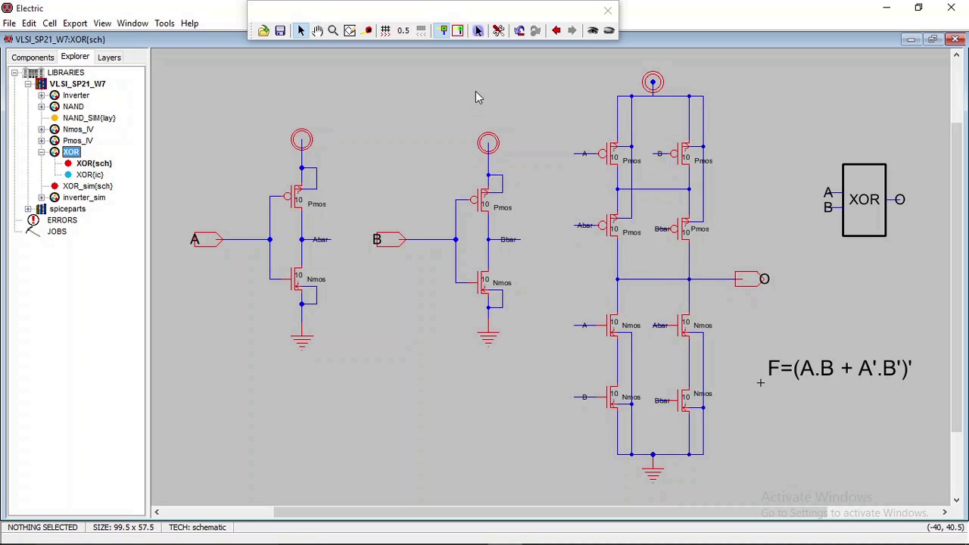
Create a layout-view cell named XOR in the XOR group of the VLSI_SP21_W7 library, using the mocmos technology.
left_click(77, 84)
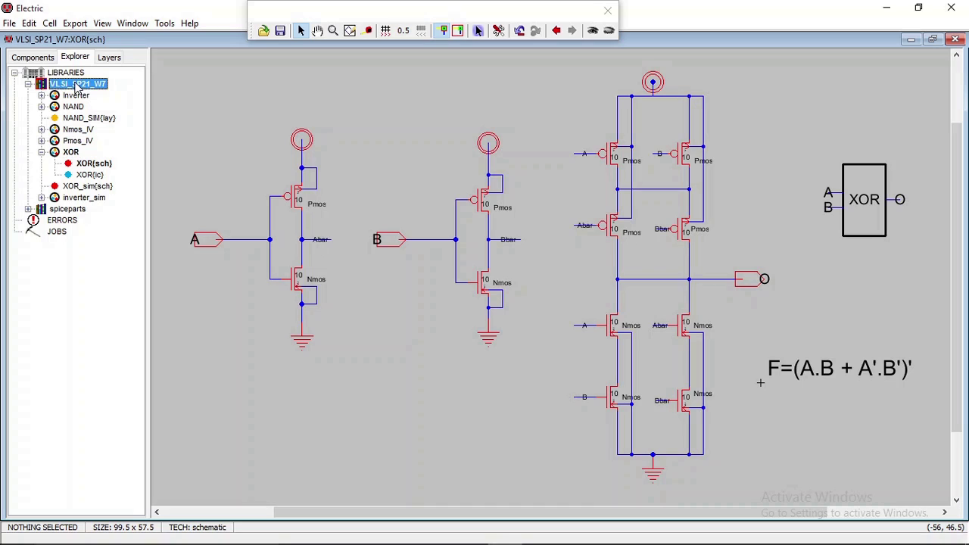
left_click(72, 152)
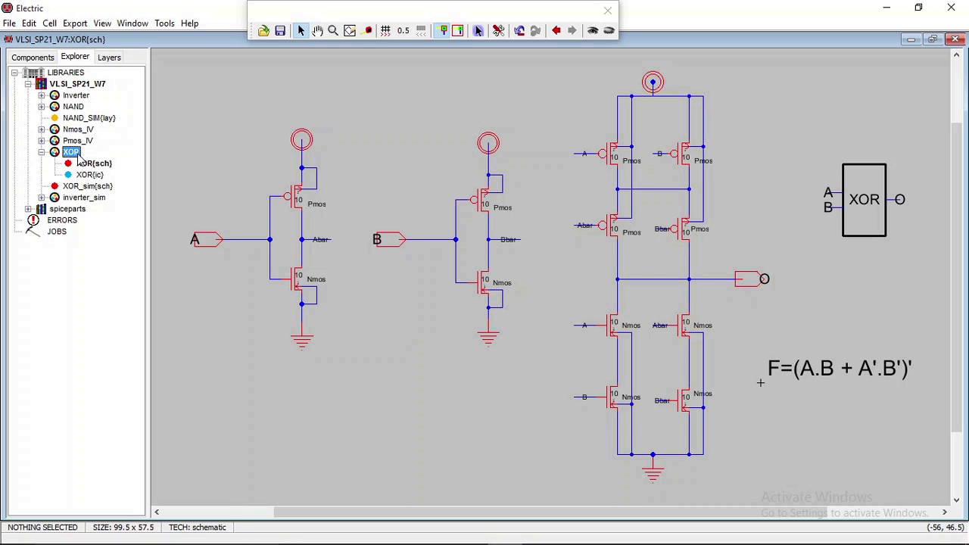
right_click(72, 154)
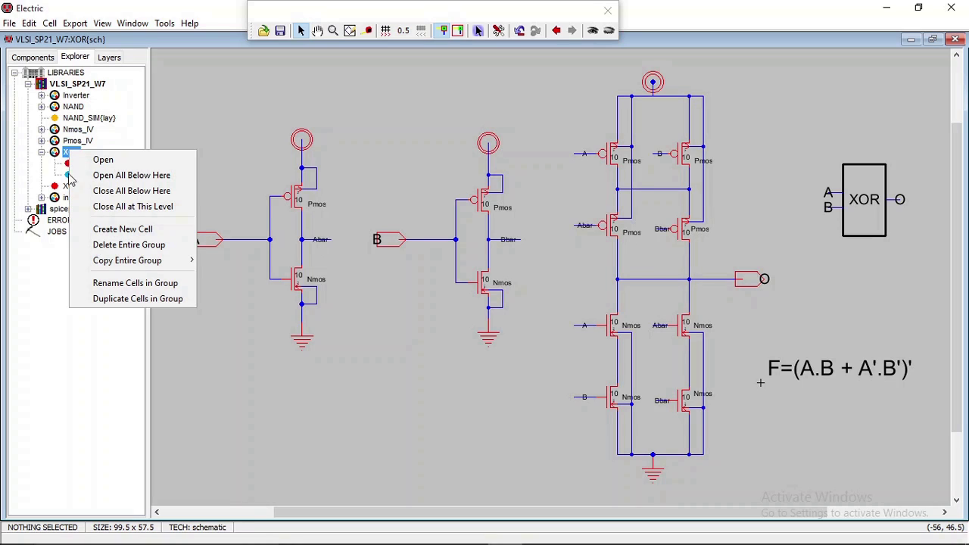
left_click(104, 232)
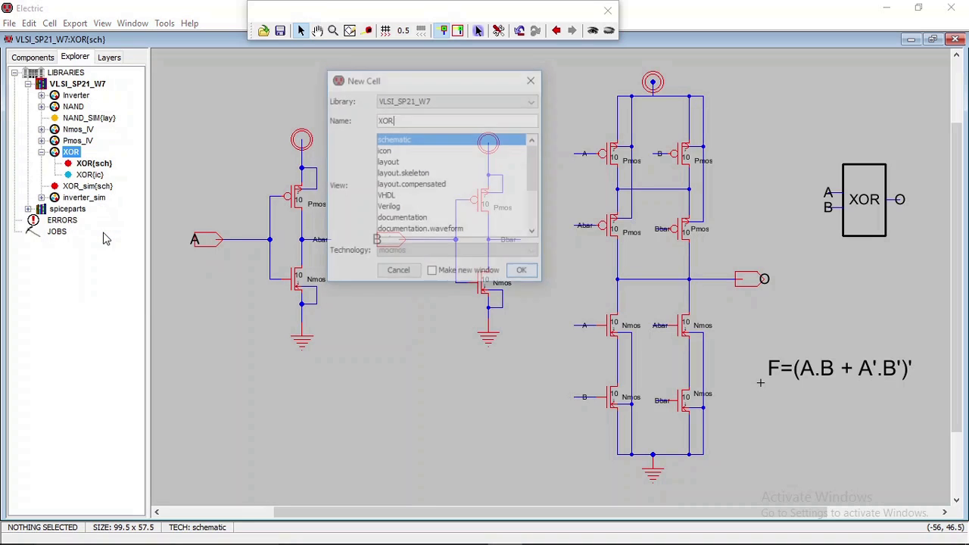
left_click(388, 164)
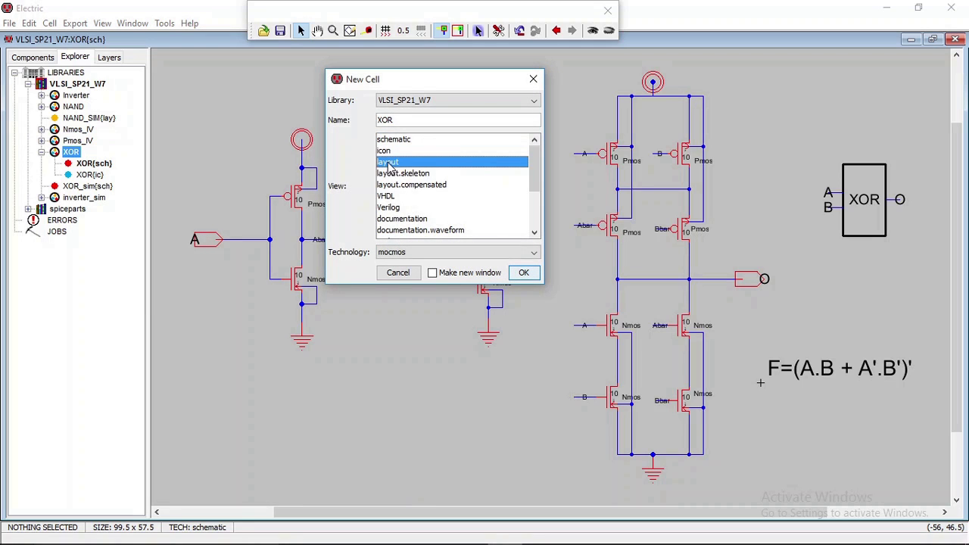
left_click(523, 272)
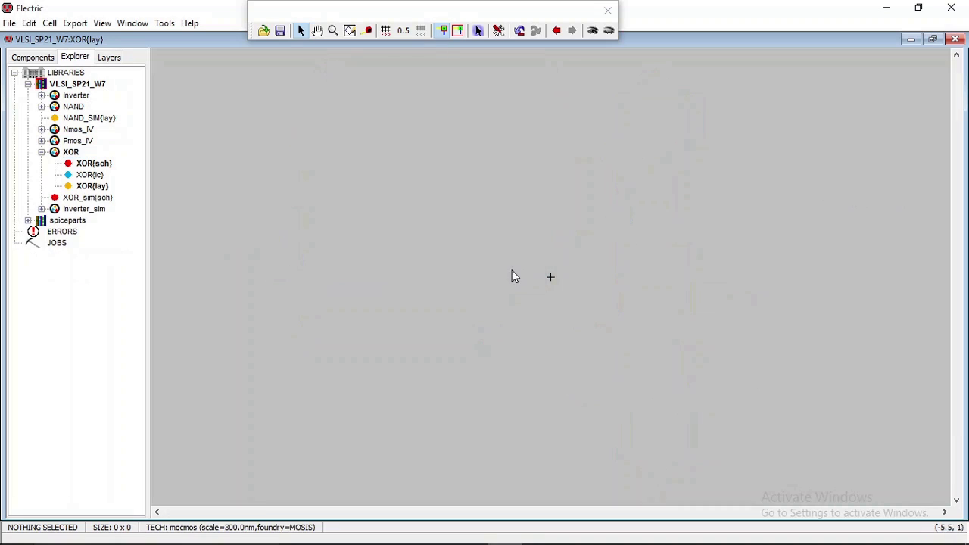
Review the XOR schematic and its function text, and return to the XOR layout cell.
left_click(90, 188)
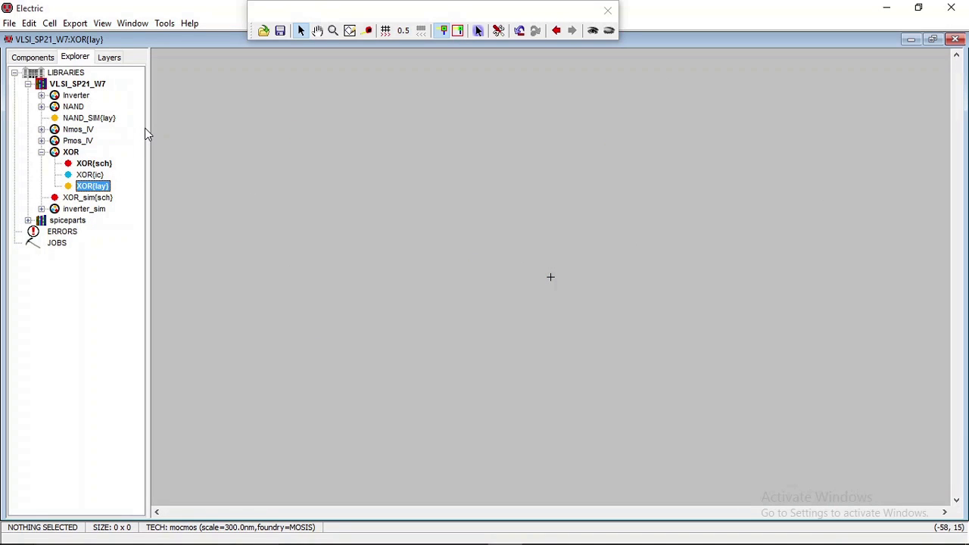
double_click(89, 165)
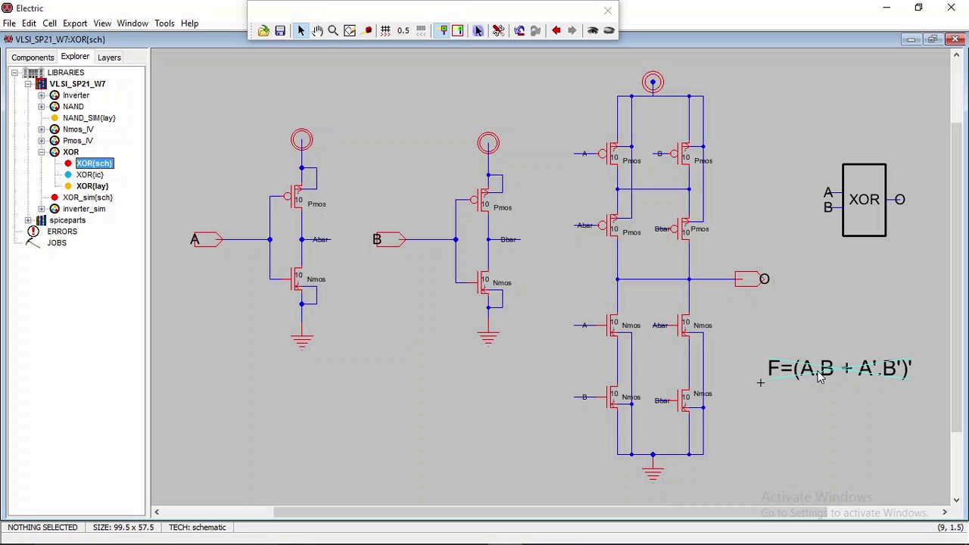
double_click(91, 186)
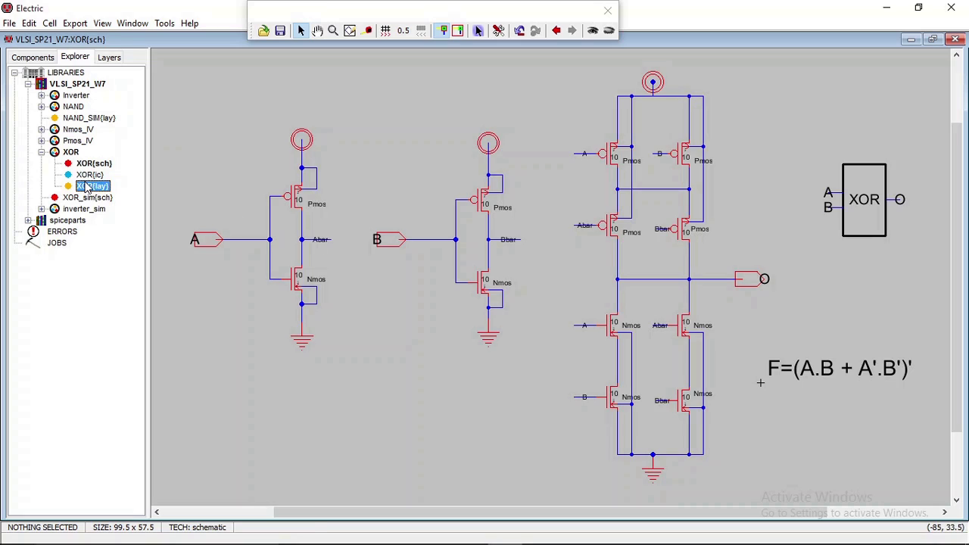
Generate a multi-finger P-Transistor layout cell with 4 fingers, keeping length 2 and width 10.
left_click(164, 23)
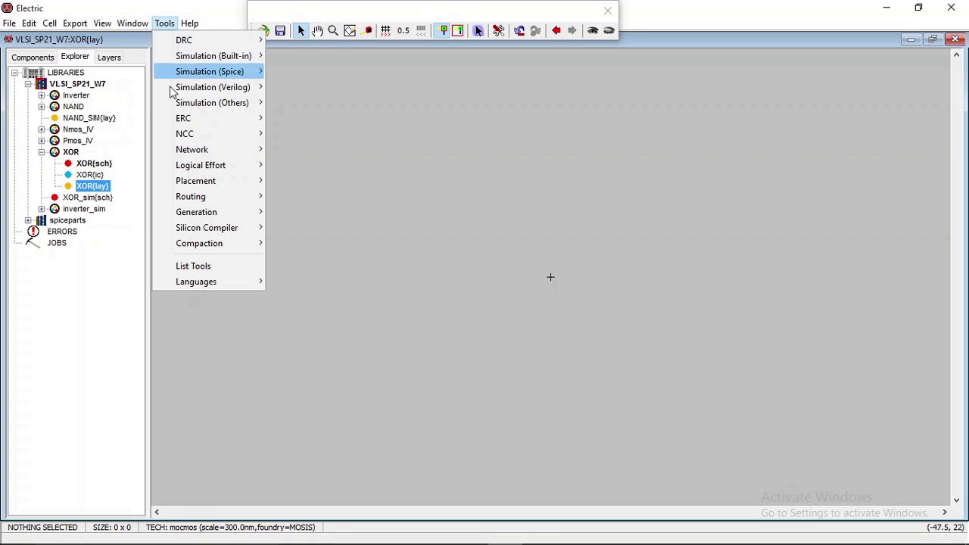
mouse_move(202, 210)
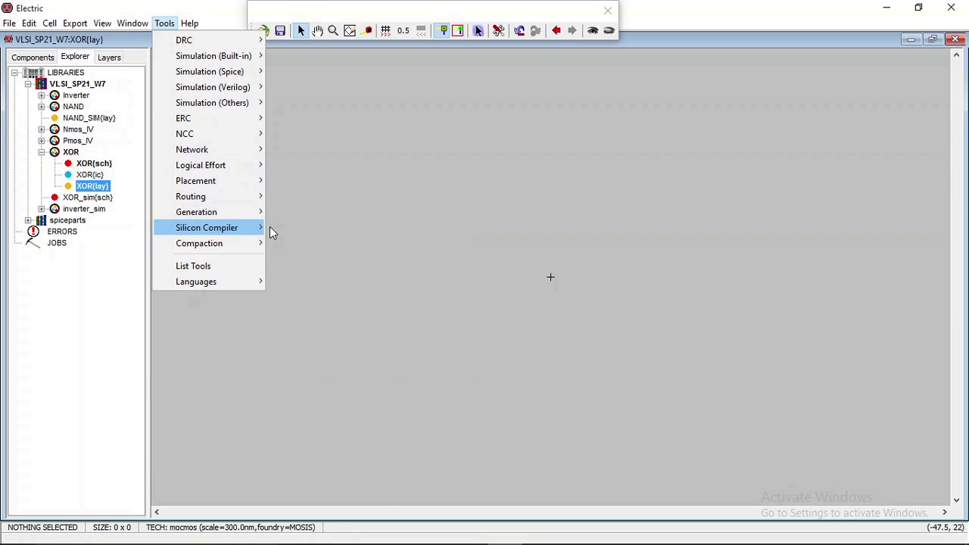
mouse_move(243, 219)
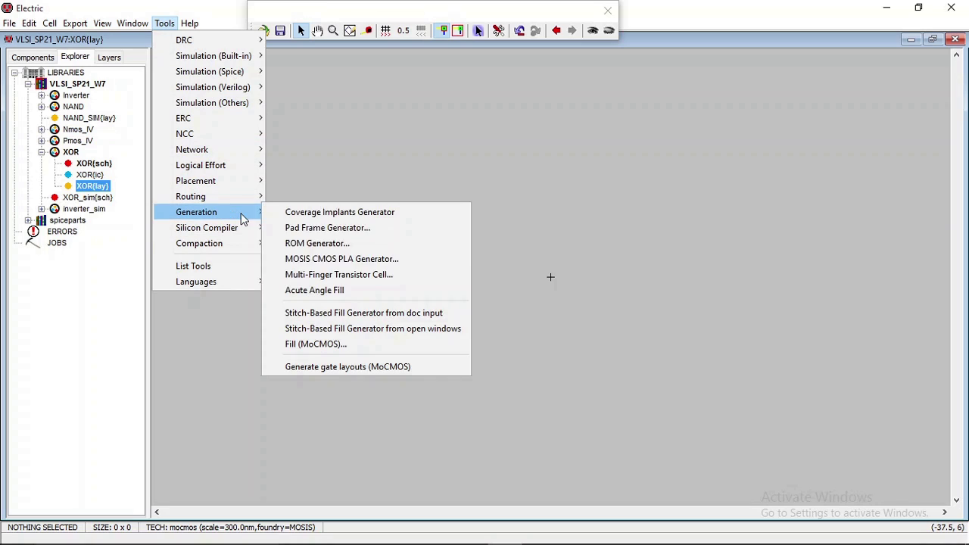
left_click(313, 274)
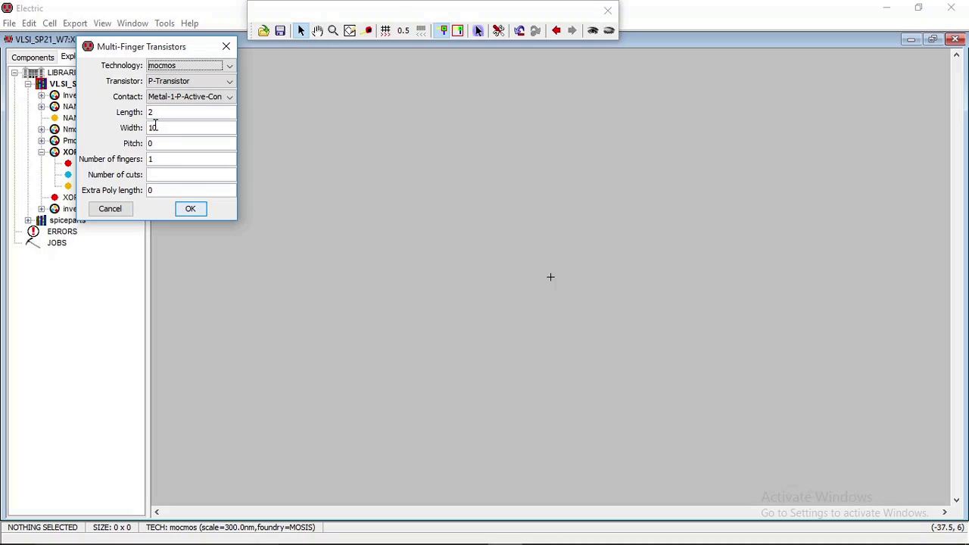
left_click_drag(160, 162, 127, 163)
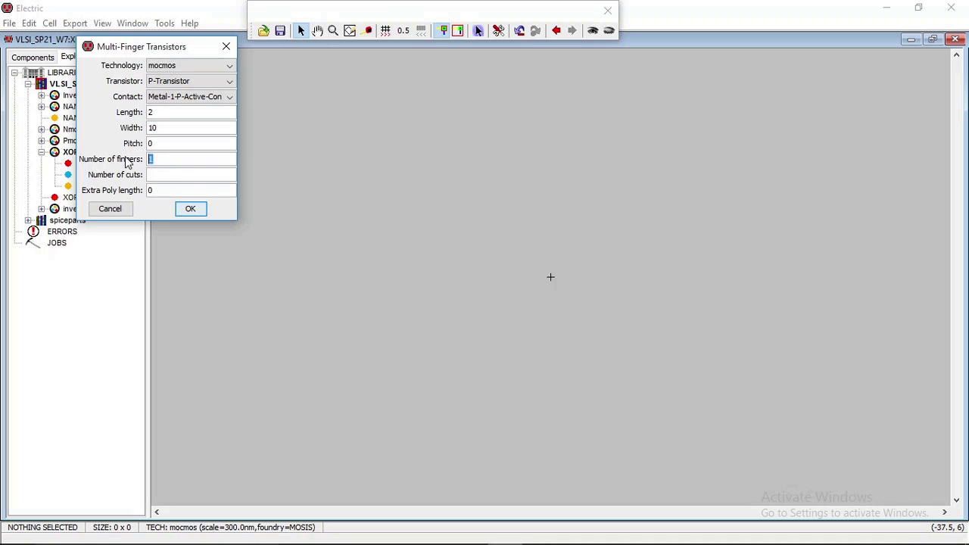
type("4")
left_click(191, 209)
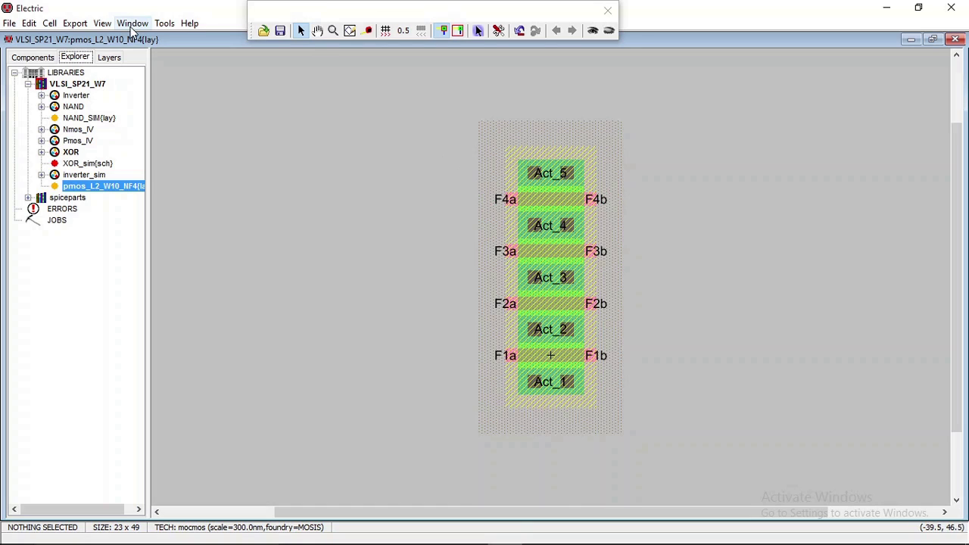
Generate a matching multi-finger N-Transistor layout cell with length 2, width 10 and 4 fingers.
left_click(163, 26)
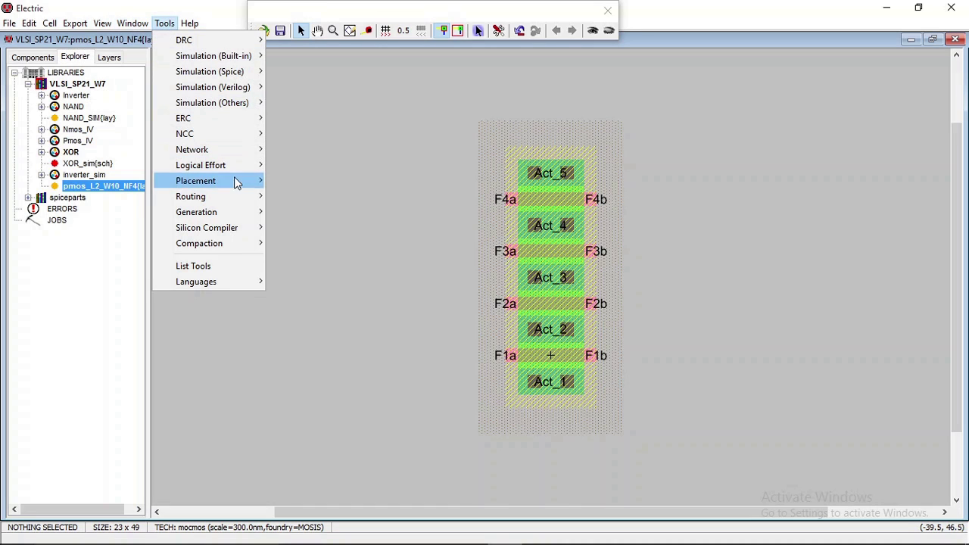
mouse_move(229, 217)
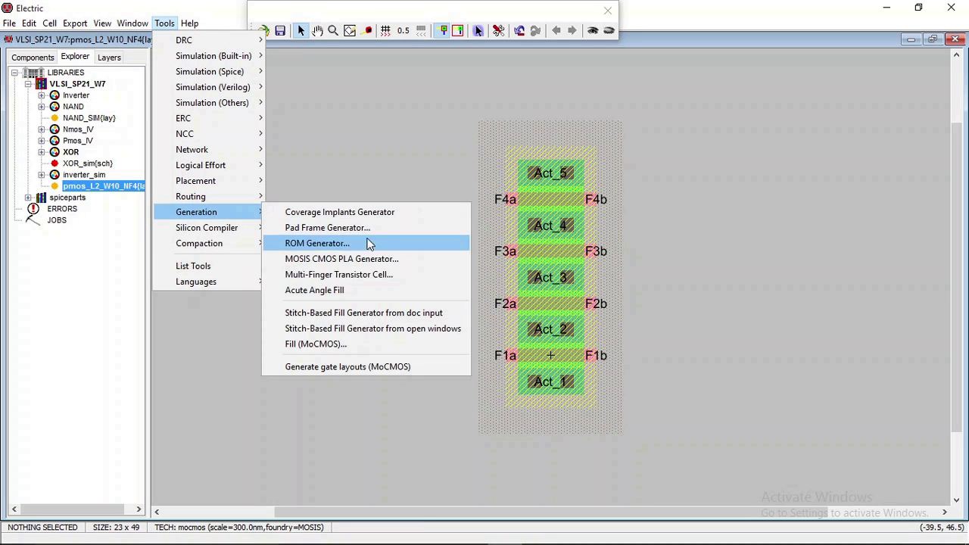
left_click(370, 279)
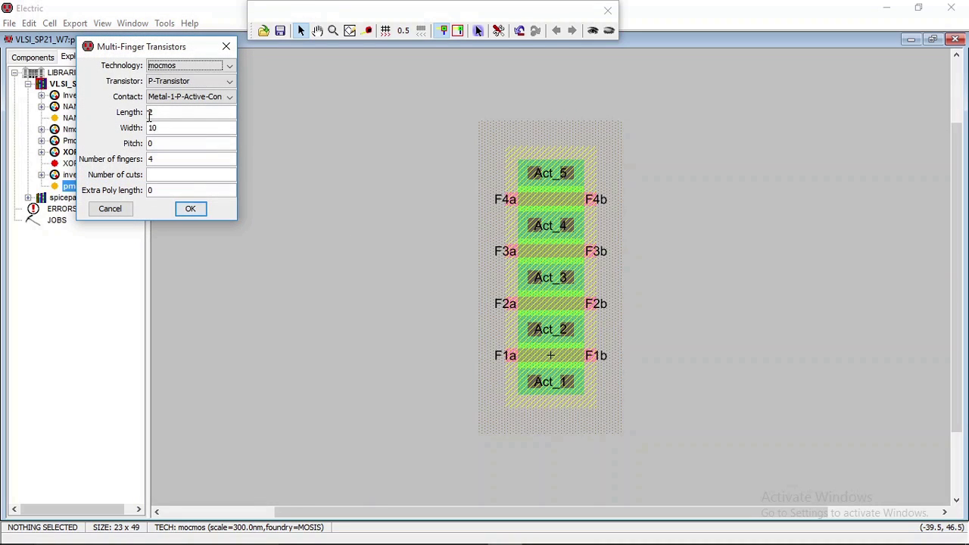
left_click(189, 81)
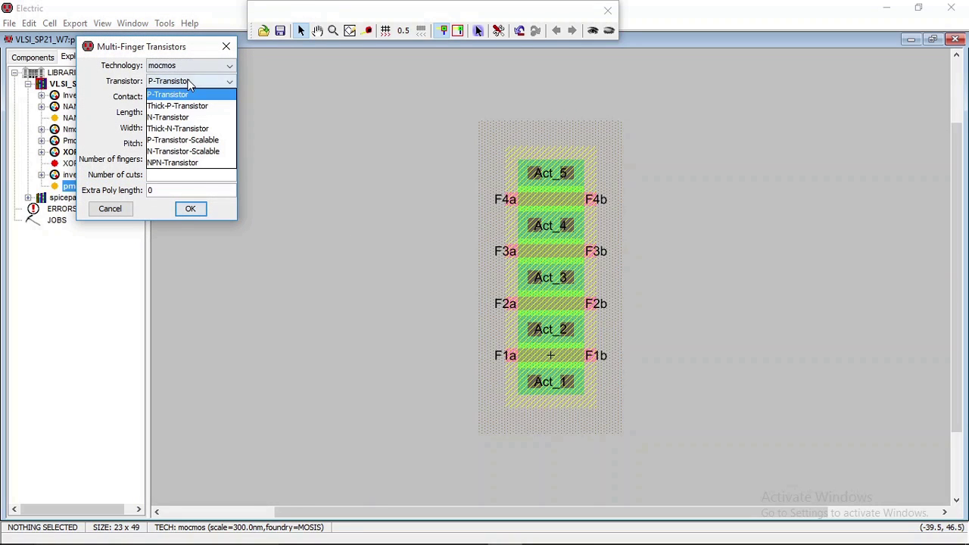
left_click(182, 119)
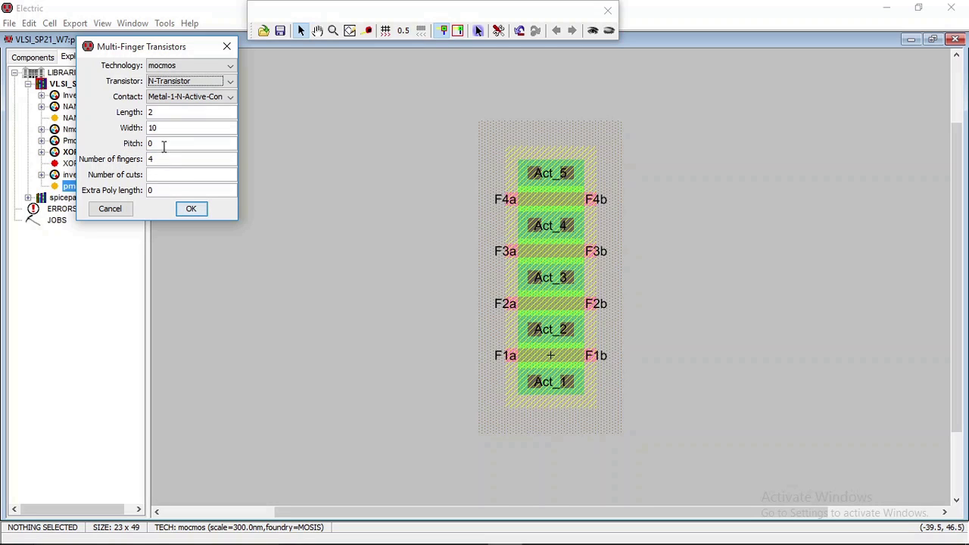
left_click(191, 212)
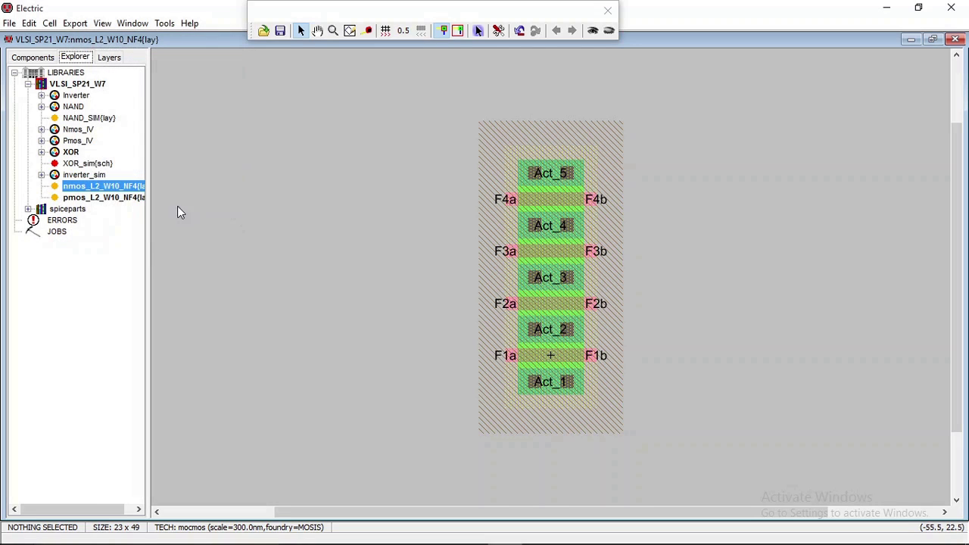
Copy the entire nmos_L2_W10_NF4 layout and open the XOR layout cell to paste it there.
left_click_drag(147, 156, 182, 163)
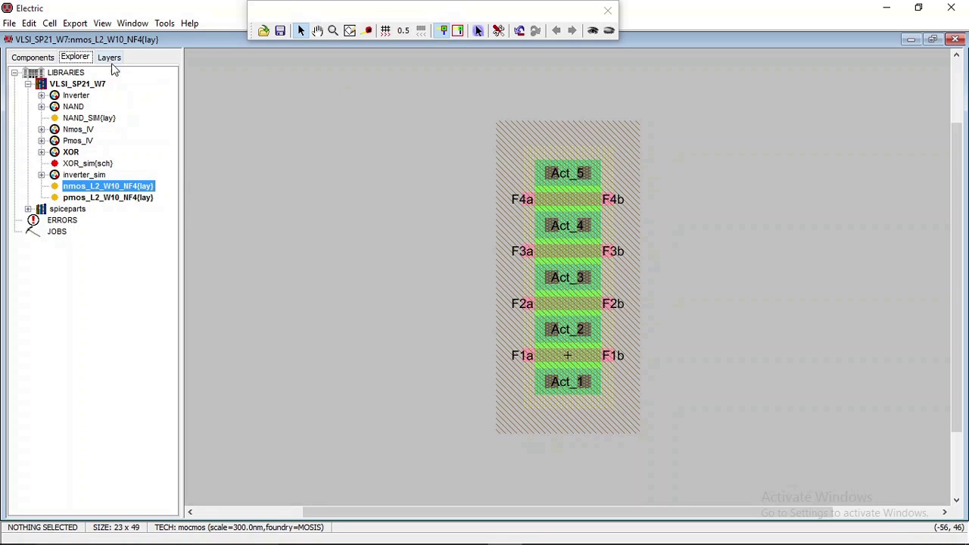
left_click(41, 153)
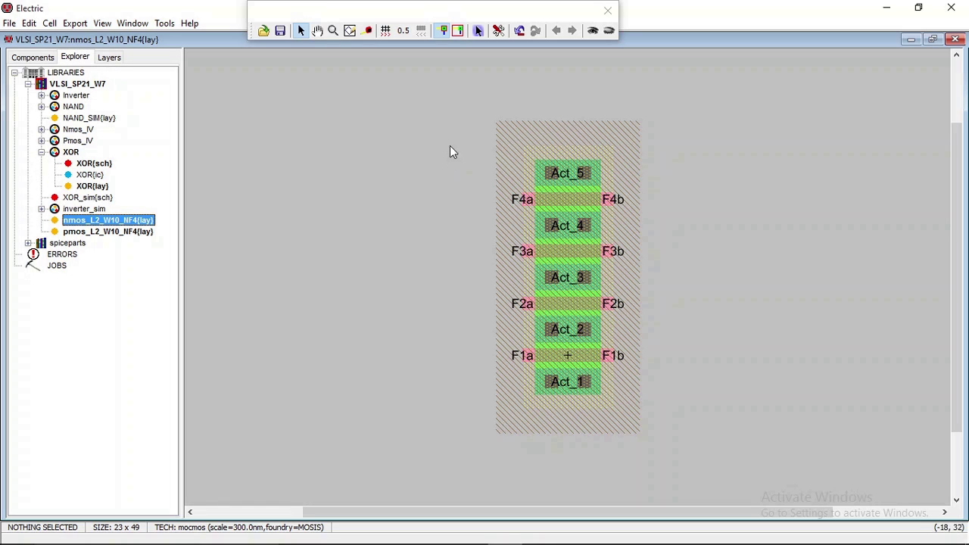
left_click_drag(457, 106, 702, 485)
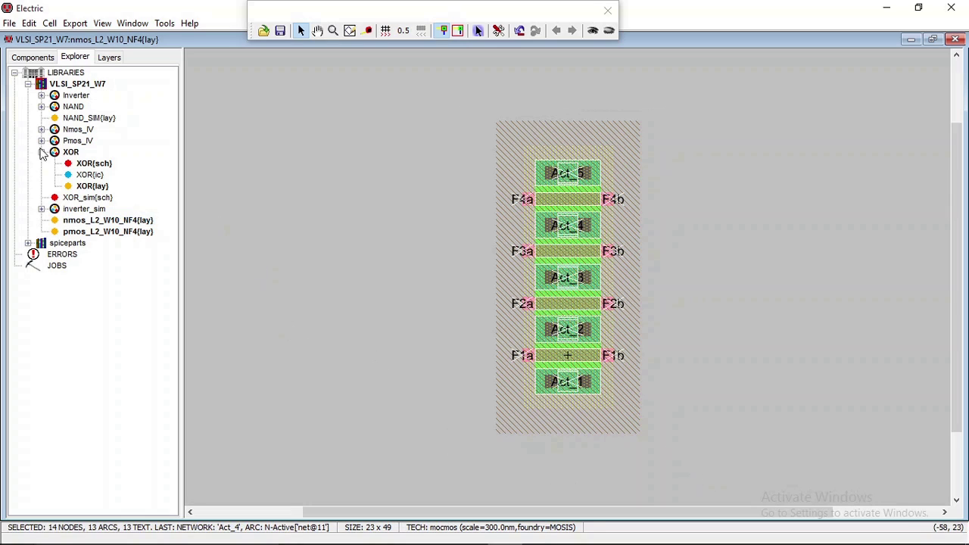
double_click(87, 188)
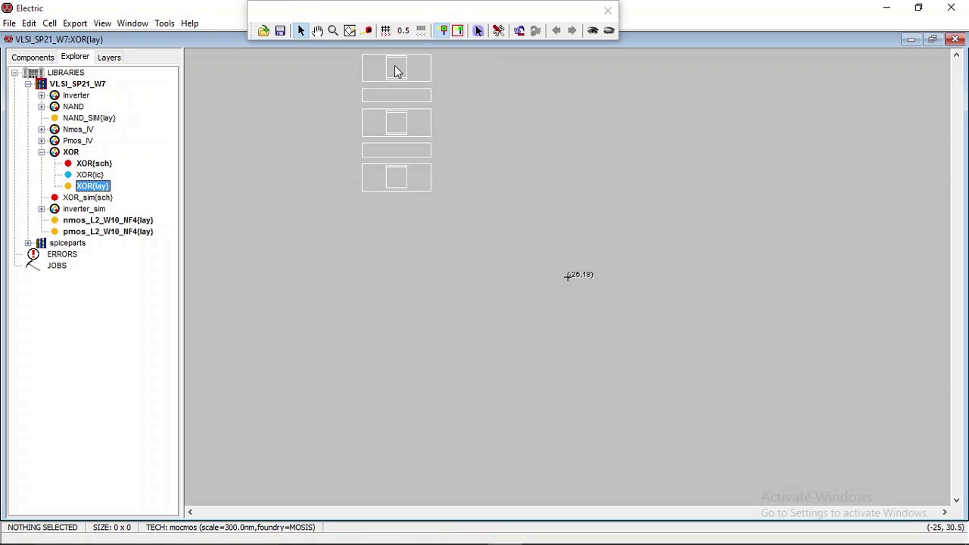
Set the grid alignment to 5 and place the pasted NMOS block over the origin of the XOR layout.
left_click(386, 31)
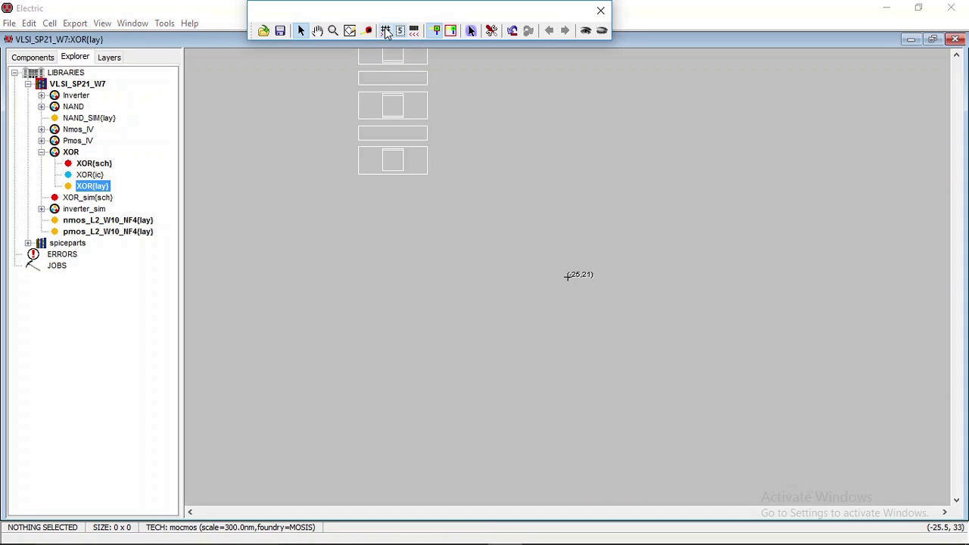
left_click(386, 30)
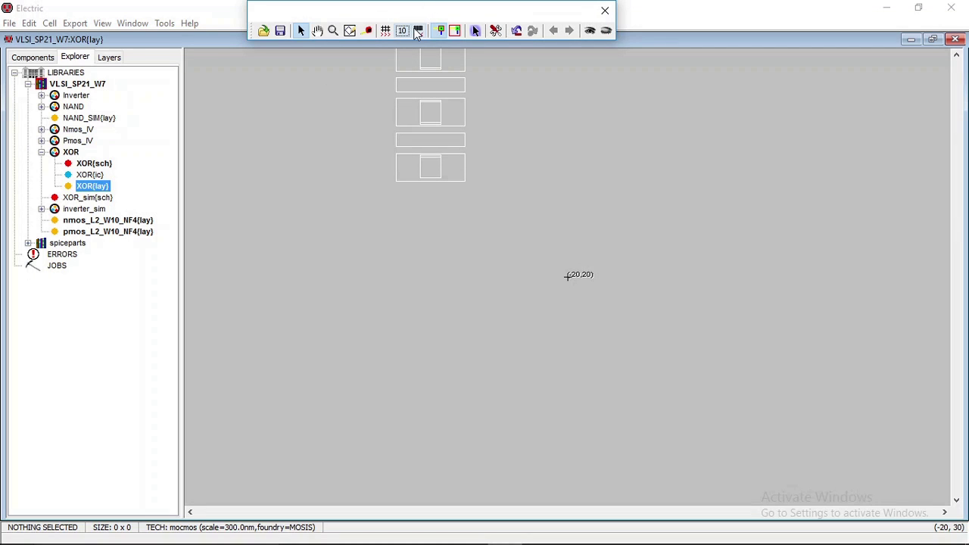
left_click(416, 30)
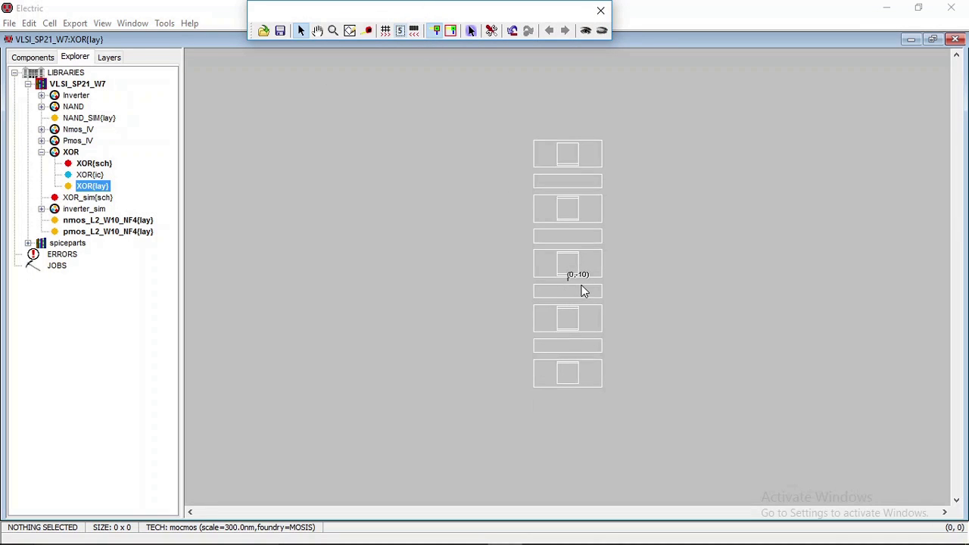
left_click(583, 291)
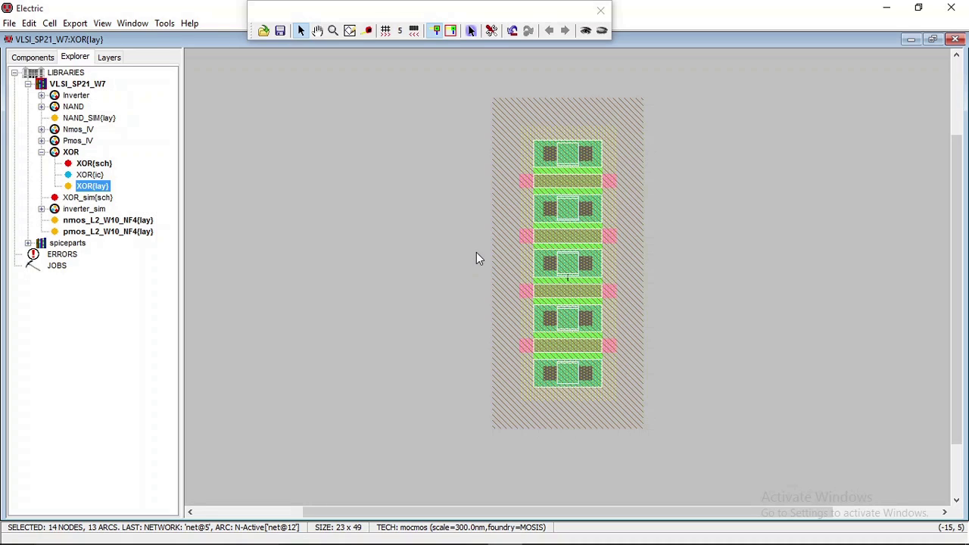
Rotate the NMOS block 90 degrees clockwise and move it straight down below the origin.
left_click(29, 24)
mouse_move(116, 181)
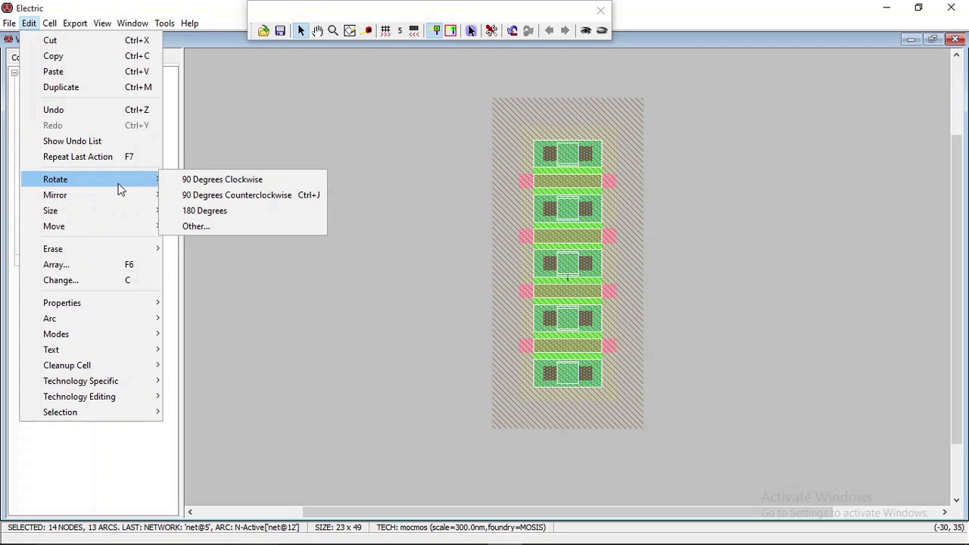
left_click(244, 182)
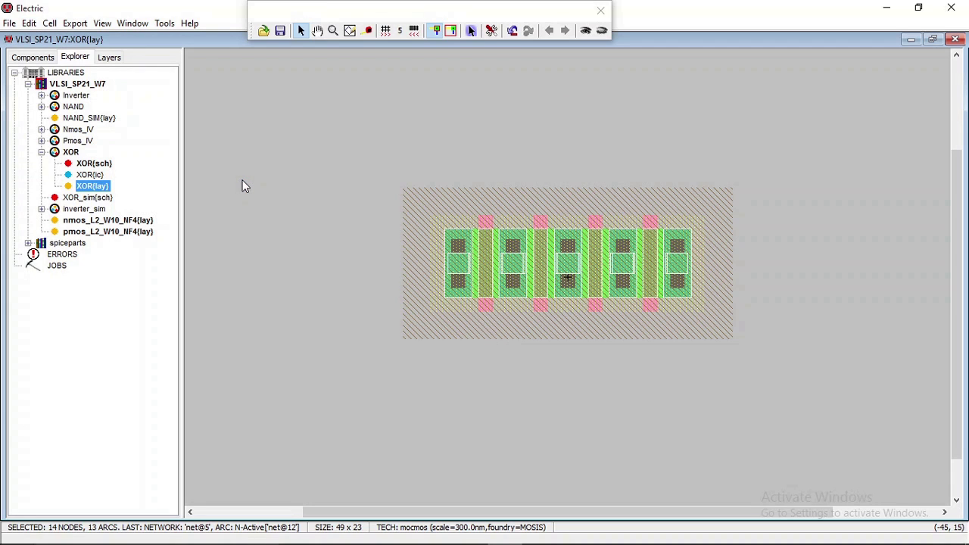
left_click_drag(572, 264, 564, 437)
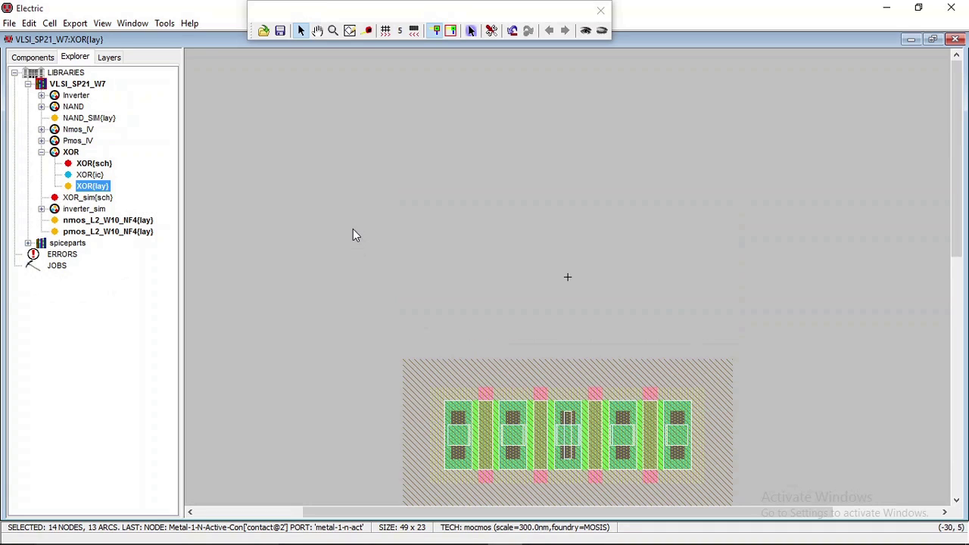
Copy the entire pmos_L2_W10_NF4 layout and reopen the XOR layout cell to receive it.
double_click(90, 233)
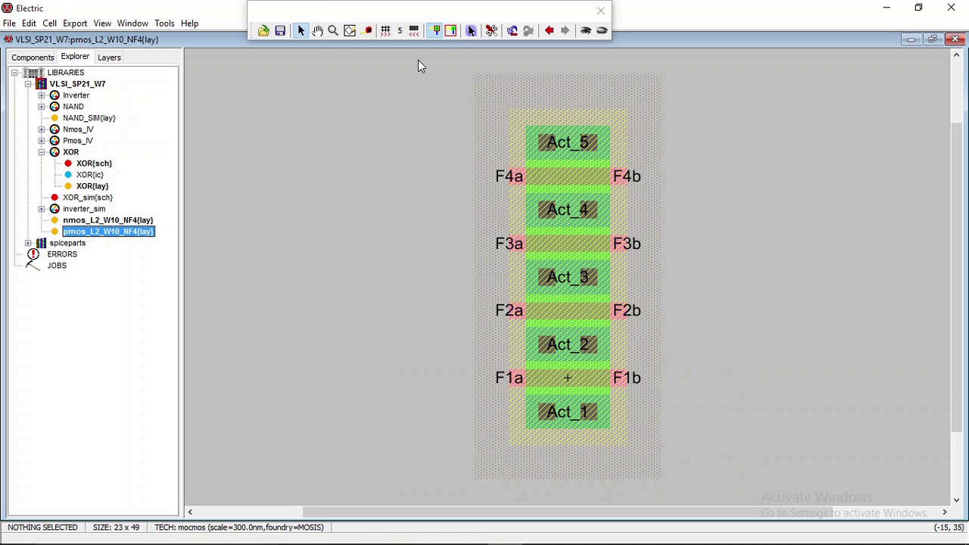
left_click_drag(418, 61, 702, 495)
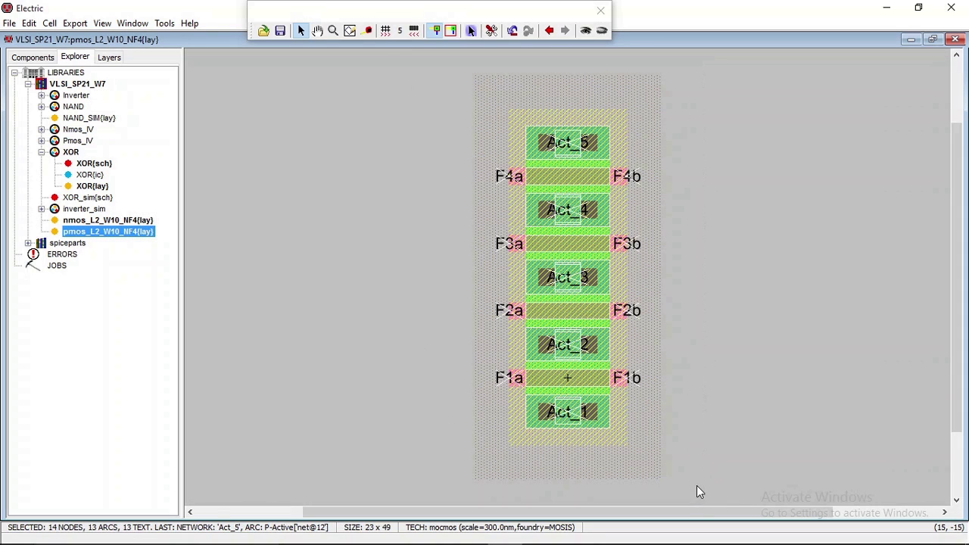
double_click(94, 188)
Paste the four-finger PMOS block into the XOR layout above the origin and the NMOS block.
scroll(677, 208, "down", 5)
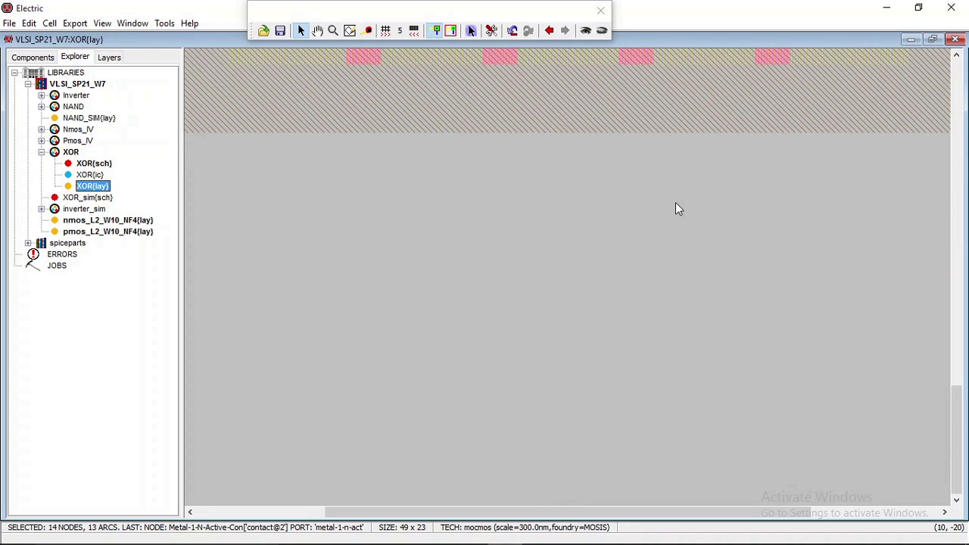
scroll(677, 205, "up", 8)
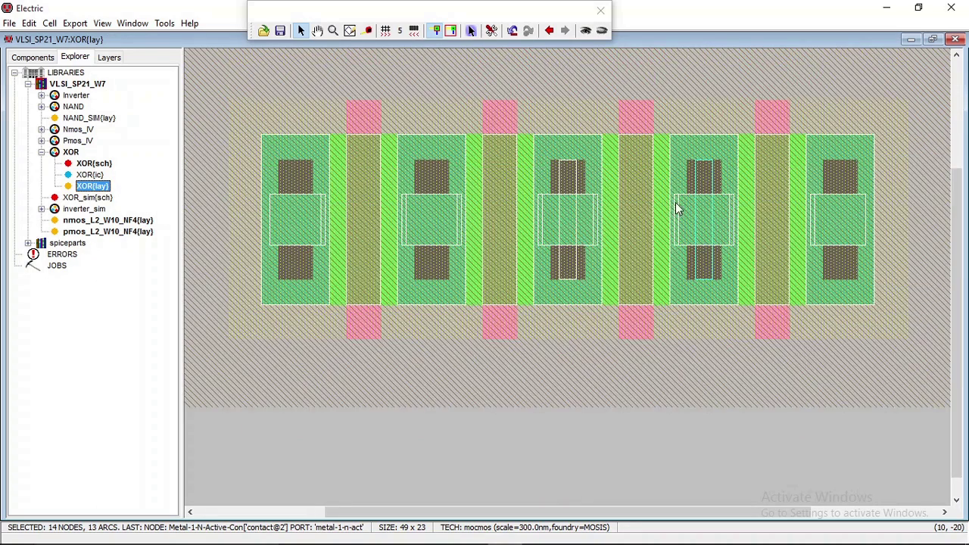
scroll(675, 203, "down", 8, "ctrl")
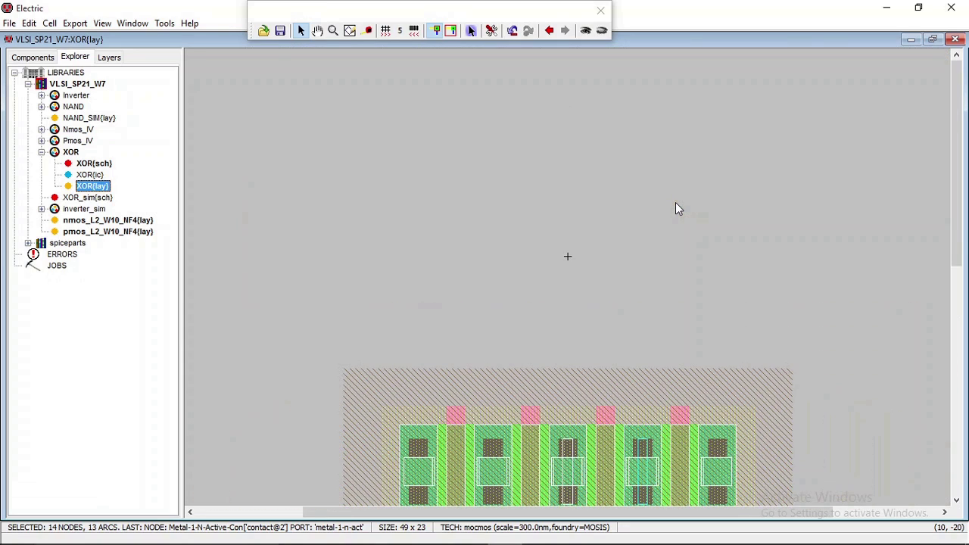
left_click(546, 124)
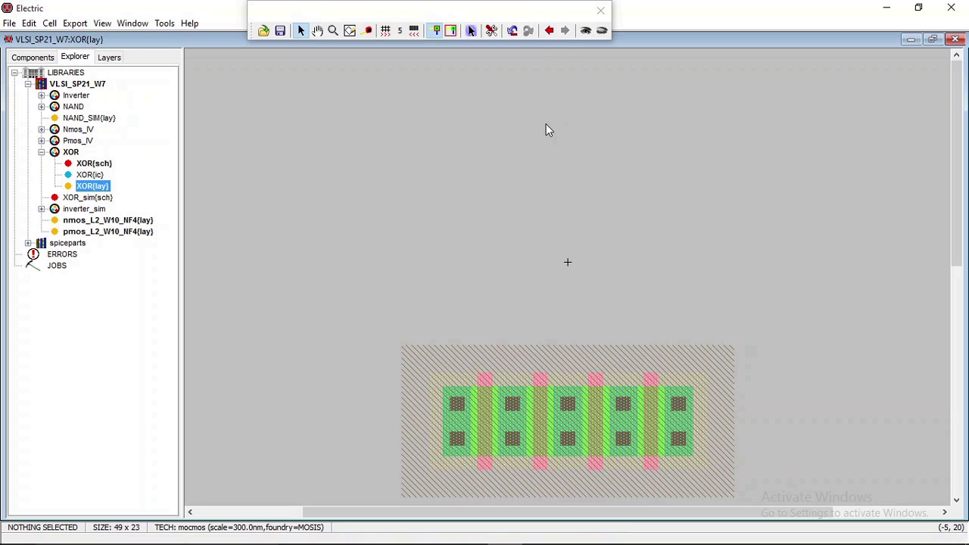
key("ctrl+v")
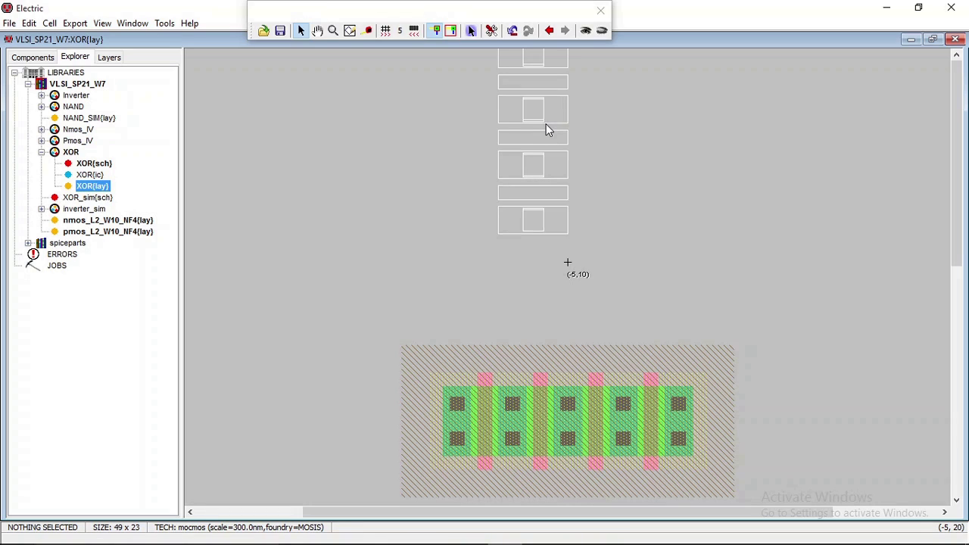
left_click(546, 124)
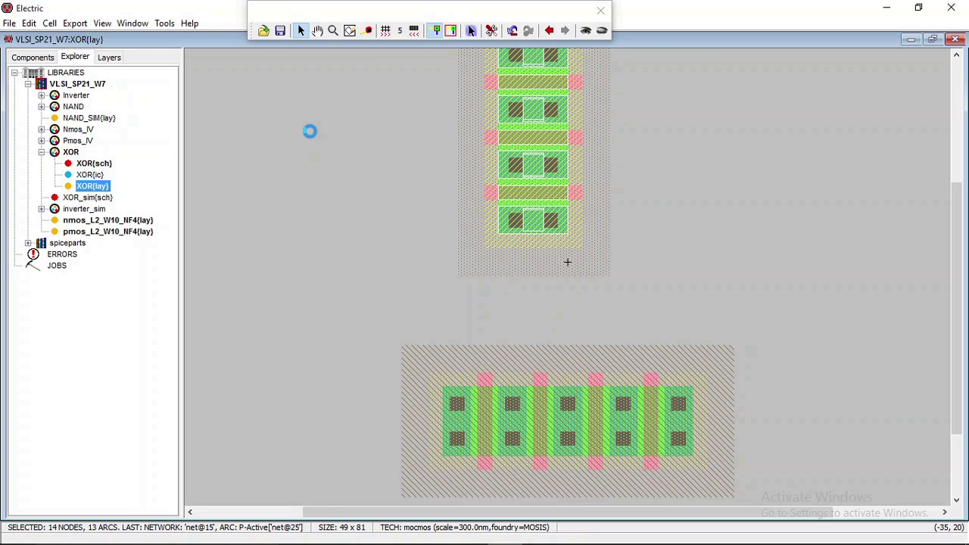
Rotate the PMOS block 90 degrees, align it horizontally with the NMOS block and move it about 15 units further up.
key("ctrl+j")
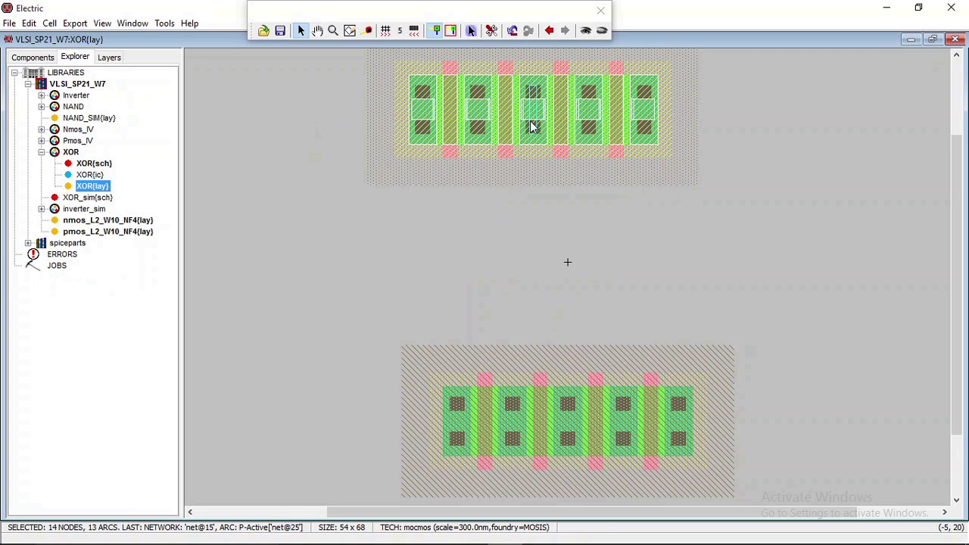
left_click_drag(534, 123, 565, 120)
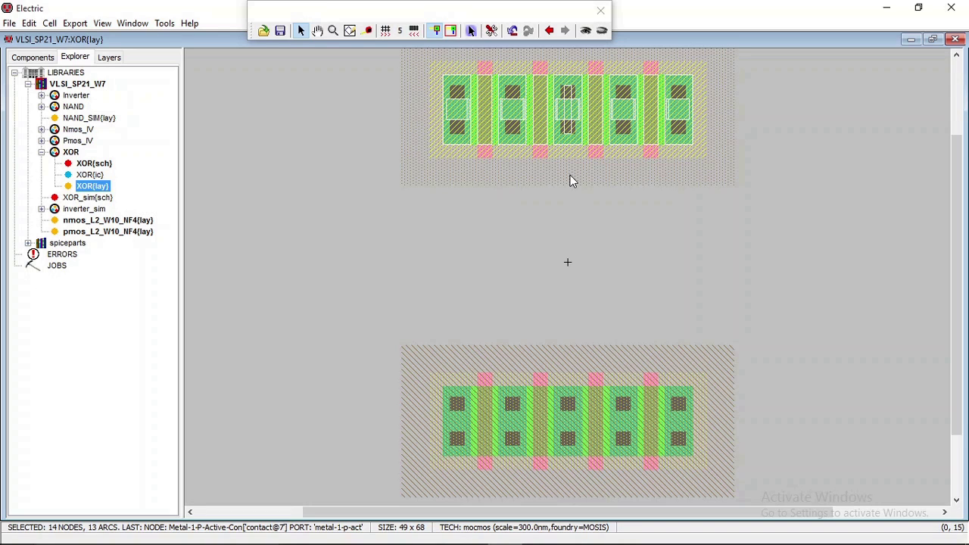
scroll(570, 174, "down", 1, "ctrl")
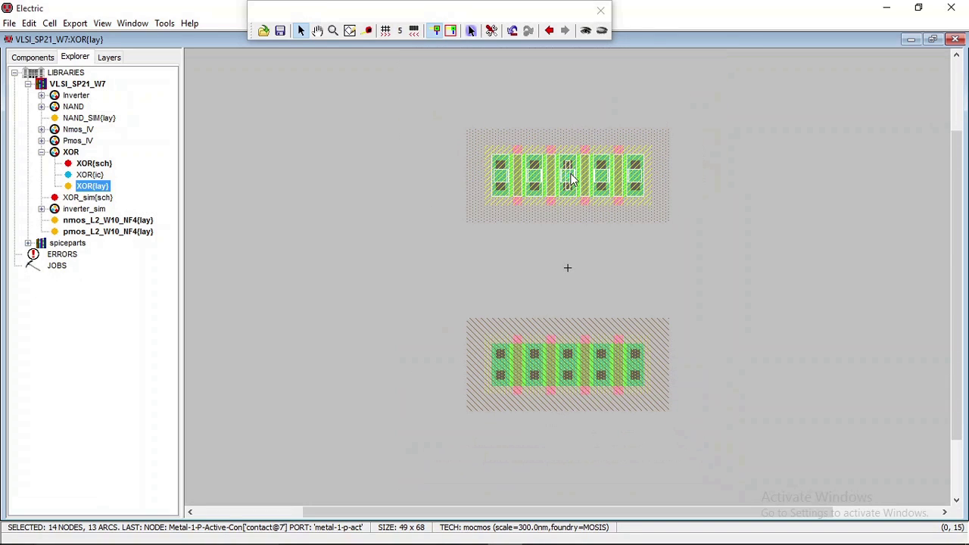
left_click_drag(570, 175, 579, 113)
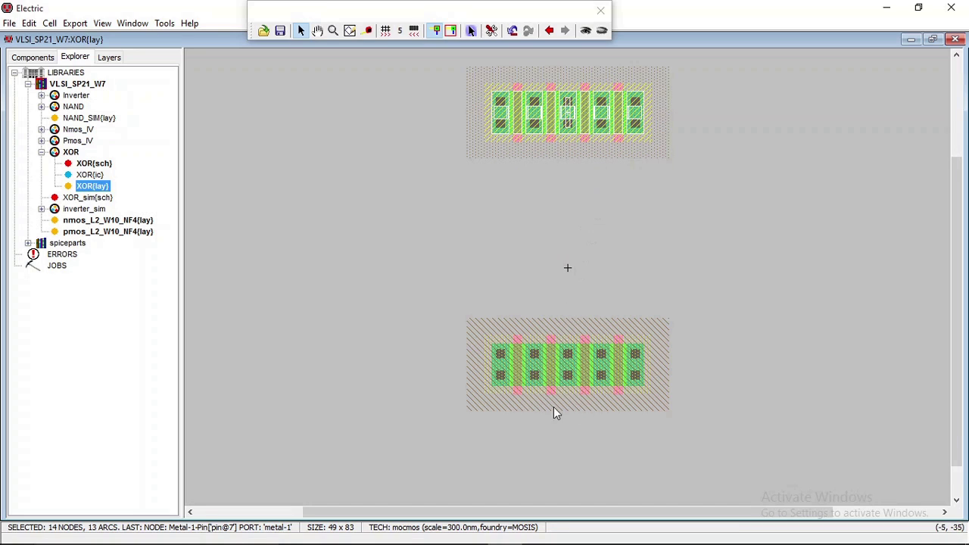
left_click(550, 235)
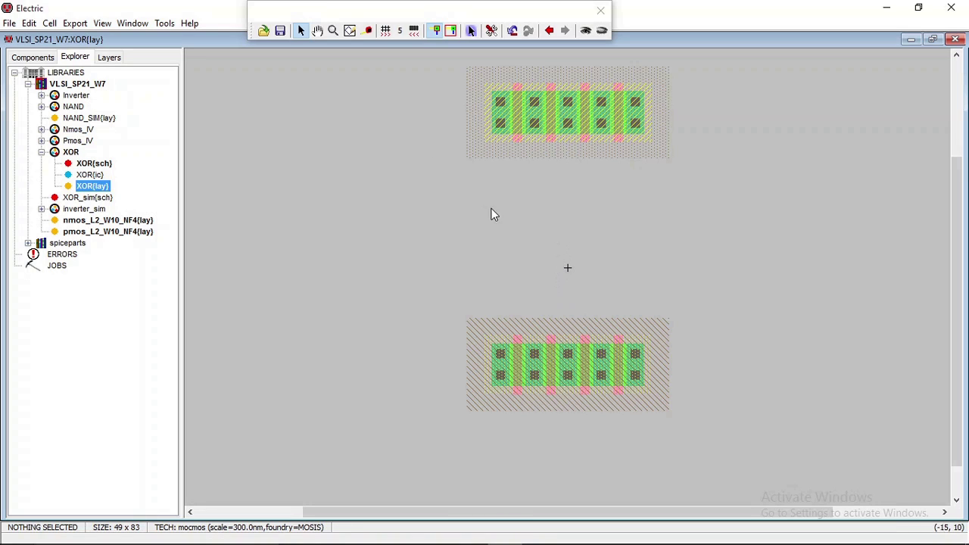
Check the inverters in the XOR schematic and generate an N-Transistor layout cell with length 2, width 10 and 1 finger.
double_click(91, 164)
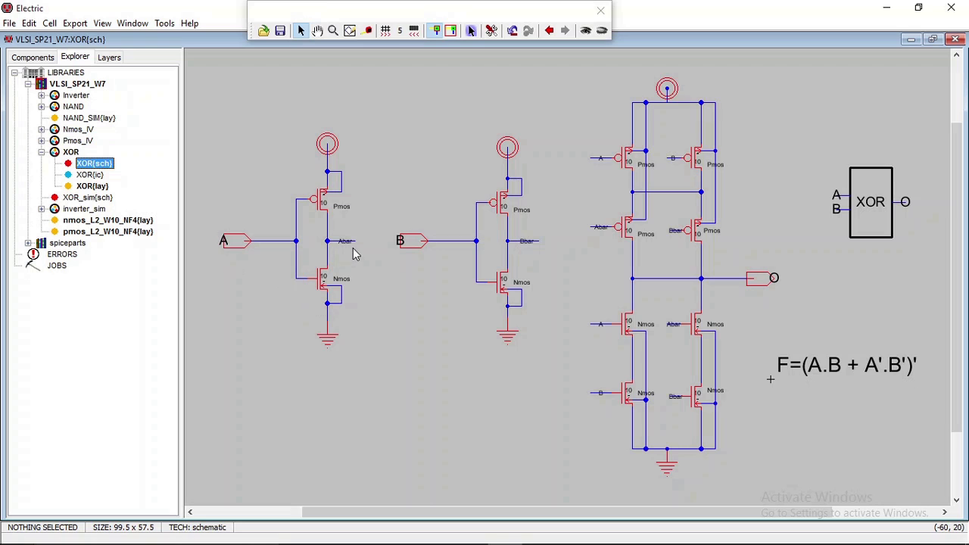
double_click(94, 186)
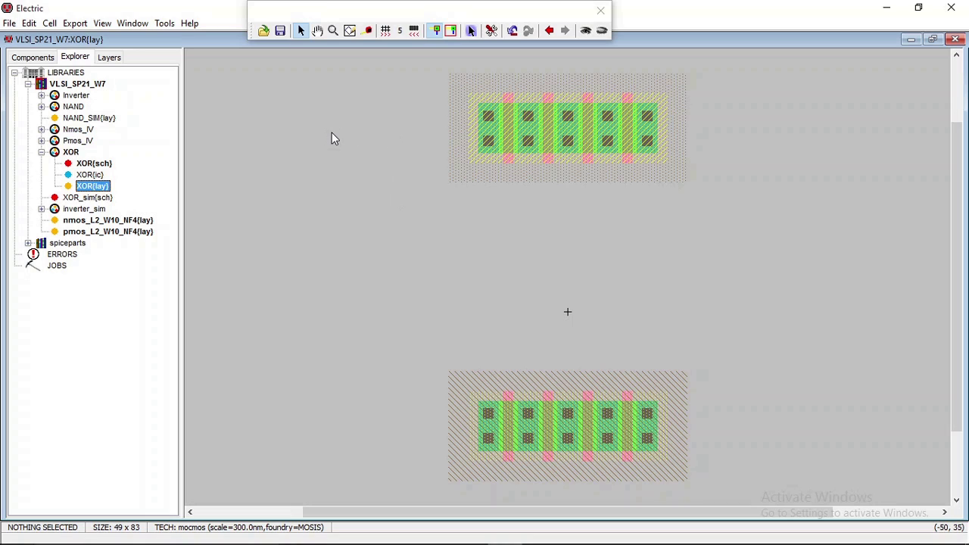
left_click(166, 25)
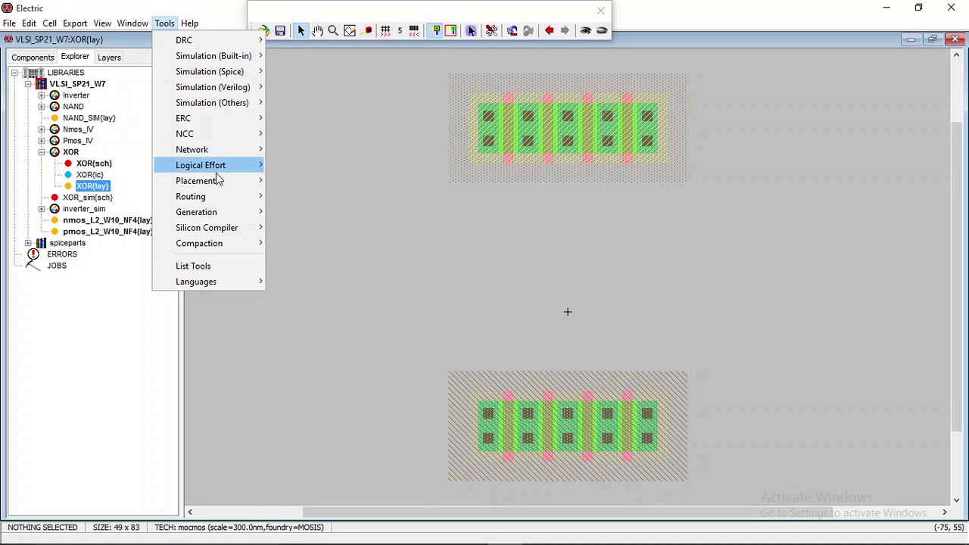
mouse_move(246, 217)
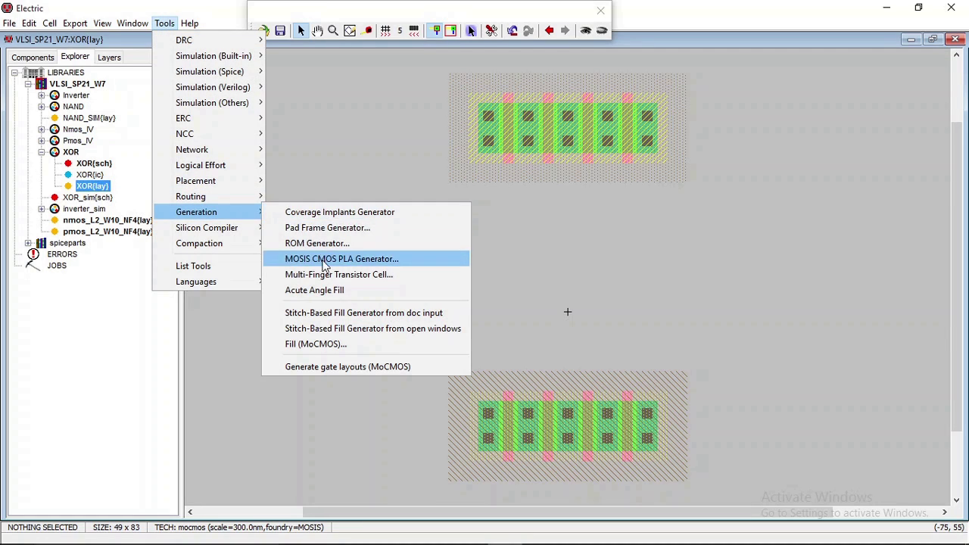
left_click(337, 275)
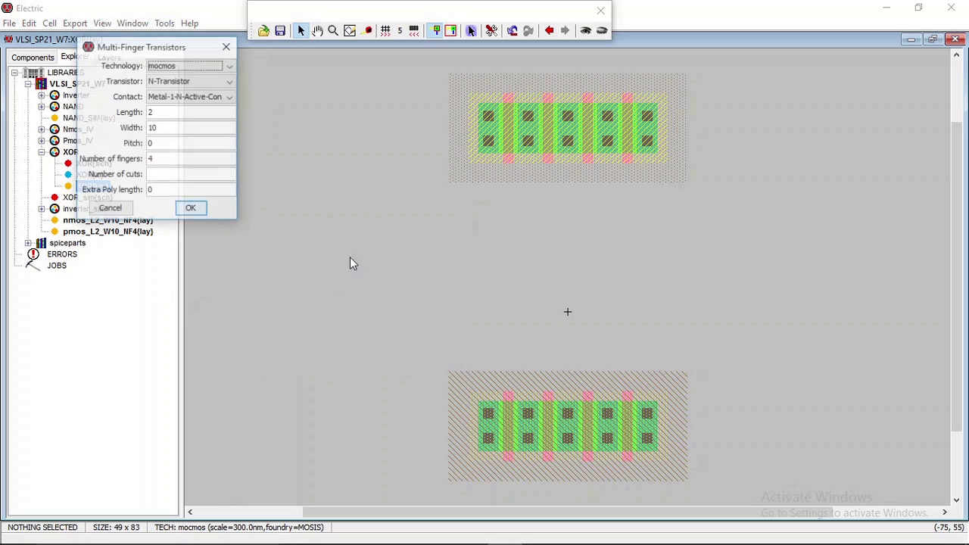
double_click(166, 159)
type("1")
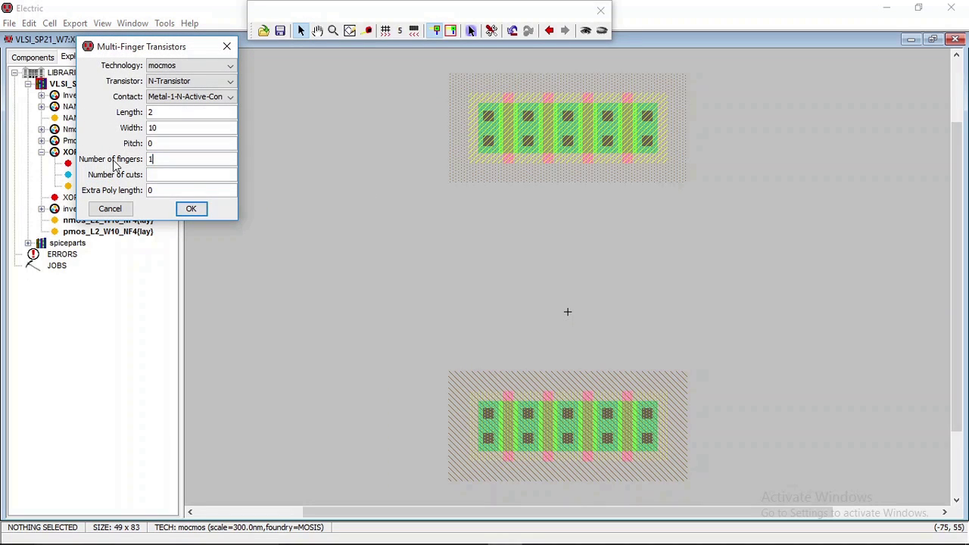
left_click(194, 212)
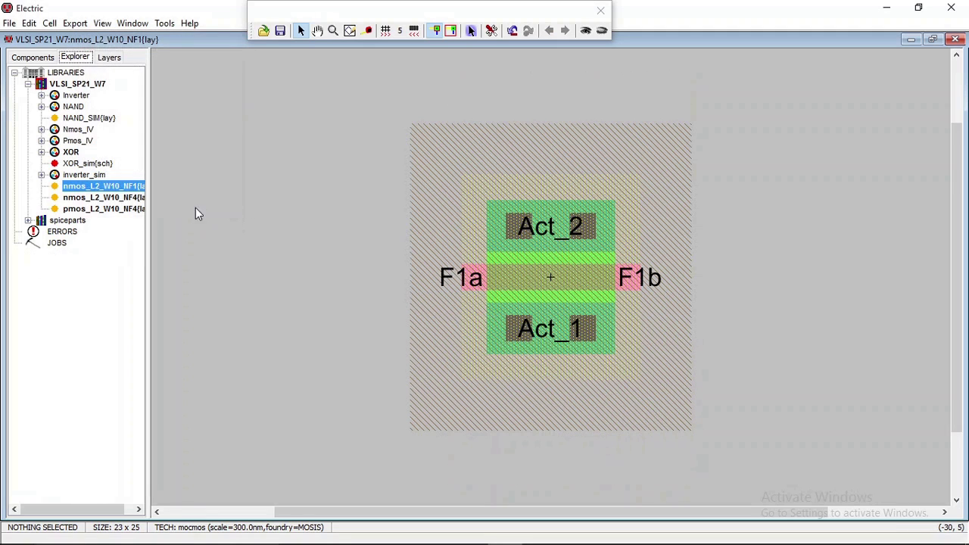
Generate a matching P-Transistor layout cell with length 2, width 10 and 1 finger.
left_click(167, 24)
mouse_move(210, 214)
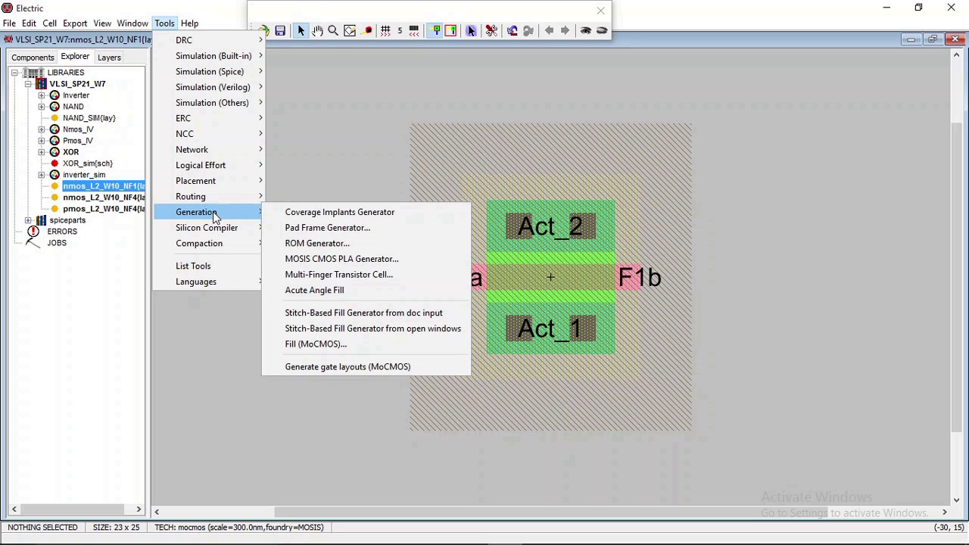
left_click(339, 274)
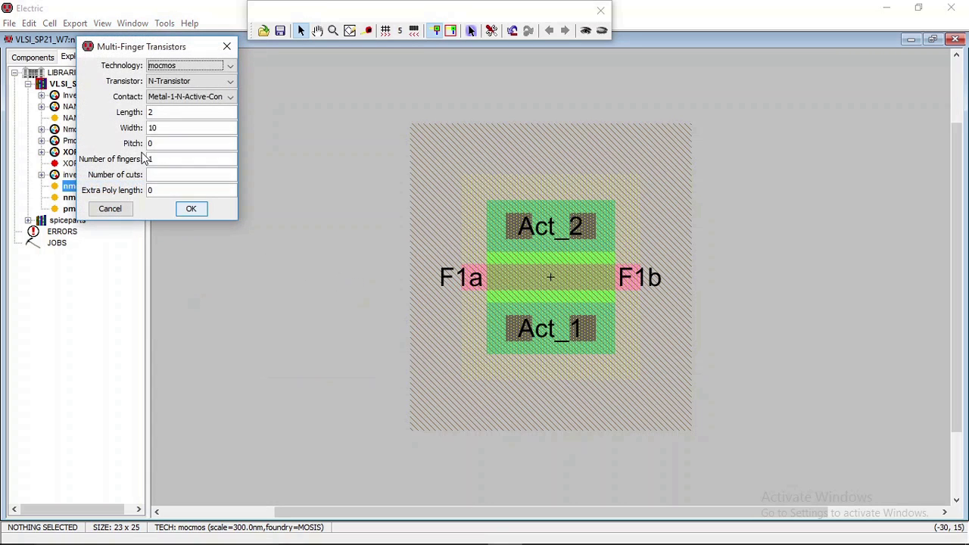
left_click(188, 82)
left_click(190, 103)
left_click(190, 209)
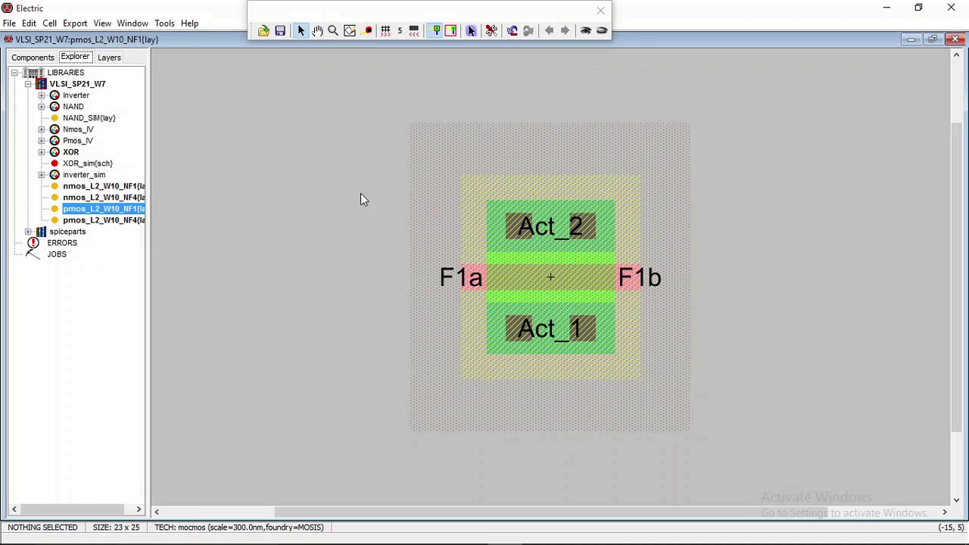
Copy the entire pmos_L2_W10_NF1 layout and close the extra cell windows to return to the XOR layout.
double_click(122, 208)
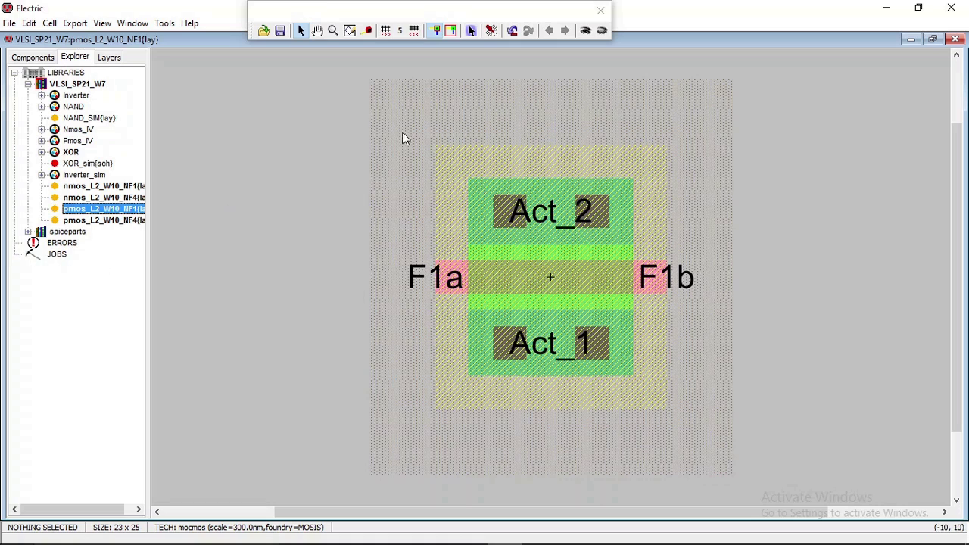
key("ctrl+a")
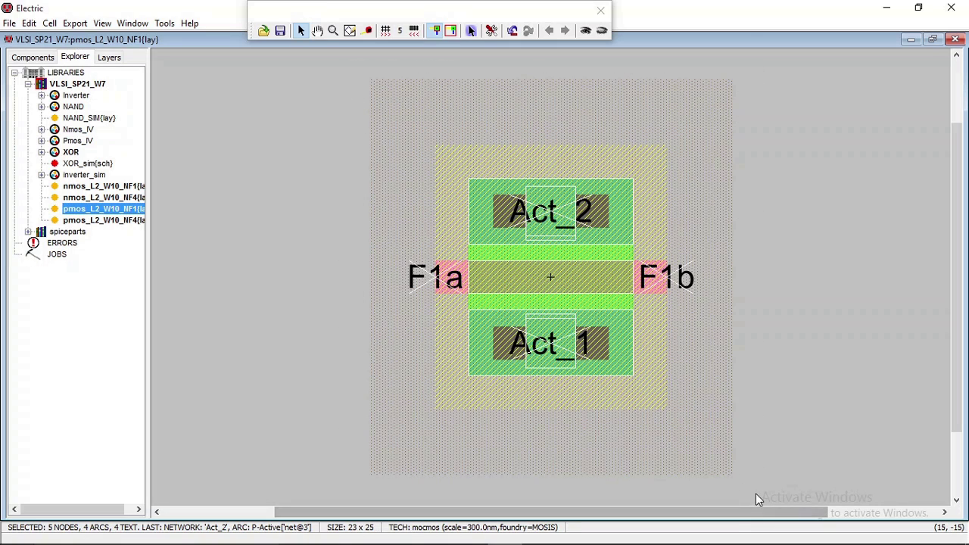
left_click(956, 39)
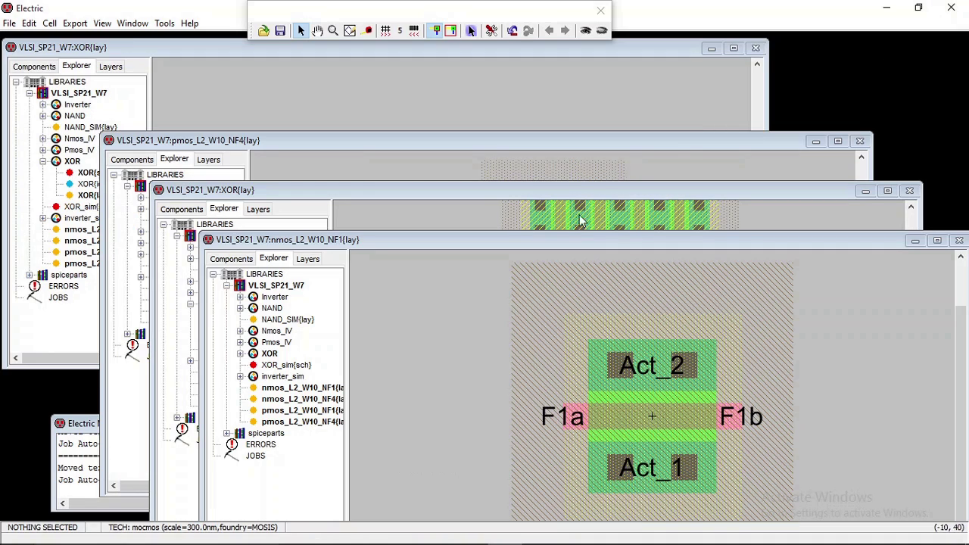
left_click(937, 240)
left_click(956, 39)
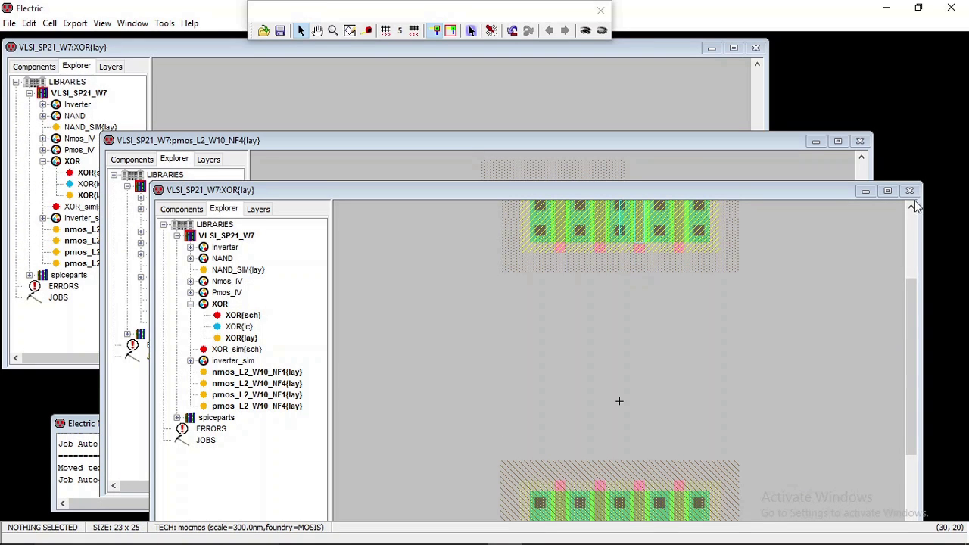
left_click(863, 144)
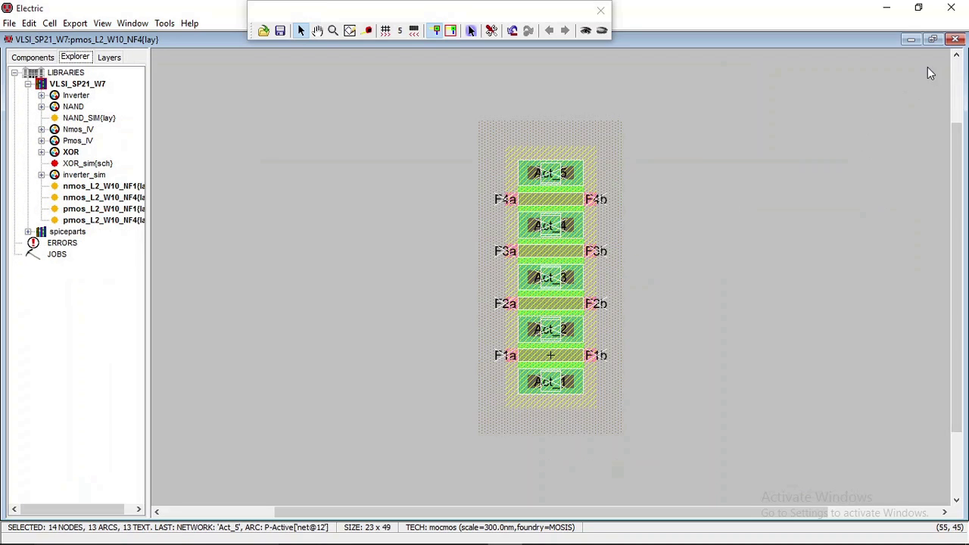
left_click(955, 38)
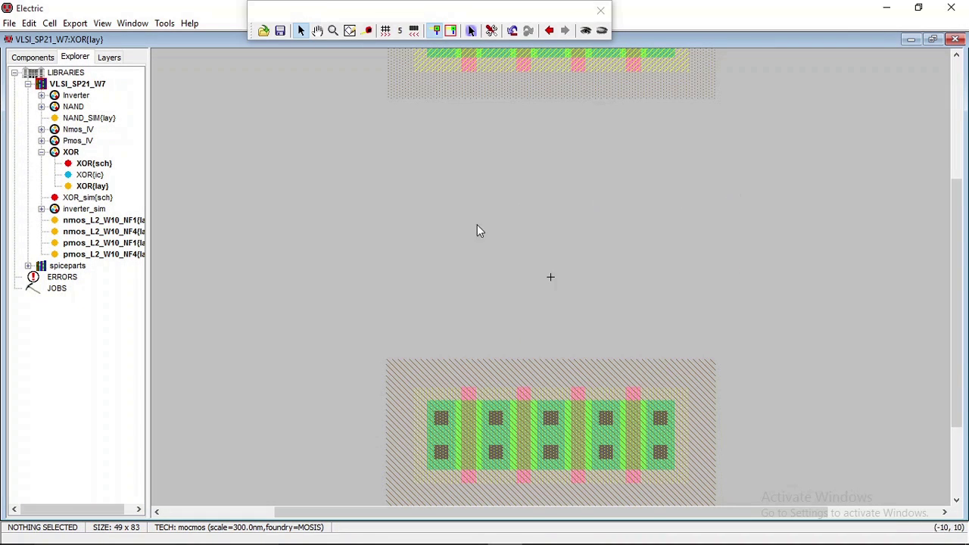
Paste the one-finger PMOS block into the XOR layout to the left of the four-finger PMOS block.
scroll(275, 245, "down", 6, "ctrl")
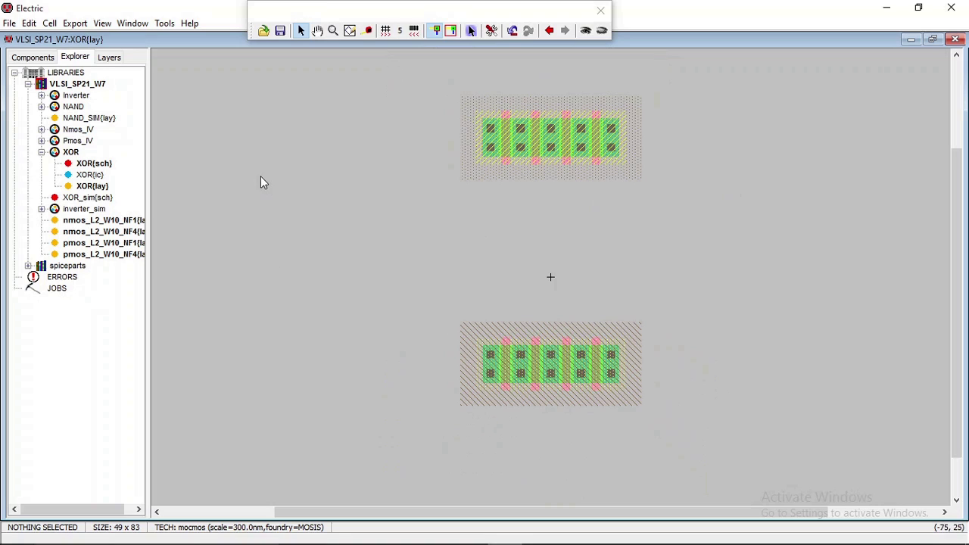
key("ctrl+v")
left_click(360, 144)
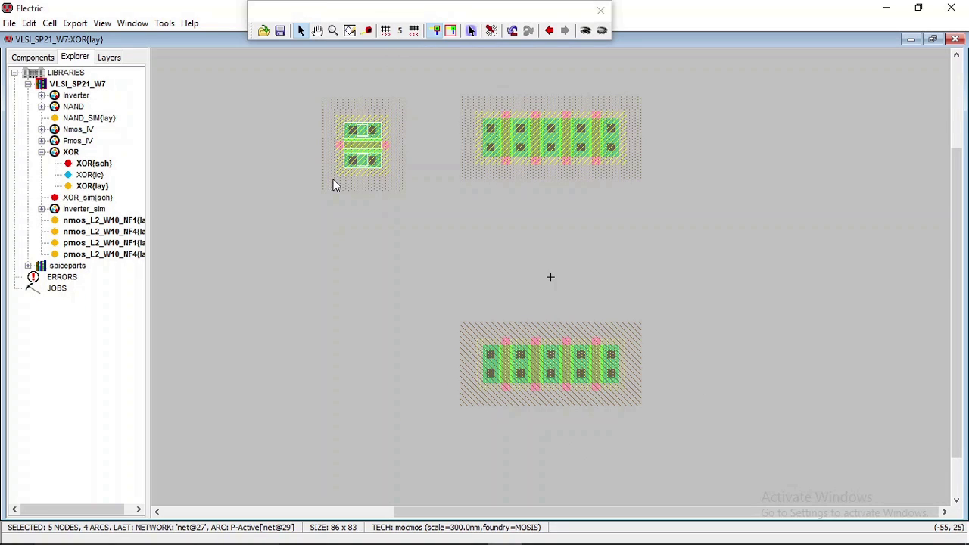
Rotate the one-finger PMOS block 90 degrees and move it about 15 units right, up against the four-finger PMOS block.
key("ctrl+j")
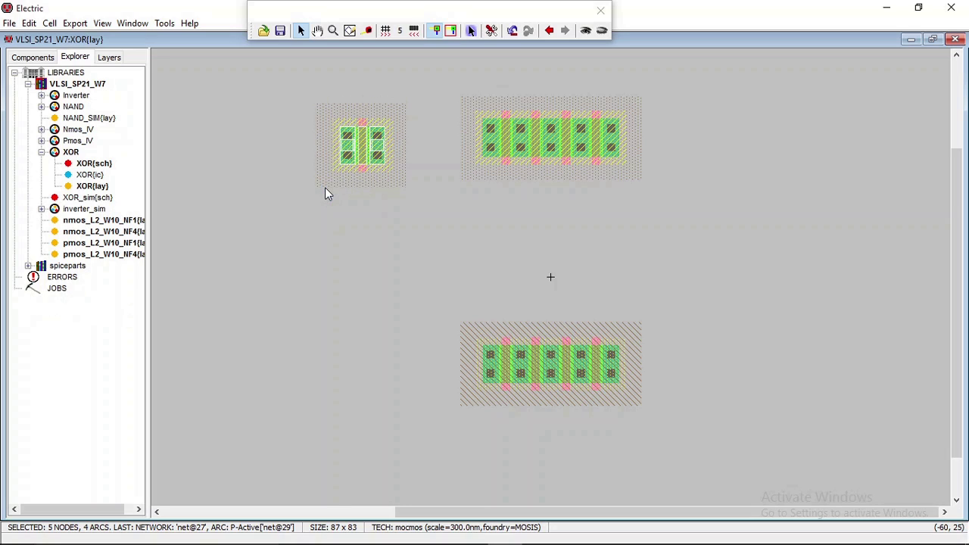
left_click_drag(364, 159, 430, 149)
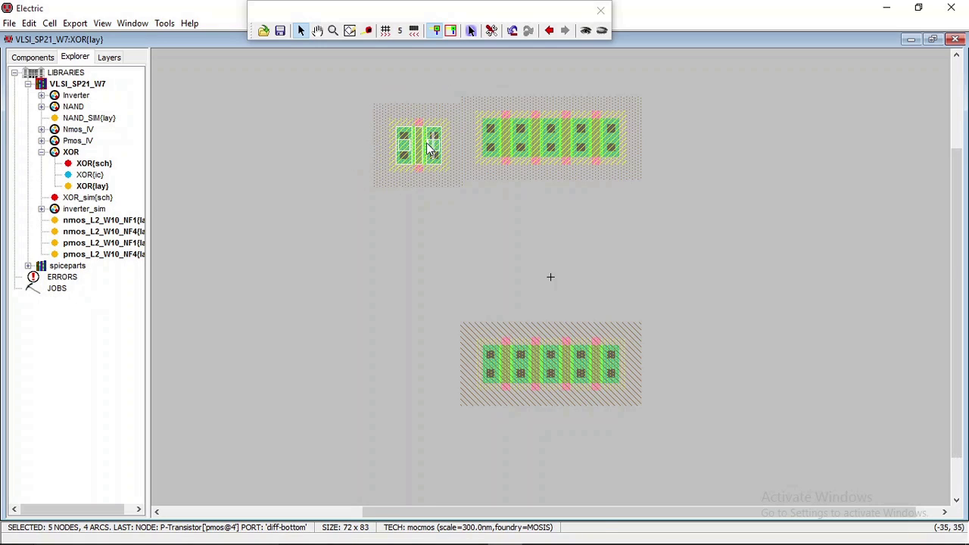
left_click(430, 149)
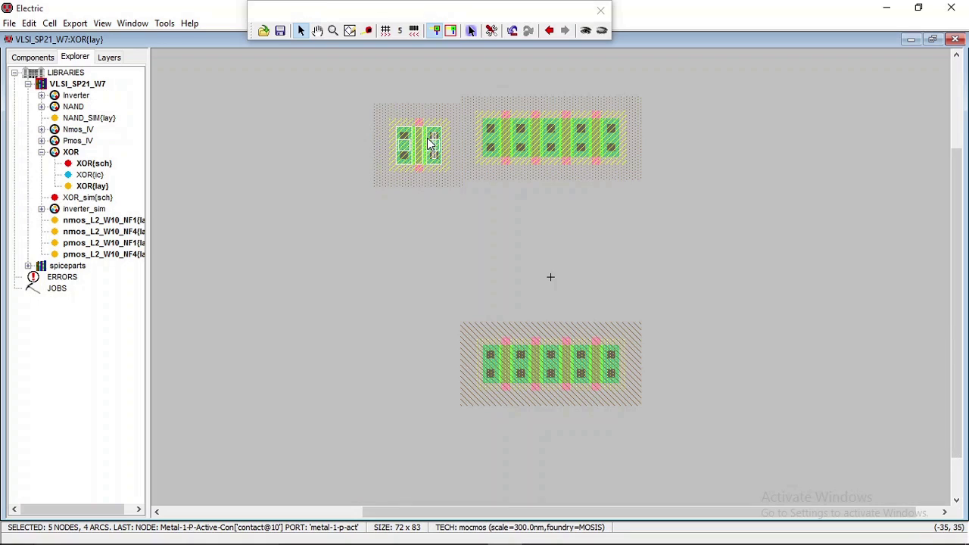
left_click(424, 145)
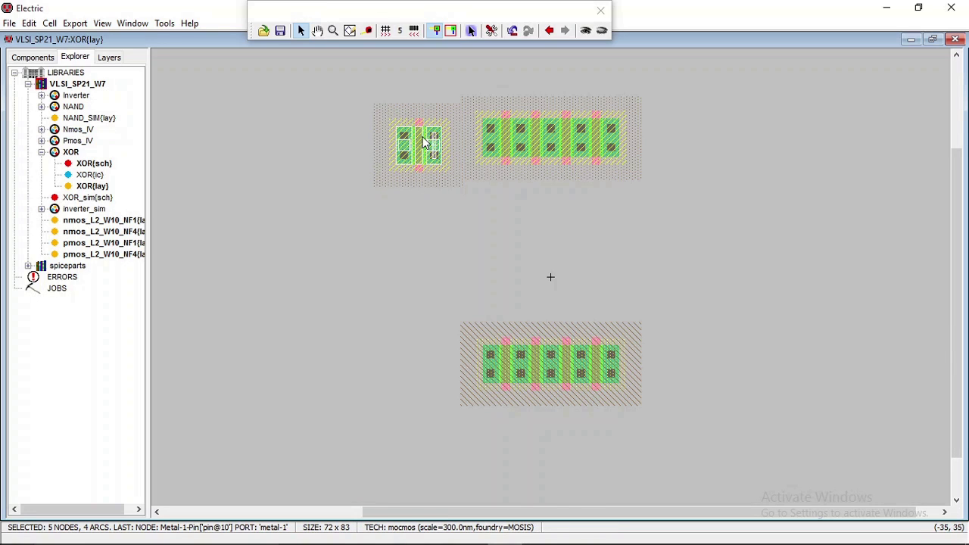
scroll(424, 144, "up", 3, "ctrl")
scroll(387, 175, "up", 3)
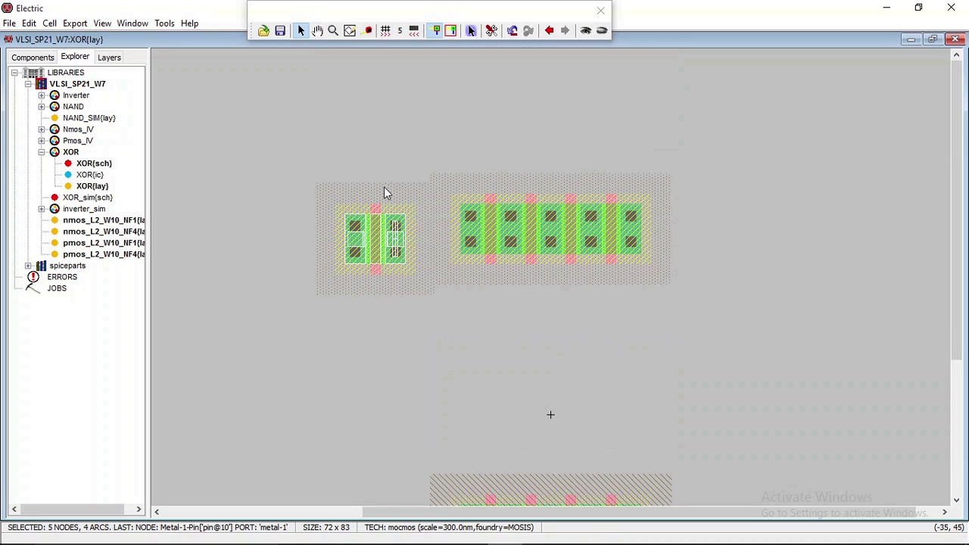
left_click_drag(372, 239, 374, 215)
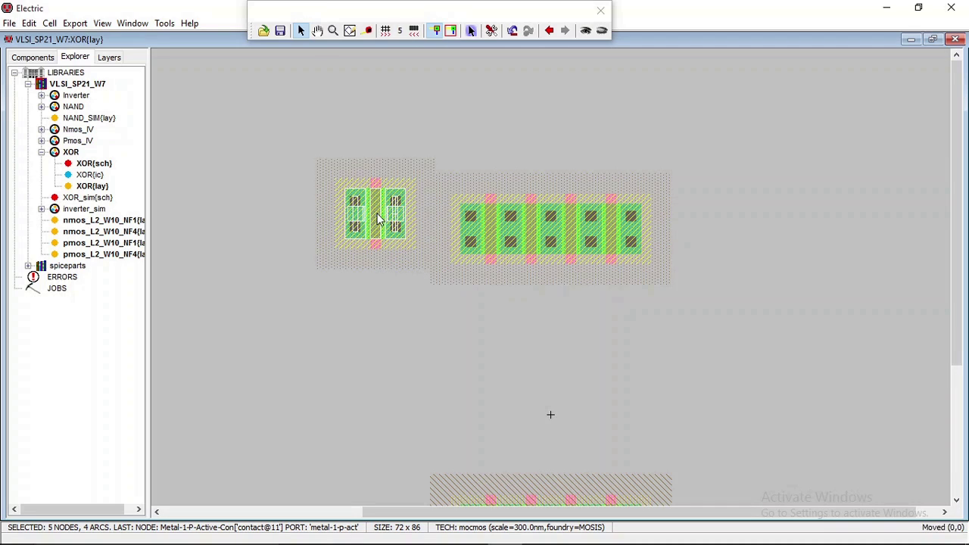
key("ctrl+z")
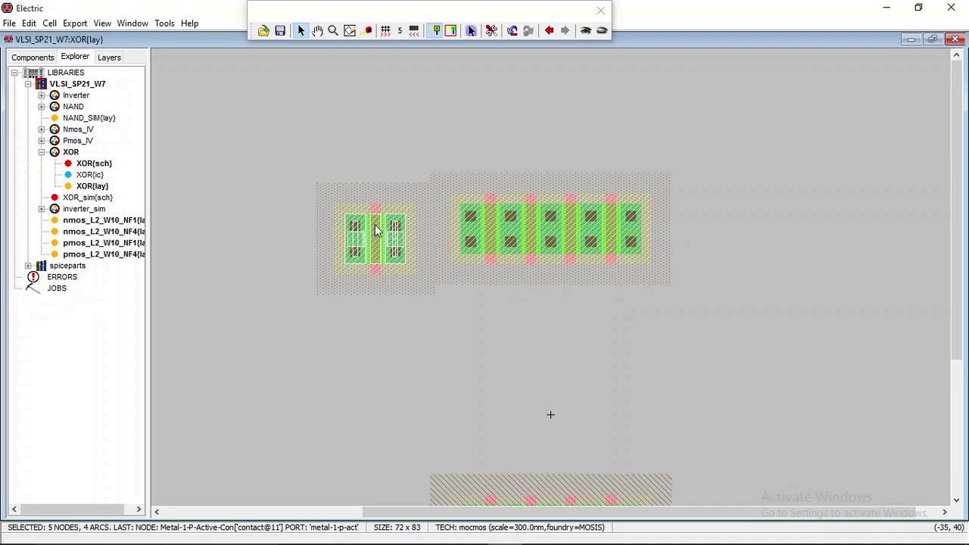
Set the grid movement increment to 1 and move the one-finger PMOS block about 2 units left and 2 up, level with the four-finger PMOS block.
left_click(414, 33)
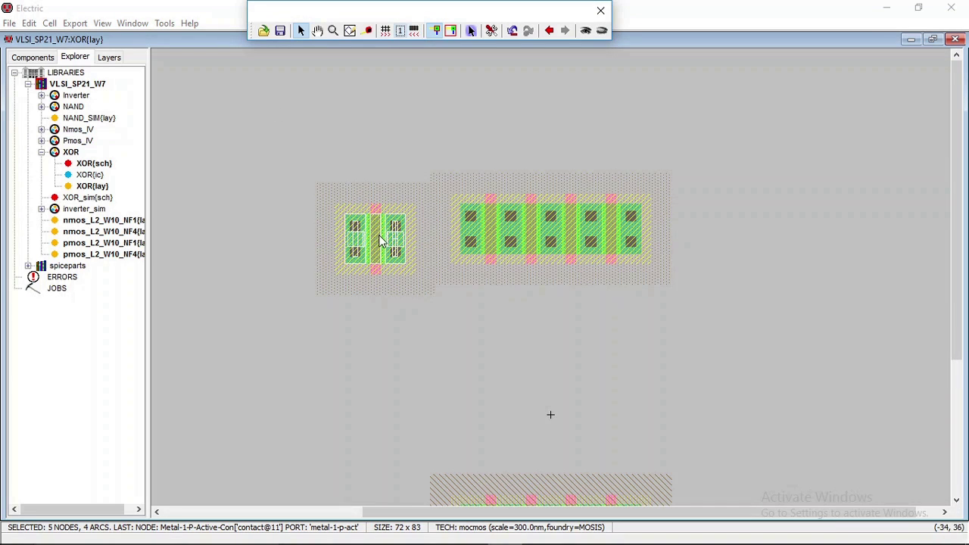
left_click_drag(382, 241, 366, 232)
key("ctrl+z")
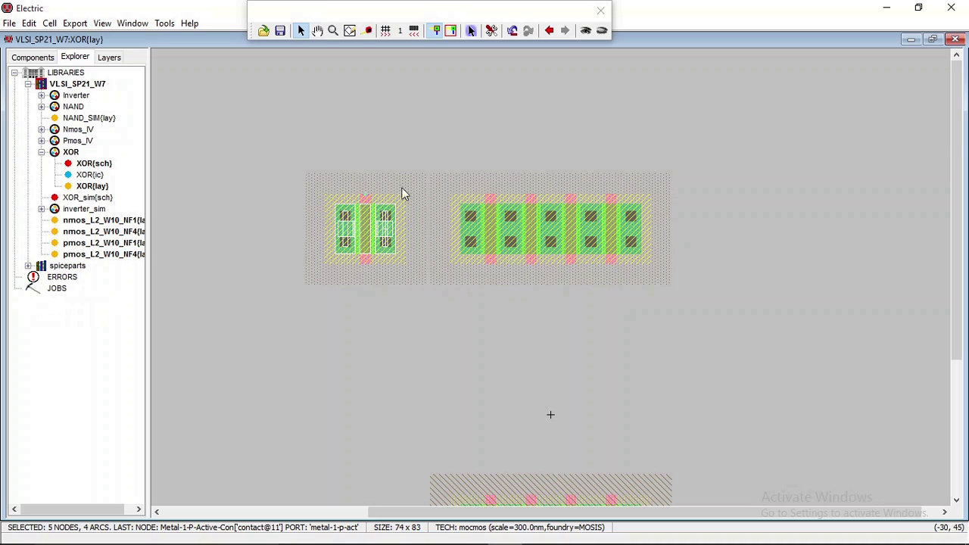
Copy the entire nmos_L2_W10_NF1 layout and close its window to return to the maximized XOR layout.
scroll(476, 137, "down", 3)
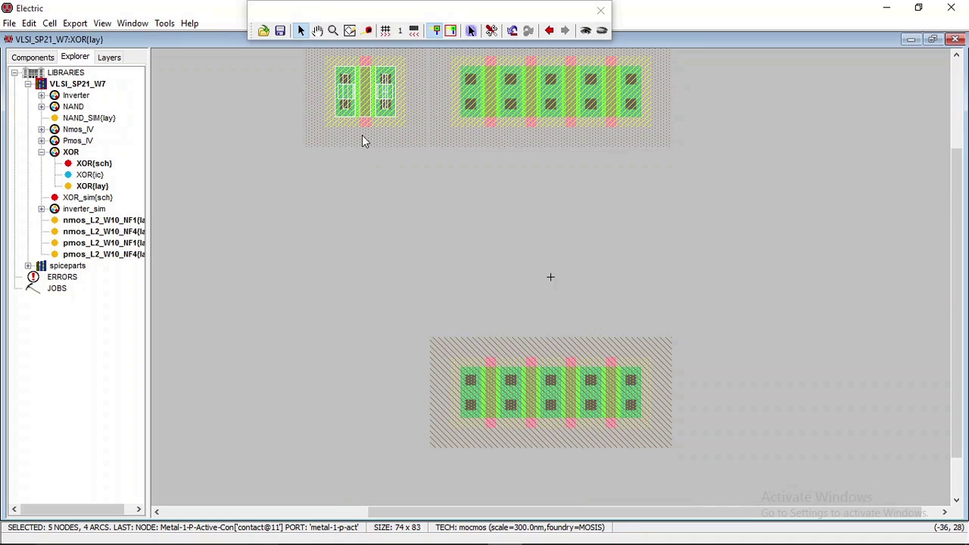
left_click(114, 223)
double_click(114, 223)
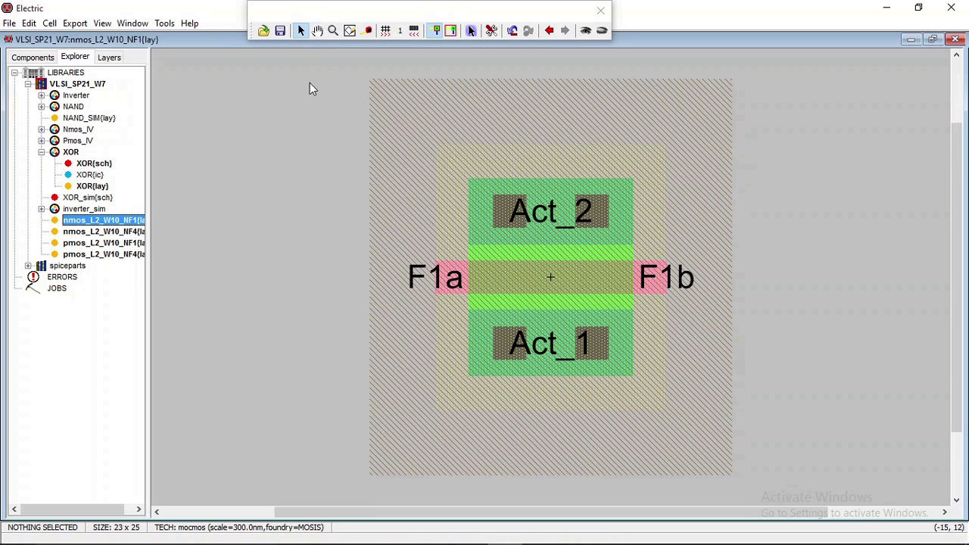
left_click_drag(357, 55, 793, 505)
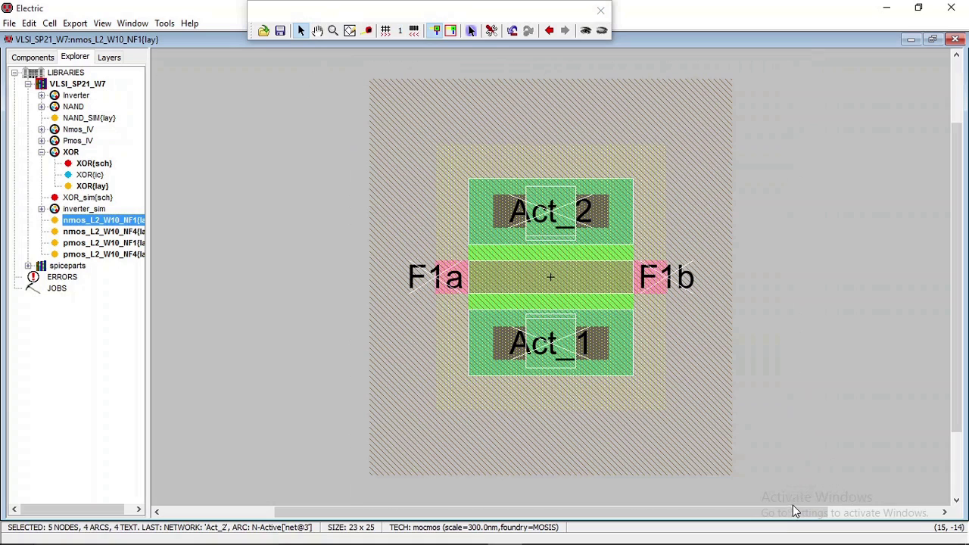
left_click(955, 38)
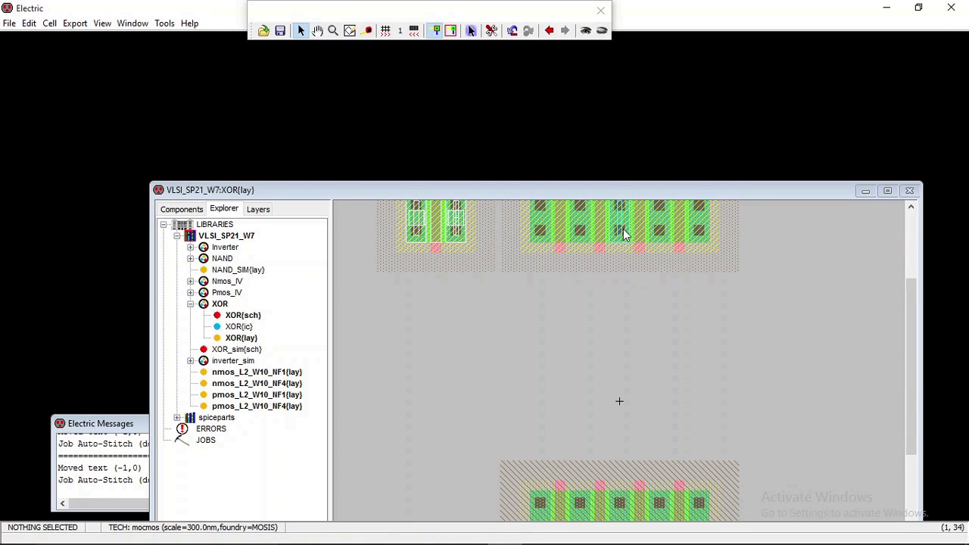
left_click(887, 190)
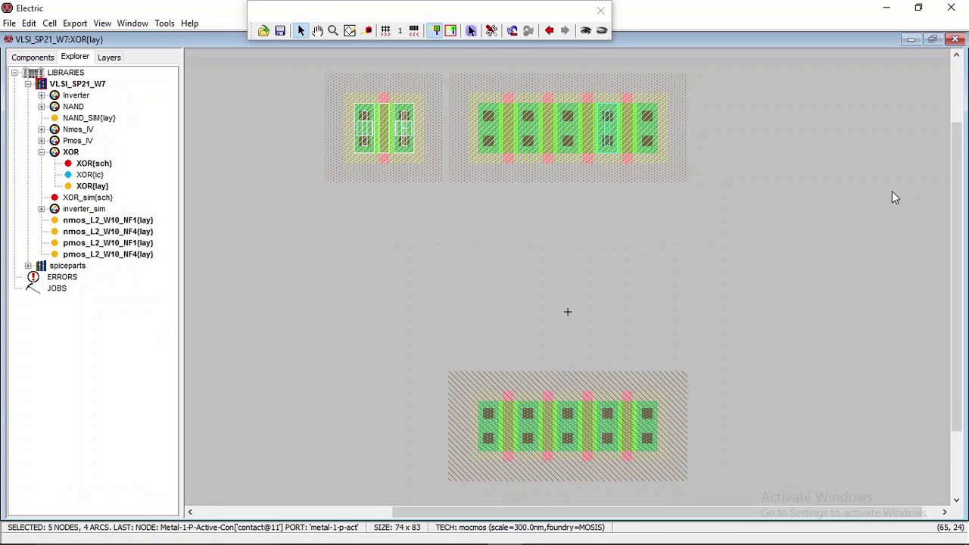
Paste the one-finger NMOS block rotated 90 degrees, up against the left side of the four-finger NMOS block.
left_click(360, 440)
key("ctrl+v")
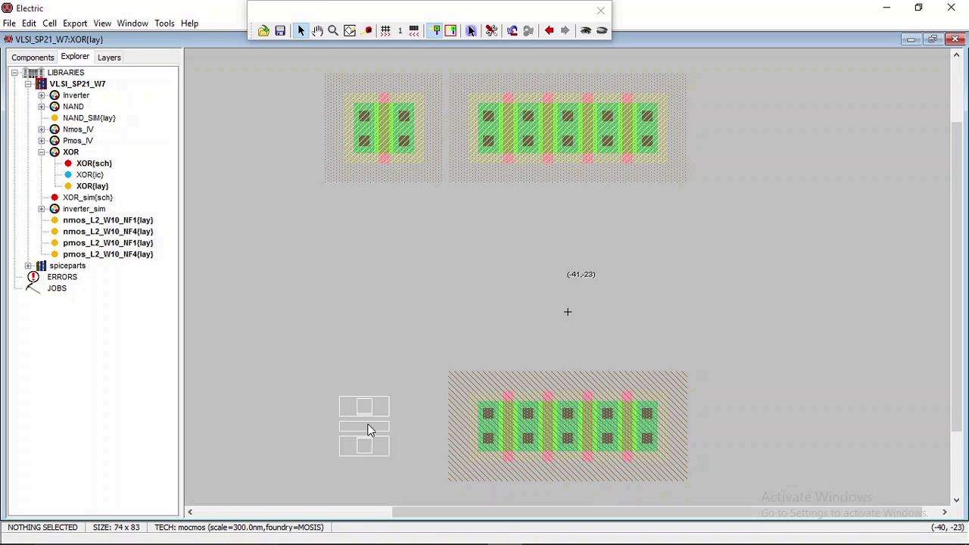
left_click(376, 426)
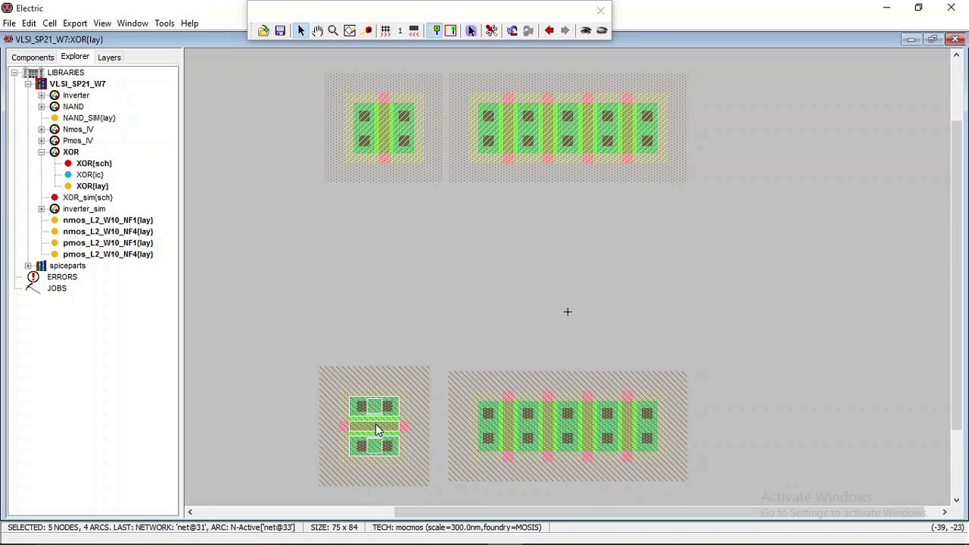
key("ctrl+j")
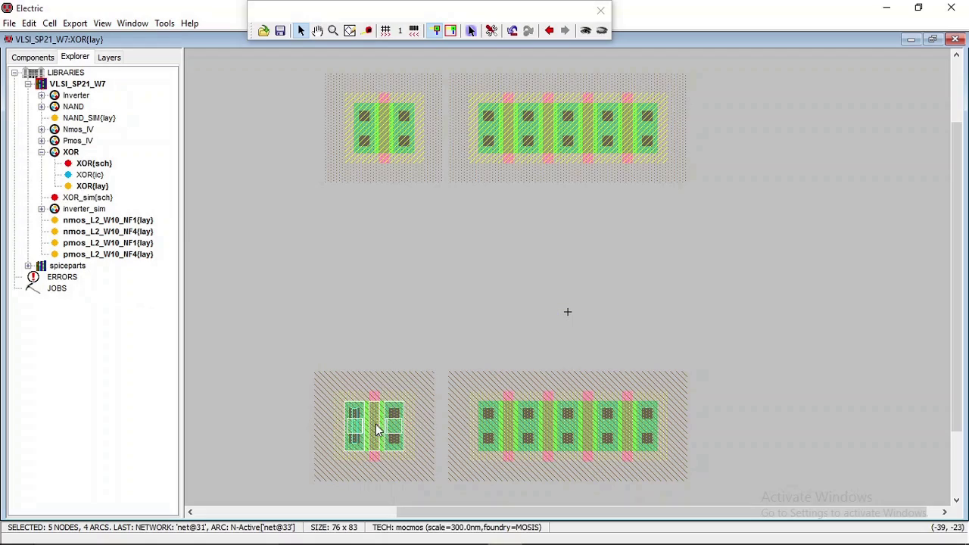
left_click_drag(376, 430, 391, 430)
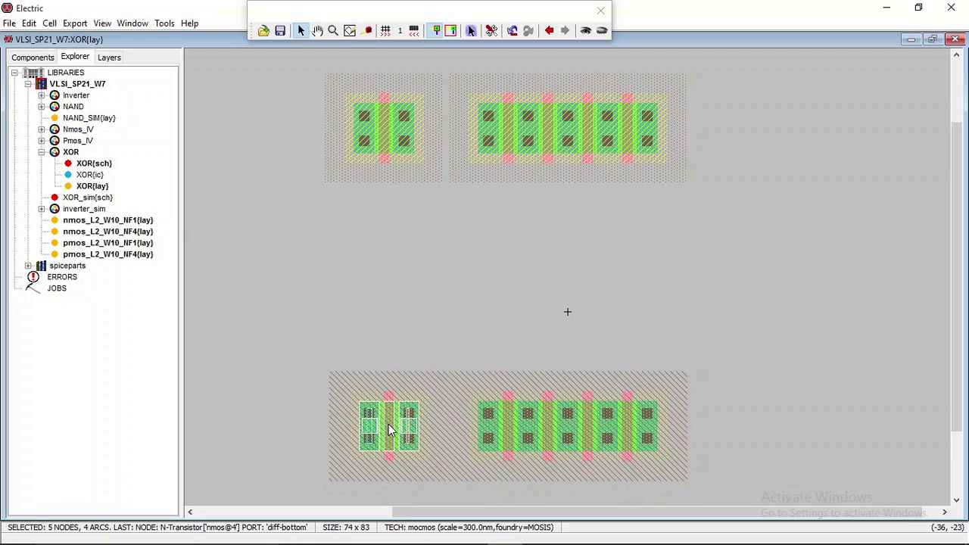
Draw a vertical polysilicon arc from the one-finger PMOS gate down to the one-finger NMOS gate.
left_click(387, 161)
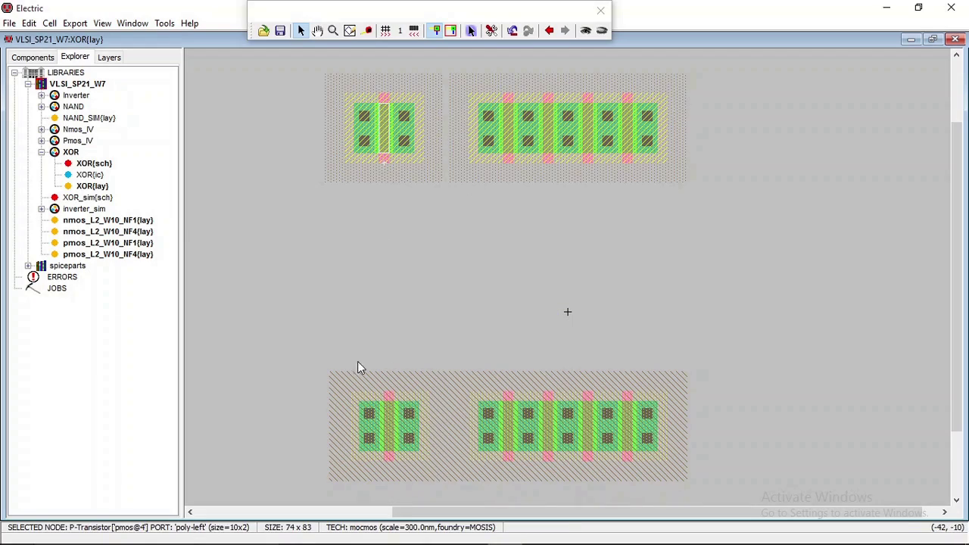
right_click(384, 394)
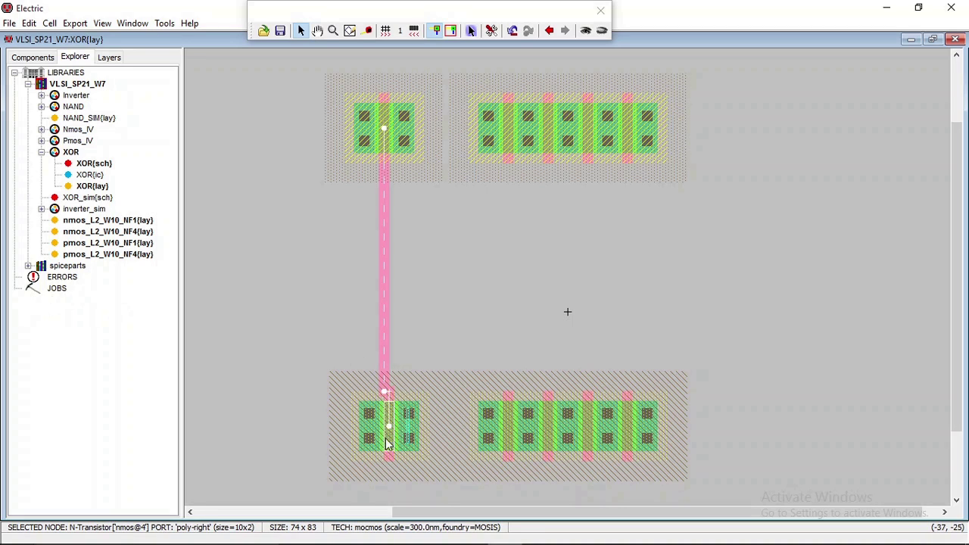
left_click(383, 461)
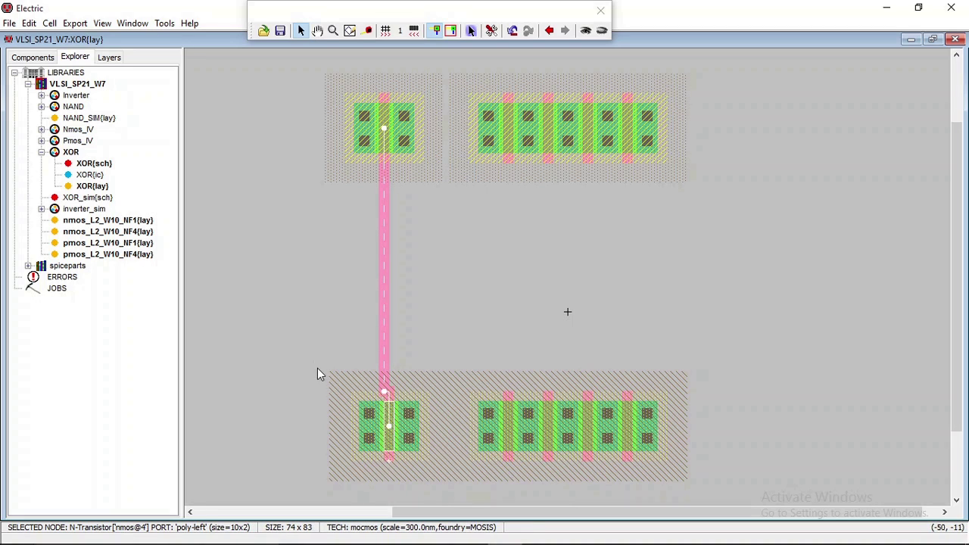
left_click(295, 390)
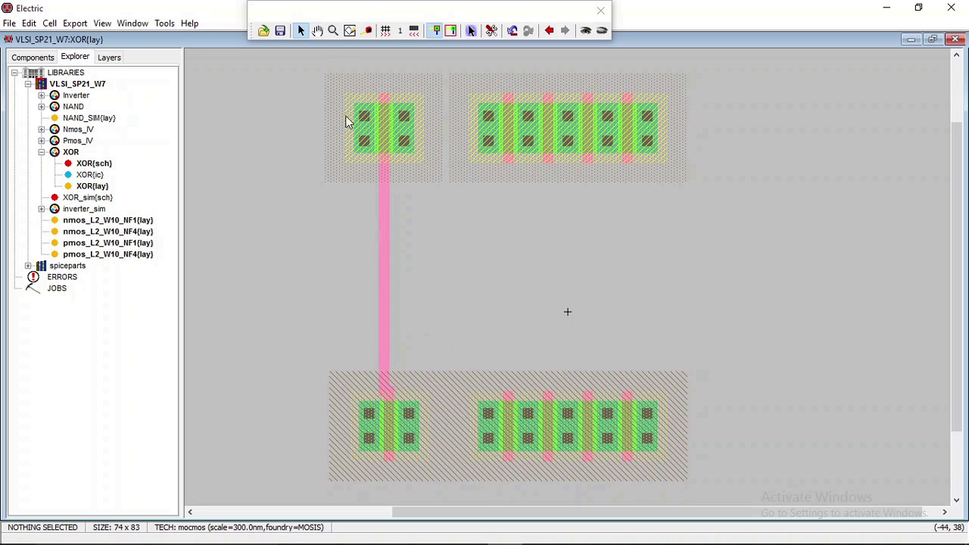
Move the whole one-finger PMOS block 1 unit right so its gate lines up with the one-finger NMOS gate.
left_click_drag(314, 67, 448, 218)
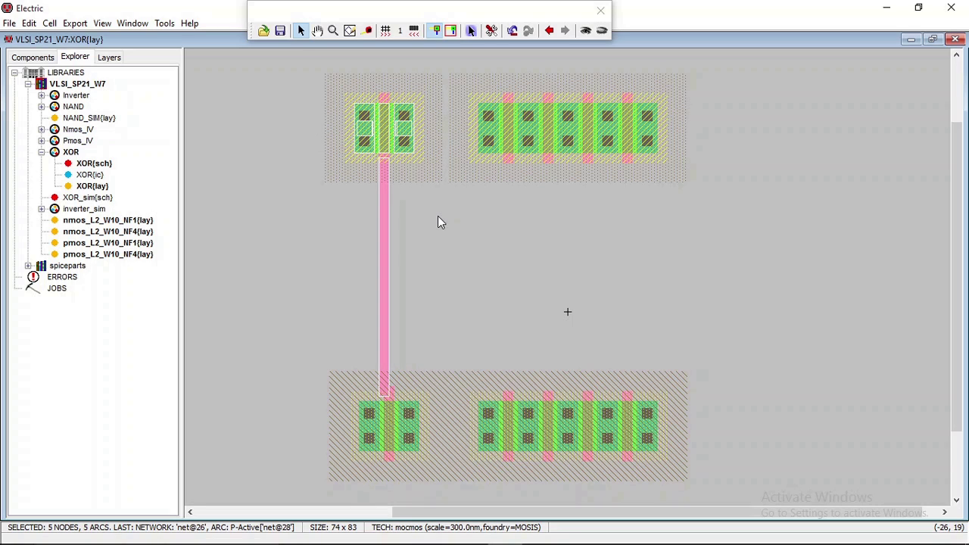
key("Right")
left_click(441, 256)
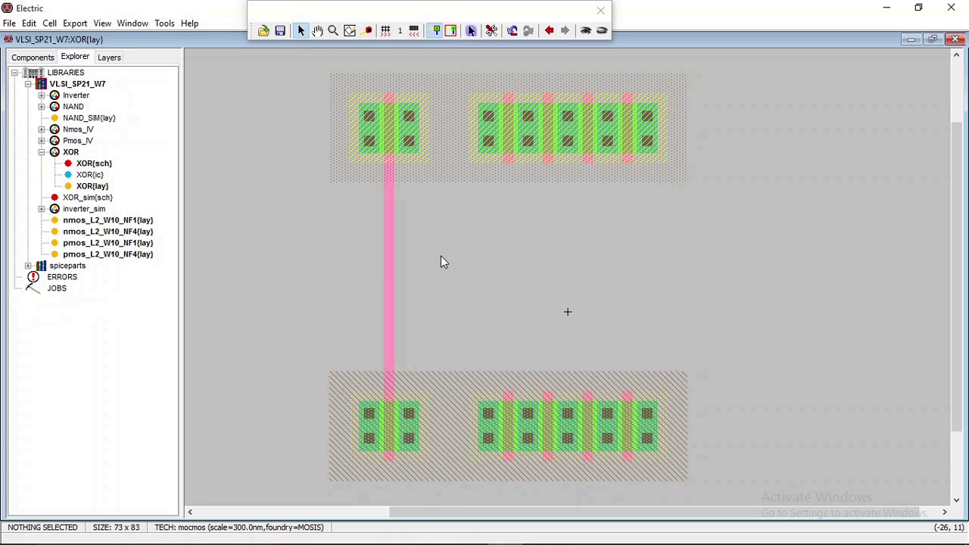
Delete the vertical polysilicon arc between the one-finger PMOS and NMOS gates.
left_click(389, 292)
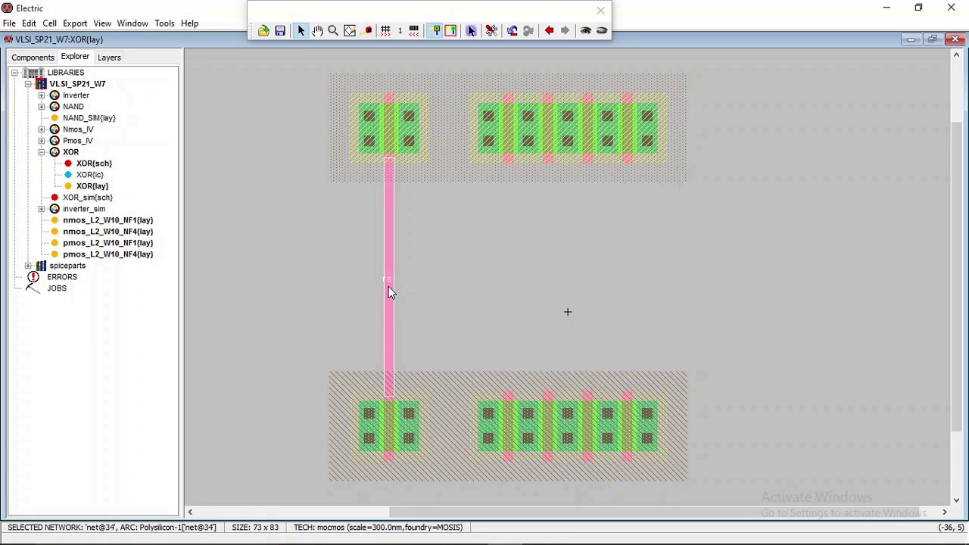
key("Delete")
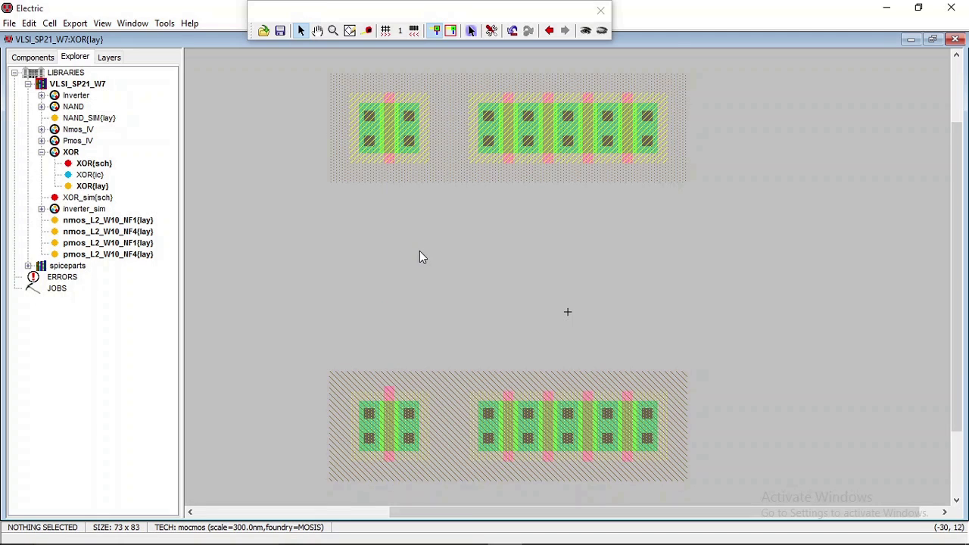
Add a SPICE model label to the N-Transistor of the one-finger NMOS block.
scroll(419, 251, "down", 2, "ctrl")
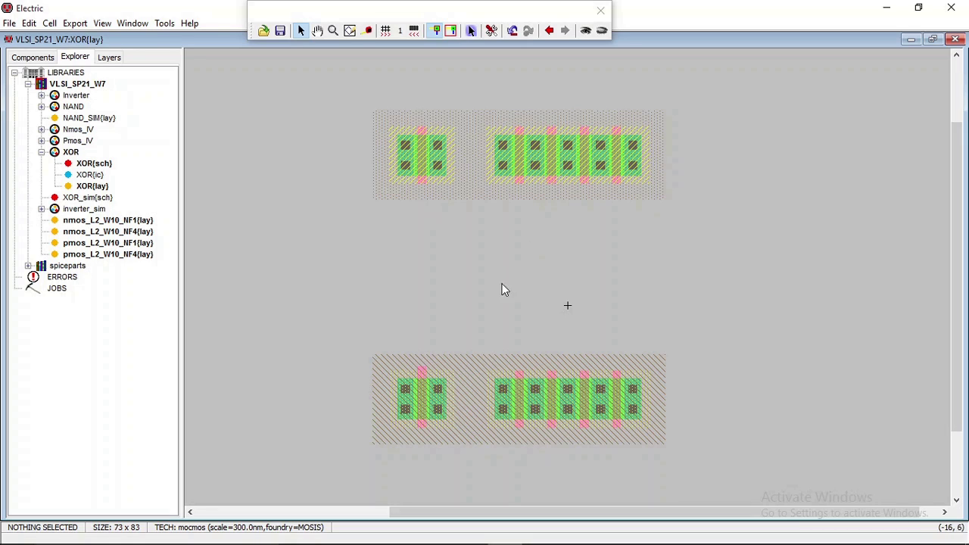
left_click(424, 409)
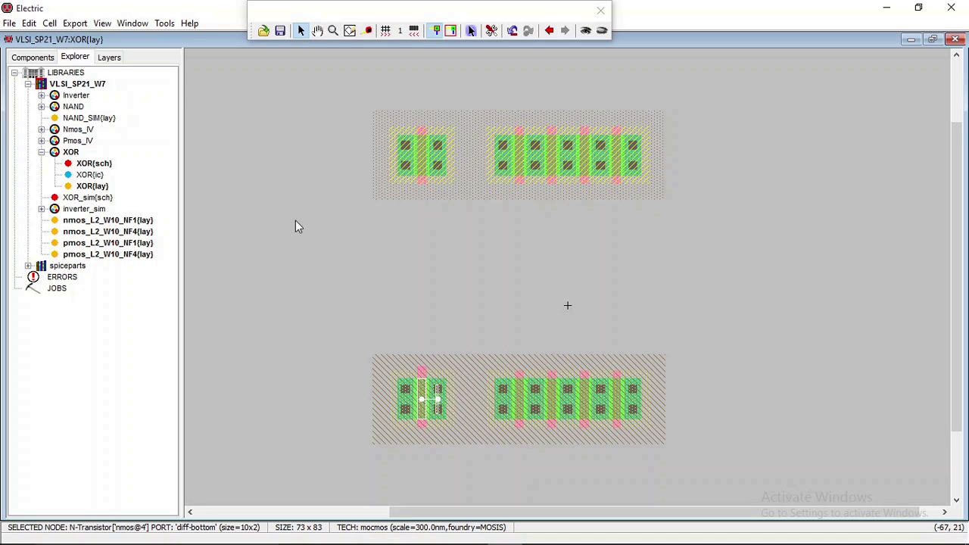
left_click(164, 24)
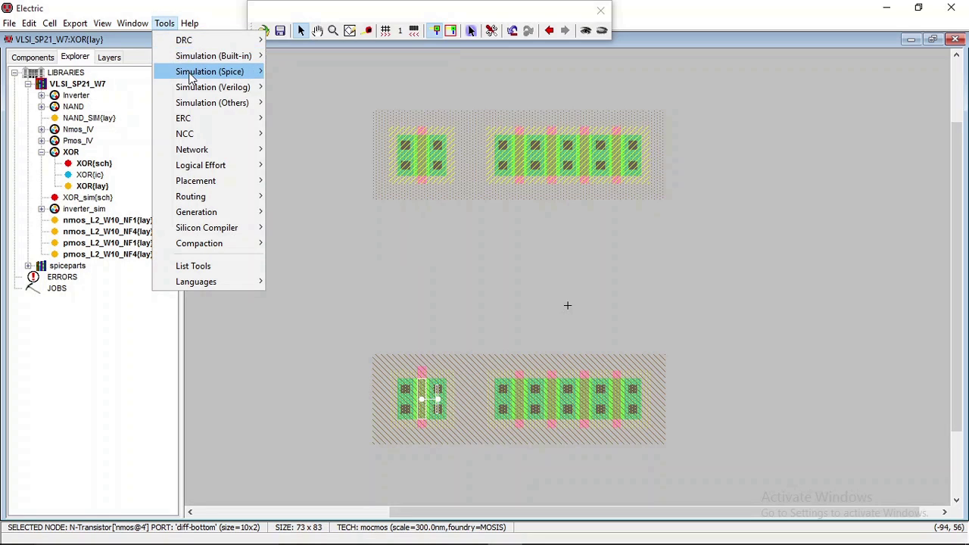
mouse_move(190, 72)
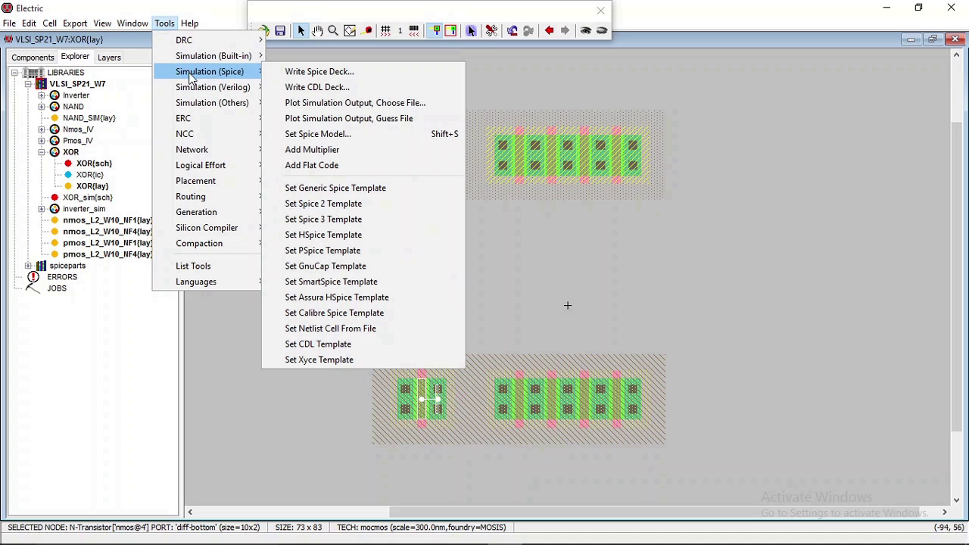
left_click(335, 140)
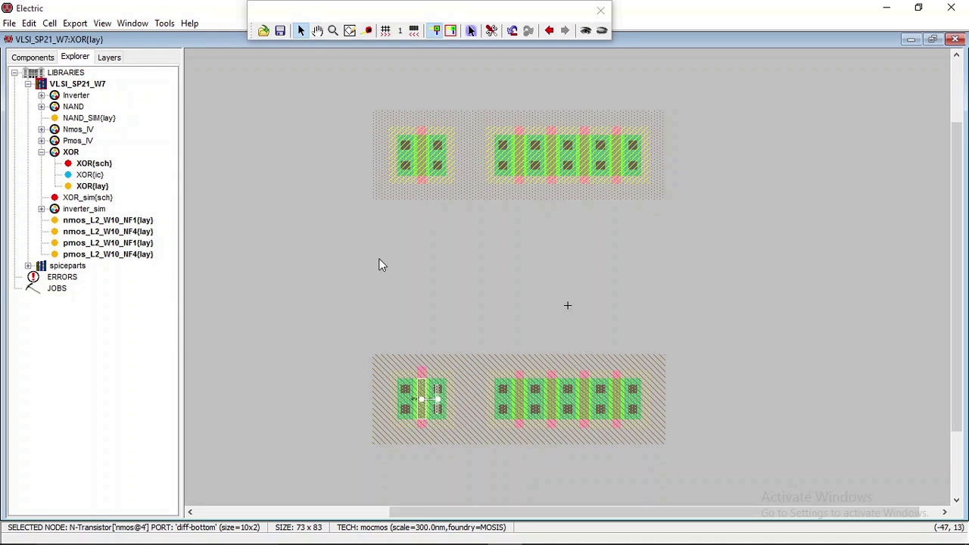
Set the SPICE model text on the one-finger NMOS transistor to Nmos in its text properties and apply it.
scroll(432, 313, "up", 2, "ctrl")
scroll(373, 342, "down", 3)
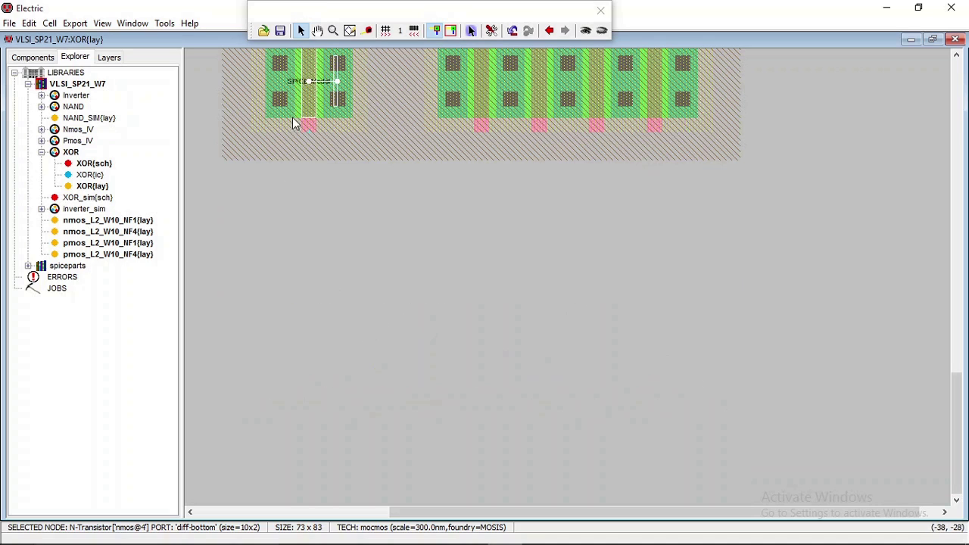
scroll(293, 84, "up", 4, "ctrl")
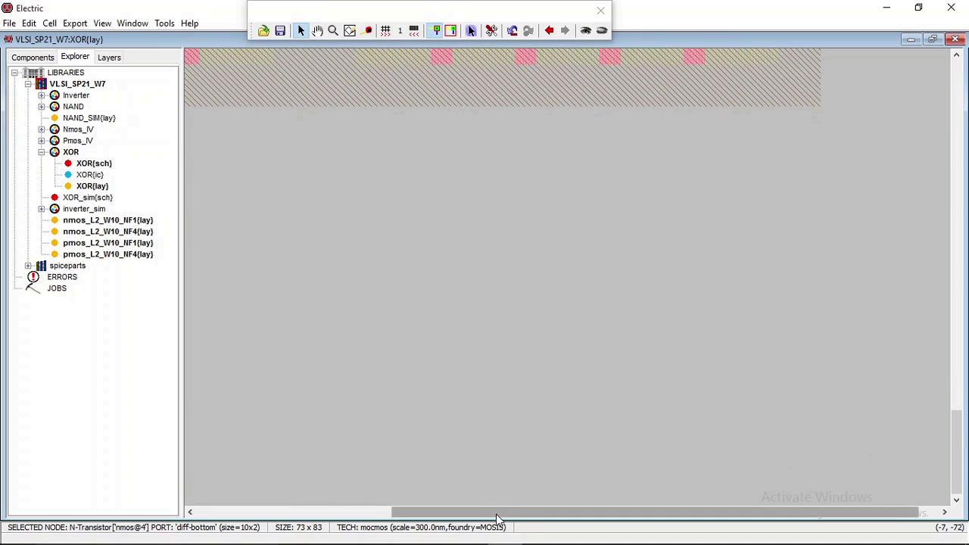
left_click_drag(496, 514, 437, 512)
scroll(380, 387, "up", 5)
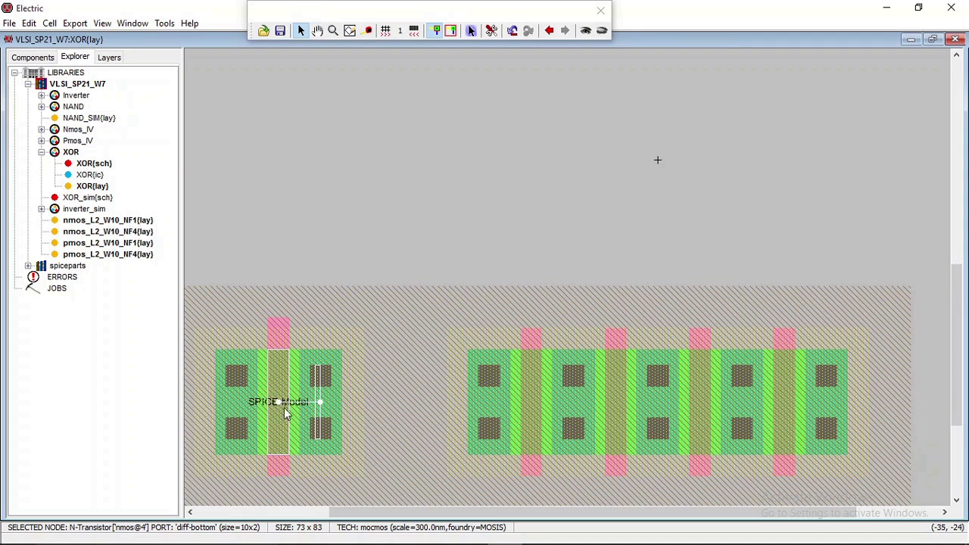
left_click(256, 406)
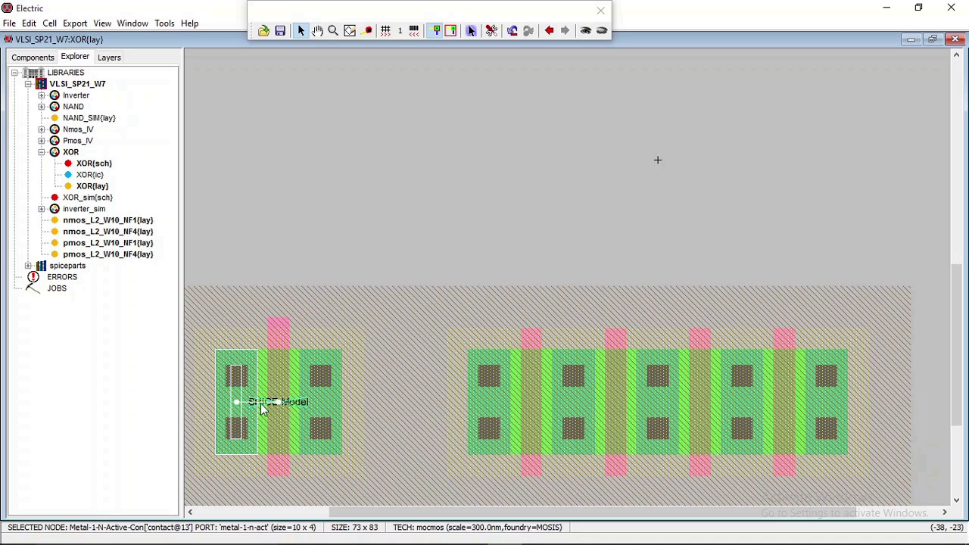
left_click(261, 409)
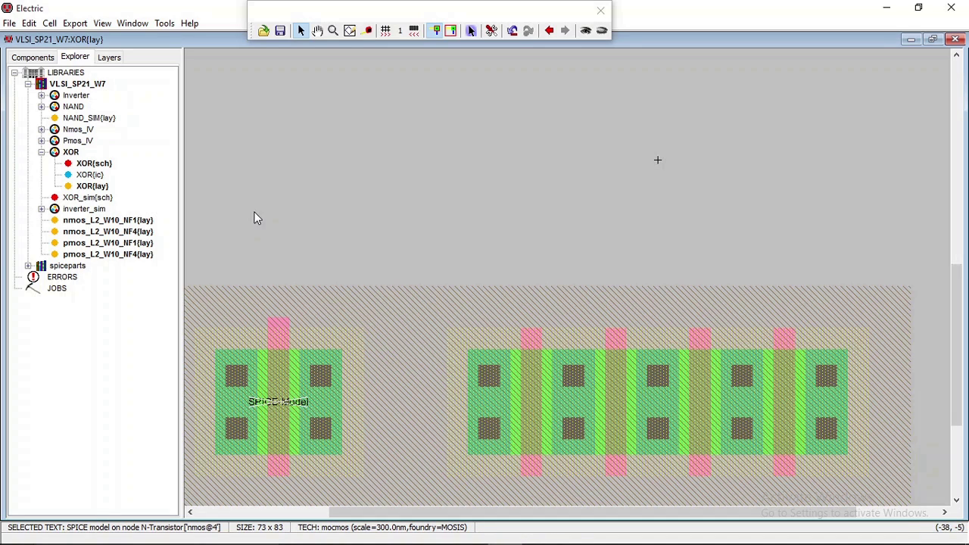
left_click(29, 23)
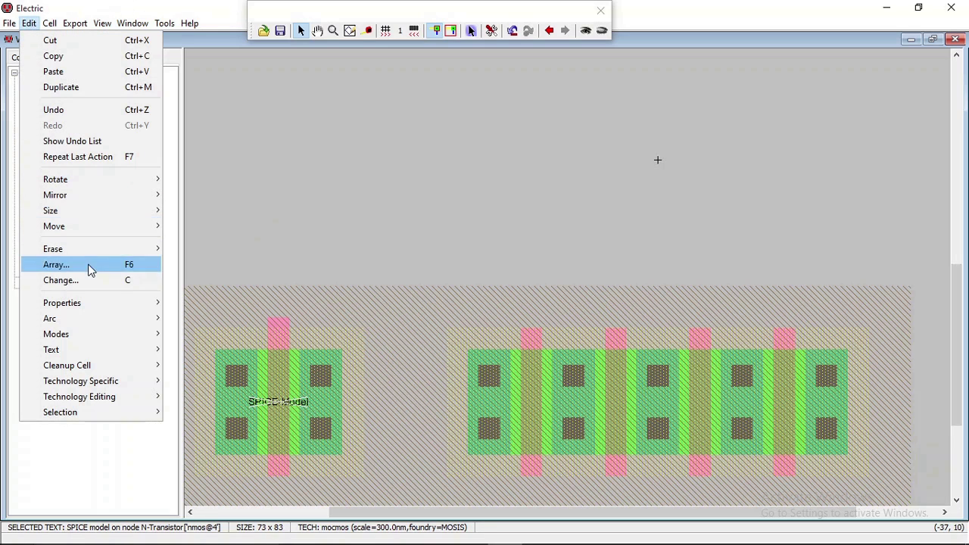
mouse_move(100, 303)
left_click(194, 309)
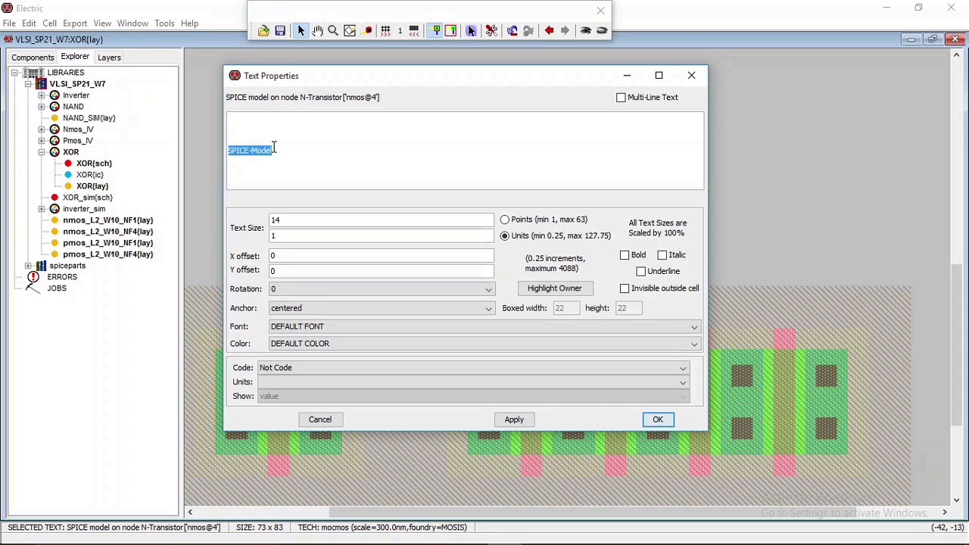
type("Nmos")
left_click(505, 421)
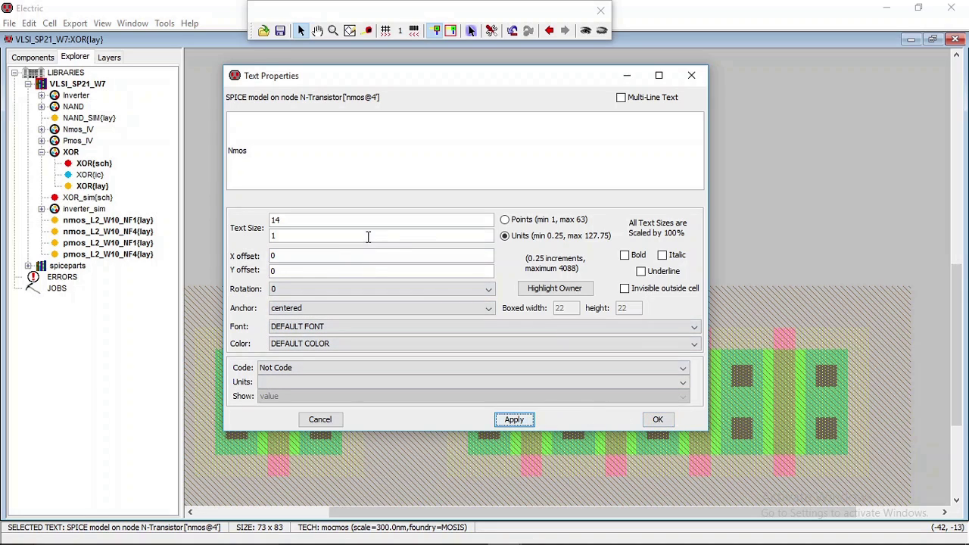
Set the Nmos label on the one-finger NMOS transistor to a text size of 3 units with 90 rotation.
left_click_drag(368, 237, 242, 242)
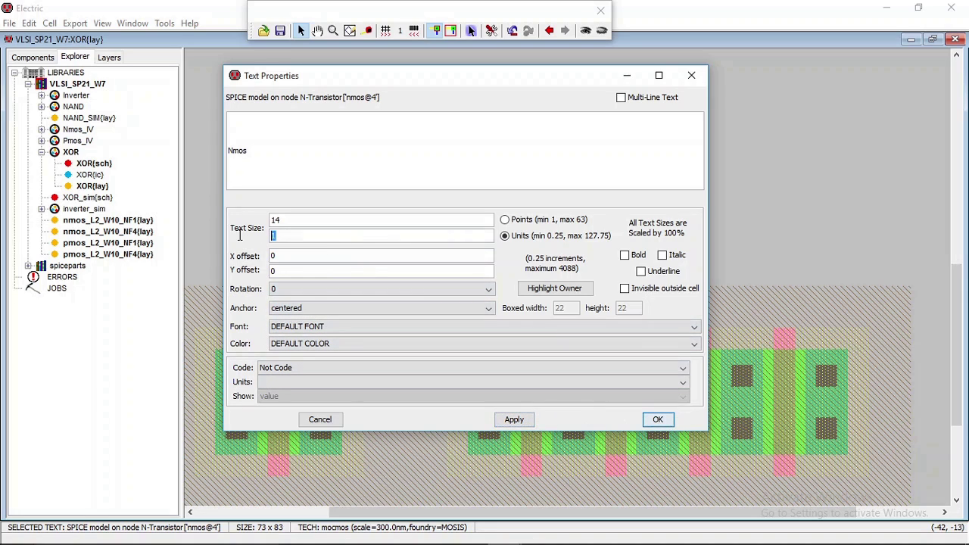
type("3")
left_click(325, 291)
left_click(321, 314)
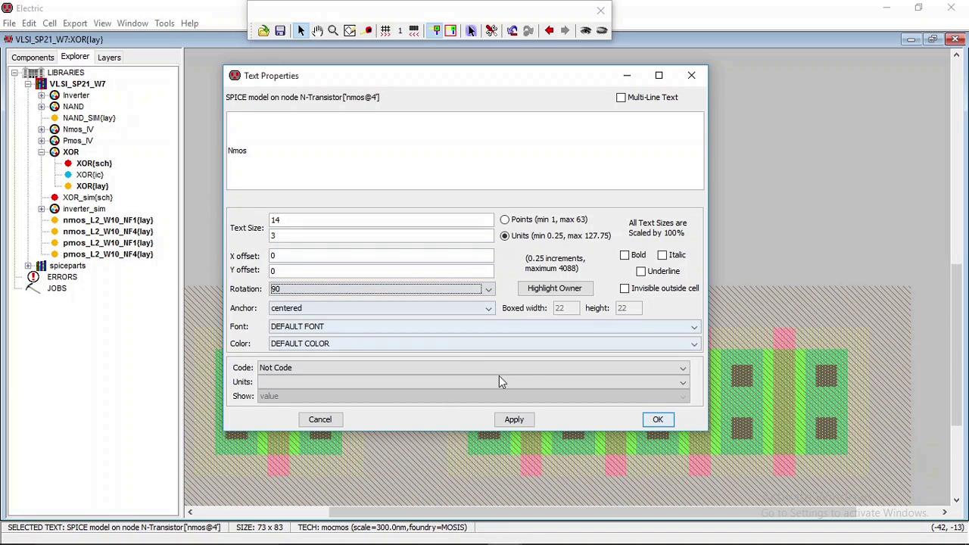
left_click(499, 381)
left_click(499, 412)
left_click(658, 421)
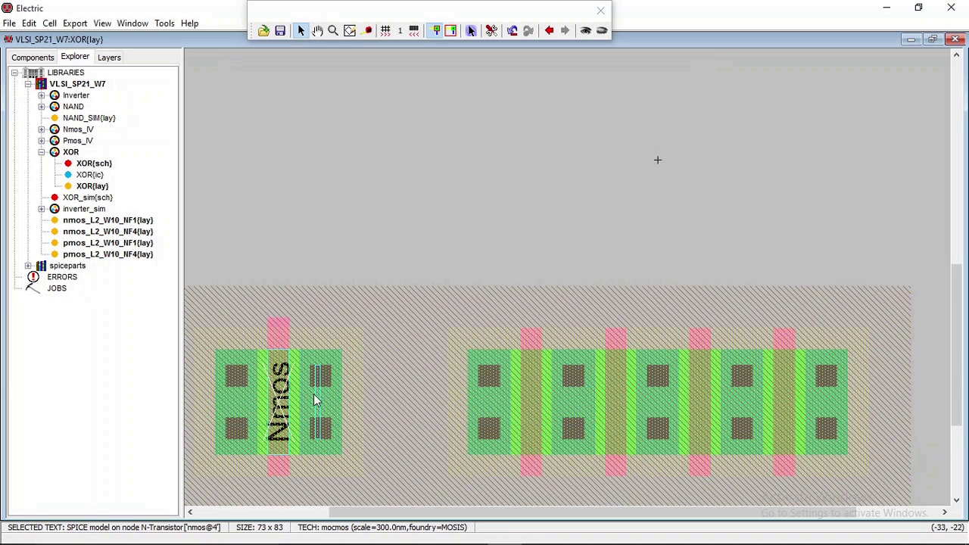
left_click(362, 334)
Select the P-Transistor of the one-finger PMOS block.
scroll(356, 267, "down", 1, "ctrl")
scroll(357, 267, "down", 2)
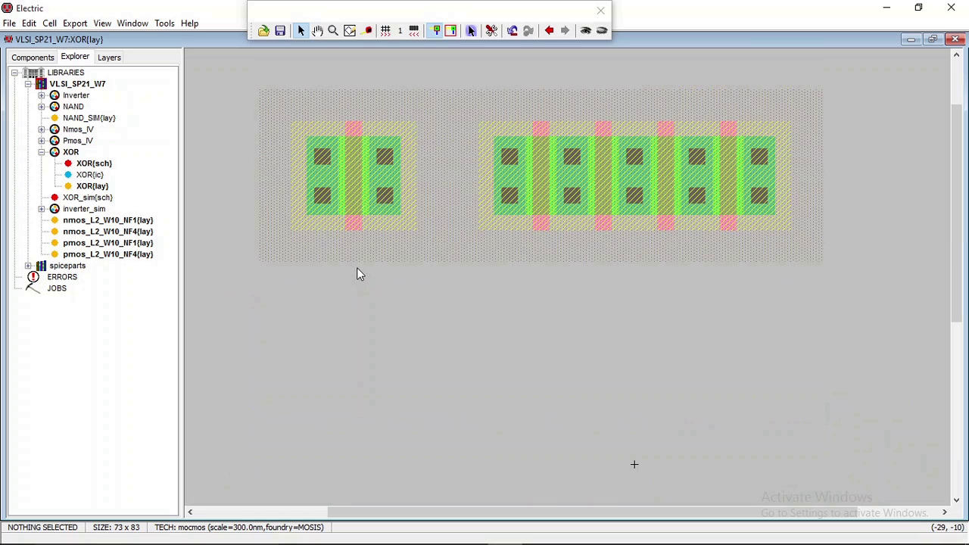
left_click(362, 183)
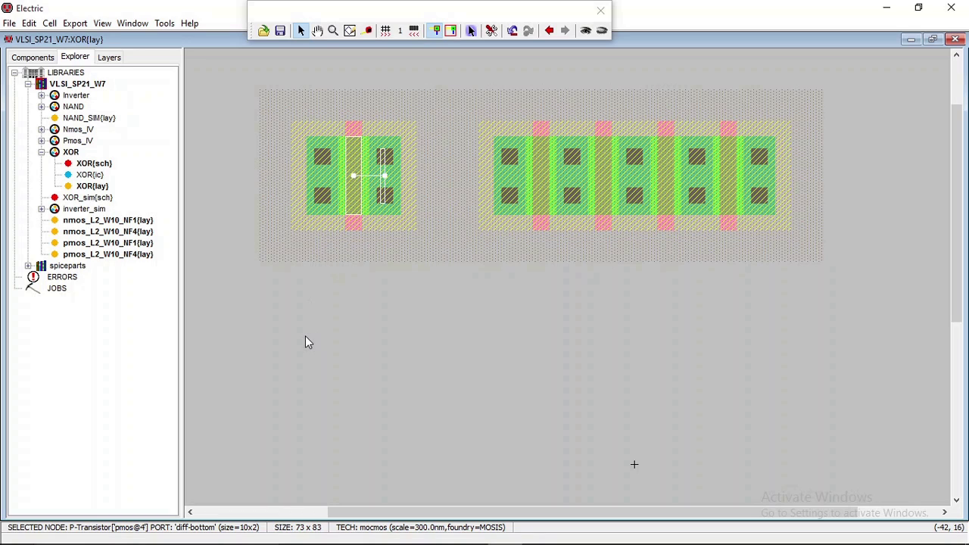
Remove the shift S key binding from the Spice simulation command Set Spice Model in the preferences.
left_click(491, 31)
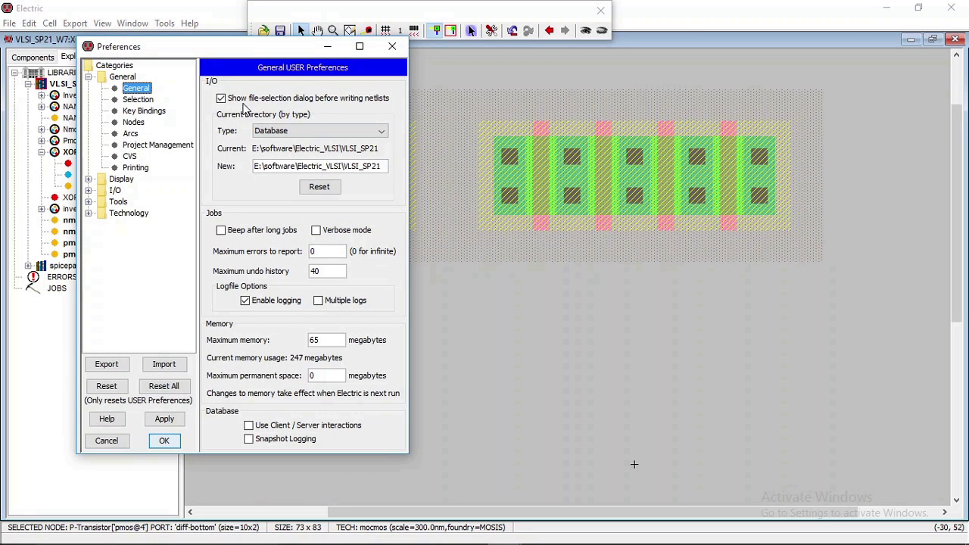
left_click(146, 113)
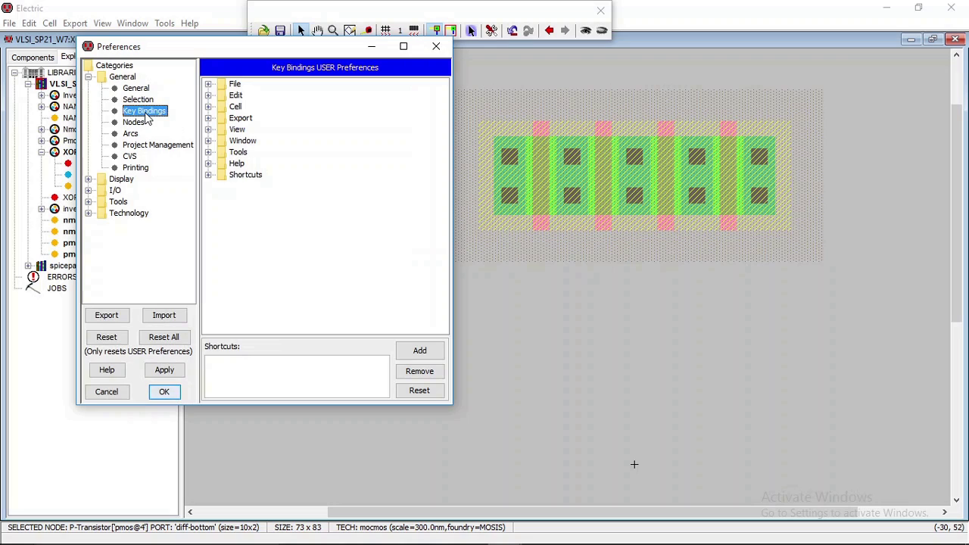
left_click(209, 152)
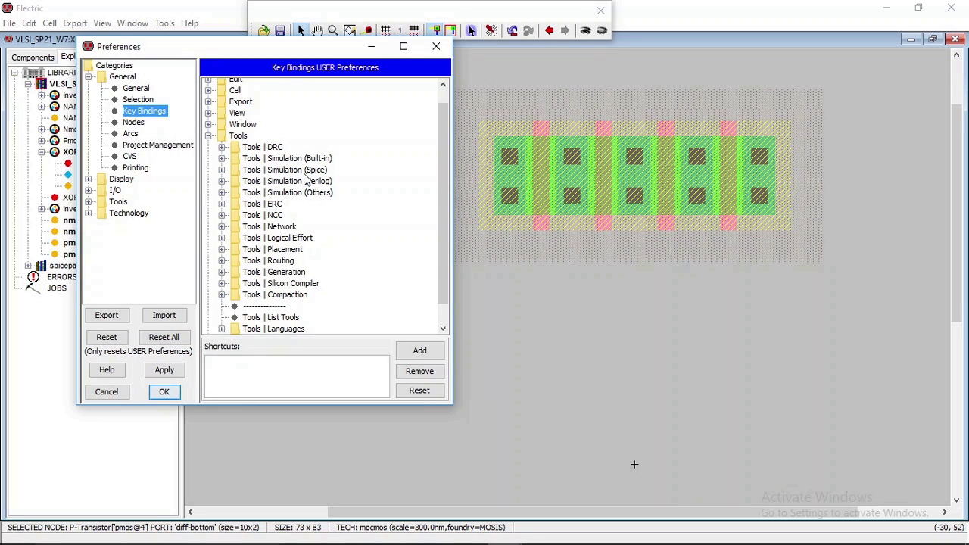
left_click(221, 170)
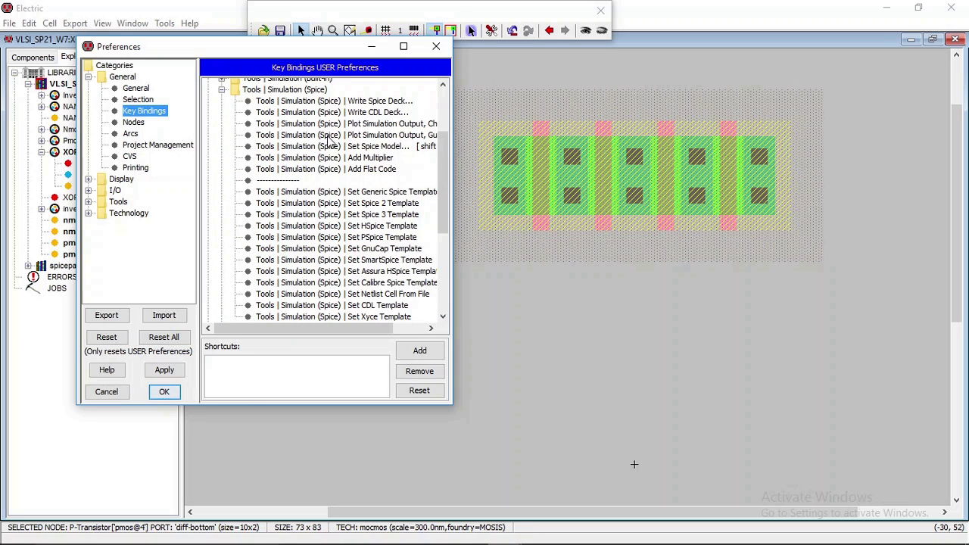
left_click(368, 149)
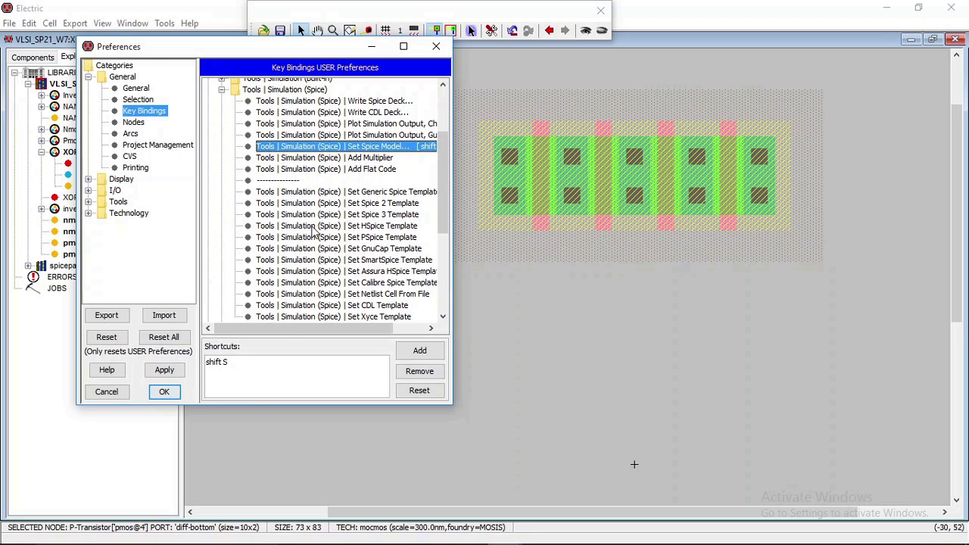
left_click(250, 367)
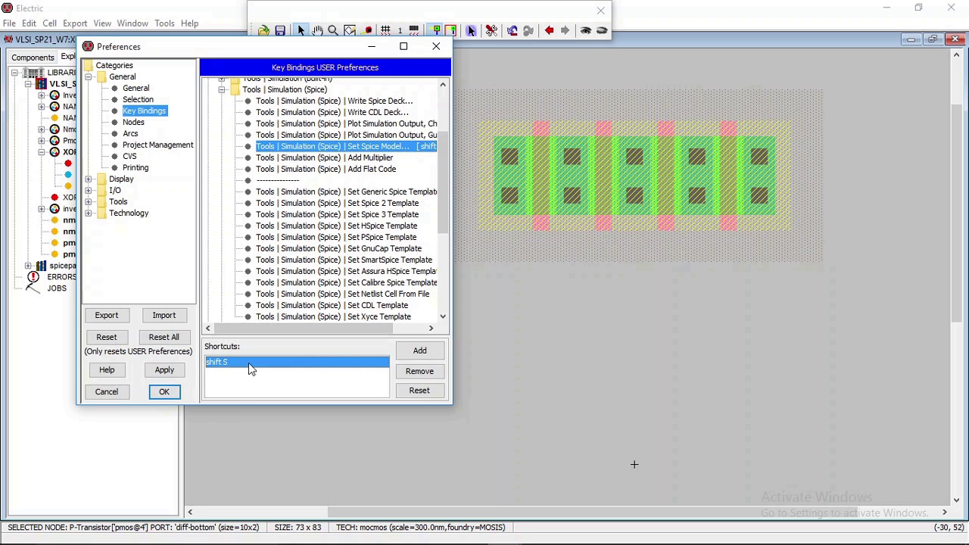
left_click(420, 371)
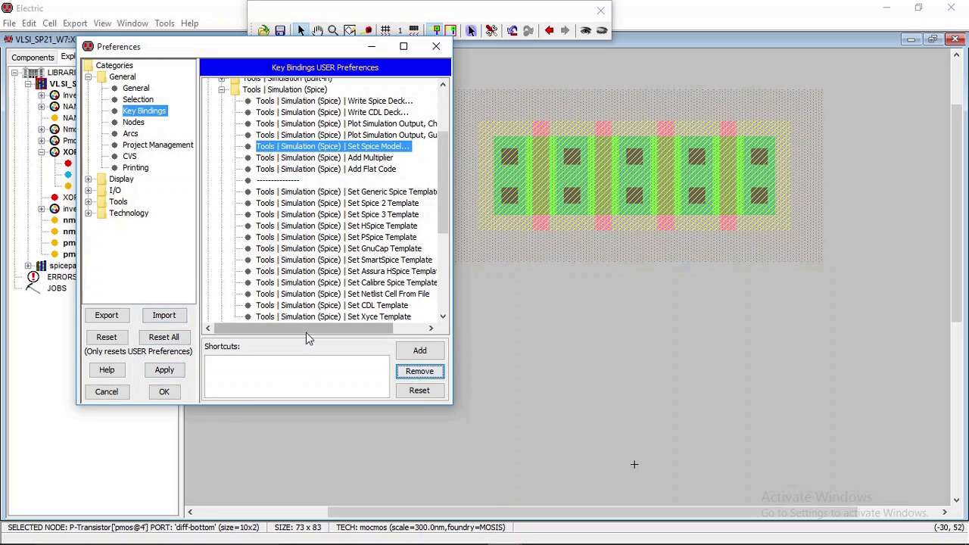
Bind the Set Spice Model command to shift S as its first stroke and close the preferences.
left_click_drag(306, 332, 263, 339)
left_click(384, 151)
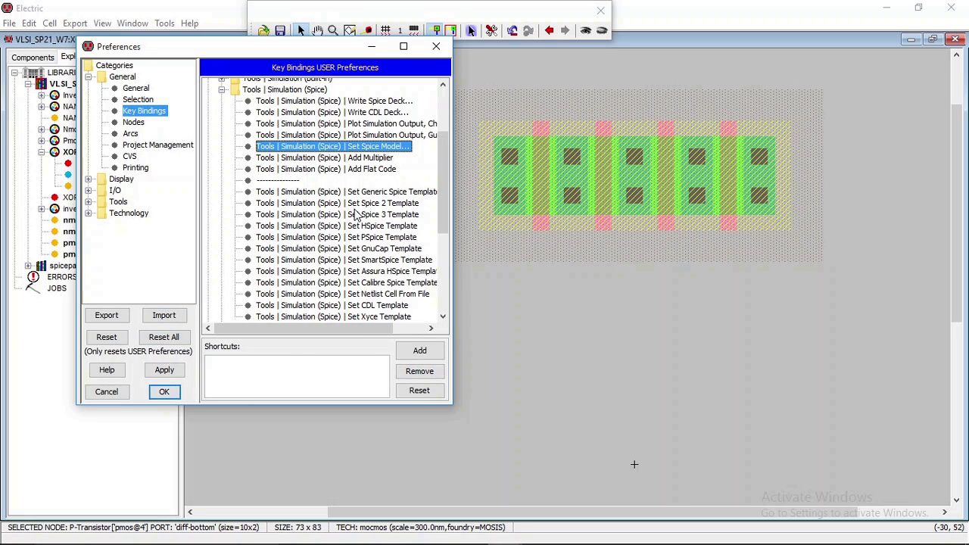
left_click(421, 352)
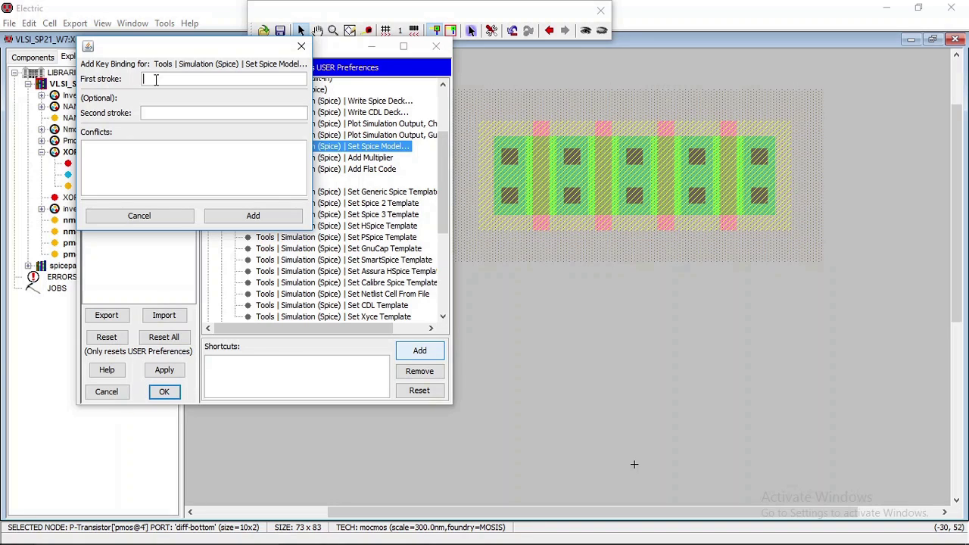
key("s")
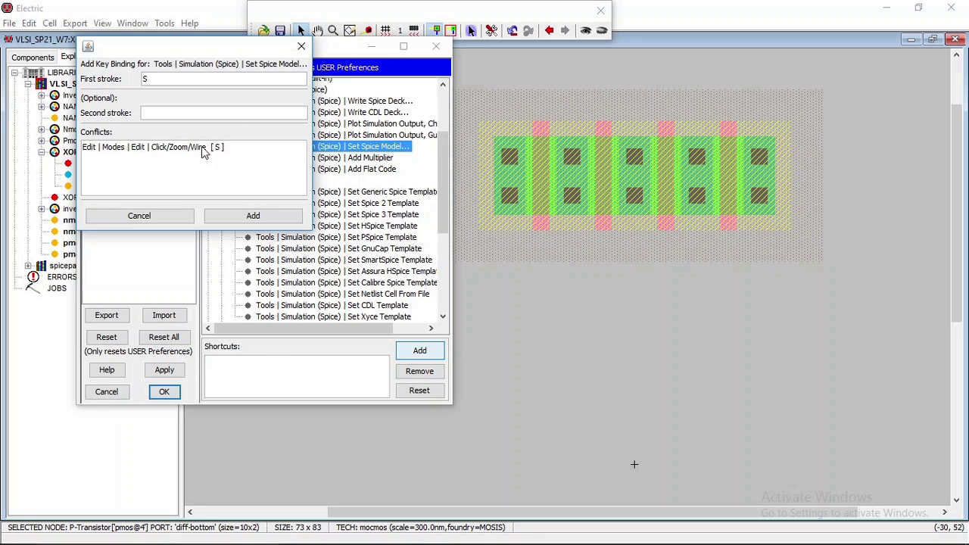
key("BackSpace")
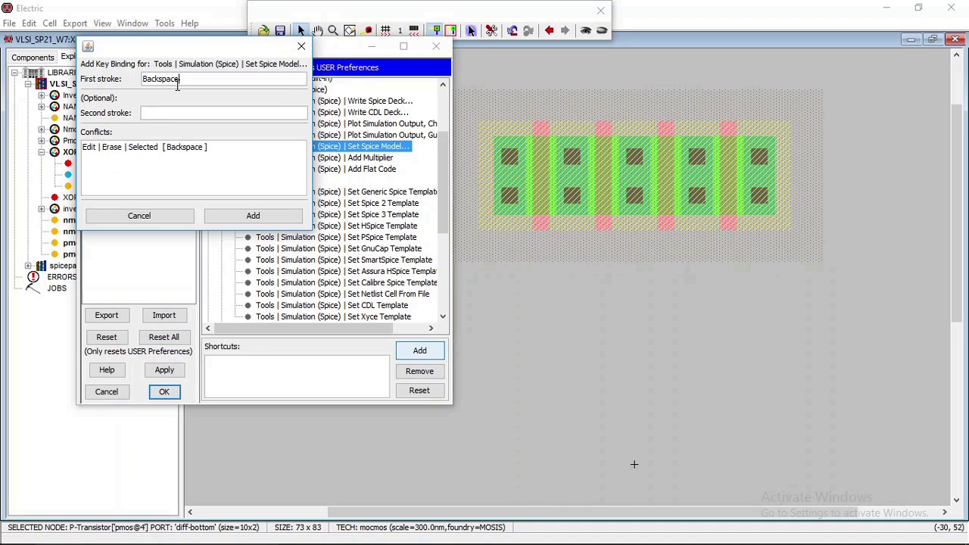
left_click_drag(187, 79, 129, 82)
key("BackSpace")
key("shift+s")
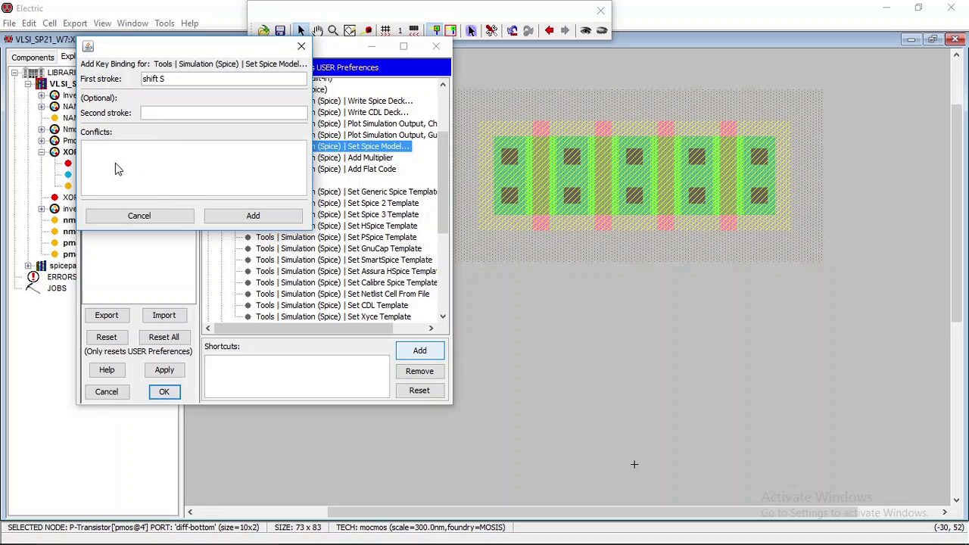
left_click(250, 214)
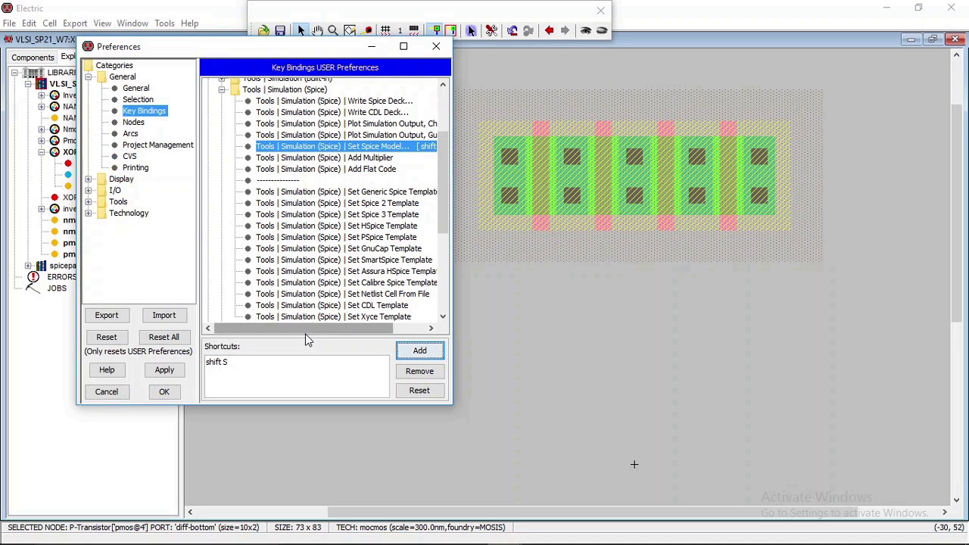
left_click_drag(307, 329, 370, 336)
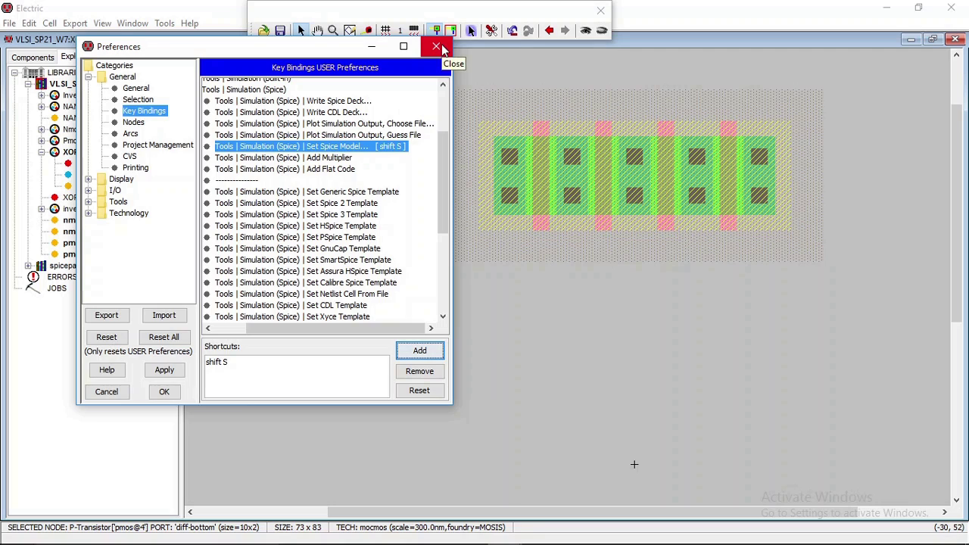
left_click(439, 46)
left_click(369, 336)
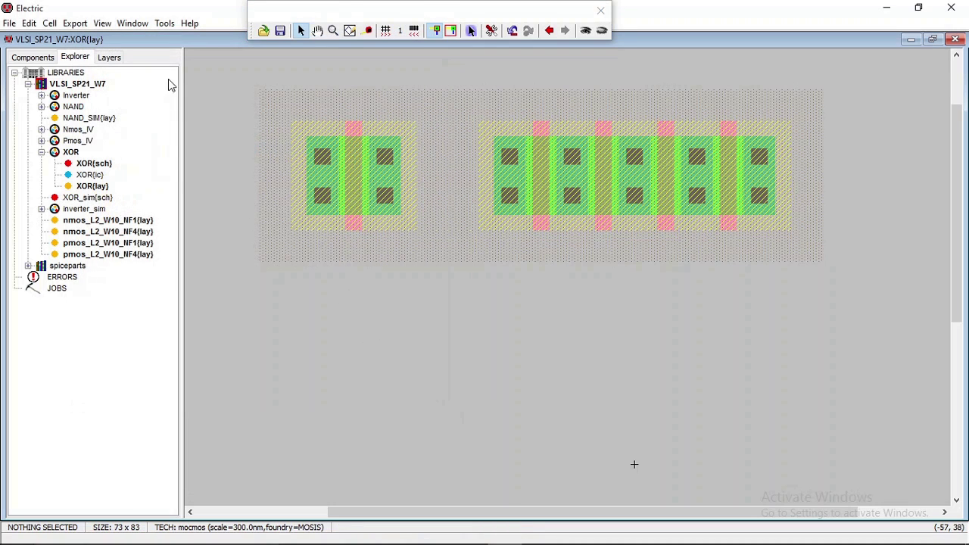
Add a SPICE model label to the P-Transistor of the one-finger PMOS block and set its text to Pmos.
left_click(355, 178)
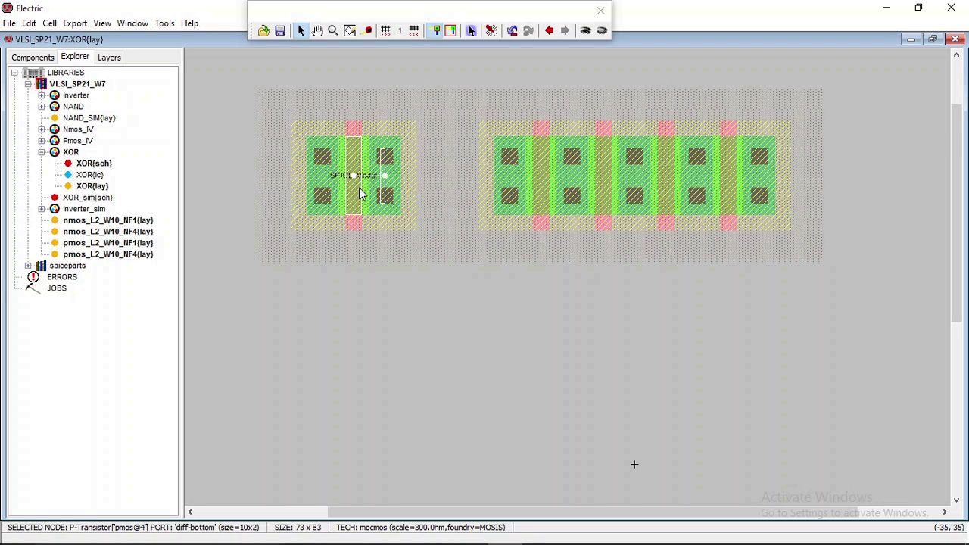
scroll(361, 190, "up", 2, "ctrl")
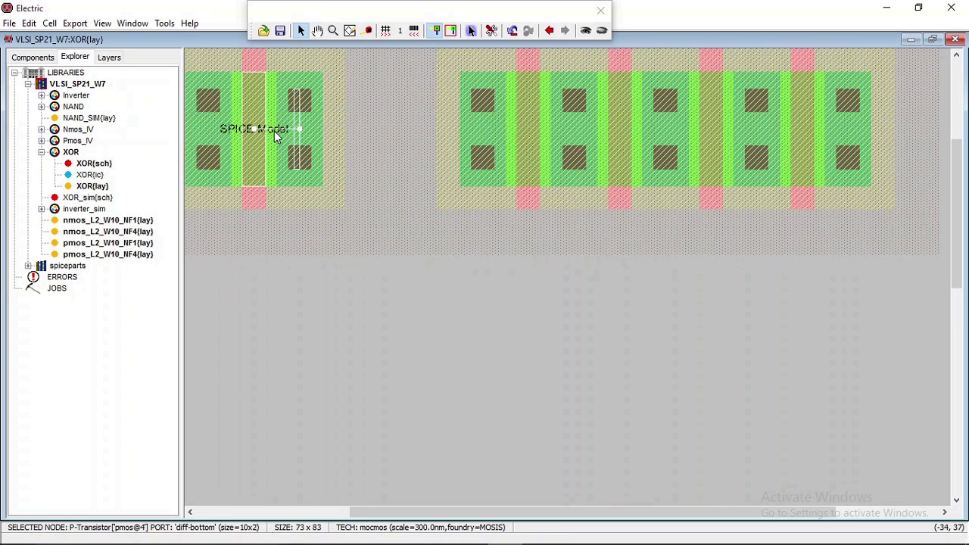
left_click(275, 135)
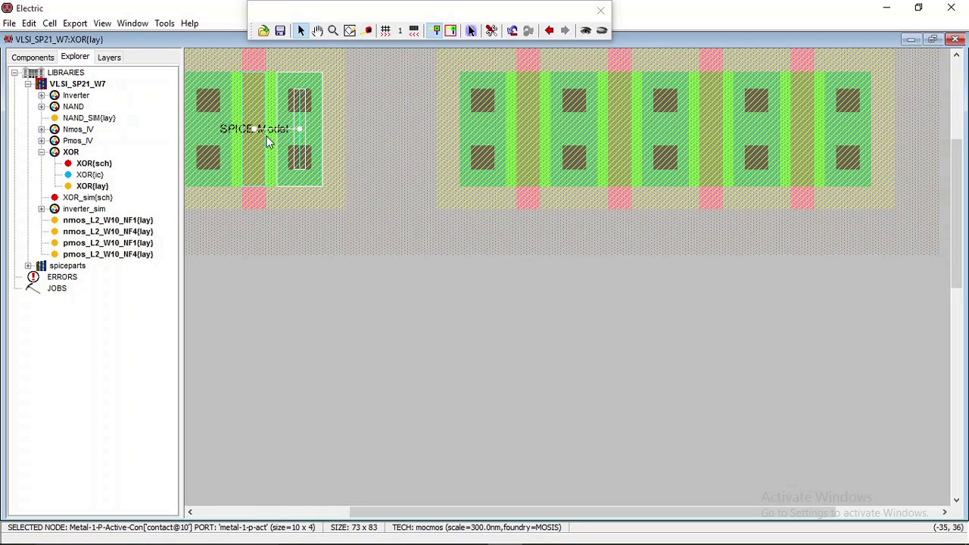
left_click(275, 137)
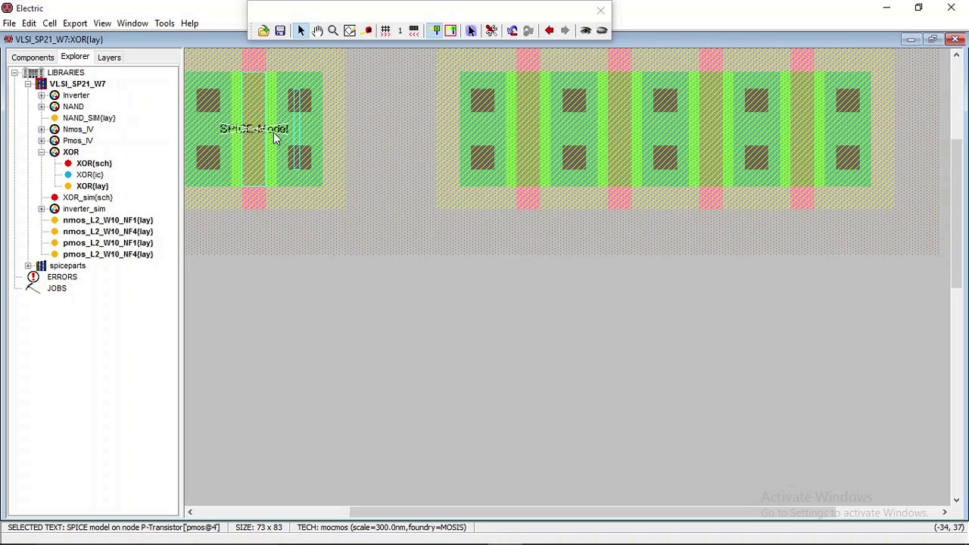
double_click(275, 137)
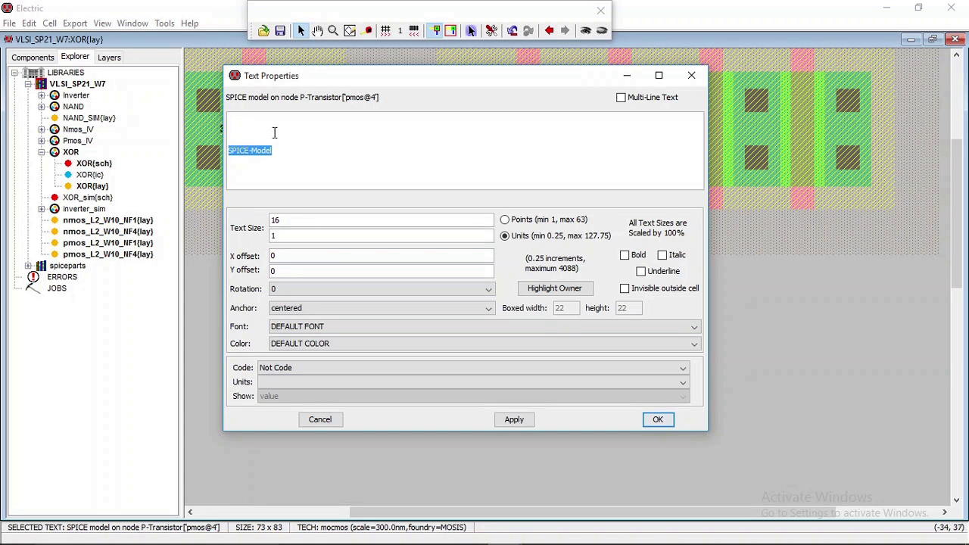
type("Pmos")
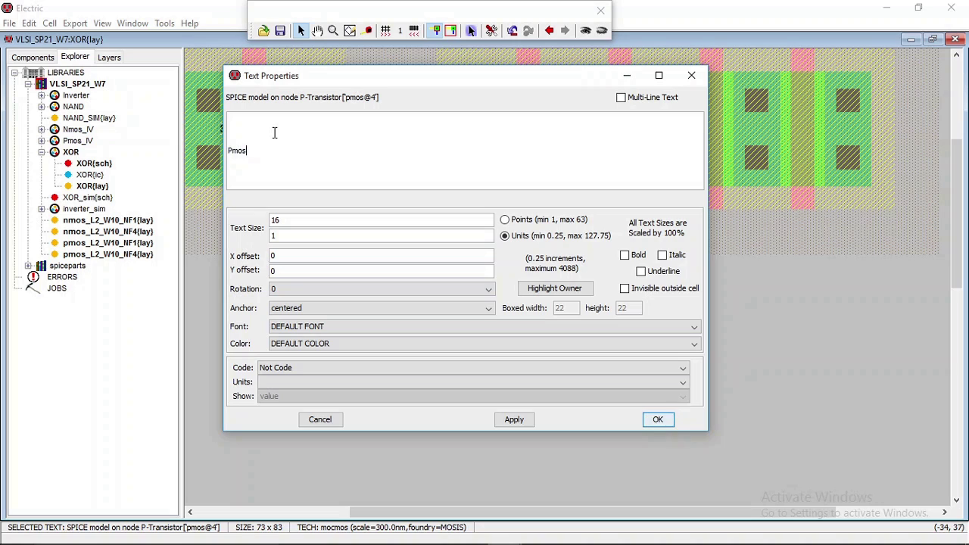
left_click(515, 419)
left_click(657, 419)
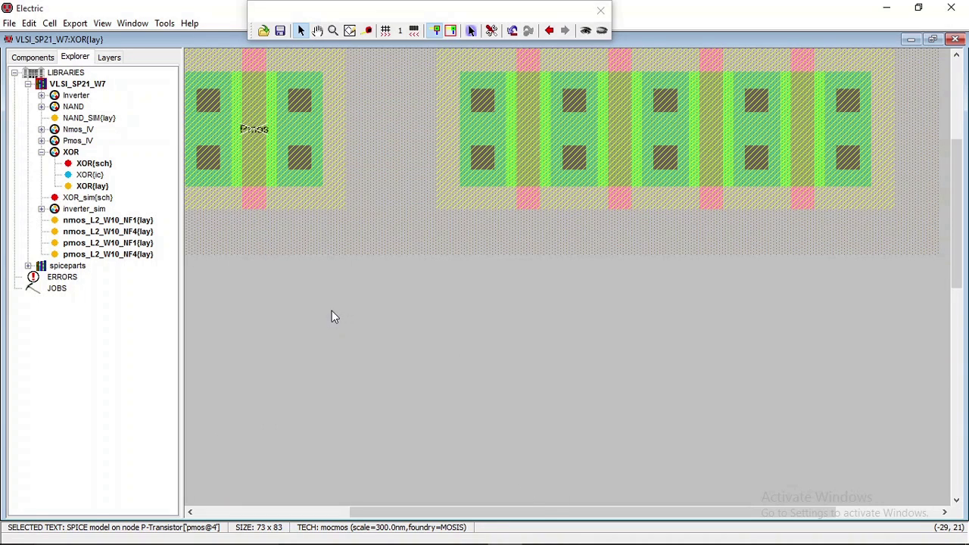
Set the Pmos label on the one-finger PMOS transistor to a text size of 3 units with 90 rotation.
double_click(267, 137)
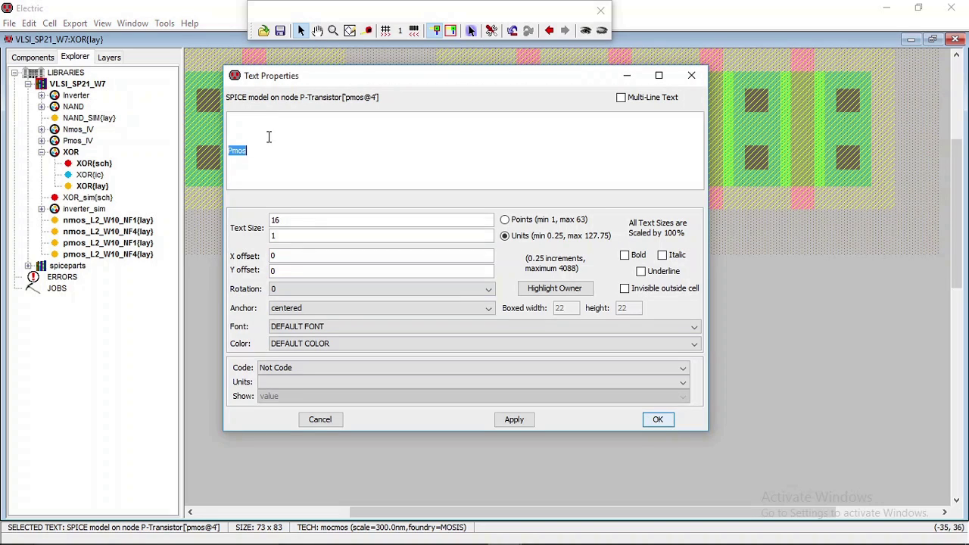
left_click(300, 240)
key("BackSpace")
type("3")
left_click(322, 291)
left_click(323, 317)
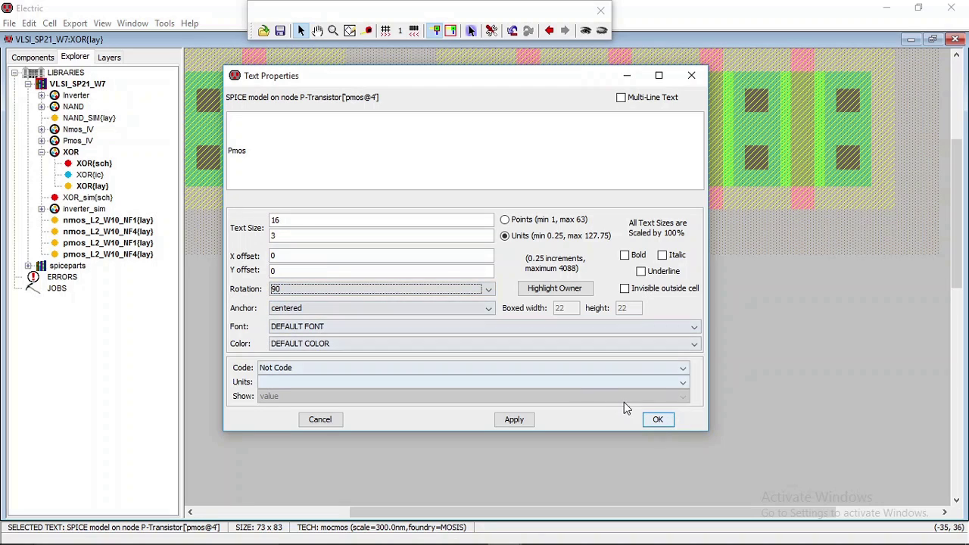
left_click(655, 419)
Review the labelled transistor blocks against the XOR schematic and return to the XOR layout.
scroll(337, 282, "down", 2, "ctrl")
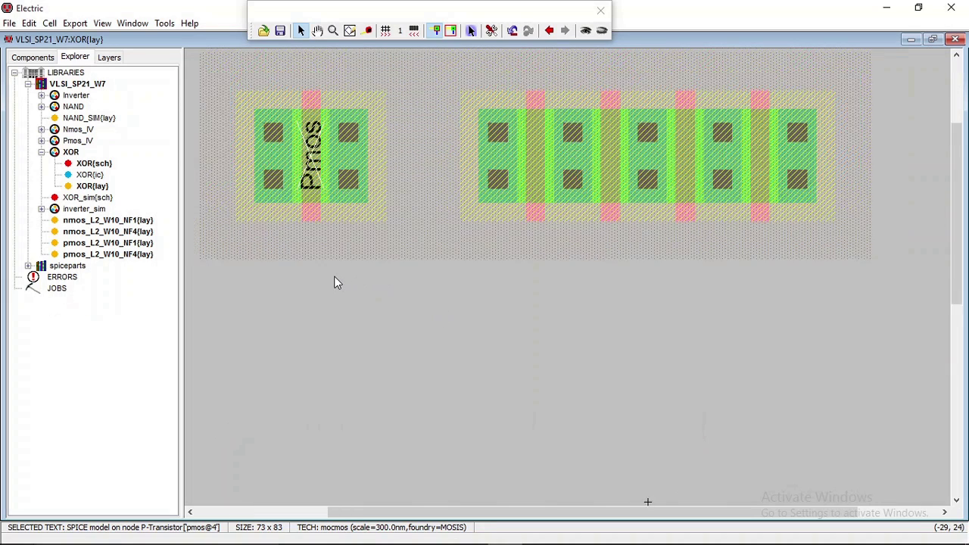
scroll(337, 282, "down", 3)
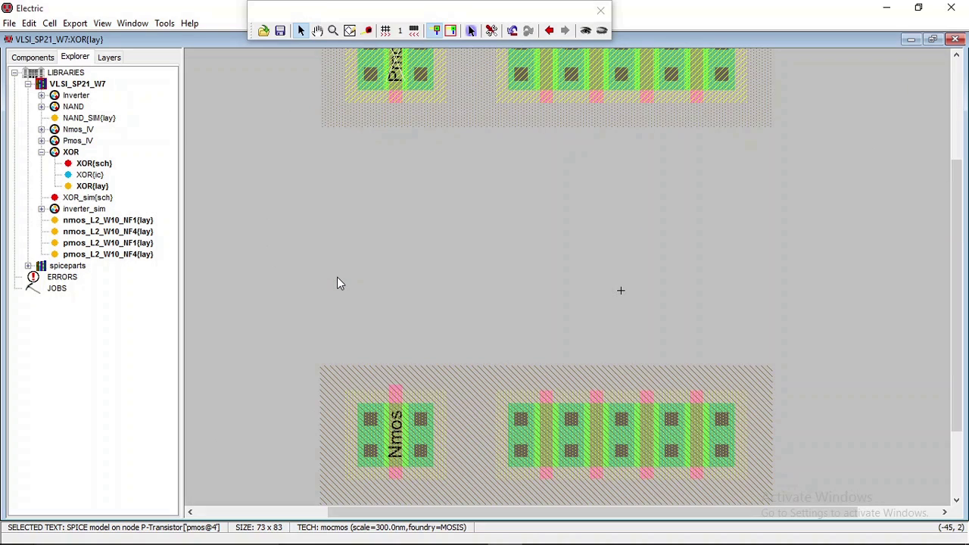
scroll(338, 280, "down", 2, "ctrl")
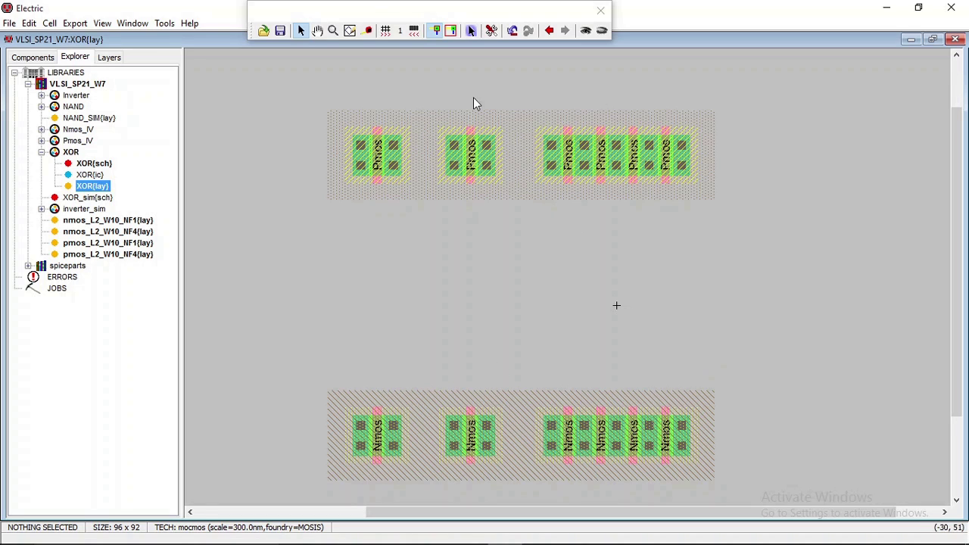
double_click(107, 166)
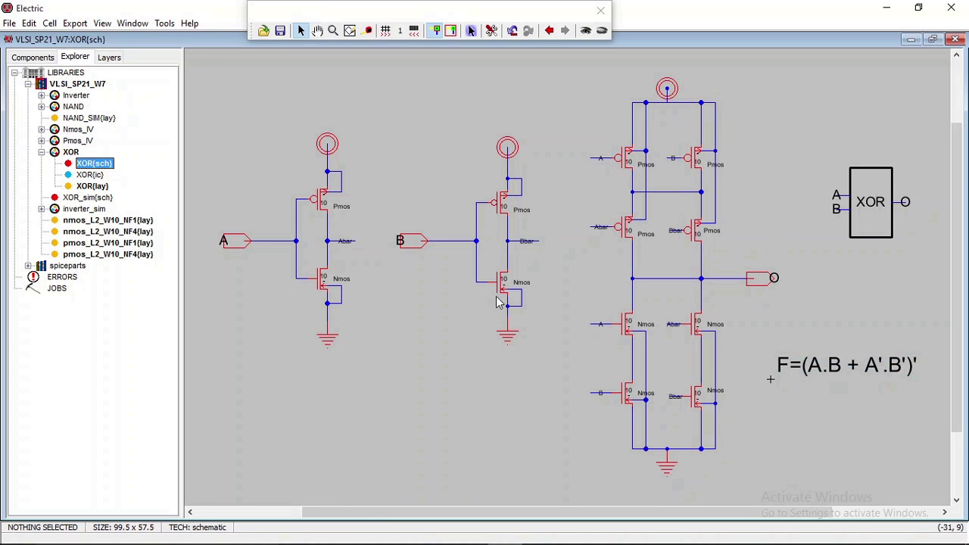
double_click(93, 186)
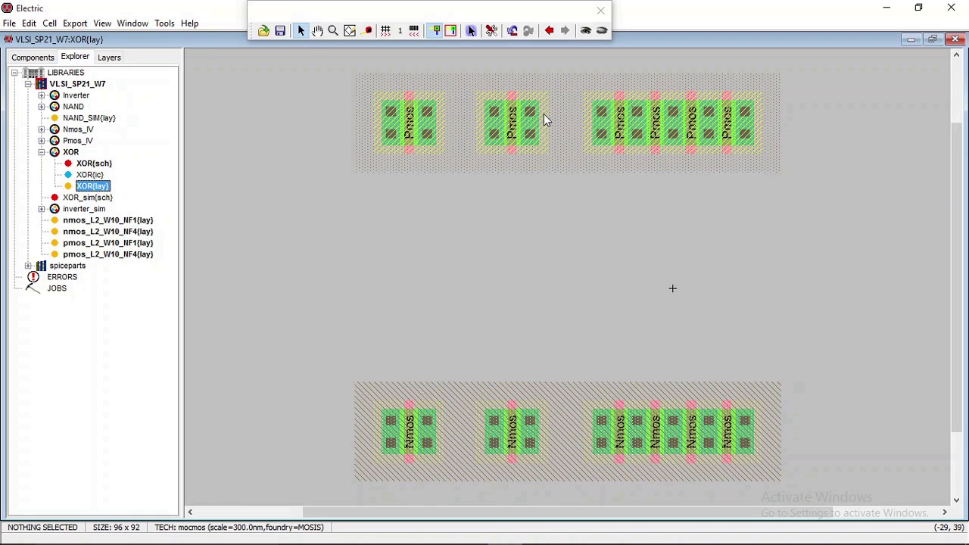
Connect the PMOS and NMOS gates of the two one-finger transistor pairs with vertical polysilicon wires.
left_click(412, 155)
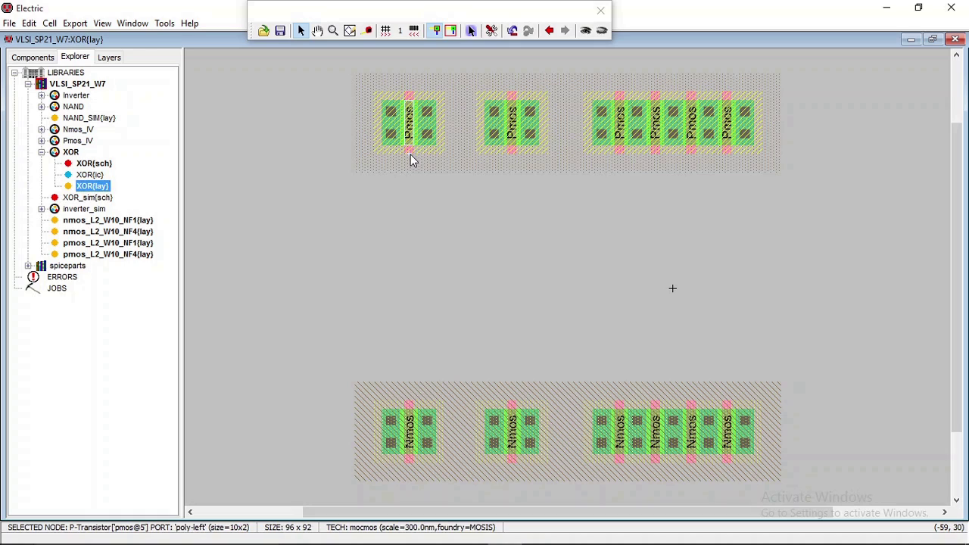
right_click(410, 428)
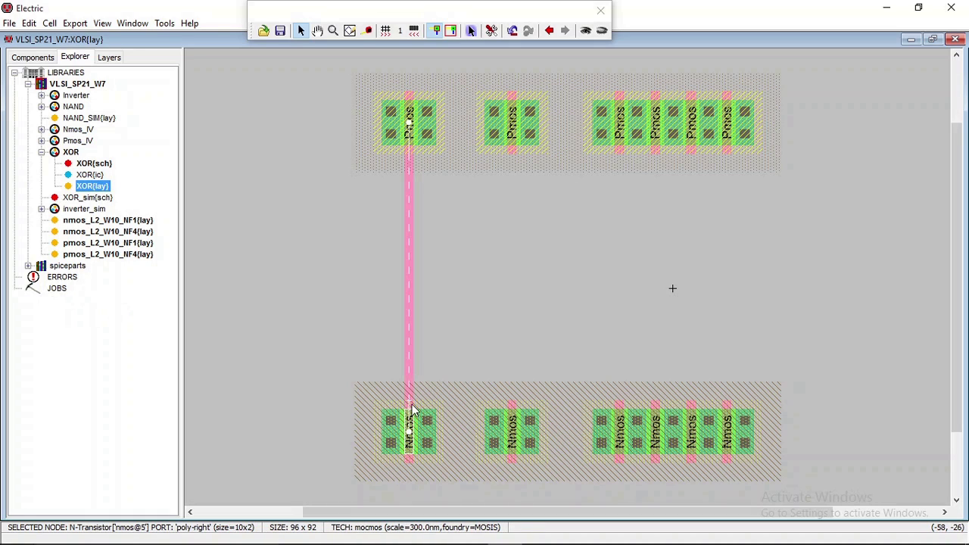
left_click(511, 153)
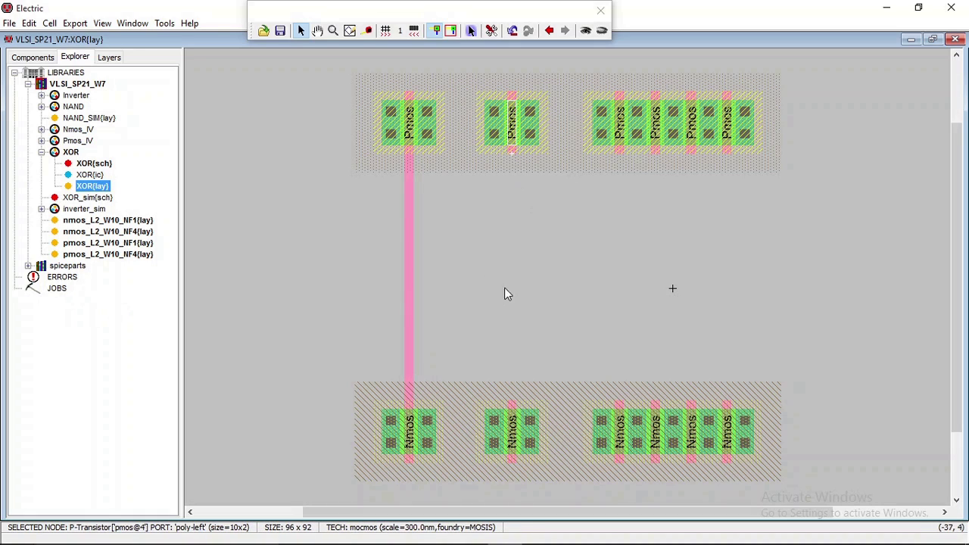
right_click(511, 428)
Connect each of the four gate fingers of the four-finger PMOS block to the matching NMOS finger with polysilicon.
left_click(620, 155)
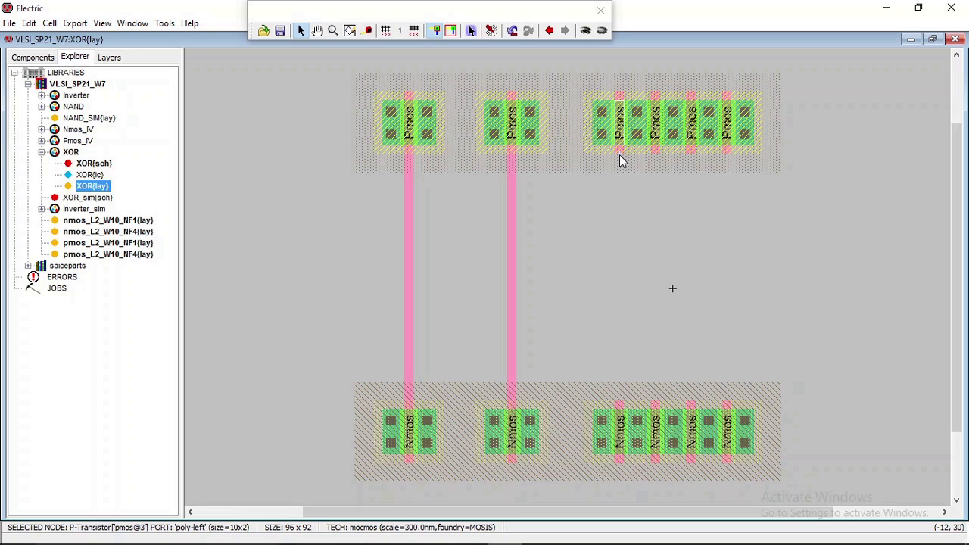
right_click(619, 431)
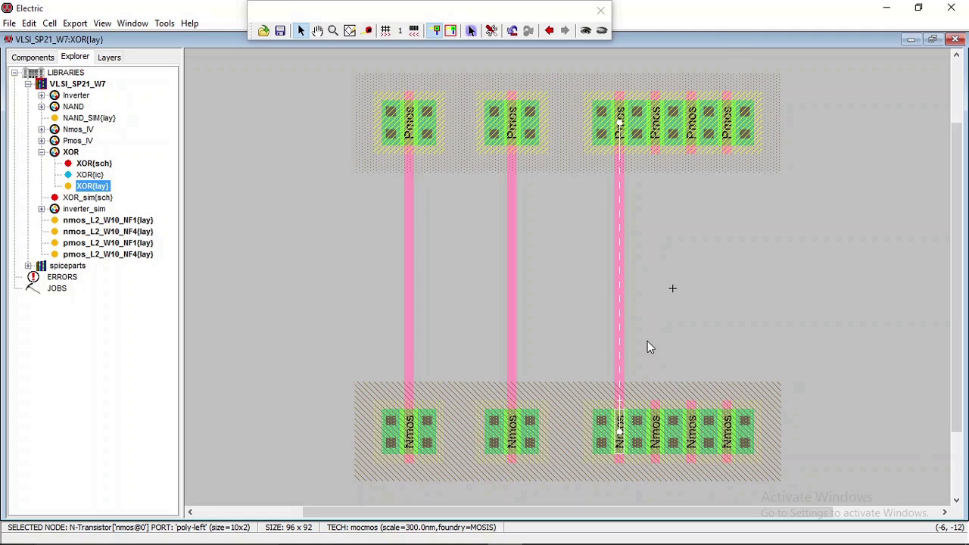
left_click(654, 153)
right_click(656, 405)
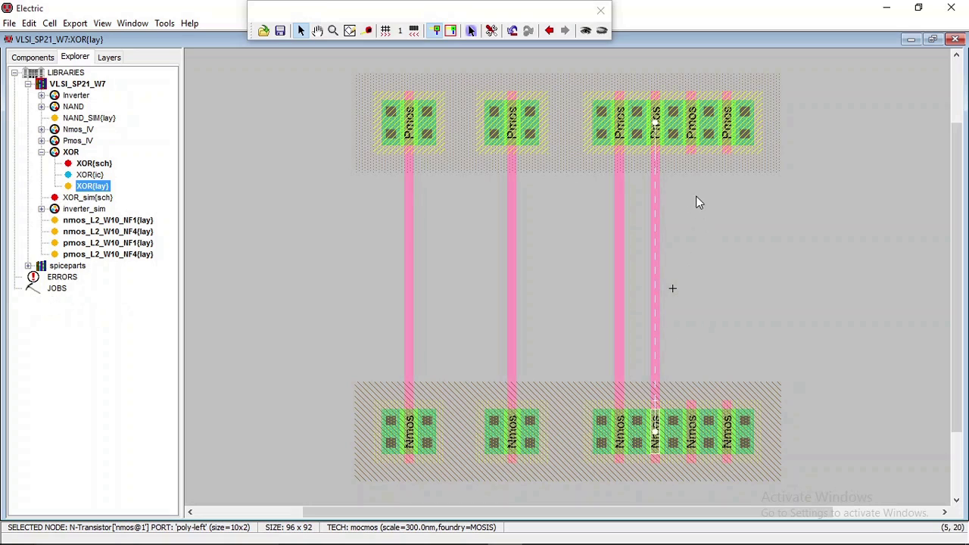
left_click(692, 149)
right_click(692, 404)
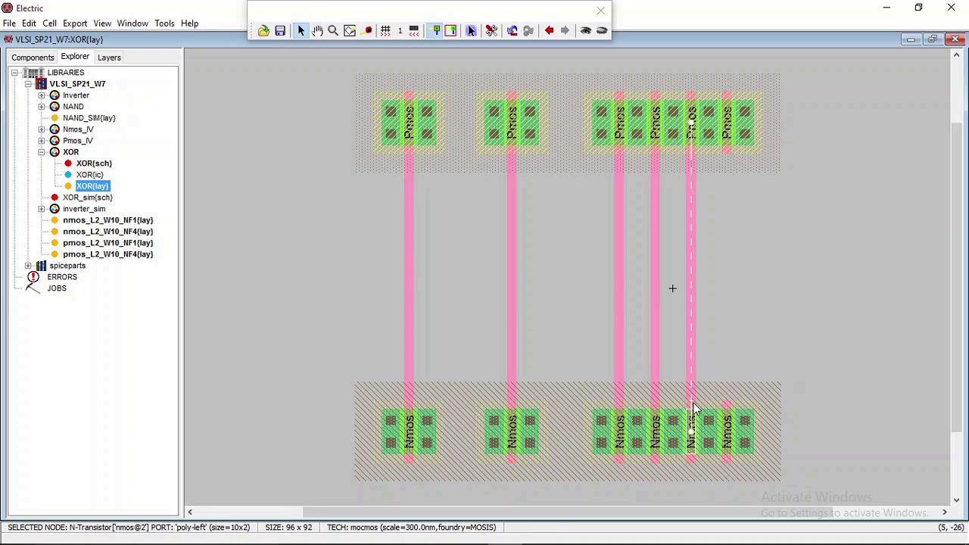
left_click(727, 155)
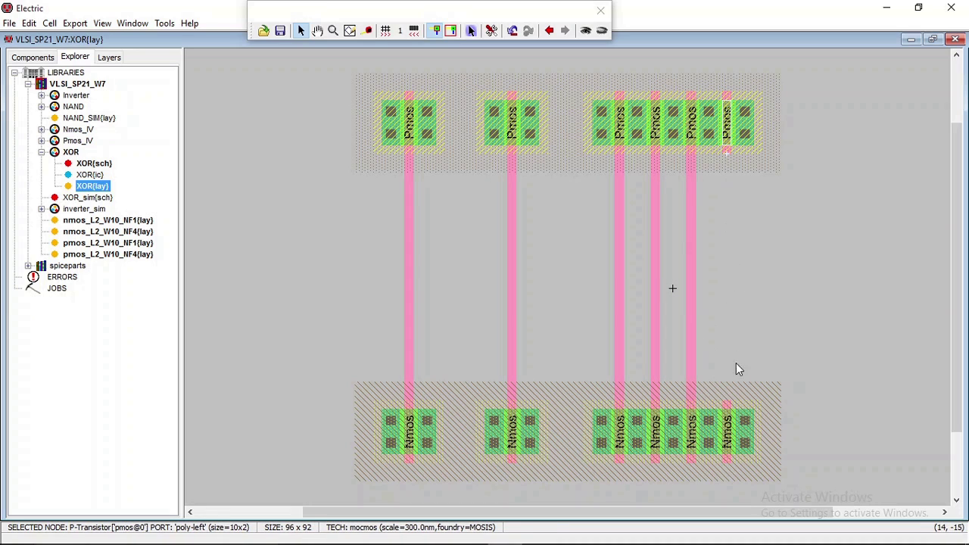
left_click(729, 405, "shift")
right_click(729, 405)
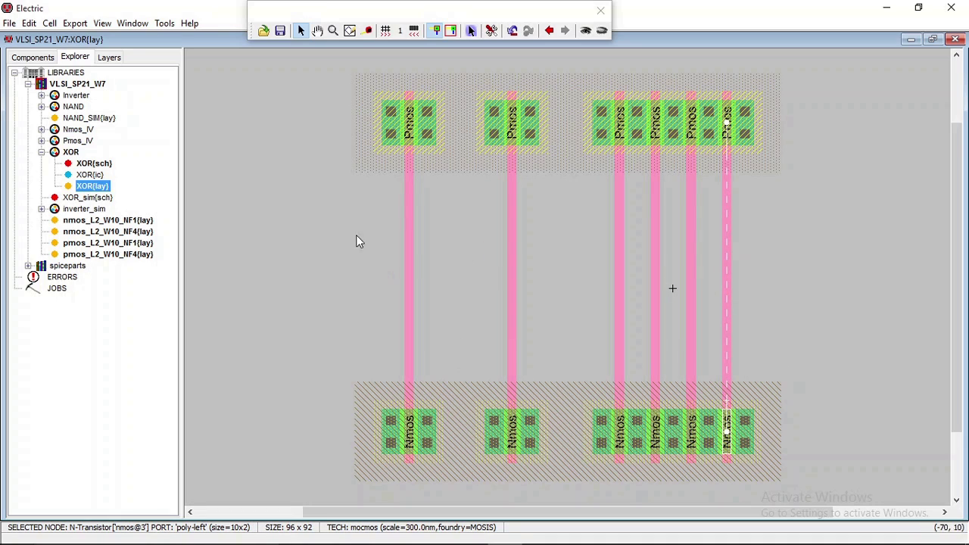
Wire the right-hand PMOS contact to the NMOS contact below it with Metal-1 in both one-finger pairs.
left_click(433, 139)
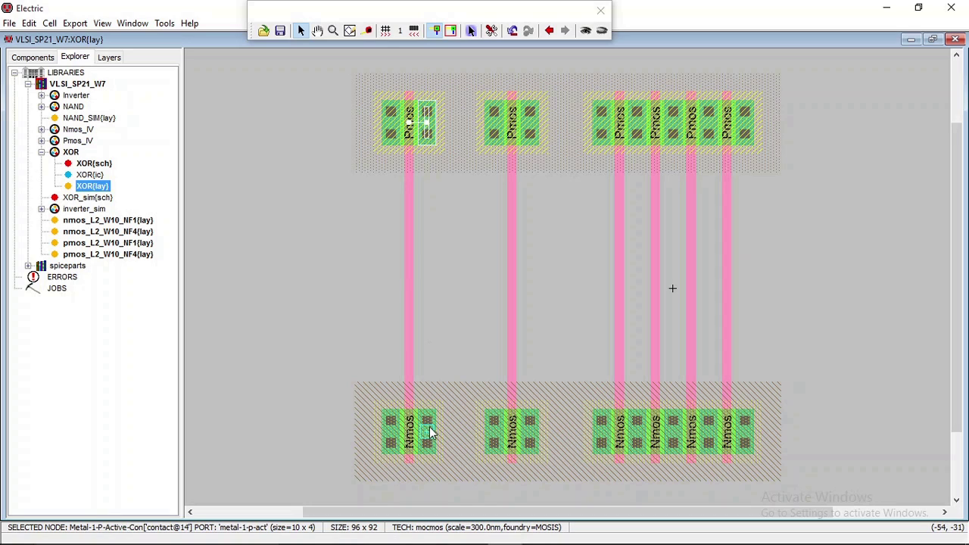
left_click(432, 384)
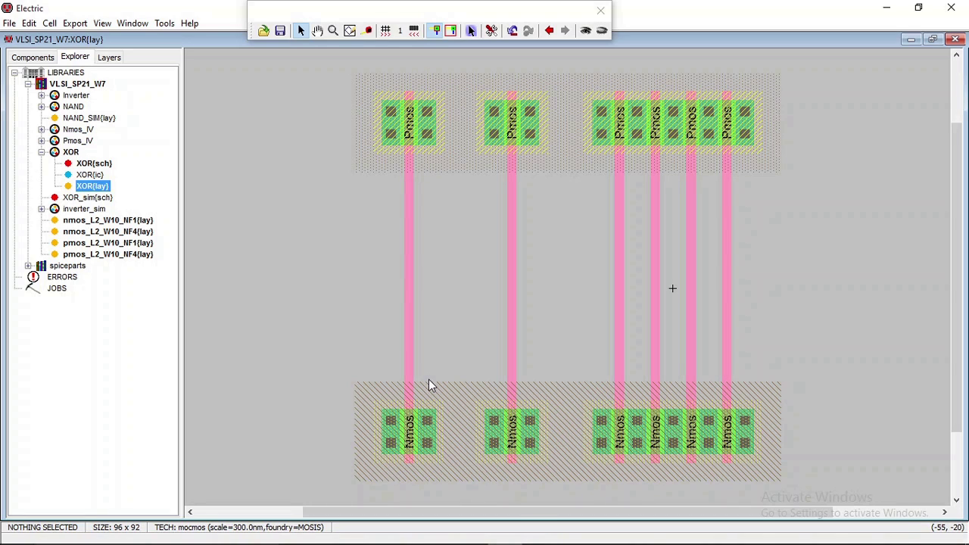
left_click(428, 130)
left_click(429, 130)
left_click(429, 130)
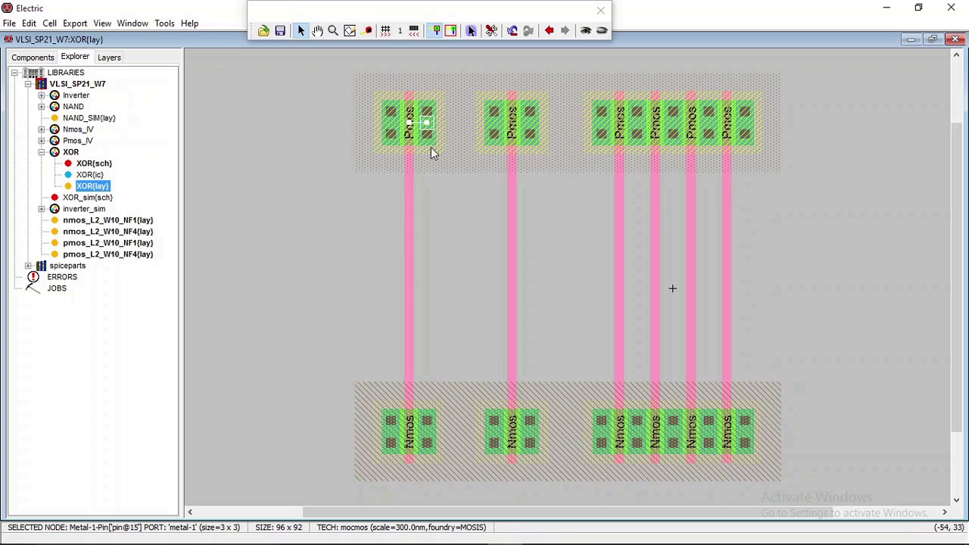
right_click(426, 443)
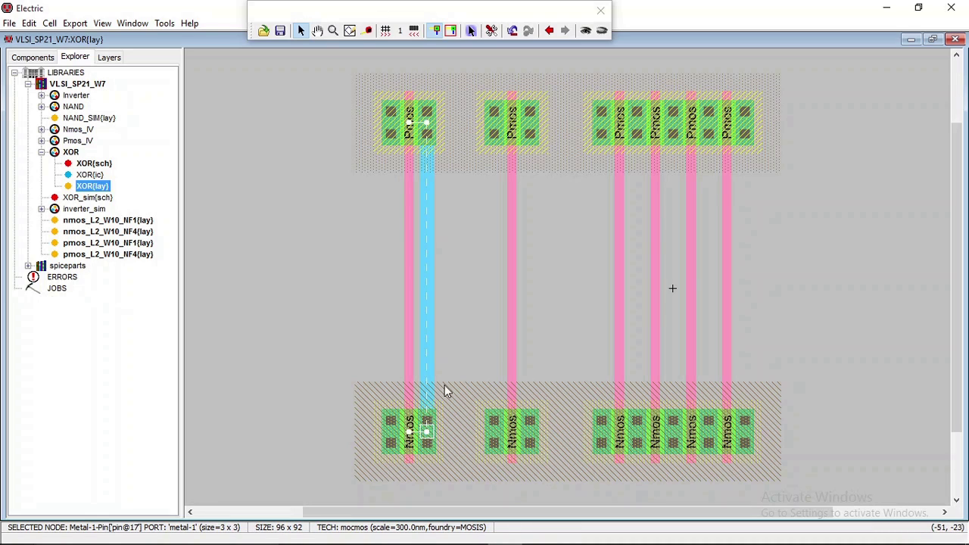
left_click(478, 299)
left_click(530, 134)
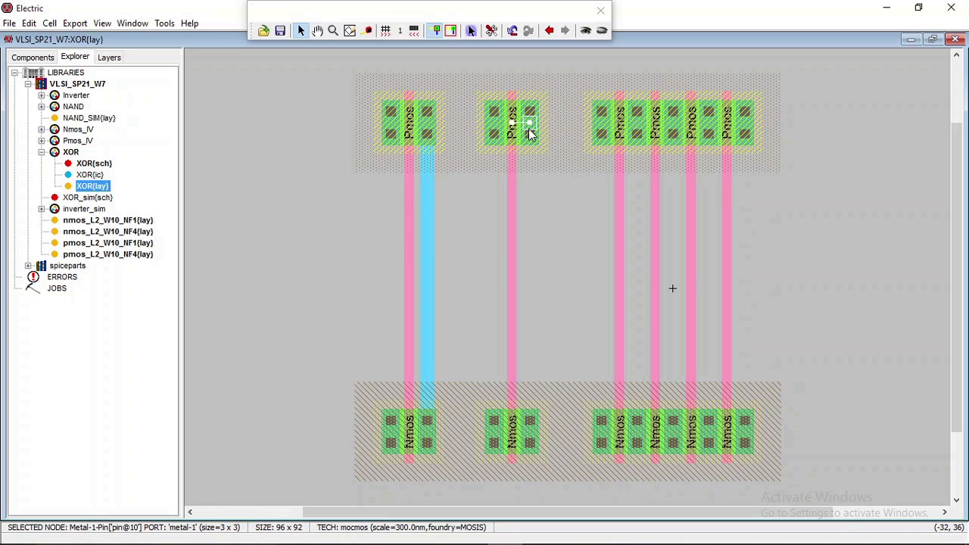
right_click(530, 437)
left_click(564, 263)
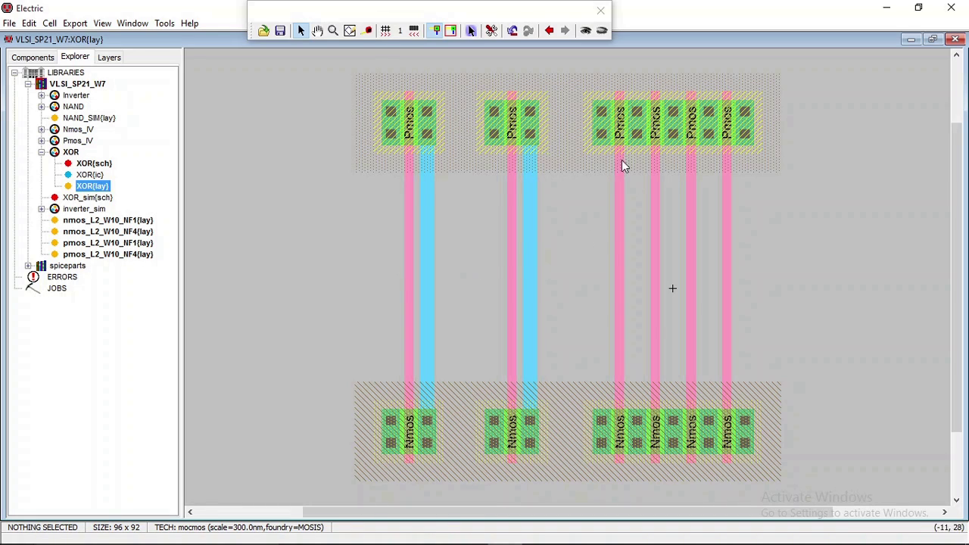
scroll(403, 228, "up", 3)
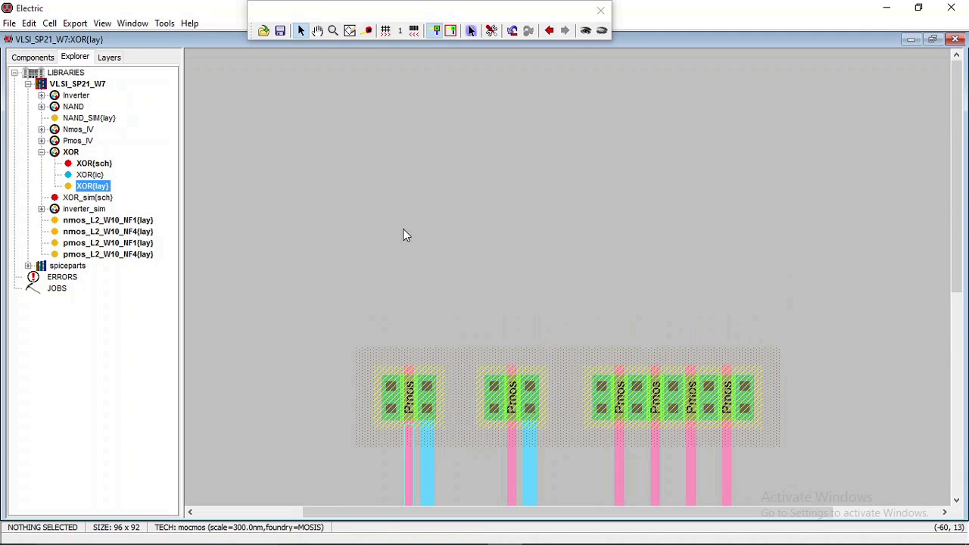
scroll(403, 230, "down", 3)
scroll(403, 229, "down", 3, "ctrl")
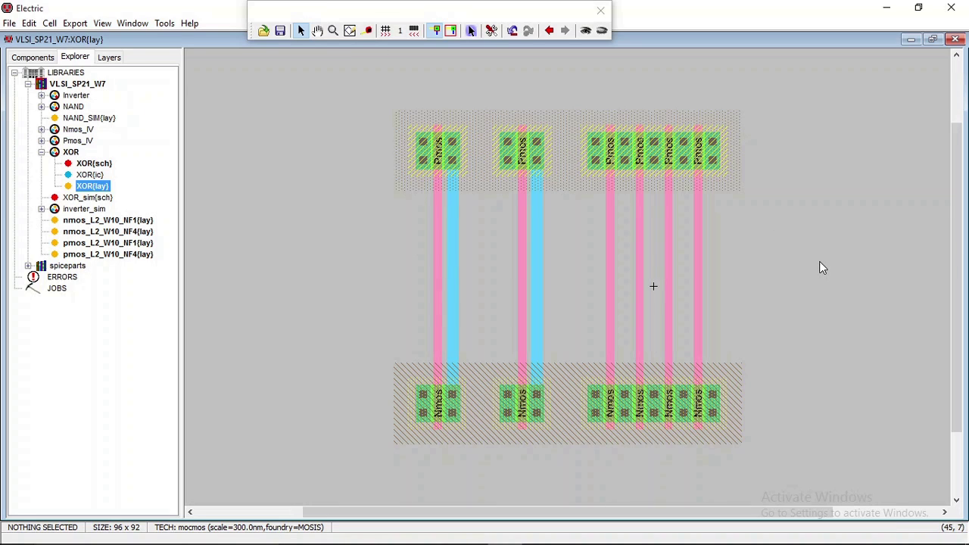
scroll(820, 262, "down", 2)
scroll(819, 261, "up", 2)
scroll(851, 240, "up", 1)
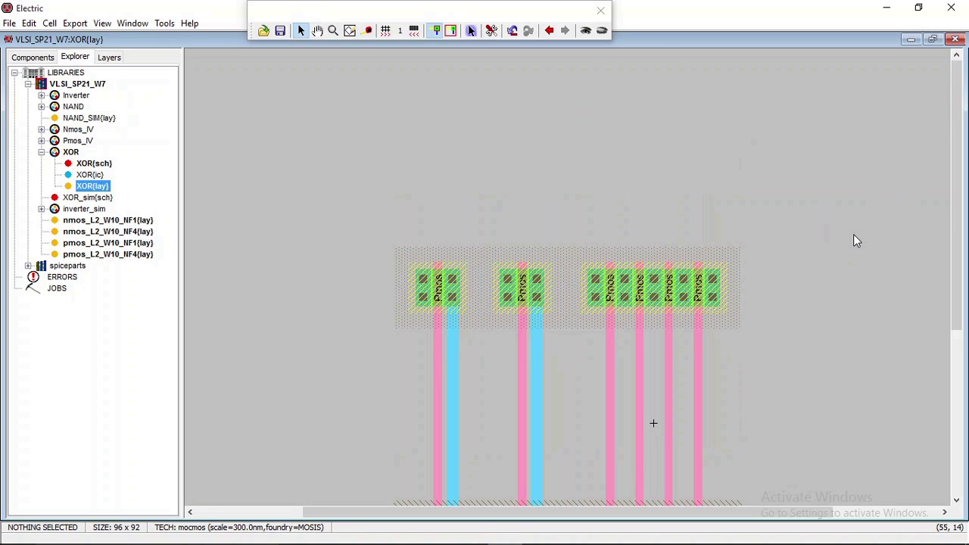
scroll(853, 233, "down", 1)
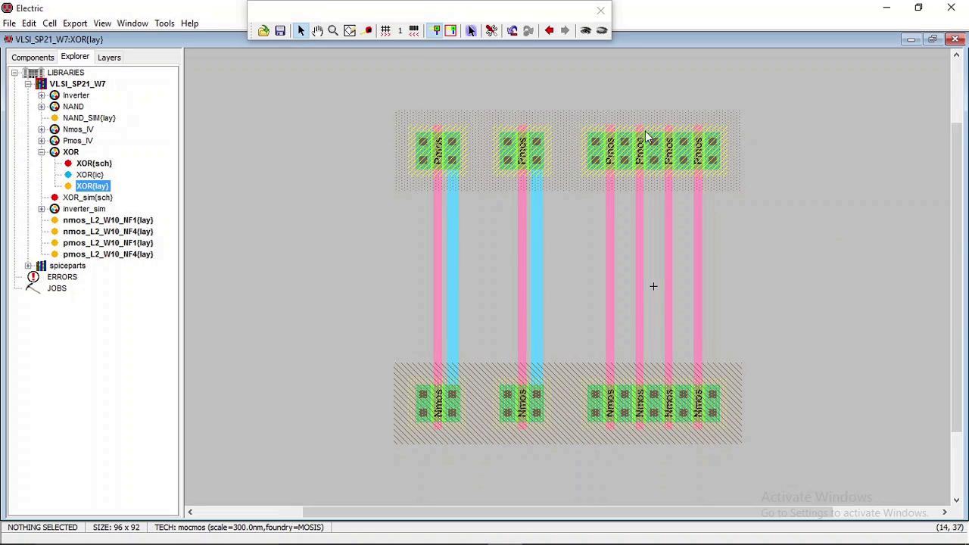
Place a pure-layer Metal-1-Node above the upper-left corner of the PMOS row.
left_click(29, 57)
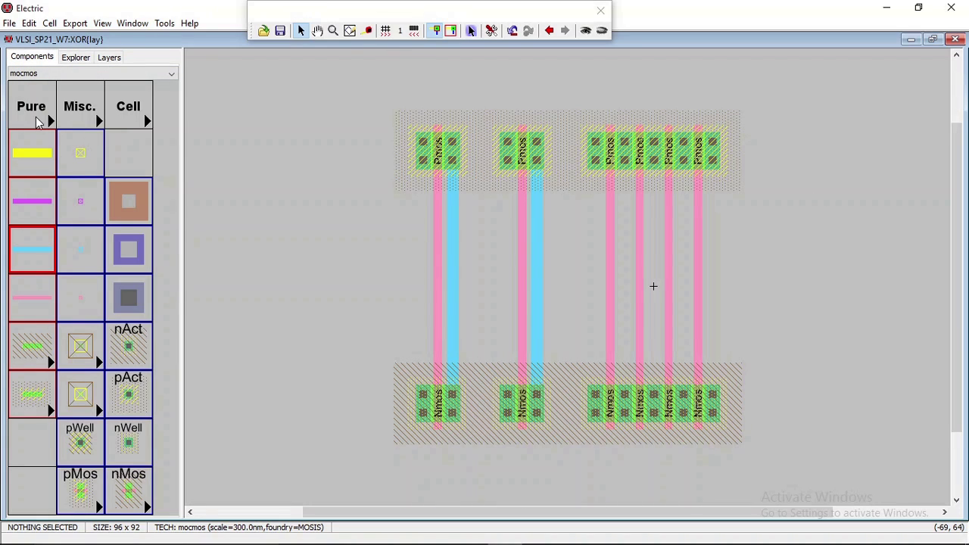
left_click(47, 120)
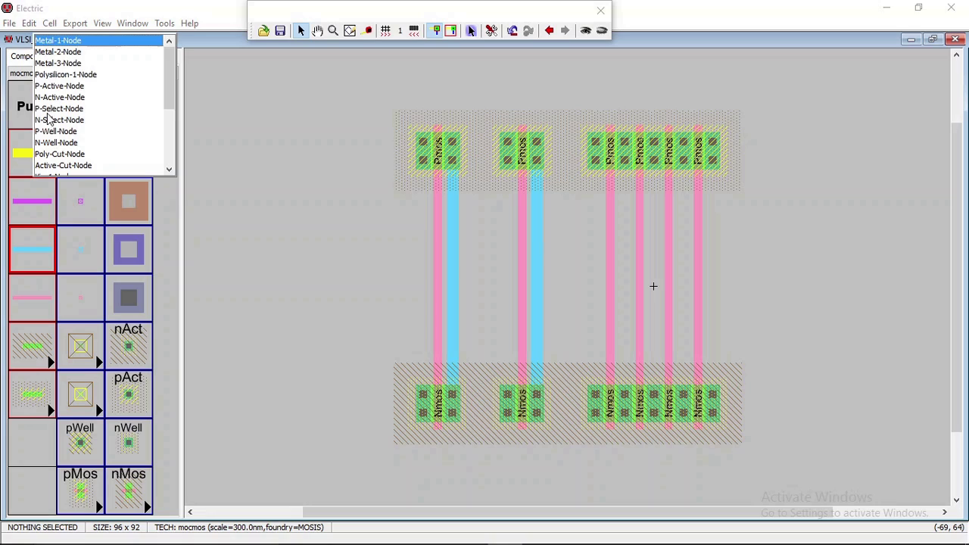
left_click(73, 41)
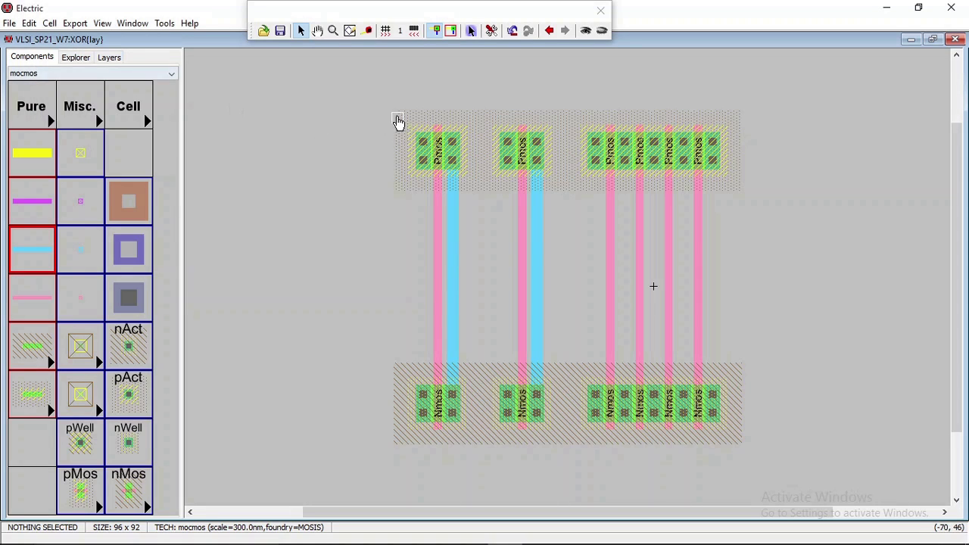
left_click(409, 75)
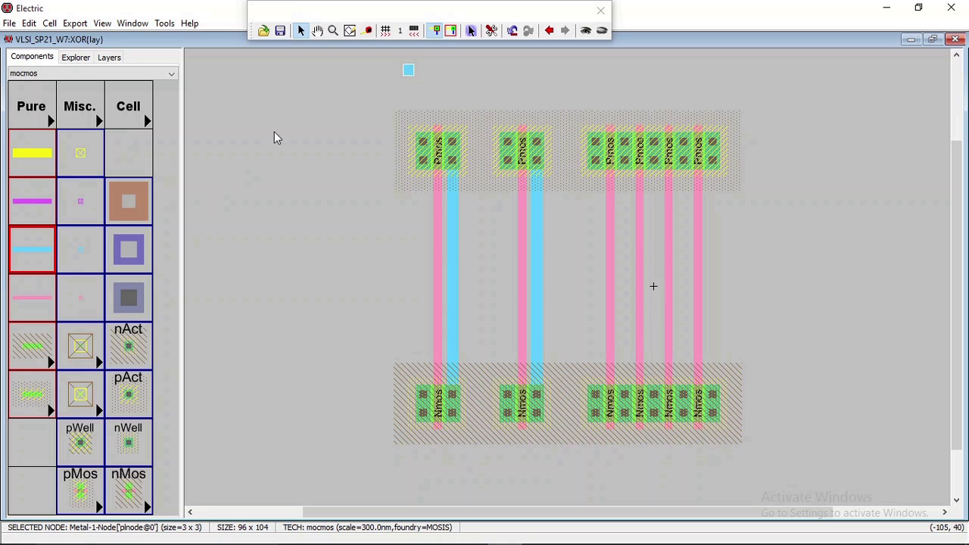
Set the new Metal-1 node's X size to 80 and Y size to 10.
double_click(409, 76)
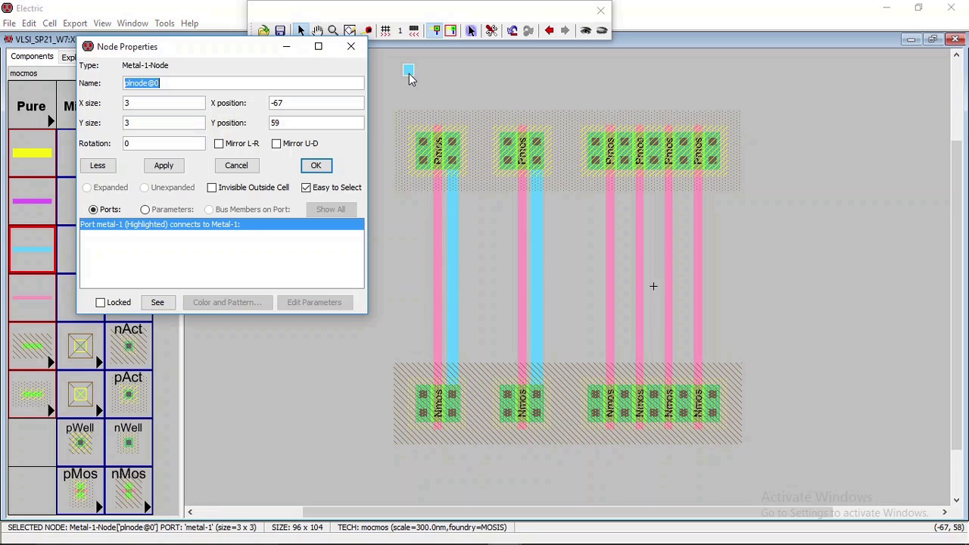
left_click(148, 103)
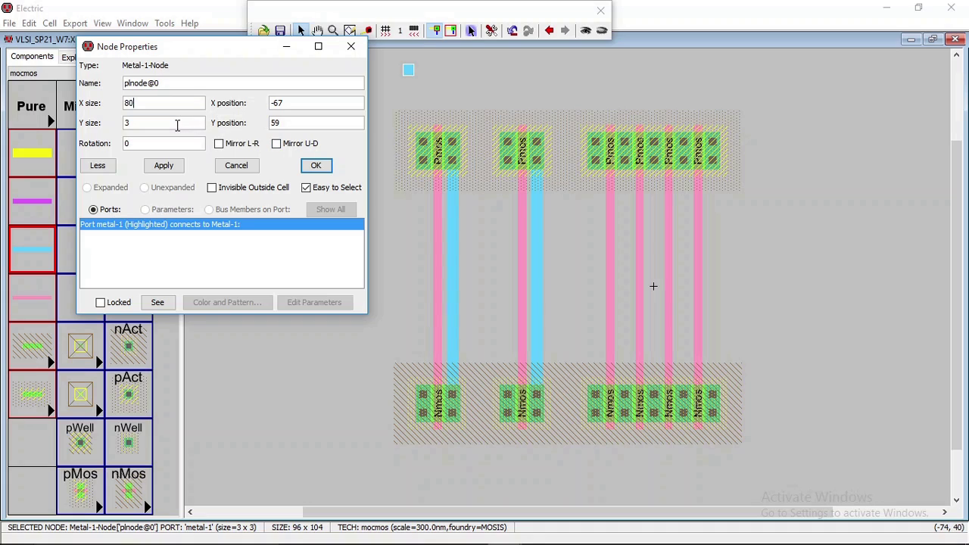
double_click(125, 123)
left_click(316, 166)
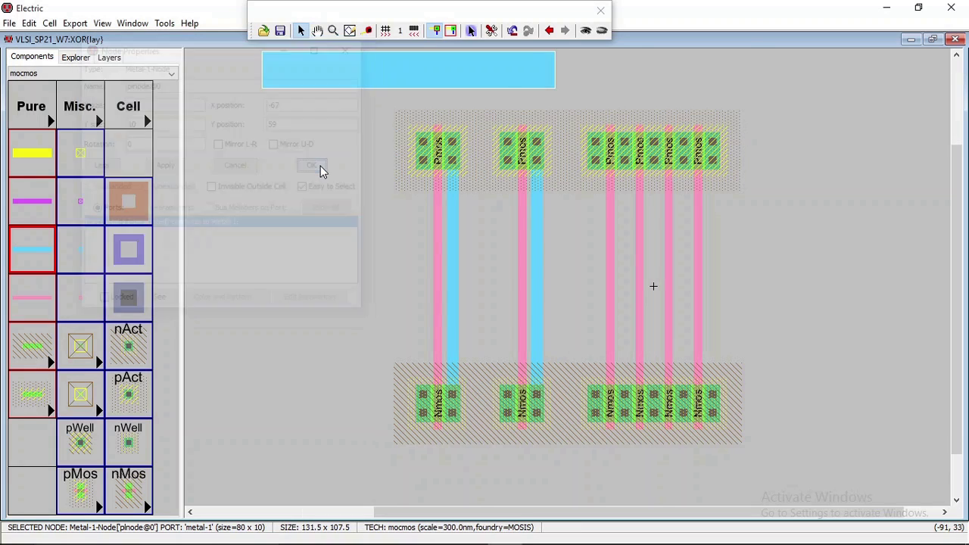
Centre the Metal-1 rail above the PMOS row and set its X size to 100.
left_click_drag(412, 64, 561, 72)
double_click(562, 72)
left_click(148, 103)
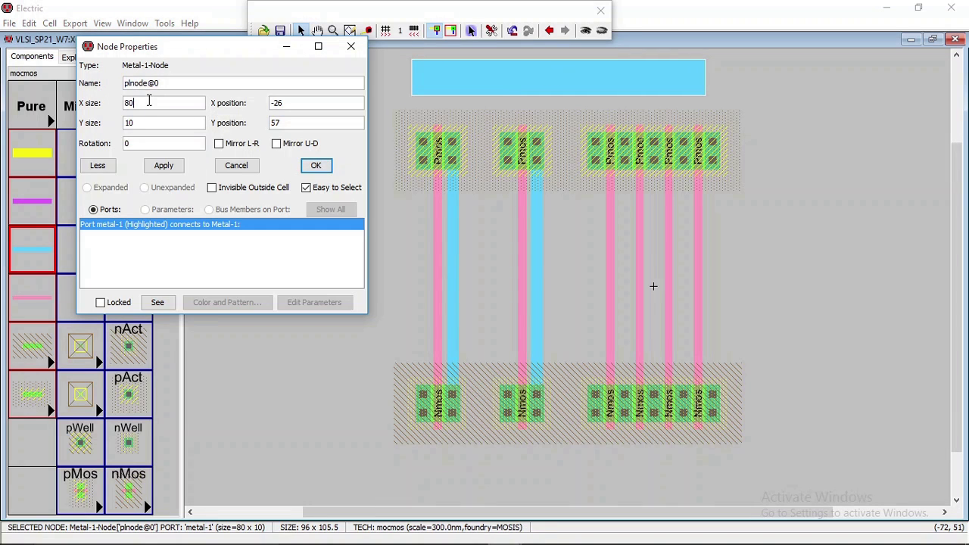
left_click_drag(148, 102, 118, 104)
type("100")
left_click(174, 165)
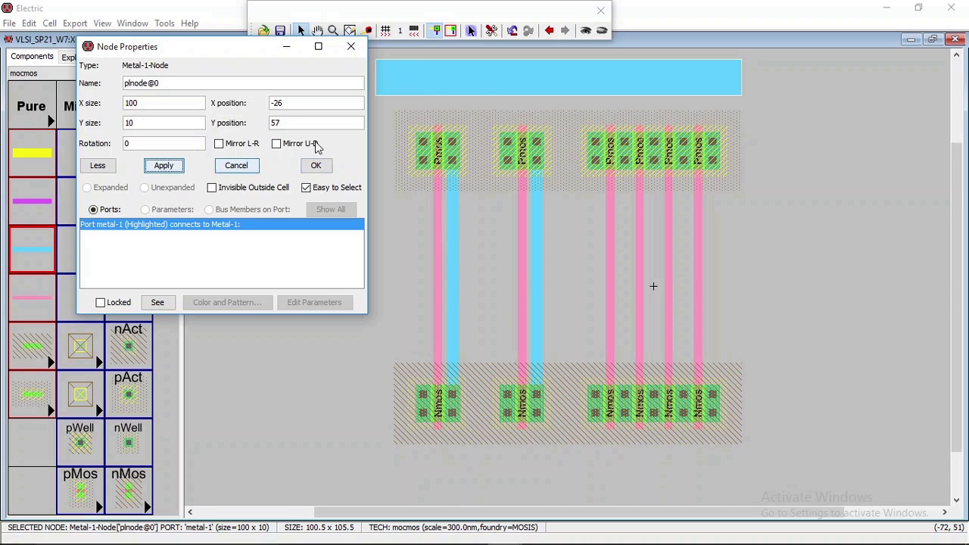
mouse_move(474, 85)
left_mouse_down()
mouse_move(493, 82)
mouse_move(480, 82)
left_mouse_up()
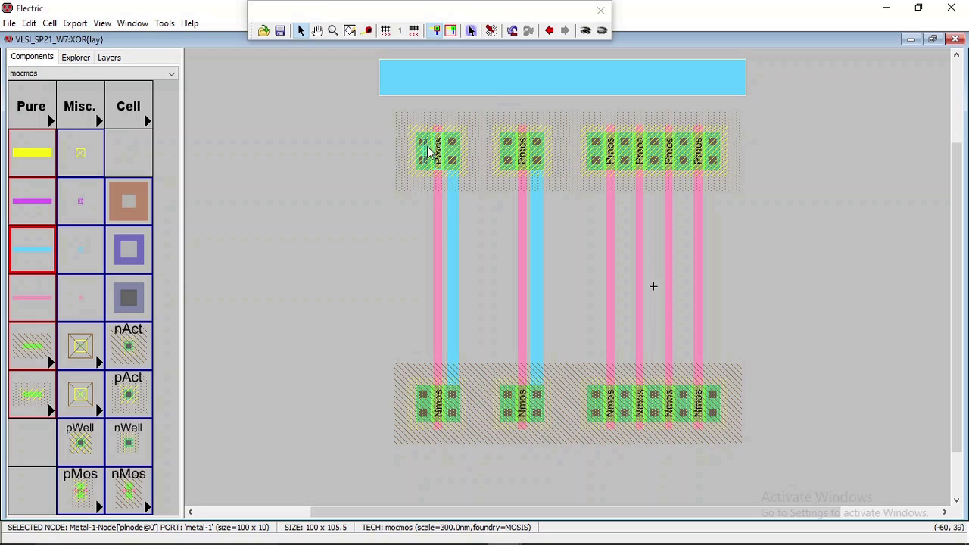
left_click(352, 181)
scroll(352, 185, "down", 5)
scroll(393, 203, "up", 3)
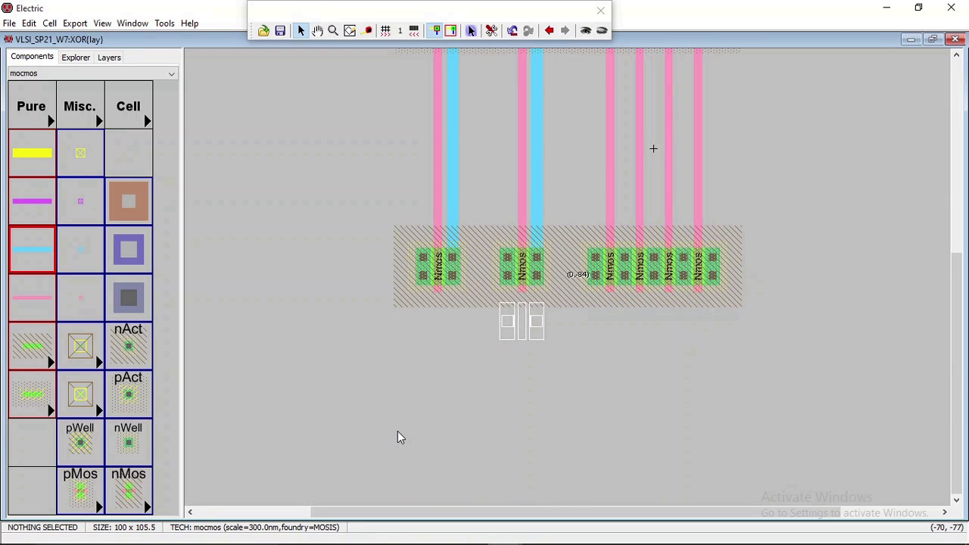
scroll(404, 423, "up", 3)
Duplicate the 100 x 10 Metal-1 rail and place the copy just below the NMOS row.
left_click(586, 61)
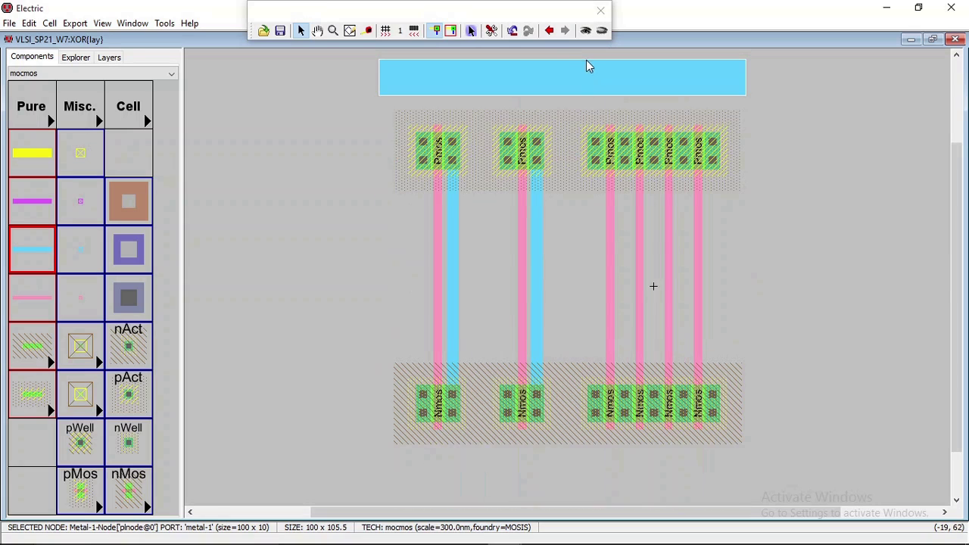
scroll(590, 72, "down", 6)
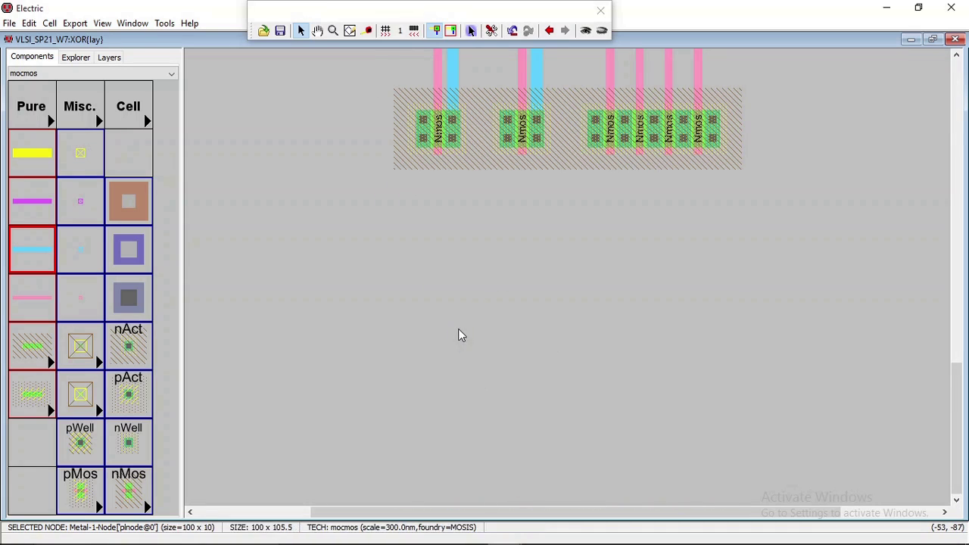
scroll(480, 314, "up", 6)
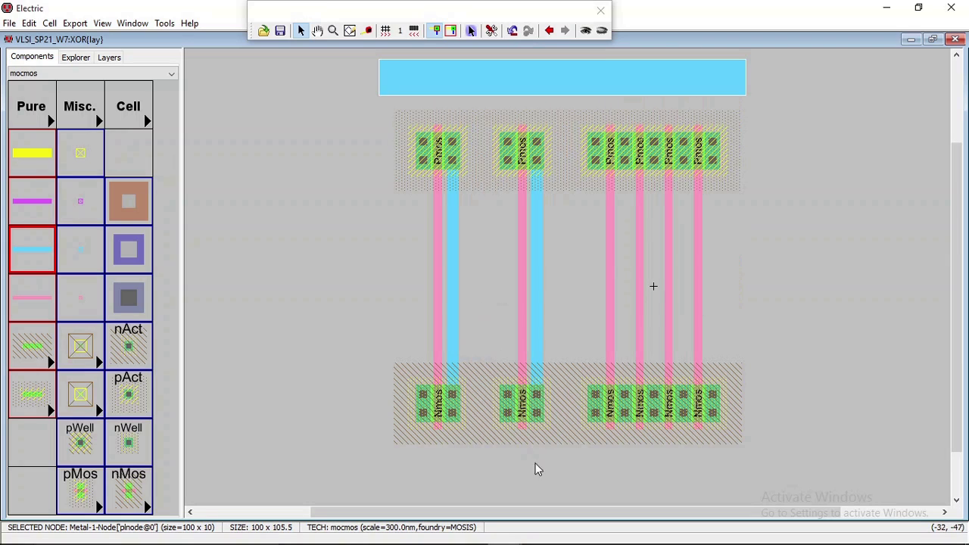
left_click(521, 484)
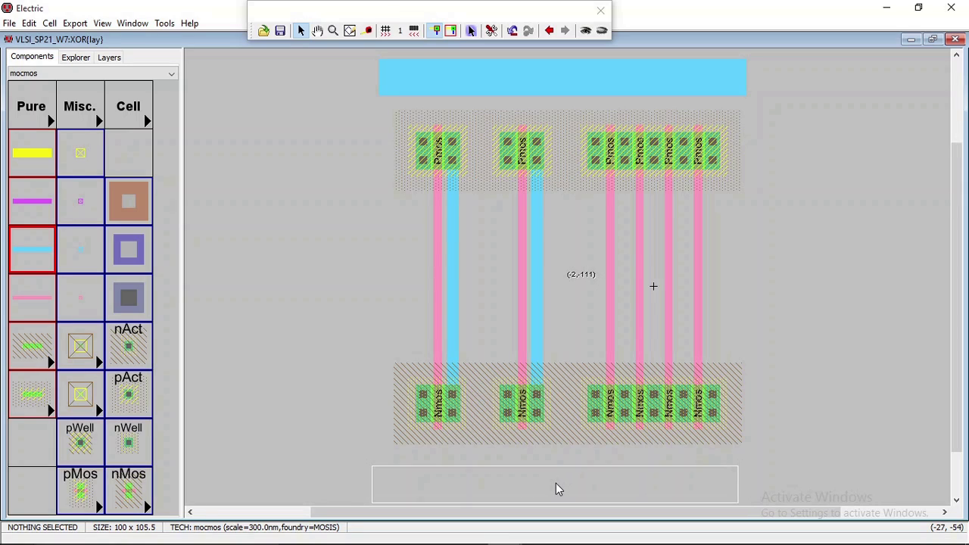
left_click(556, 489)
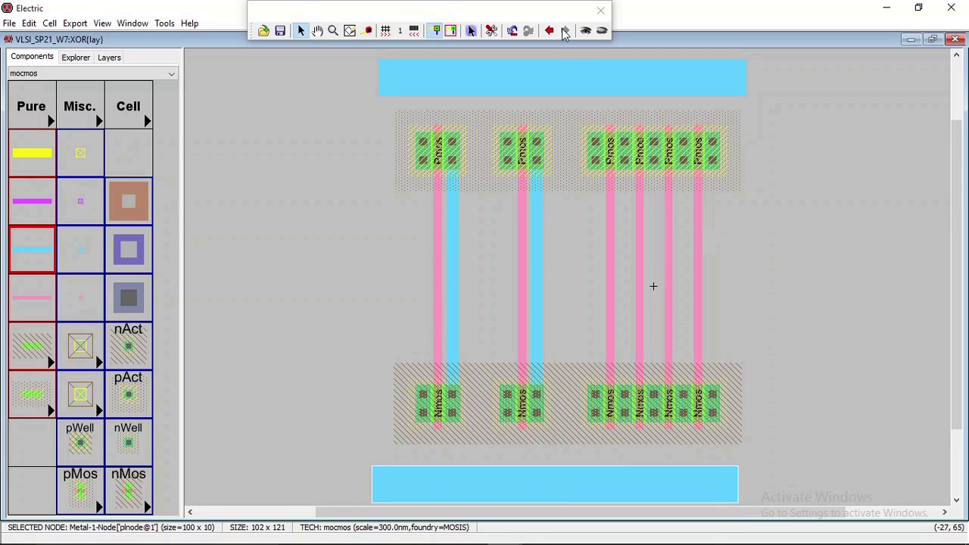
Shift the lower Metal-1 rail slightly right to line it up beneath the NMOS row.
left_click_drag(708, 499, 712, 492)
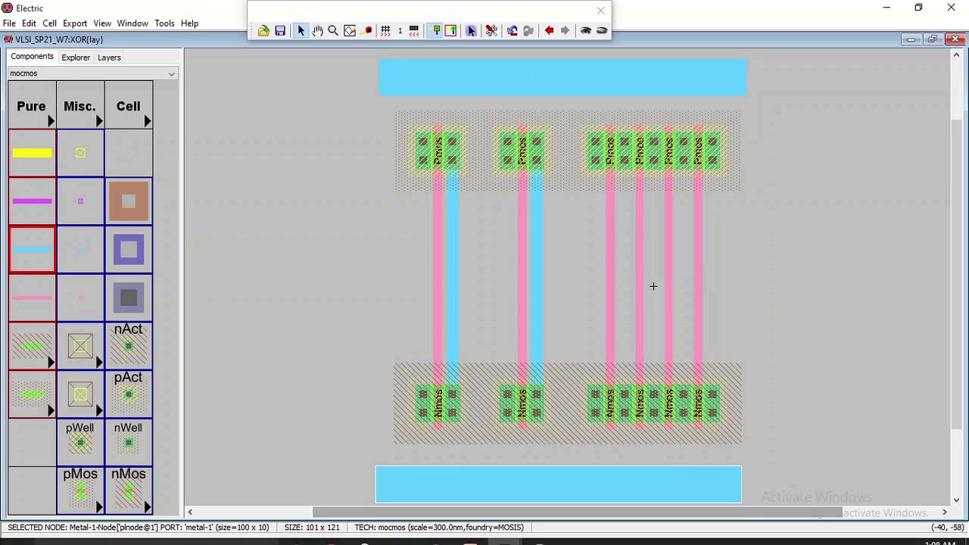
key("ctrl+9")
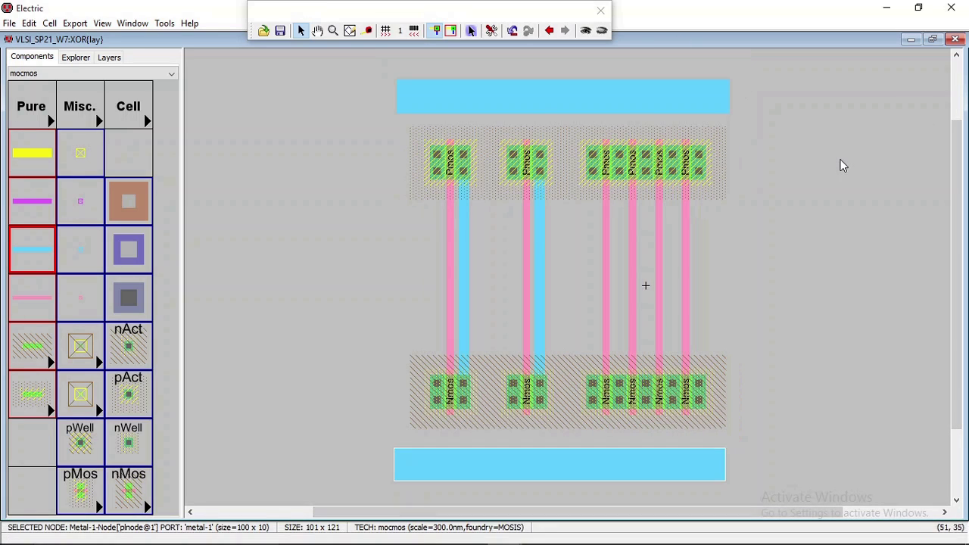
left_click(590, 88)
left_click(540, 457)
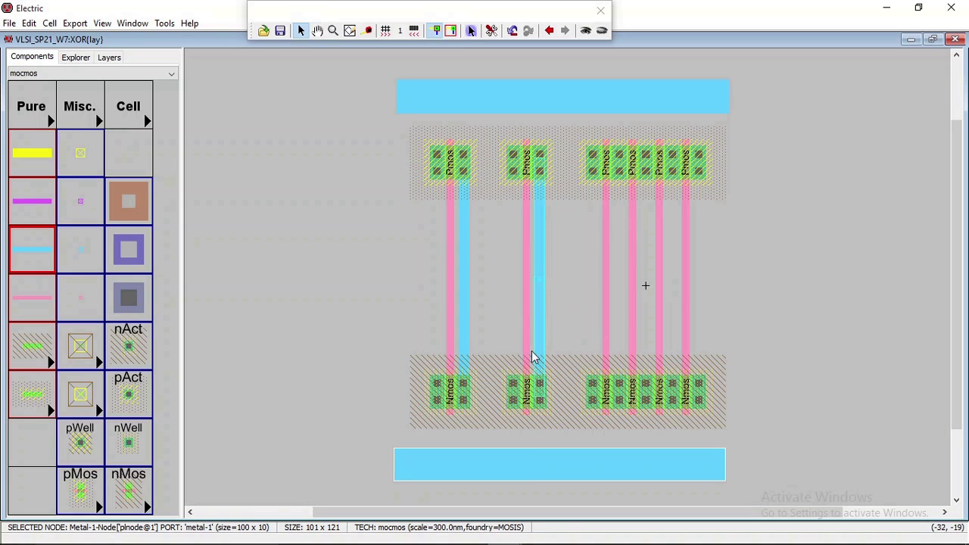
Wire the left contacts of the first PMOS and first NMOS in Metal-1 to the upper and lower rails respectively.
left_click(439, 159)
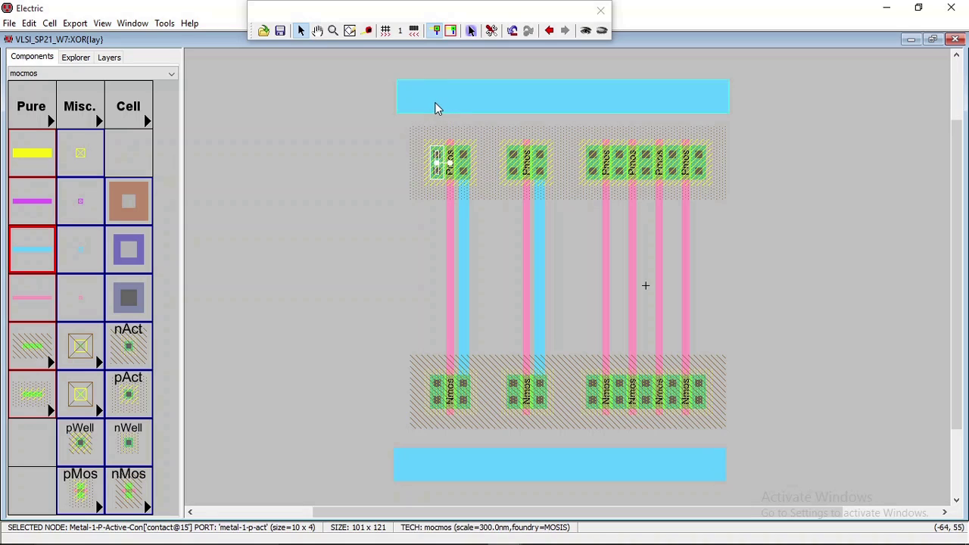
left_click(437, 108)
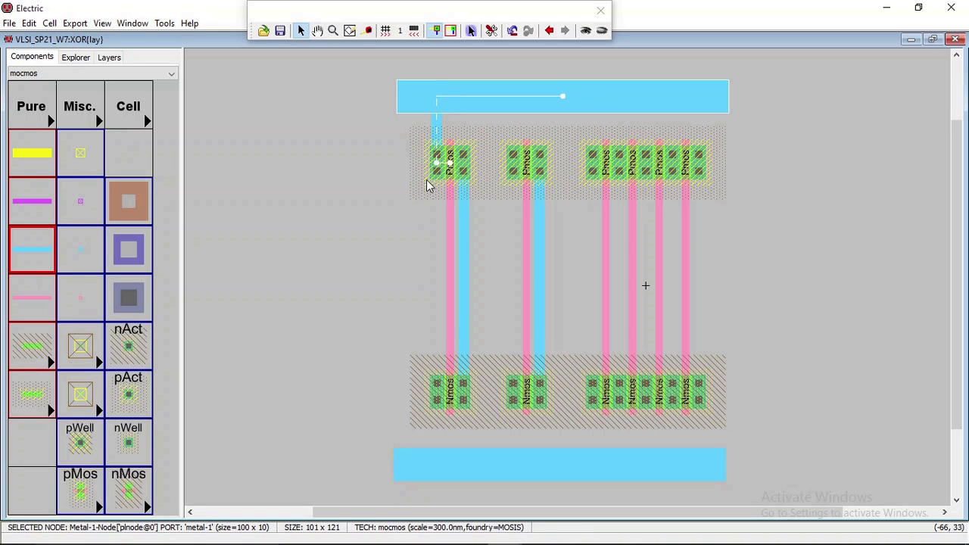
left_click(437, 390)
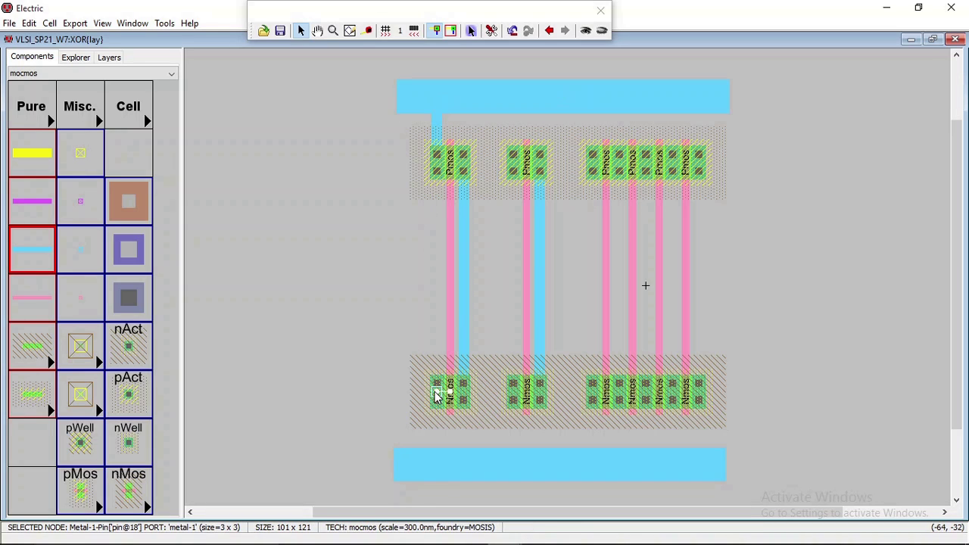
right_click(431, 466)
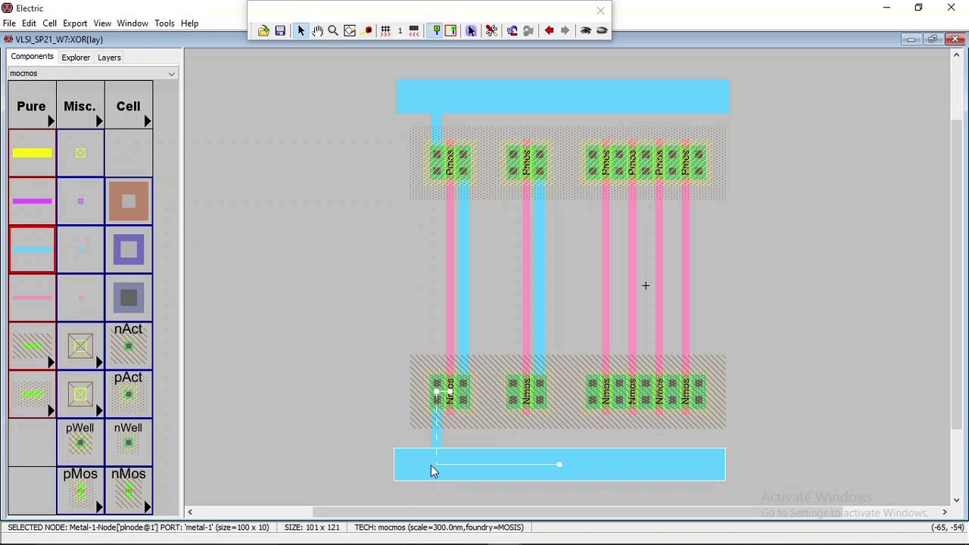
Wire the left contacts of the second PMOS and second NMOS in Metal-1 to the upper and lower rails respectively.
left_click(515, 170)
left_click(515, 169)
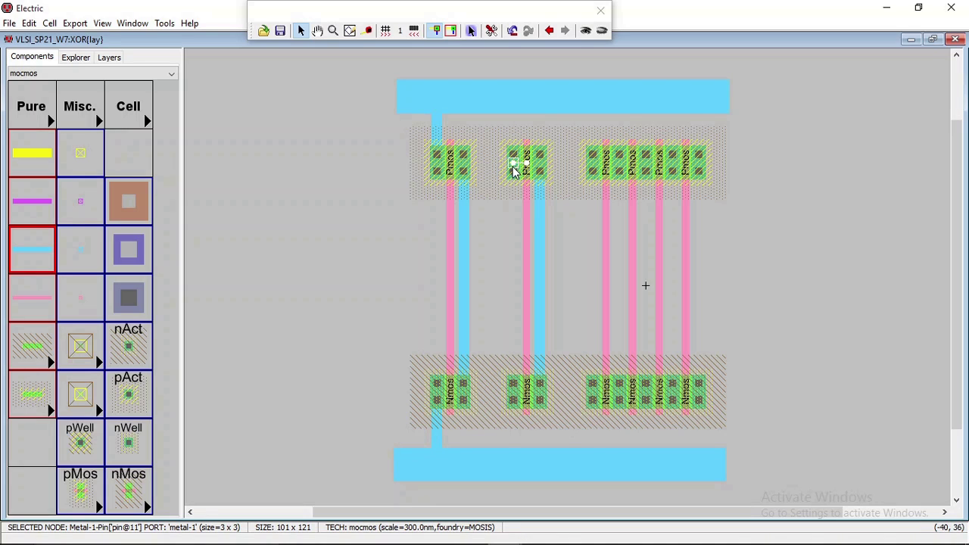
right_click(512, 104)
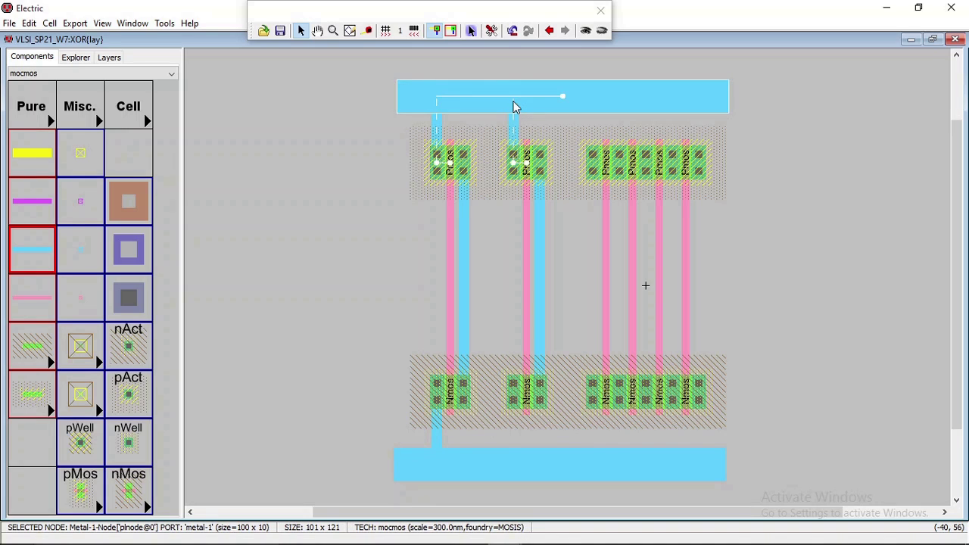
left_click(515, 391)
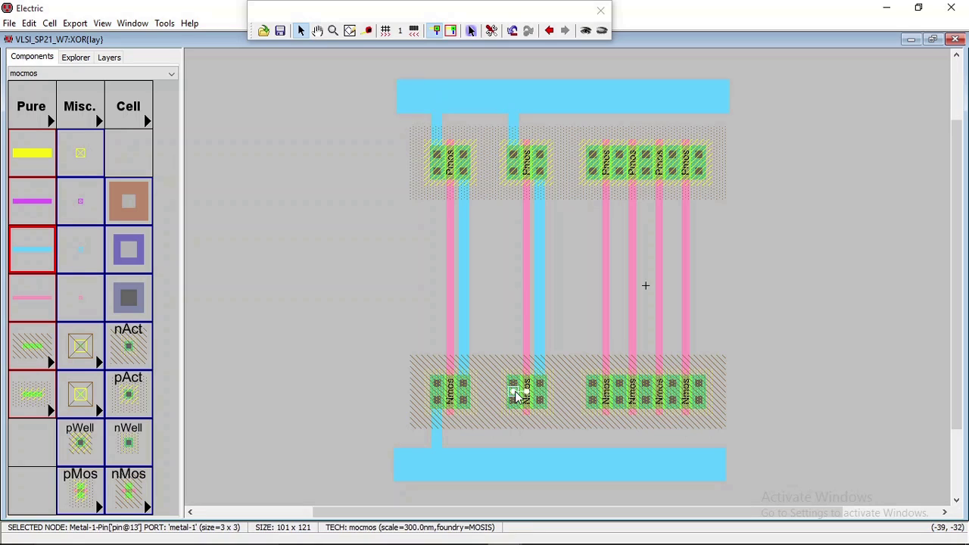
right_click(509, 459)
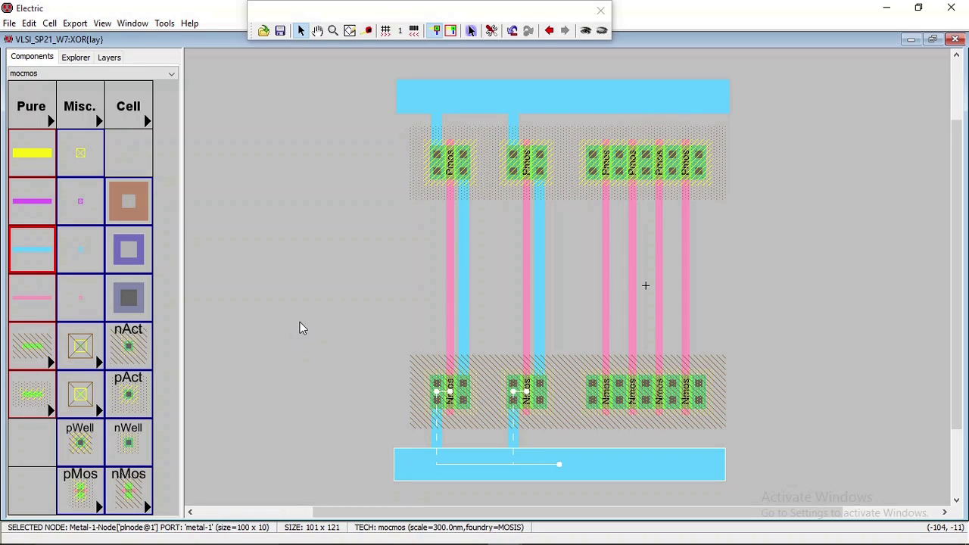
Consult the pull-up network in XOR{sch}, return to XOR{lay}, and wire the four-gate PMOS block's second contact to the upper Metal-1 rail.
left_click(80, 58)
double_click(94, 164)
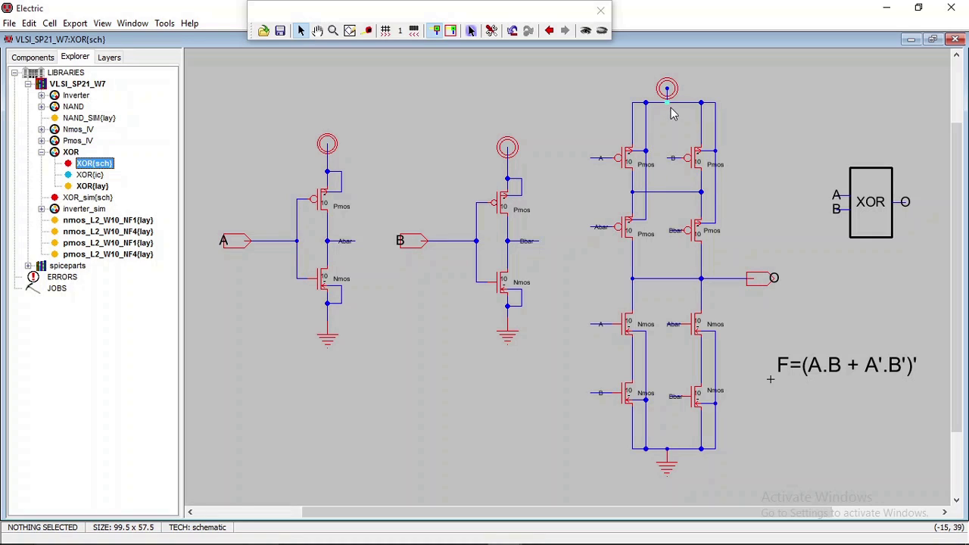
mouse_move(307, 544)
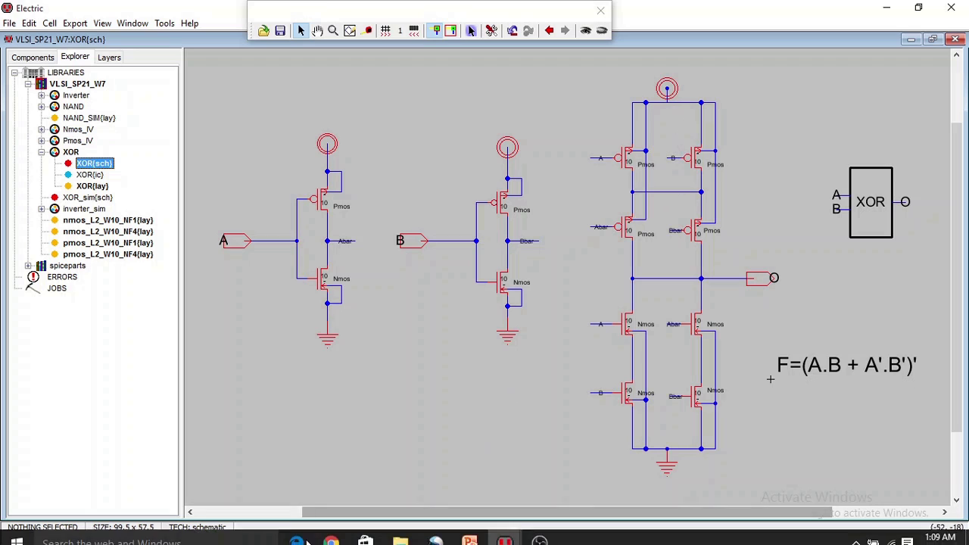
double_click(103, 188)
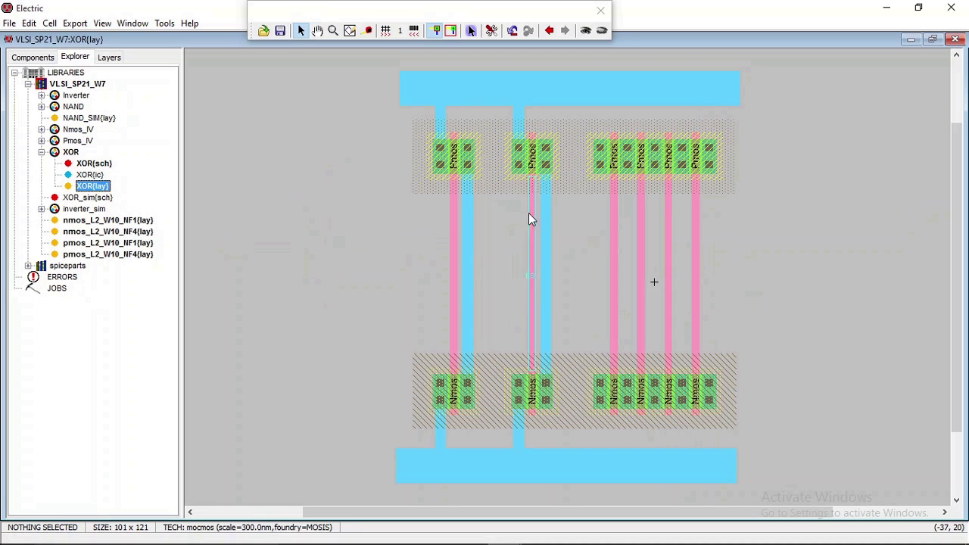
left_click(613, 223)
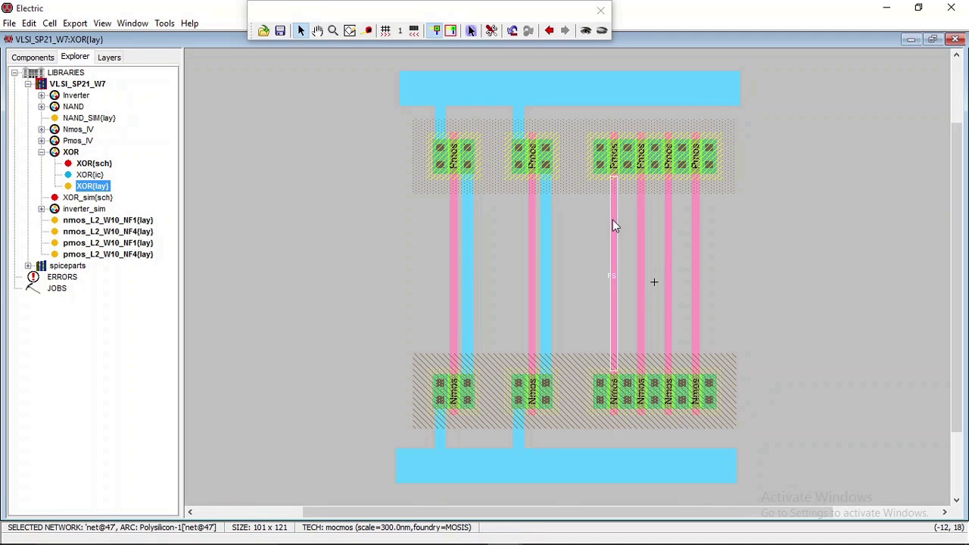
left_click(638, 223)
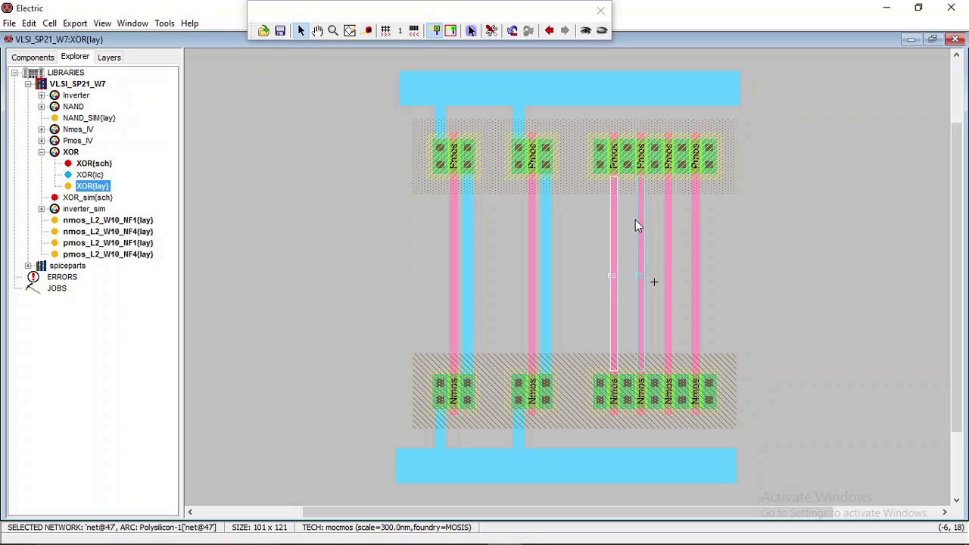
left_click(600, 165)
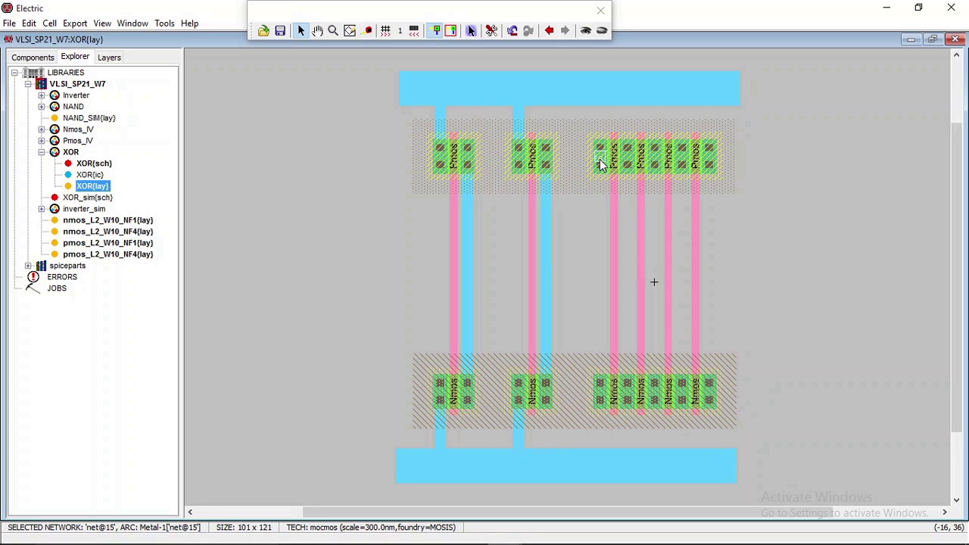
left_click(629, 163)
left_click(628, 99)
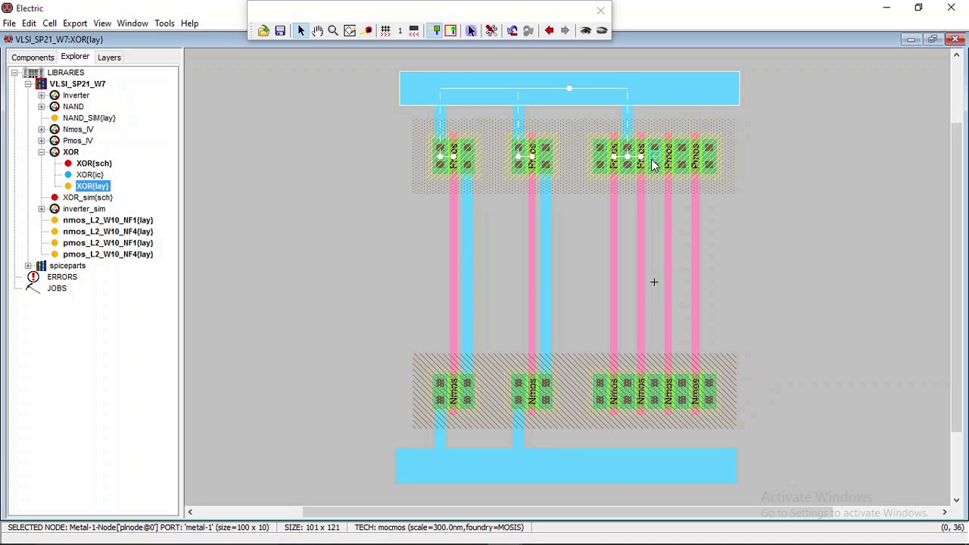
left_click(600, 162)
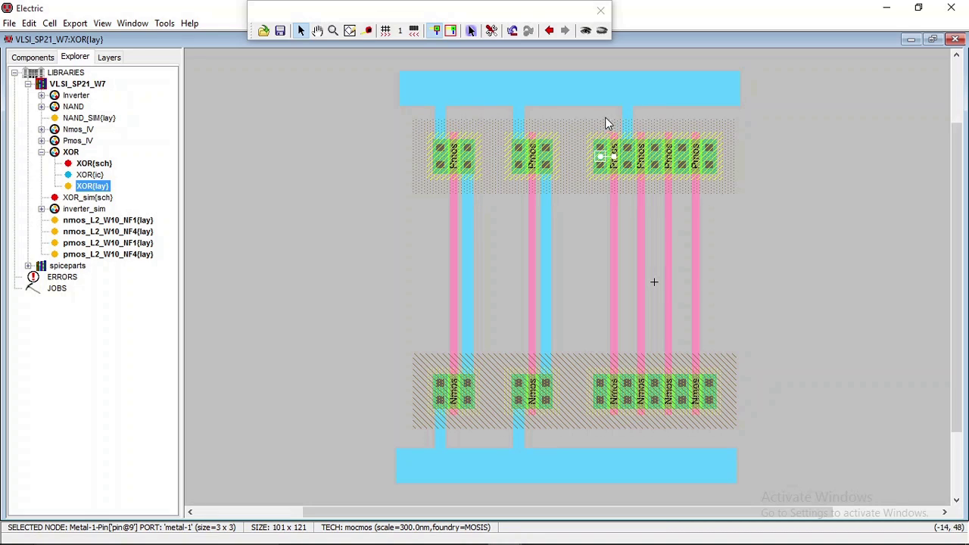
right_click(598, 122)
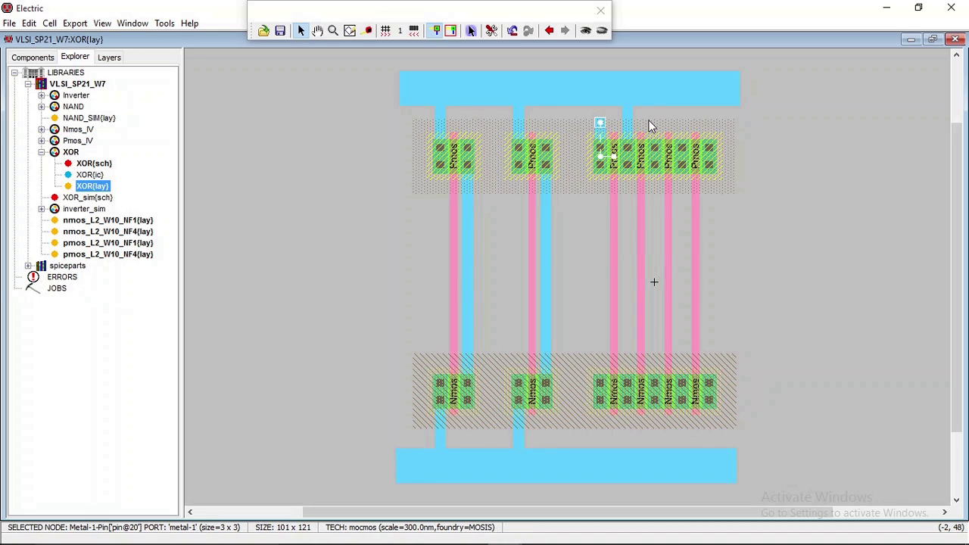
right_click(657, 157)
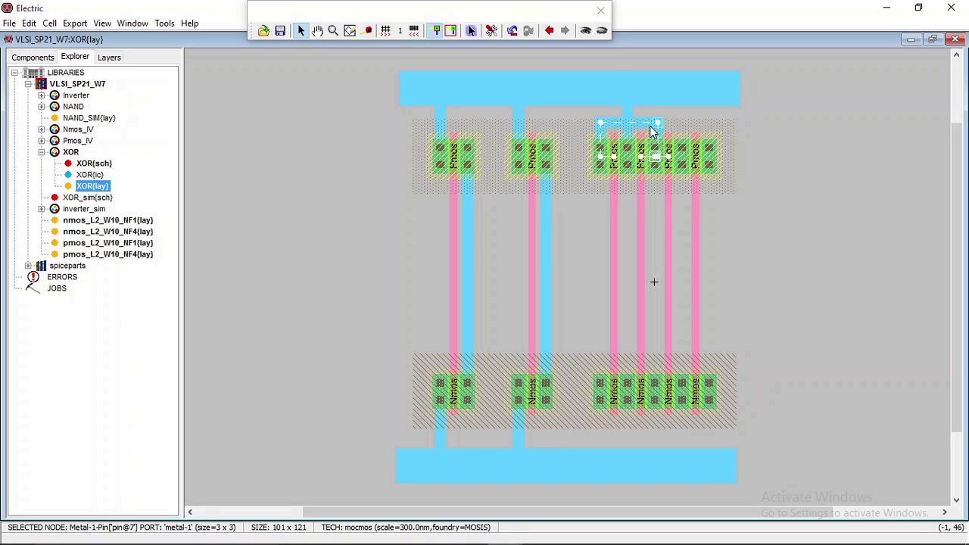
key("ctrl+z")
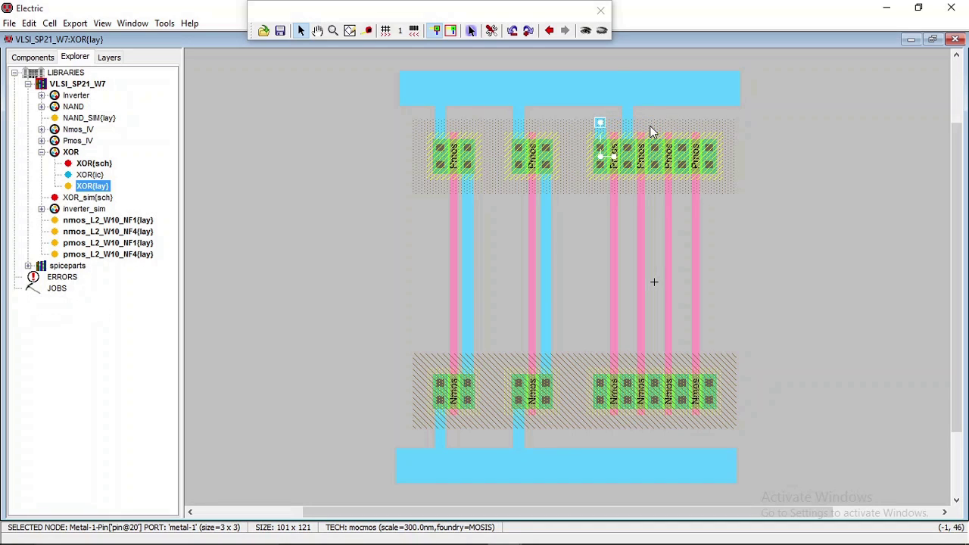
key("ctrl+z")
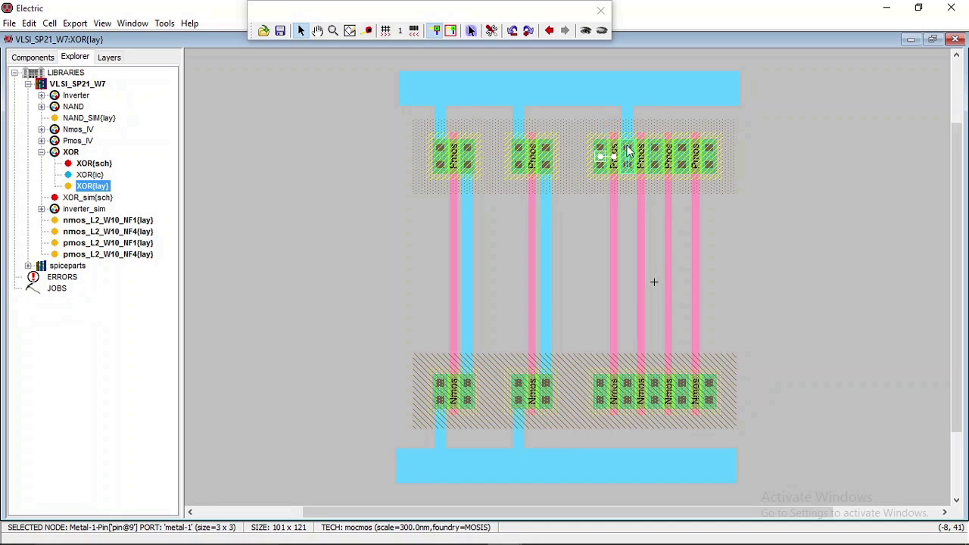
Join the four-gate PMOS block's first and third contacts with a Metal-1 wire routed below it, and nudge the horizontal segment closer to the block.
right_click(599, 195)
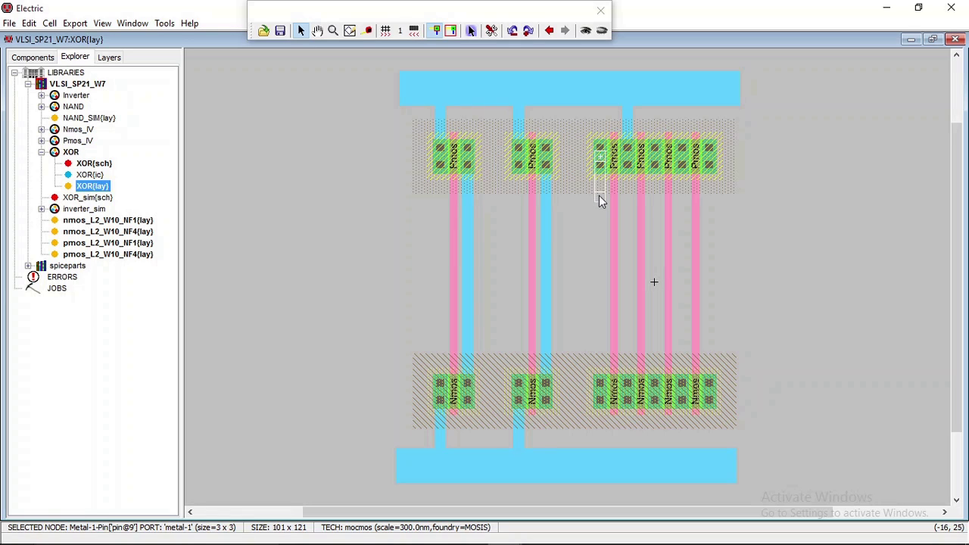
right_click(656, 196)
right_click(658, 161)
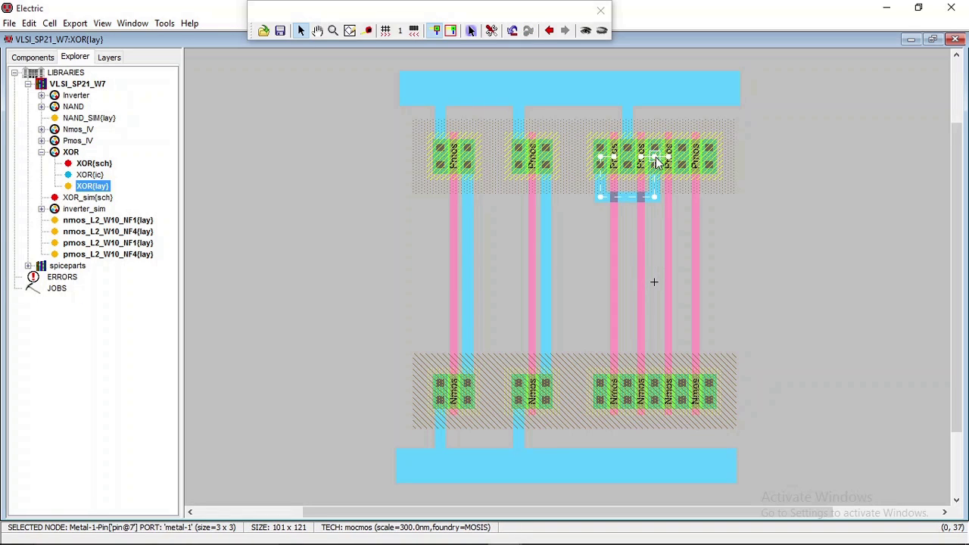
left_click(628, 198)
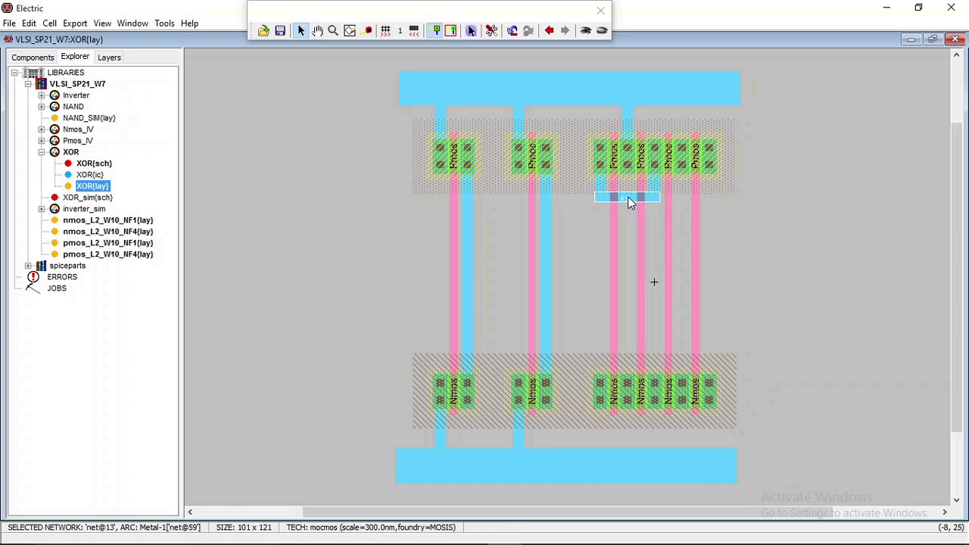
key("Up")
key("Up")
left_click(593, 234)
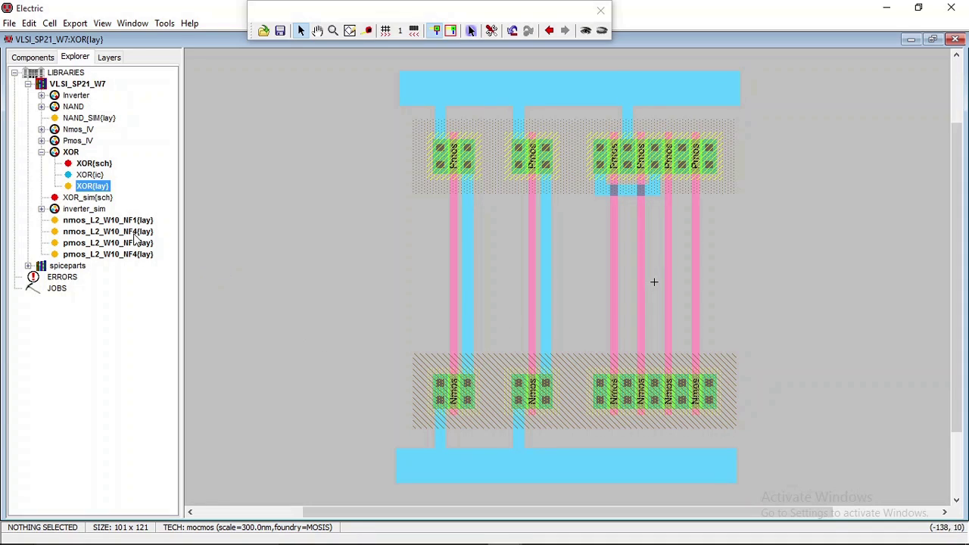
Recheck XOR{sch}, return to XOR{lay}, and join the four-gate PMOS block's third and fifth contacts with a Metal-1 wire routed above it.
double_click(94, 163)
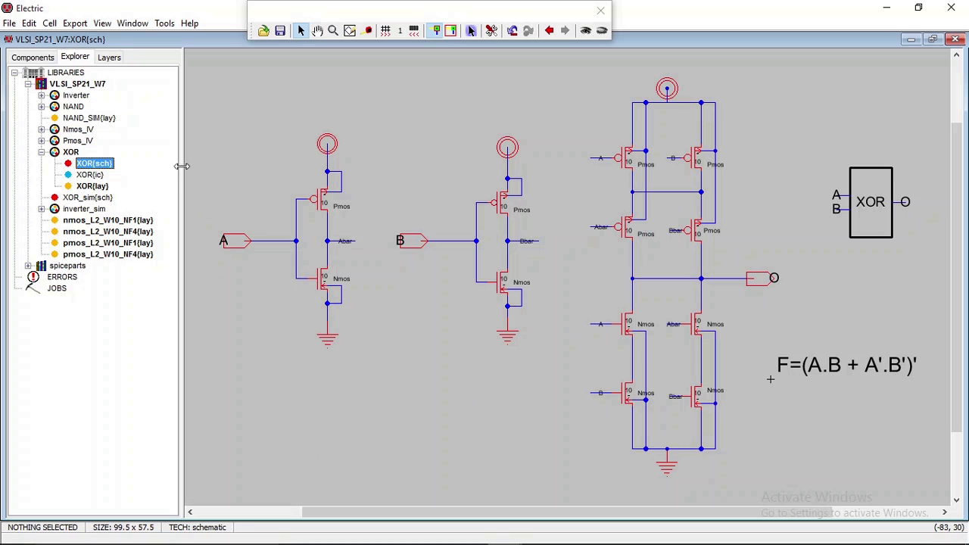
left_click(93, 187)
double_click(93, 187)
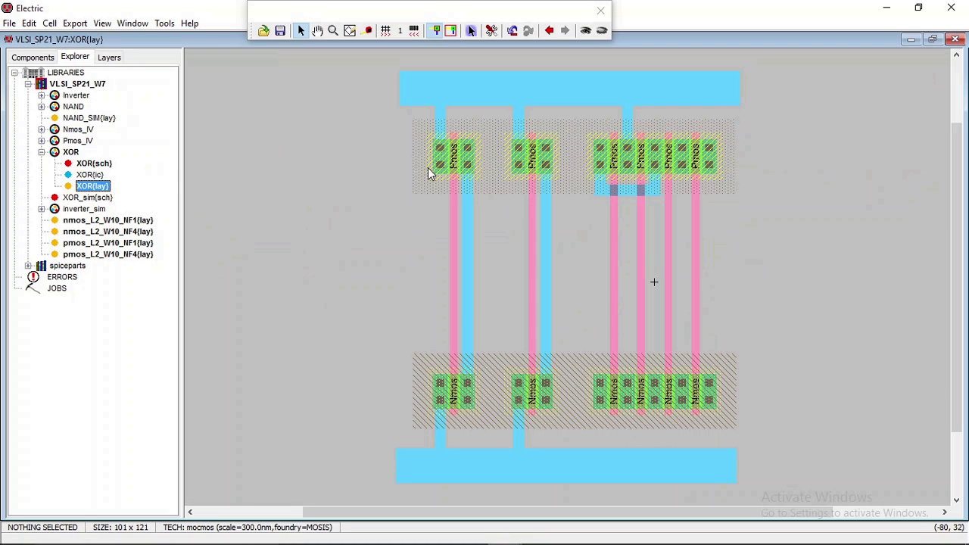
left_click(689, 157)
left_click(689, 158)
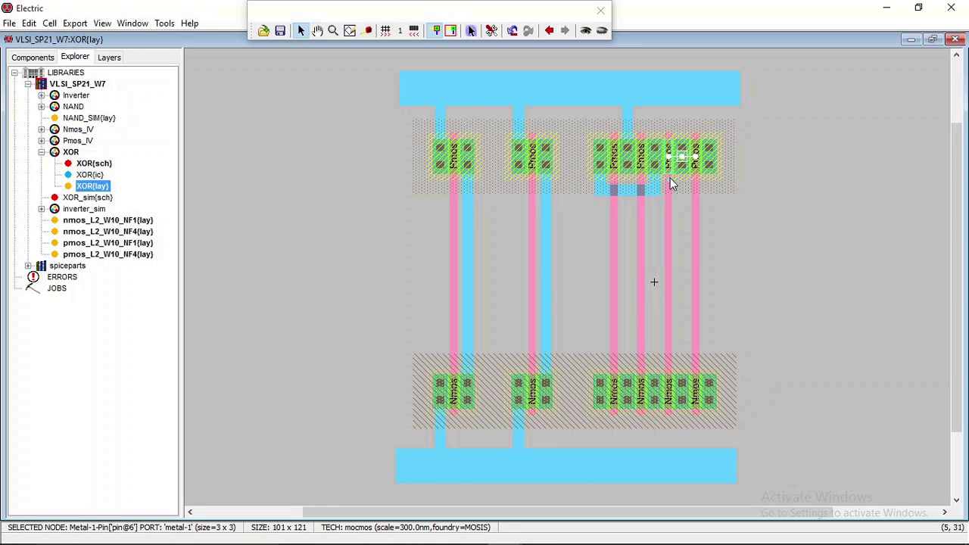
left_click(654, 156)
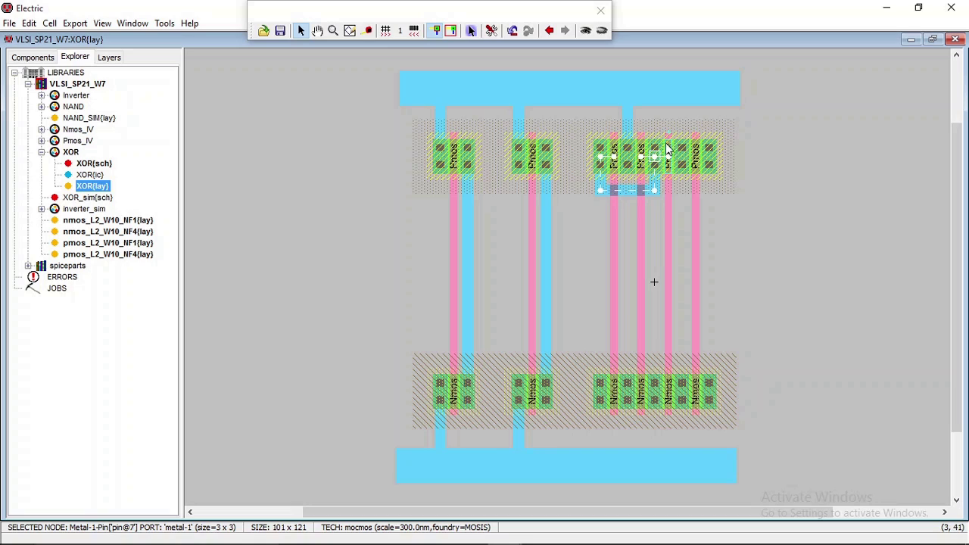
right_click(655, 119)
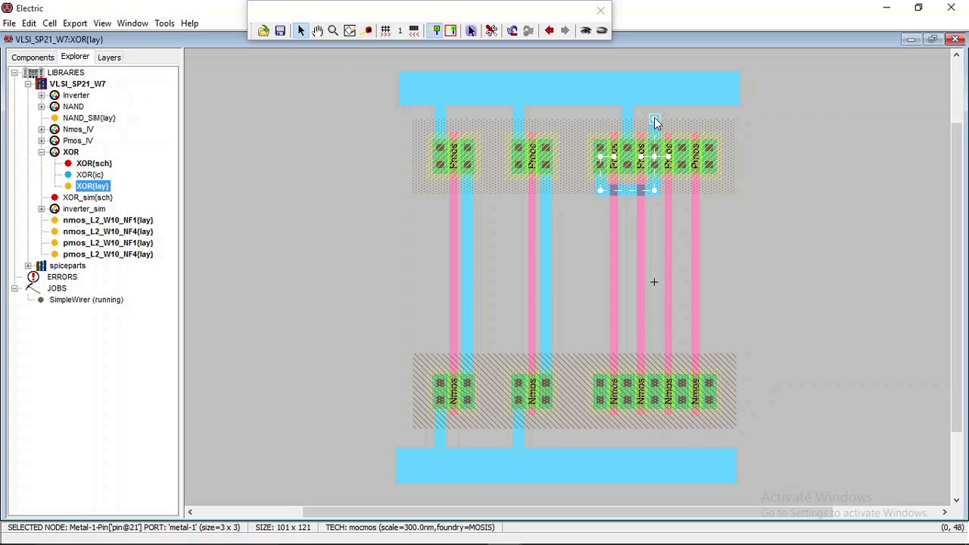
right_click(710, 119)
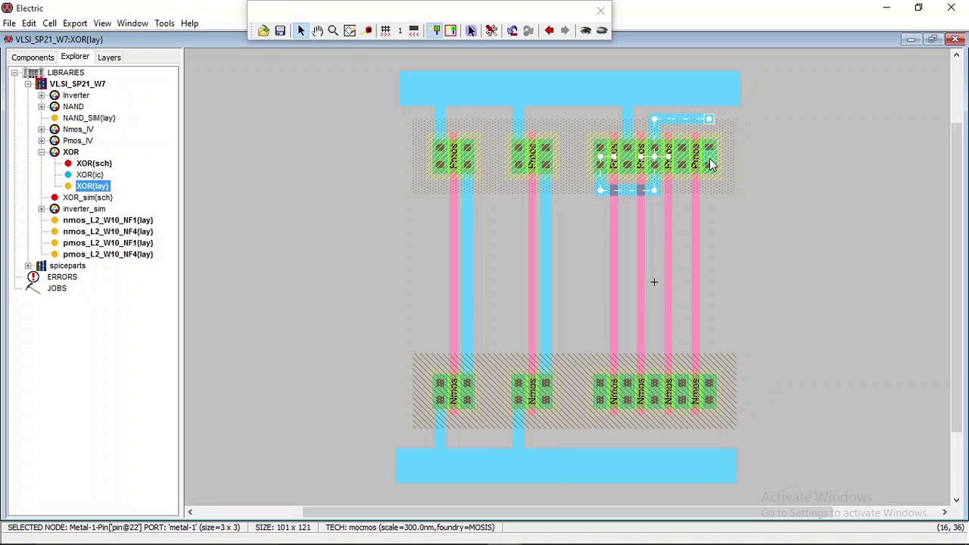
right_click(711, 160)
left_click(739, 162)
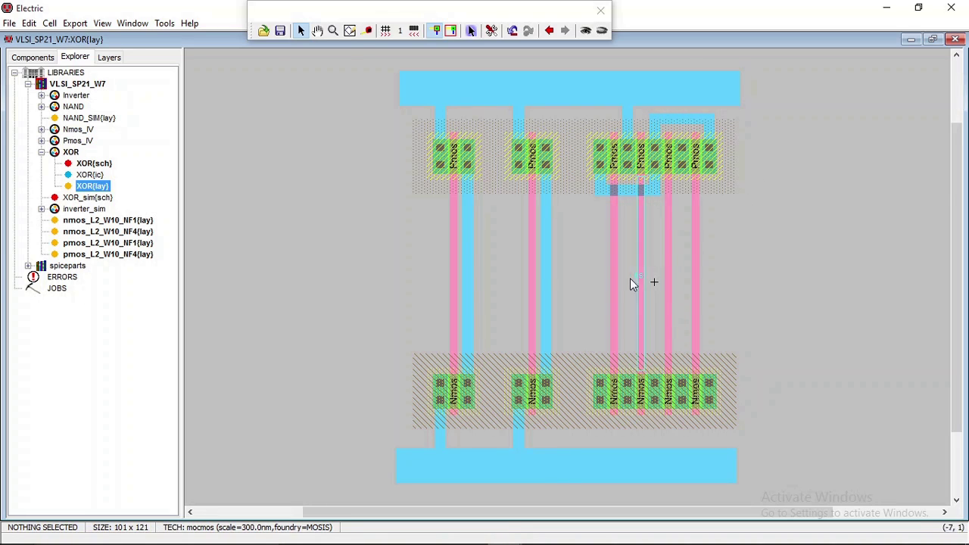
Run a full design-rule check on the XOR layout.
left_click(165, 23)
mouse_move(184, 40)
left_click(280, 39)
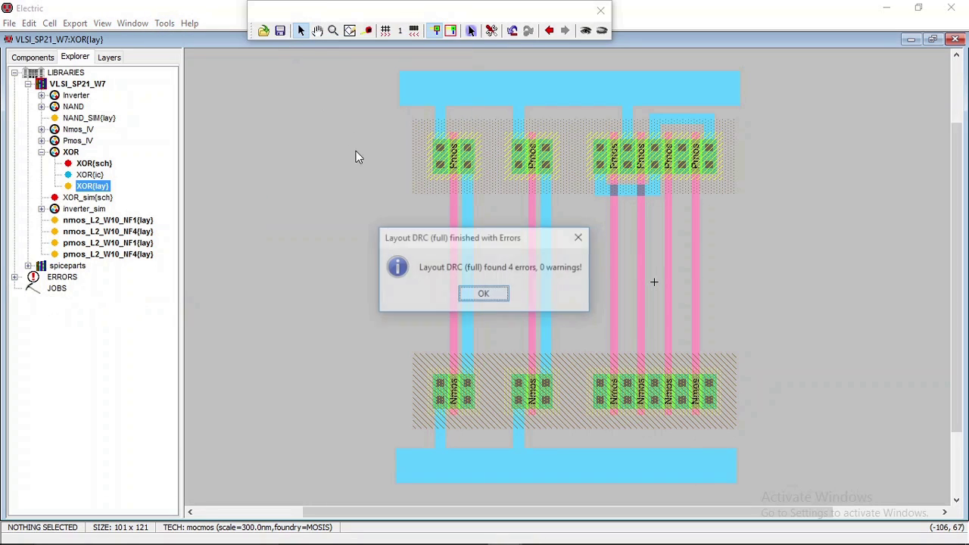
Dismiss the design-rule check result, expand the logged layout errors, and locate the reported spacing conflict near the upper Metal-1 rail.
left_click(487, 295)
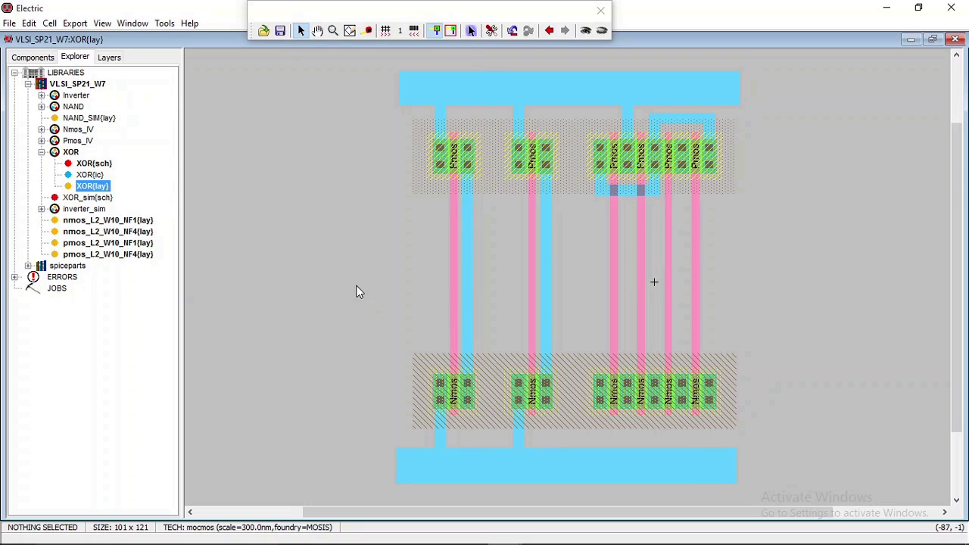
left_click(14, 277)
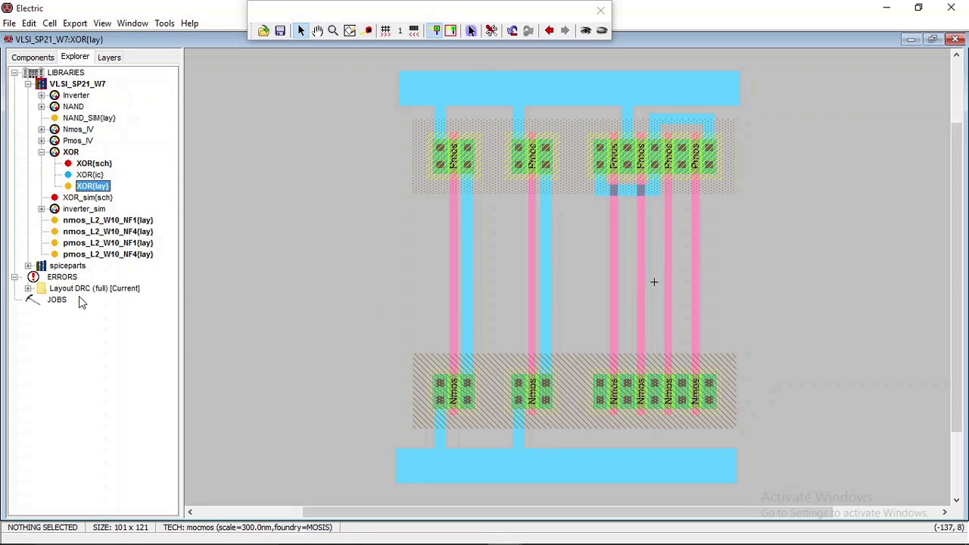
left_click(28, 289)
left_click(28, 289)
left_click(103, 288)
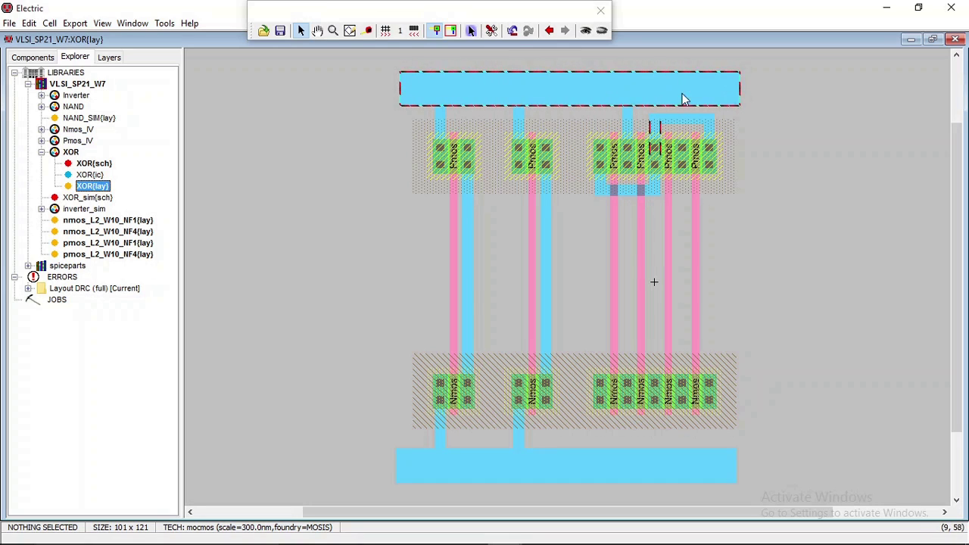
left_click(676, 115)
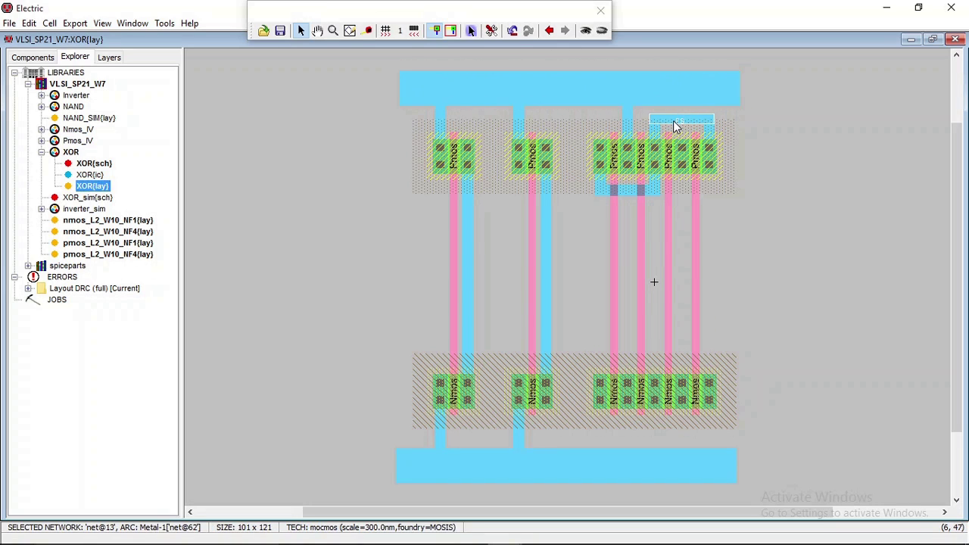
Move the upper Metal-1 rail up 2 units away from the PMOS wiring and rerun the hierarchical design-rule check.
left_click(661, 97)
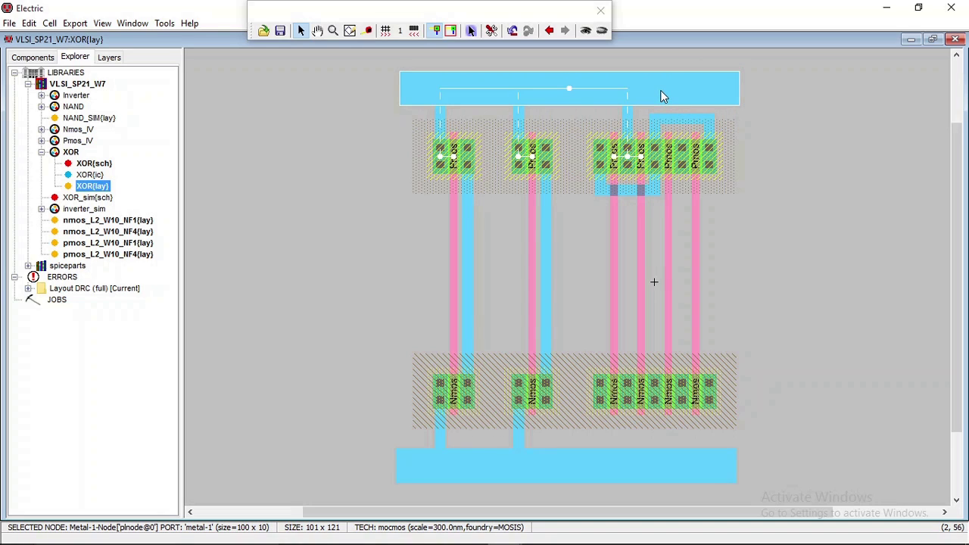
key("Up")
key("Up")
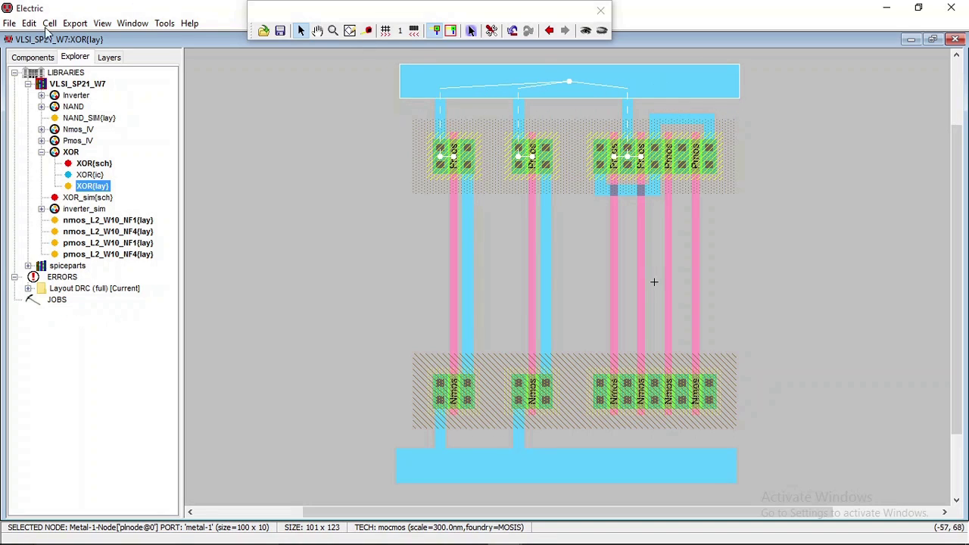
left_click(165, 23)
mouse_move(184, 39)
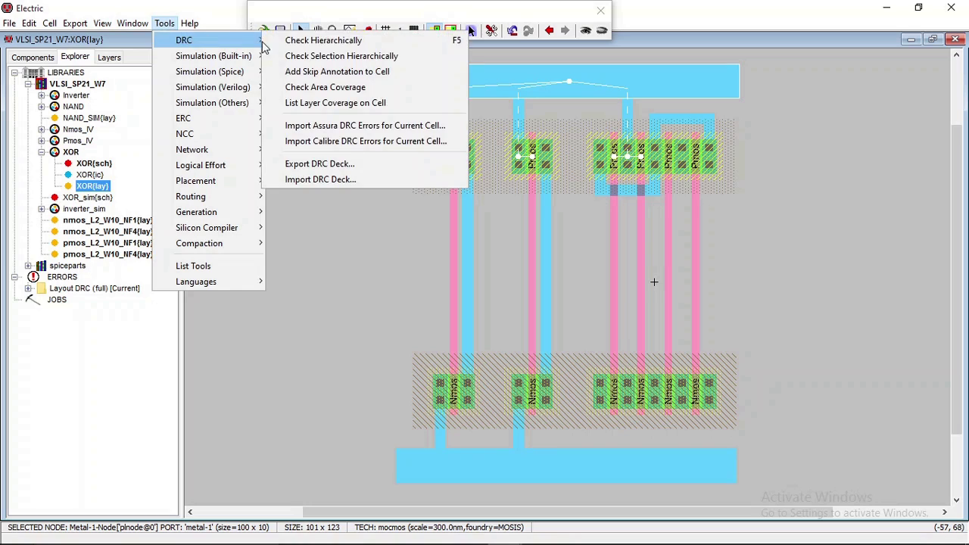
left_click(292, 41)
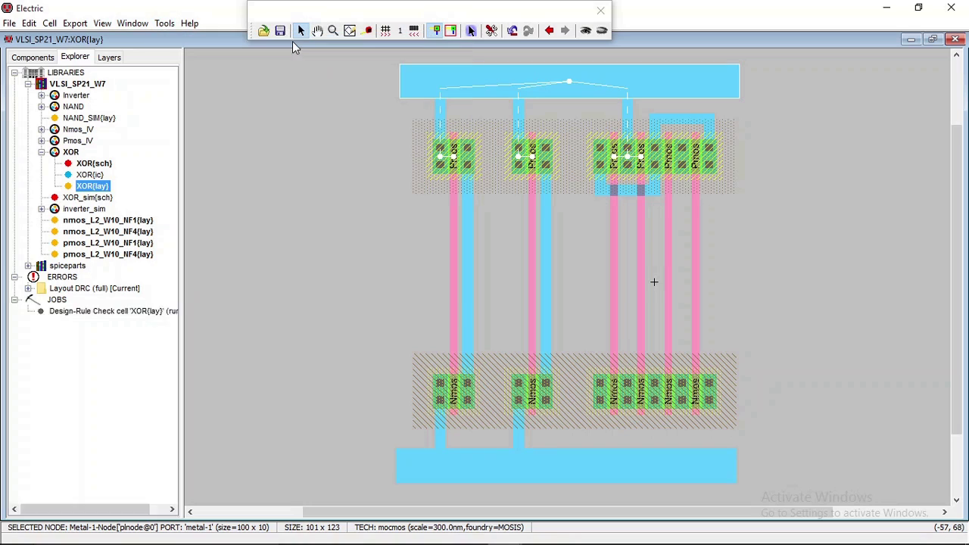
Delete all logged errors and run the hierarchical design-rule check on the XOR layout again.
right_click(63, 277)
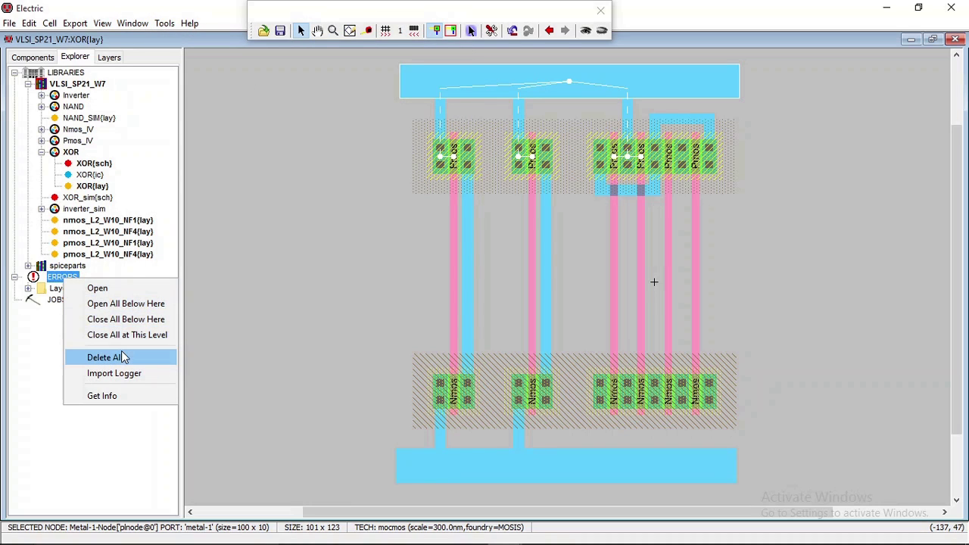
left_click(123, 357)
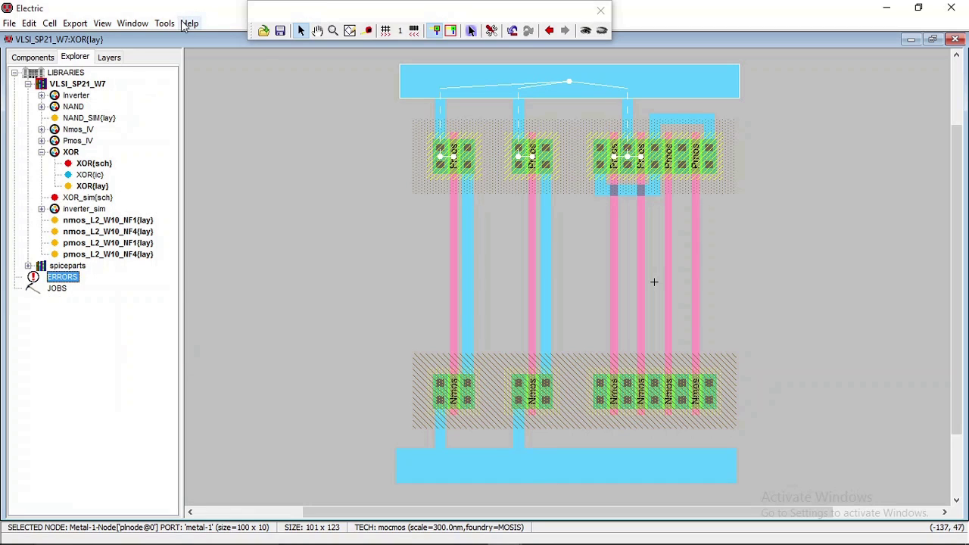
left_click(167, 23)
mouse_move(189, 41)
left_click(318, 37)
left_click(745, 205)
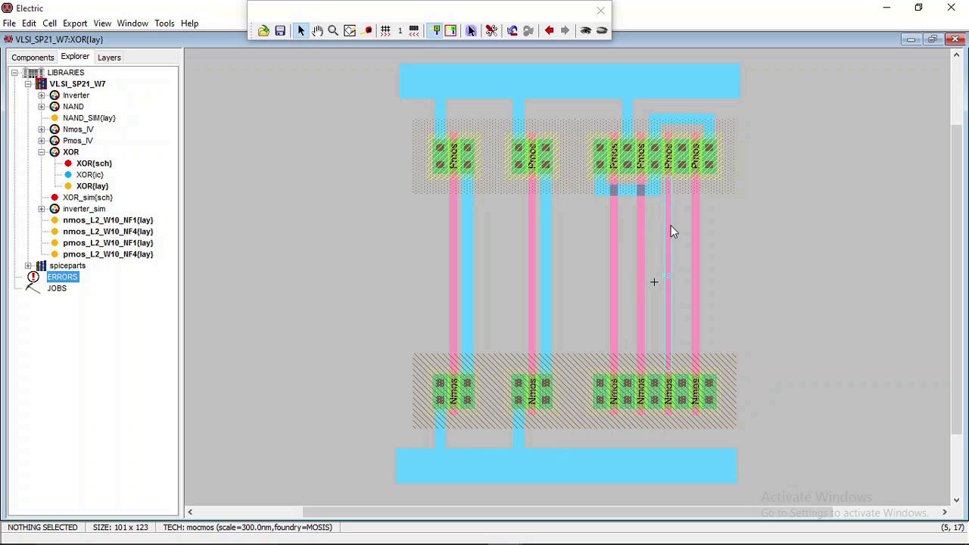
Draw a short Metal-1 wire downward from the four-gate PMOS block's fourth contact.
left_click(683, 157)
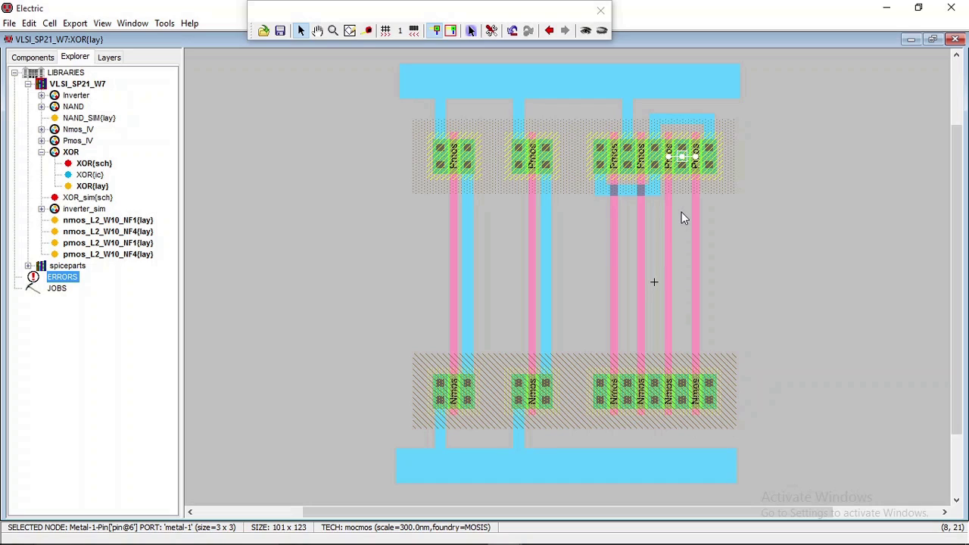
right_click(682, 218)
left_click(723, 212)
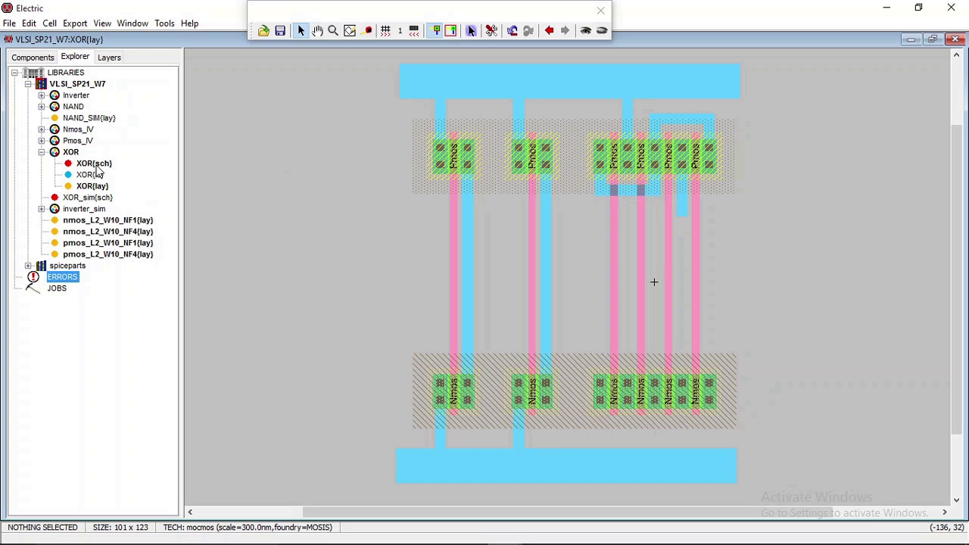
Open XOR{sch} and examine the gate labels of the two series NMOS transistors in the right pull-down branch.
double_click(94, 164)
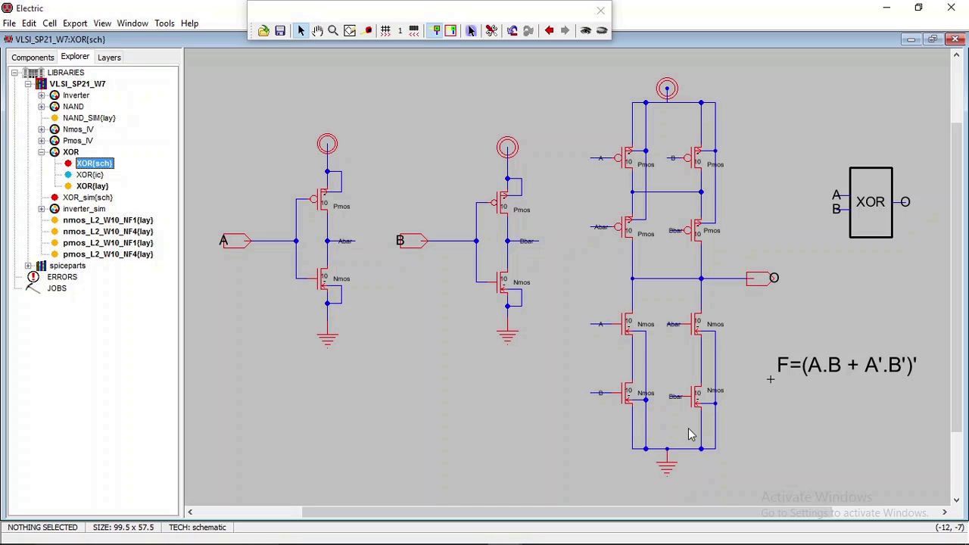
left_click(678, 335)
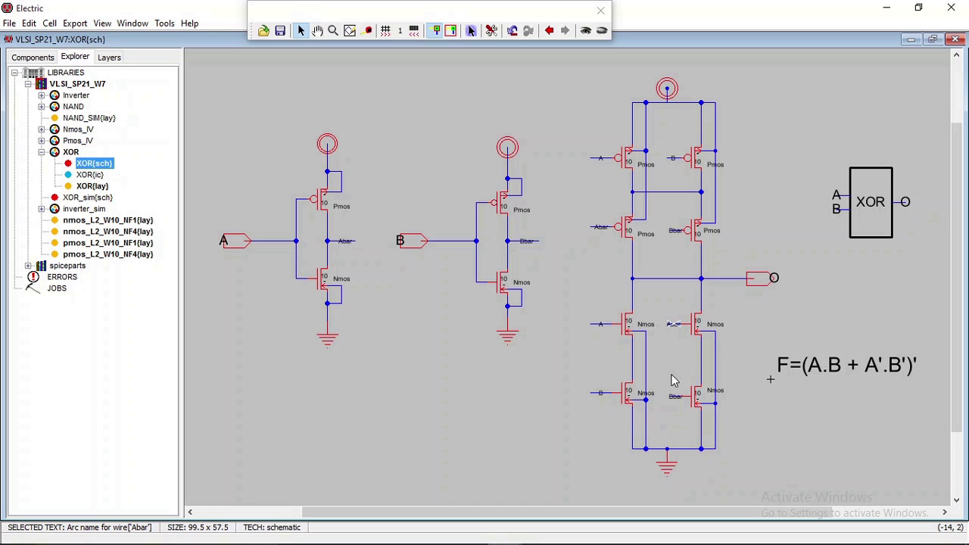
left_click(675, 397)
left_click(675, 326)
left_click(675, 396)
left_click(675, 326)
left_click(675, 396)
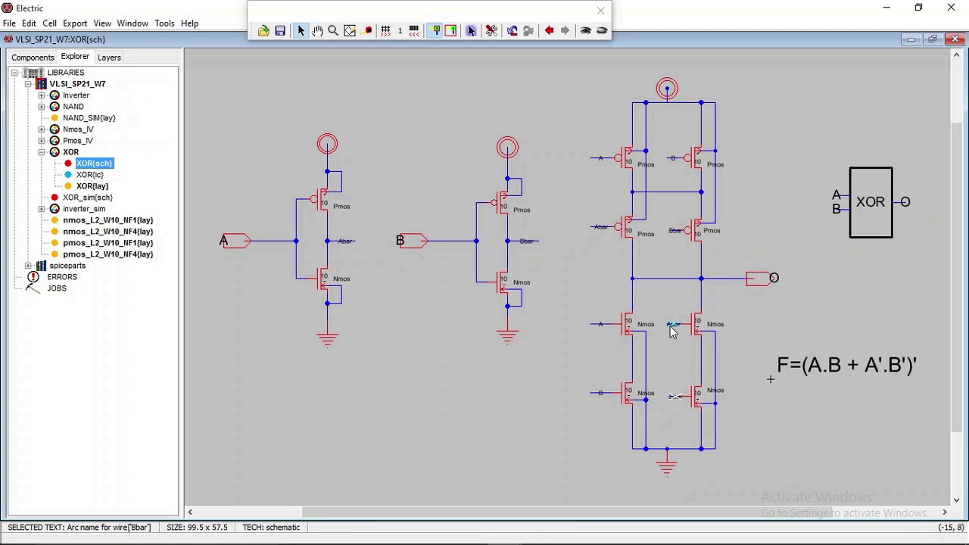
Delete the Abar and Bbar gate labels from the two NMOS transistors in the right pull-down branch.
scroll(672, 331, "up", 2, "ctrl")
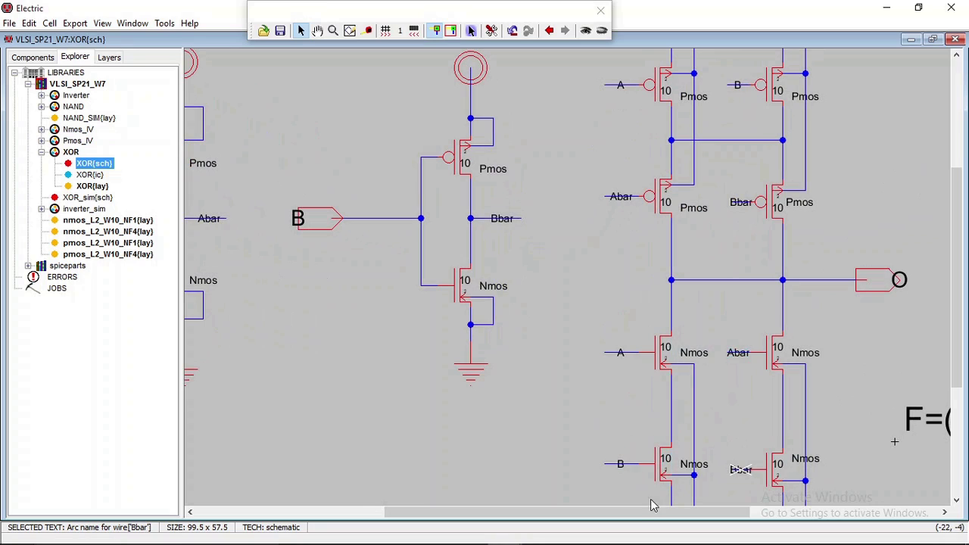
left_click_drag(734, 512, 762, 512)
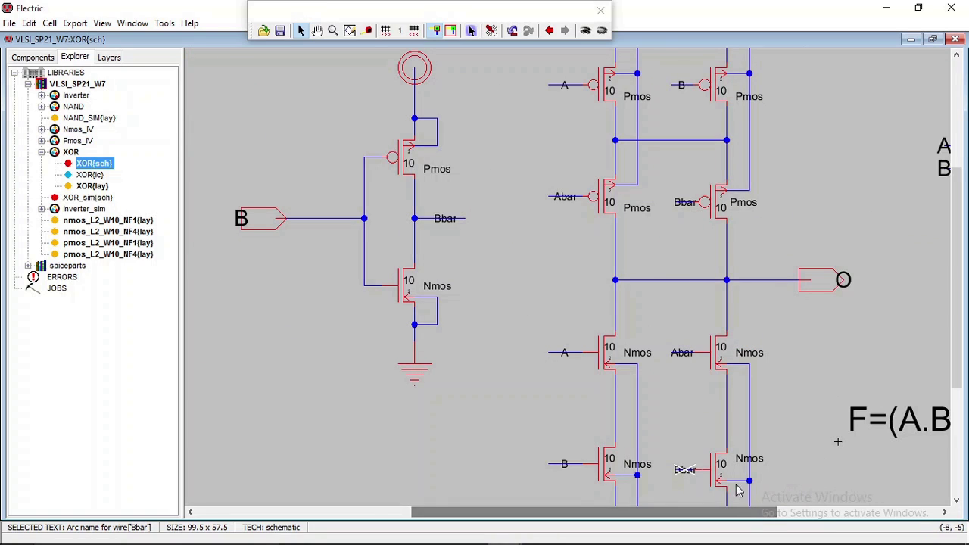
left_click(685, 360)
key("Delete")
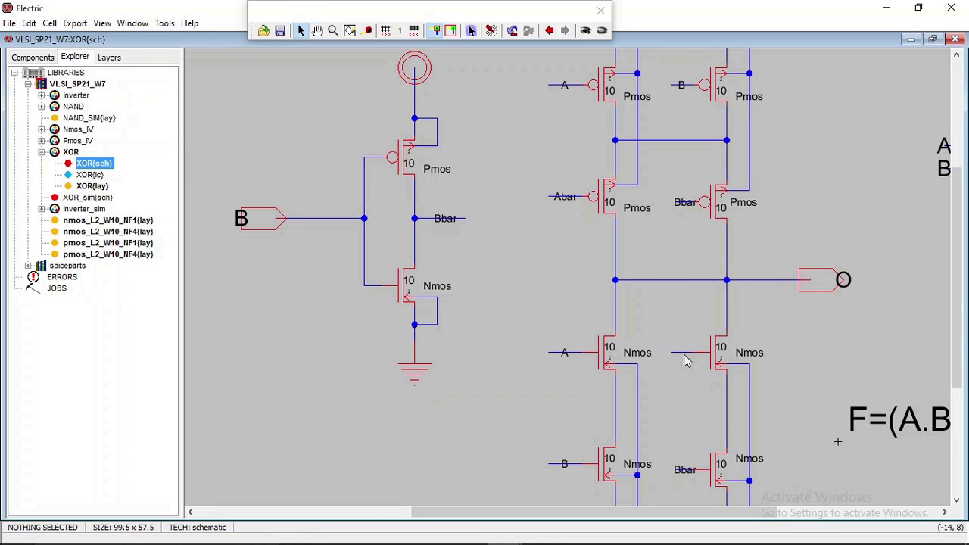
left_click(680, 356)
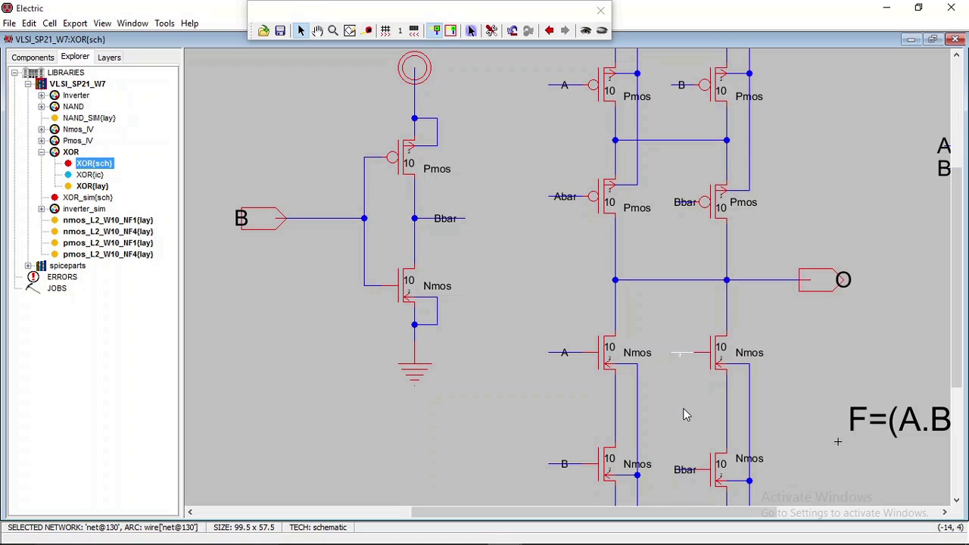
left_click(684, 473)
key("Delete")
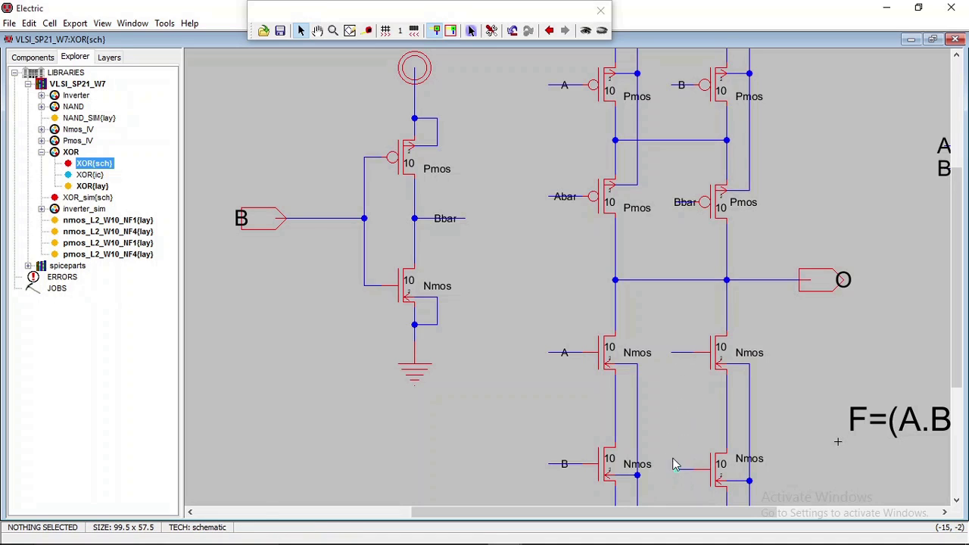
Name the gate wire of the upper NMOS in the right pull-down branch Bbar.
double_click(681, 356)
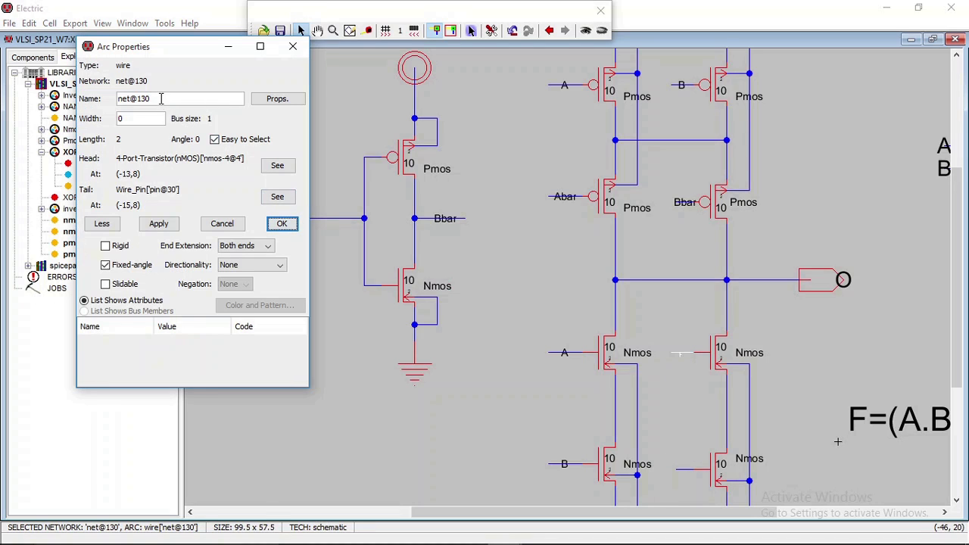
left_click_drag(150, 98, 81, 94)
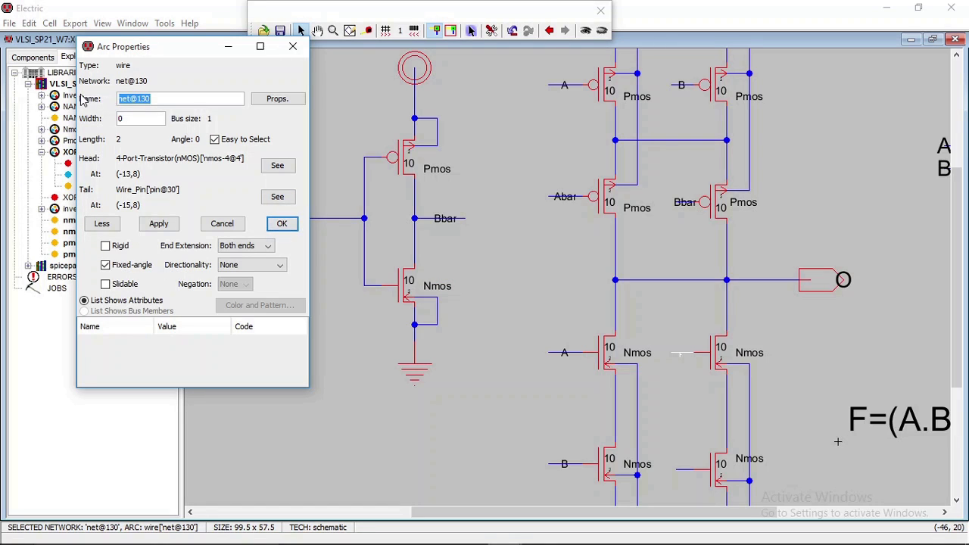
type("Bbar")
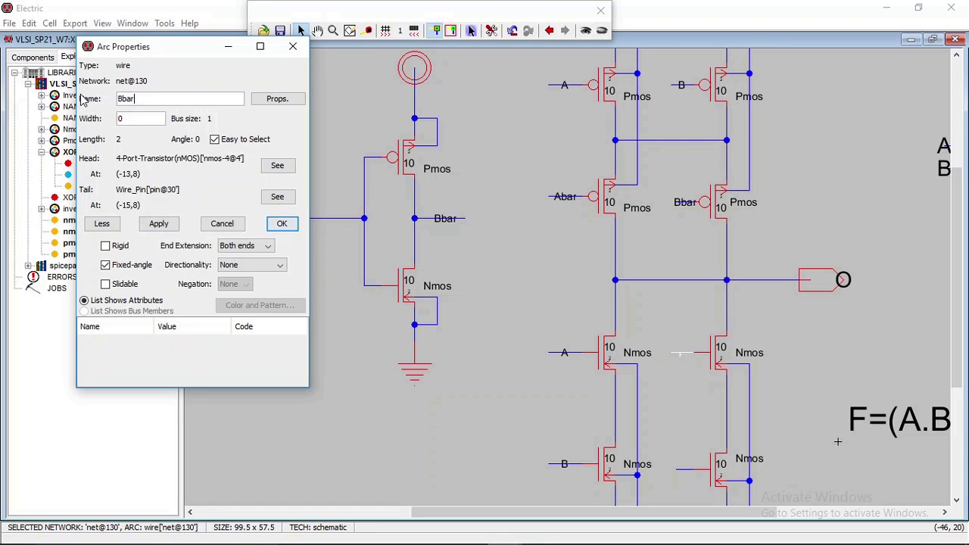
left_click(281, 223)
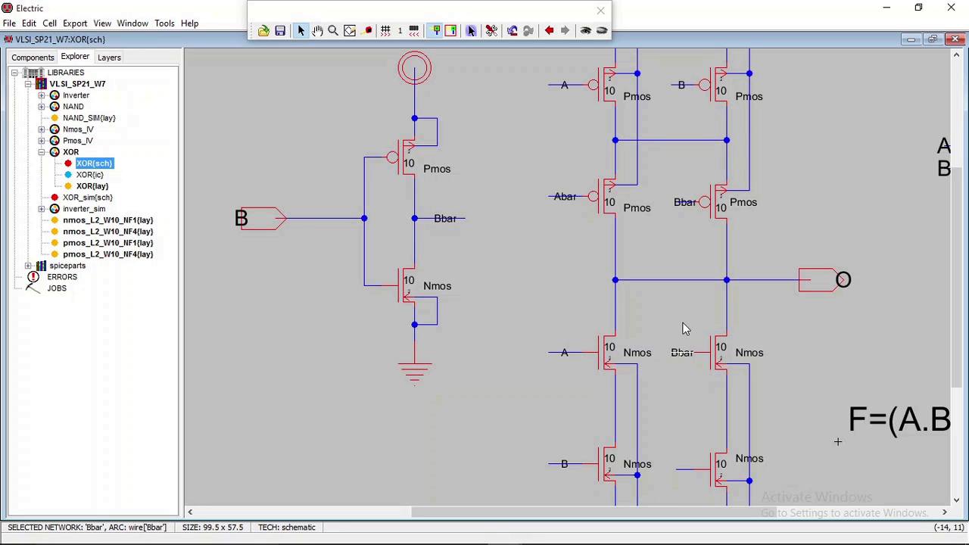
Name the gate wire of the lower NMOS in the right pull-down branch Abar.
scroll(684, 327, "down", 3)
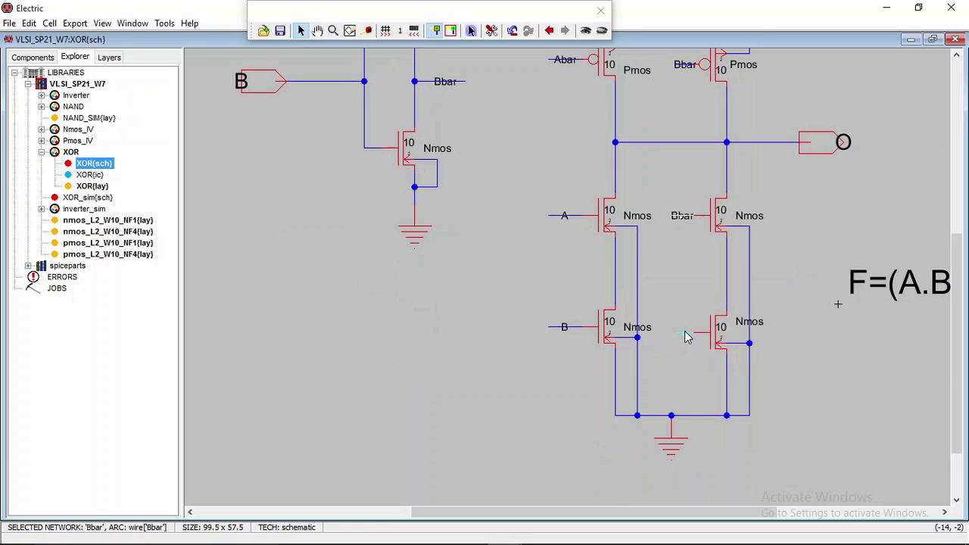
left_click(685, 336)
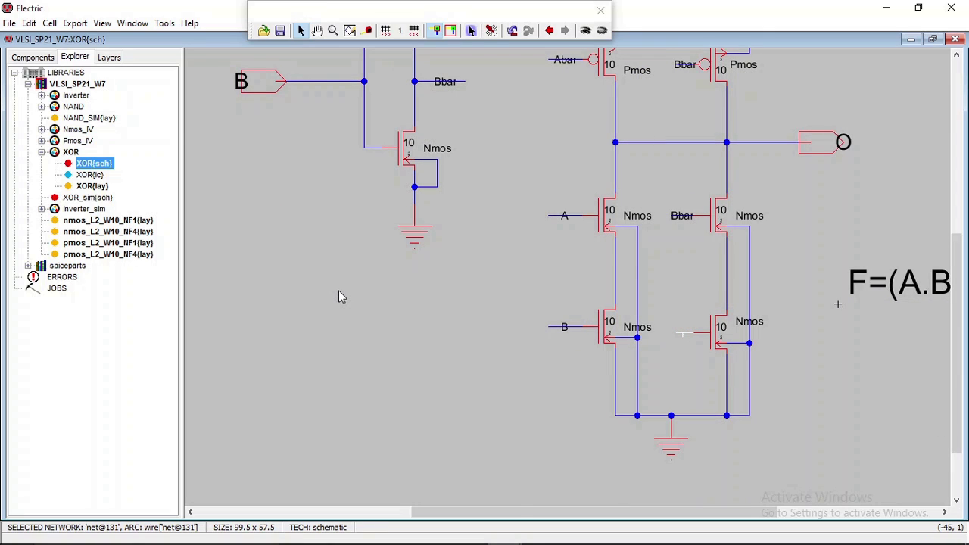
scroll(338, 290, "right", 1)
scroll(339, 290, "left", 3)
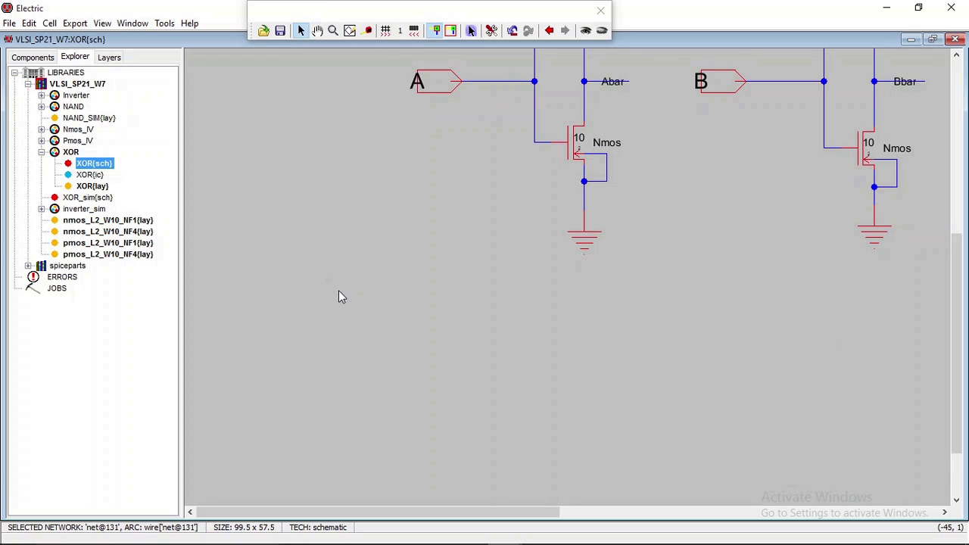
scroll(338, 297, "right", 3)
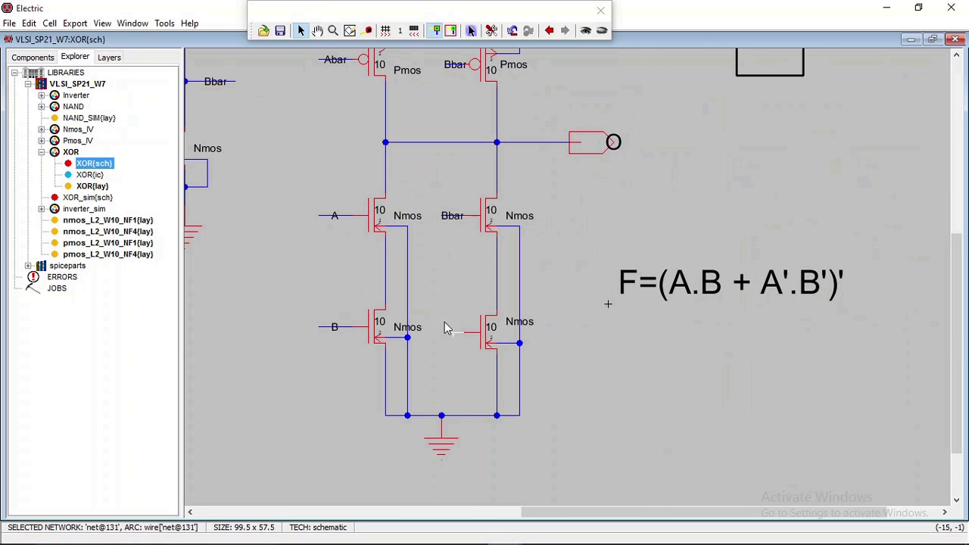
double_click(460, 334)
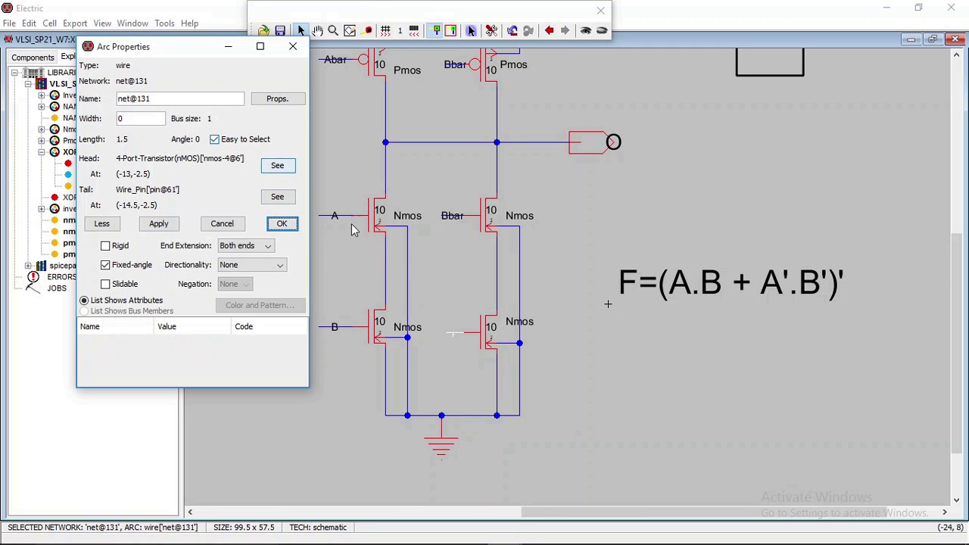
left_click(293, 46)
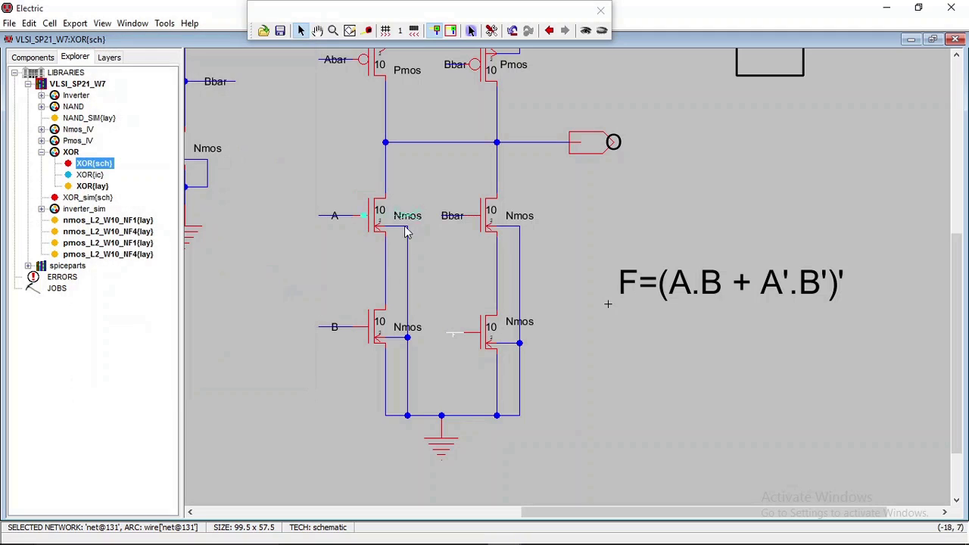
double_click(454, 334)
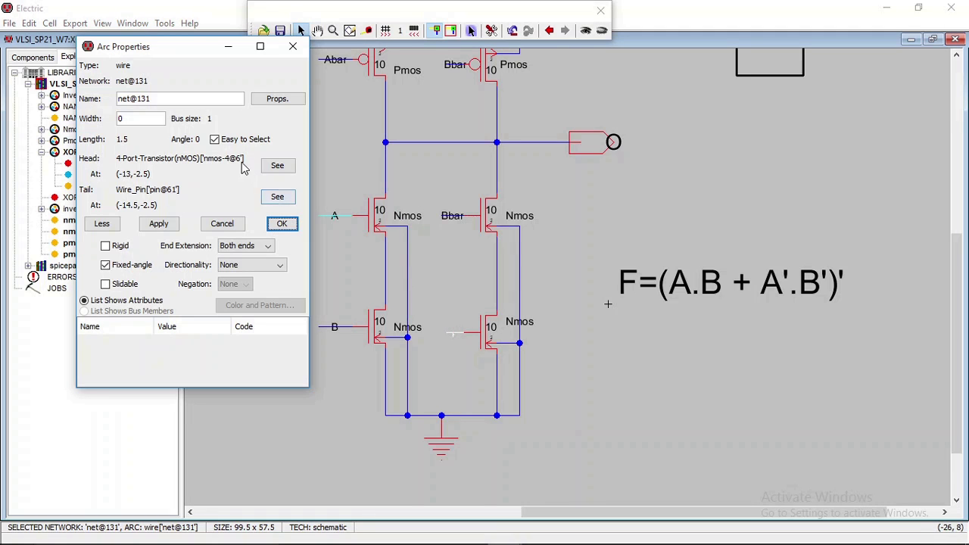
left_click_drag(159, 103, 69, 92)
type("A")
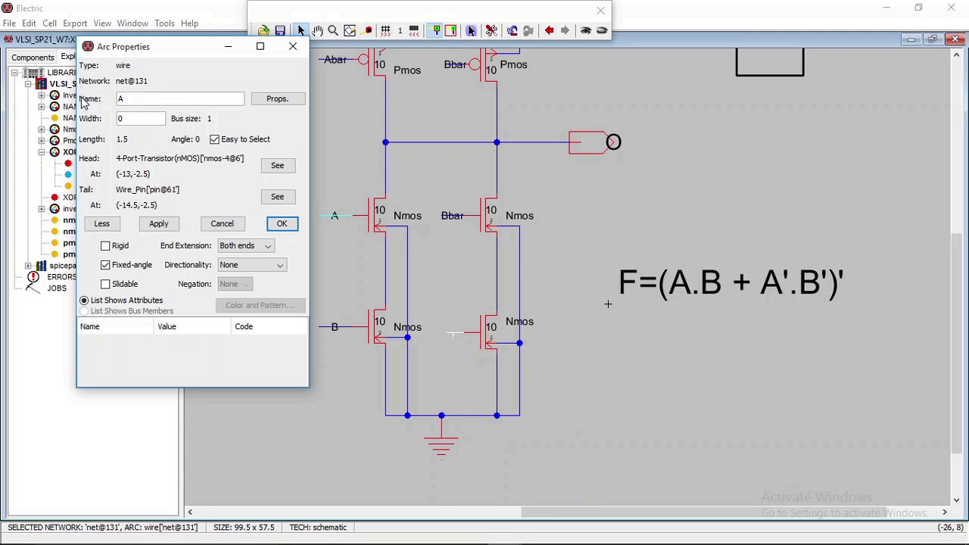
type("bar")
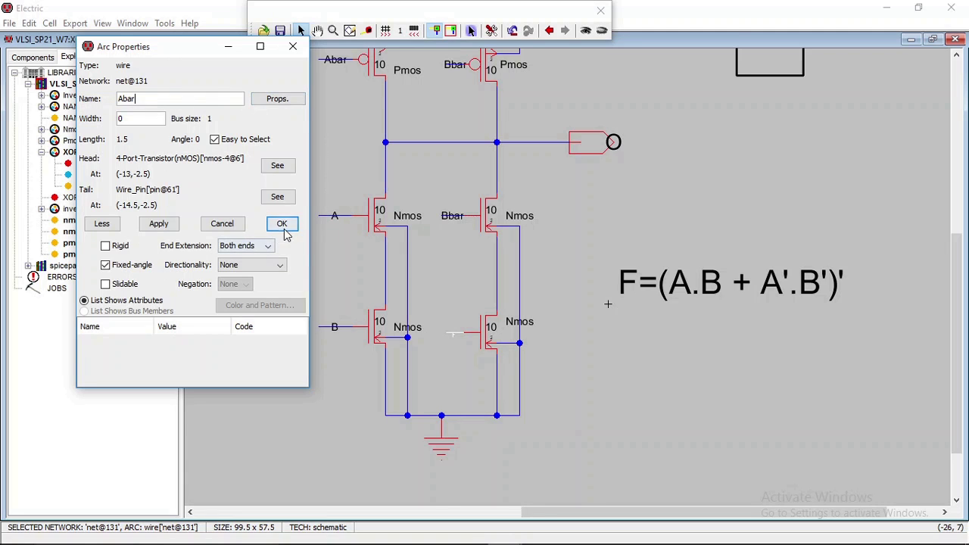
left_click(281, 223)
scroll(509, 220, "down", 2, "ctrl")
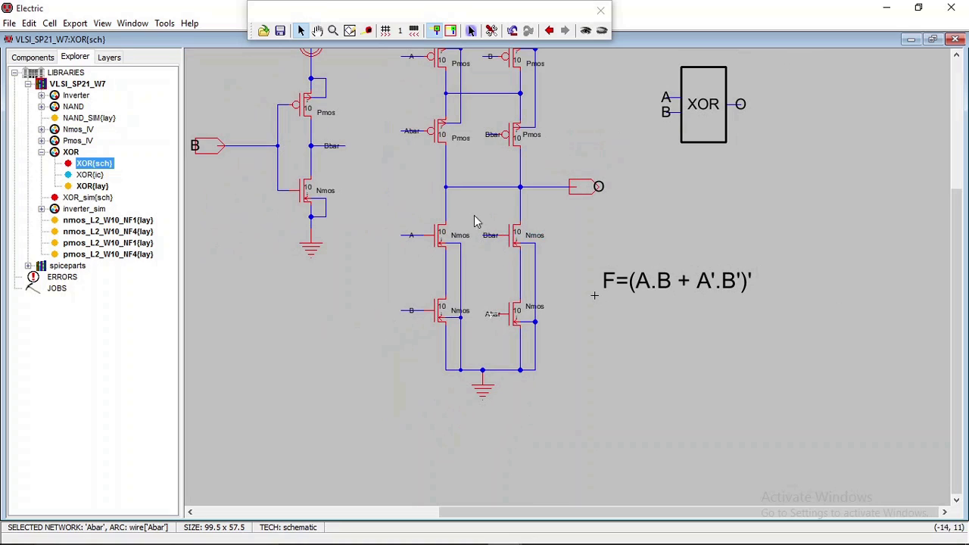
In XOR{lay}, route Metal-1 from the leftmost contact of the four-finger NMOS block up and across all four gates, below the PMOS block.
double_click(85, 186)
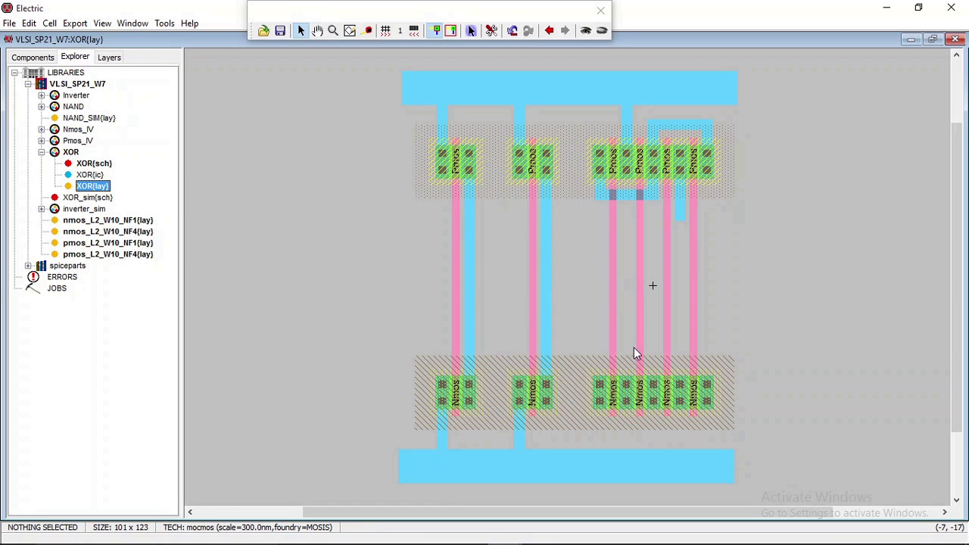
double_click(94, 164)
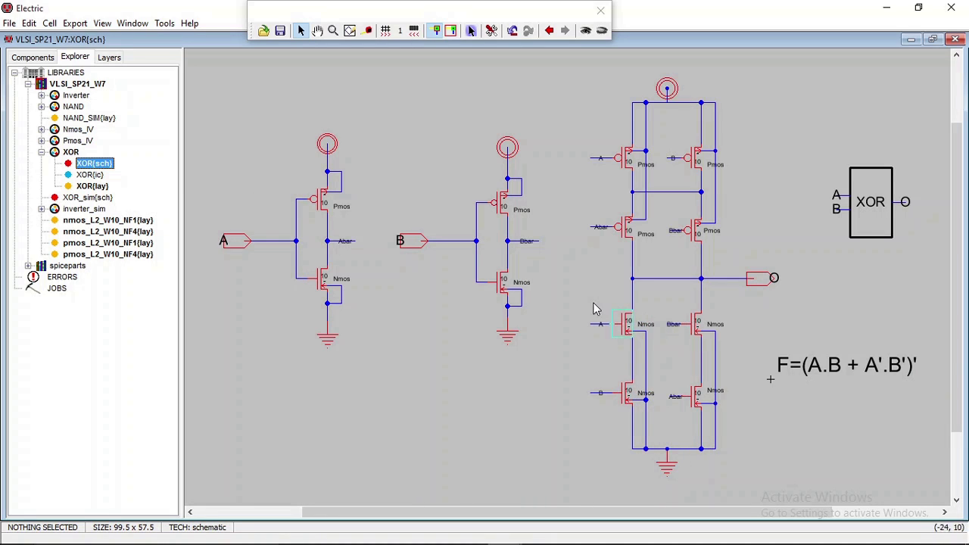
double_click(84, 187)
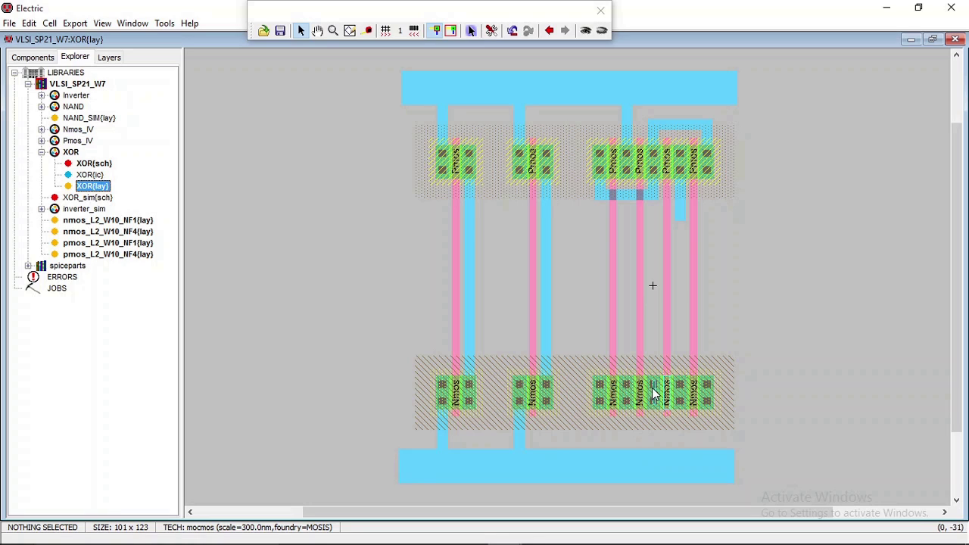
left_click(599, 396)
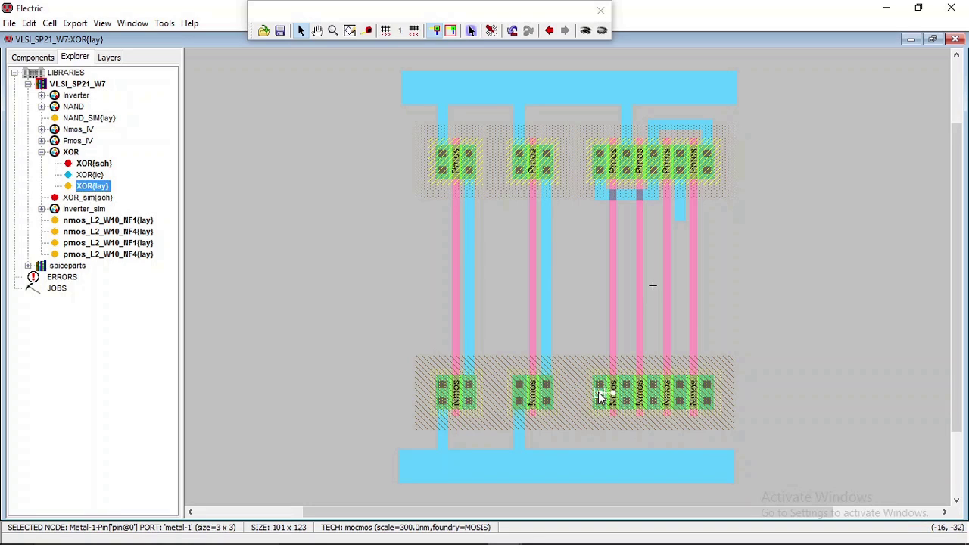
right_click(598, 225)
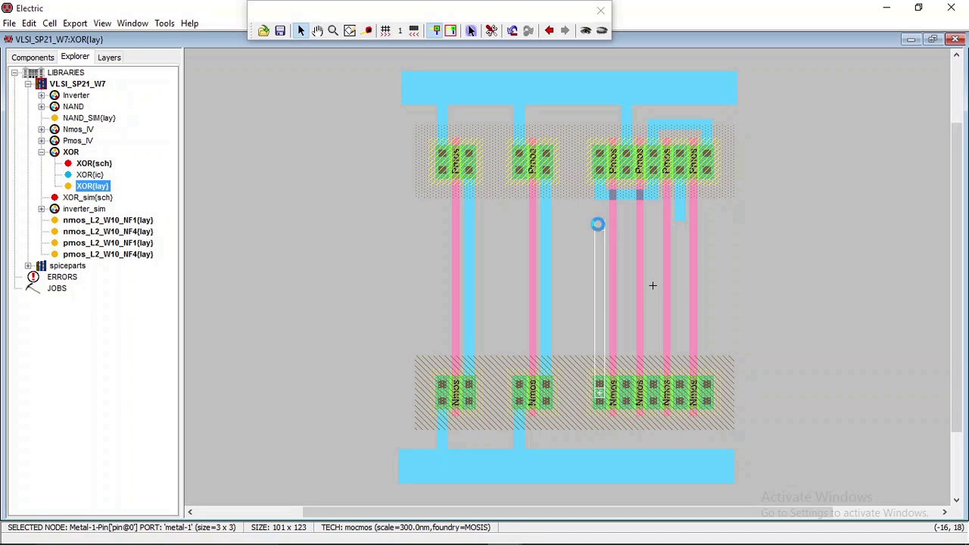
right_click(717, 226)
Connect the Metal-1 output stub of the four-finger PMOS block down to the horizontal Metal-1 line crossing the gates.
left_click(683, 216)
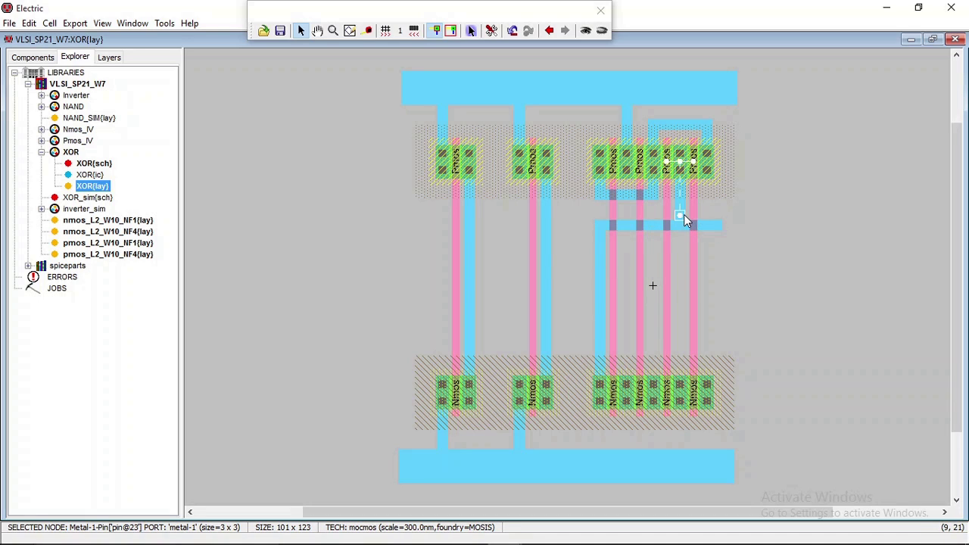
right_click(678, 226)
left_click(730, 217)
left_click(678, 217)
left_click(773, 208)
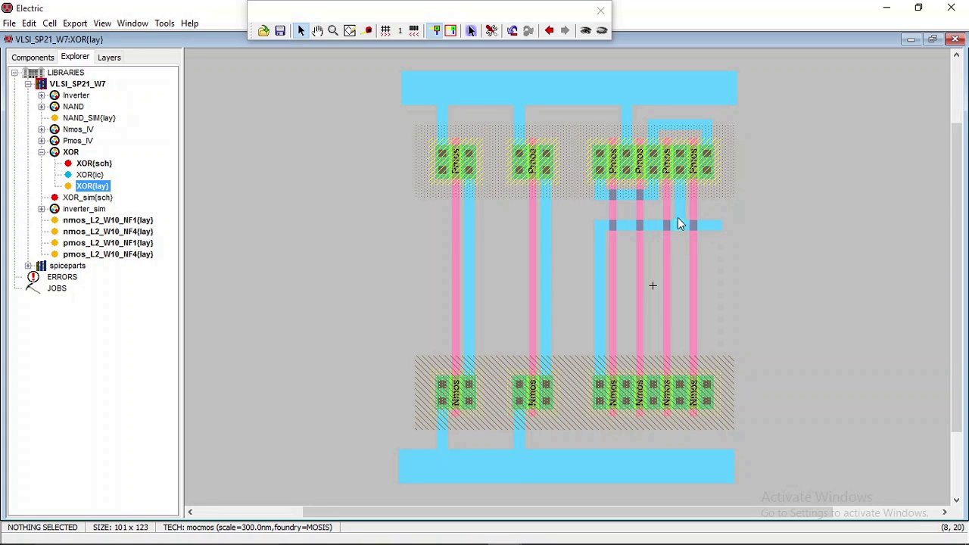
left_click(683, 218)
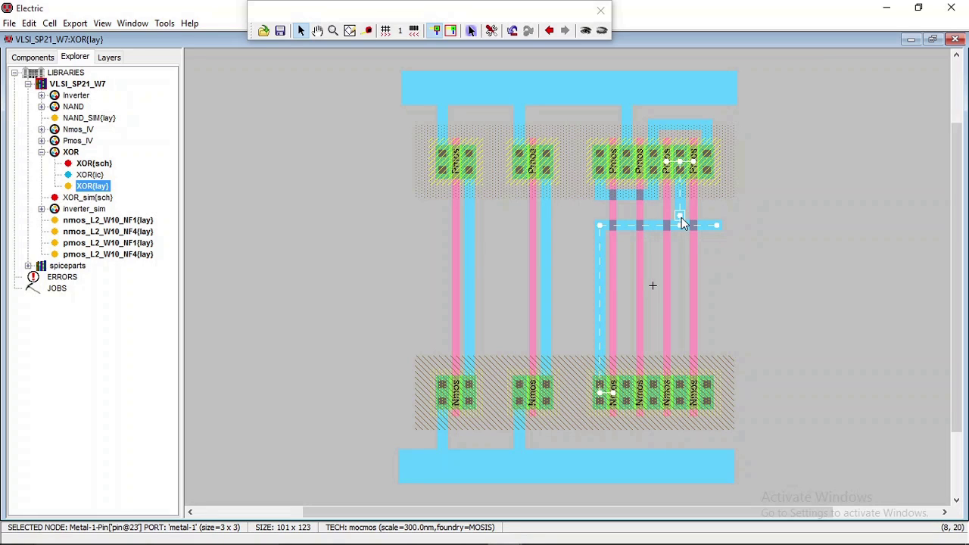
left_click(781, 295)
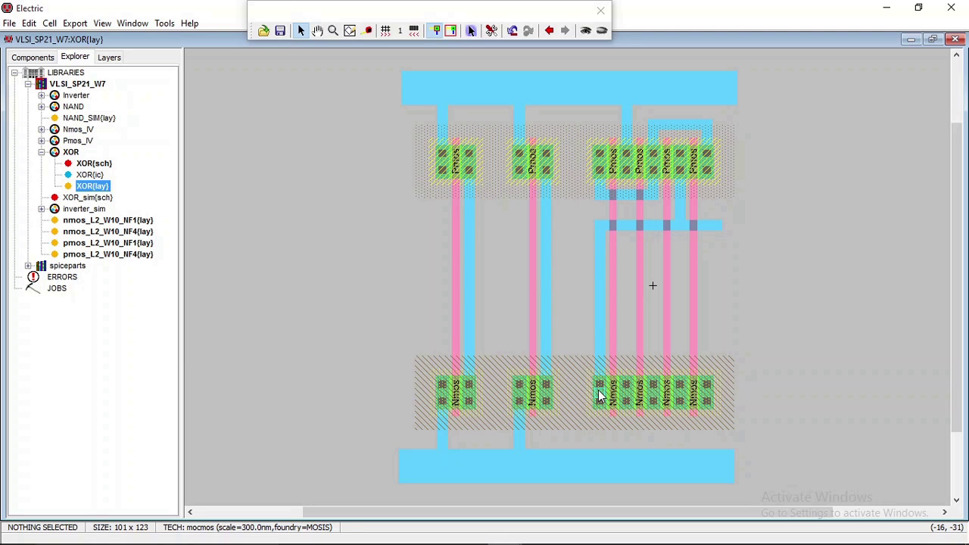
Wire the four-finger NMOS block's middle contact to the bottom Metal-1 rail and its rightmost contact up to the horizontal output line.
left_click(654, 397)
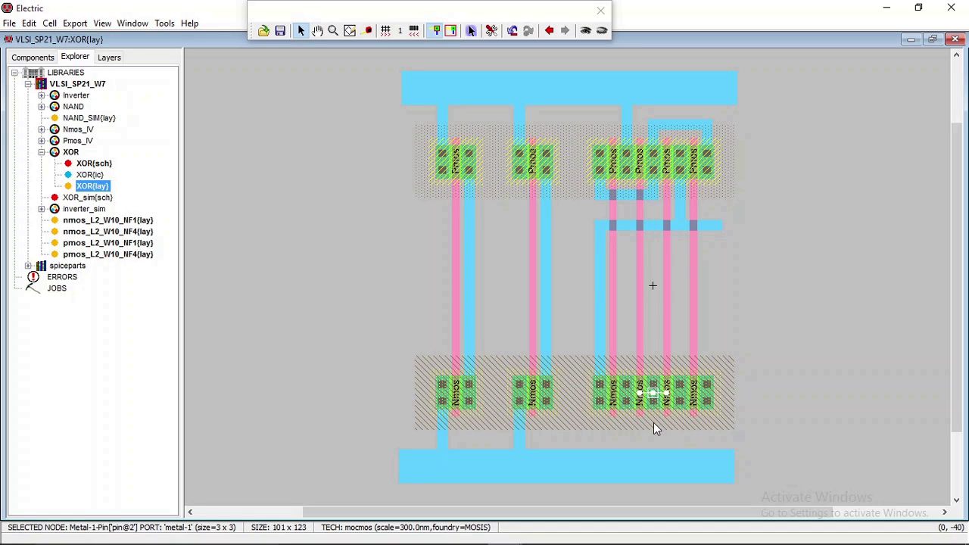
right_click(657, 464)
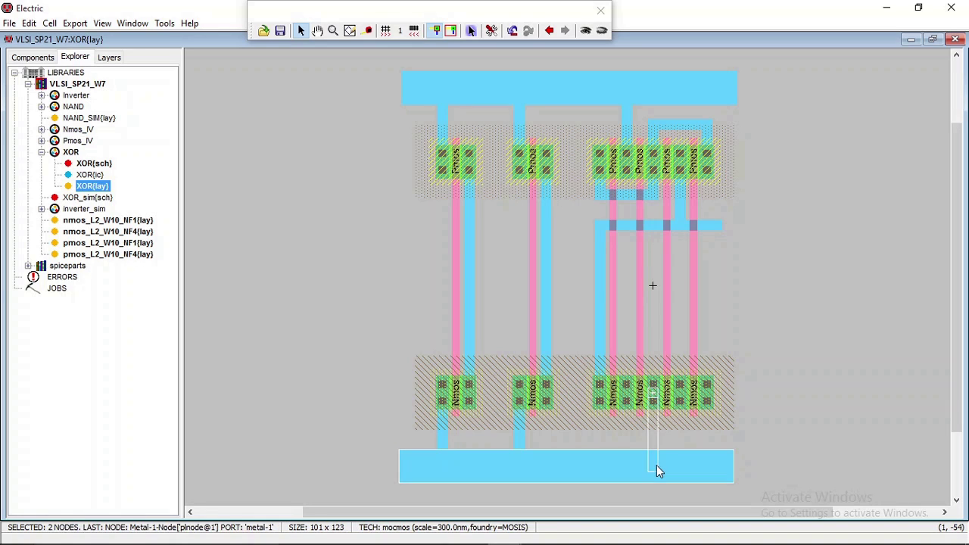
double_click(87, 165)
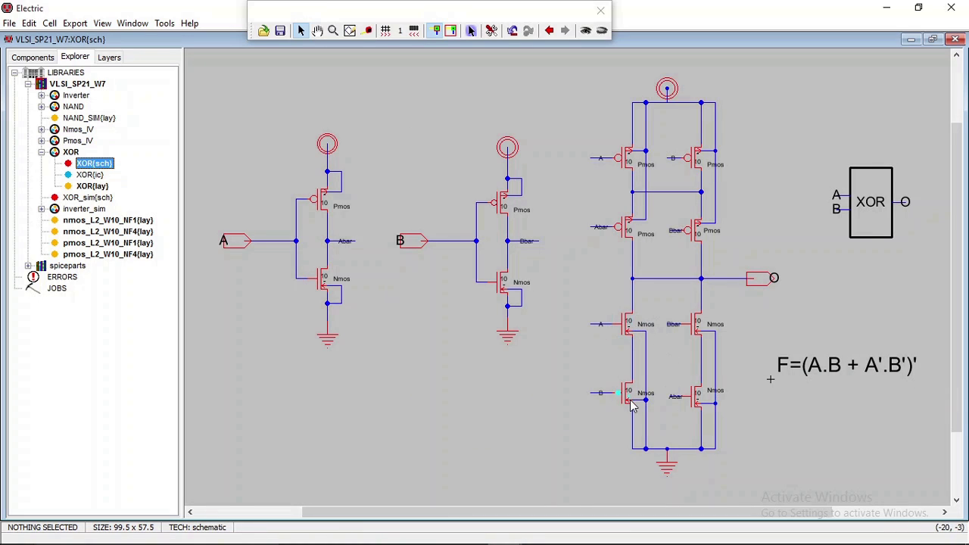
double_click(92, 185)
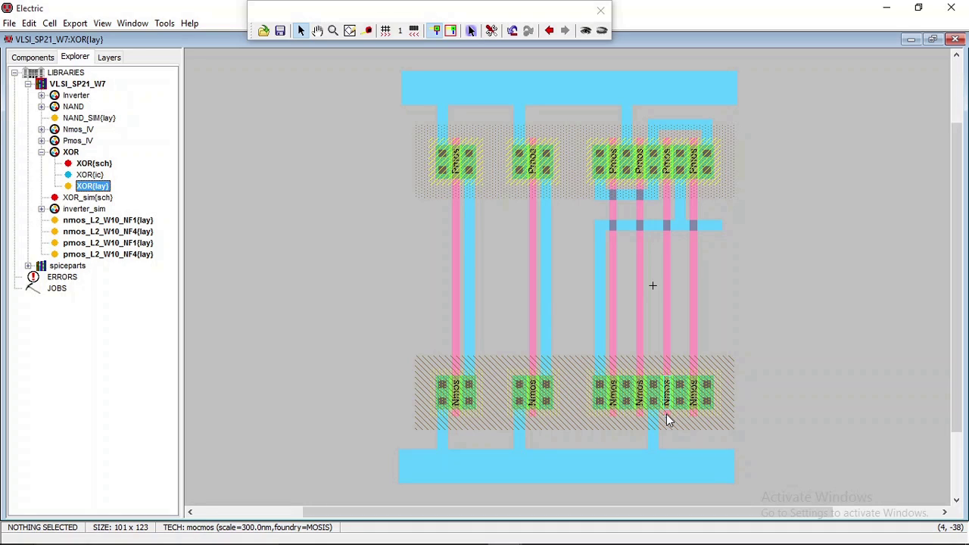
left_click(706, 397)
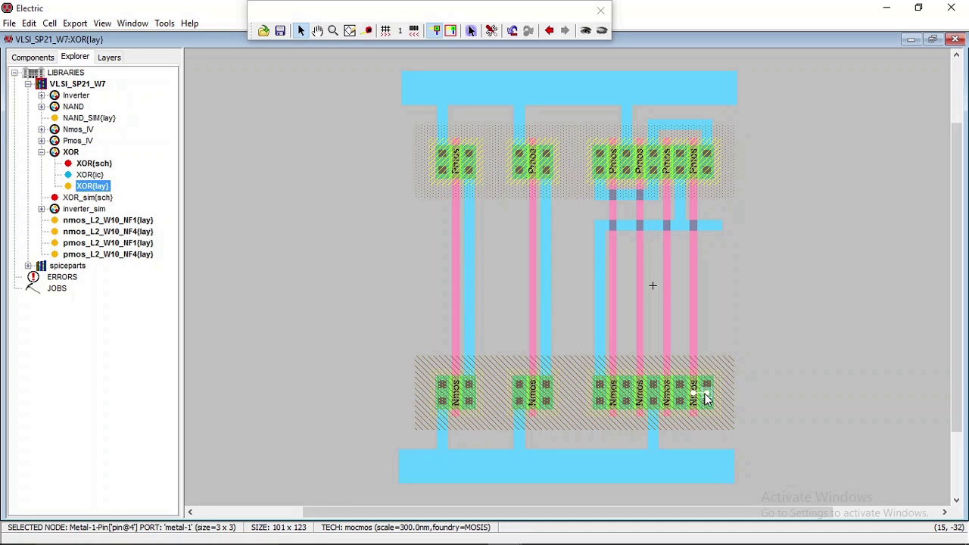
right_click(708, 227)
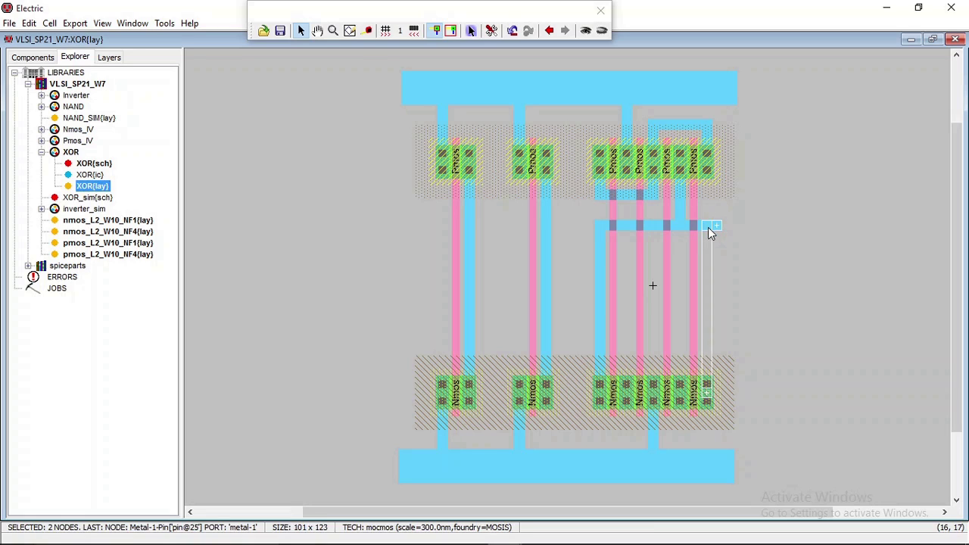
left_click(747, 277)
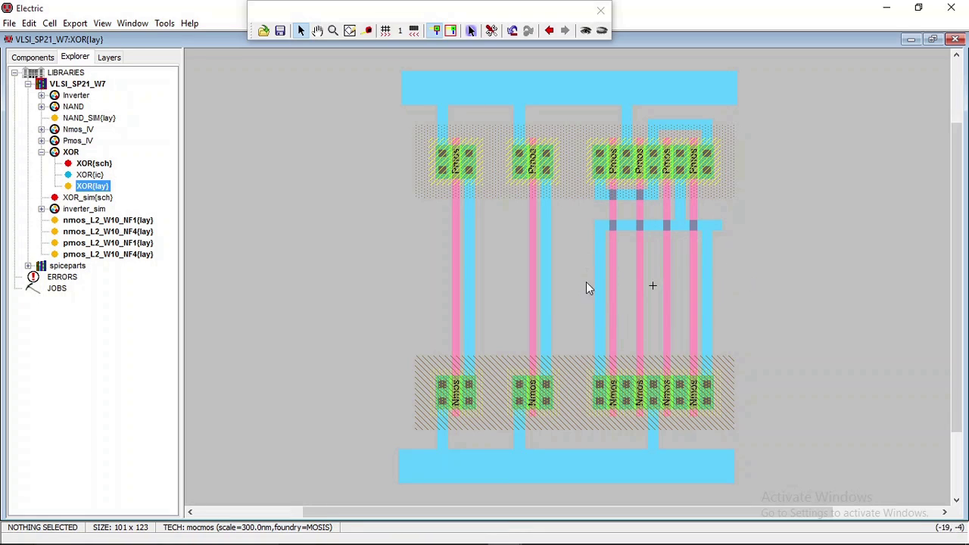
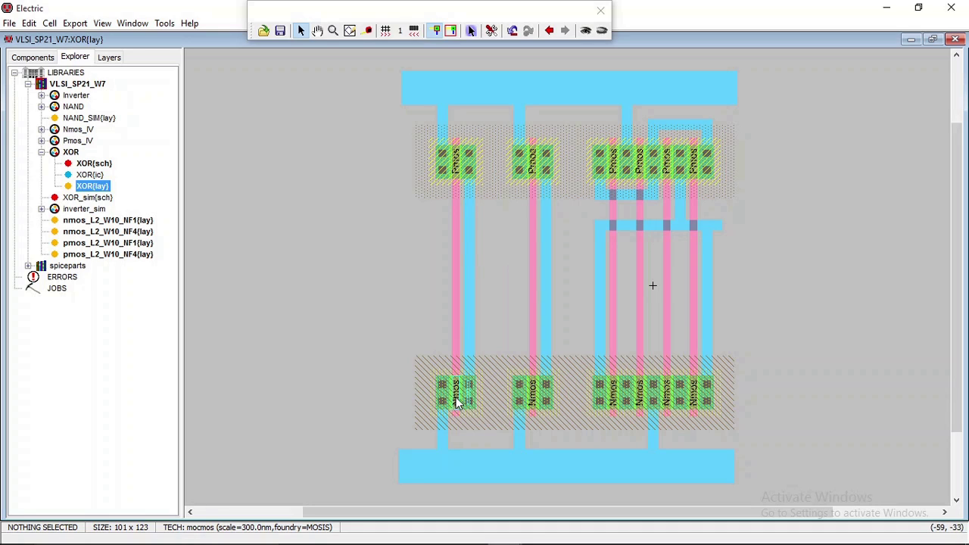
Place a Metal-1 N-well contact on the top rail, in line with the first inverter's PMOS supply wire.
left_click(33, 58)
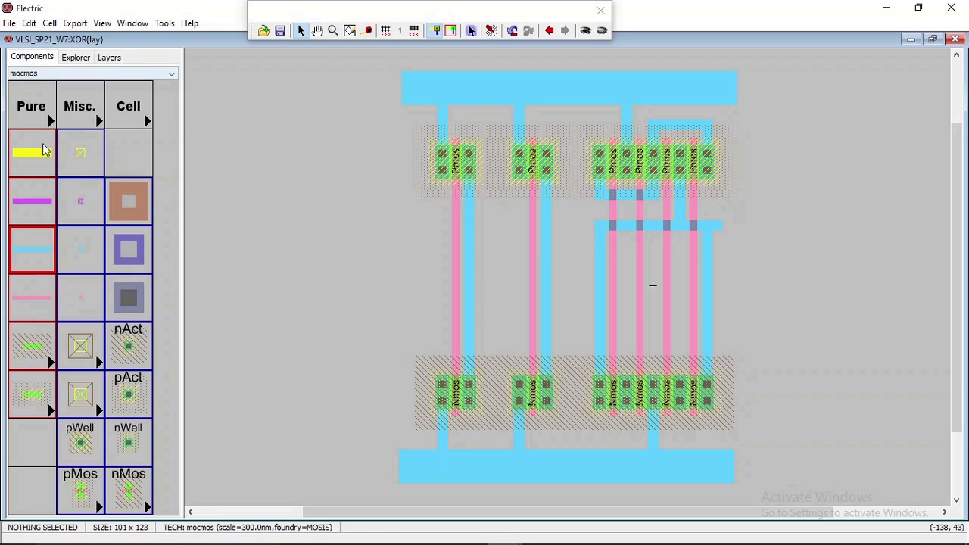
left_click(82, 447)
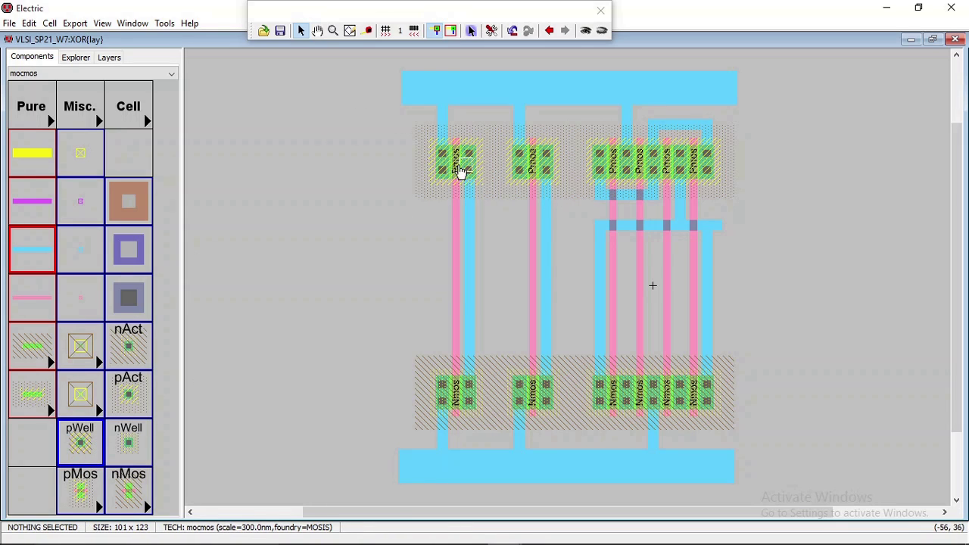
left_click(131, 453)
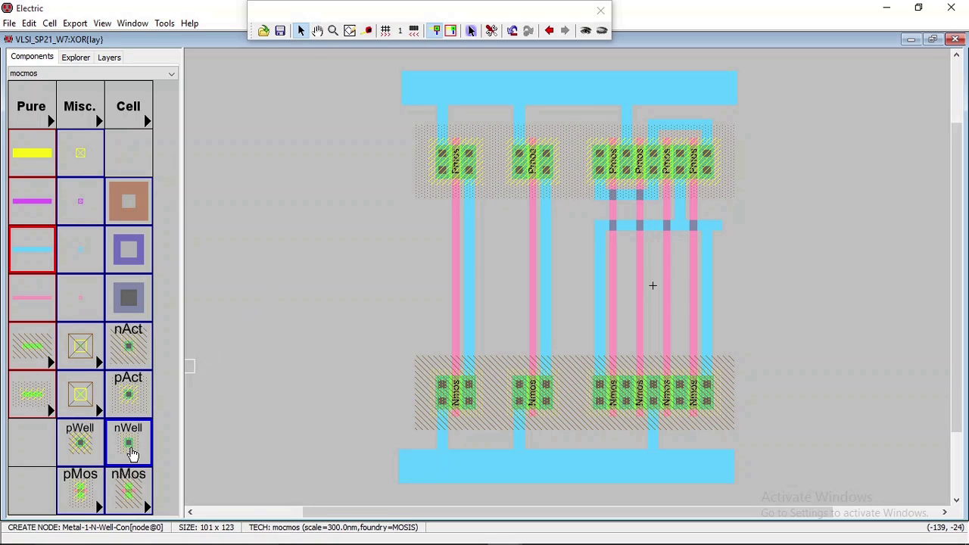
left_click(442, 90)
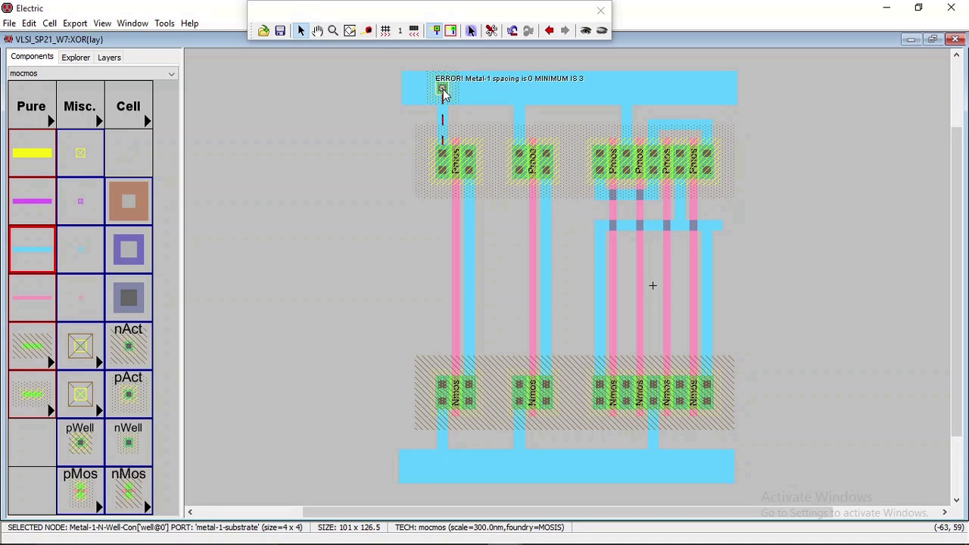
mouse_move(443, 90)
left_mouse_down()
mouse_move(371, 101)
mouse_move(442, 89)
left_mouse_up()
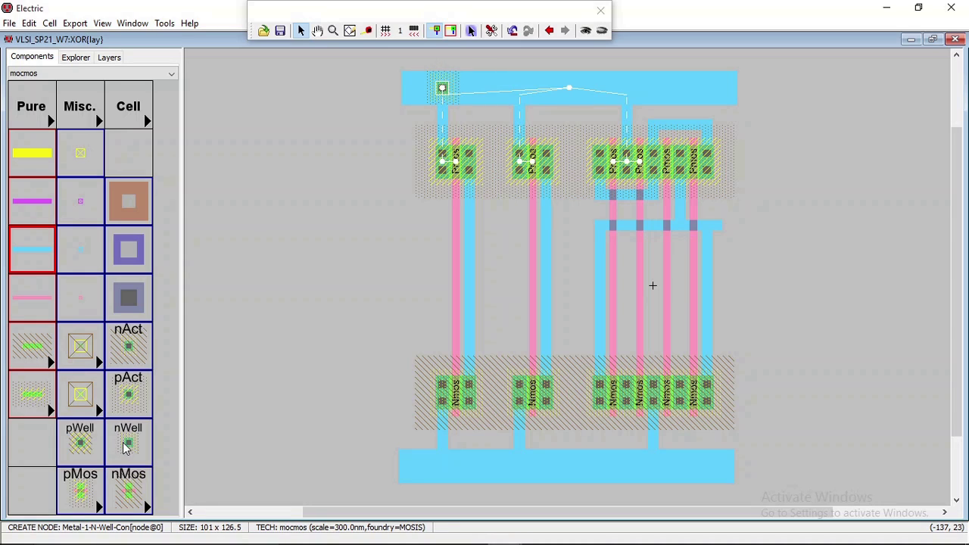
Add two more N-well contacts on the top rail, above the supply wires of the second inverter and the four-finger PMOS block.
left_click(126, 448)
left_click(358, 154)
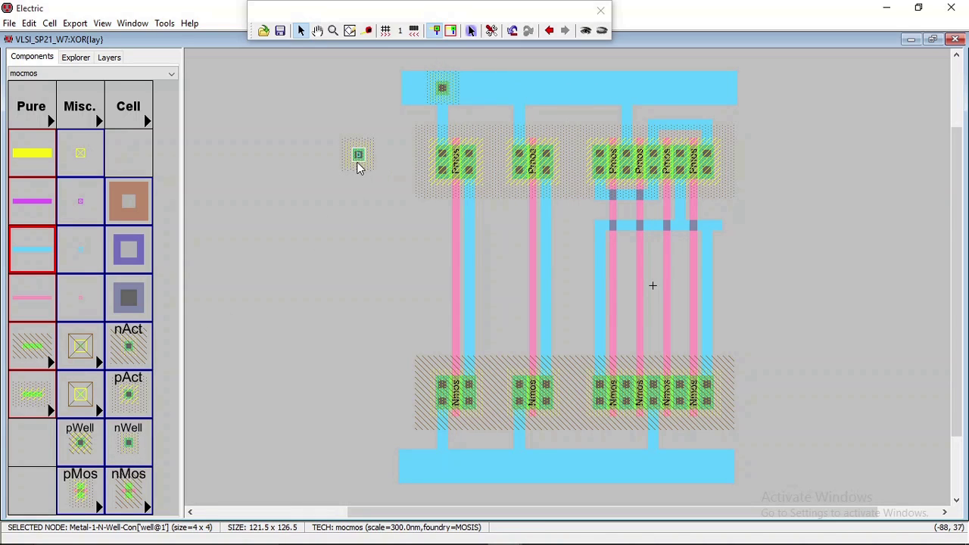
left_click_drag(360, 156, 520, 90)
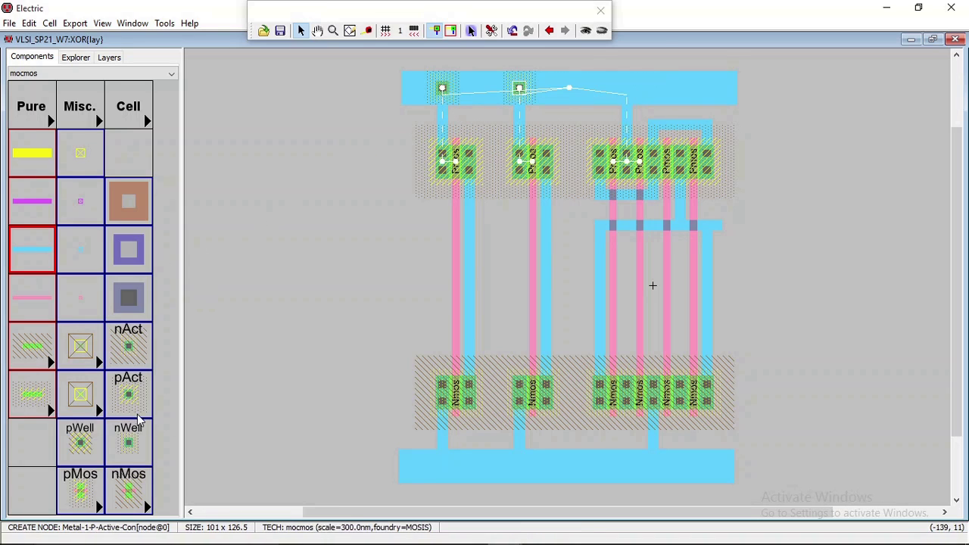
left_click(133, 439)
left_click(369, 214)
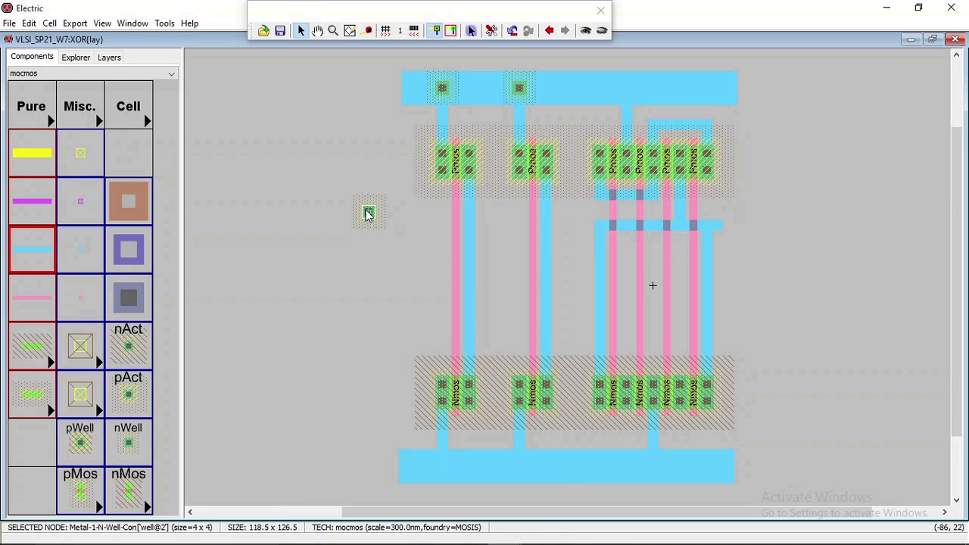
left_click_drag(370, 213, 625, 91)
left_click(797, 145)
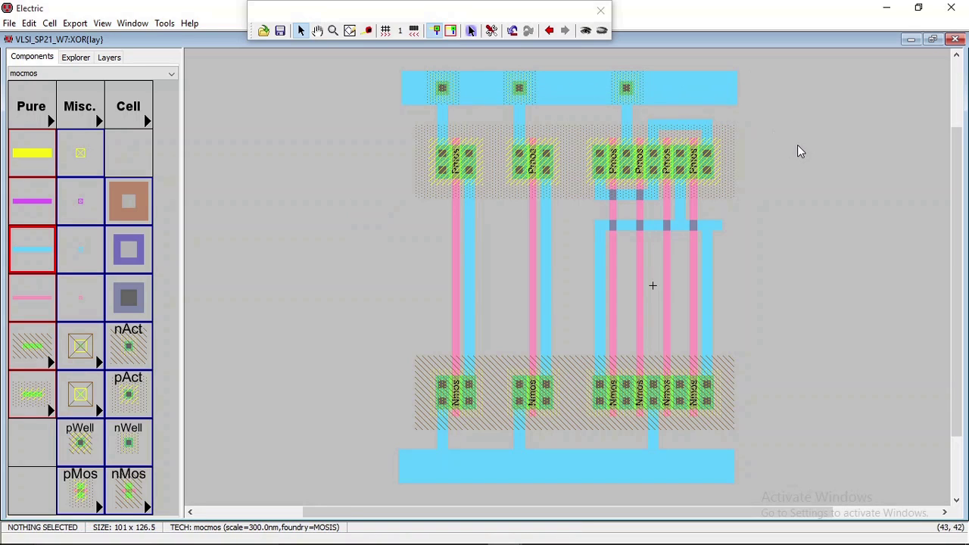
Place a Metal-1 P-well contact on the bottom rail, in line with the first inverter's NMOS ground wire.
left_click(80, 443)
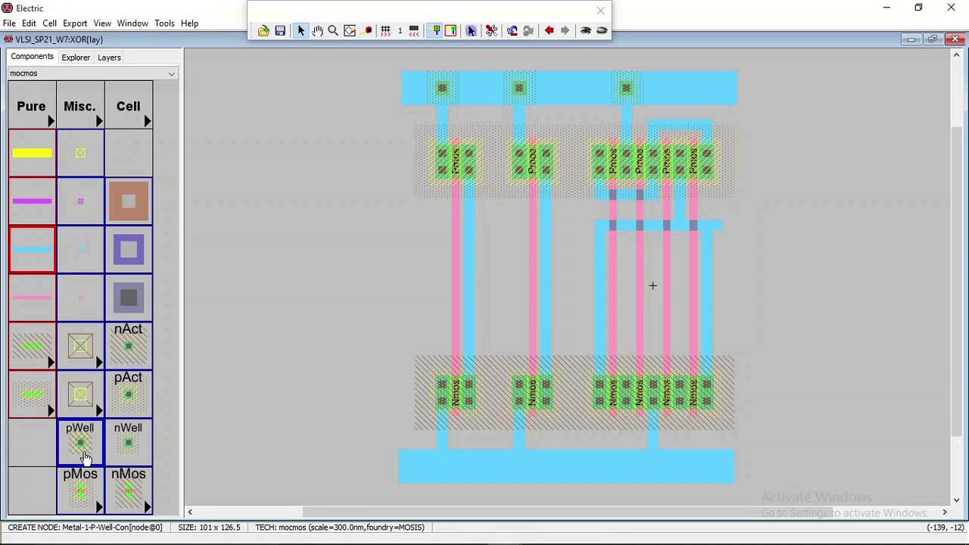
left_click(283, 367)
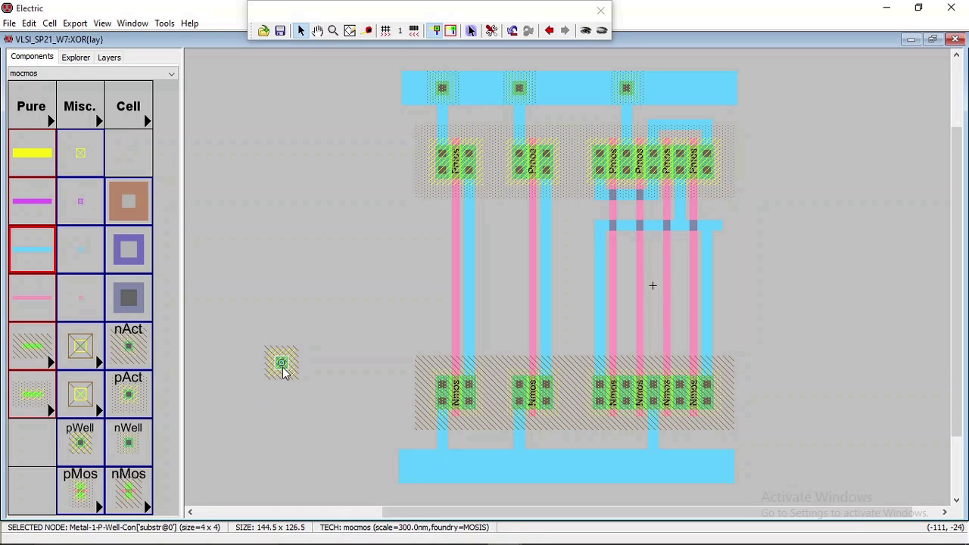
left_click_drag(283, 368, 443, 472)
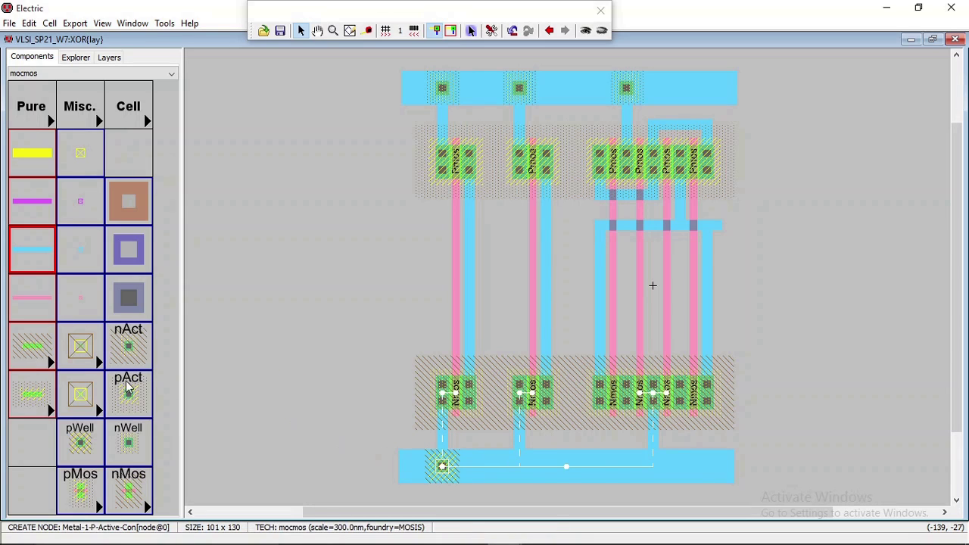
Add two more P-well contacts on the bottom rail, below the ground wires of the second inverter and the four-finger NMOS block.
left_click(80, 439)
left_click(288, 387)
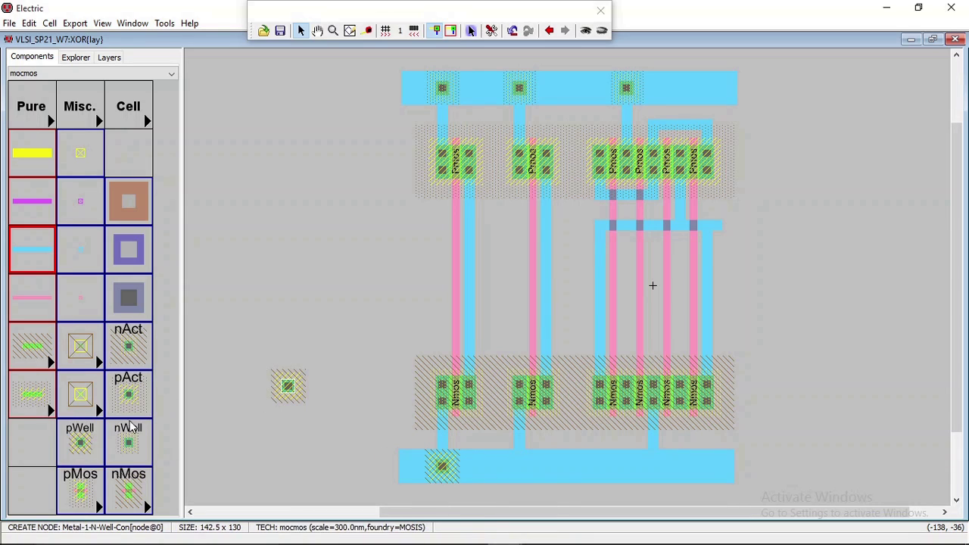
left_click(81, 445)
left_click(284, 451)
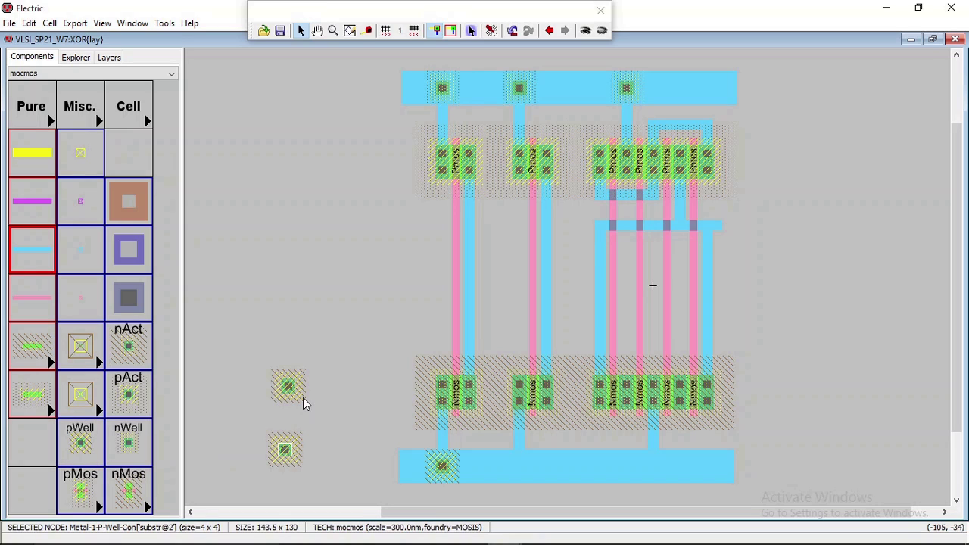
left_click_drag(294, 390, 519, 467)
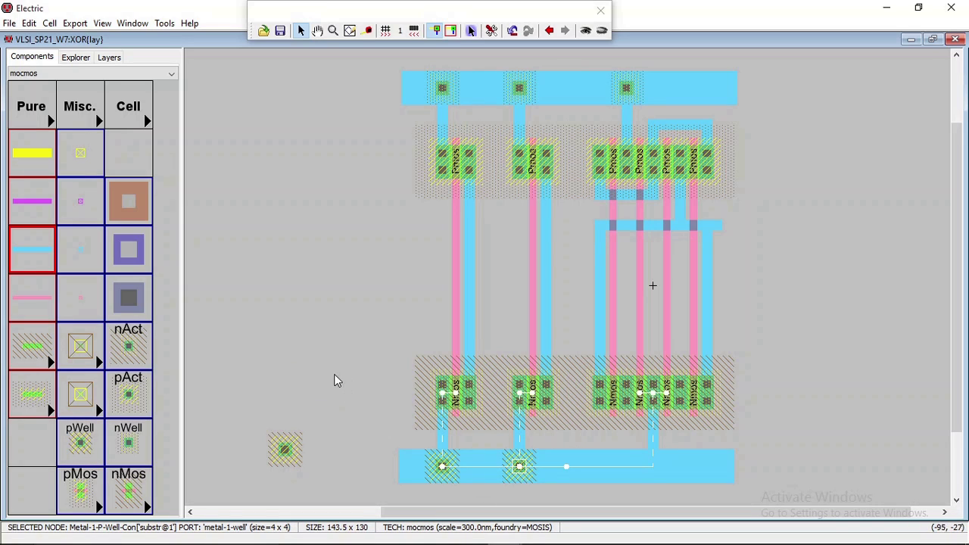
left_click_drag(288, 452, 651, 466)
left_click(843, 366)
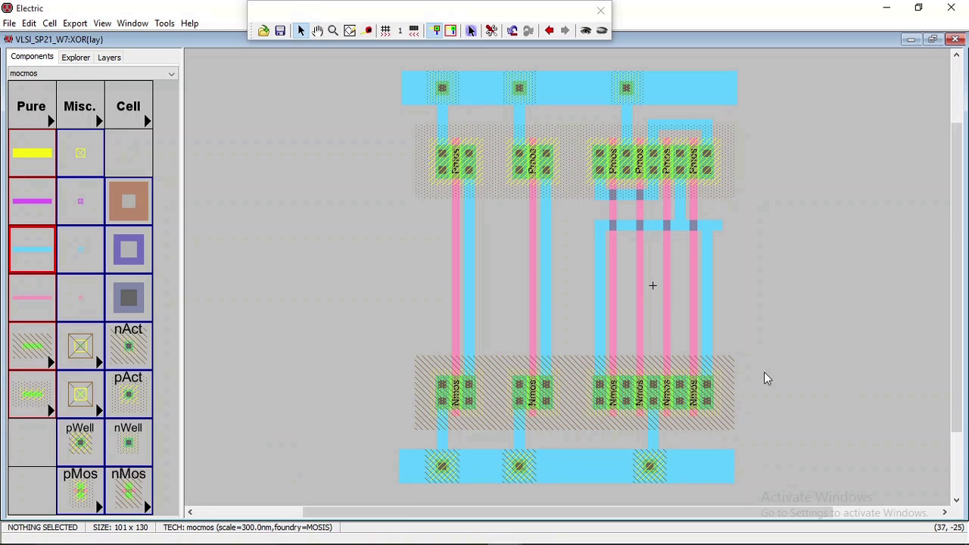
Shift the bottom Metal-1 rail slightly to the right so it lines up with the top rail.
key("ctrl+9")
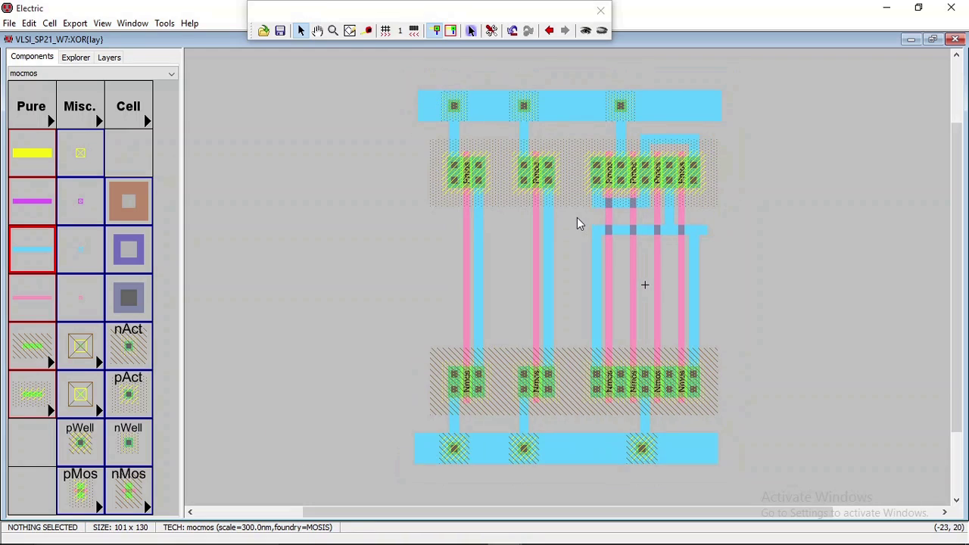
left_click_drag(698, 445, 708, 448)
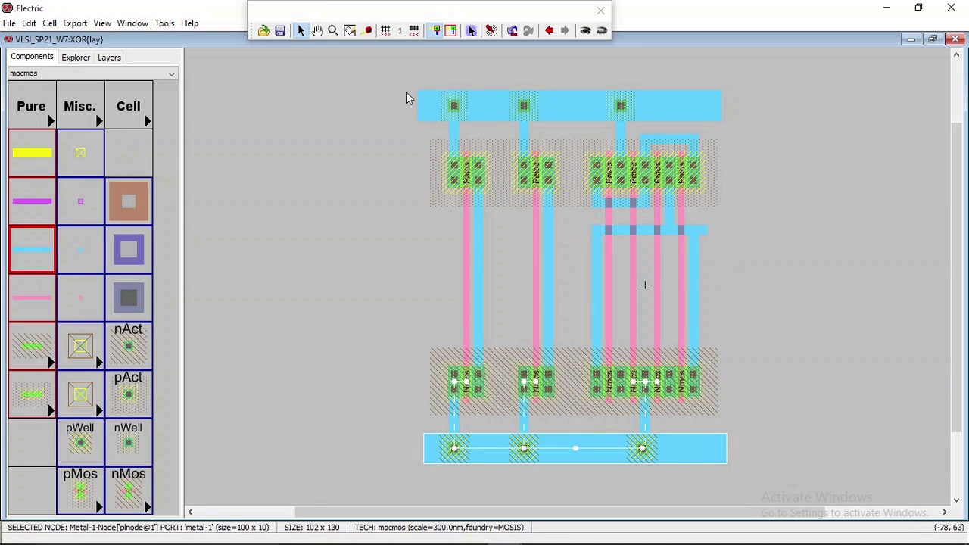
left_click(409, 93)
Select the whole XOR layout, run the DRC check on it, and dismiss the result.
left_click_drag(437, 98, 765, 474)
left_click(164, 23)
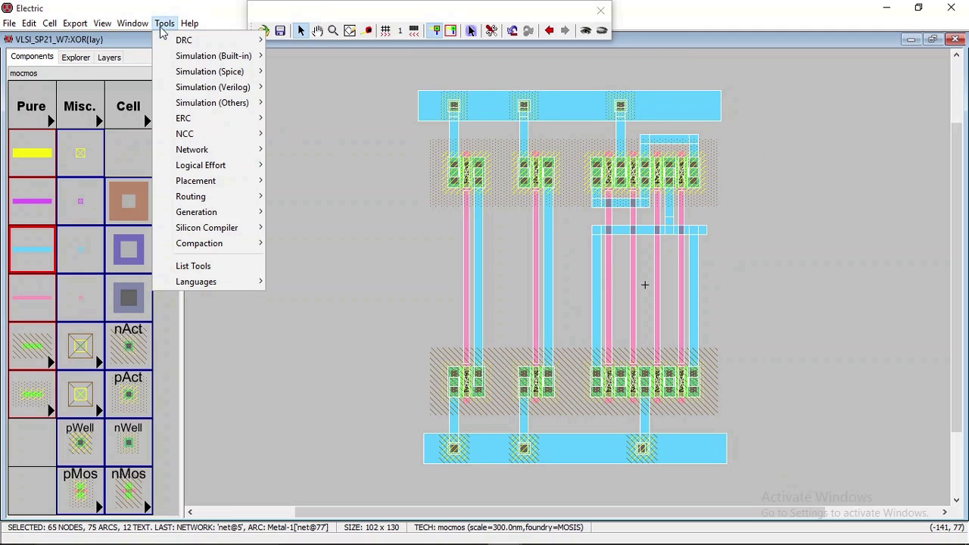
mouse_move(242, 40)
left_click(303, 40)
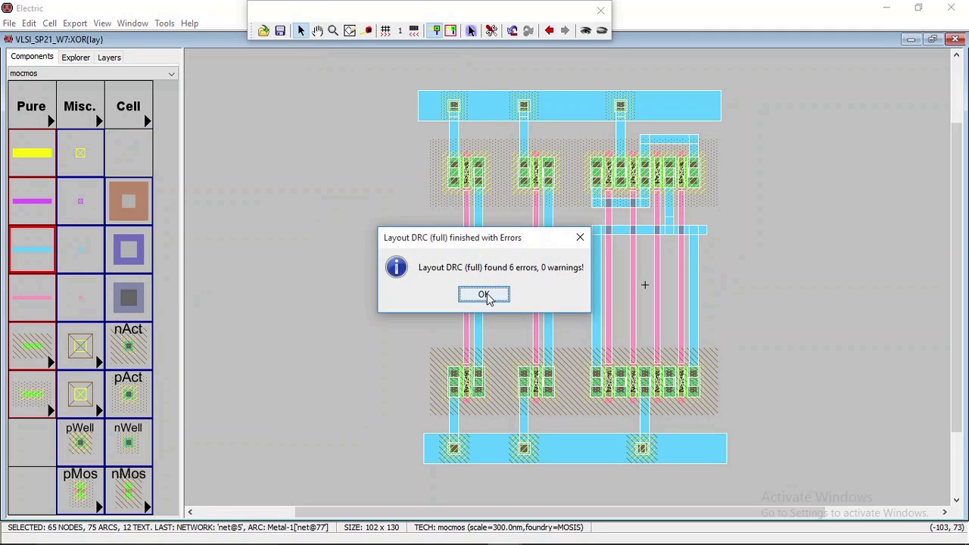
left_click(494, 294)
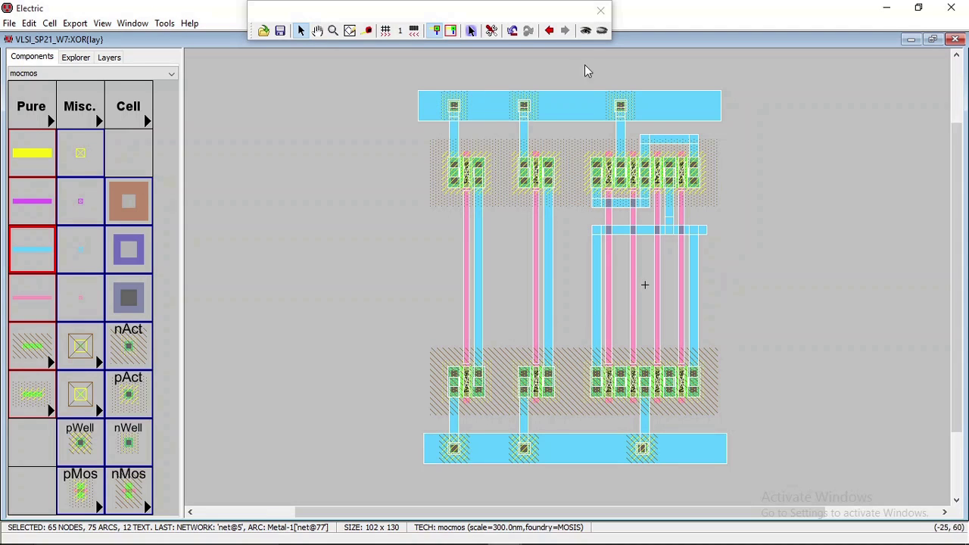
left_click(366, 189)
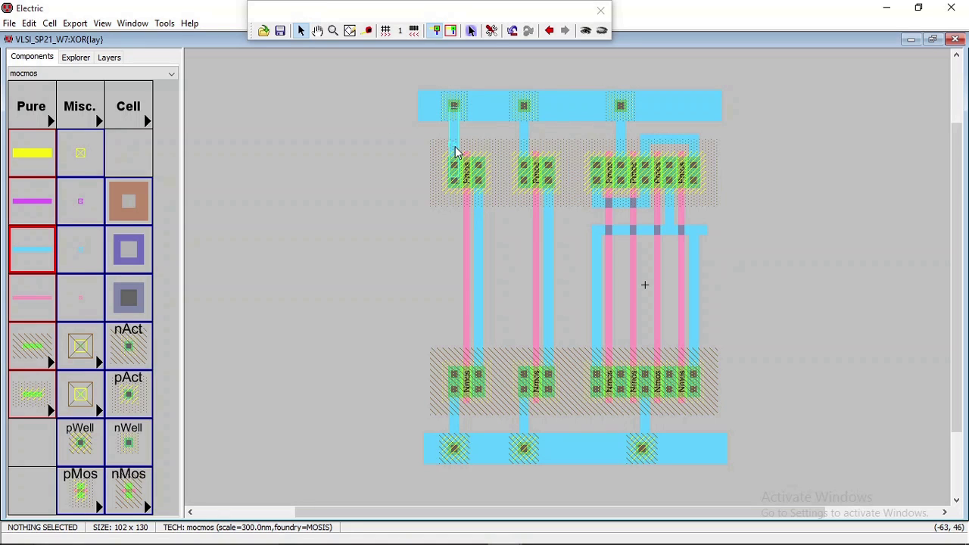
Place a pure-layer N-Well node in the empty area left of the top Metal-1 rail.
scroll(465, 147, "up", 6, "ctrl")
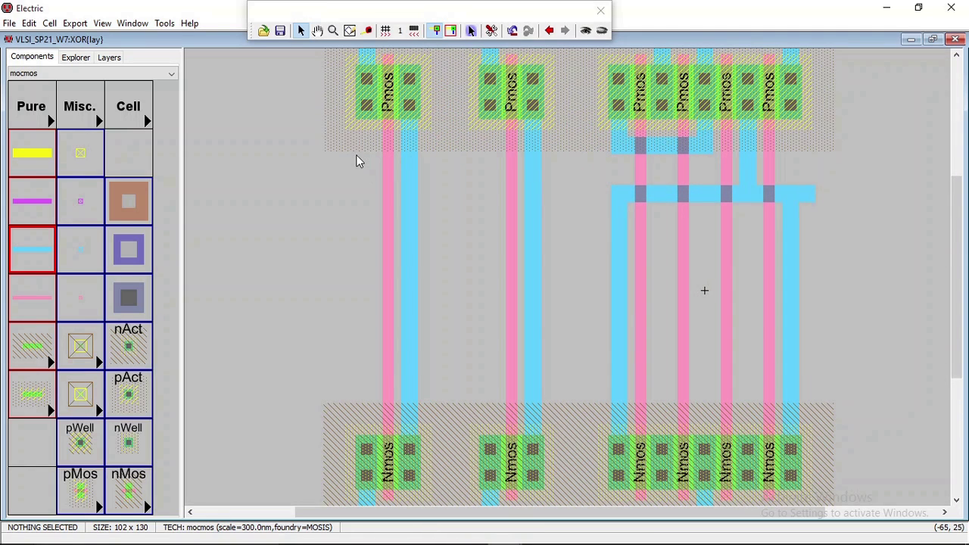
scroll(356, 156, "up", 3)
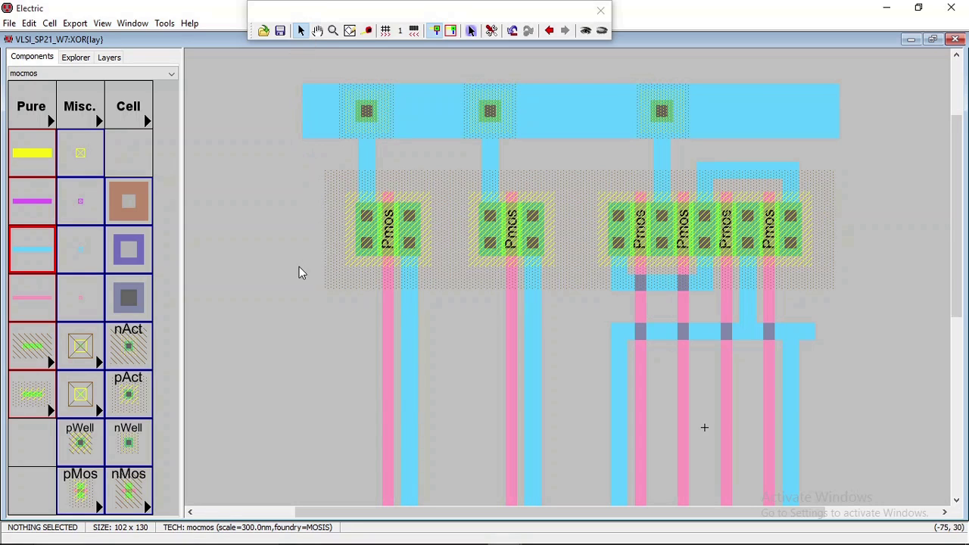
scroll(661, 67, "down", 3, "ctrl")
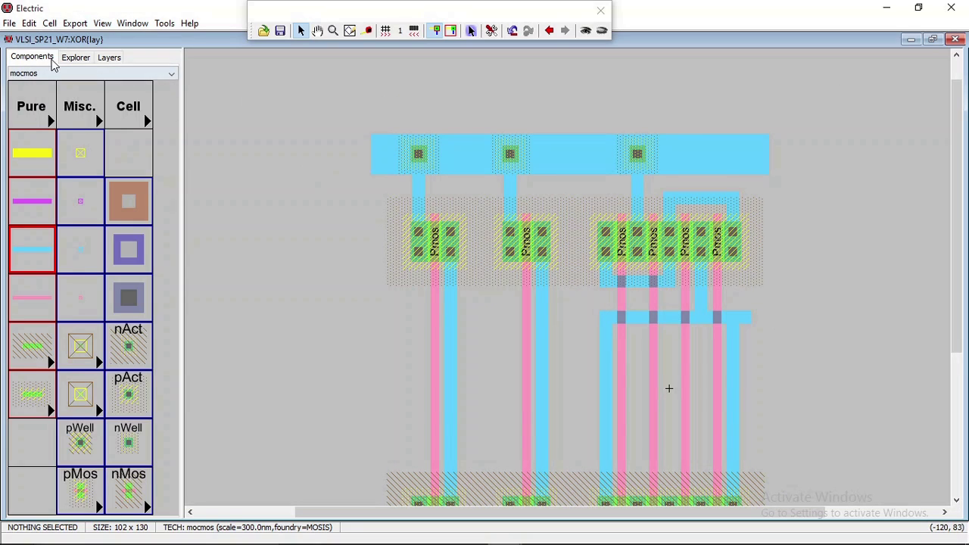
left_click(33, 117)
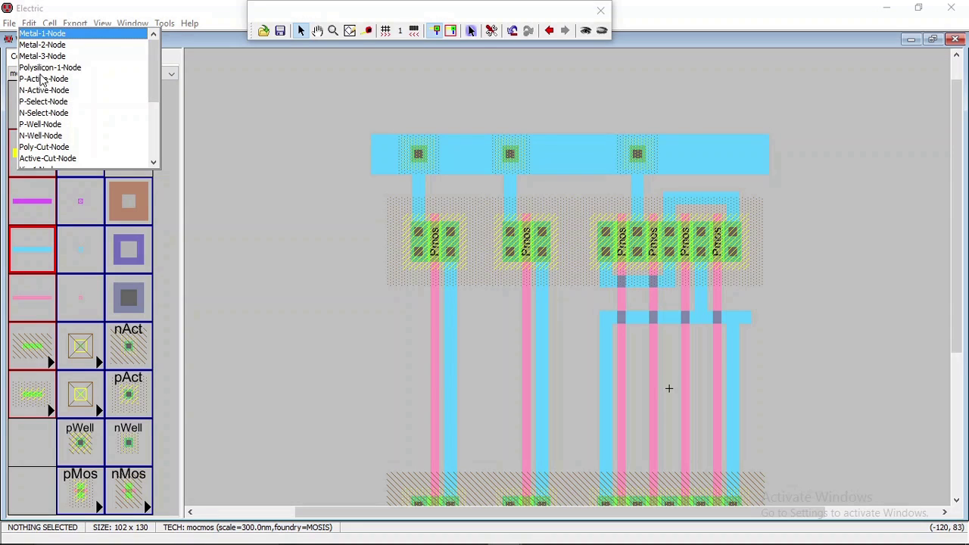
left_click(44, 136)
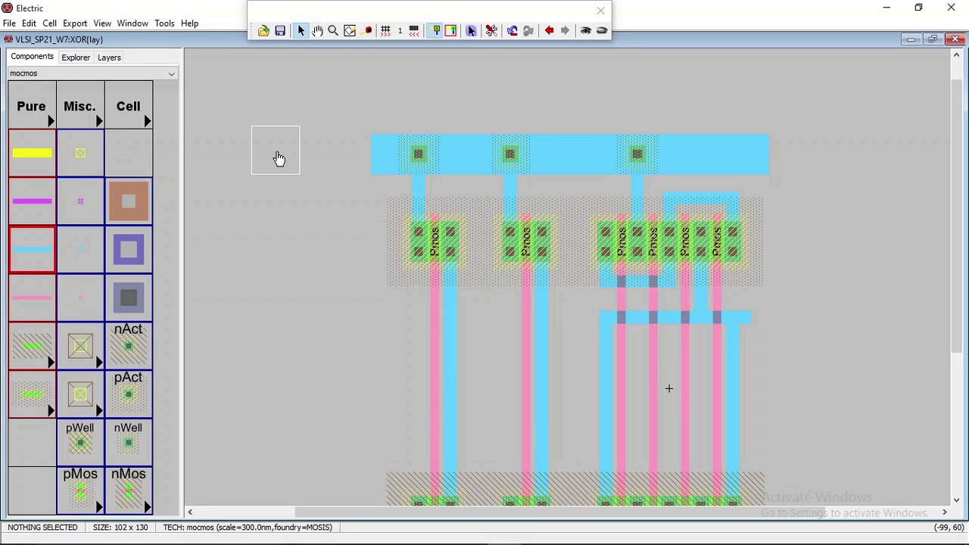
left_click(279, 157)
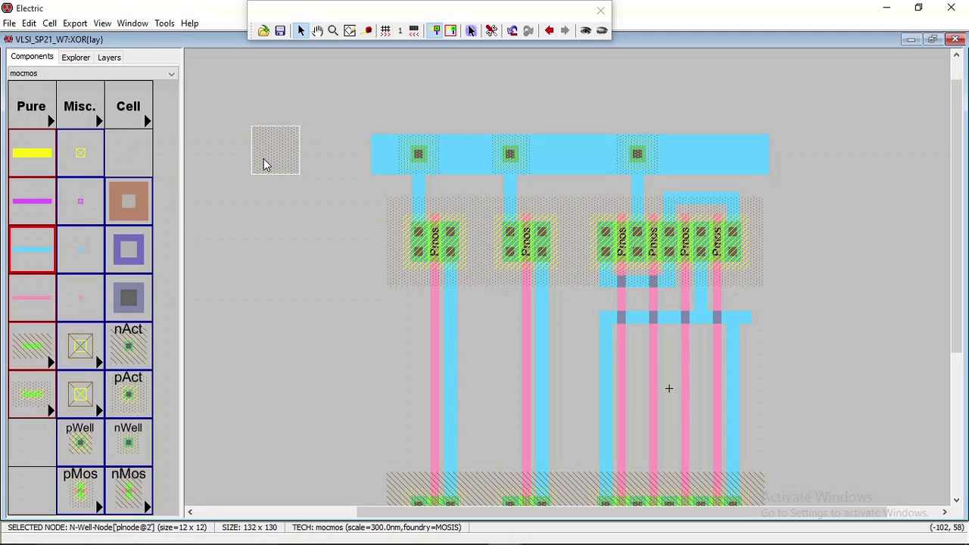
Set the N-Well node's X size to 100 and Y size to 35, and make it easy to select.
double_click(265, 165)
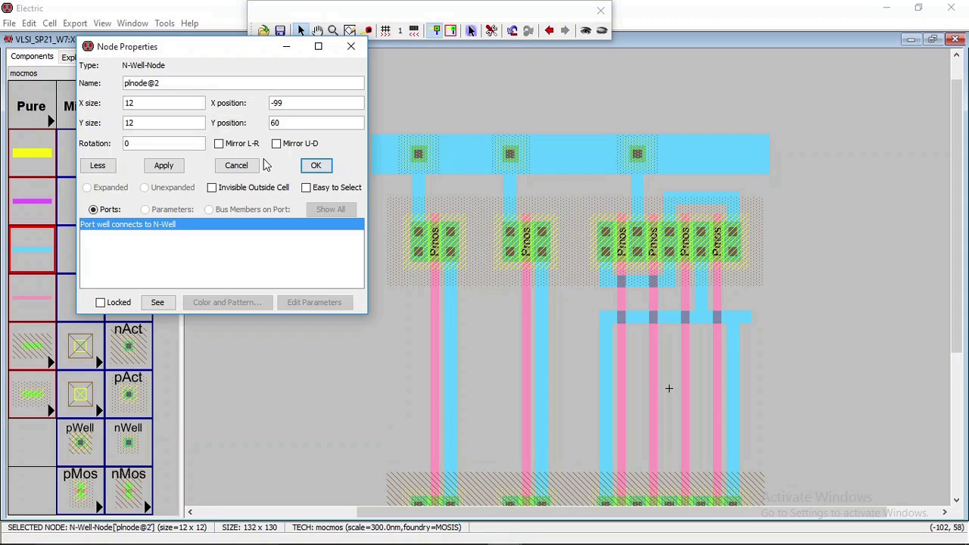
left_click(350, 46)
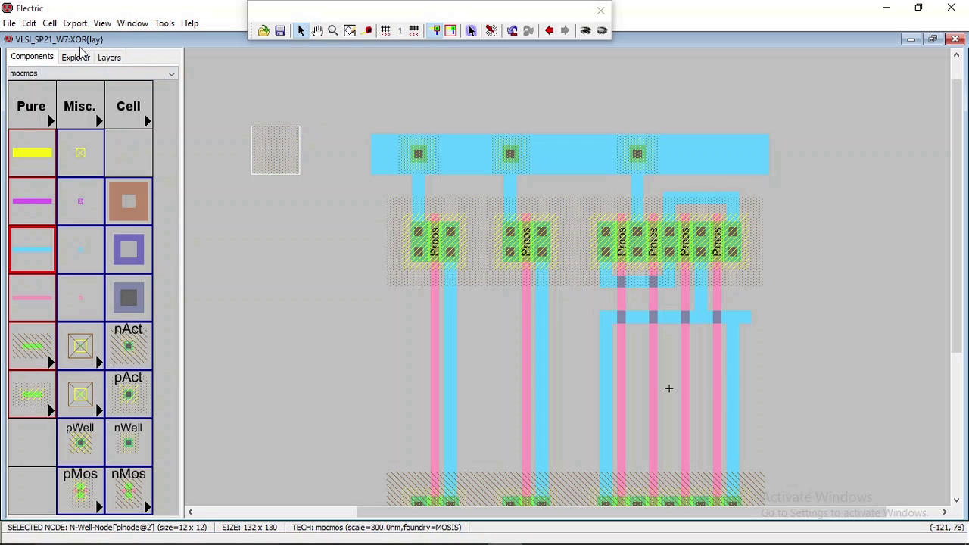
left_click(29, 22)
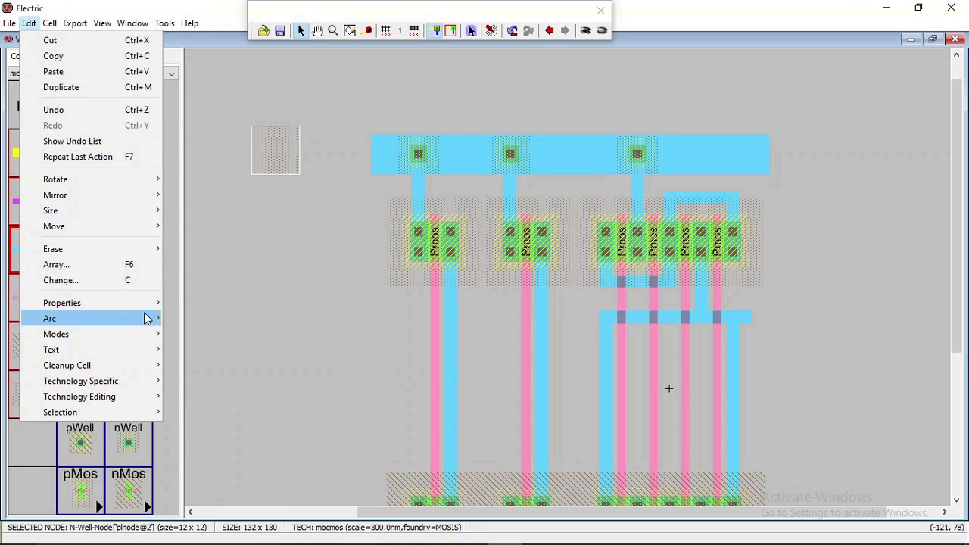
mouse_move(135, 304)
left_click(186, 302)
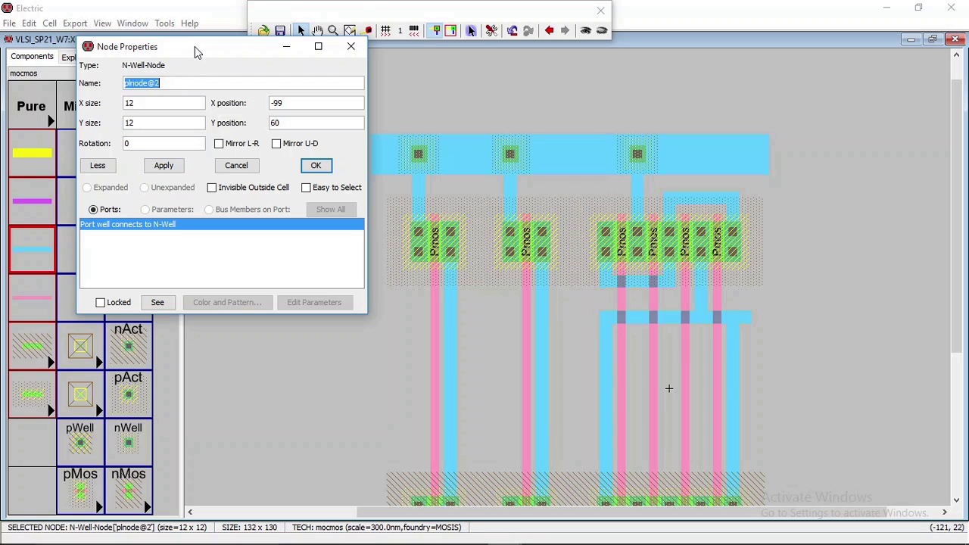
left_click_drag(194, 47, 212, 278)
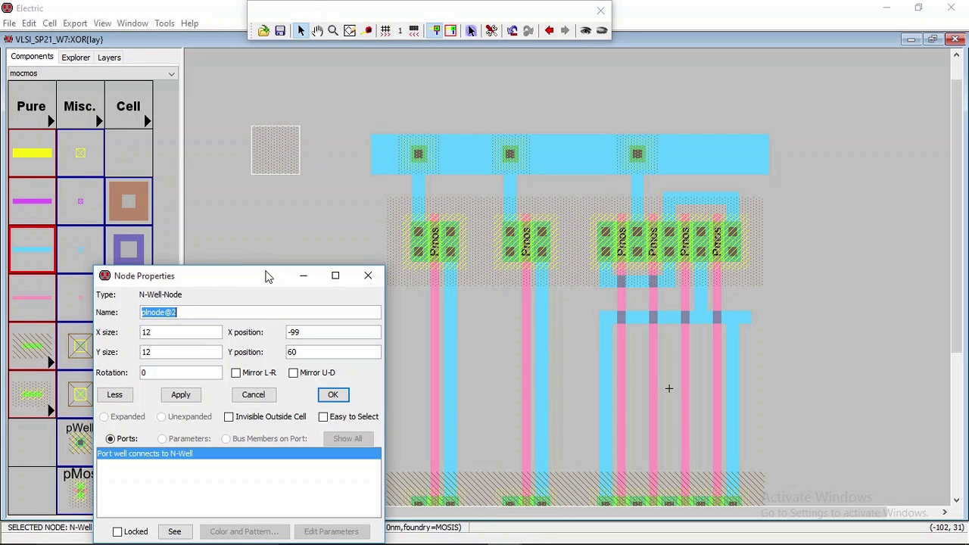
left_click_drag(267, 282, 740, 78)
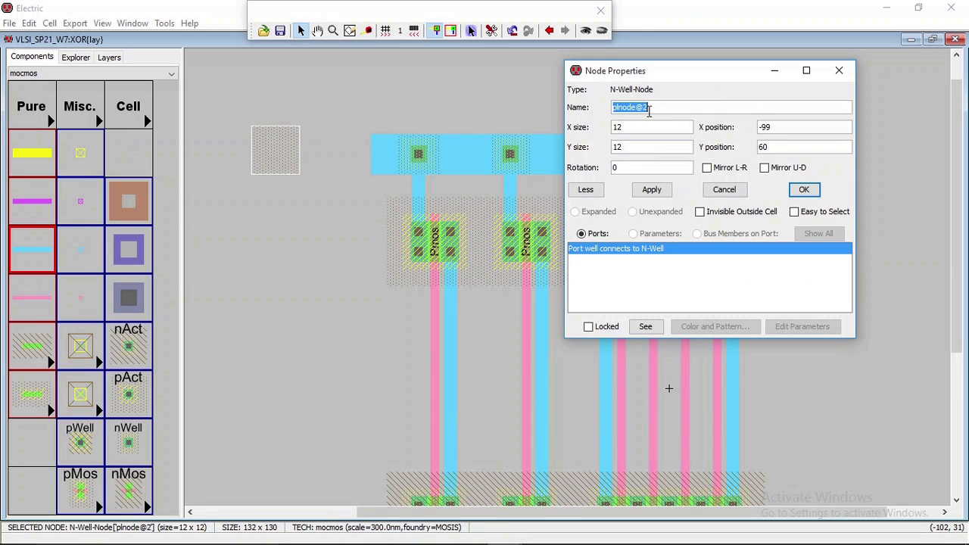
left_click(638, 129)
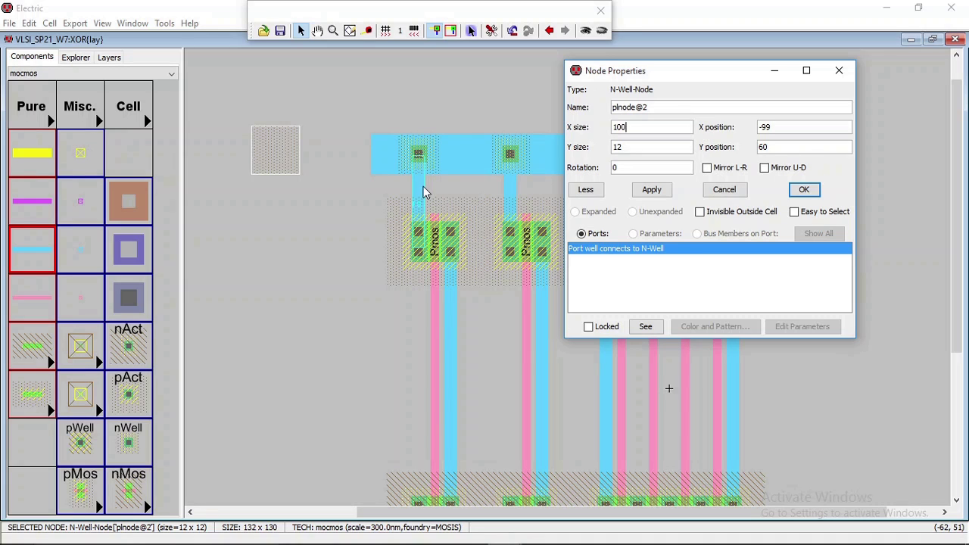
left_click_drag(632, 147, 590, 152)
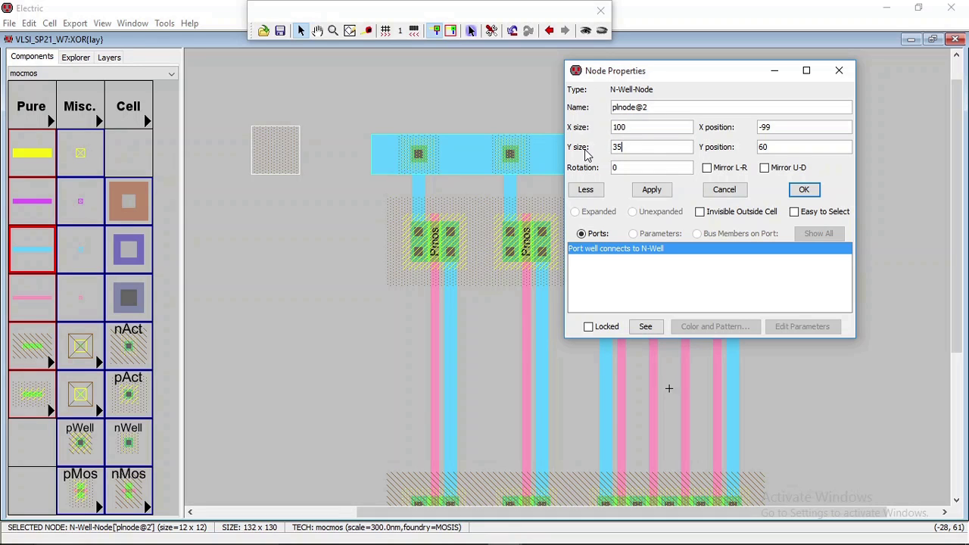
left_click(652, 192)
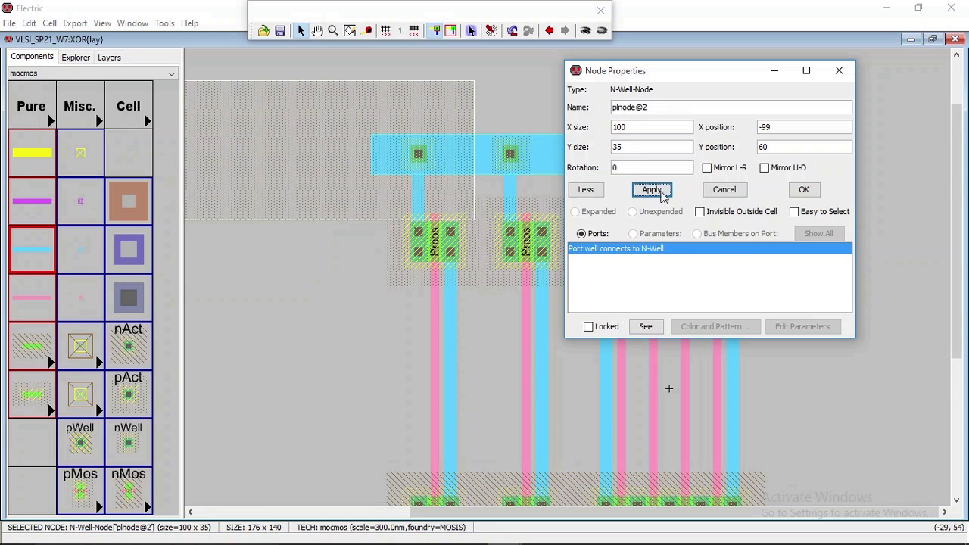
left_click(795, 213)
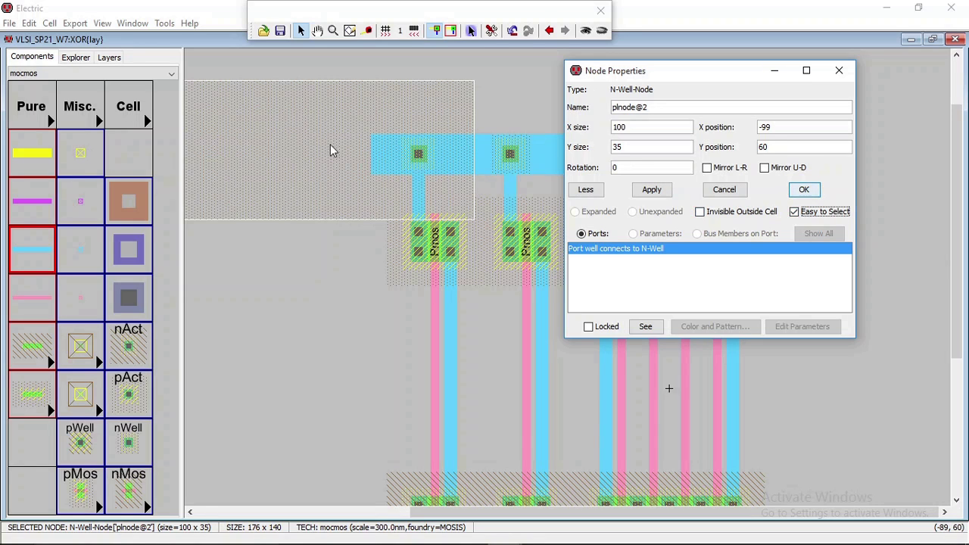
key("Return")
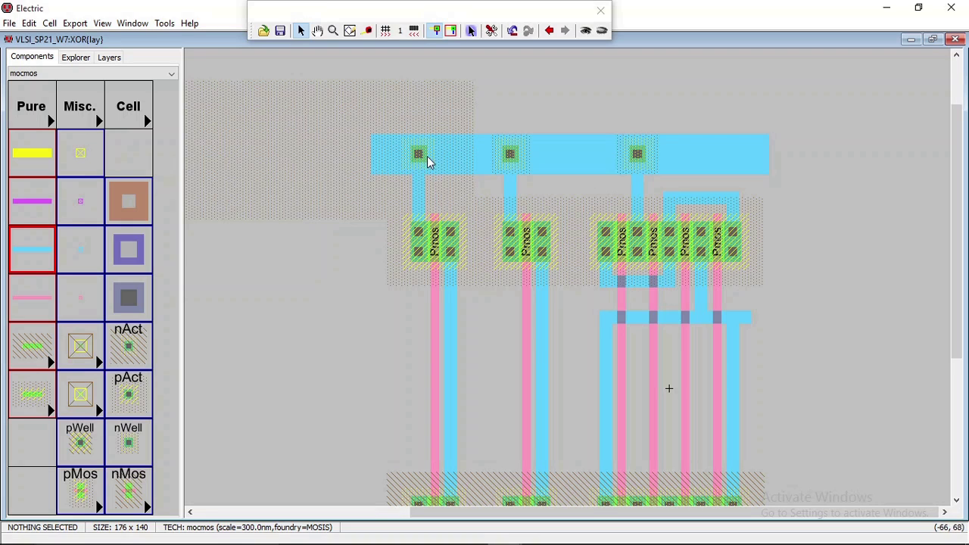
Undo the last resize of the N-Well node.
mouse_move(515, 537)
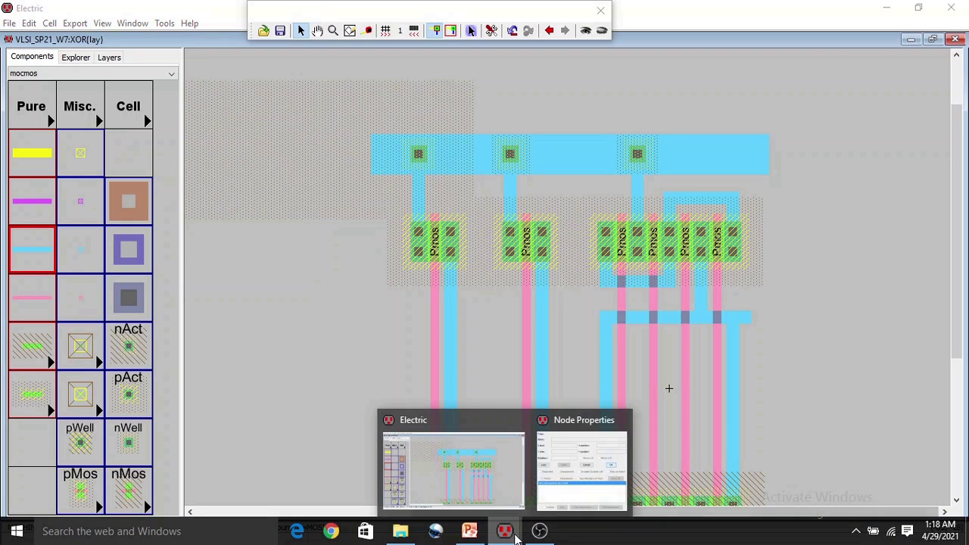
left_click(605, 454)
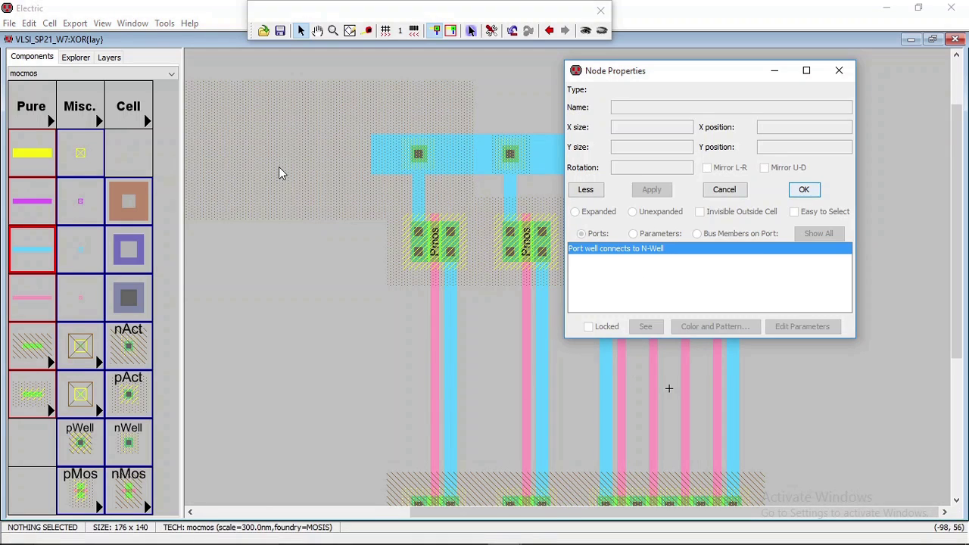
left_click(839, 72)
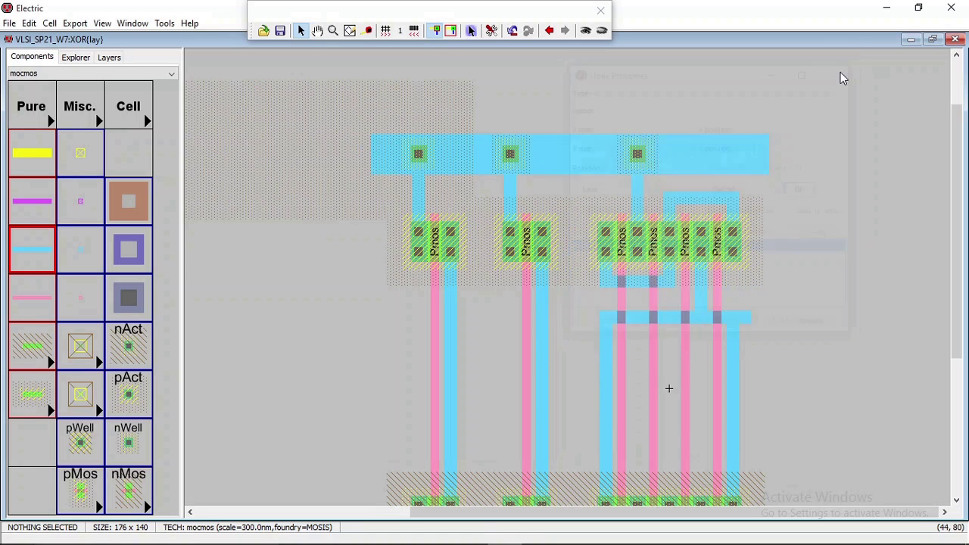
mouse_move(501, 542)
left_click(471, 532)
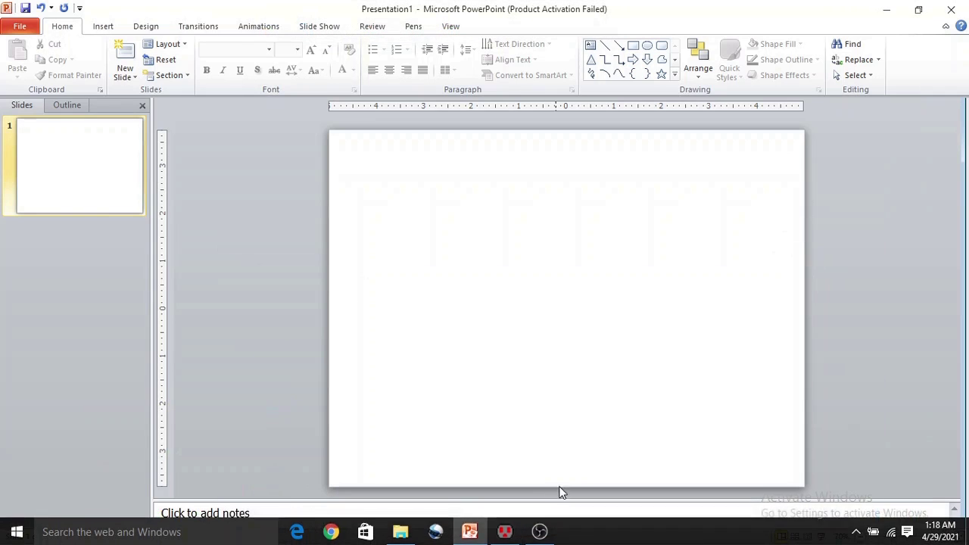
left_click(505, 531)
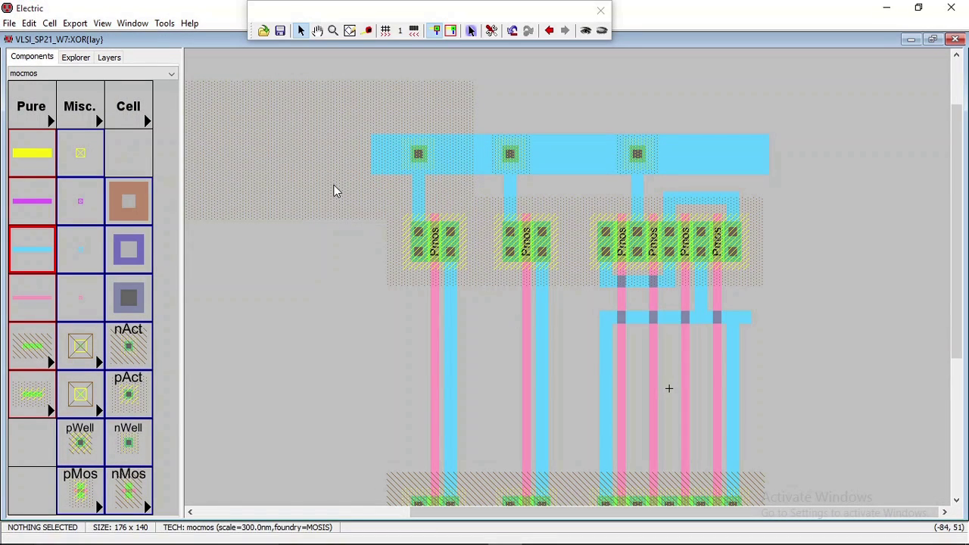
key("ctrl+z")
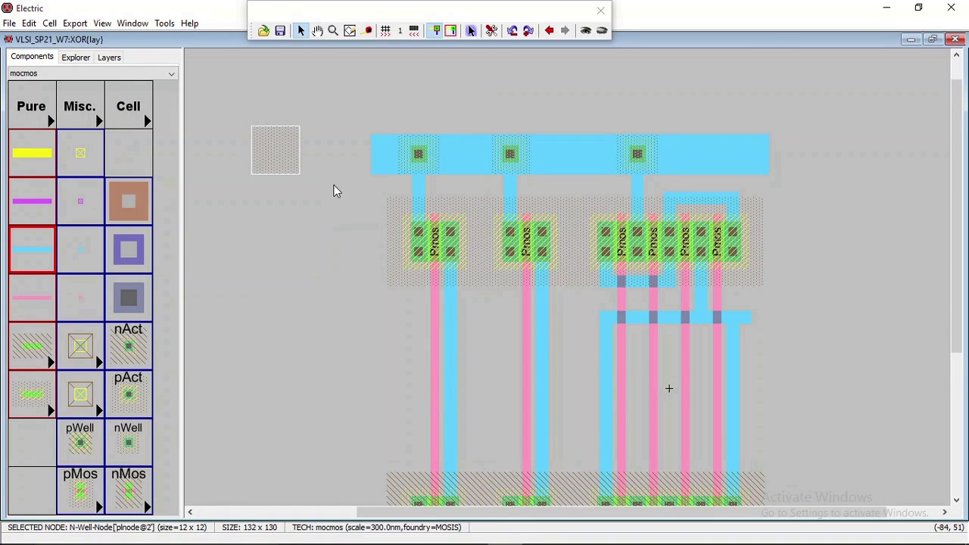
Make the N-Well node easy to select and set its X size to 100 and Y size to 40.
double_click(295, 164)
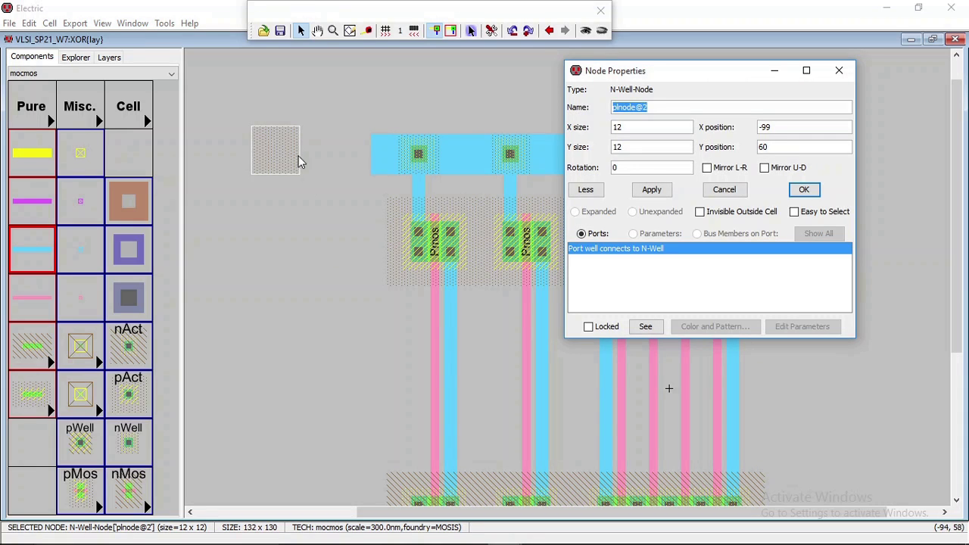
left_click(794, 212)
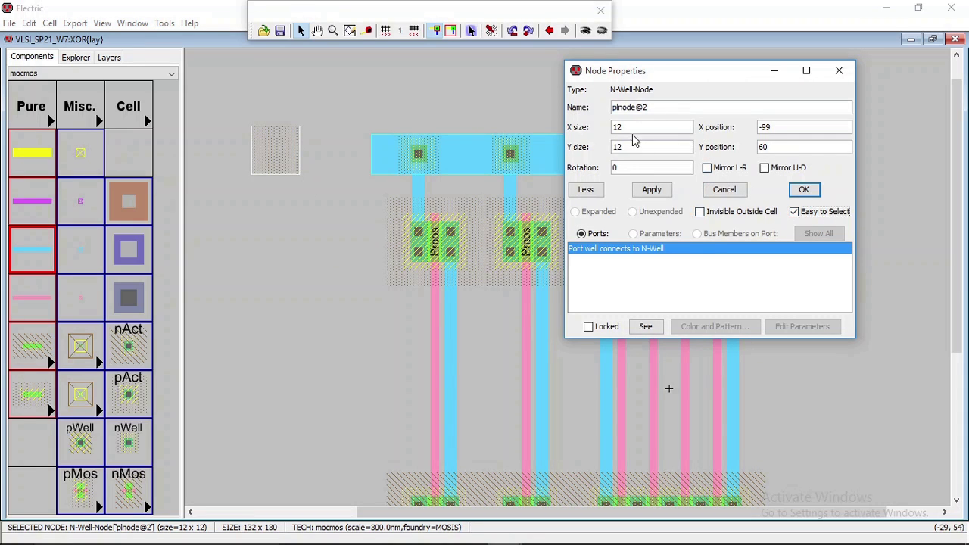
left_click_drag(636, 128, 583, 117)
left_click_drag(645, 147, 603, 147)
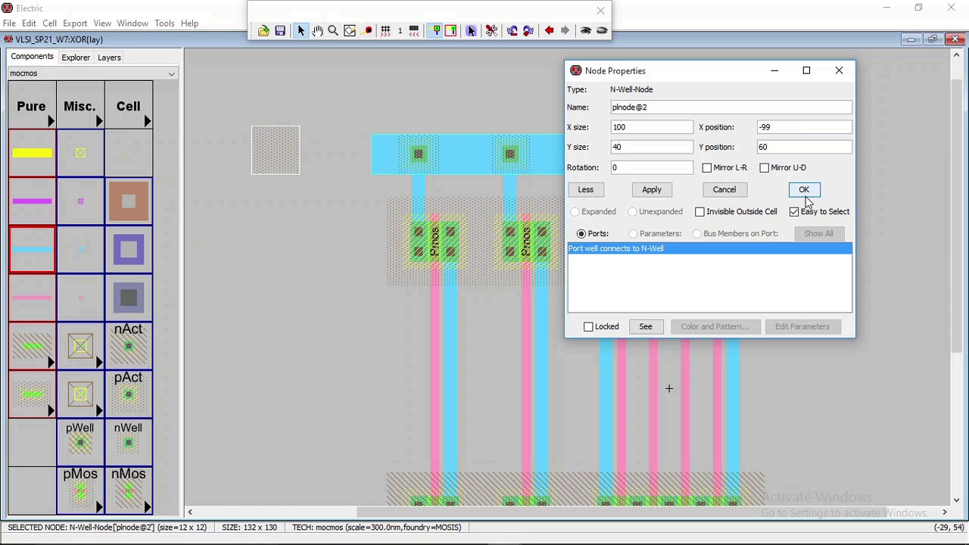
left_click(659, 194)
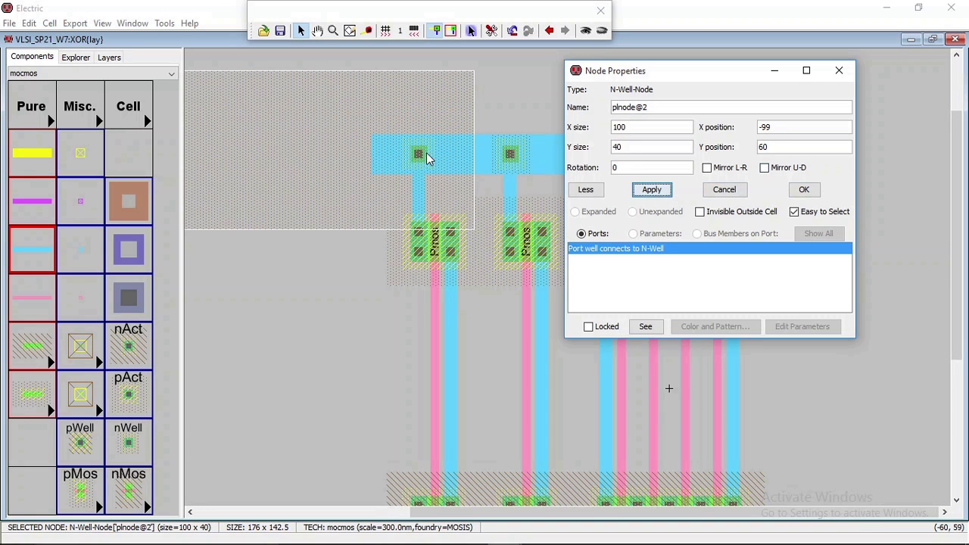
Move the N-Well node so it covers the top Metal-1 rail with its contacts and all the PMOS blocks.
left_click_drag(385, 131, 679, 197)
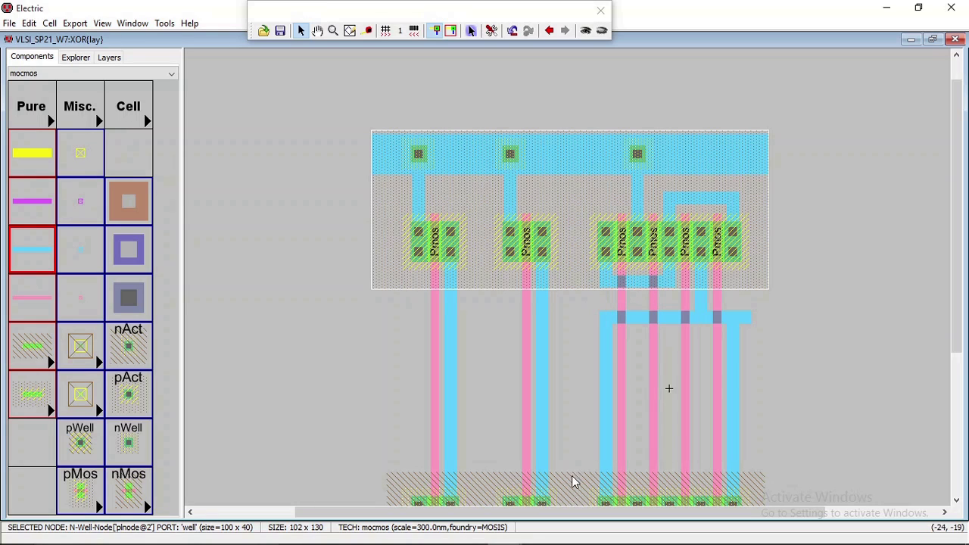
mouse_move(504, 531)
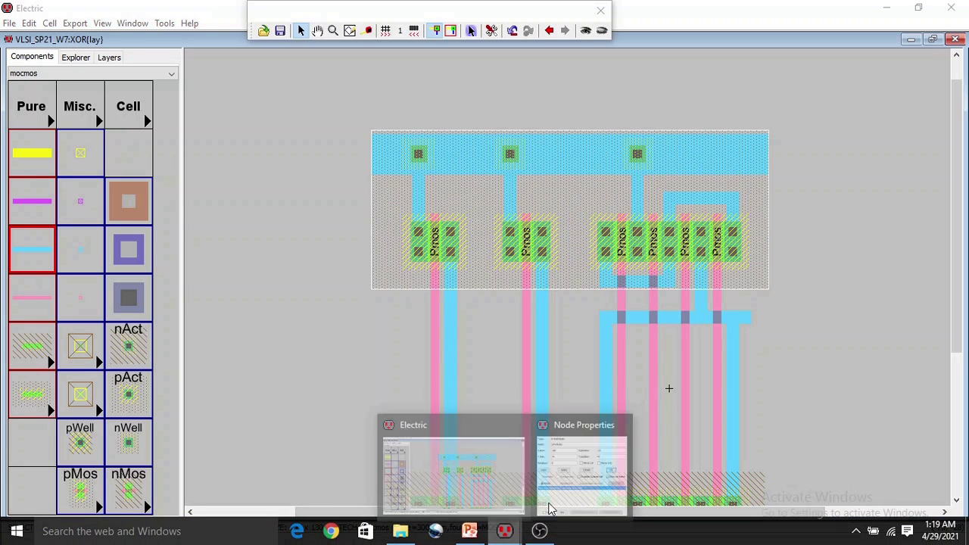
Close the N-Well node's properties and place a P-Well pure-layer node in the empty area left of the transistor wiring.
left_click(611, 477)
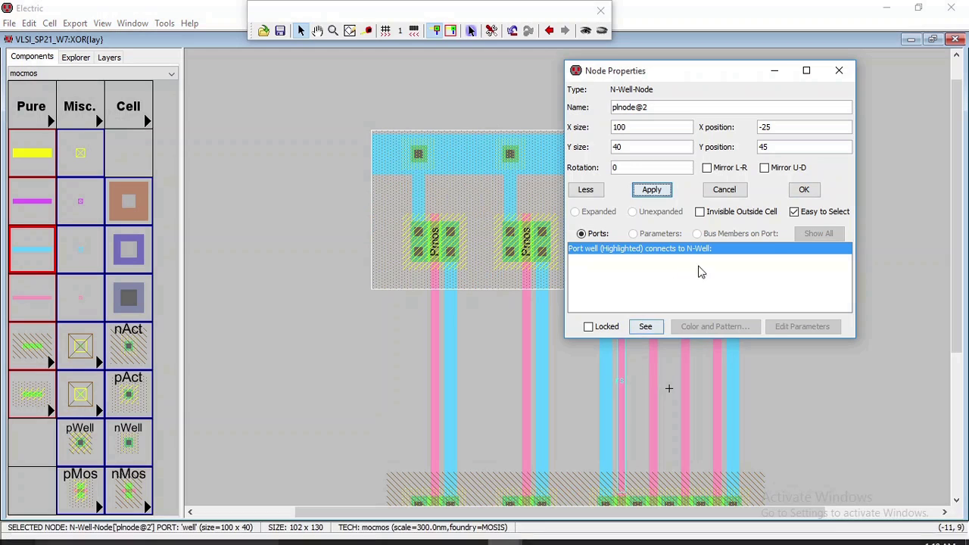
left_click(804, 190)
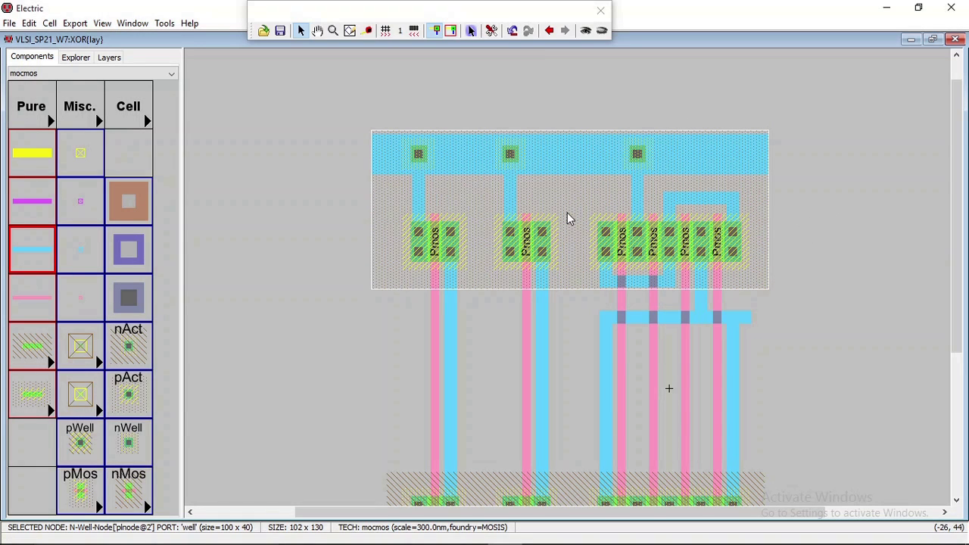
scroll(569, 218, "down", 3)
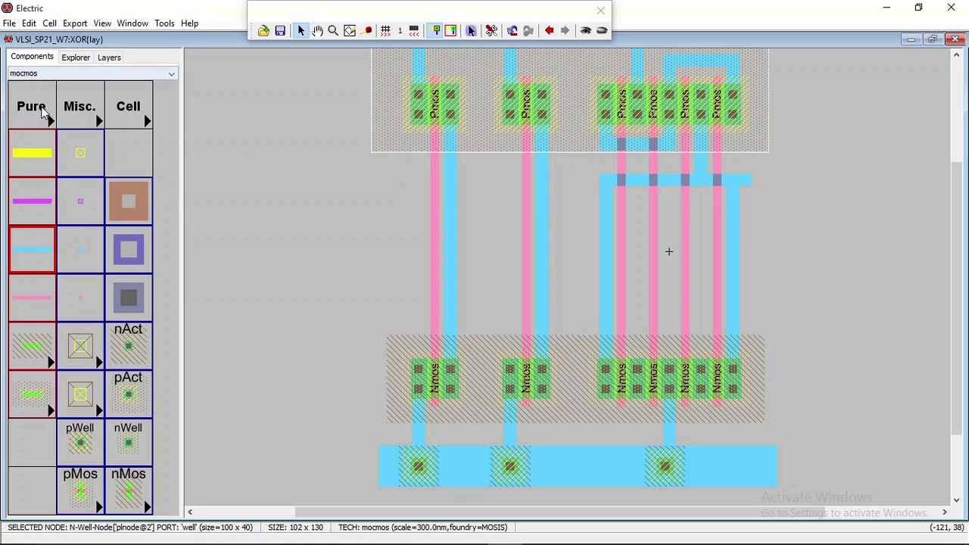
left_click(43, 114)
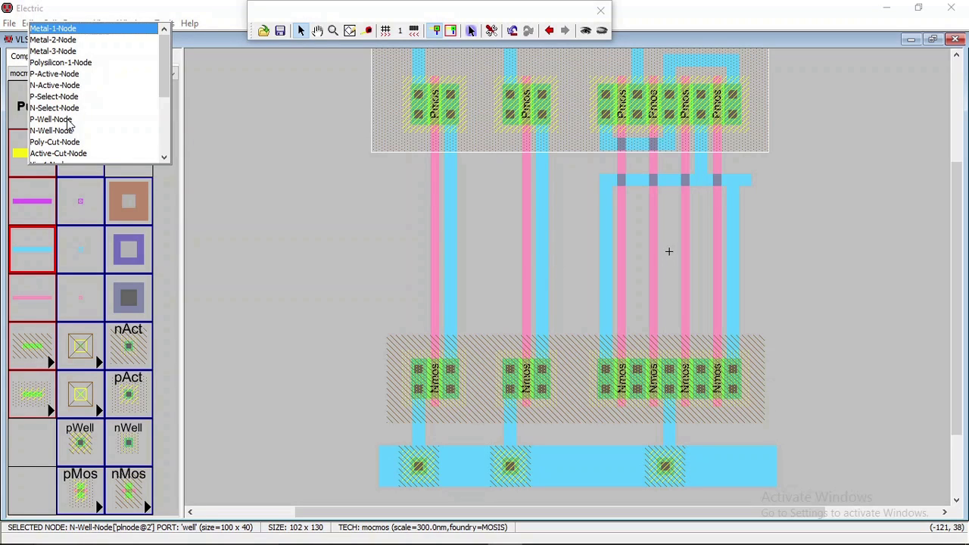
left_click(66, 130)
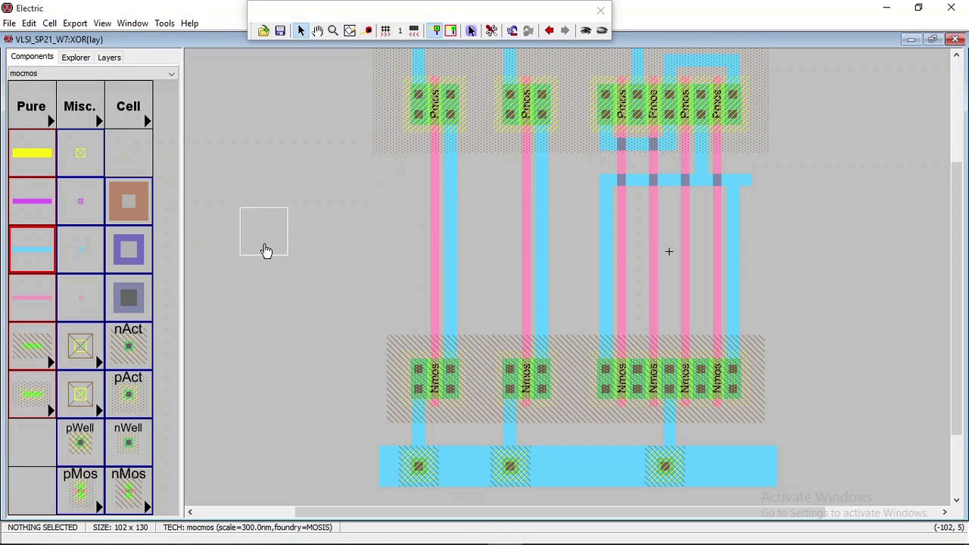
left_click(277, 298)
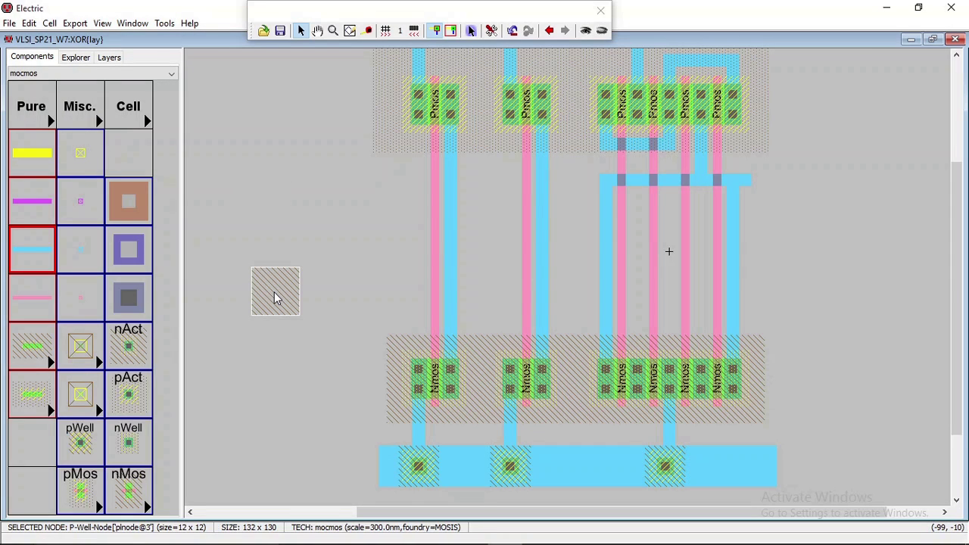
Try to resize the P-Well node to X size 100 and Y size 40 and move it, and undo the resize.
double_click(276, 298)
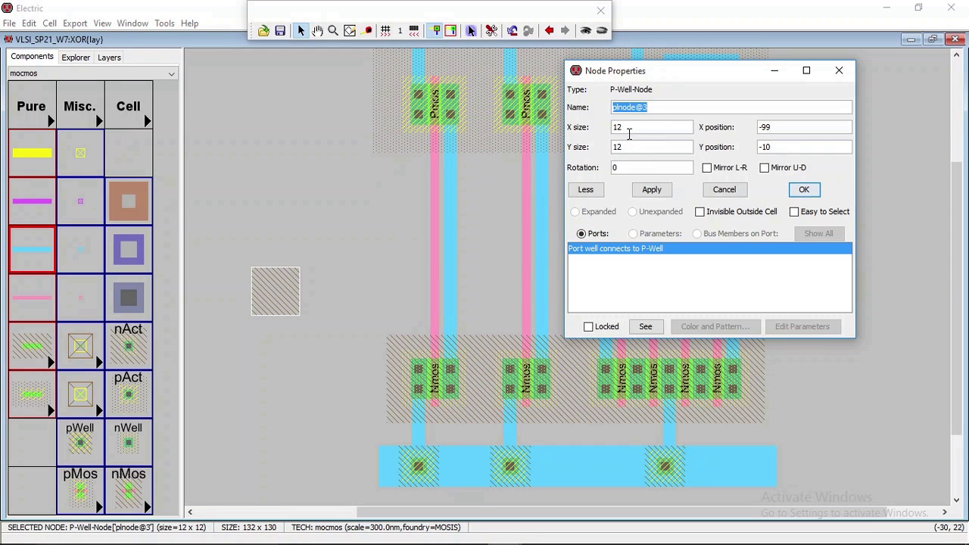
double_click(628, 129)
type("100")
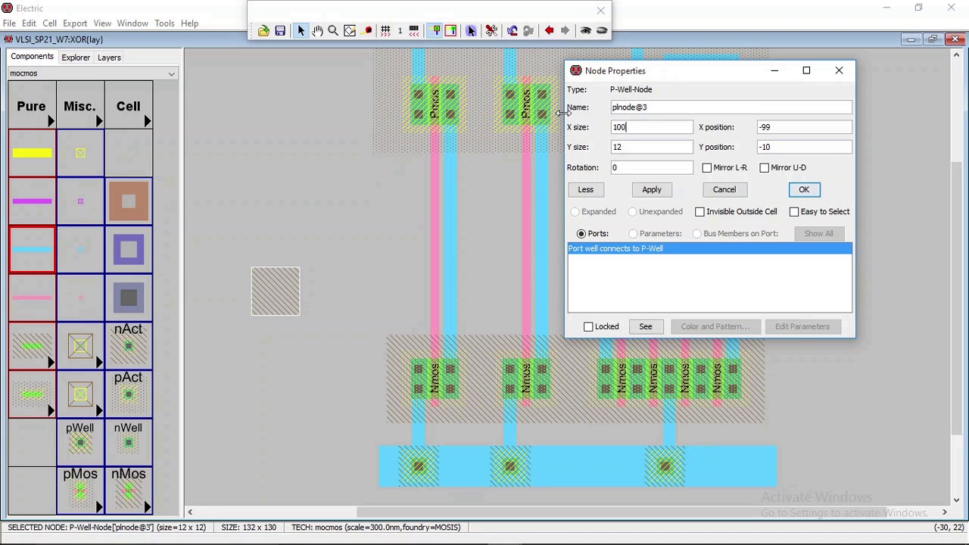
left_click_drag(636, 146, 606, 146)
type("40")
left_click(804, 191)
left_click_drag(323, 300, 509, 389)
left_click(306, 287)
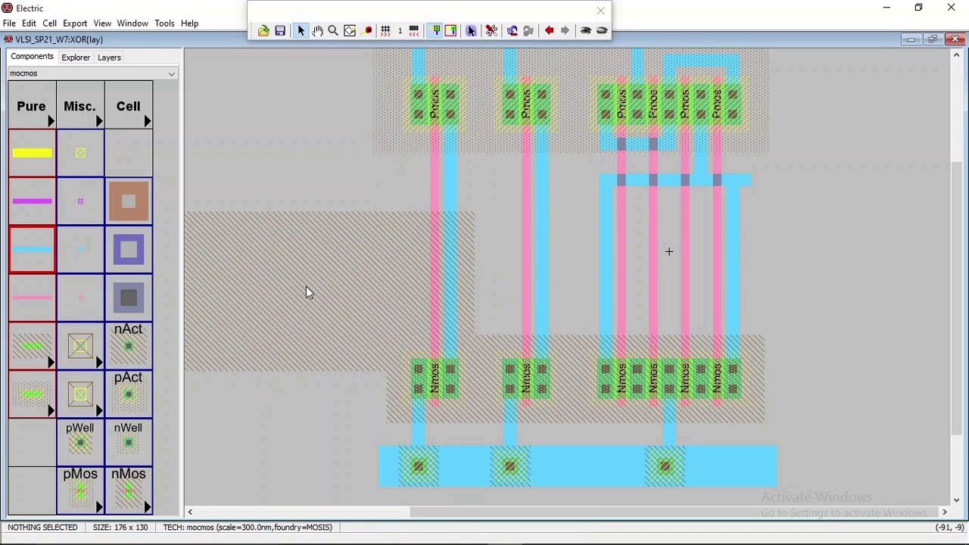
key("ctrl+z")
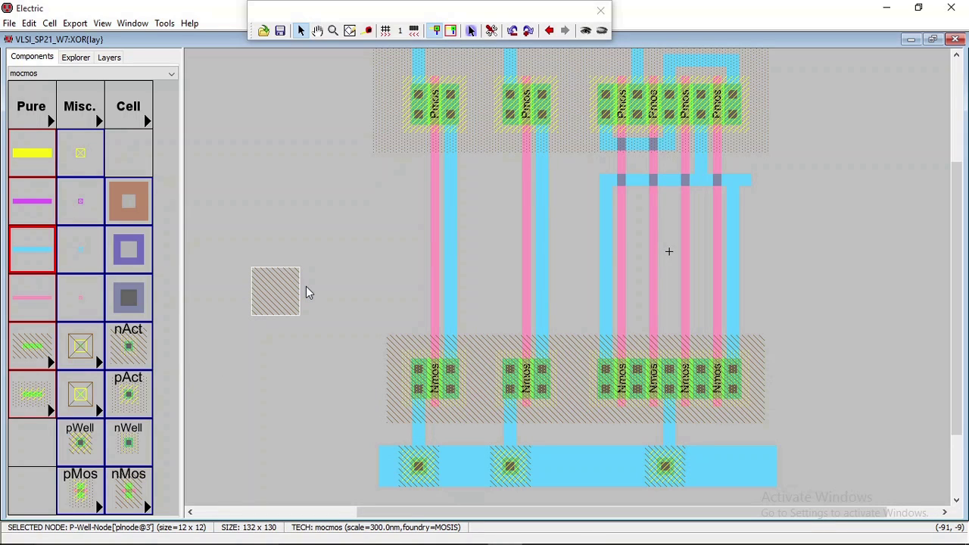
Set the P-Well node's X size to 100 and Y size to 40, and make it easy to select.
key("ctrl+i")
left_click(634, 127)
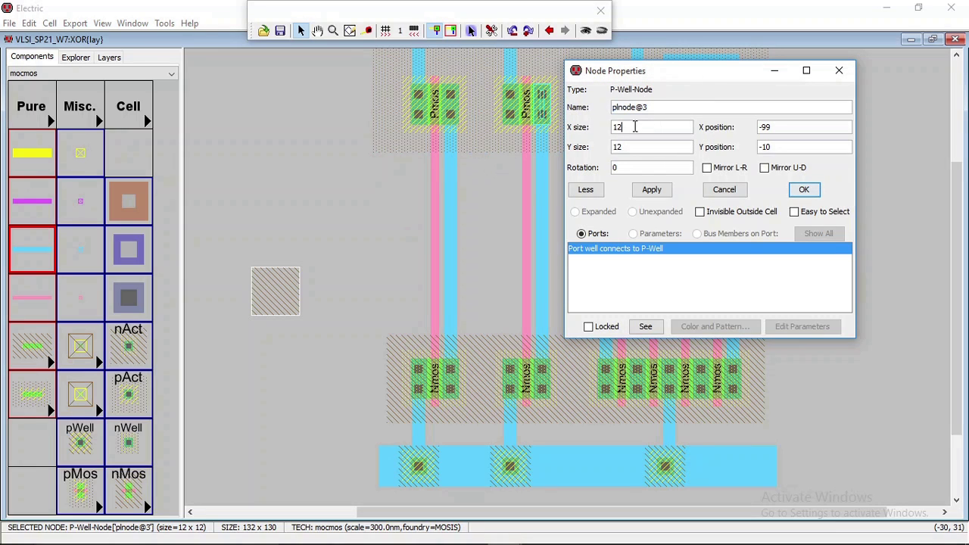
double_click(634, 127)
type("100")
double_click(617, 147)
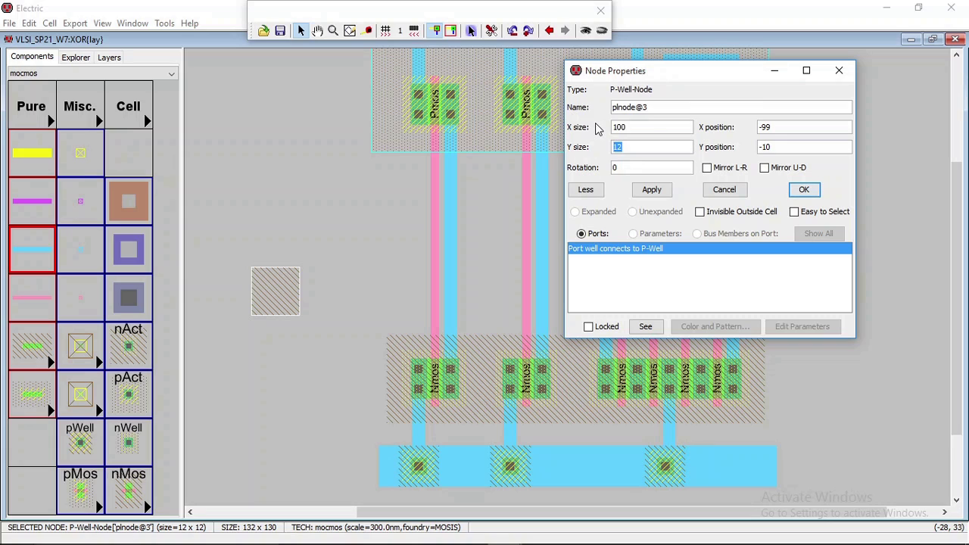
type("40")
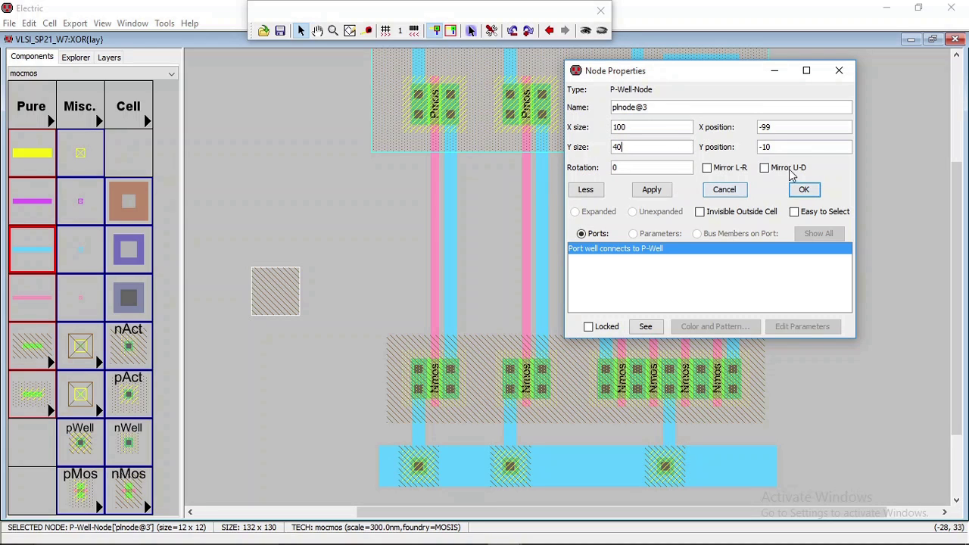
left_click(801, 212)
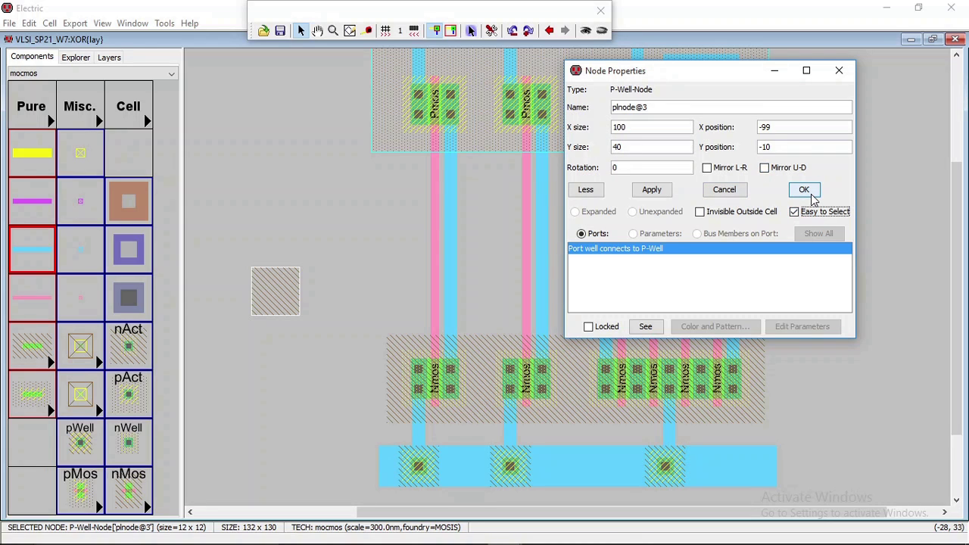
left_click(804, 190)
Move the P-Well node over all the NMOS blocks and the bottom Metal-1 rail, aligning its sides with the rail's ends.
left_click_drag(383, 296, 672, 412)
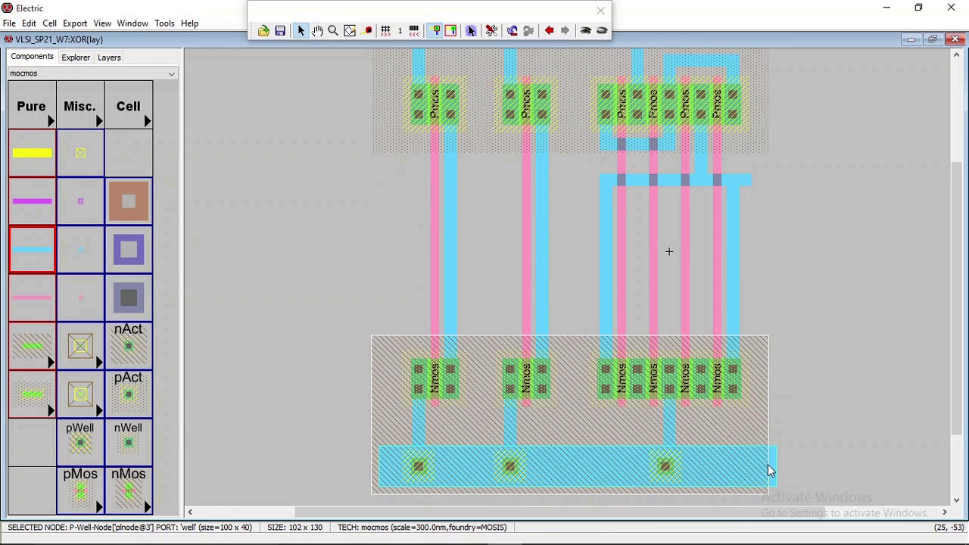
mouse_move(769, 470)
left_mouse_down()
mouse_move(762, 476)
mouse_move(779, 472)
left_mouse_up()
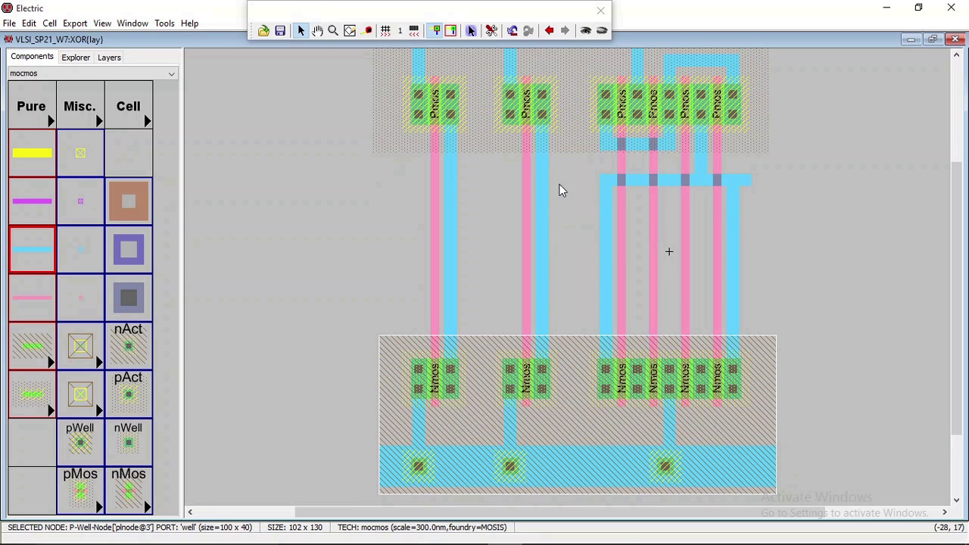
key("ctrl+9")
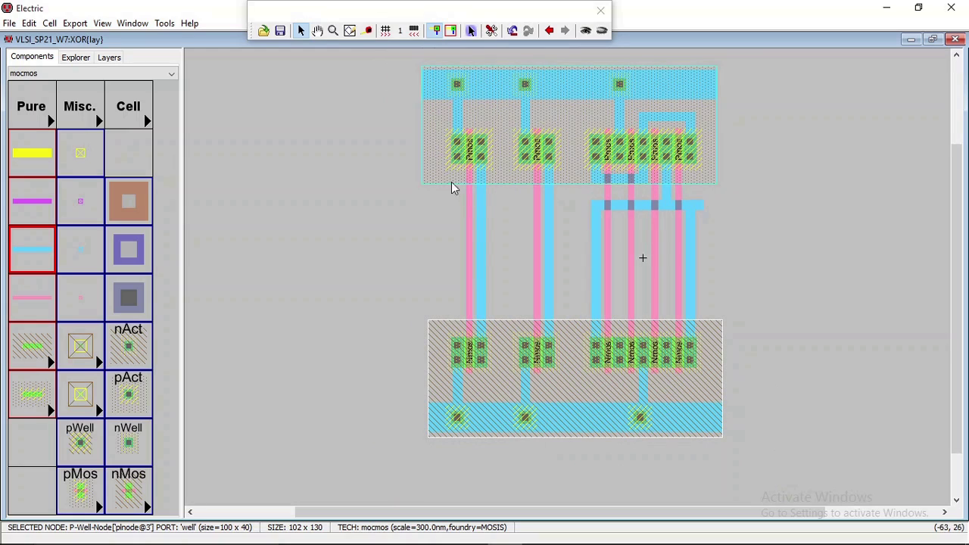
left_click(405, 200)
Run a DRC check on the XOR layout.
left_click(164, 23)
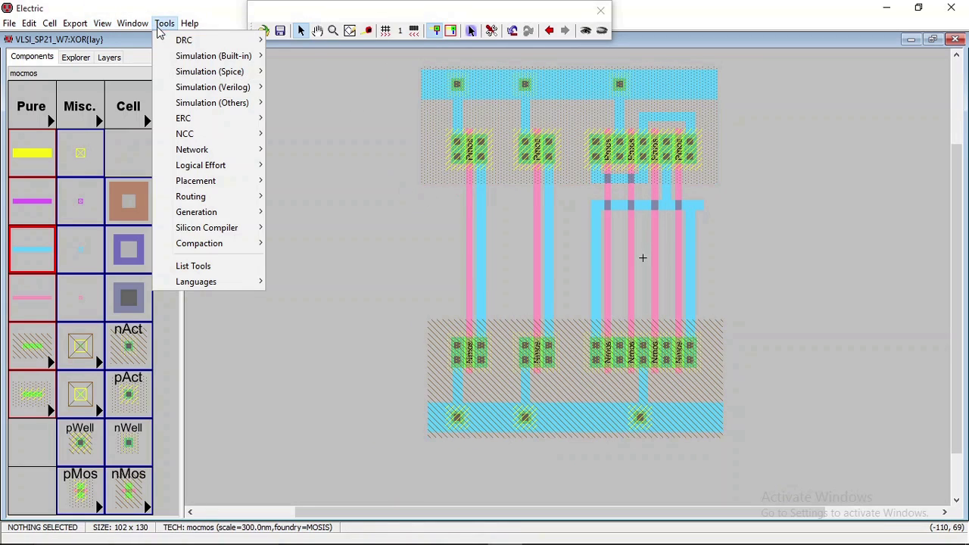
mouse_move(254, 37)
left_click(310, 39)
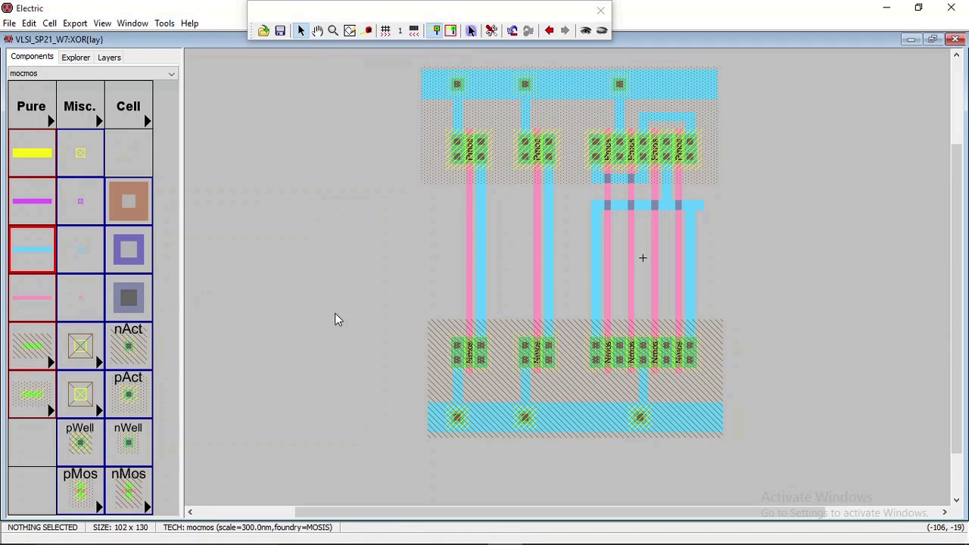
Delete all logged errors from the cell explorer and rerun the DRC check on the XOR layout.
left_click(75, 58)
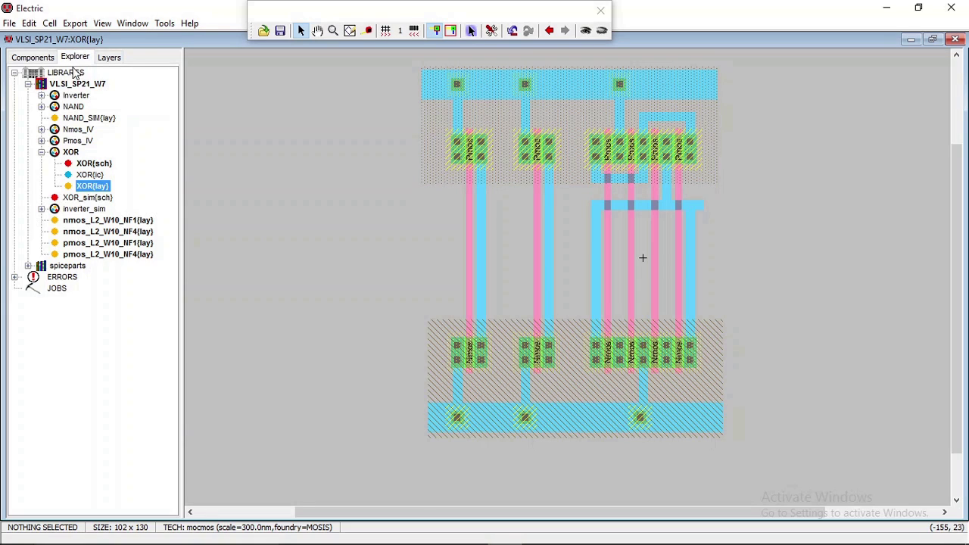
right_click(65, 279)
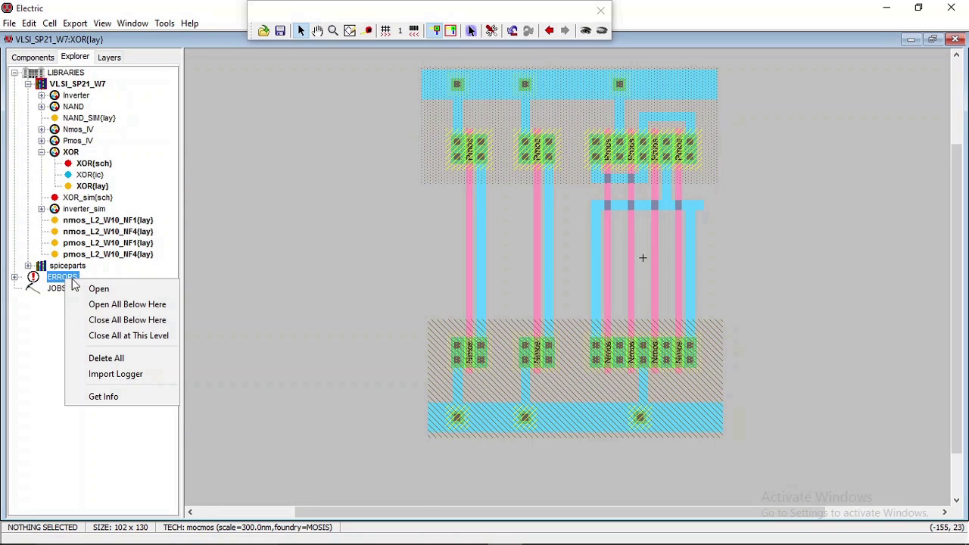
left_click(123, 357)
left_click(164, 23)
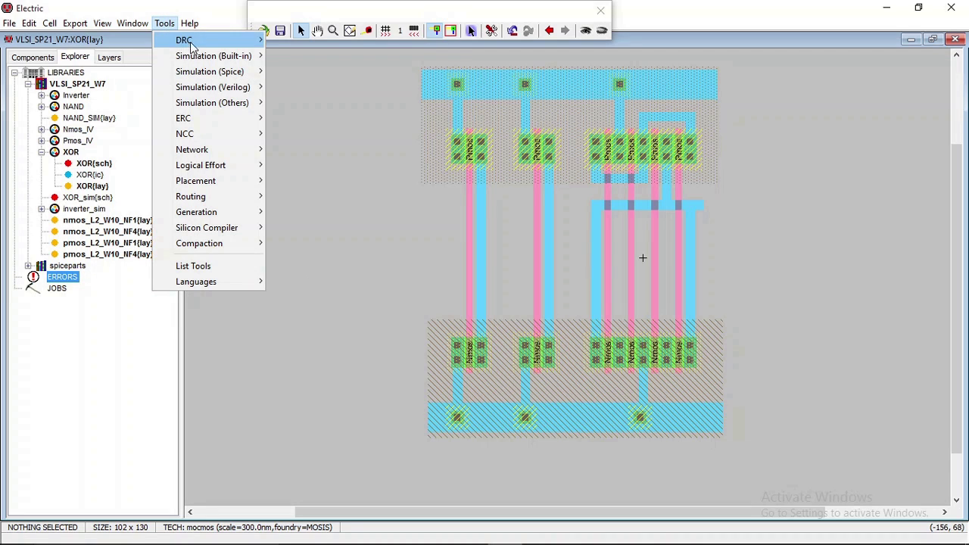
left_click(281, 42)
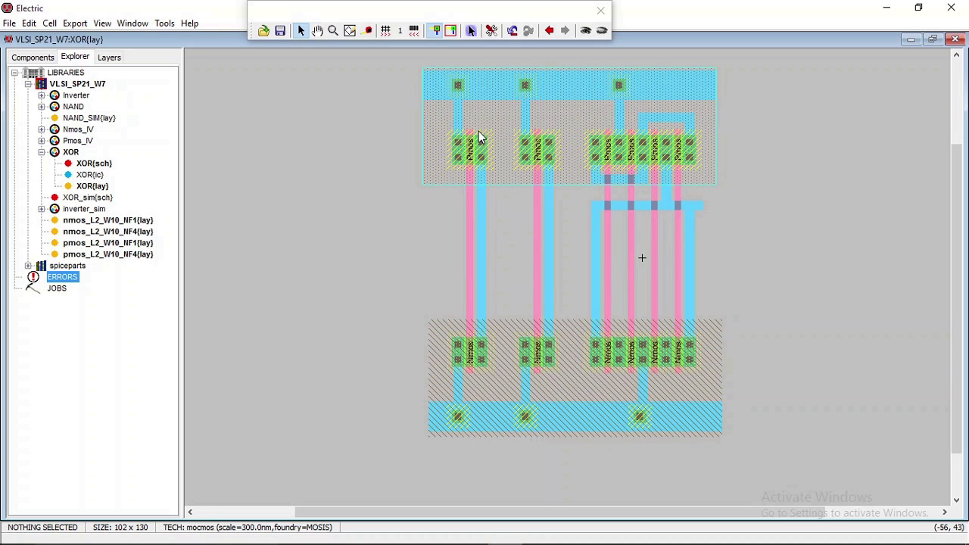
Turn off Easy to Select for the N-Well node covering the PMOS blocks, and clear the selection.
left_click(704, 116)
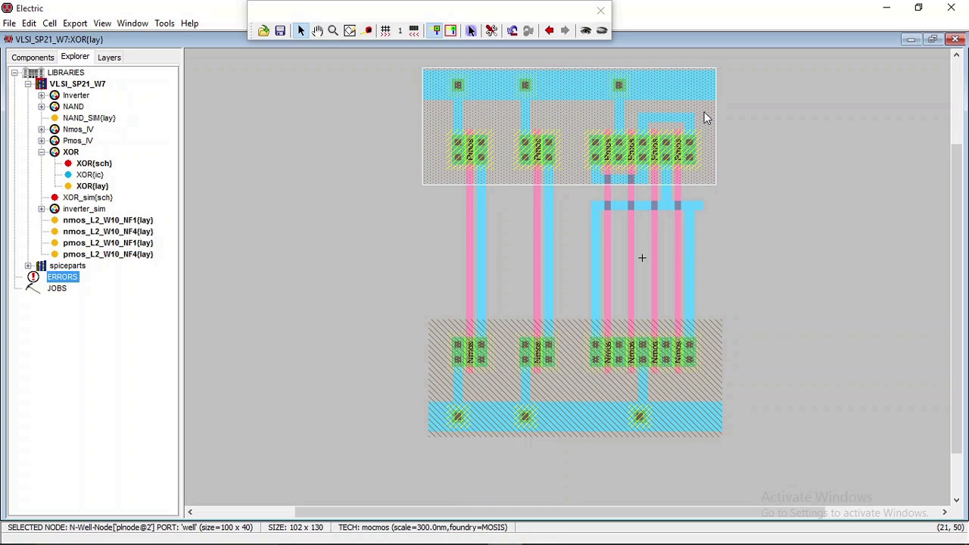
double_click(704, 116)
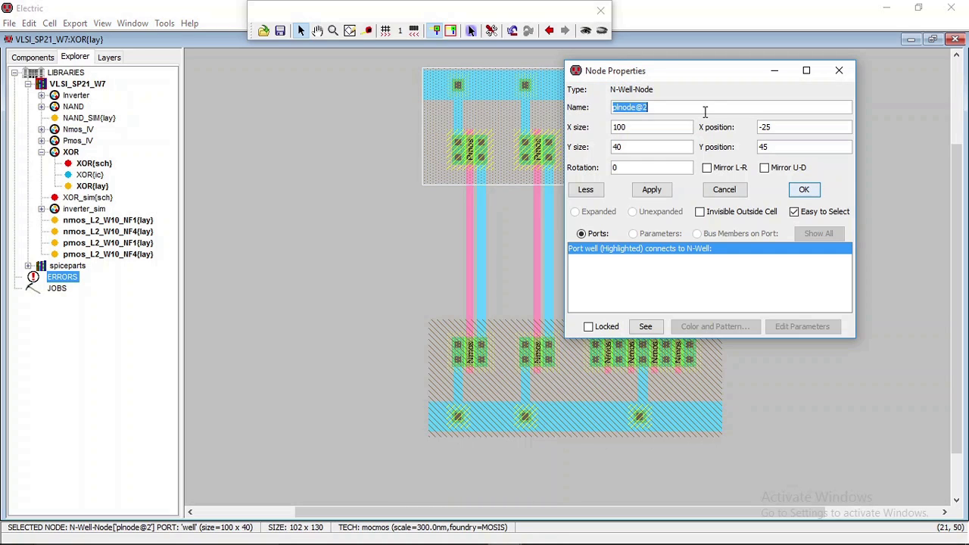
left_click(794, 212)
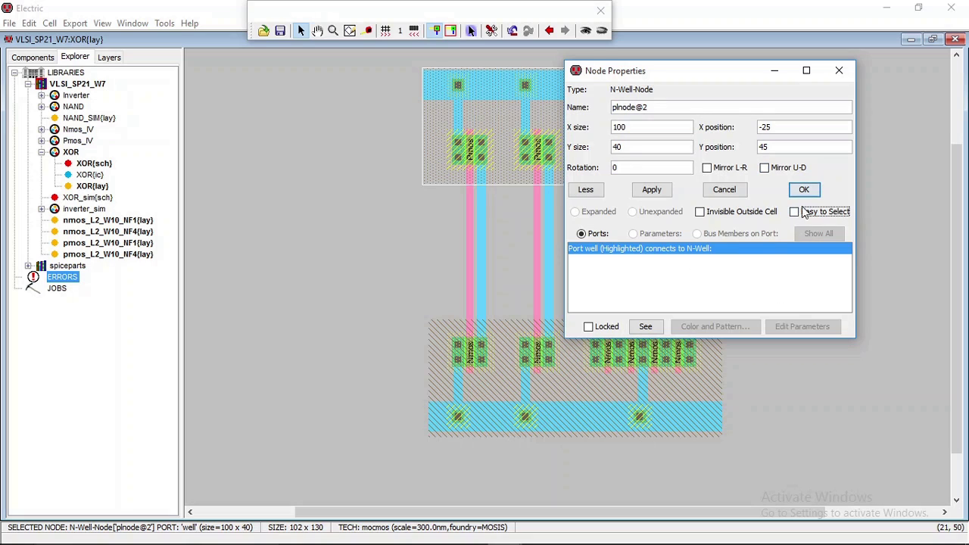
left_click(804, 190)
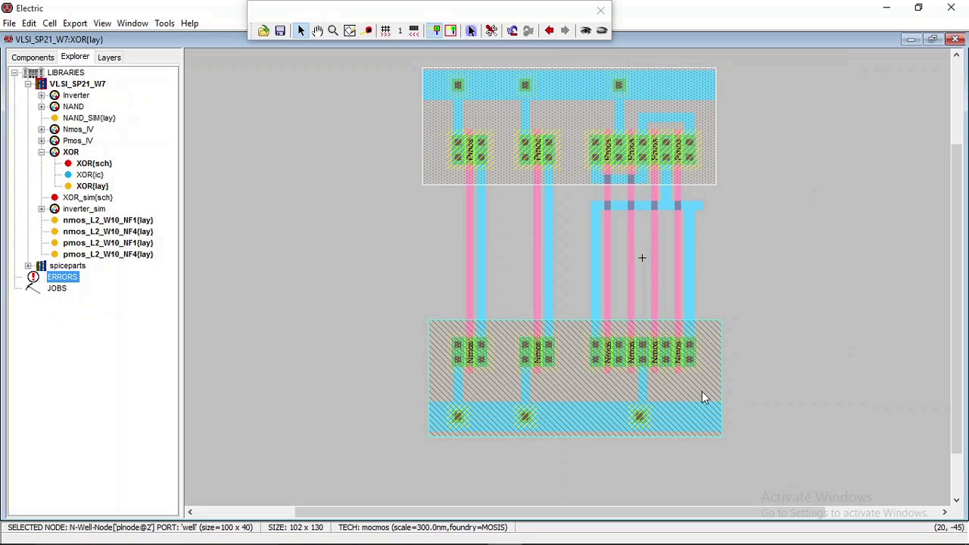
left_click(785, 229)
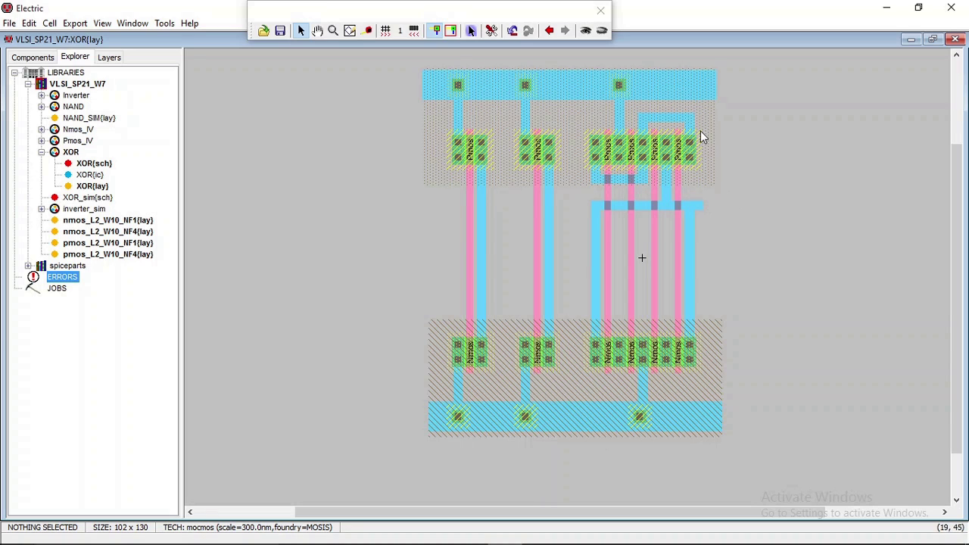
Turn off Easy to Select for the P-Well node covering the NMOS blocks, and clear the selection.
left_click(697, 399)
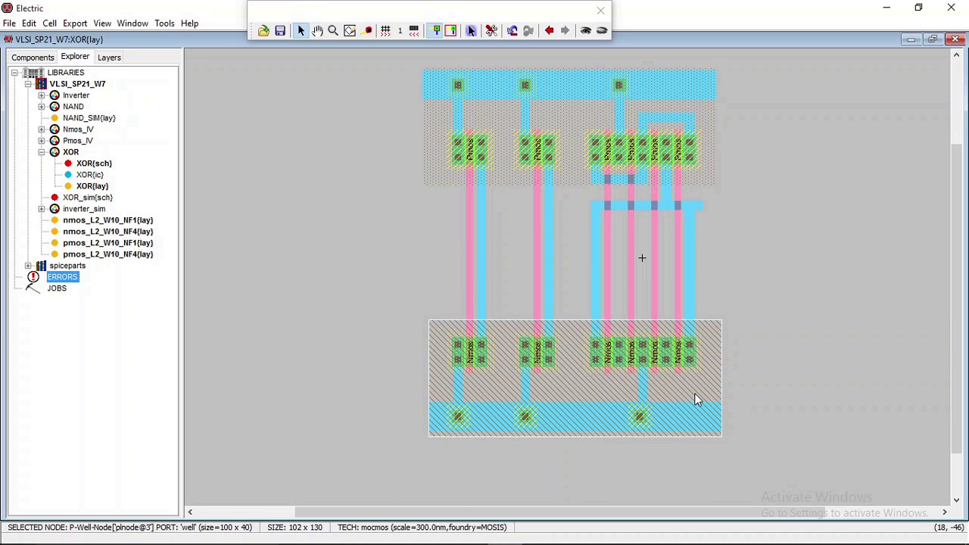
double_click(695, 394)
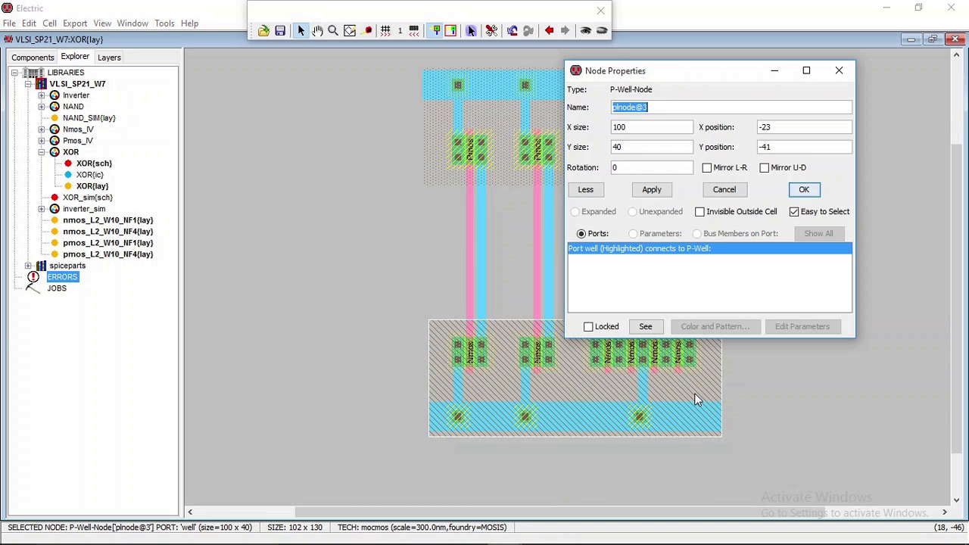
left_click(797, 209)
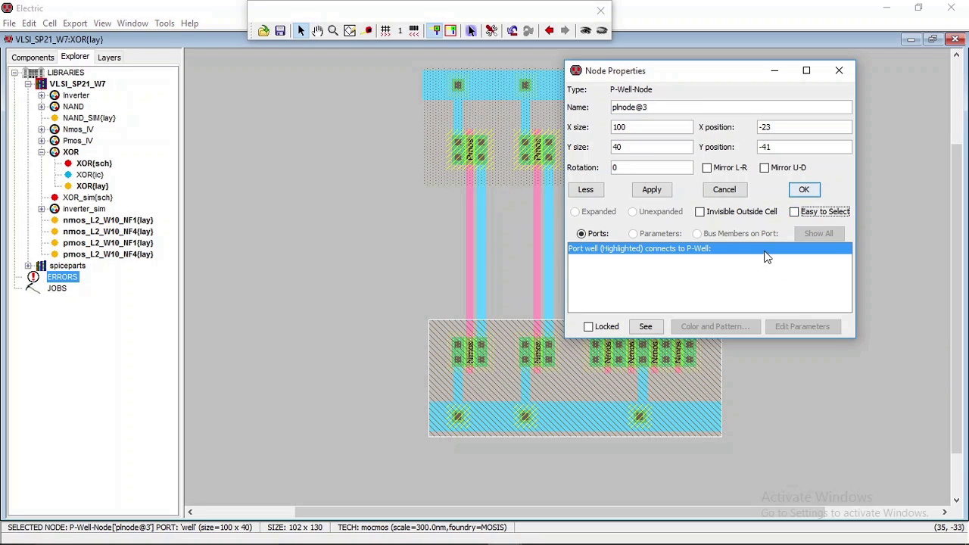
left_click(804, 189)
left_click(810, 273)
Select the bottom Metal-1 rail through the P-Well to check its connections, and clear the selection.
left_click(689, 410)
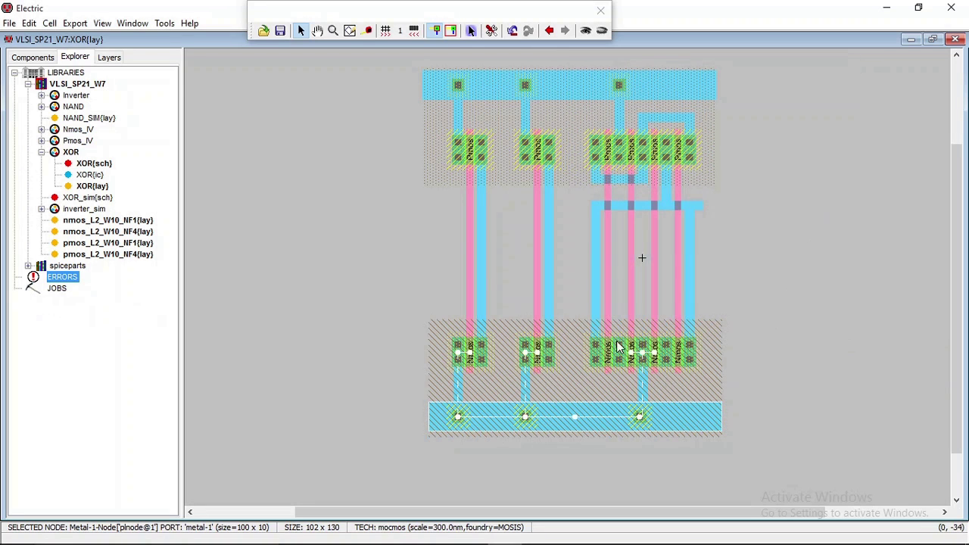
scroll(748, 191, "down", 2)
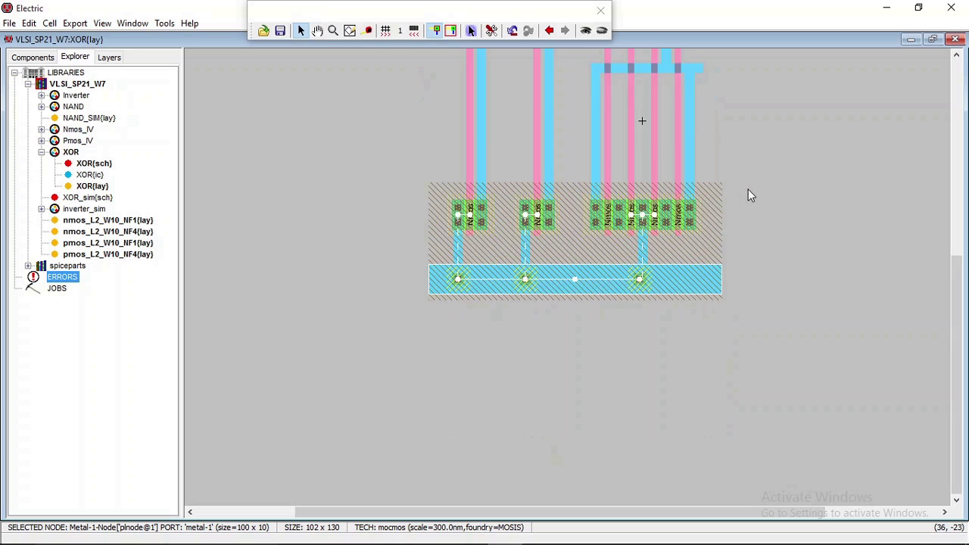
scroll(749, 194, "up", 2)
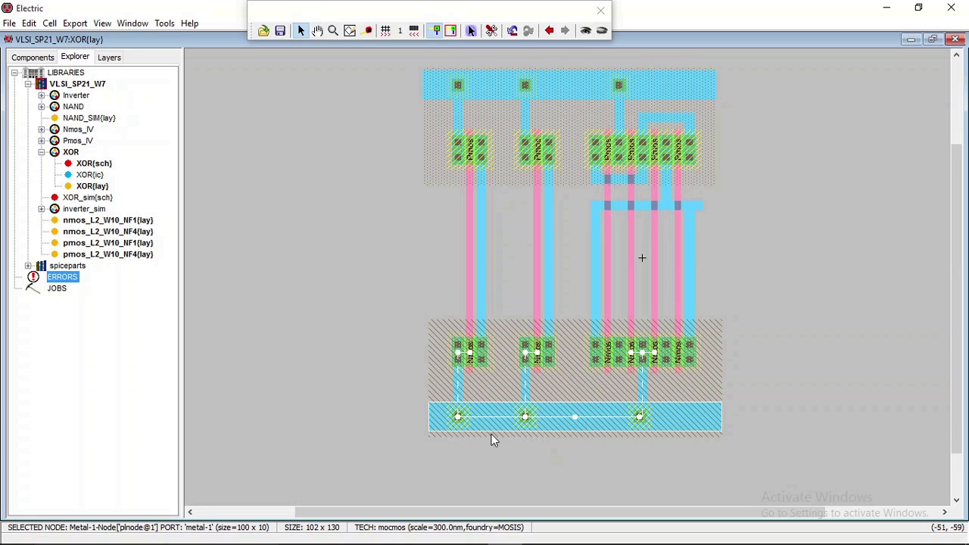
left_click(541, 482)
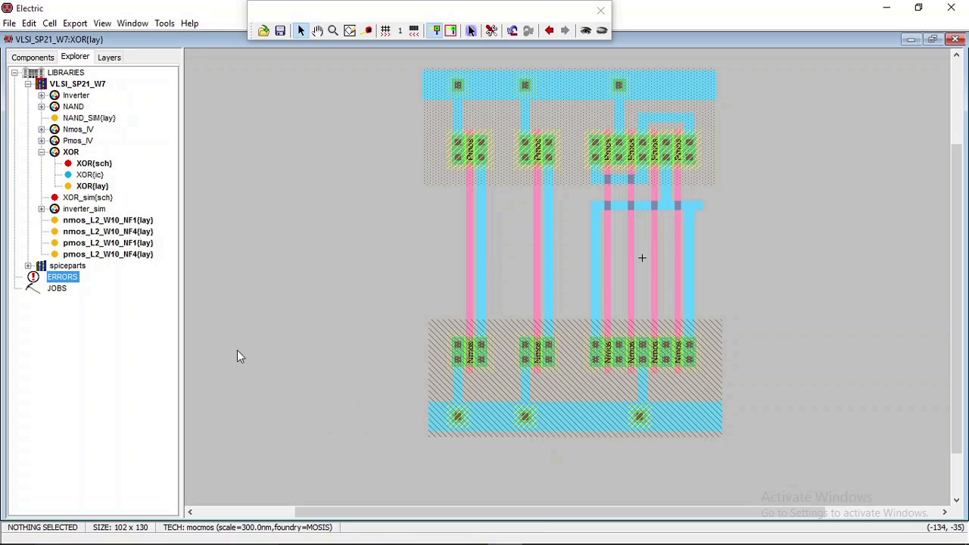
Open the XOR schematic to check the gate input connections, and return to the XOR layout.
left_click(96, 164)
double_click(96, 164)
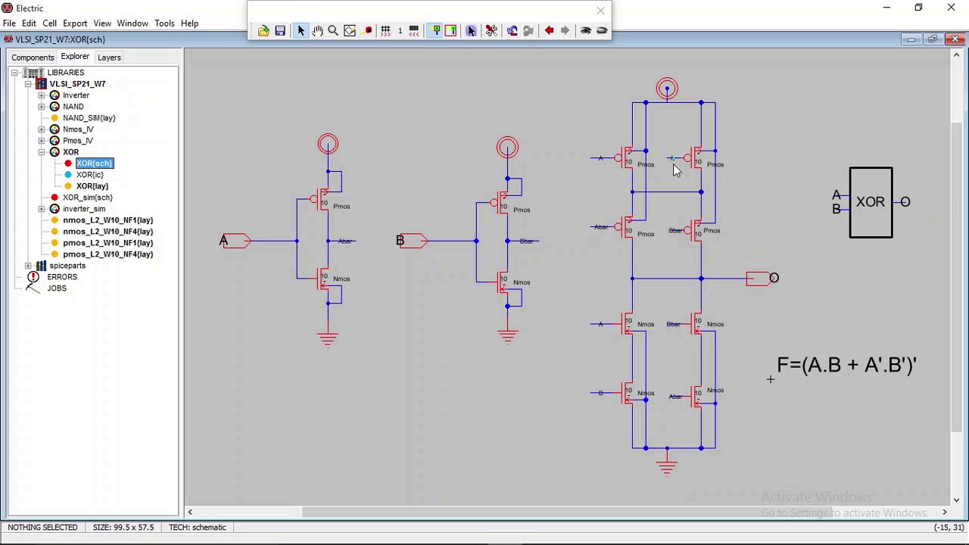
left_click(96, 189)
double_click(96, 190)
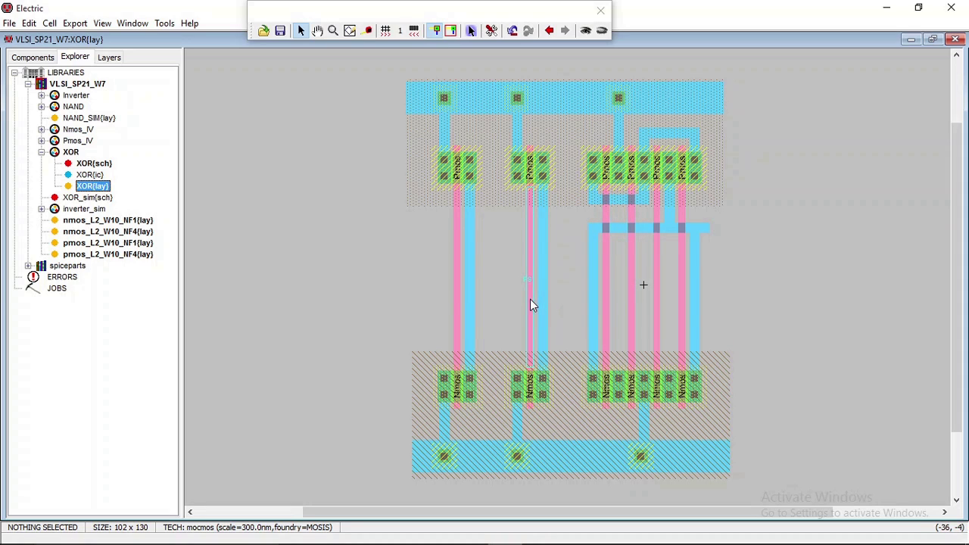
Try linking the first inverter's gate to the first gate of the four-finger blocks with a horizontal Polysilicon-1 arc between the wells.
left_click(456, 292)
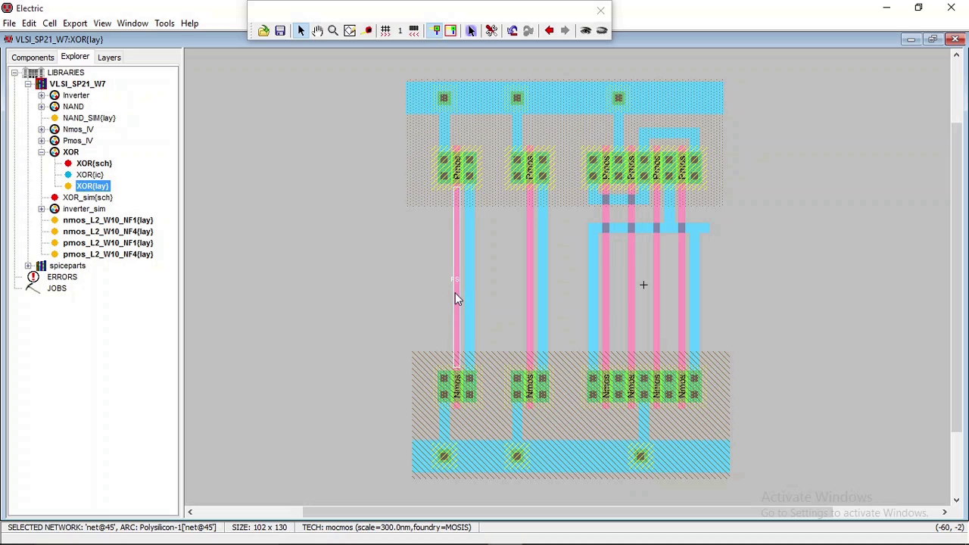
right_click(605, 279)
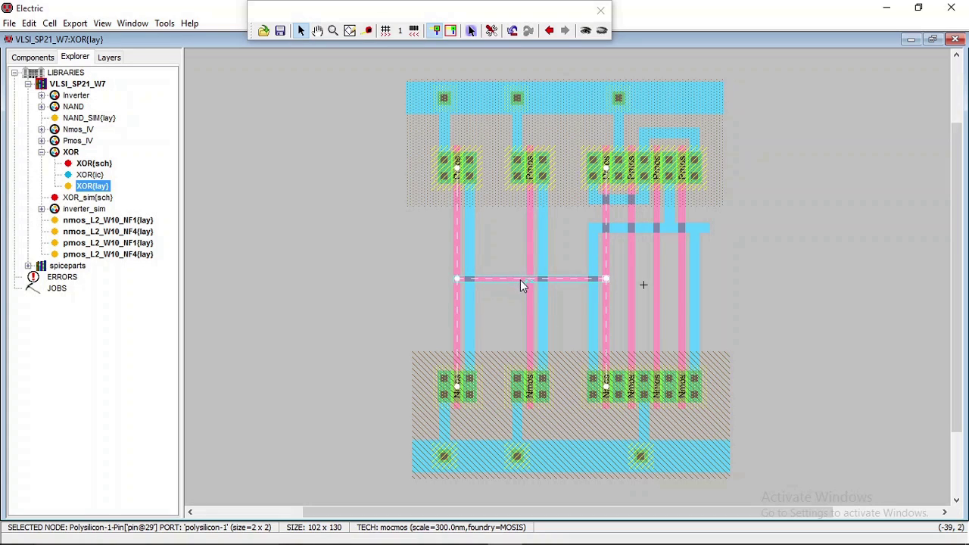
Inspect the polysilicon link where it passes the other wires in a rotated 3D view, and return to the maximized layout.
left_click(147, 24)
mouse_move(189, 402)
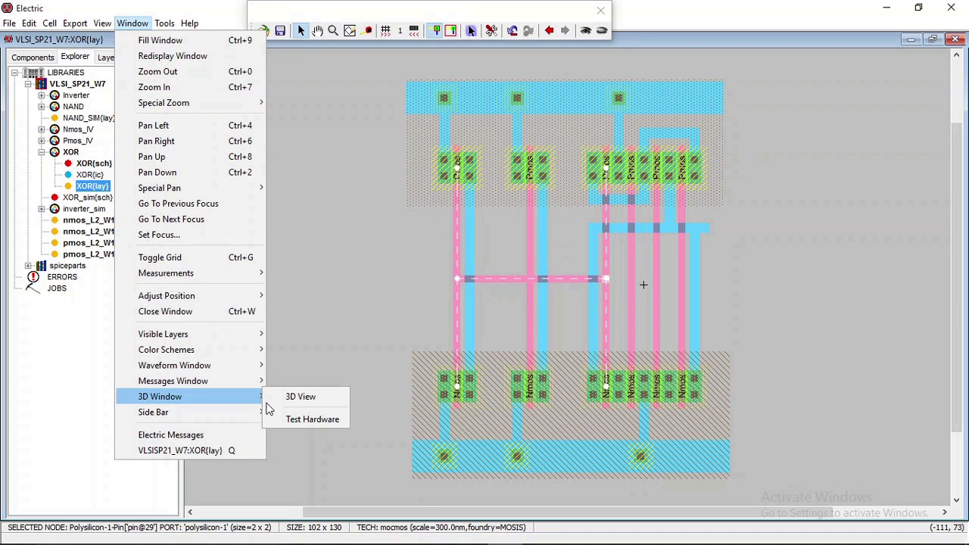
left_click(301, 397)
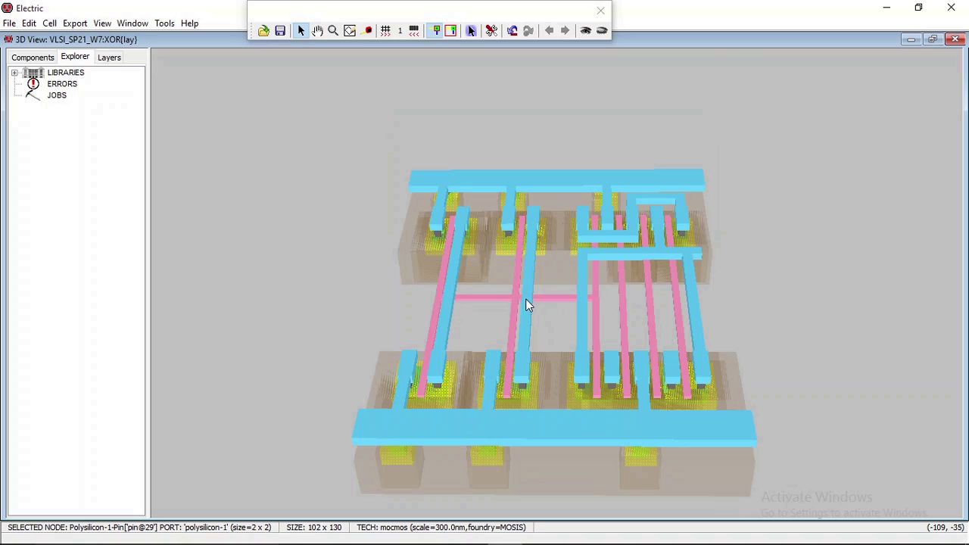
left_click_drag(505, 307, 548, 318)
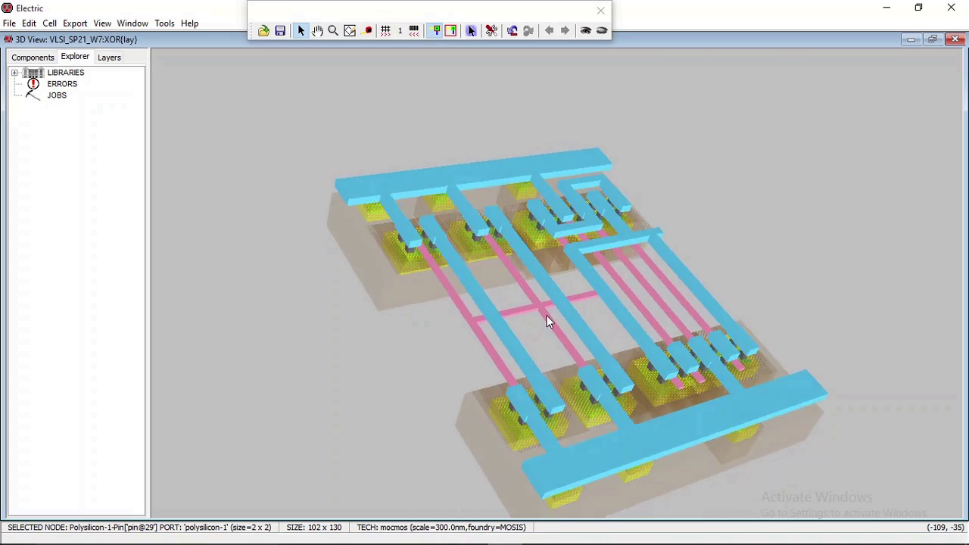
left_click(956, 39)
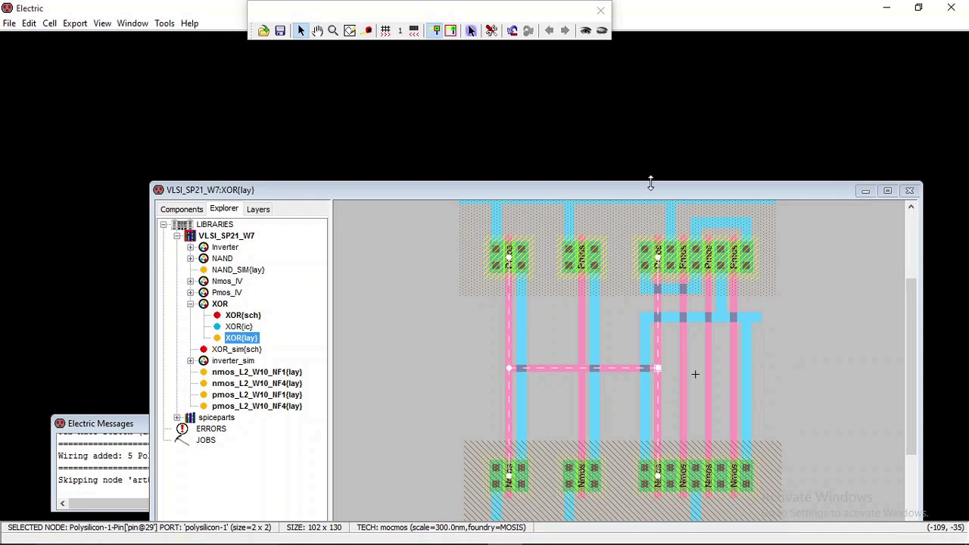
double_click(763, 191)
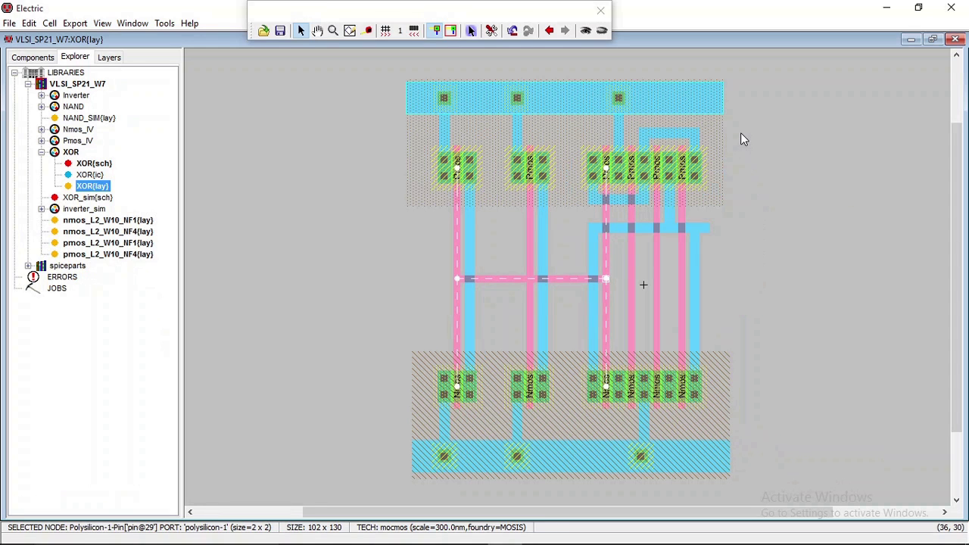
Undo the horizontal polysilicon link and select the first inverter's Metal-1 output wire.
left_click(791, 237)
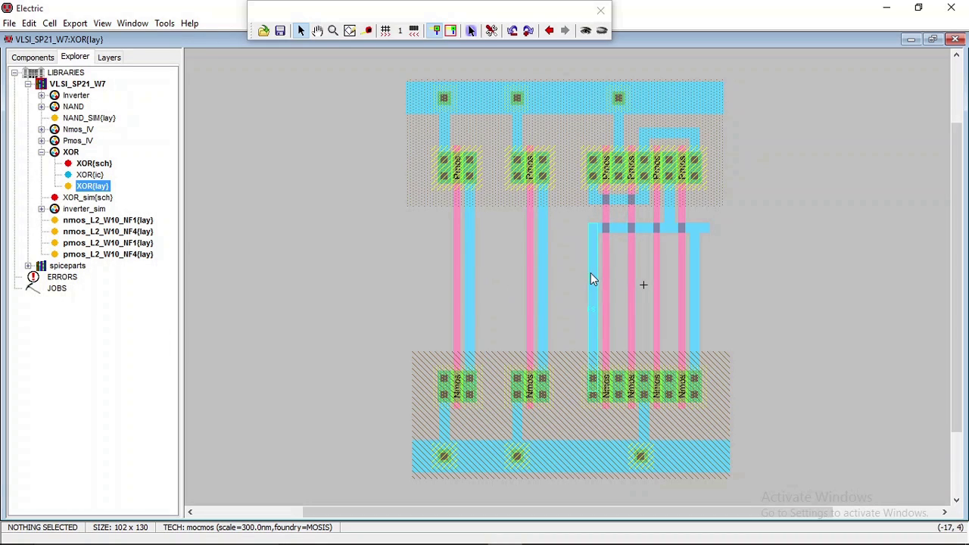
left_click(472, 291)
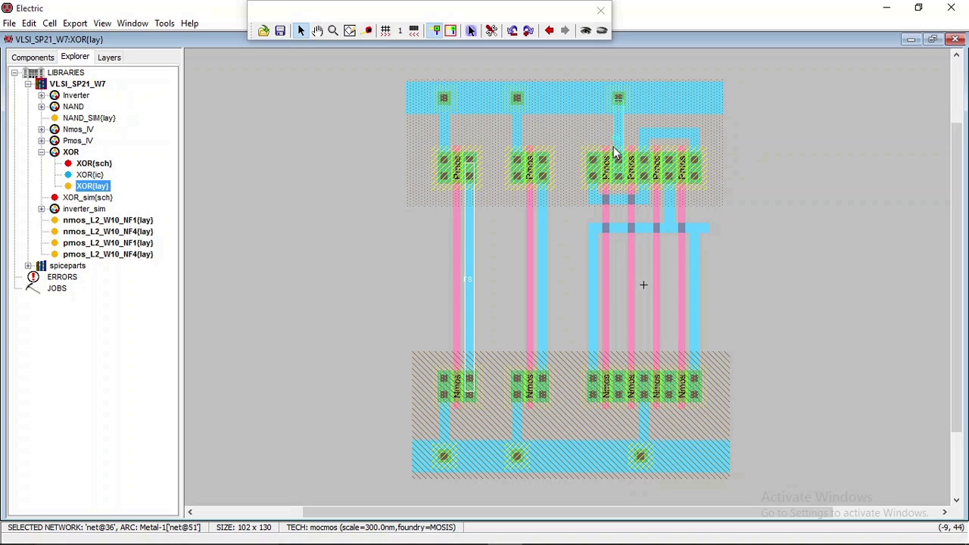
Route Polysilicon-1 above the PMOS blocks from the first inverter's gate to the first gate of the four-finger PMOS block.
left_click(456, 151)
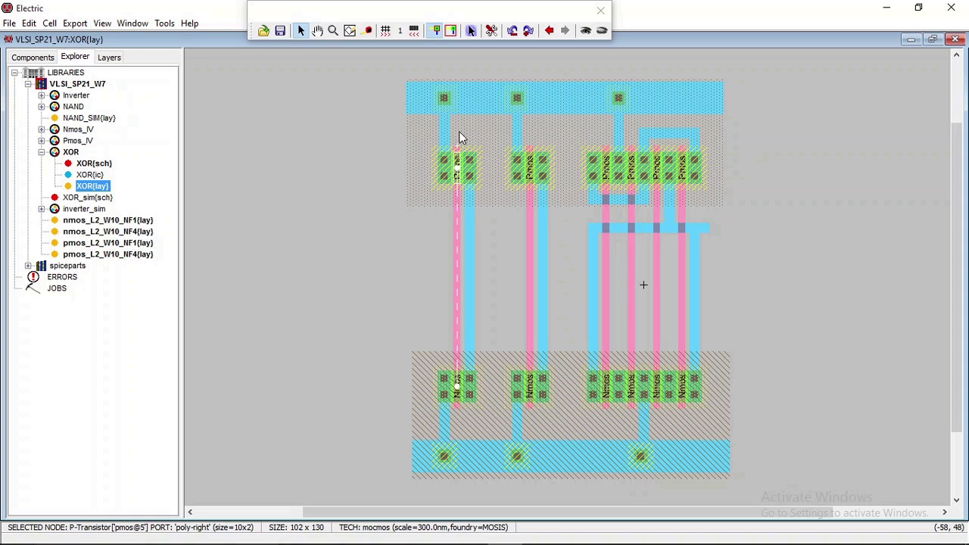
left_click(457, 136)
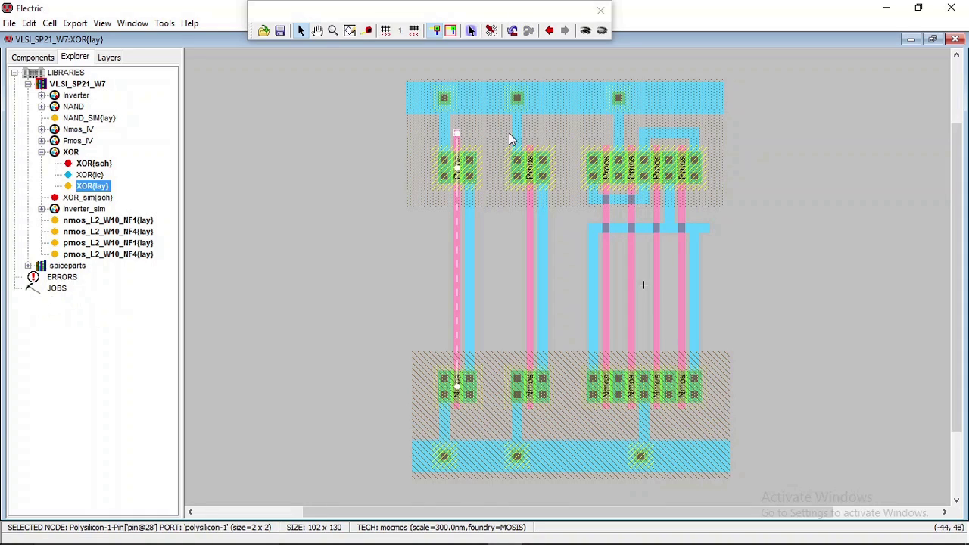
right_click(606, 137)
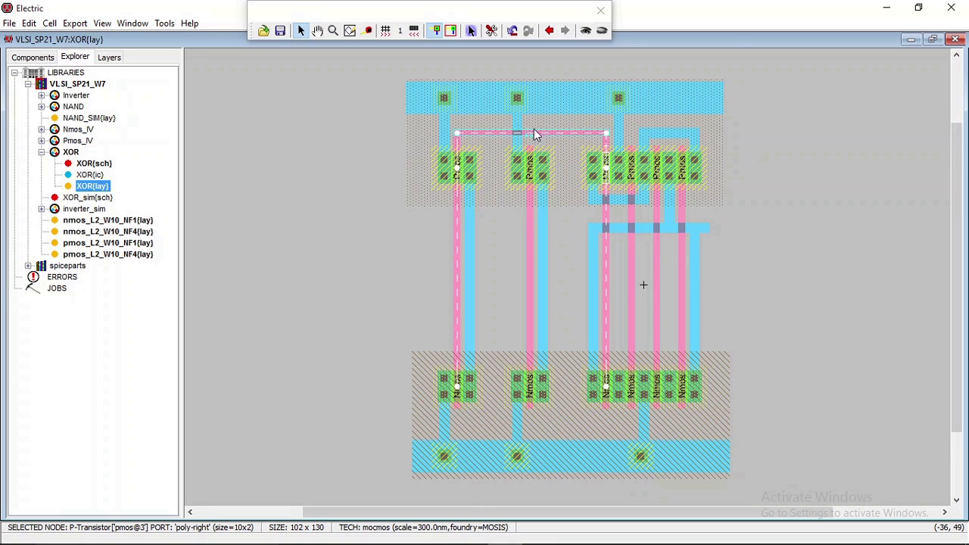
Route Polysilicon-1 below the NMOS blocks from the second inverter's gate toward the second gate of the four-finger NMOS block.
left_click(530, 416)
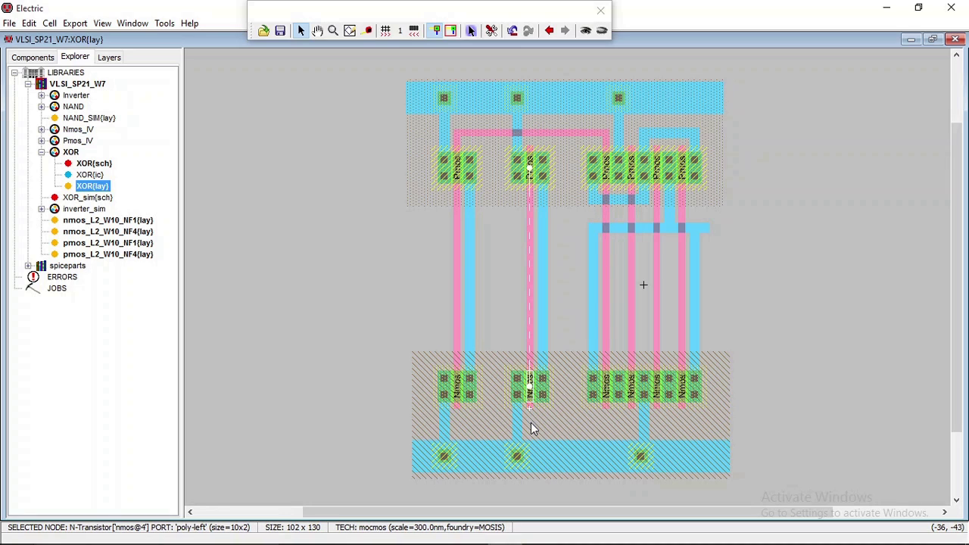
right_click(530, 427)
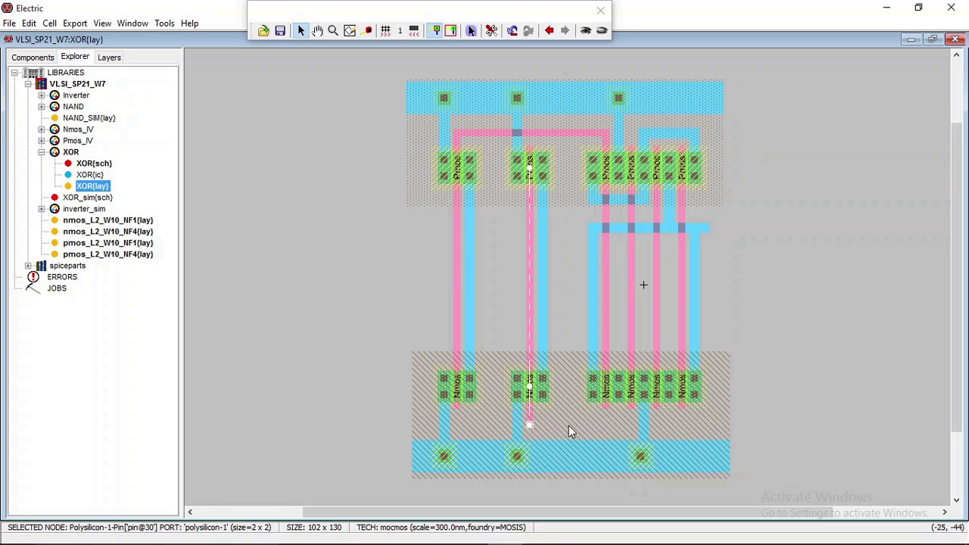
right_click(634, 428)
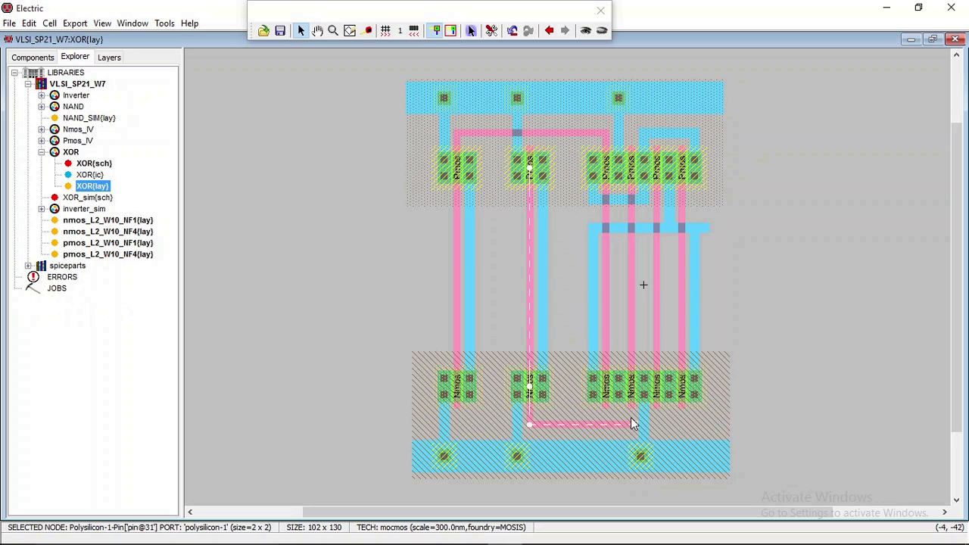
Delete the misaligned Polysilicon-1 pin below the second gate of the four-finger NMOS block.
scroll(677, 432, "up", 5, "ctrl")
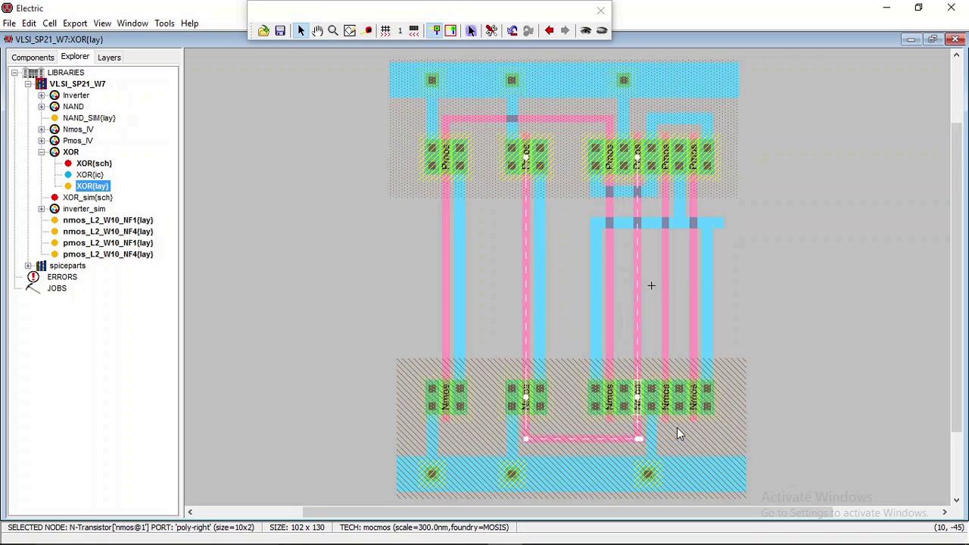
left_click_drag(957, 289, 957, 380)
left_click(674, 317)
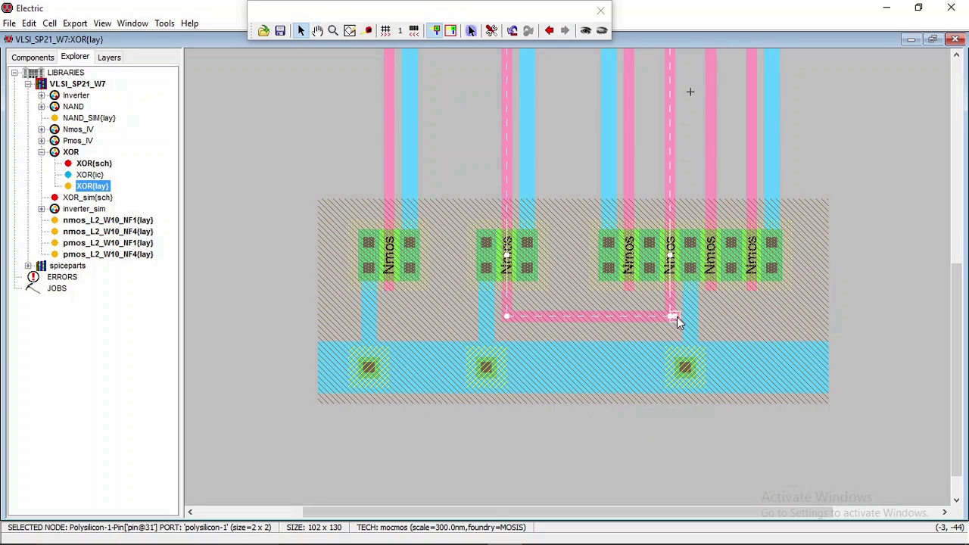
key("Delete")
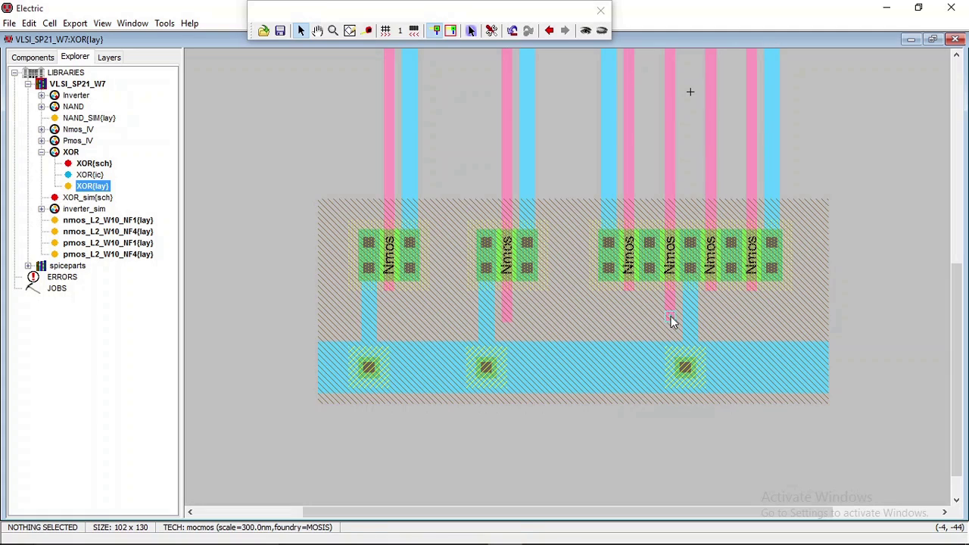
Connect the second gate of the four-finger NMOS to the middle NMOS gate with a horizontal Polysilicon-1 arc below the transistors.
left_click(671, 319)
right_click(506, 318)
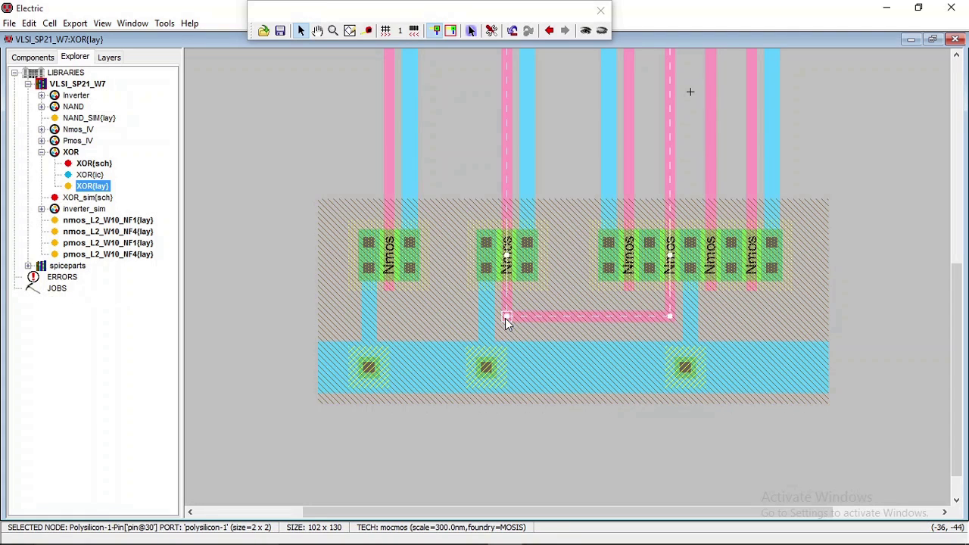
scroll(571, 306, "down", 1, "ctrl")
scroll(572, 306, "down", 1, "ctrl")
scroll(548, 217, "down", 1, "ctrl")
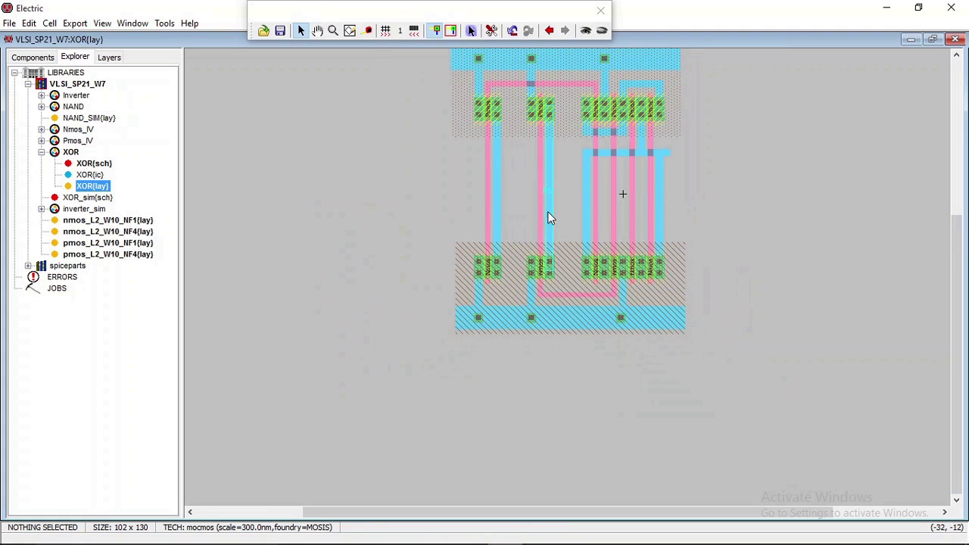
Check the polysilicon gate connections from the two inverters to the first and second gates of the four-finger transistors.
scroll(547, 217, "up", 1, "ctrl")
left_click(460, 158)
right_click_drag(464, 347, 464, 350)
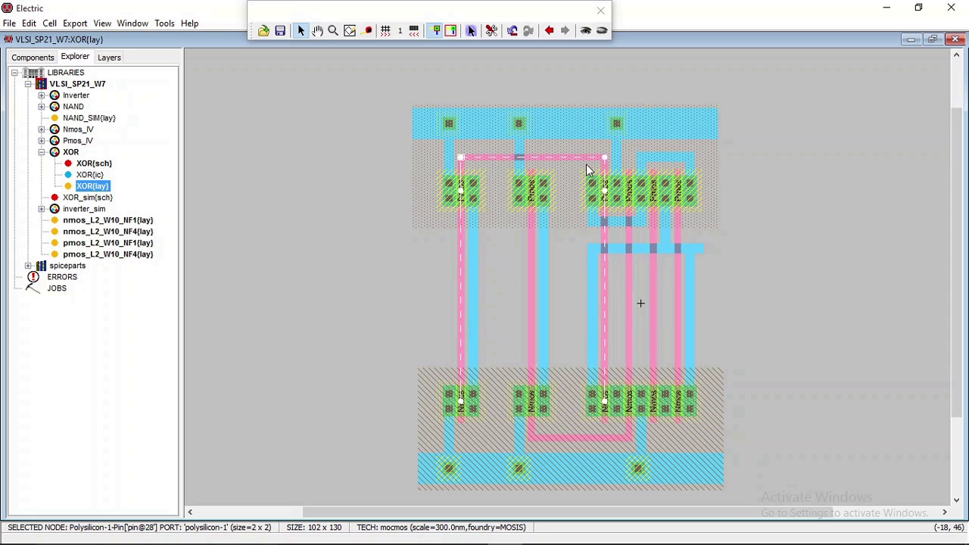
left_click(629, 439)
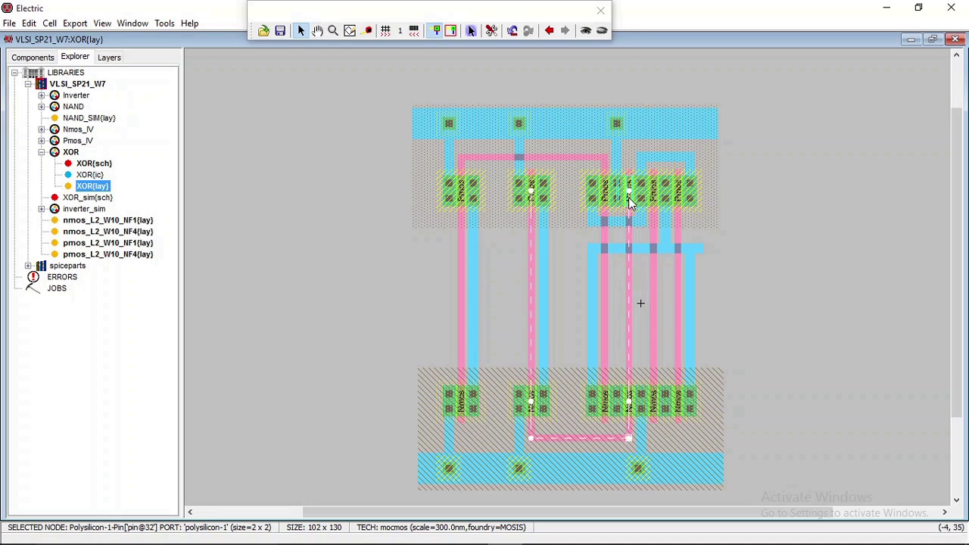
Nudge the horizontal Metal-1 output arc between the four-finger PMOS and NMOS slightly upward.
left_click(617, 246)
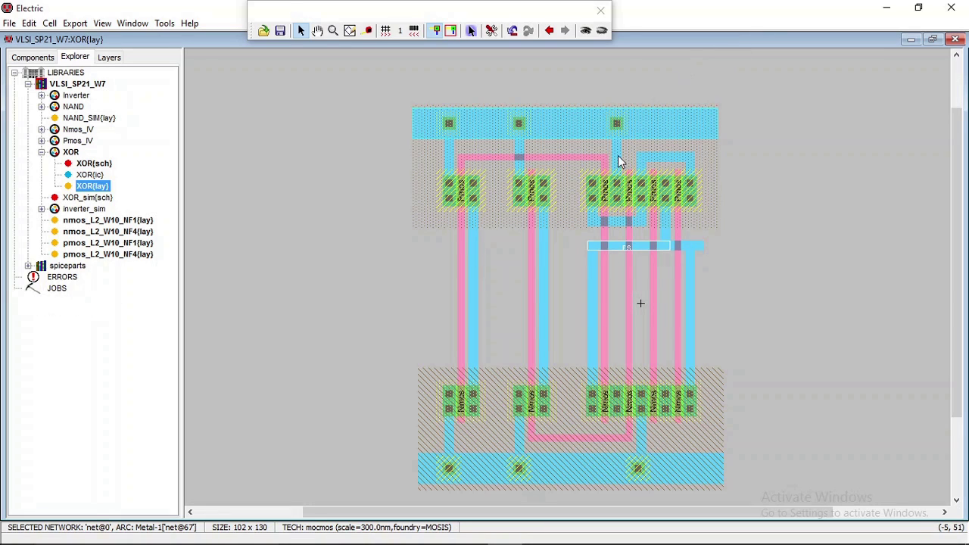
left_click(553, 284)
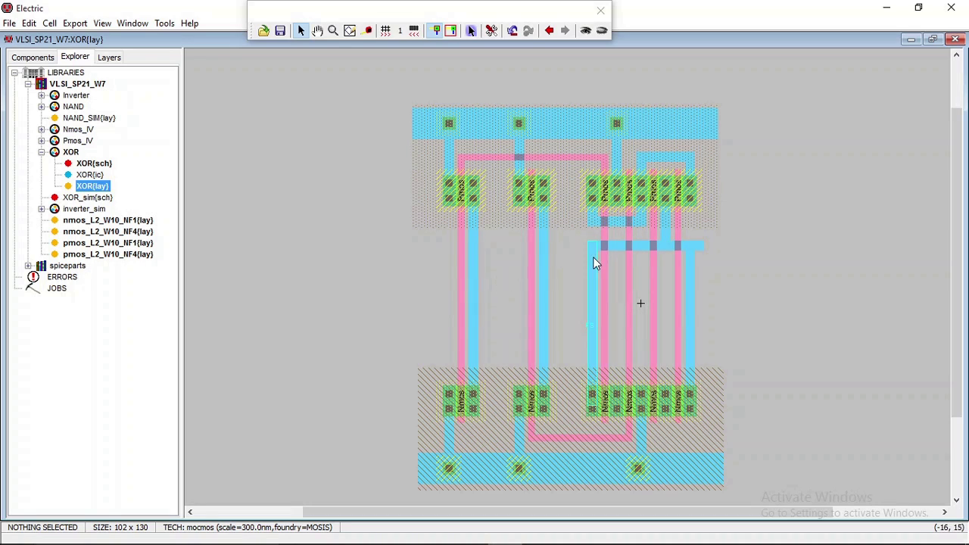
Try wiring the middle inverter's Metal-1 output straight to the rightmost polysilicon gate, and delete the resulting arc and contact.
left_click(547, 299)
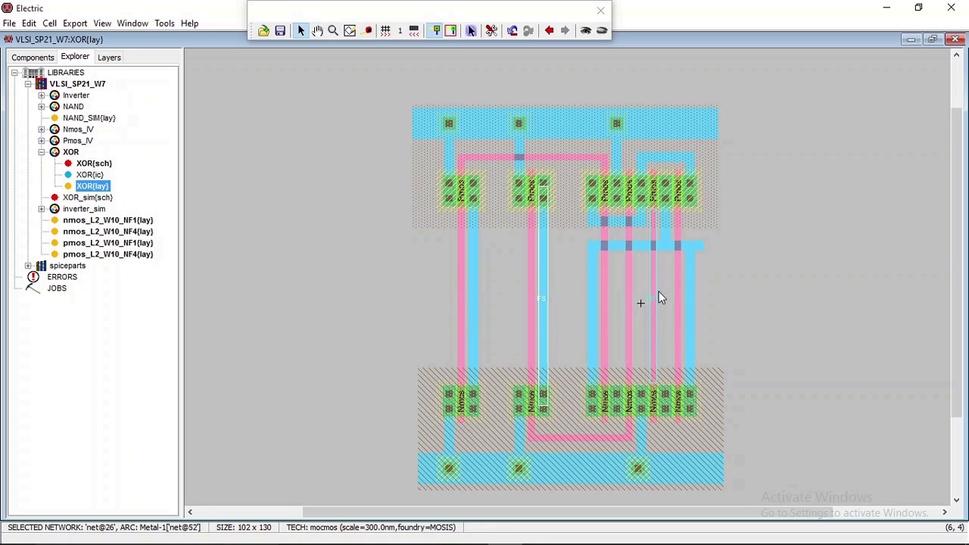
right_click(679, 291)
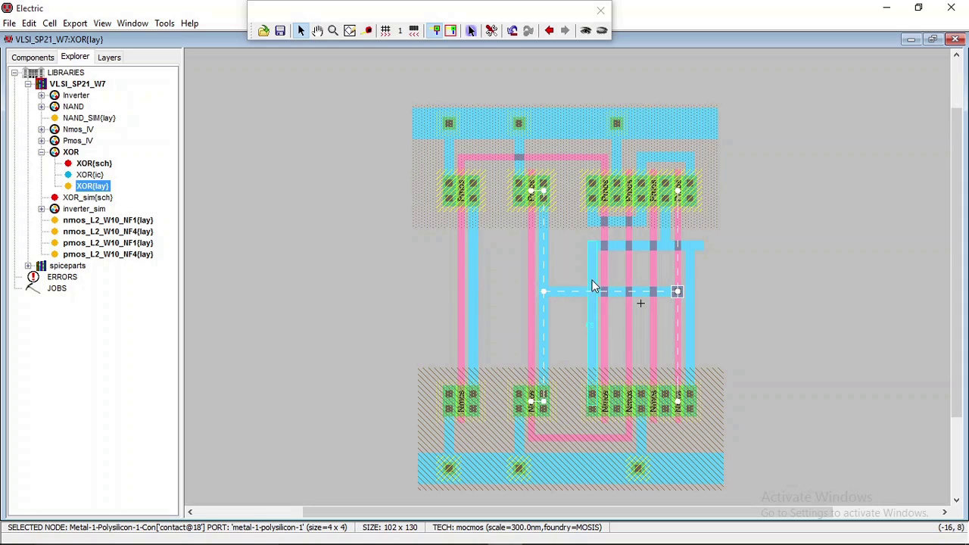
left_click(576, 294)
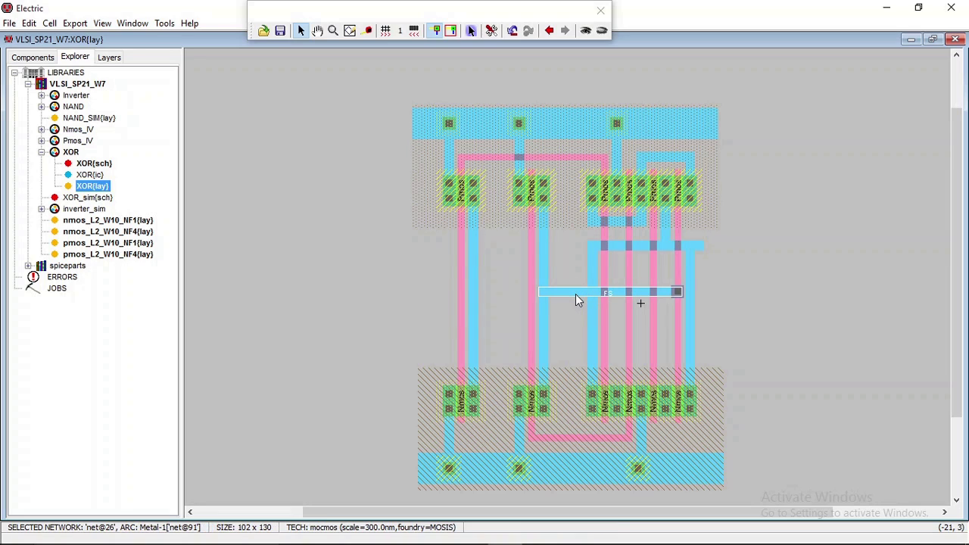
key("Delete")
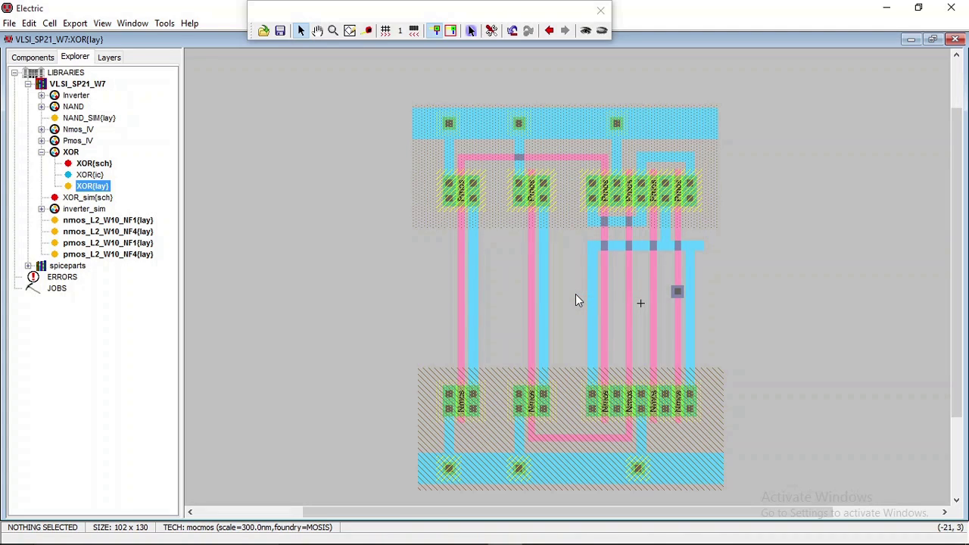
left_click(677, 293)
key("Delete")
left_click(677, 301)
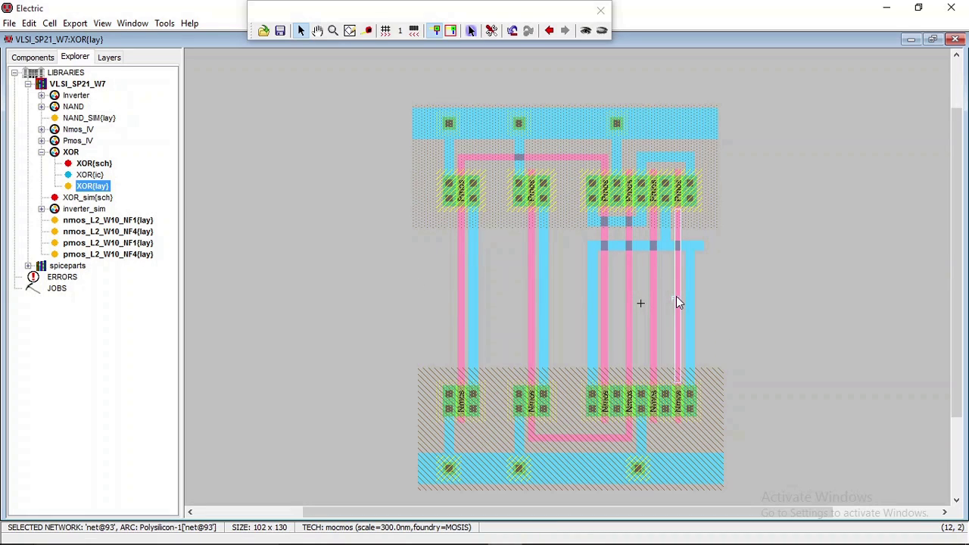
Try placing a Metal-1-Polysilicon-1 contact on the rightmost gate line below the horizontal Metal-1 output arc.
left_click(37, 57)
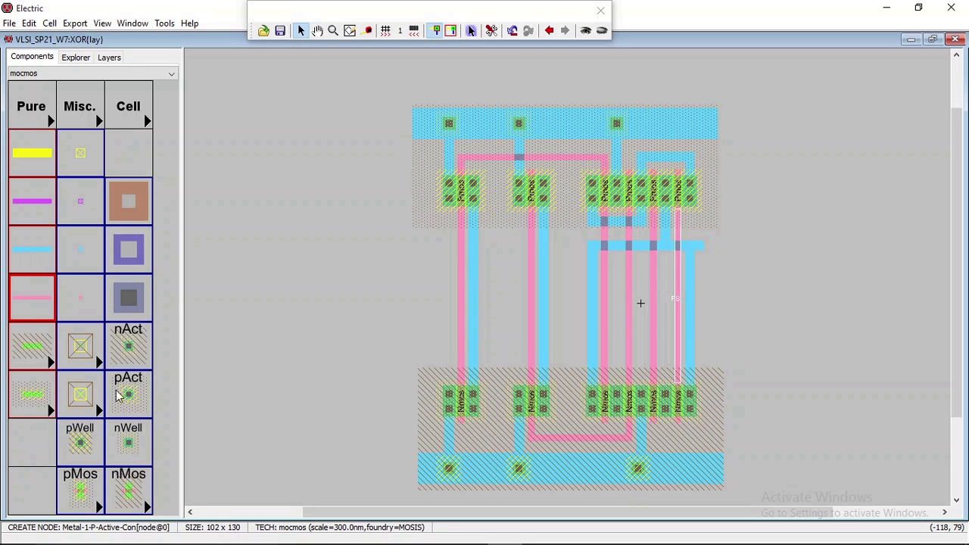
left_click(134, 306)
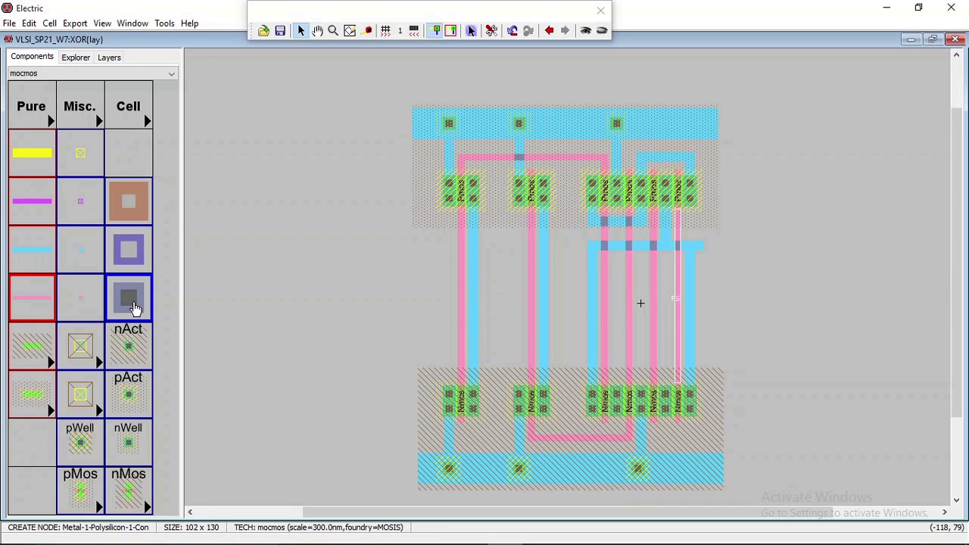
left_click(665, 297)
left_click(663, 299)
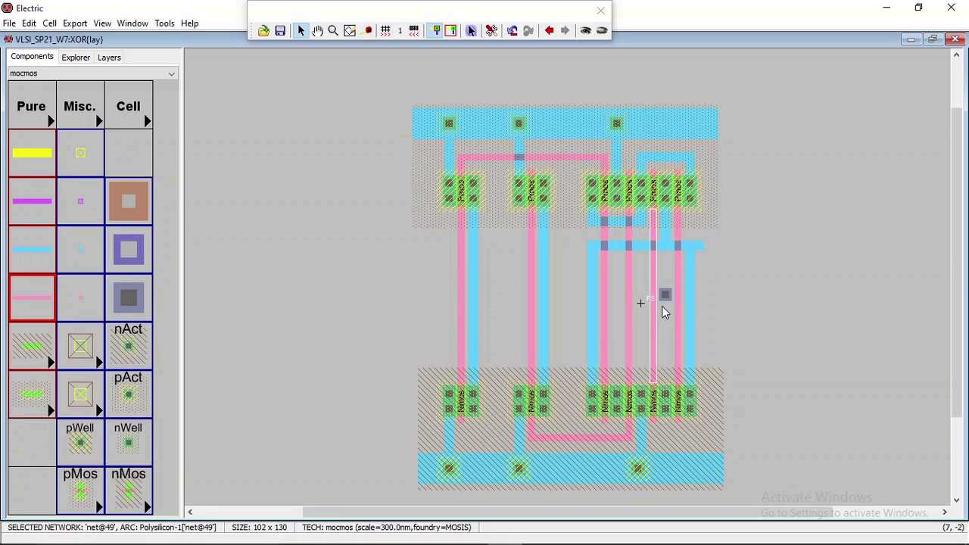
mouse_move(665, 296)
left_mouse_down()
mouse_move(679, 297)
mouse_move(672, 292)
left_mouse_up()
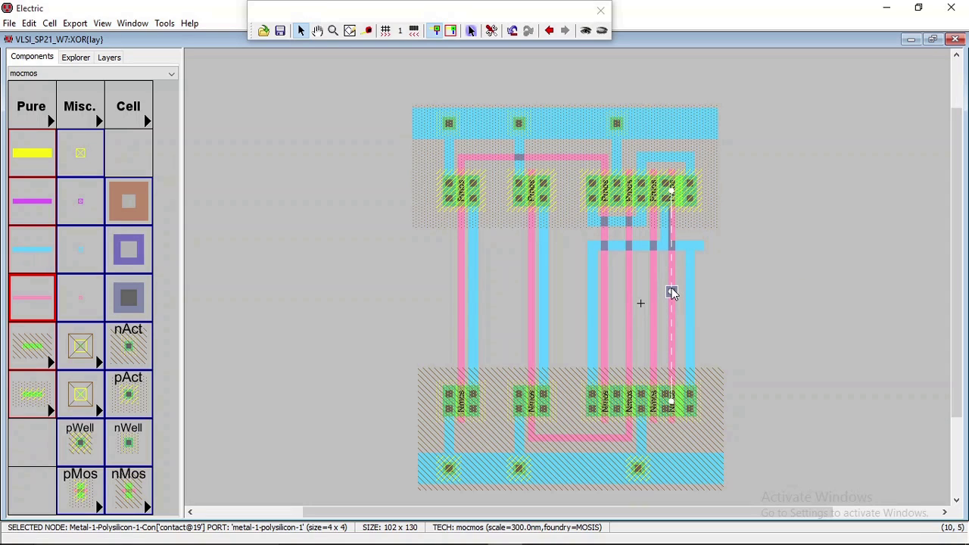
scroll(724, 278, "up", 3)
scroll(724, 279, "down", 3)
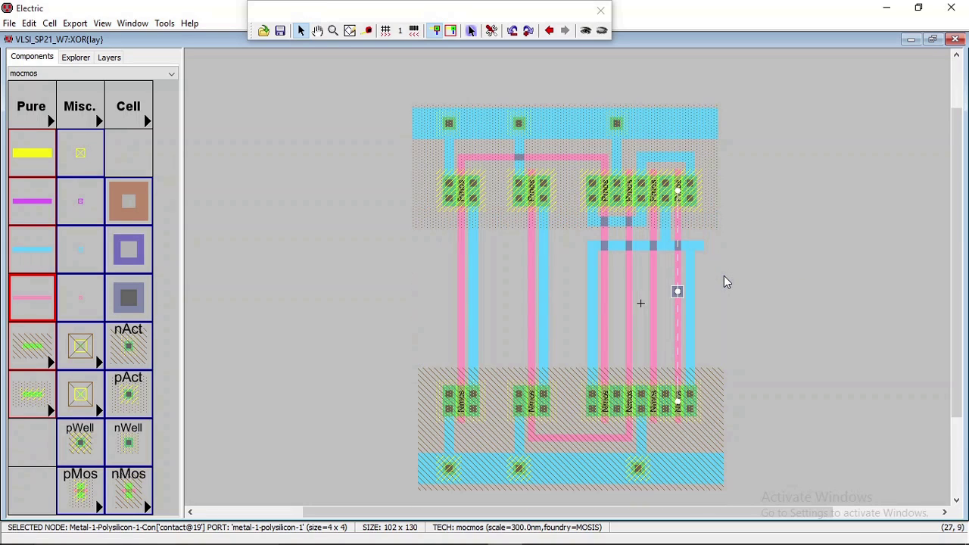
Try shifting the contact into the gap between the third and fourth gate lines, and delete it.
scroll(724, 279, "up", 2, "ctrl")
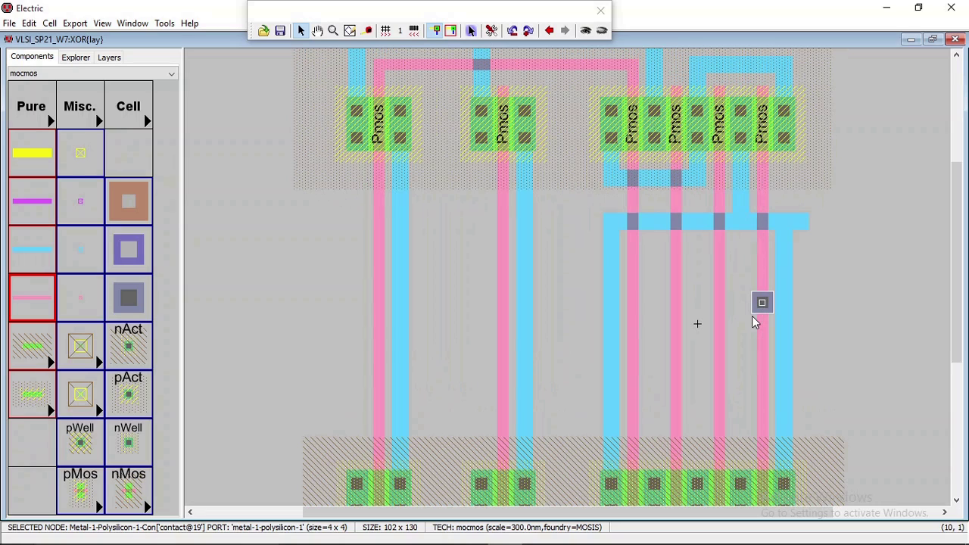
left_click(755, 304)
mouse_move(753, 303)
left_mouse_down()
mouse_move(742, 305)
mouse_move(754, 310)
left_mouse_up()
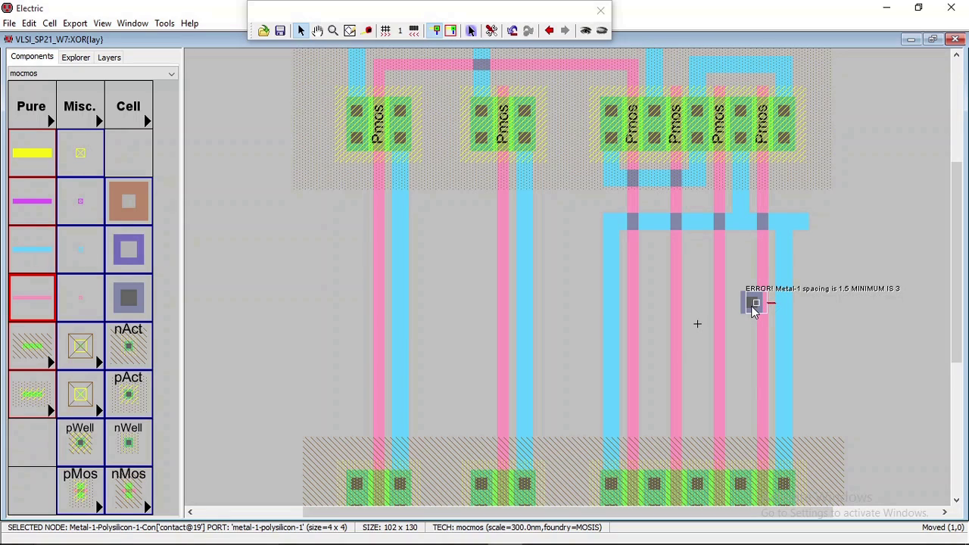
left_click_drag(749, 308, 742, 309)
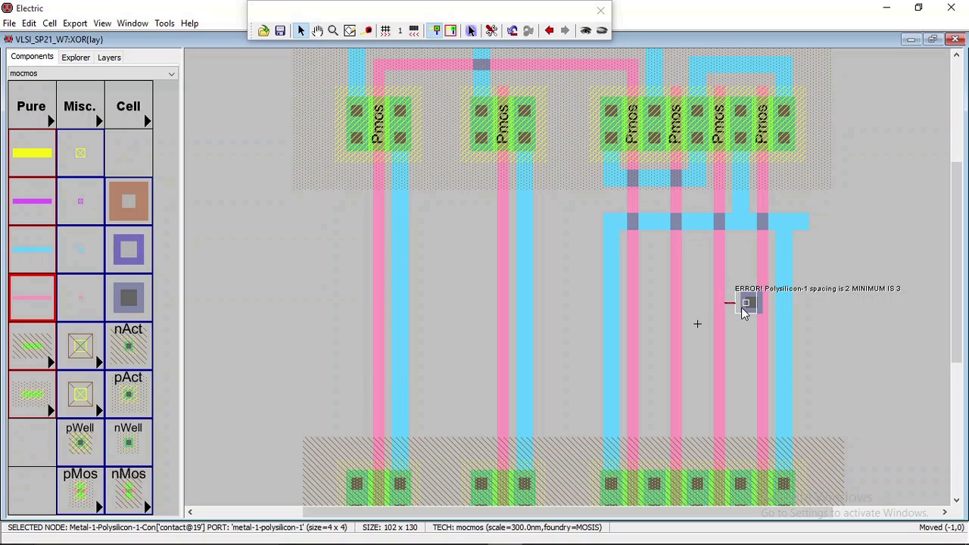
left_click_drag(743, 310, 743, 310)
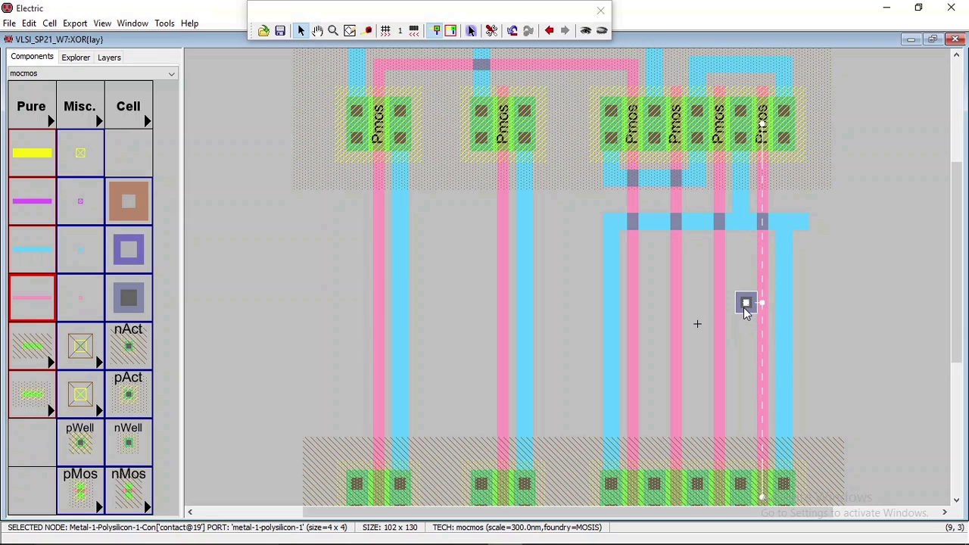
key("Delete")
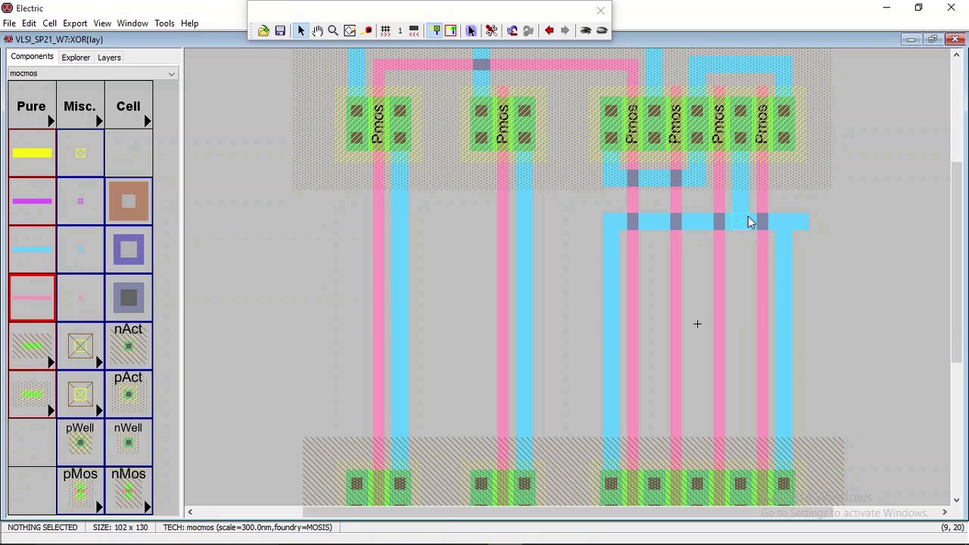
Move the horizontal Metal-1 output arc of the four-finger transistors down to just above the cell's origin marker.
left_click(692, 223)
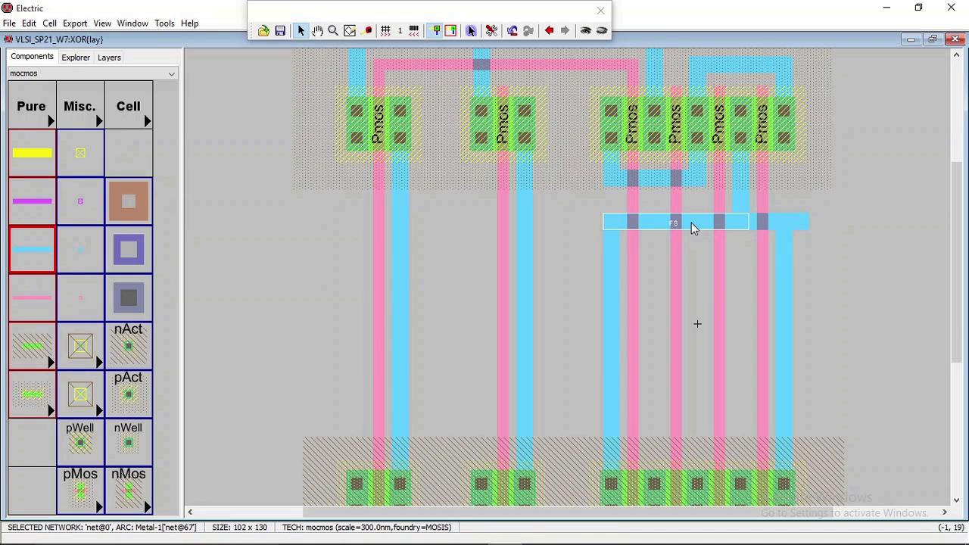
key("Down")
key("Down")
key("Down")
key("Down")
key("Down")
key("Down")
key("Down")
key("Down")
key("Down")
key("Down")
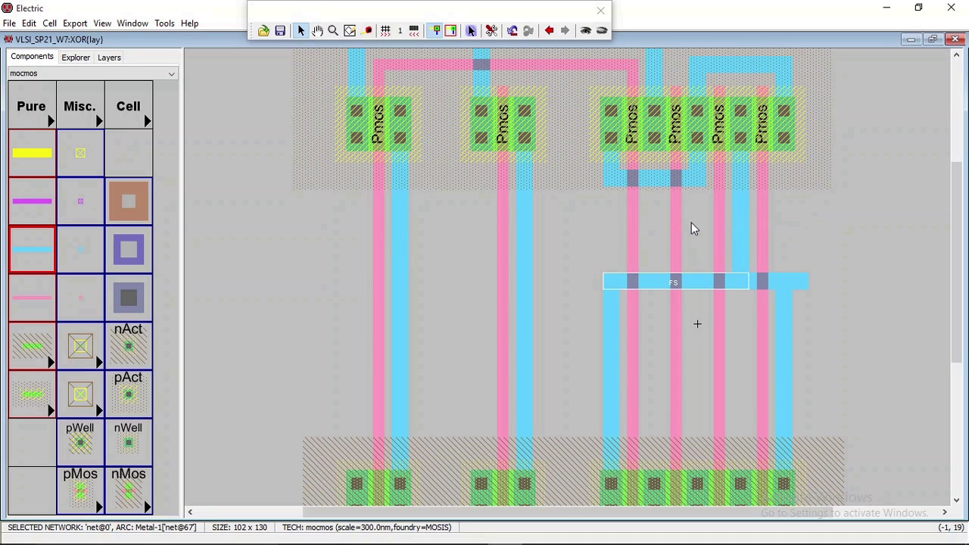
key("Down")
key("Down")
key("Down")
key("Down")
key("Down")
key("Down")
key("Up")
key("Up")
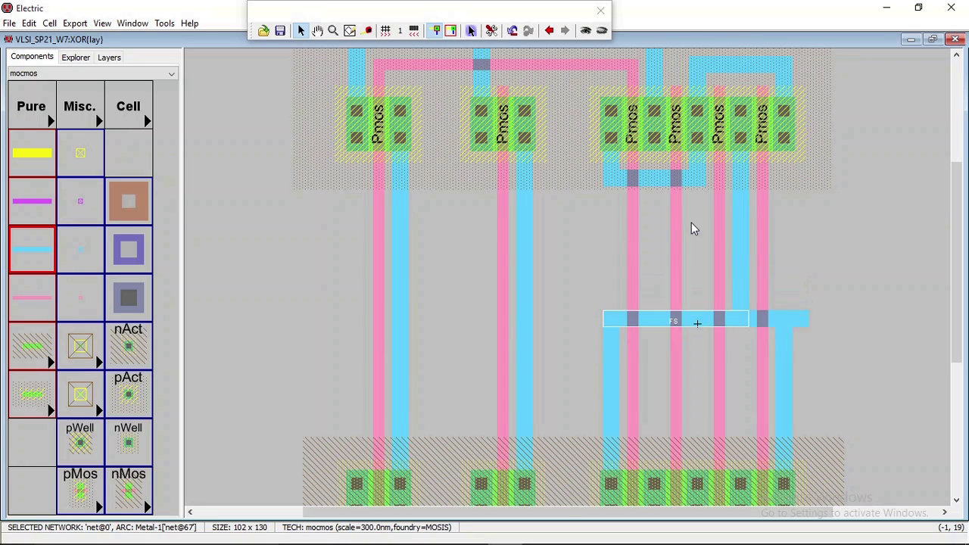
left_click(387, 281)
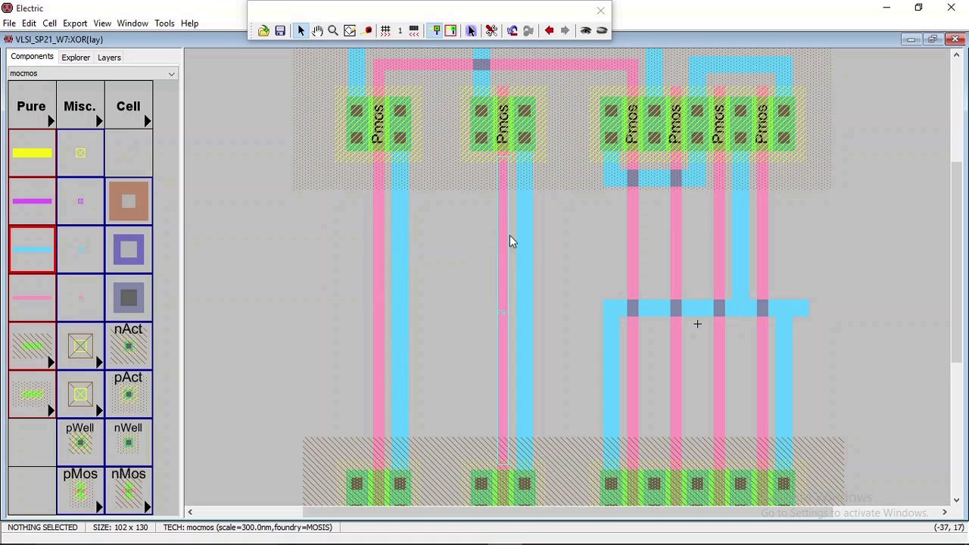
Place a Metal-1-Polysilicon-1 contact outside the rightmost gate line, above the Metal-1 output arc, and connect it to that gate.
left_click(131, 297)
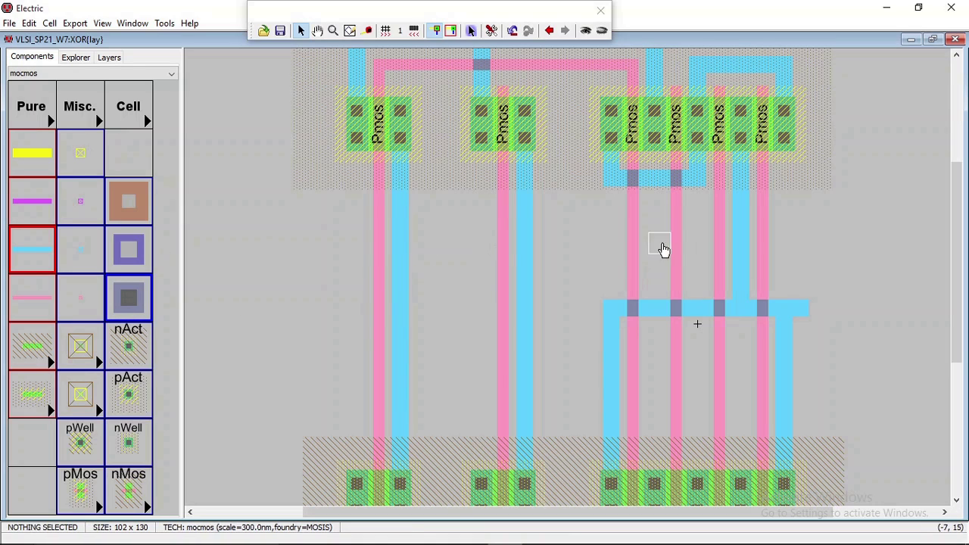
left_click(785, 224)
left_click(792, 245)
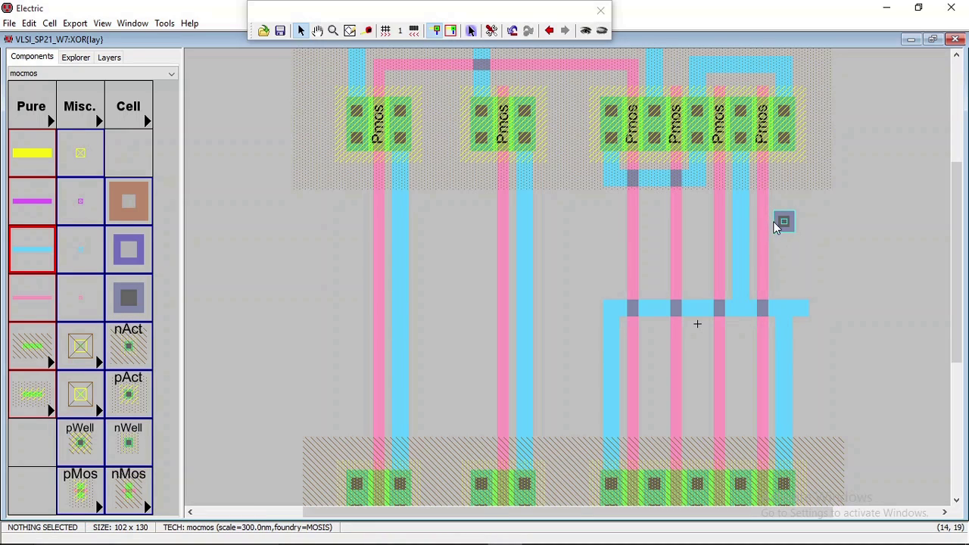
left_click(764, 223)
left_click(779, 223)
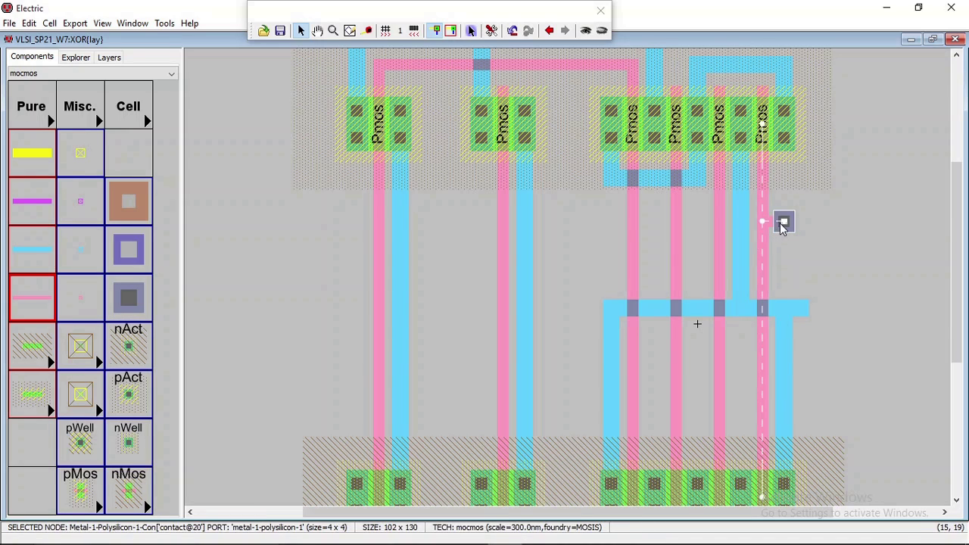
Move the new contact slightly toward the rightmost gate line while keeping the minimum Metal-1 spacing of 3.
left_click_drag(780, 223, 768, 225)
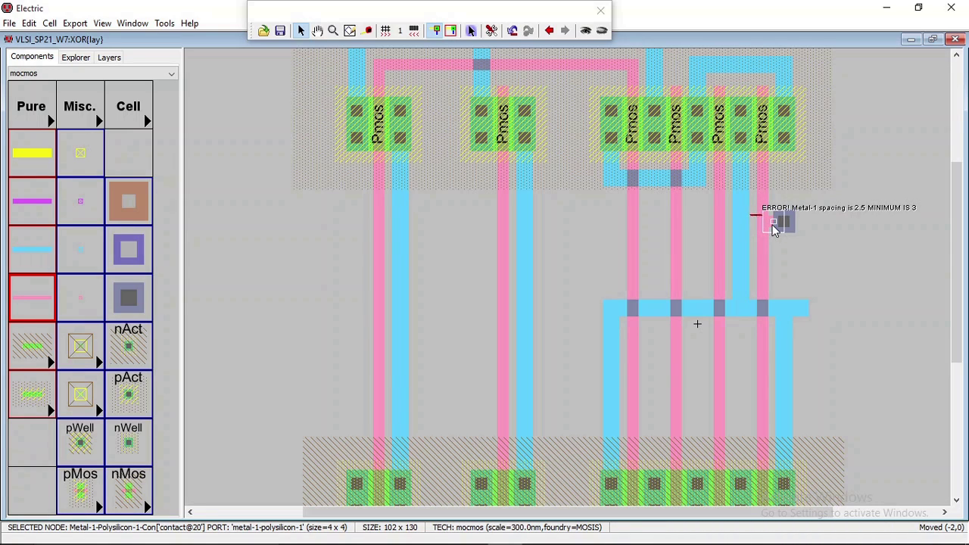
left_click_drag(773, 230, 777, 231)
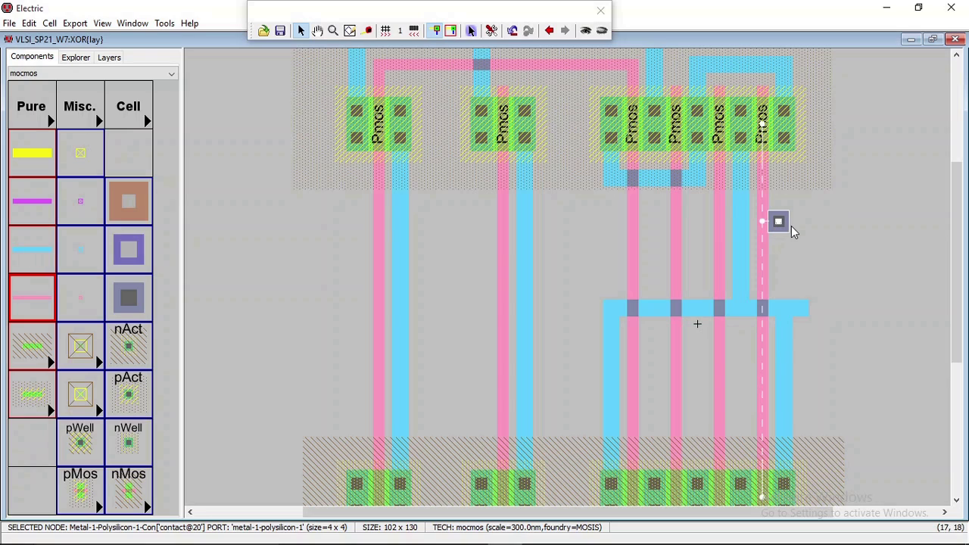
left_click(806, 261)
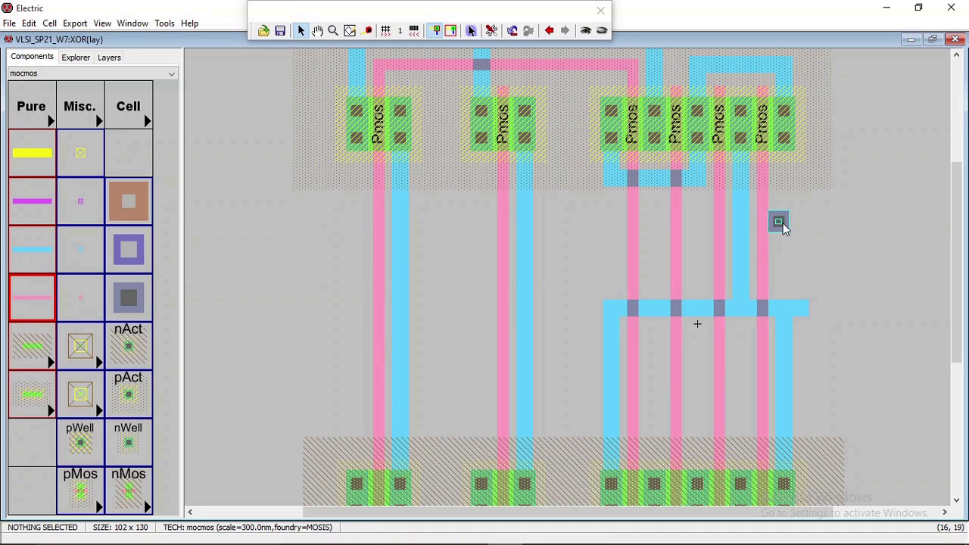
Run a DRC check on the XOR layout.
left_click(164, 23)
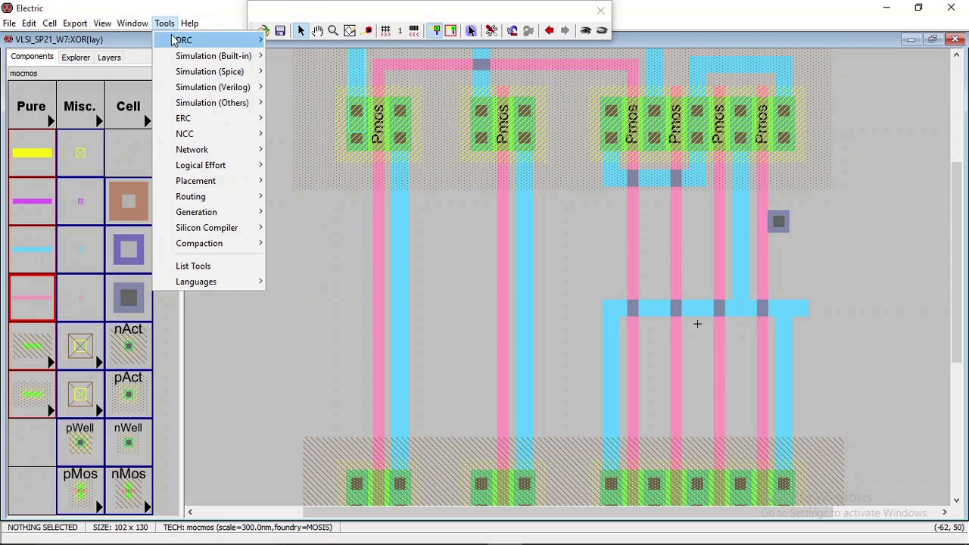
mouse_move(198, 40)
left_click(279, 43)
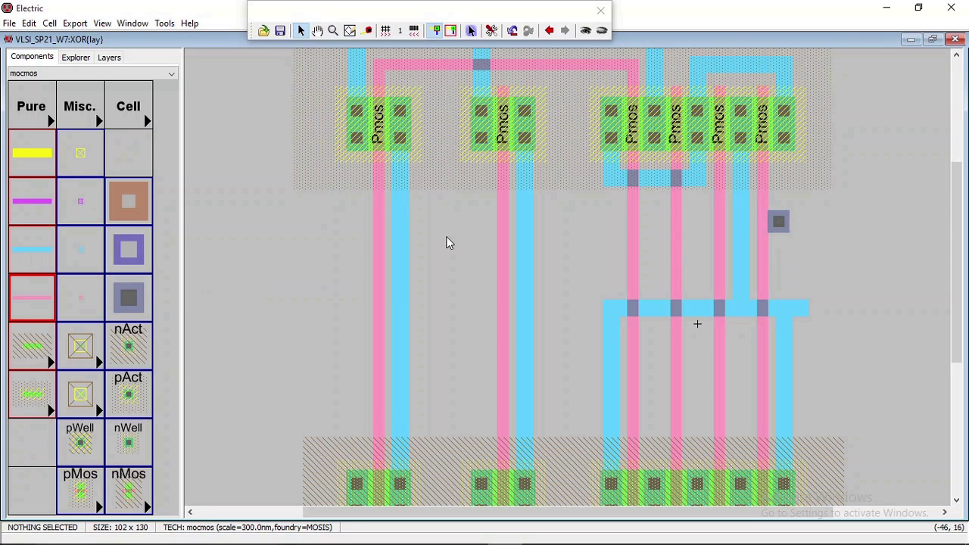
left_click(781, 225)
left_click(820, 235)
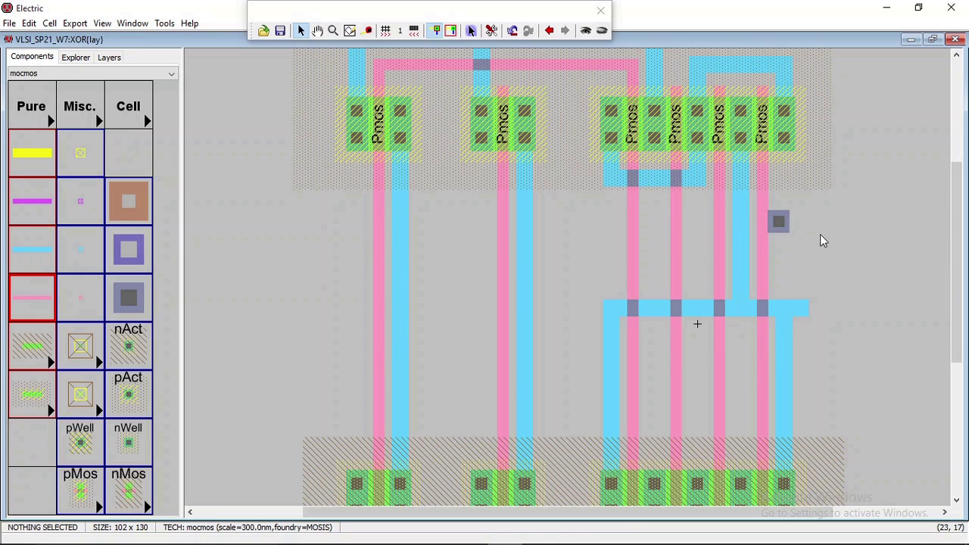
left_click(780, 222)
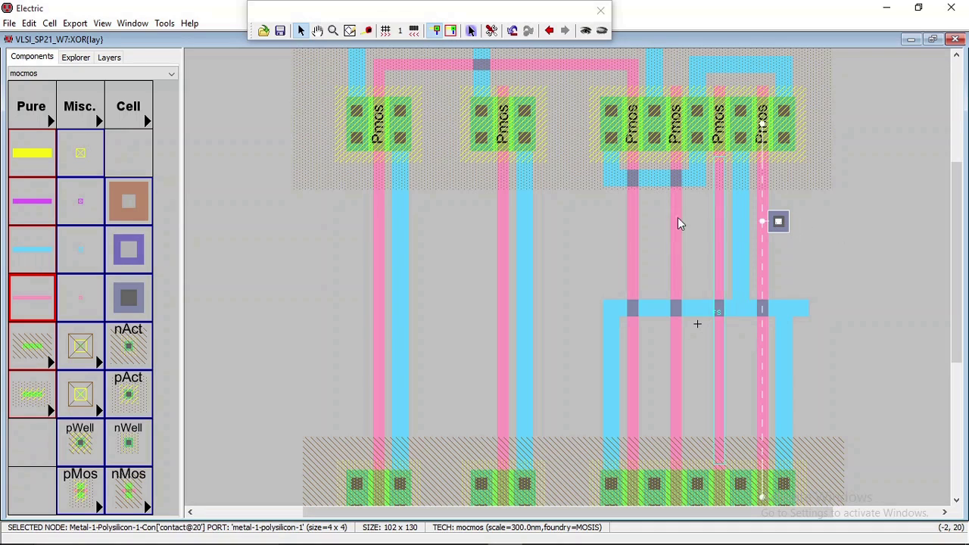
right_click(523, 228)
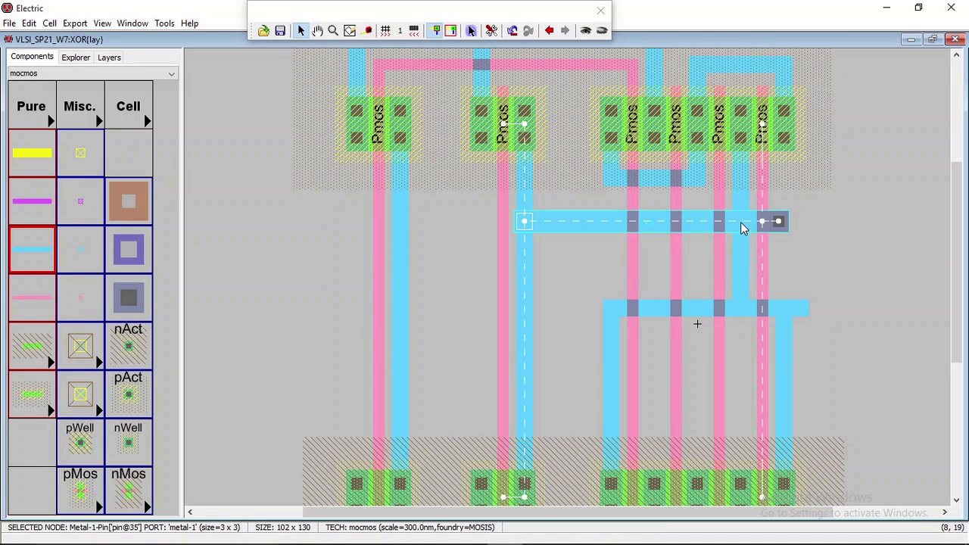
key("Delete")
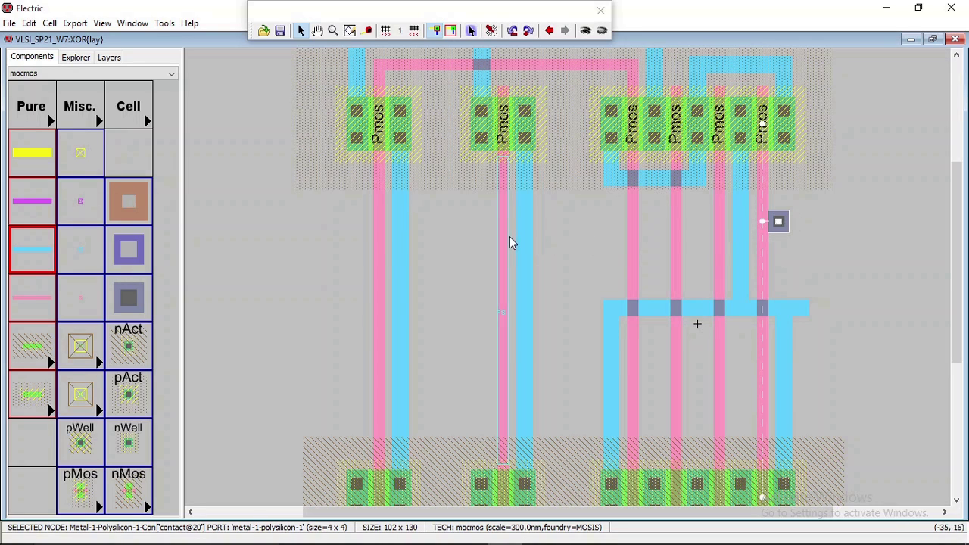
Place a Metal-1-Metal-2 contact just outside the Metal-1-Polysilicon-1 contact of the rightmost gate and join the two with a Metal-1 arc.
left_click(118, 251)
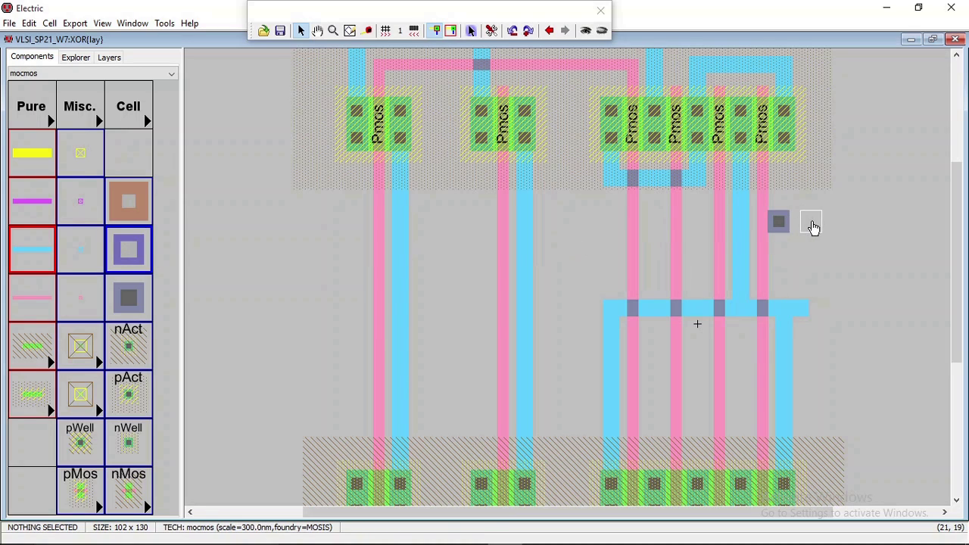
left_click(811, 224)
left_click(800, 251)
left_click(781, 224)
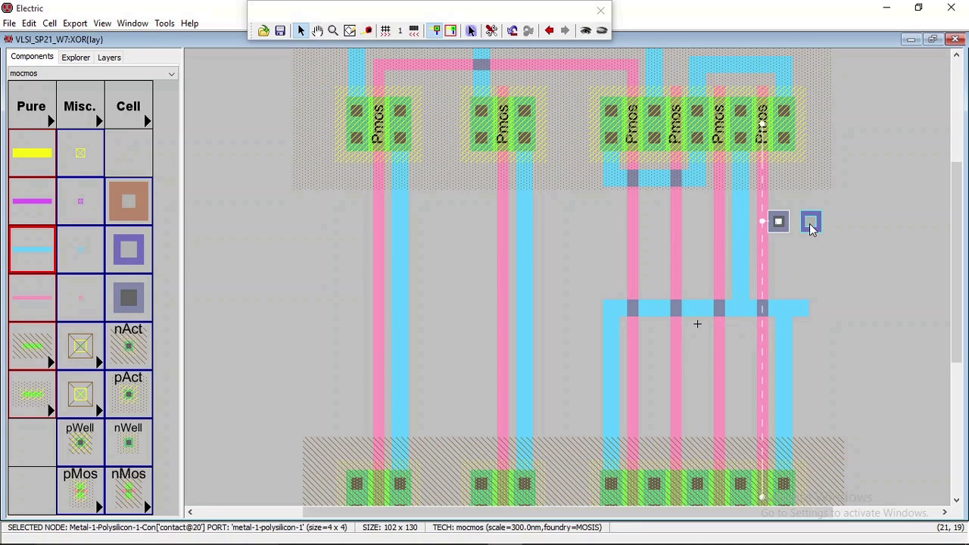
right_click(811, 229)
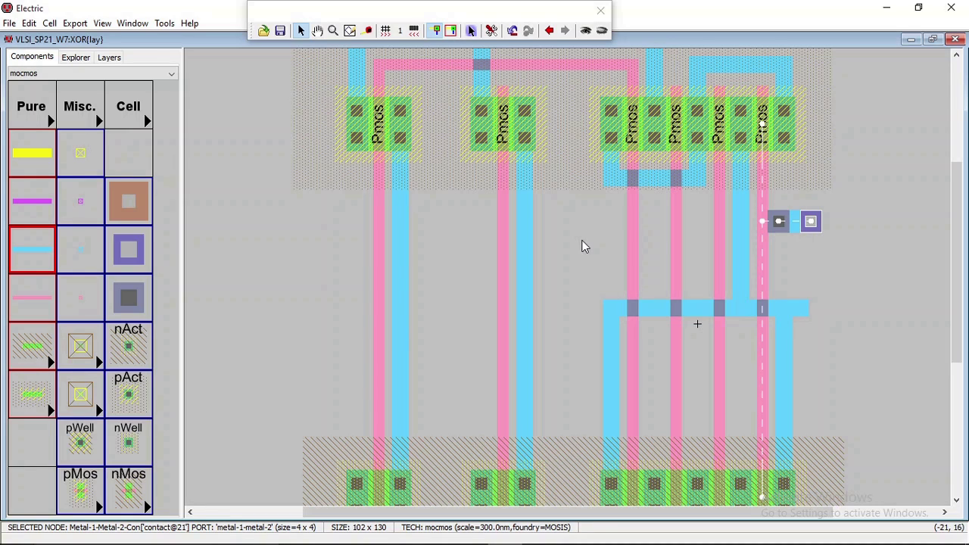
right_click(525, 230)
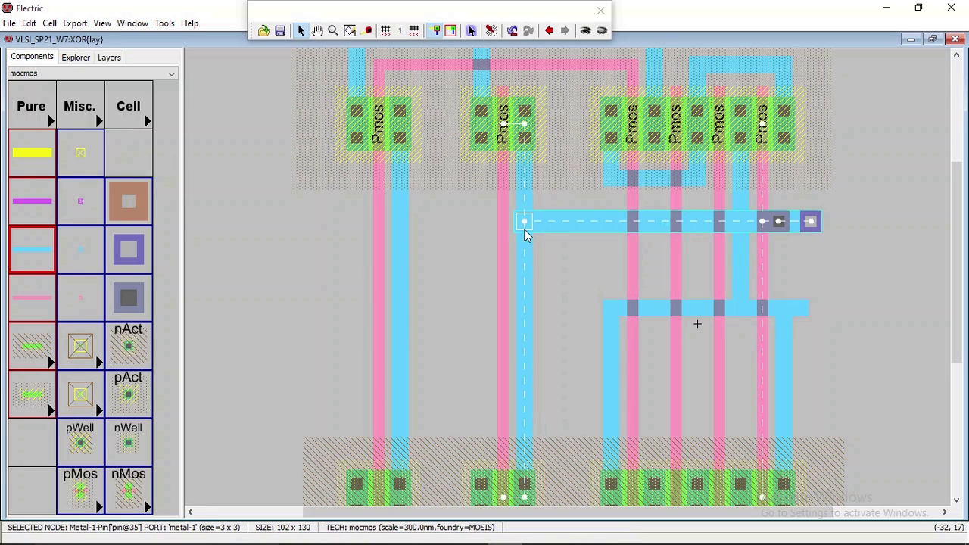
key("ctrl+z")
Place a second Metal-1-Metal-2 contact beside the second inverter's Metal-1 output, connect it to that line, and move it up against the line.
left_click(128, 249)
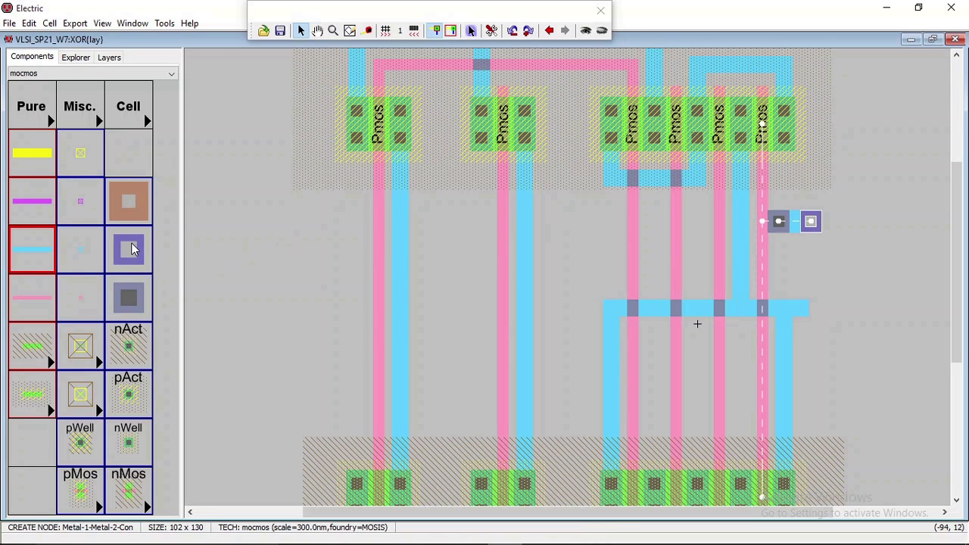
left_click(556, 228)
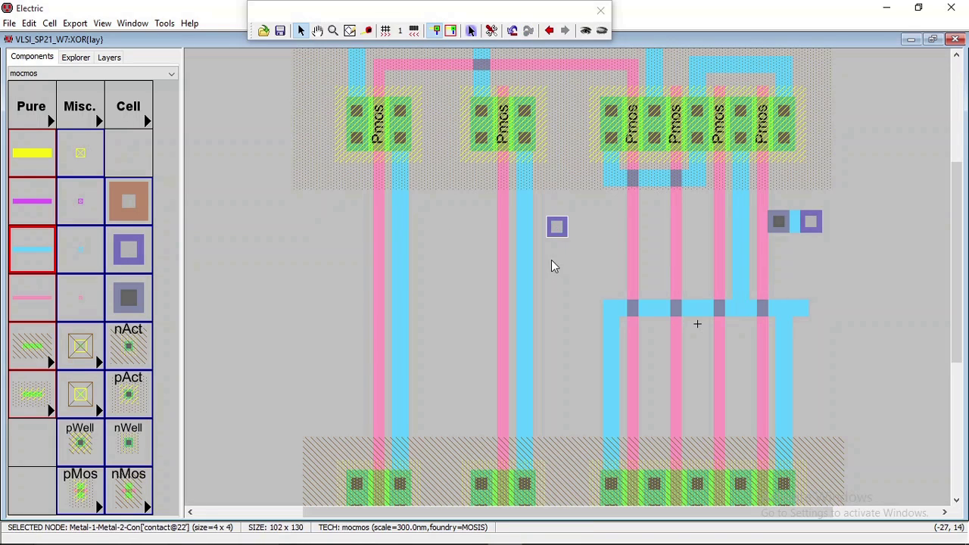
left_click(551, 260)
left_click(552, 237)
right_click(525, 227)
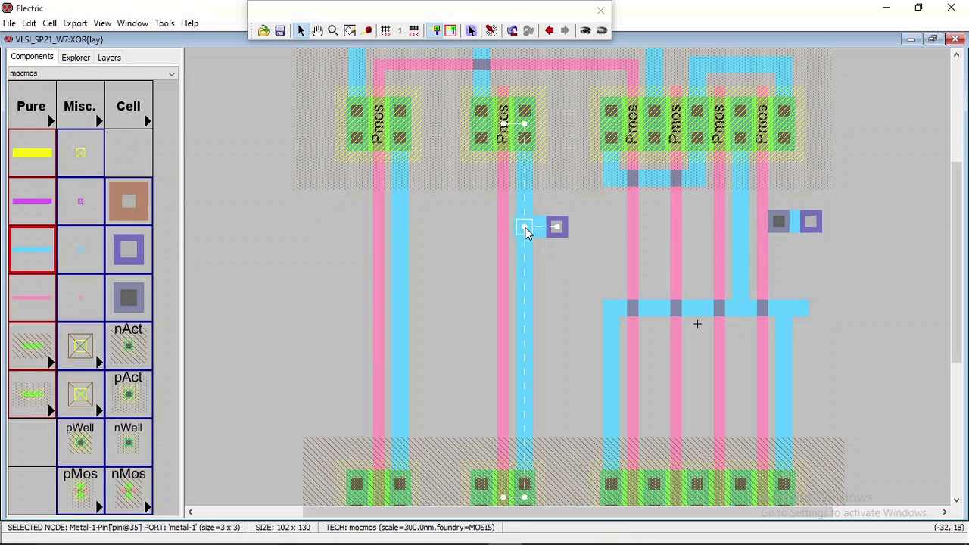
key("ctrl+z")
left_click(519, 235)
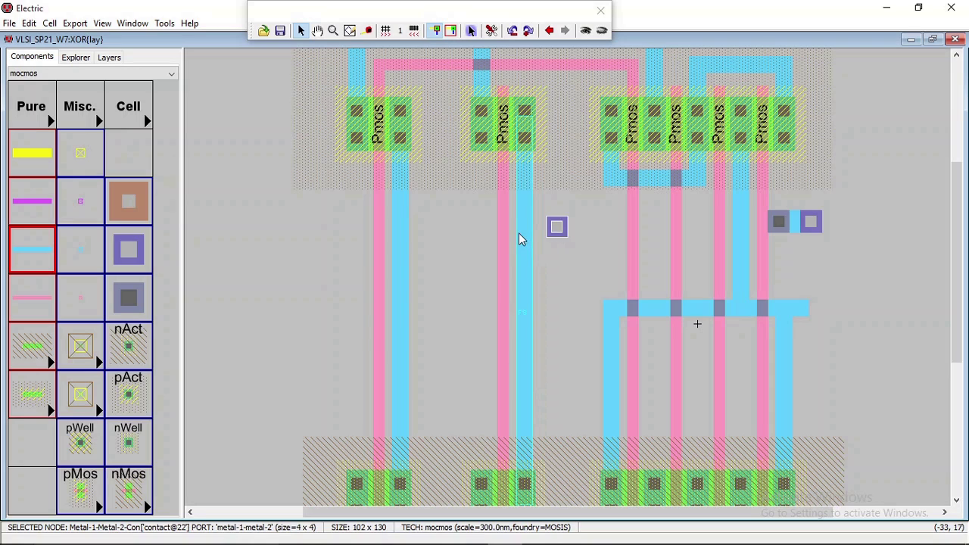
left_click(556, 231)
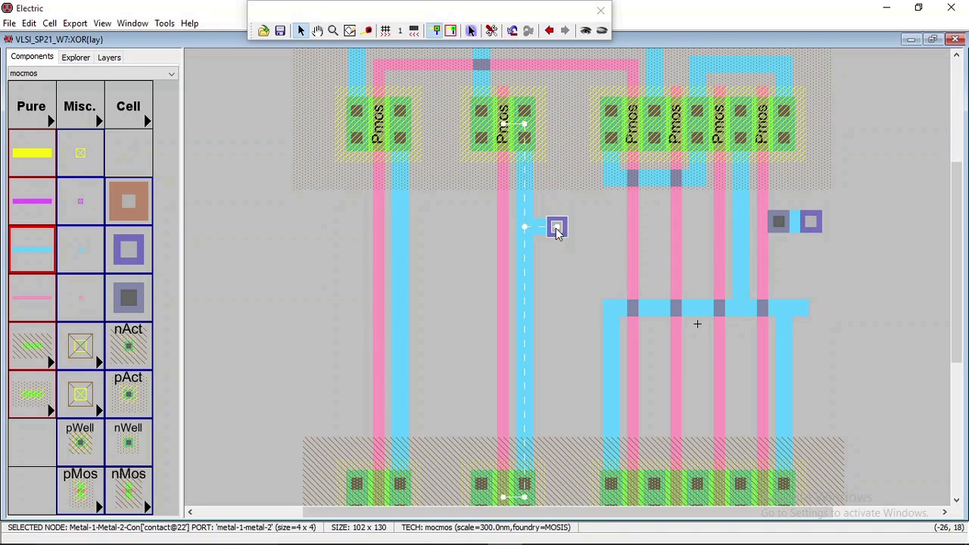
left_click_drag(556, 231, 540, 231)
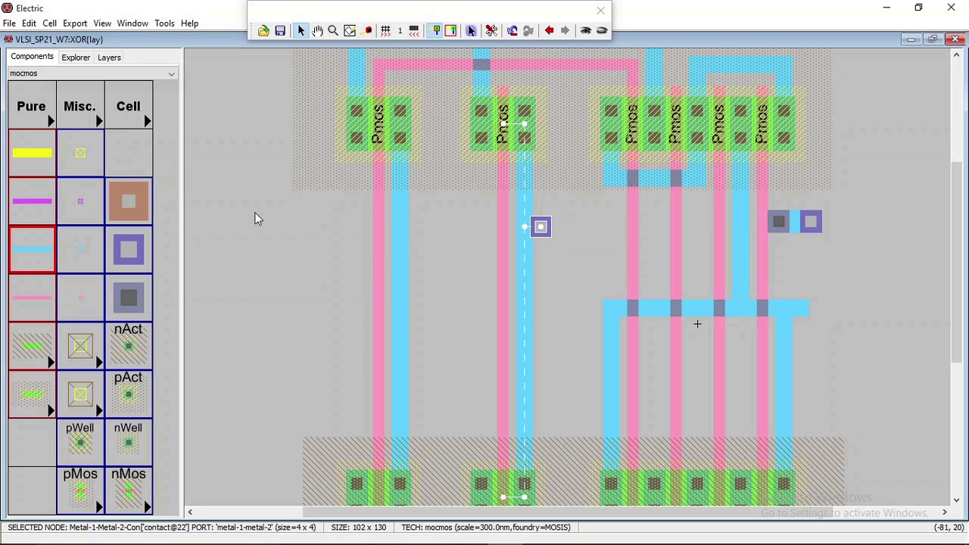
Connect the two Metal-1-Metal-2 contacts with a horizontal Metal-2 arc.
left_click(24, 200)
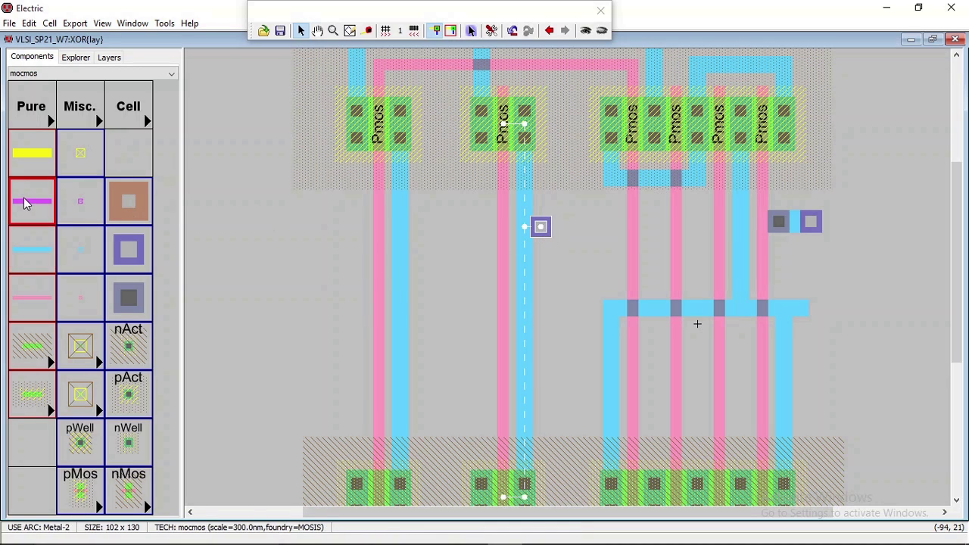
right_click(818, 215)
left_click(822, 258)
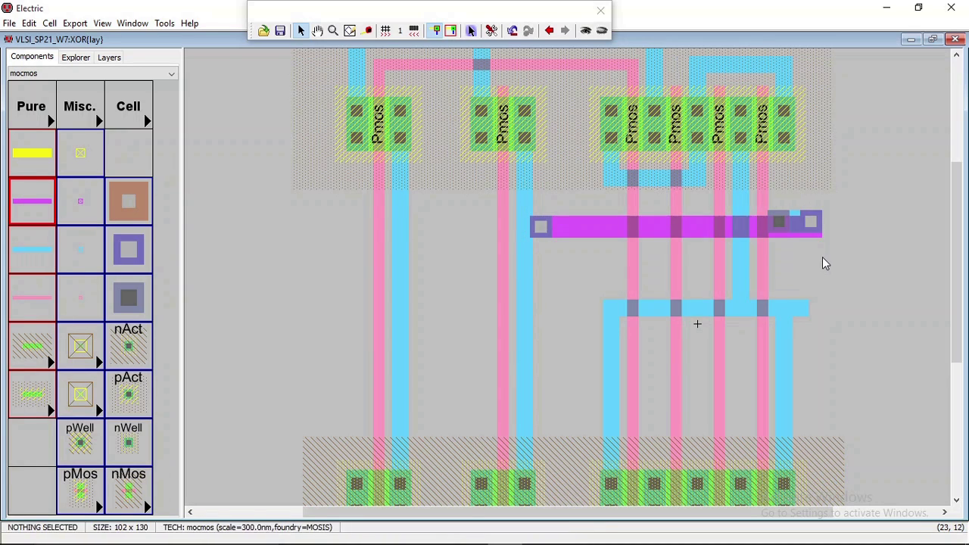
Move the inverter-side Metal-1-Metal-2 contact up one grid unit to align it with the contacts at the rightmost gate.
left_click(780, 221)
left_click(809, 220)
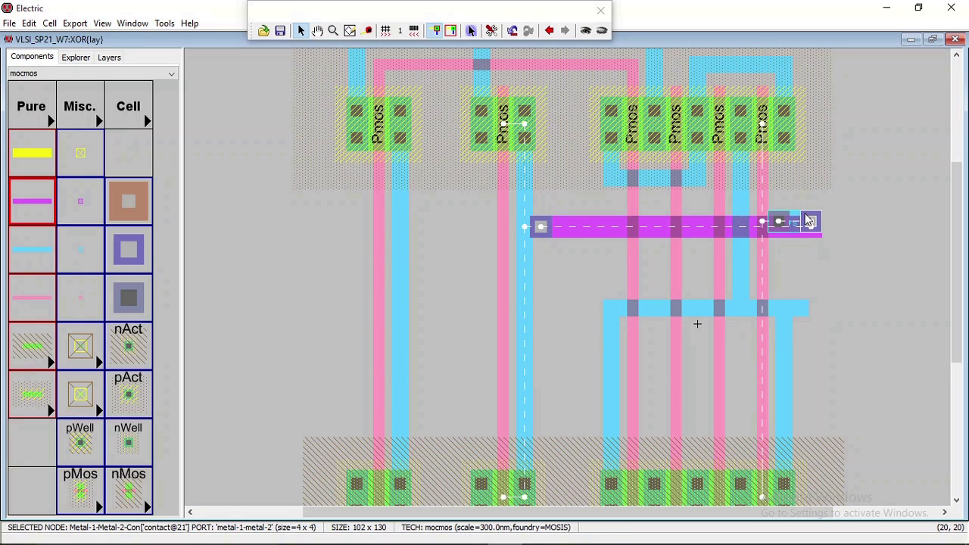
left_click(803, 221)
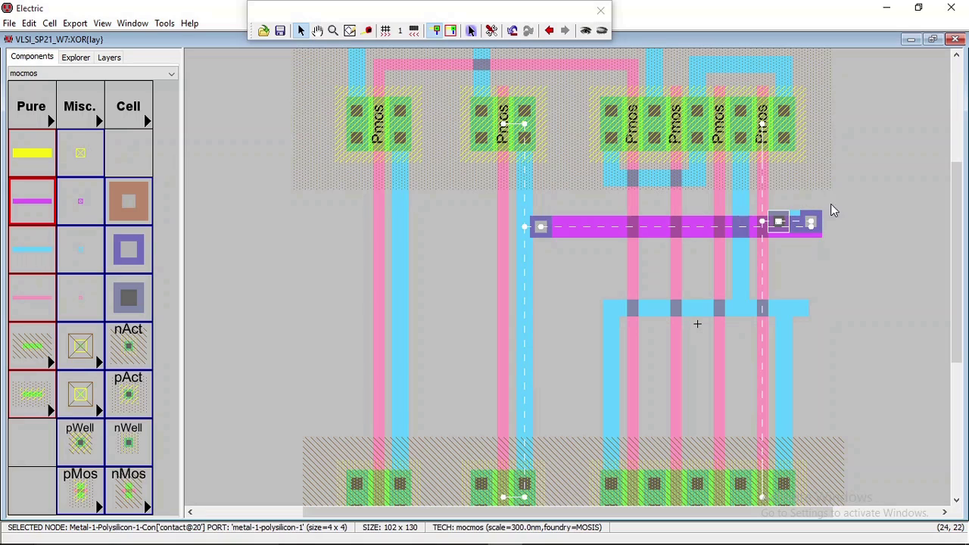
left_click(831, 220)
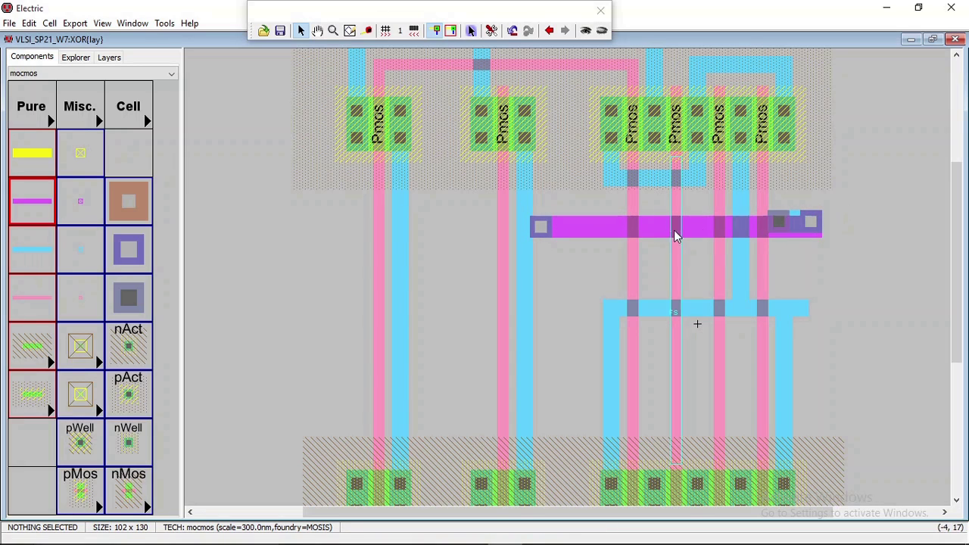
left_click(544, 230)
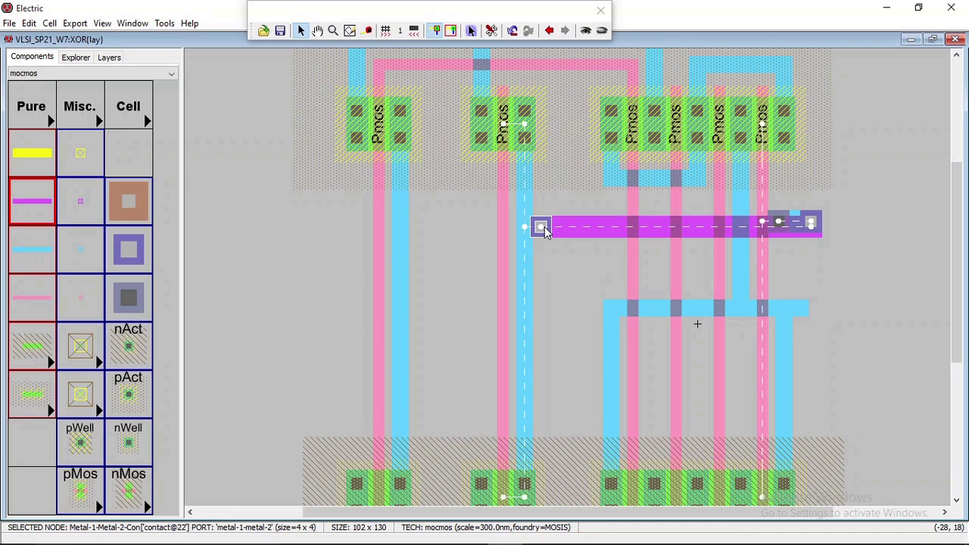
key("Up")
key("Up")
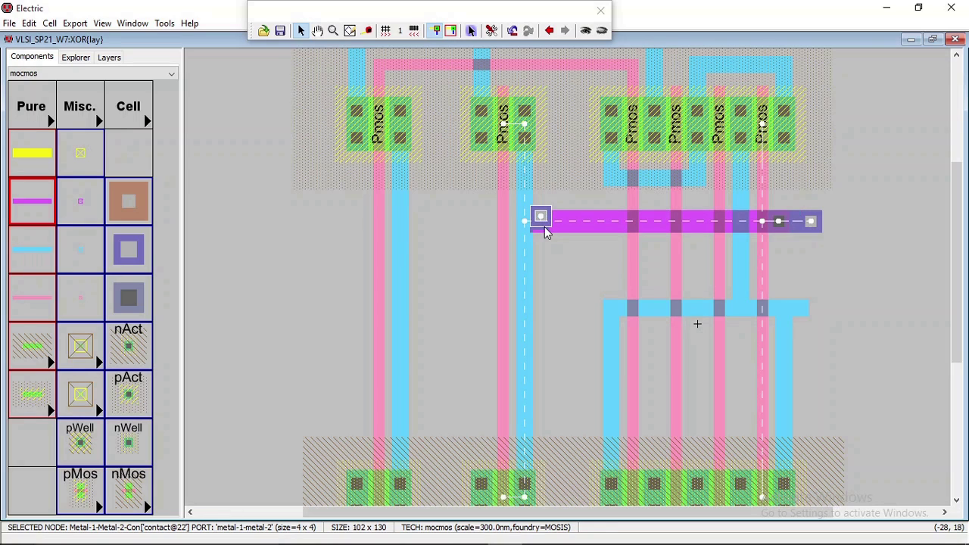
key("Down")
left_click(557, 258)
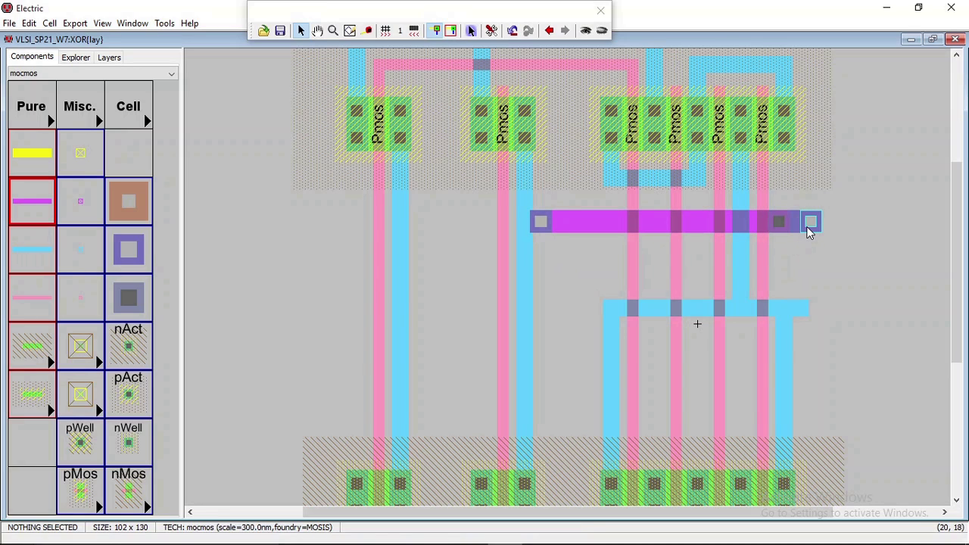
Name the horizontal Metal-2 arc Bbar.
scroll(809, 246, "down", 1, "ctrl")
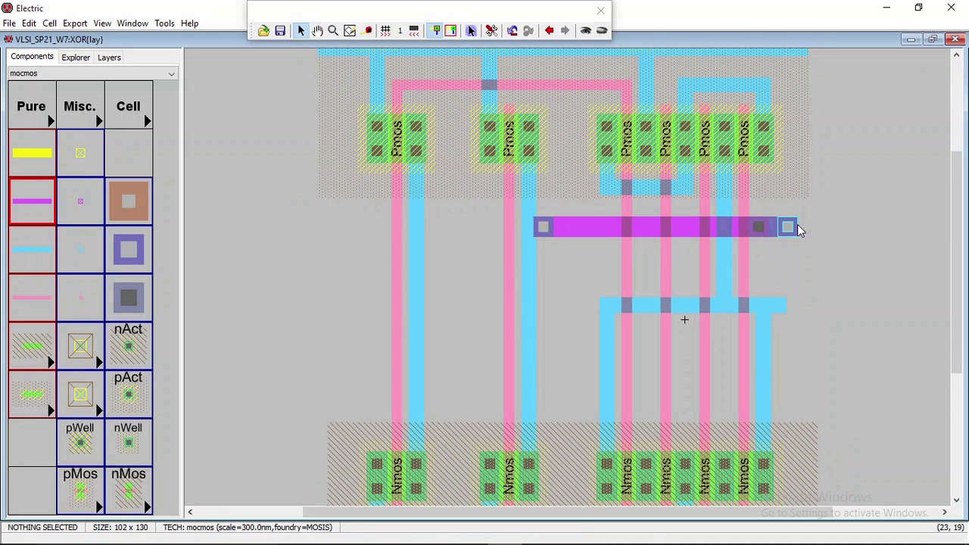
double_click(576, 227)
left_click_drag(151, 99, 65, 95)
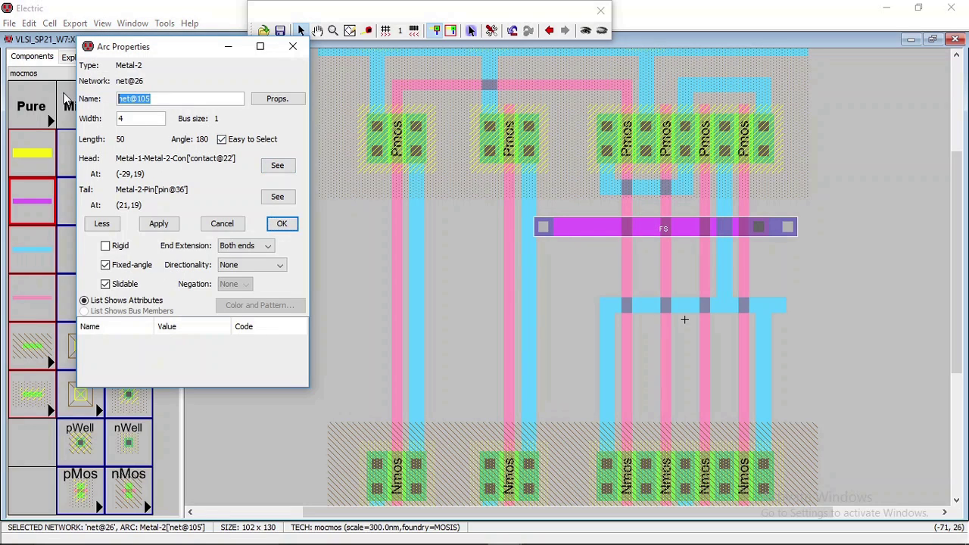
type("Bbar")
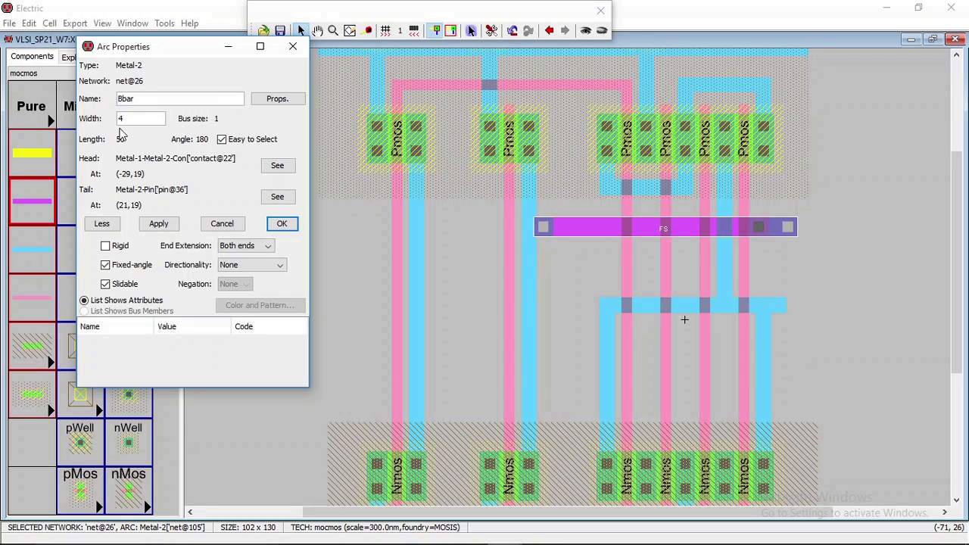
left_click(289, 223)
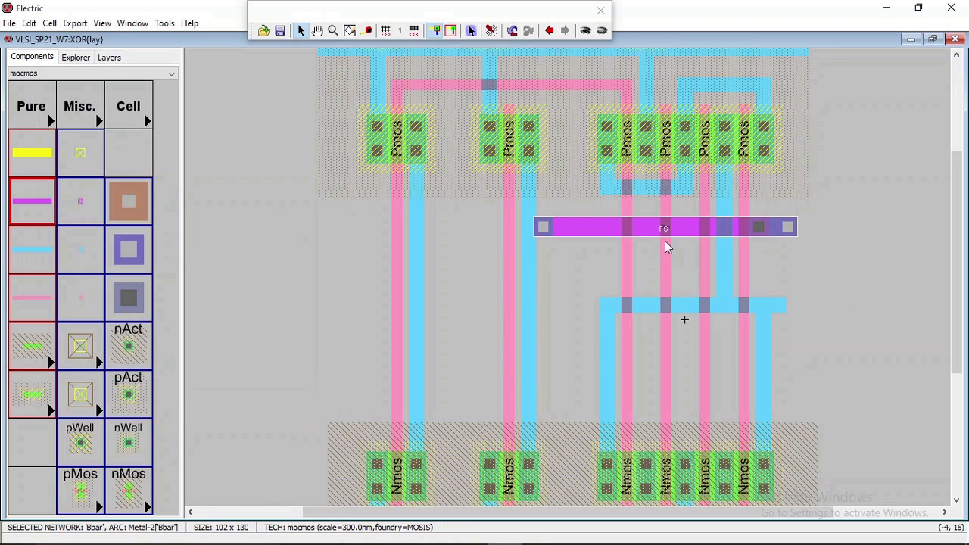
Move the Bbar name text along the Metal-2 arc to its end near the second inverter.
scroll(665, 242, "up", 2, "ctrl")
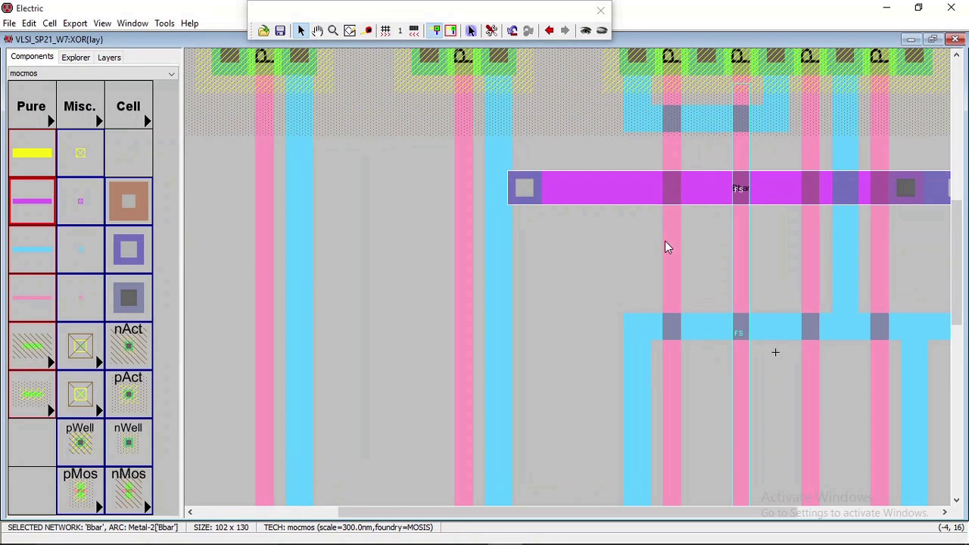
double_click(741, 194)
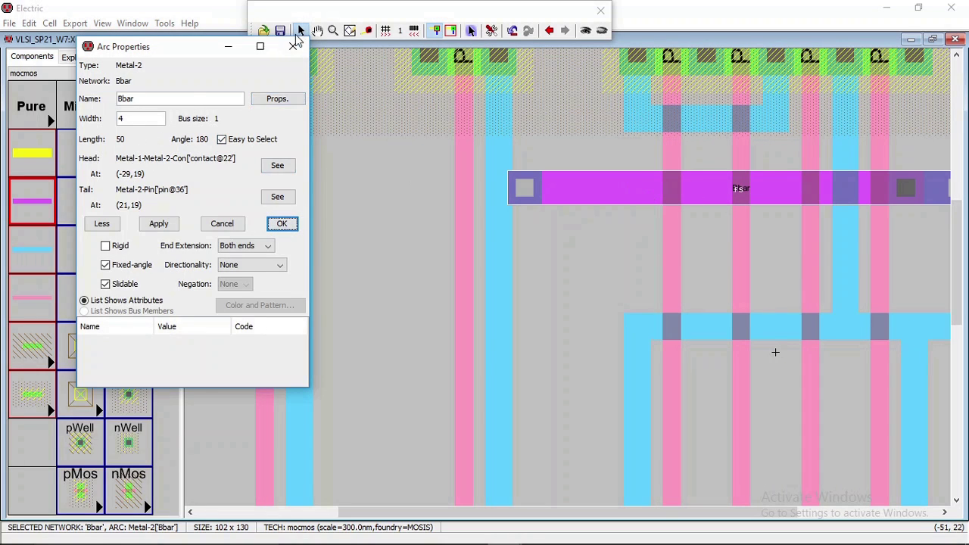
left_click(294, 45)
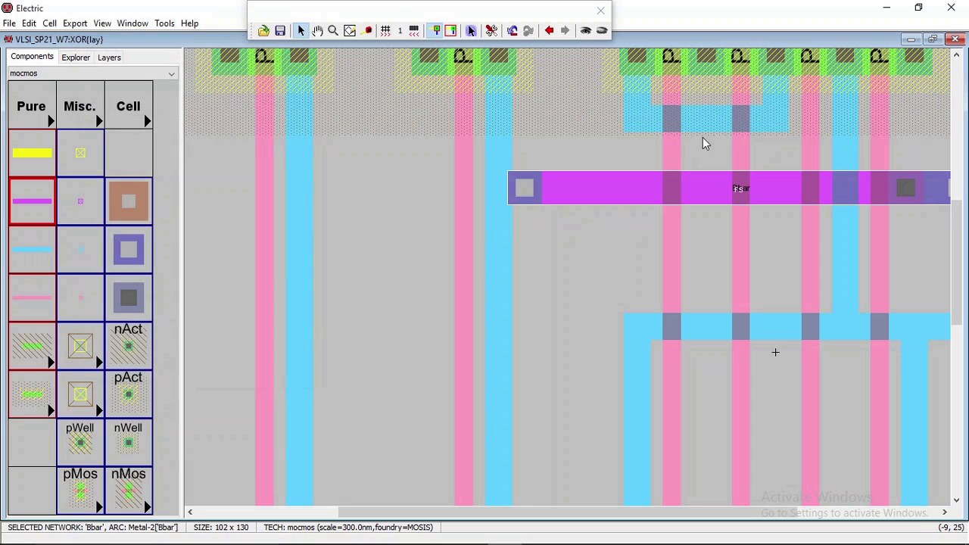
left_click(742, 190)
left_click(745, 189)
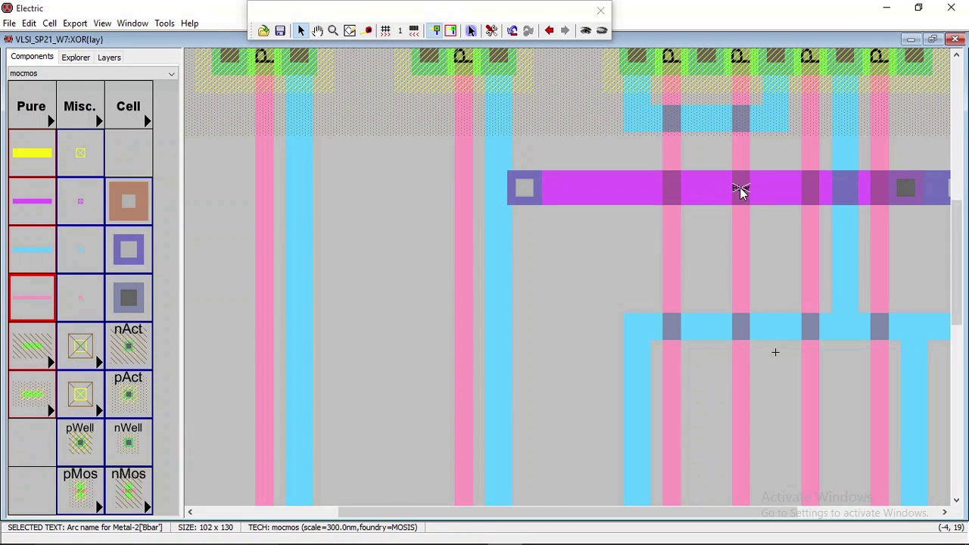
left_click_drag(740, 190, 568, 191)
left_click(567, 245)
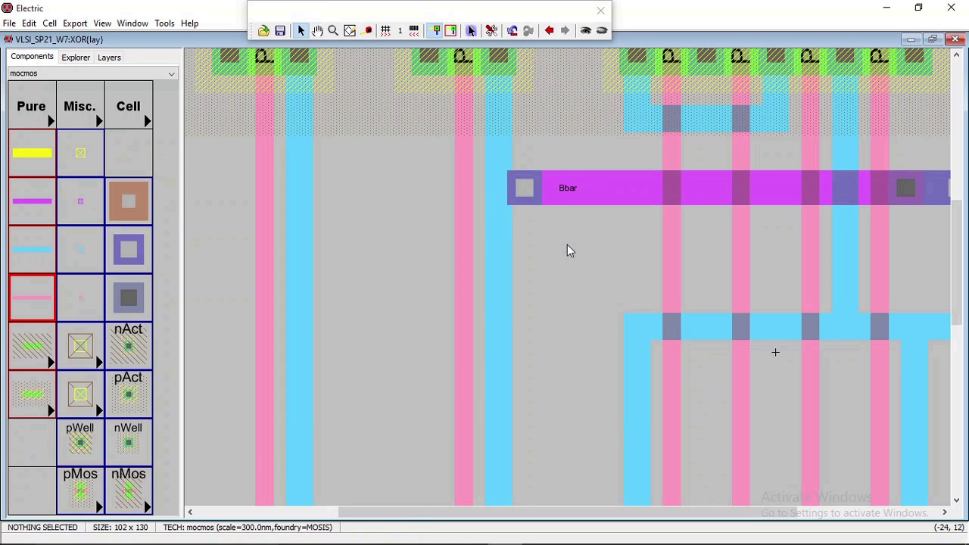
Examine the gate lines and inverter outputs between the PMOS and NMOS rows for the connections still missing.
scroll(567, 245, "down", 1, "ctrl")
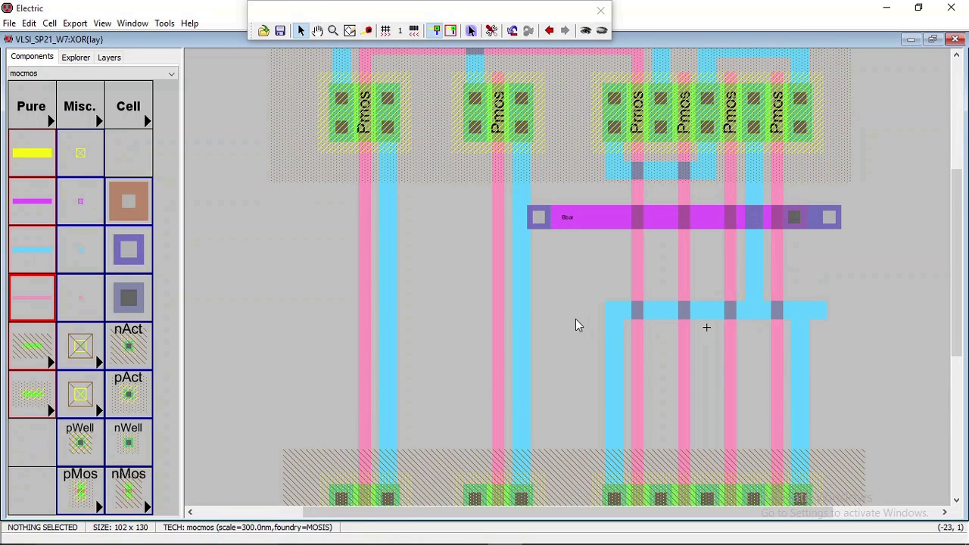
scroll(576, 319, "down", 3)
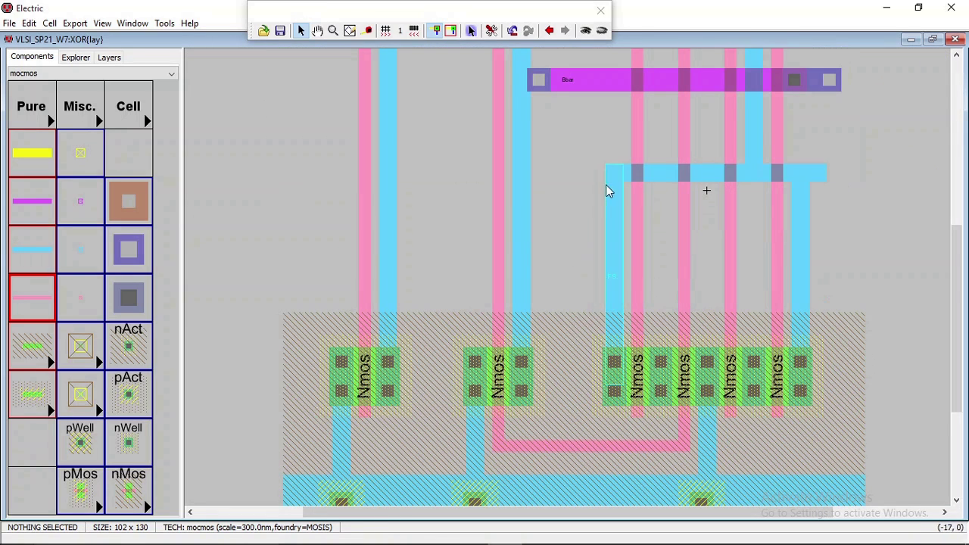
scroll(606, 189, "down", 3)
scroll(606, 189, "up", 6)
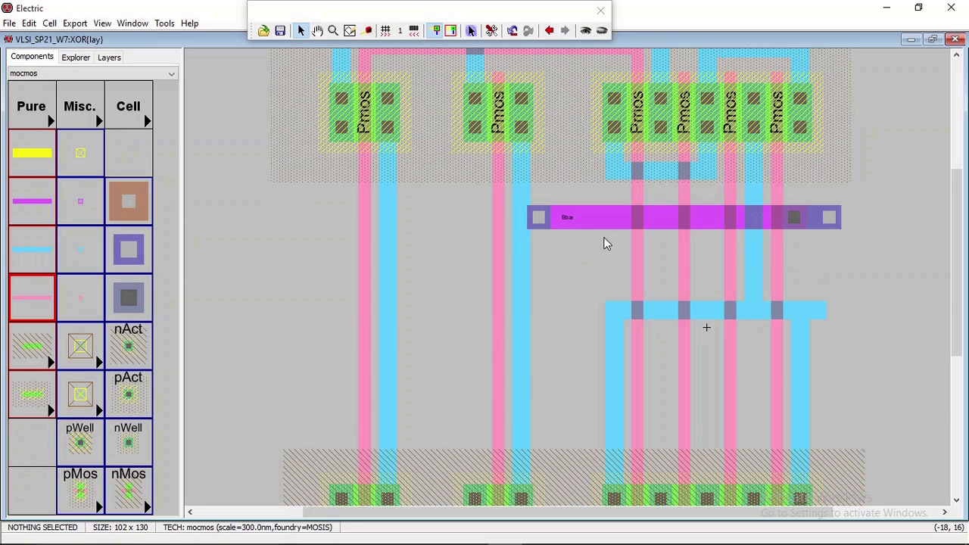
scroll(605, 244, "down", 3)
scroll(604, 244, "up", 3)
scroll(908, 202, "down", 3)
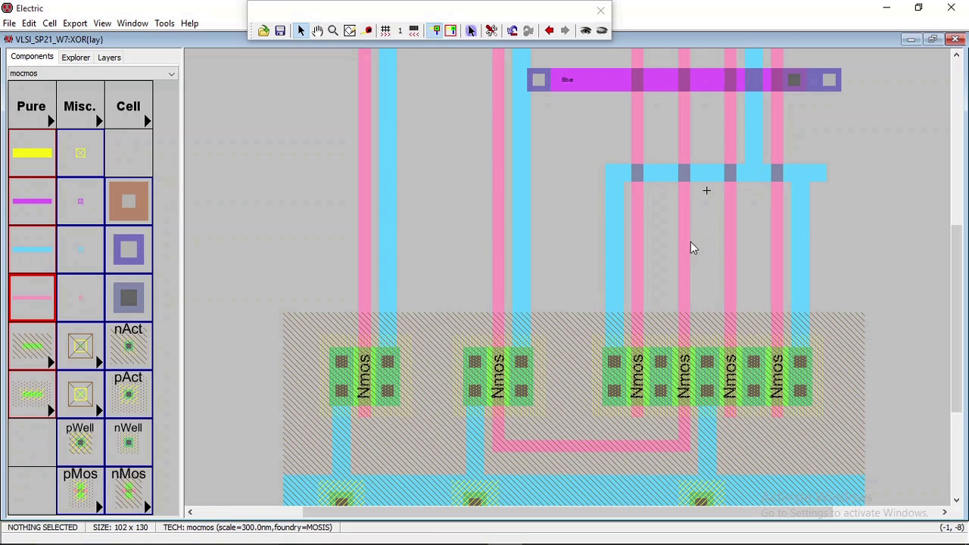
Place a Metal-1-Polysilicon-1 contact between the PMOS and NMOS rows and connect it onto the third polysilicon gate line of the four-finger transistors.
left_click(128, 297)
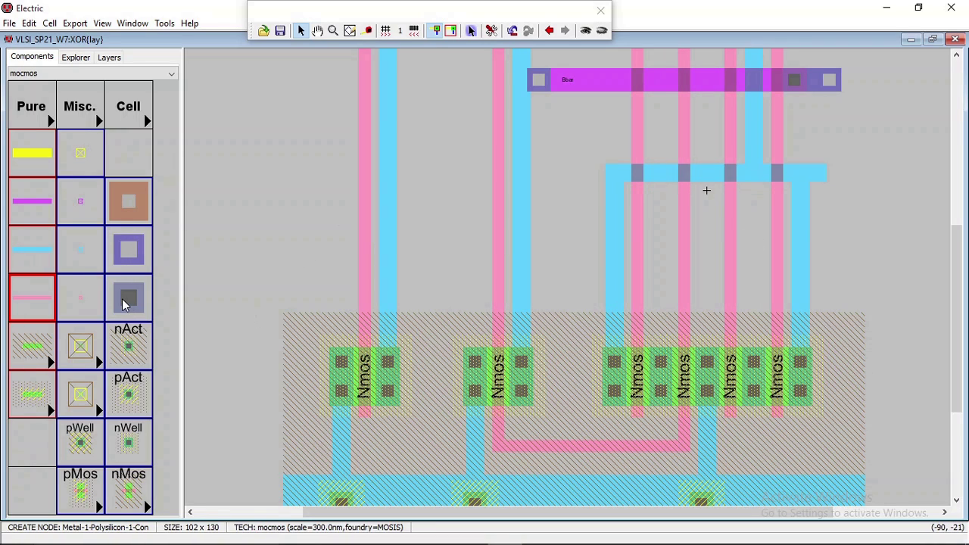
left_click(706, 244)
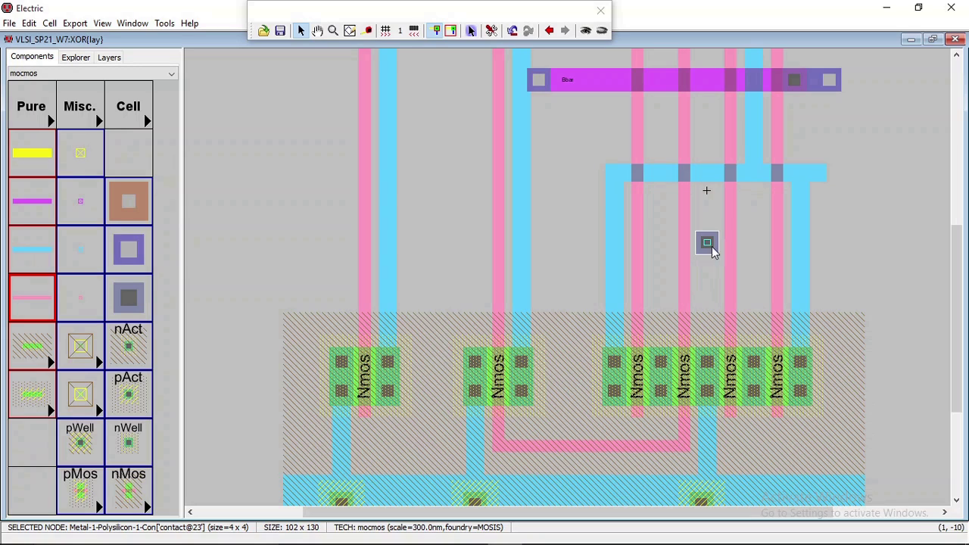
left_click(733, 240)
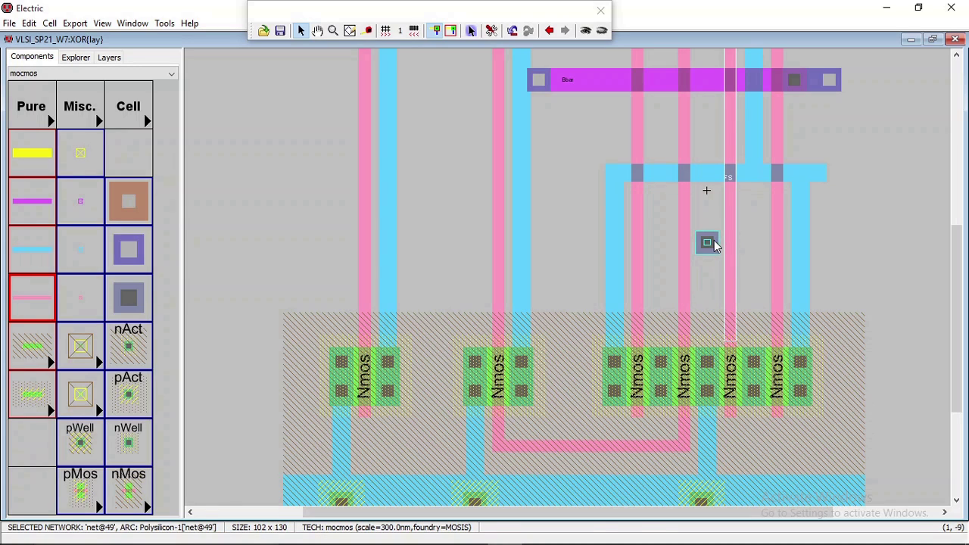
left_click_drag(709, 243, 731, 247)
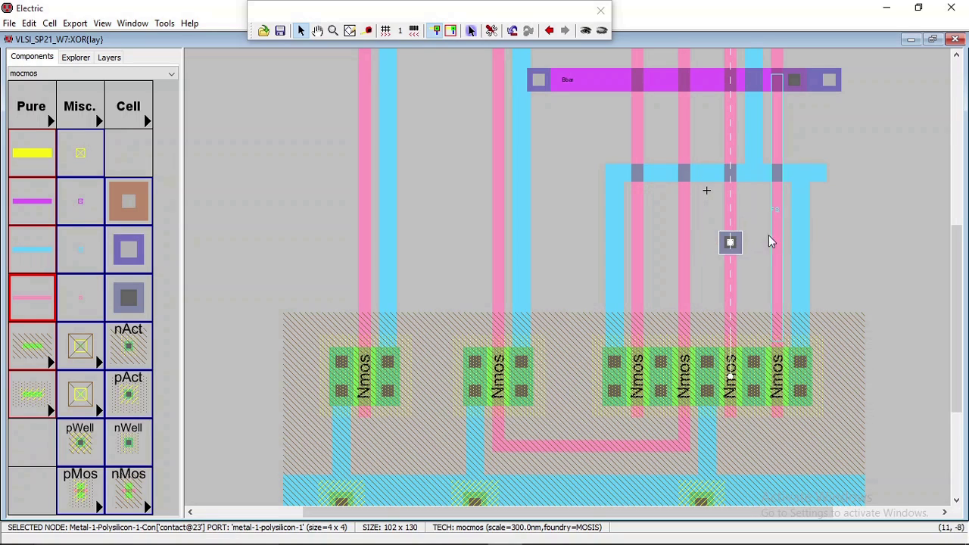
Add a Metal-1-Metal-2 contact, wire it to the third gate's polysilicon contact, and move it directly over that contact.
left_click(124, 256)
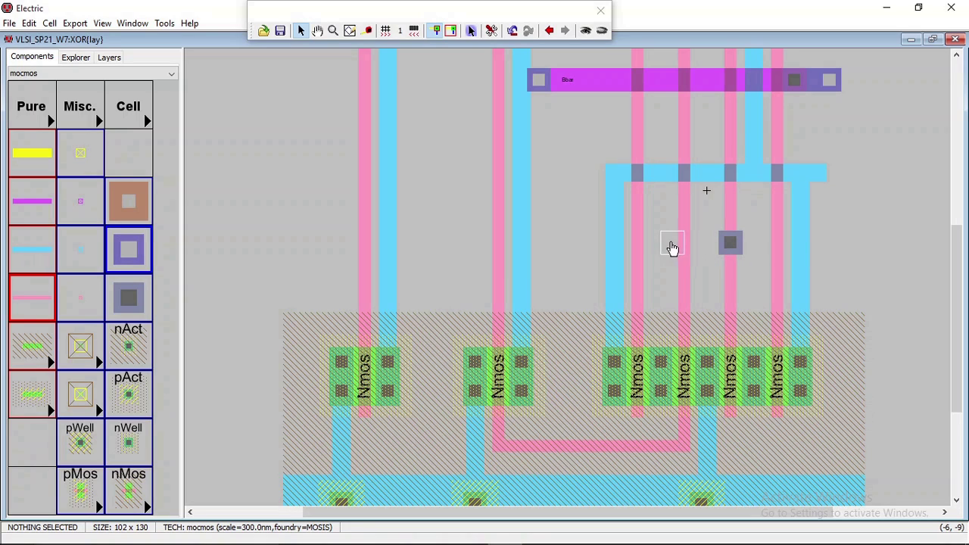
left_click(660, 244)
left_click(723, 246)
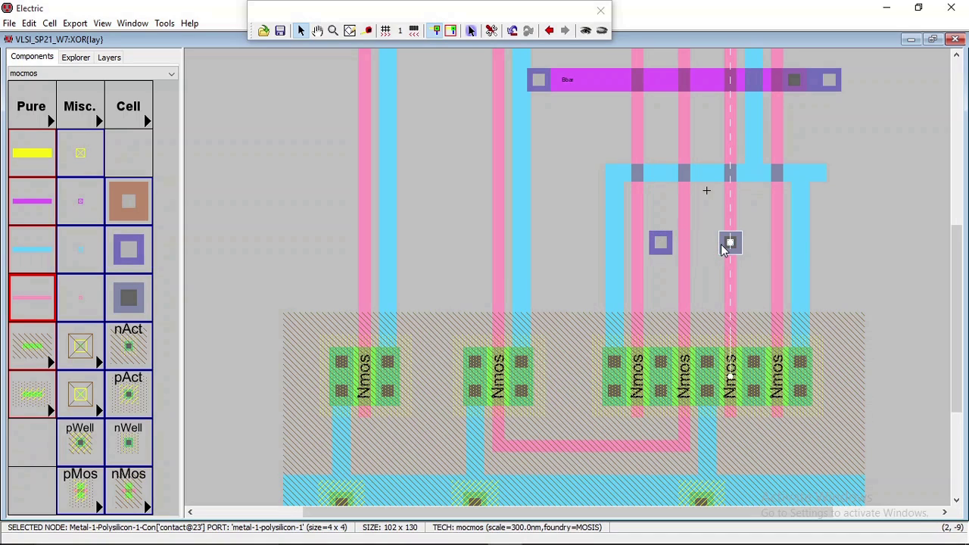
left_click(661, 250)
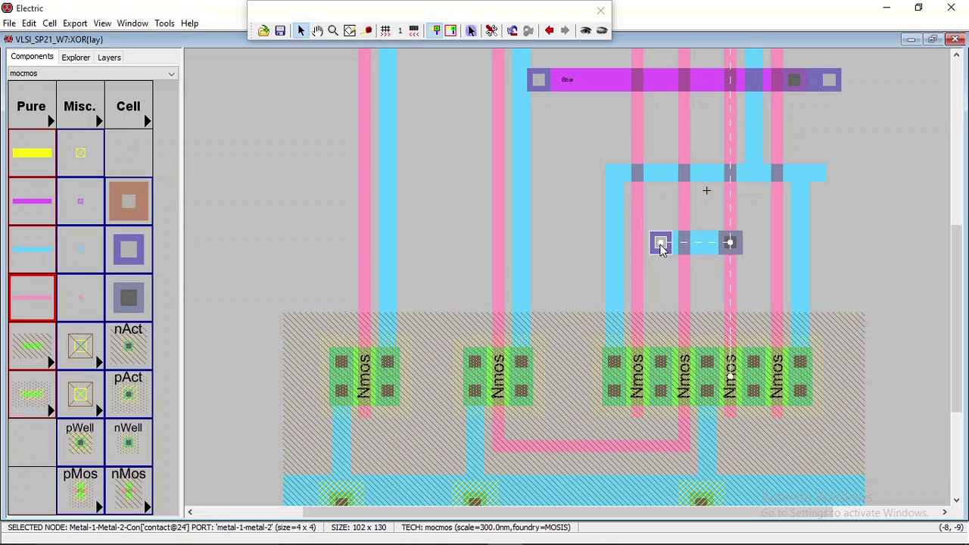
right_click_drag(661, 250, 727, 252)
left_click_drag(726, 247, 732, 248)
left_click(711, 260)
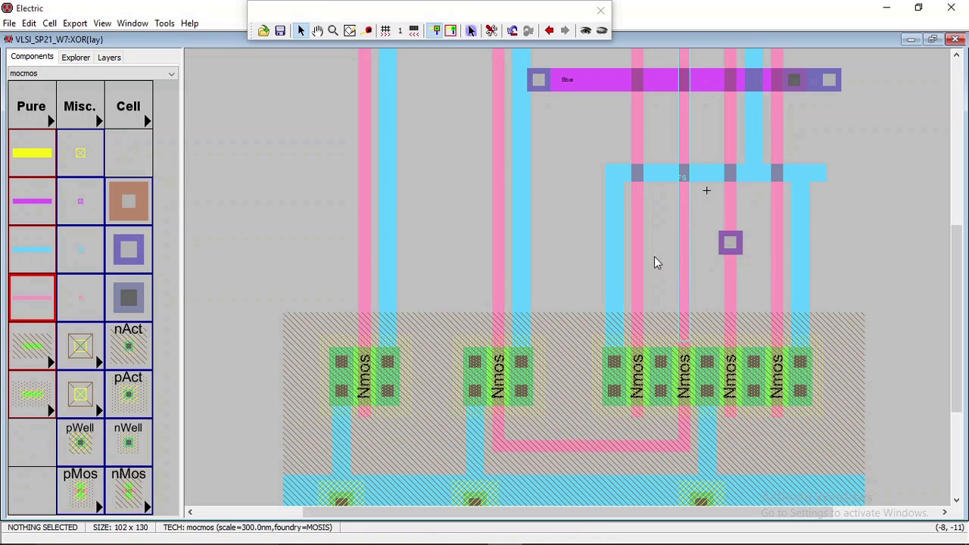
Place a Metal-1-Metal-2 contact beside the first inverter's Metal-1 output, connect it, and align it with the third gate's contact.
left_click(121, 246)
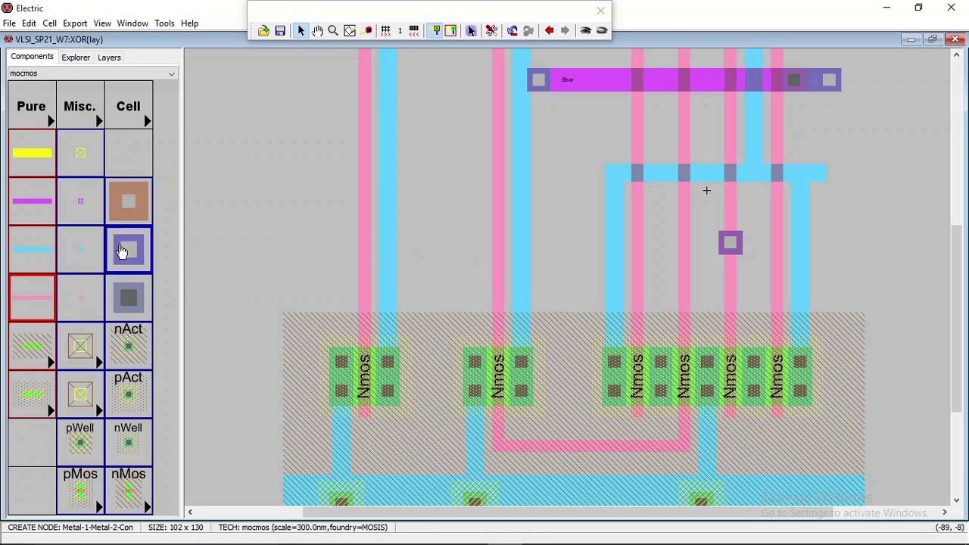
left_click(426, 250)
left_click(389, 250)
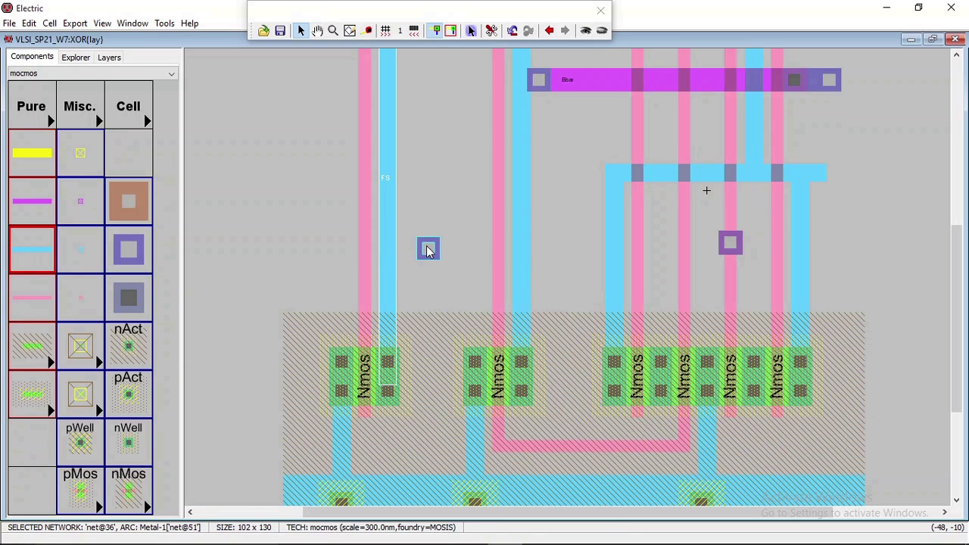
left_click_drag(427, 250, 408, 244)
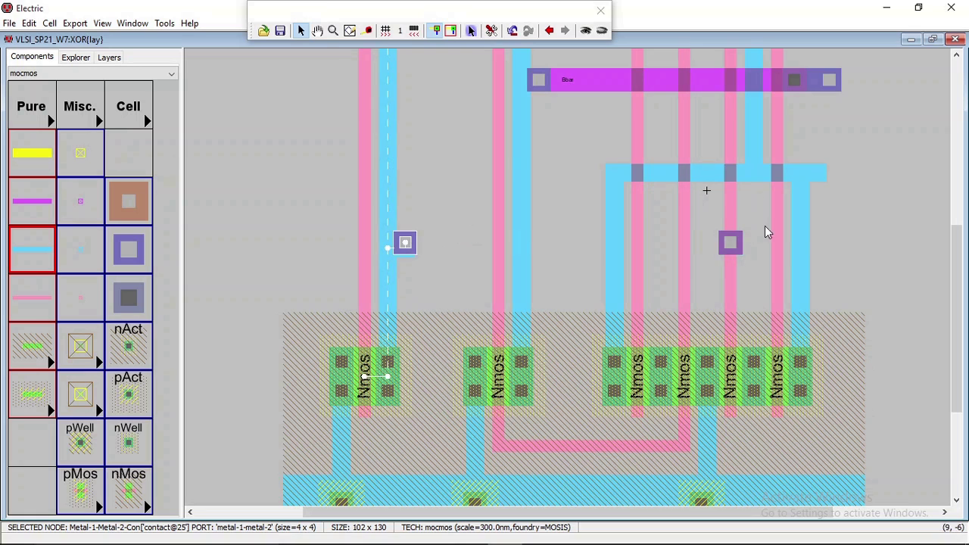
mouse_move(403, 245)
left_mouse_down()
mouse_move(406, 234)
mouse_move(406, 253)
mouse_move(403, 243)
left_mouse_up()
Connect the first inverter's output contact to the third gate's contact with a horizontal Metal-2 arc.
left_click(44, 212)
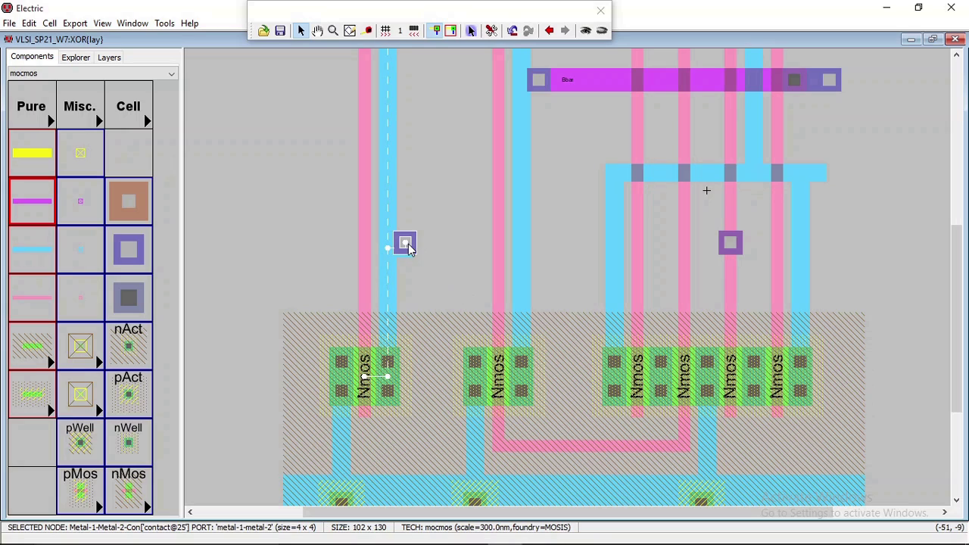
right_click(730, 243)
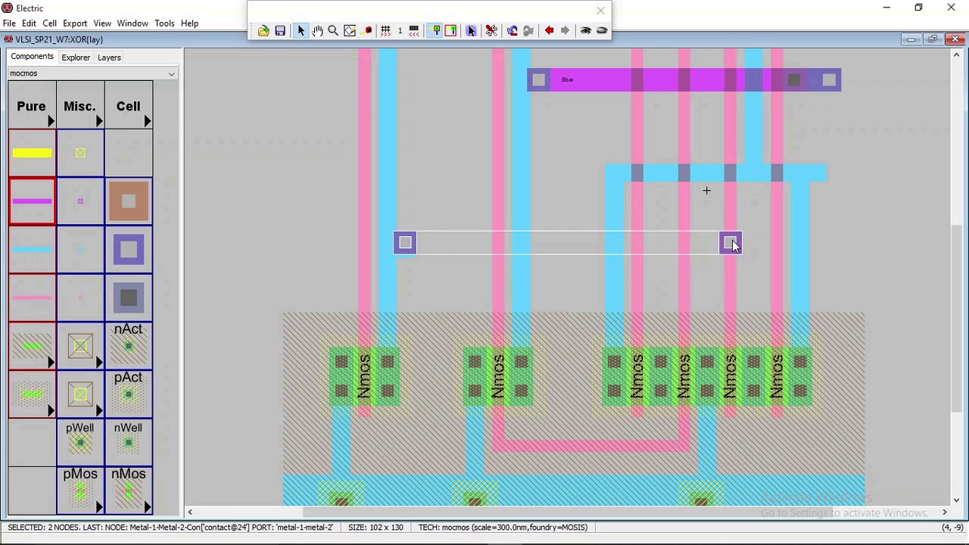
left_click(417, 278)
Name the Metal-2 arc from the first inverter's output Abar.
double_click(561, 246)
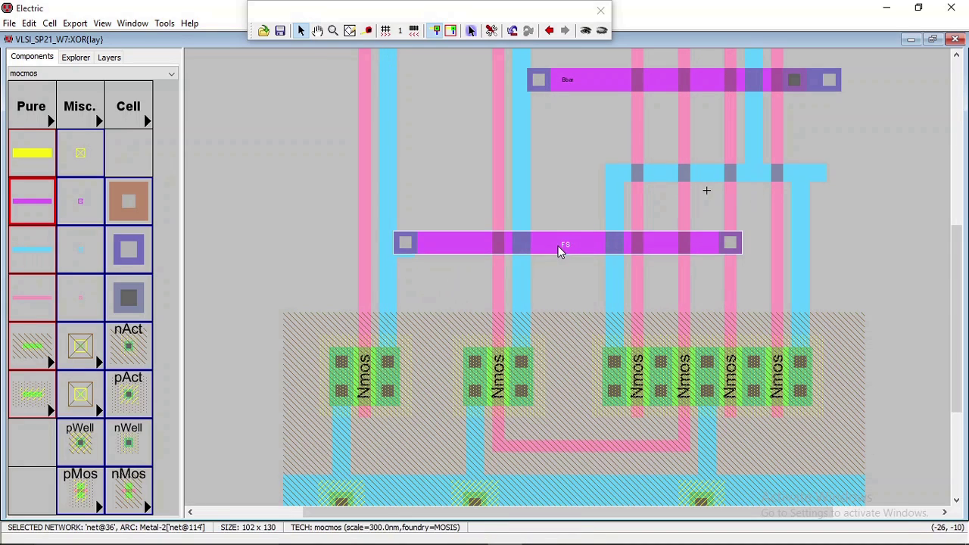
left_click_drag(171, 99, 110, 97)
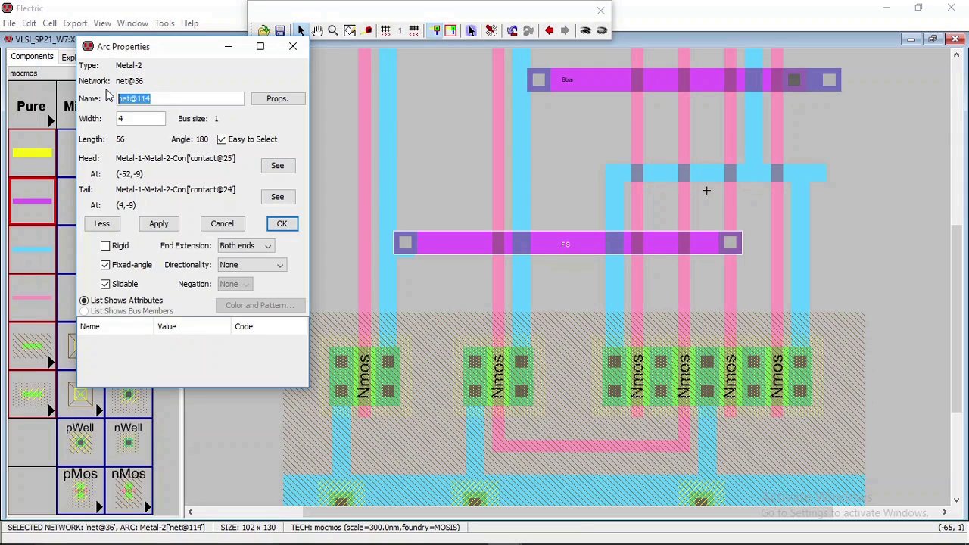
type("Ab")
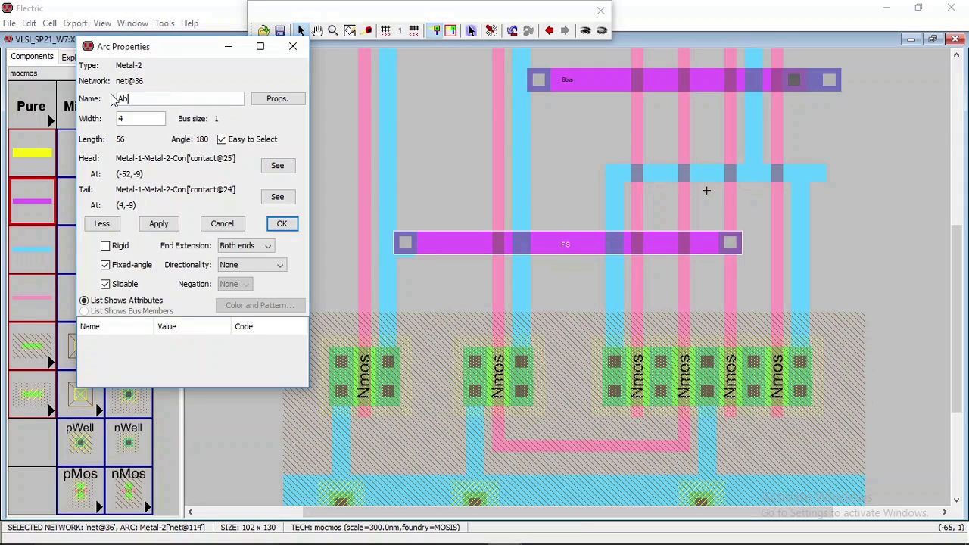
type("ar")
left_click(282, 225)
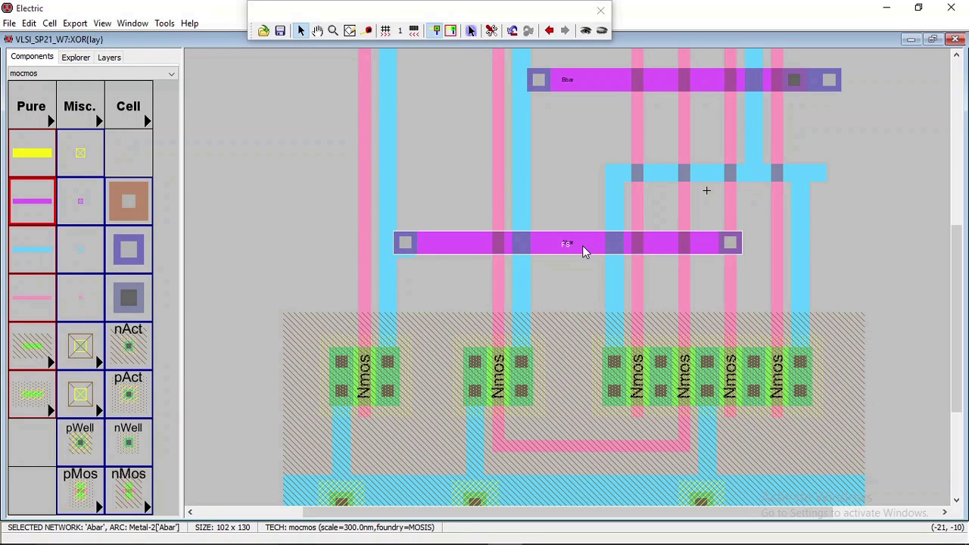
Move the Abar name text along its arc to the end near the first inverter.
left_click(571, 246)
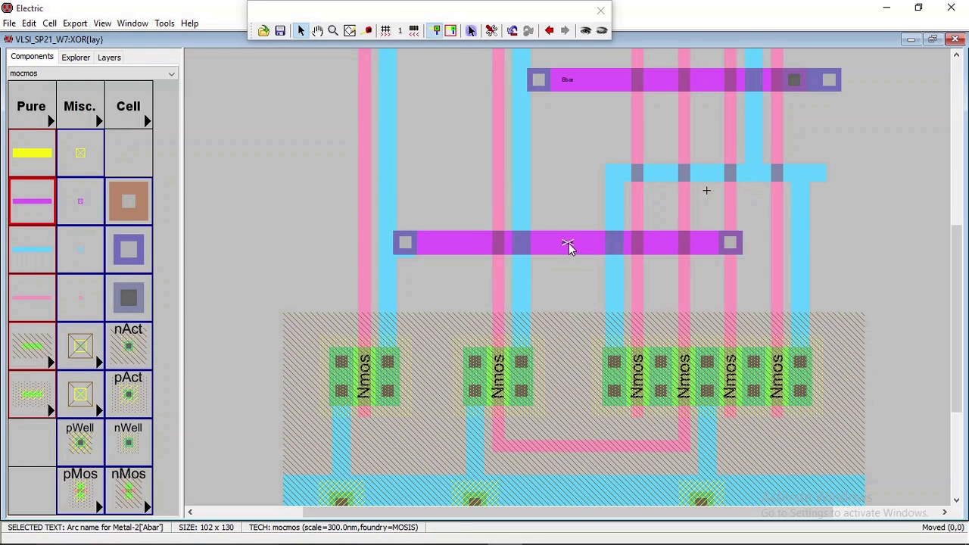
left_click_drag(570, 246, 440, 244)
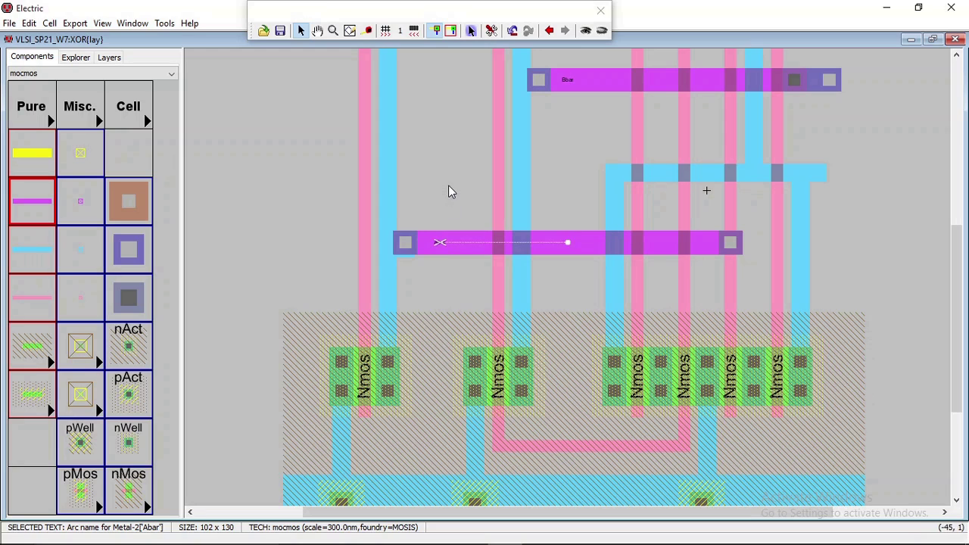
left_click(448, 185)
Move the Metal-1-Metal-2 contact at the gate-side end of the Bbar arc onto the rightmost gate's polysilicon contact.
scroll(449, 185, "down", 2, "ctrl")
scroll(448, 192, "down", 1, "ctrl")
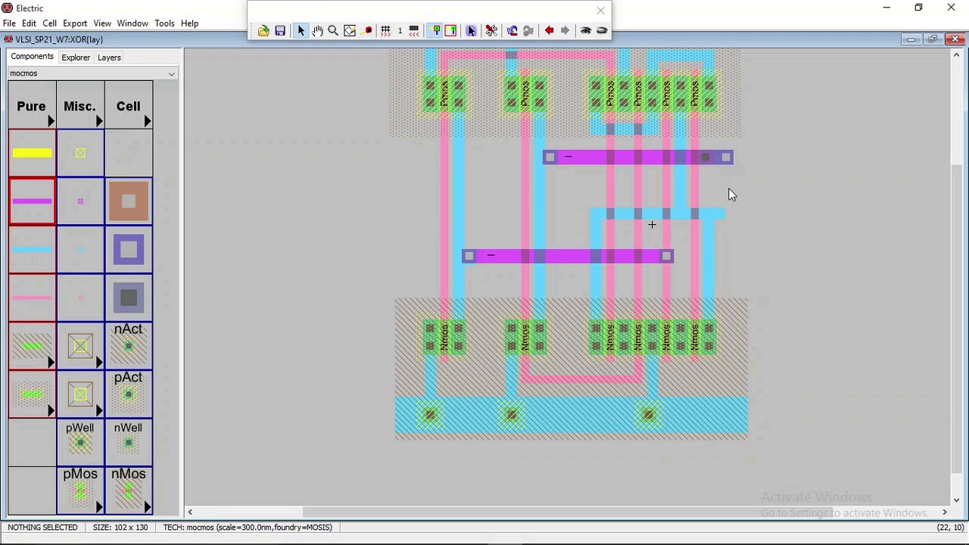
scroll(728, 195, "up", 3, "ctrl")
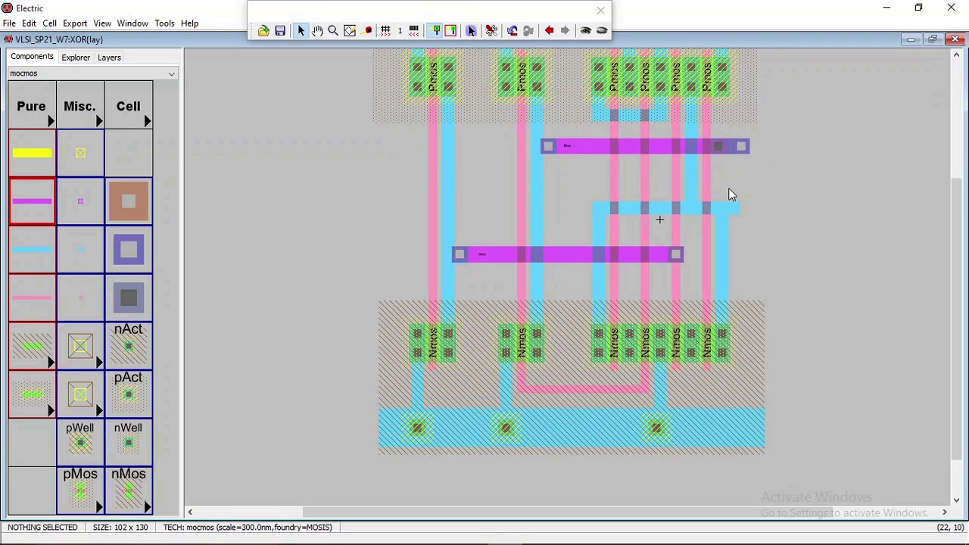
left_click_drag(759, 133, 738, 140)
left_click(773, 147)
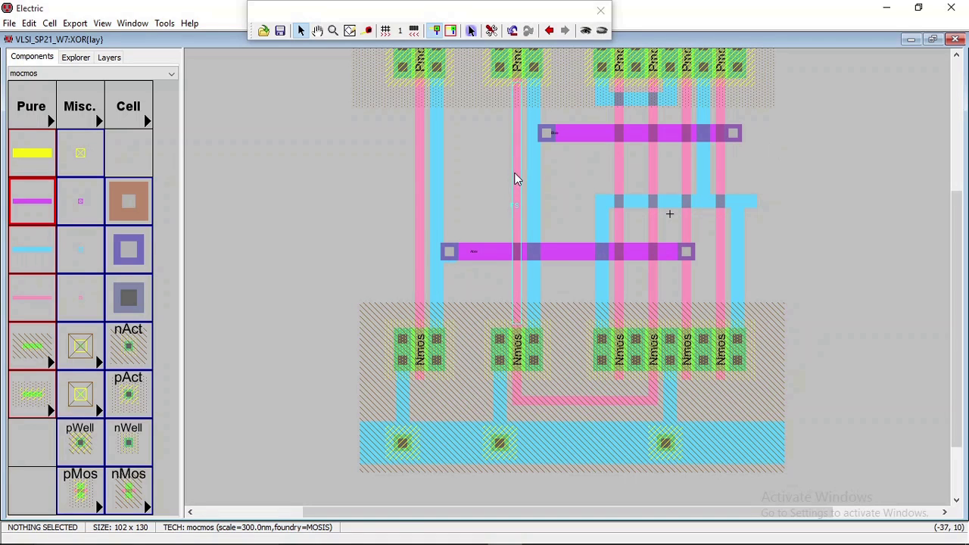
Place a Metal-1-Polysilicon-1 contact between the two inverters and connect it to the second inverter's gate line with Polysilicon-1.
left_click(121, 309)
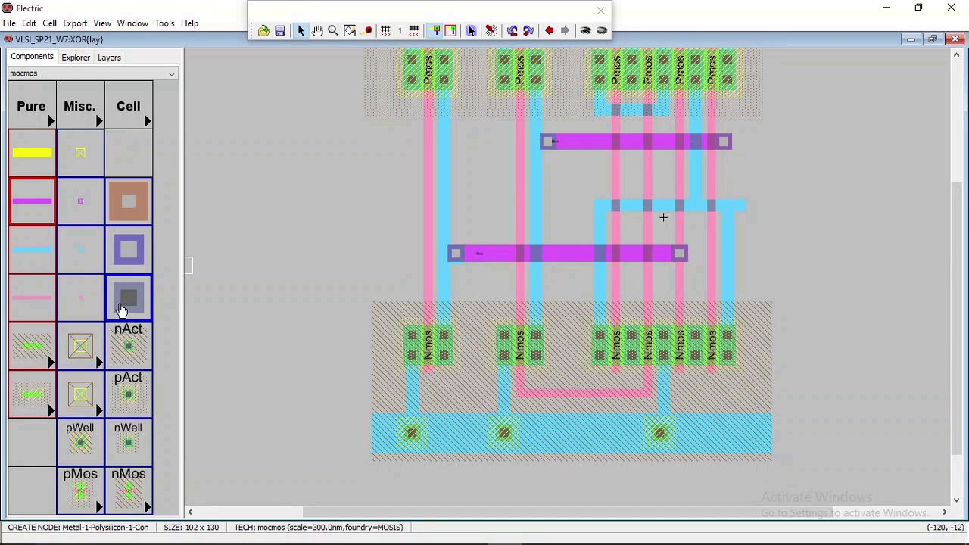
left_click(492, 184)
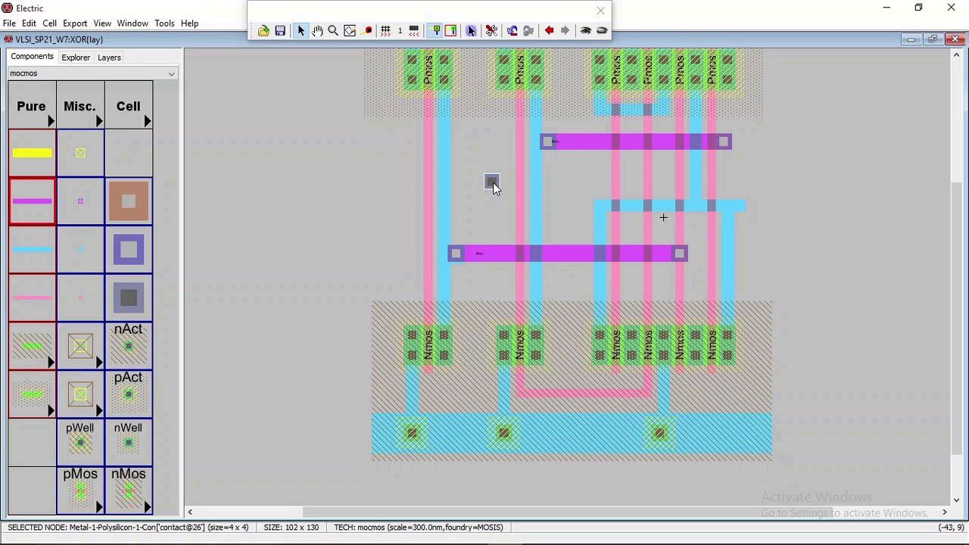
right_click(518, 182)
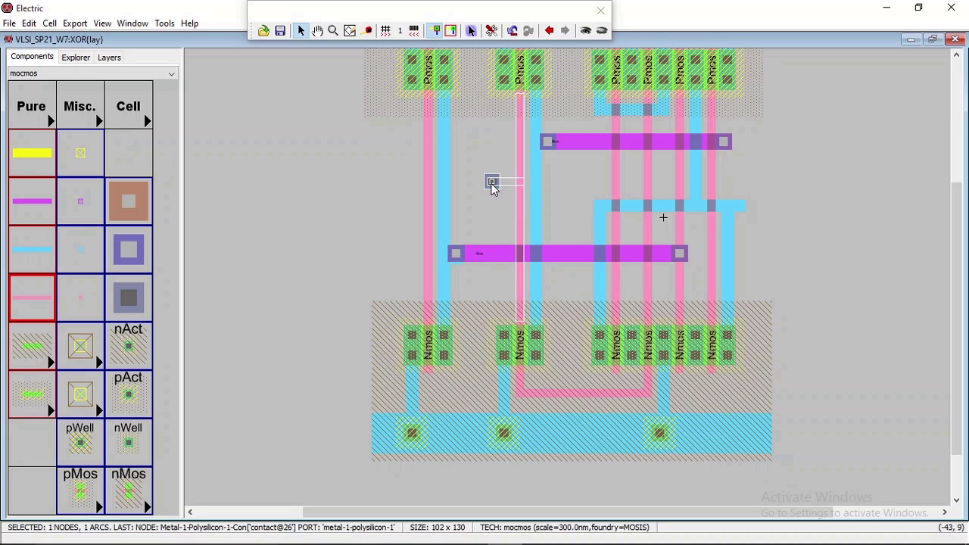
left_click(492, 184)
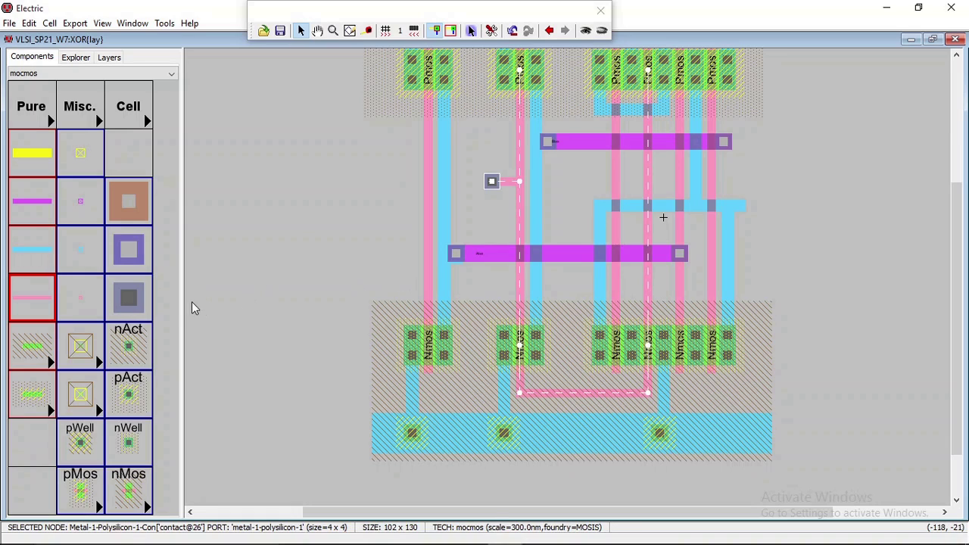
Place a Metal-1-Polysilicon-1 contact on the outer side of the first inverter's gate line and connect it with Polysilicon-1.
left_click(133, 307)
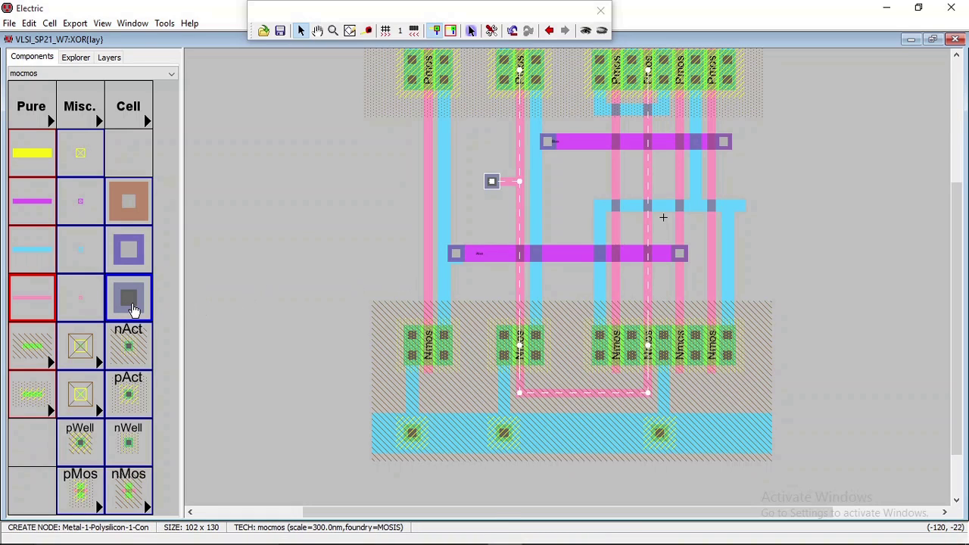
left_click(404, 293)
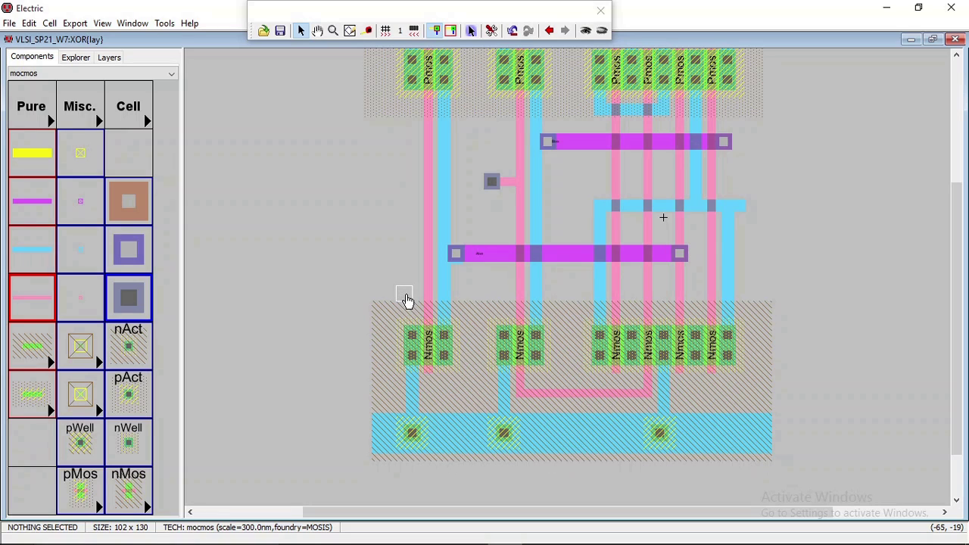
left_click(427, 294)
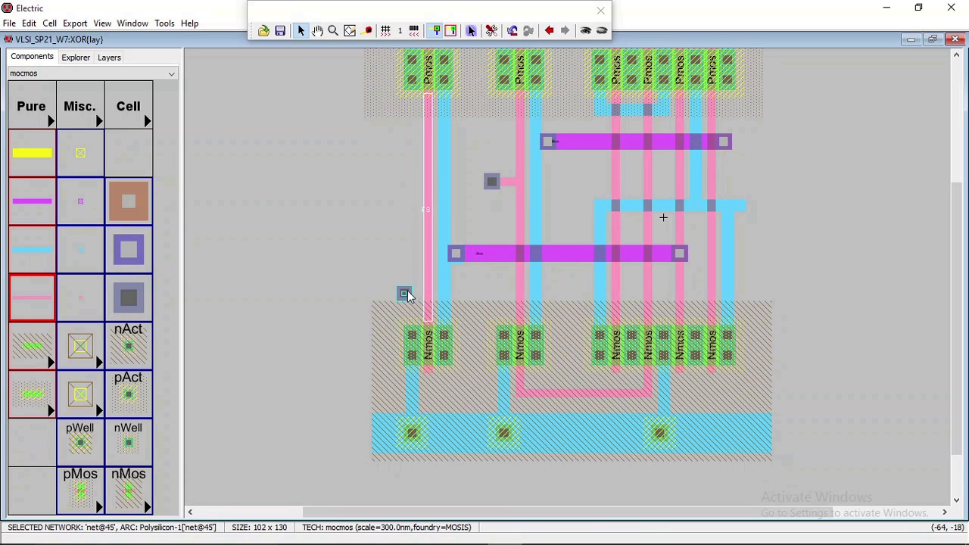
right_click(402, 293)
left_click(384, 248)
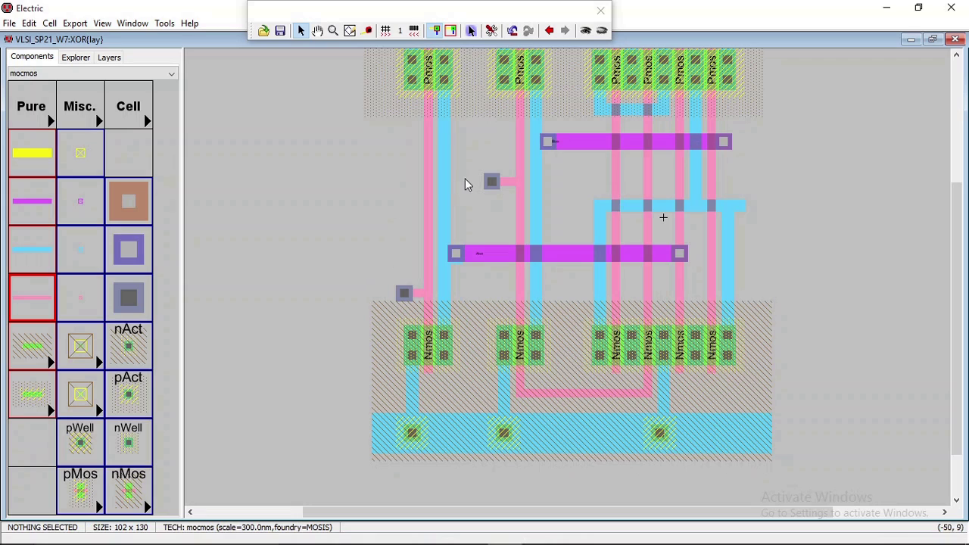
left_click(491, 183)
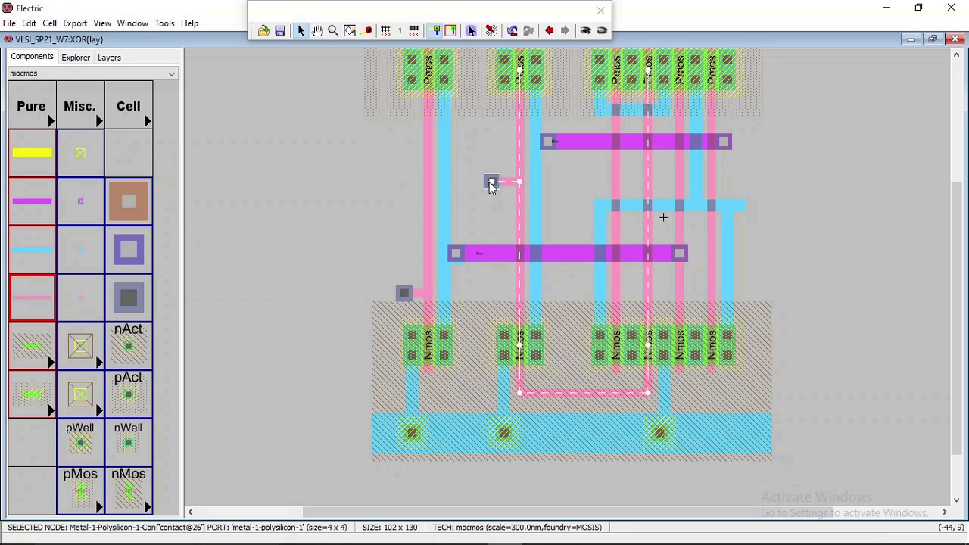
right_click(376, 183)
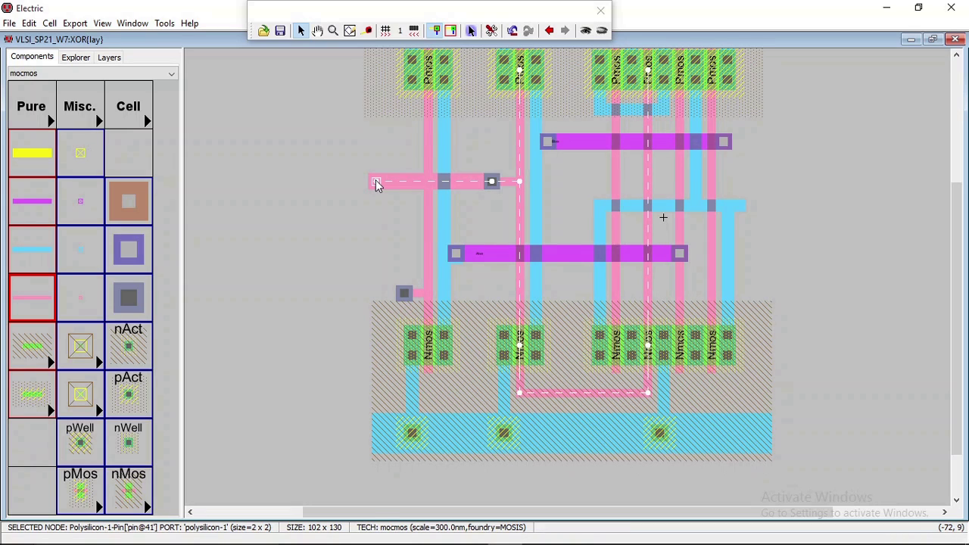
key("ctrl+z")
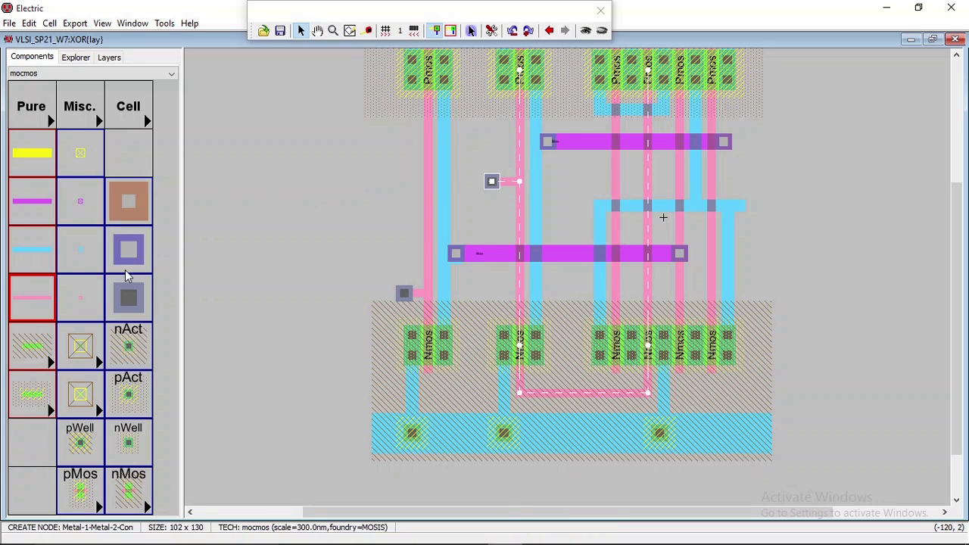
Place a Metal-1-Metal-2 contact beside the second inverter's input polysilicon contact and connect the two with Metal-1.
left_click(145, 258)
left_click(469, 187)
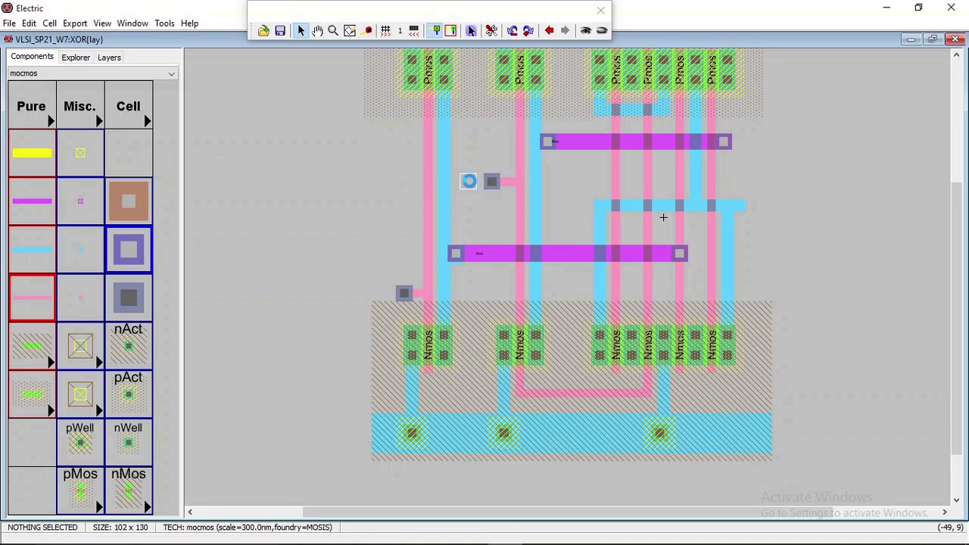
left_click(490, 184)
right_click(469, 183)
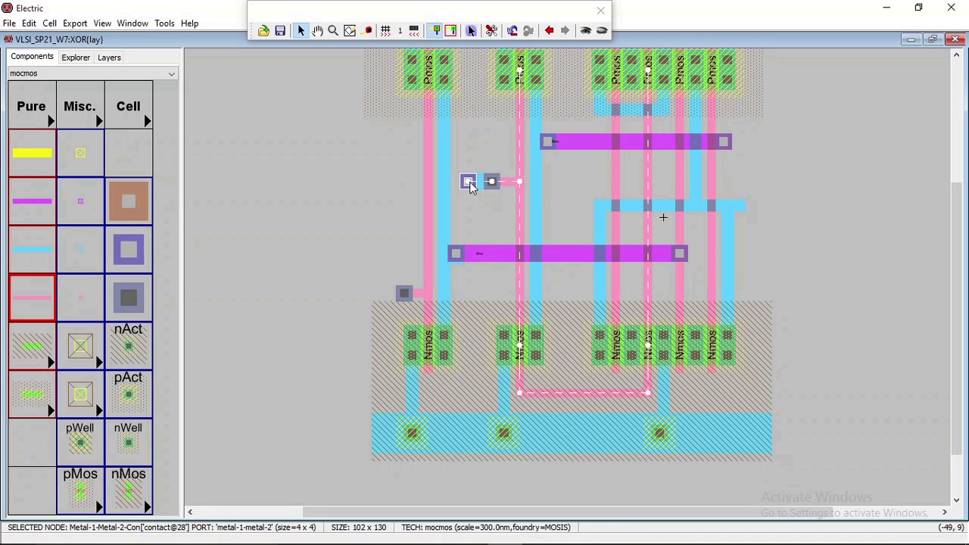
Move the Metal-1-Metal-2 contact onto the second inverter's input polysilicon contact and run a Metal-2 arc from it across and past the first inverter.
left_click_drag(470, 187, 492, 187)
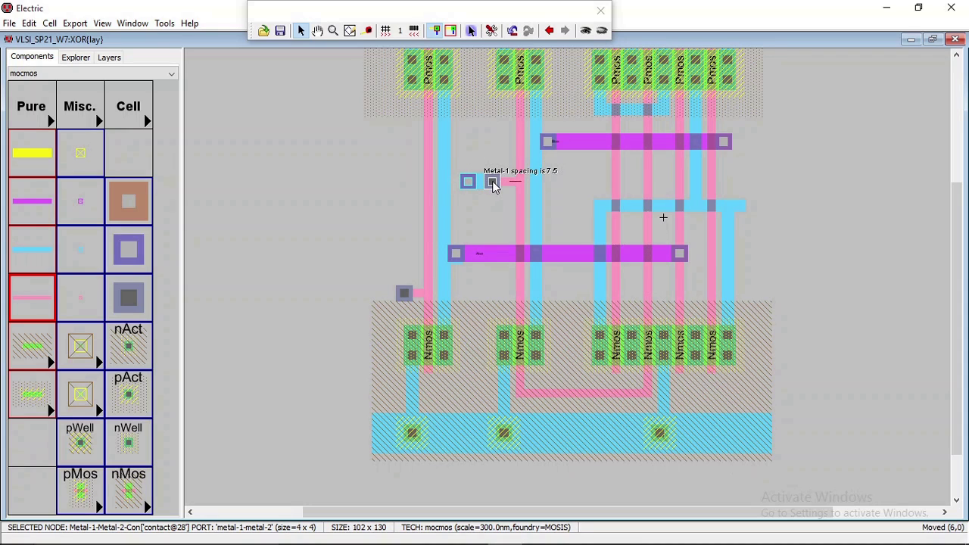
left_click(491, 185)
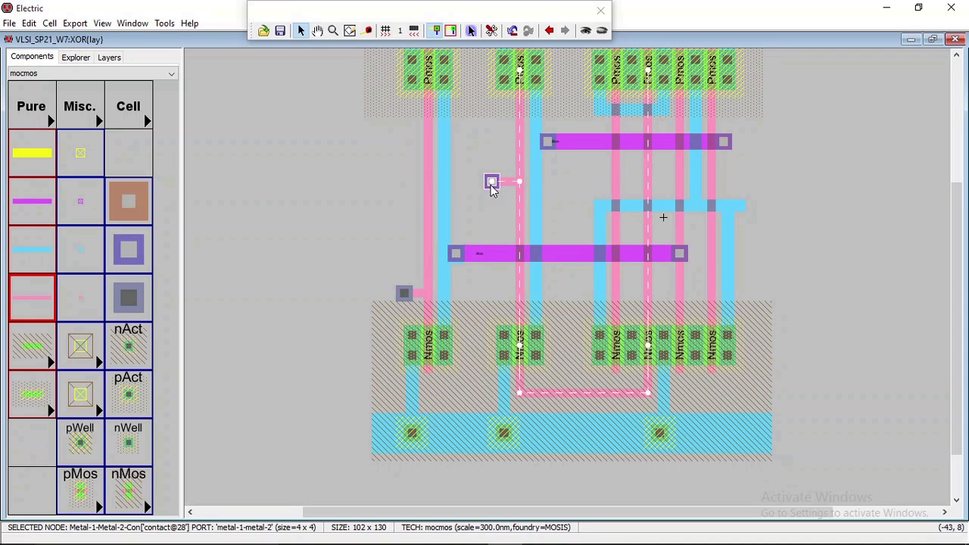
right_click(389, 184)
key("Delete")
left_click(41, 206)
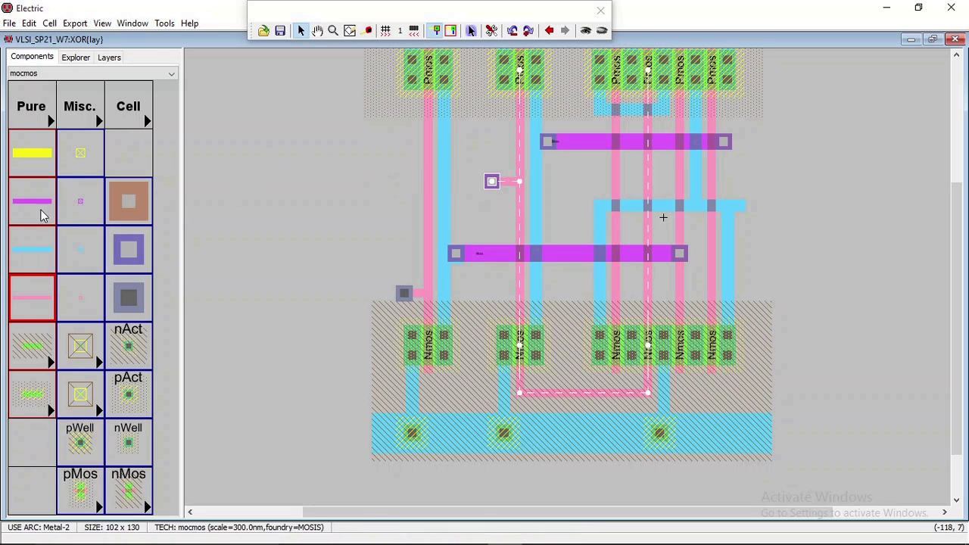
right_click(395, 184)
left_click(358, 218)
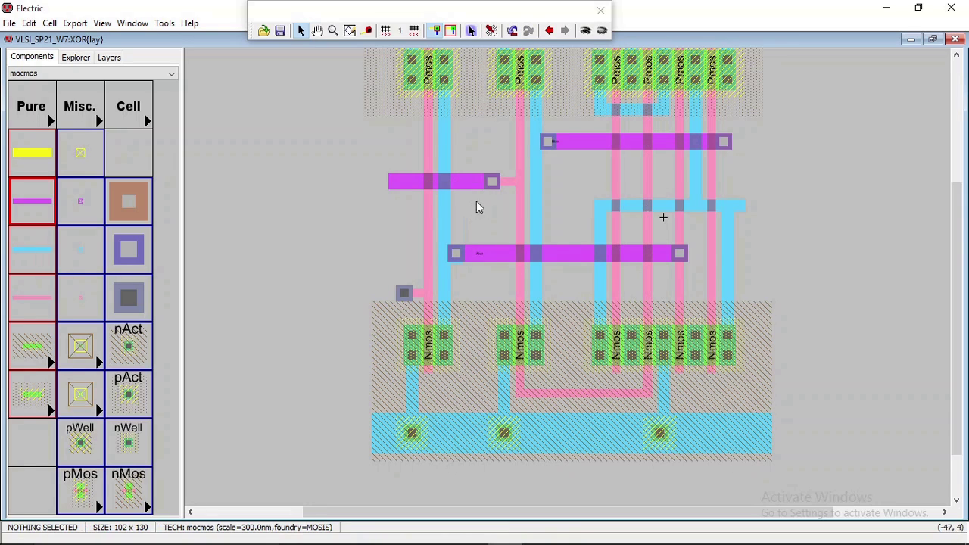
left_click(395, 182)
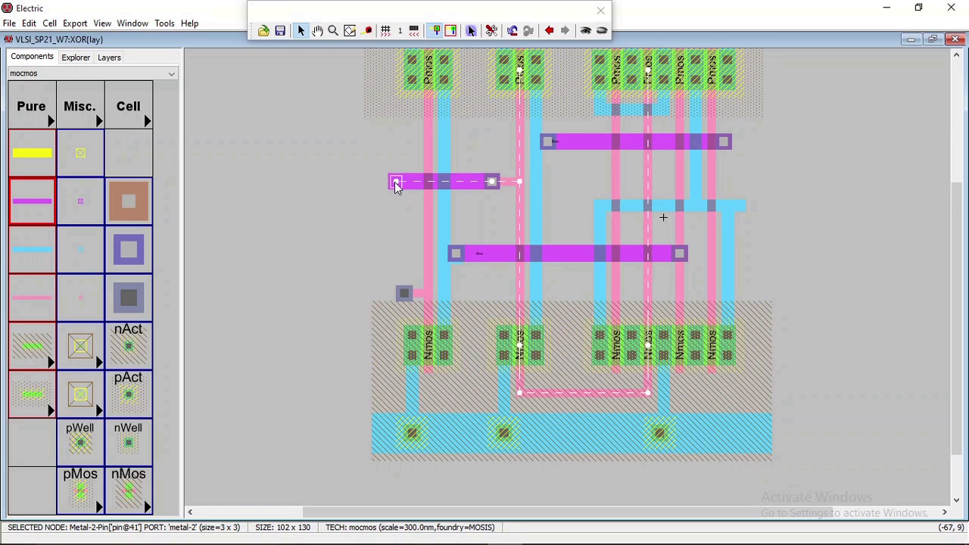
Move the first inverter's input polysilicon contact closer to its gate line.
left_click(403, 295)
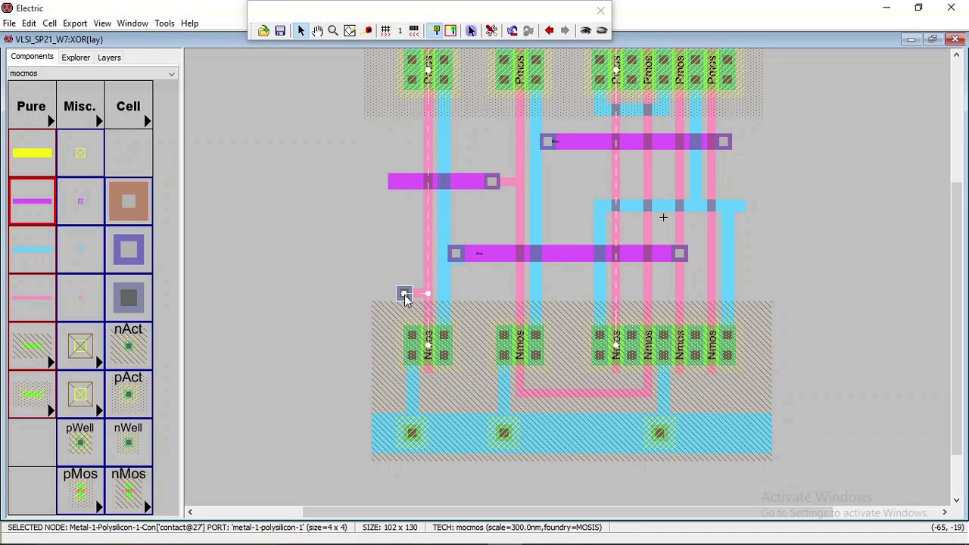
mouse_move(405, 299)
left_mouse_down()
mouse_move(428, 299)
mouse_move(416, 296)
left_mouse_up()
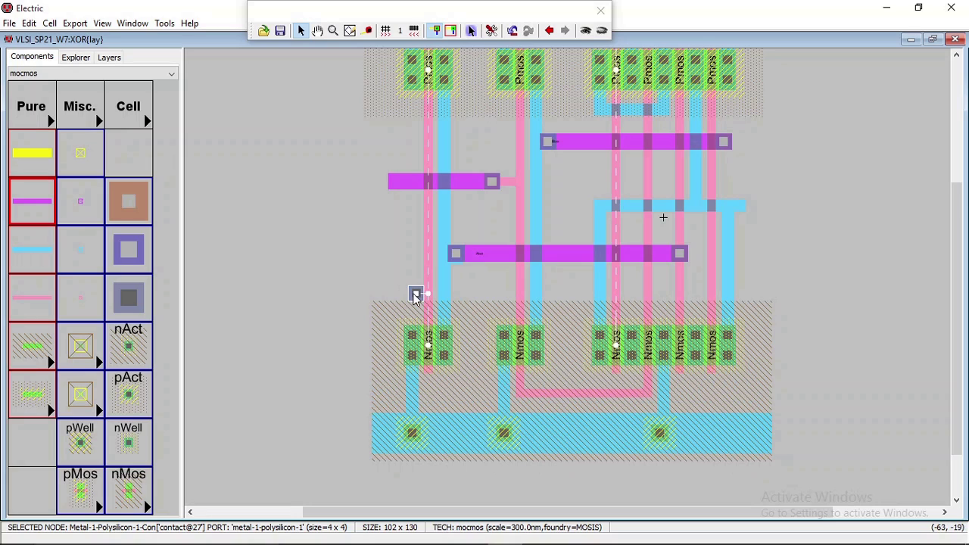
Stack a connected Metal-1-Metal-2 contact on the first inverter's input polysilicon contact and extend a short Metal-2 arc outward from it.
left_click(131, 256)
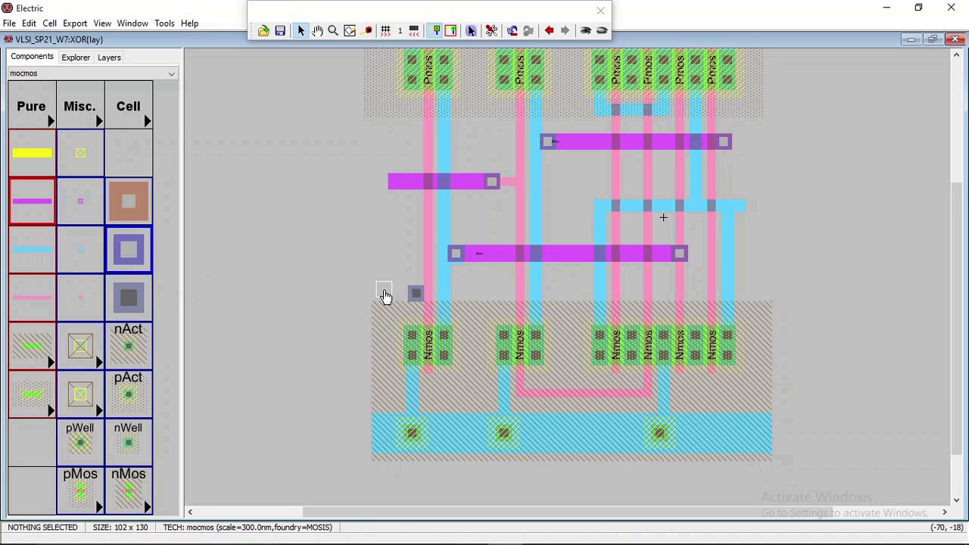
left_click(395, 294)
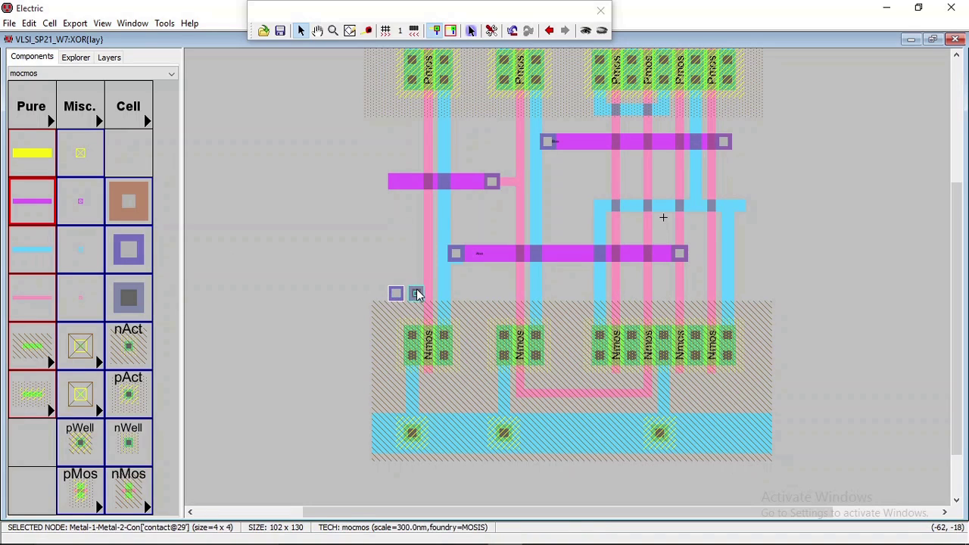
left_click(416, 292)
right_click(395, 293)
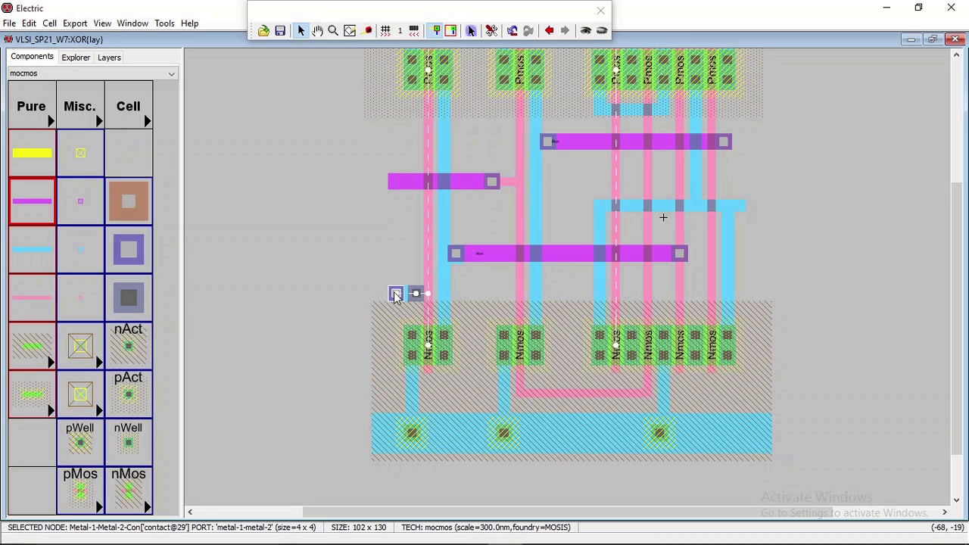
left_click_drag(395, 296, 416, 296)
right_click(384, 293)
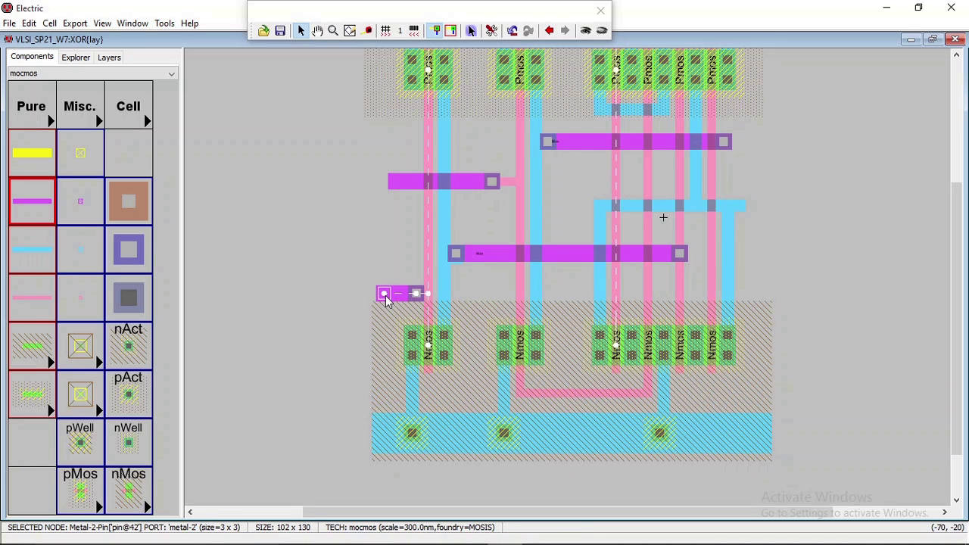
left_click(395, 182)
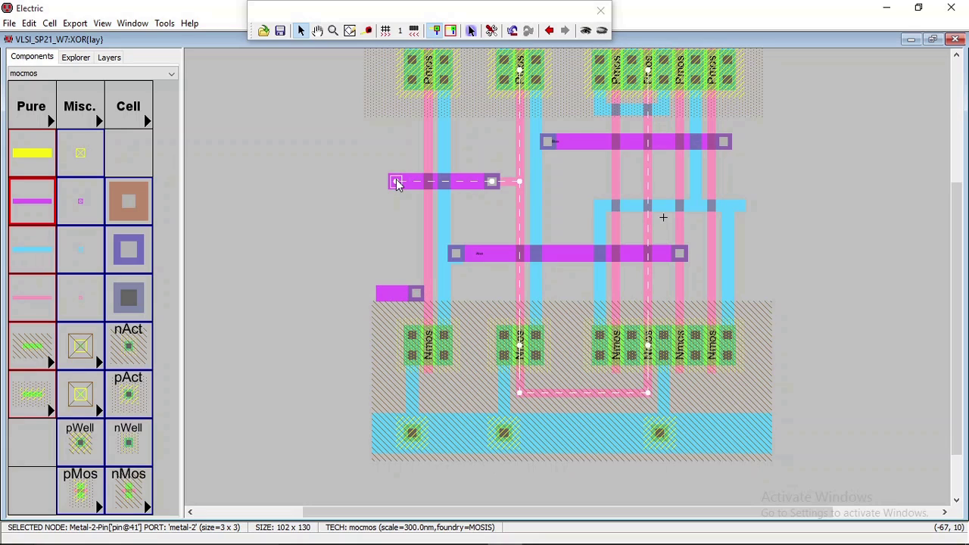
Place a Metal-1-Metal-2 contact on the outer end of the Metal-1 output line and extend a short Metal-2 arc outward from it.
left_click(739, 205)
left_click(128, 250)
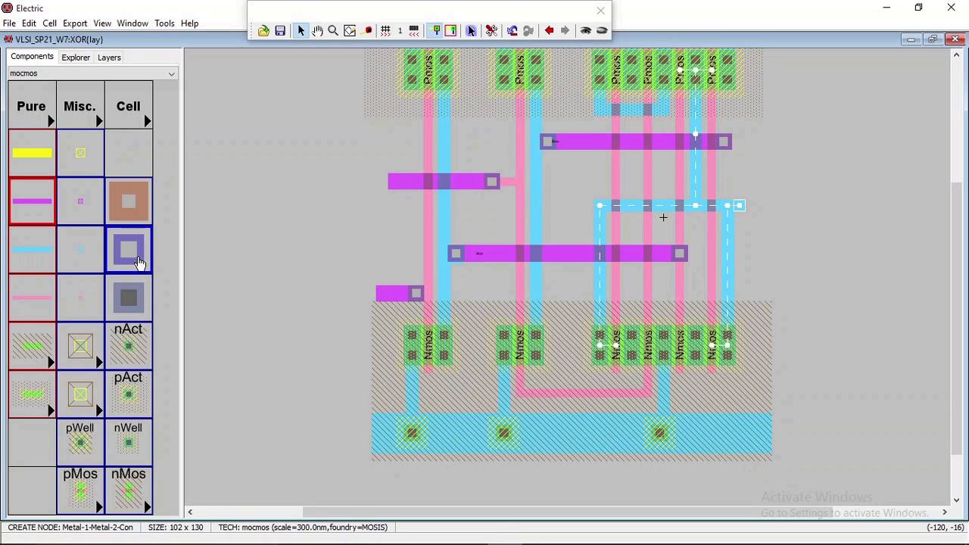
left_click(743, 206)
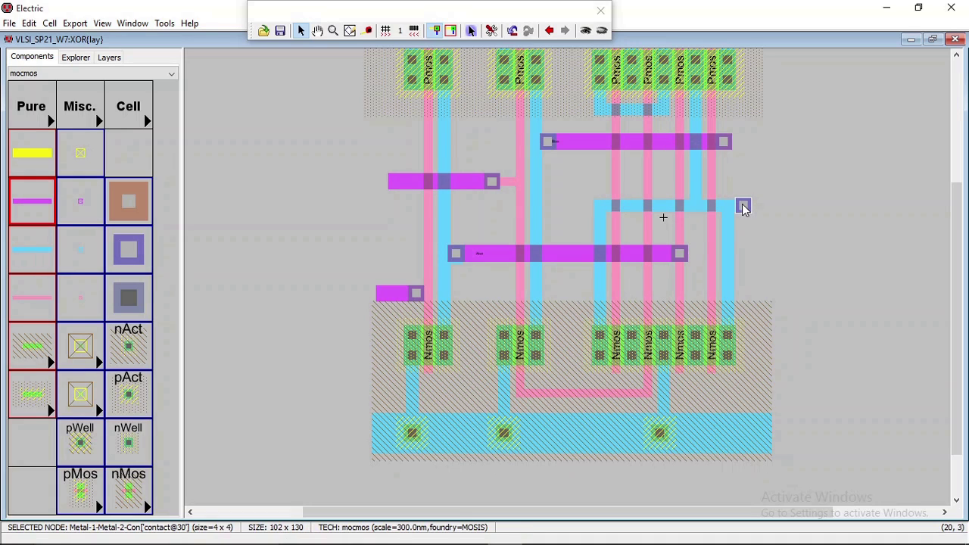
left_click_drag(743, 205, 742, 204)
left_click(762, 207)
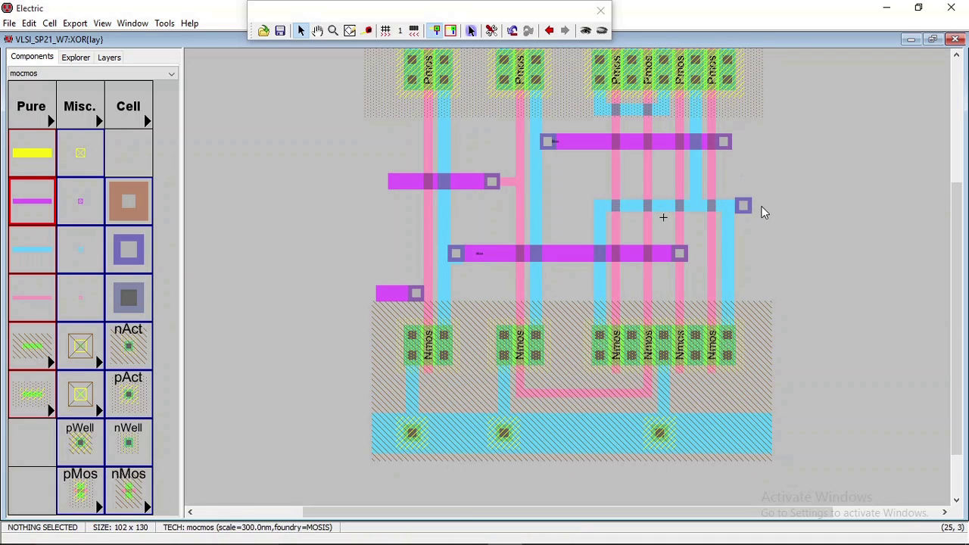
left_click(744, 208)
right_click(768, 204)
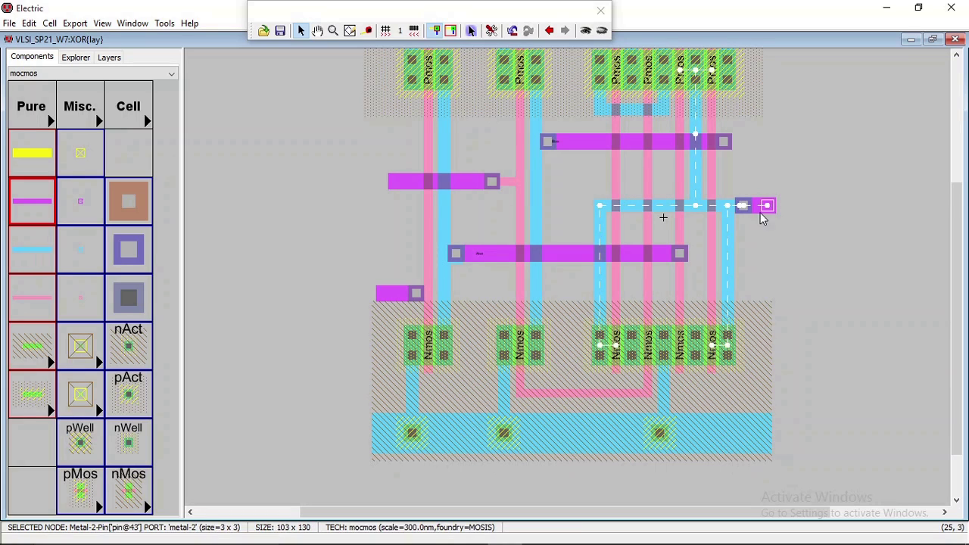
left_click(753, 232)
left_click(761, 207)
Extend the outer end of the second inverter's Metal-2 input arc to line up with the end of the first inverter's input arc.
left_click(399, 180)
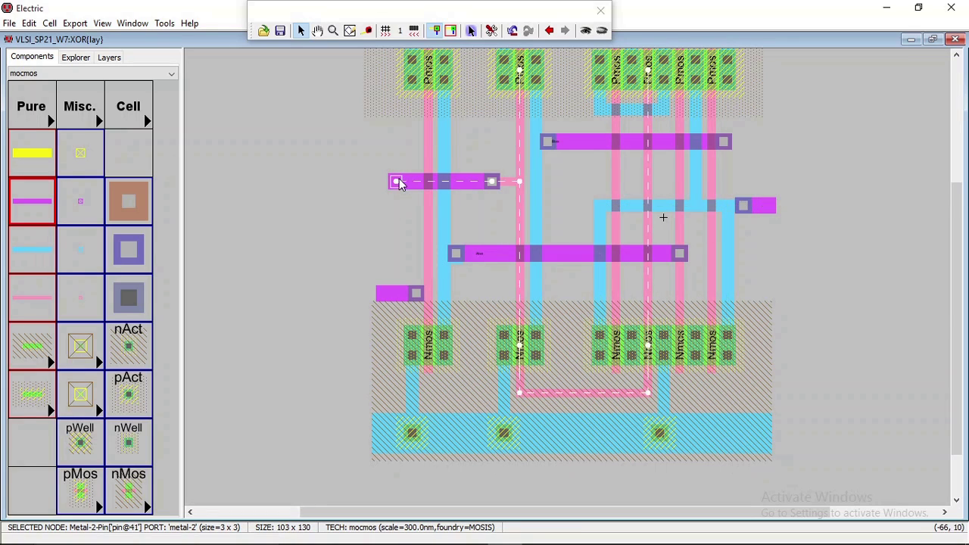
left_click(384, 293)
left_click_drag(398, 183, 387, 185)
left_click(385, 203)
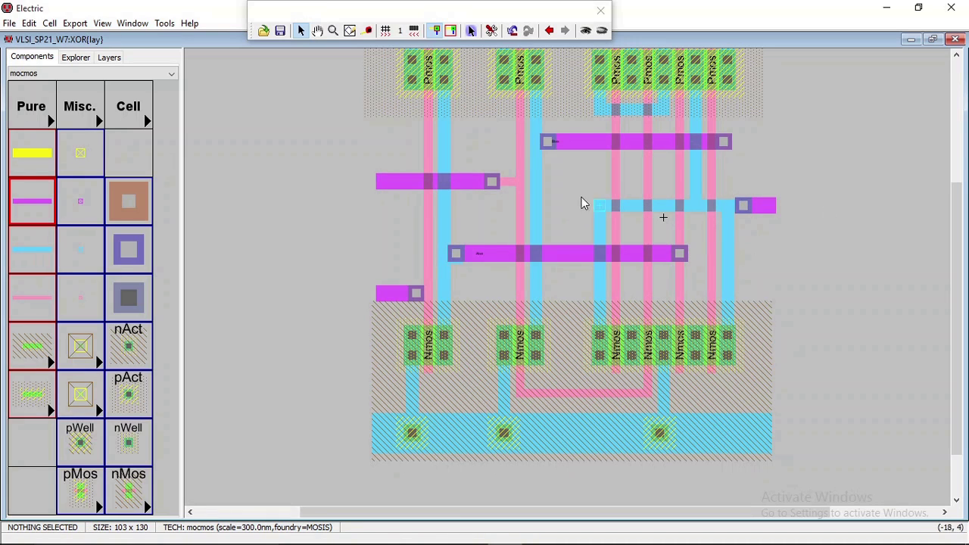
Examine the whole layout and the Metal-1 supply rails beyond the PMOS and NMOS transistors.
scroll(790, 212, "up", 2)
scroll(790, 213, "down", 1)
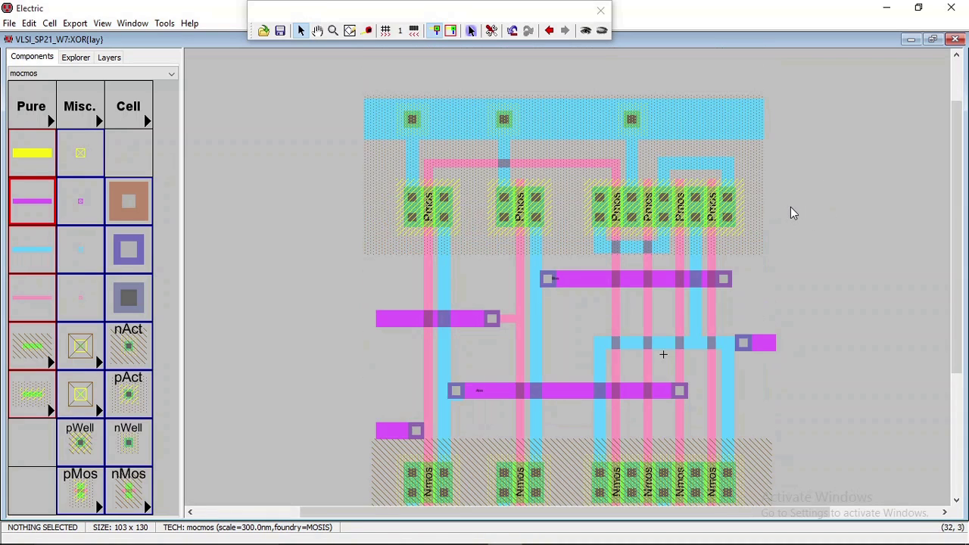
scroll(790, 213, "down", 2, "ctrl")
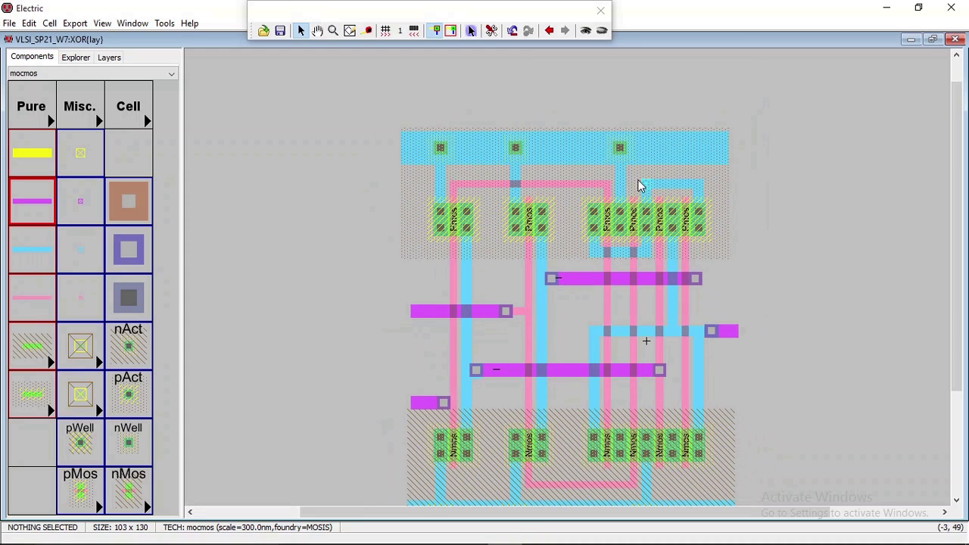
left_click(579, 155)
scroll(595, 325, "down", 3)
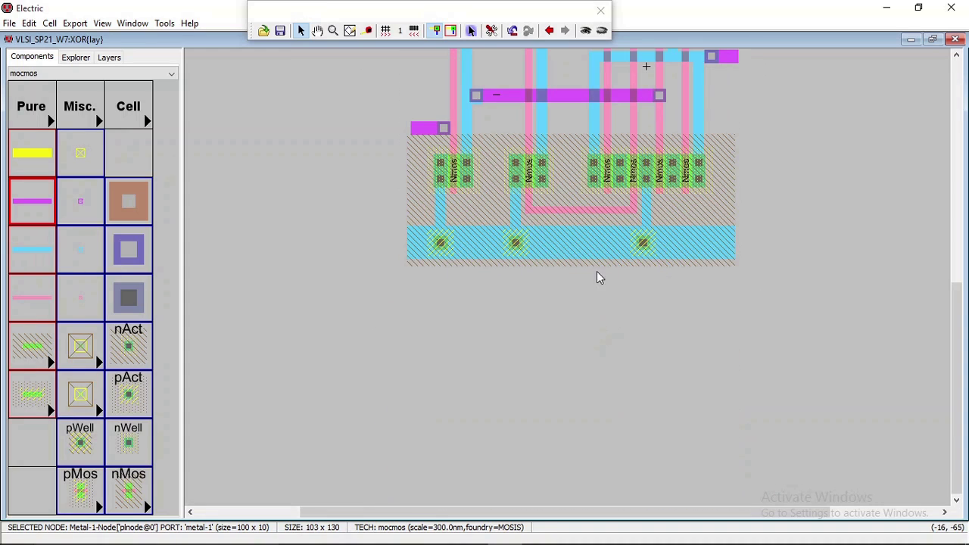
left_click(599, 243)
scroll(603, 256, "up", 3)
scroll(604, 256, "down", 1)
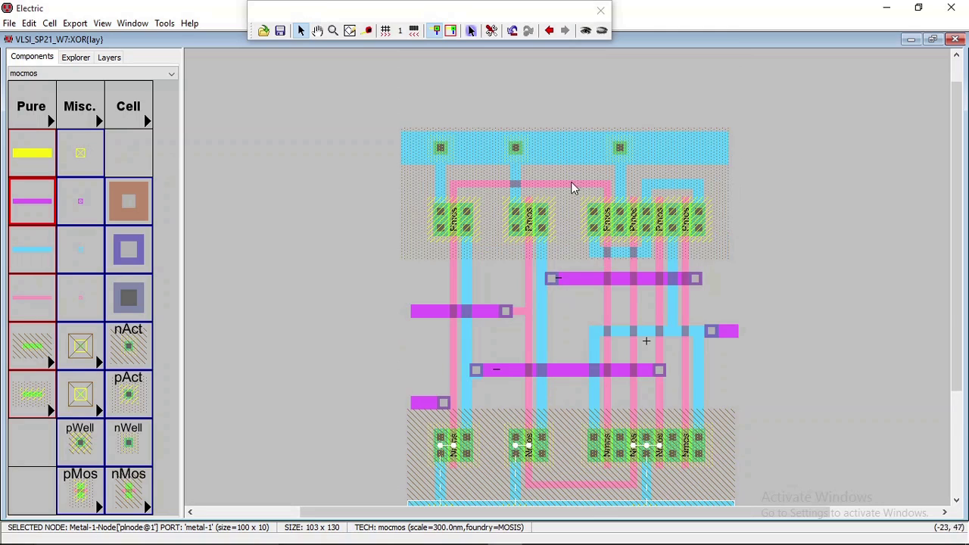
Create an export named vdd with the power characteristic on the Metal-1 rail above the PMOS transistors.
left_click(582, 163)
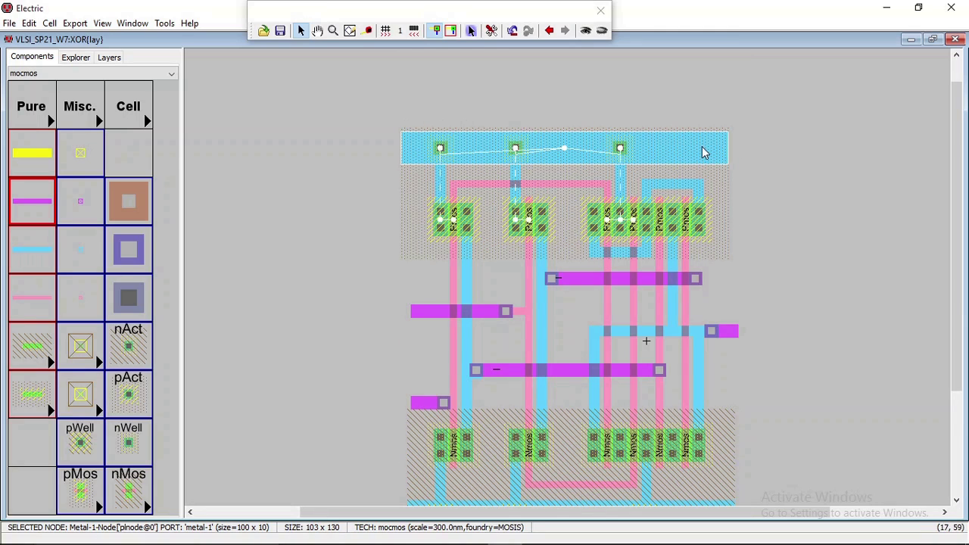
double_click(563, 157)
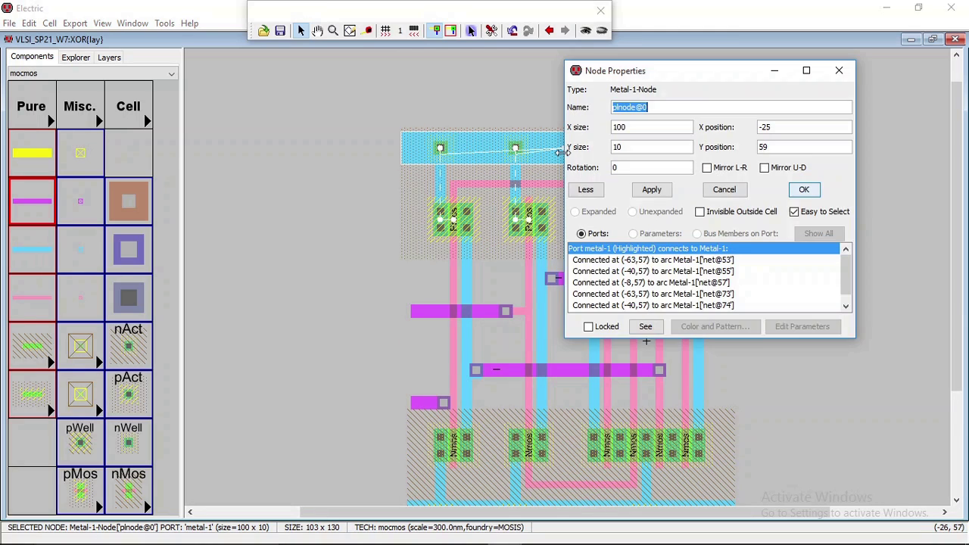
left_click(840, 75)
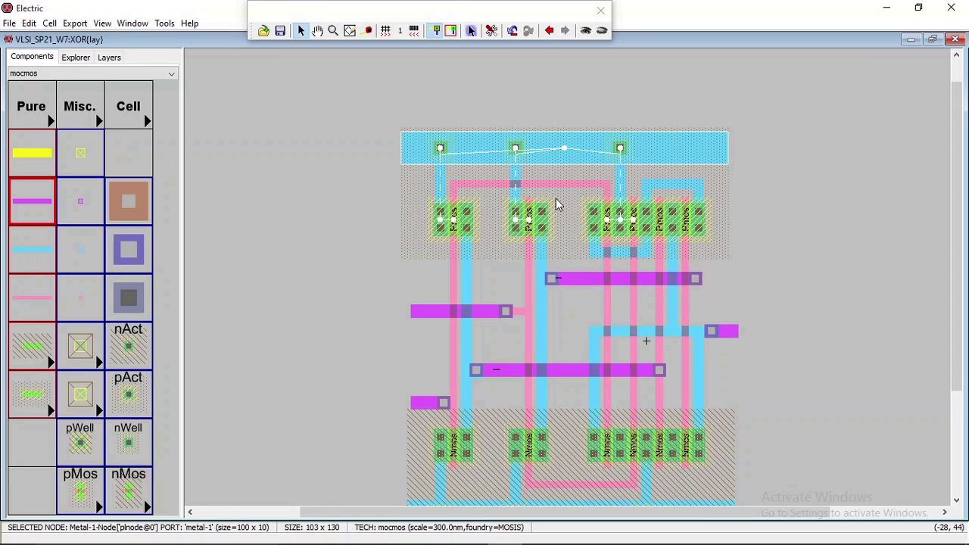
key("ctrl+e")
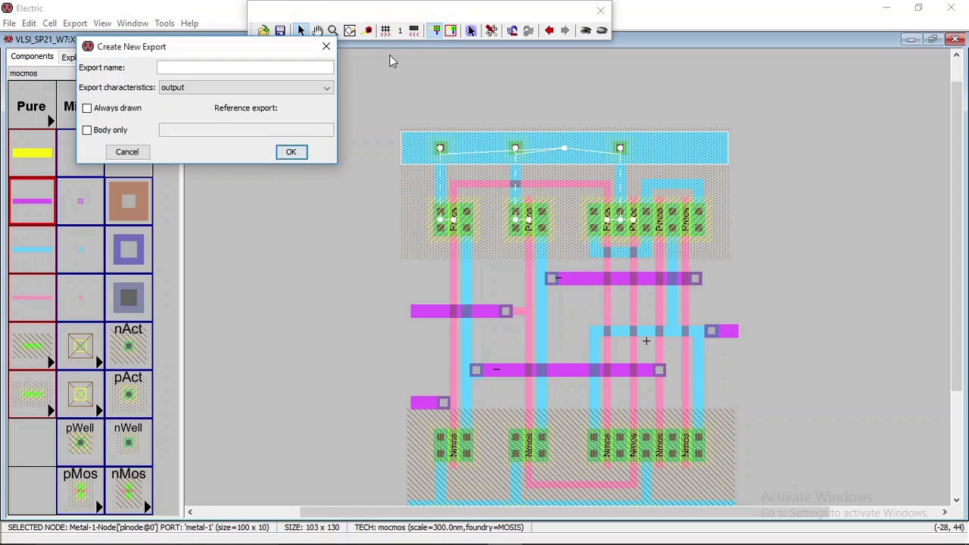
left_click(244, 87)
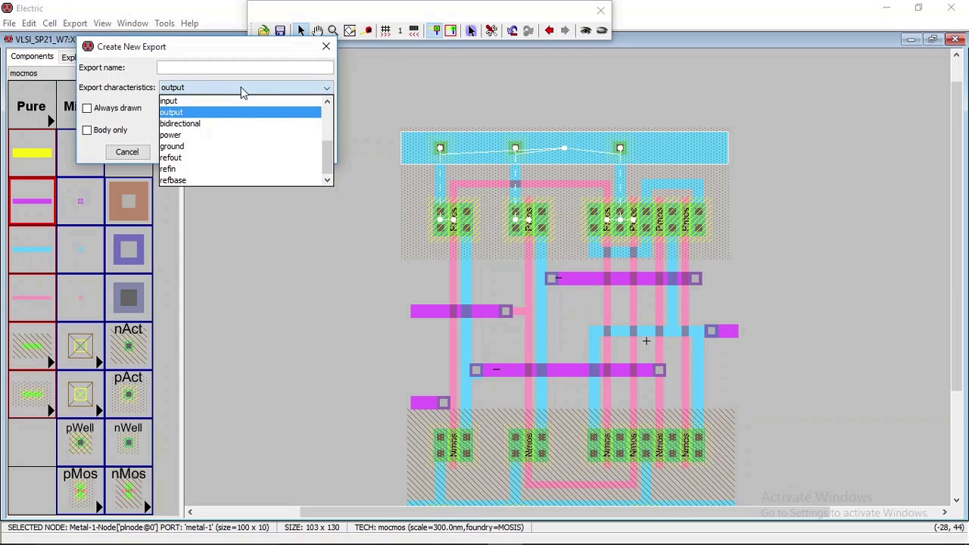
left_click(218, 136)
left_click(225, 68)
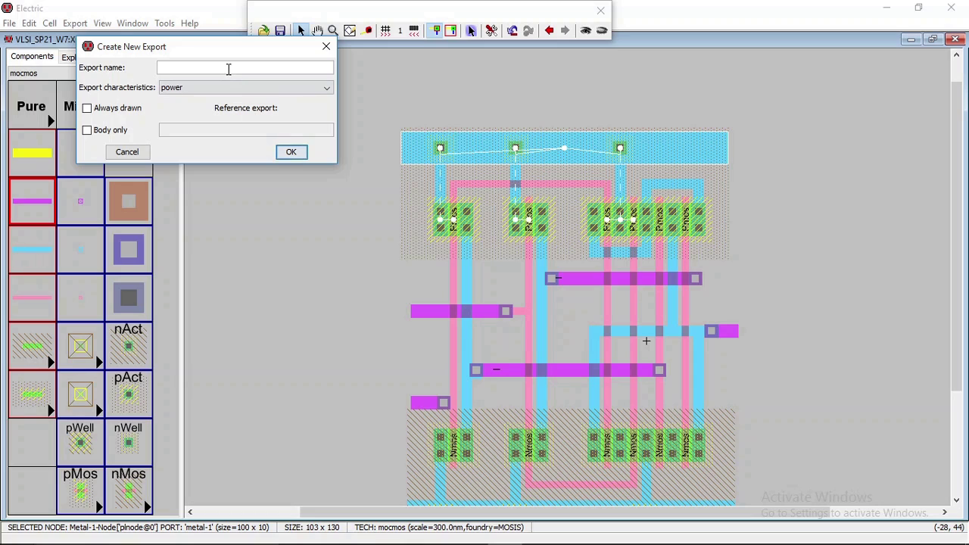
type("vdd")
left_click(300, 152)
Set the text size of the vdd export label to 5 units.
left_click(569, 152)
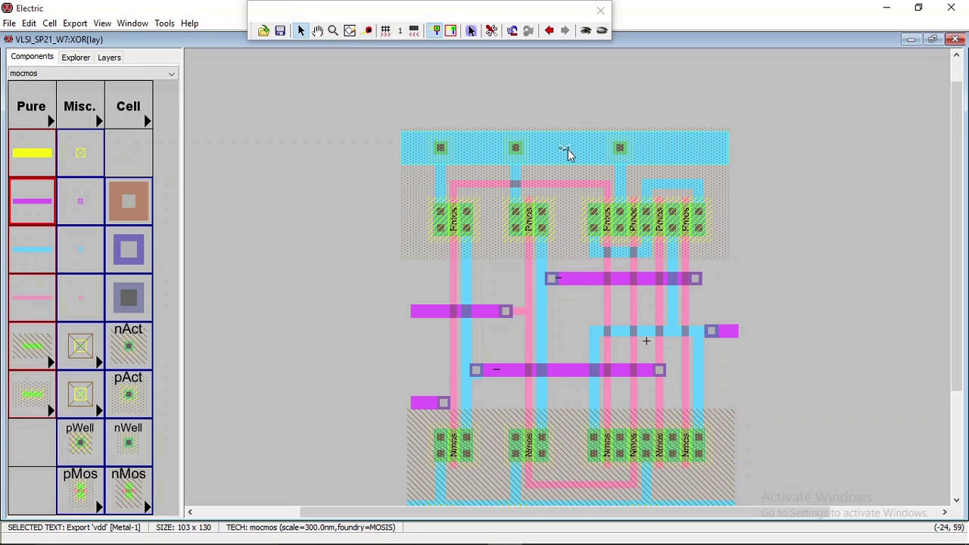
double_click(560, 155)
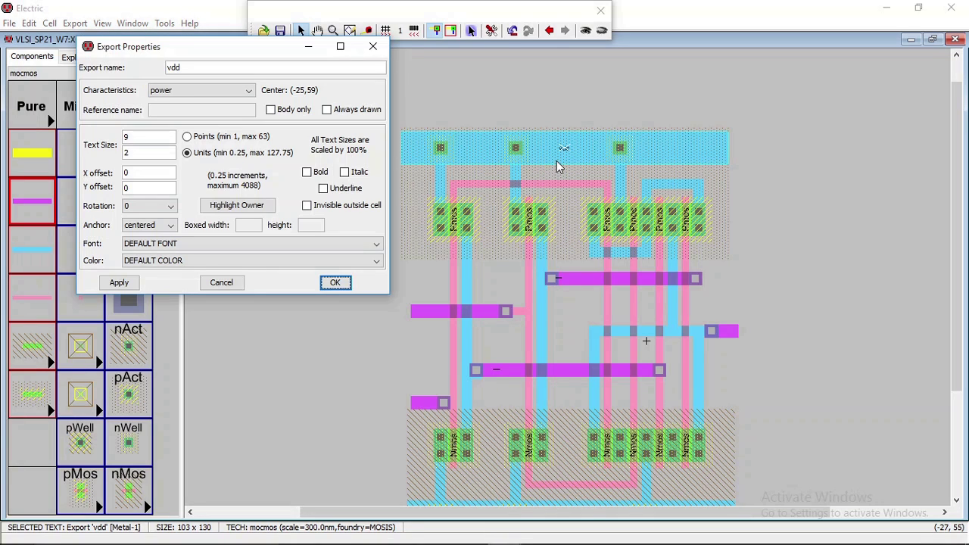
double_click(129, 152)
type("5")
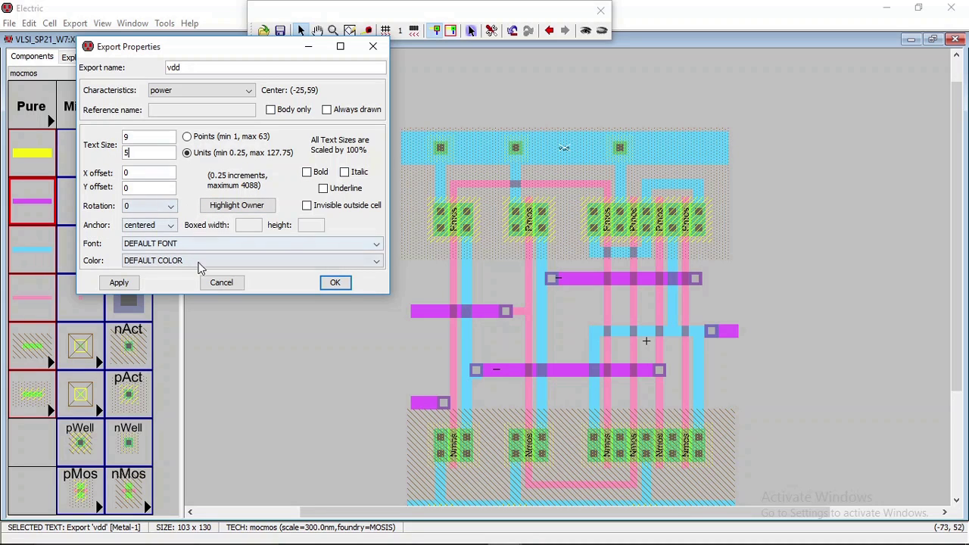
left_click(335, 282)
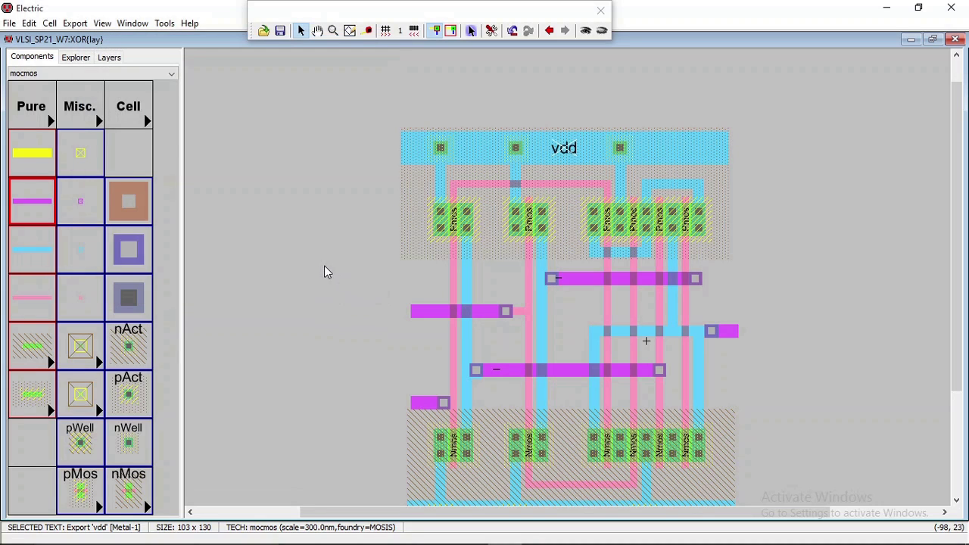
Create an export named gnd with the ground characteristic on the Metal-1 rail below the NMOS transistors.
scroll(324, 265, "down", 5)
left_click(571, 245)
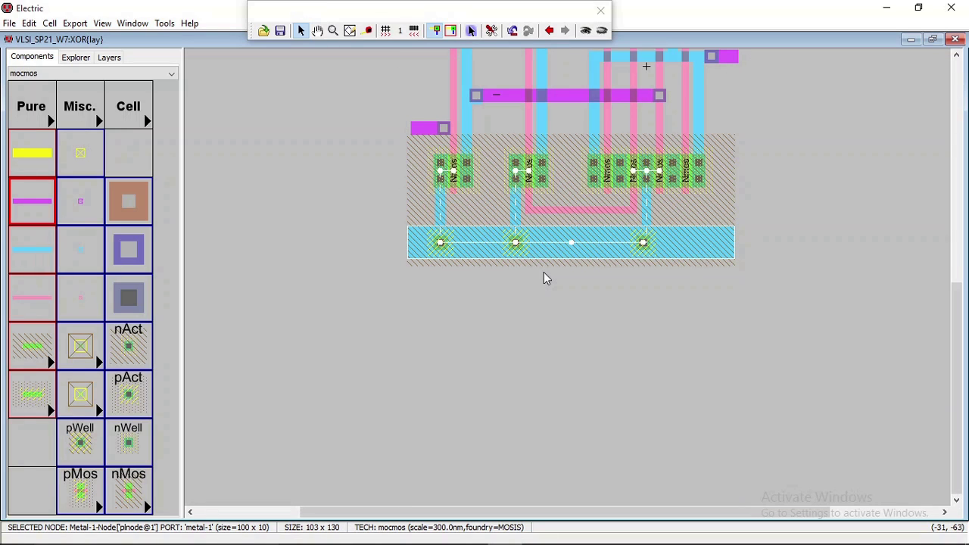
key("ctrl+e")
left_click(250, 88)
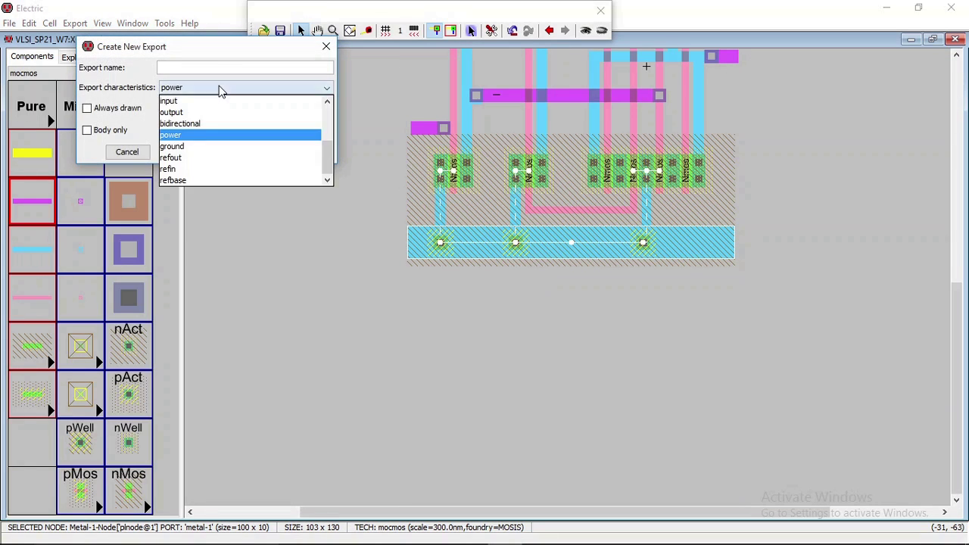
left_click(203, 146)
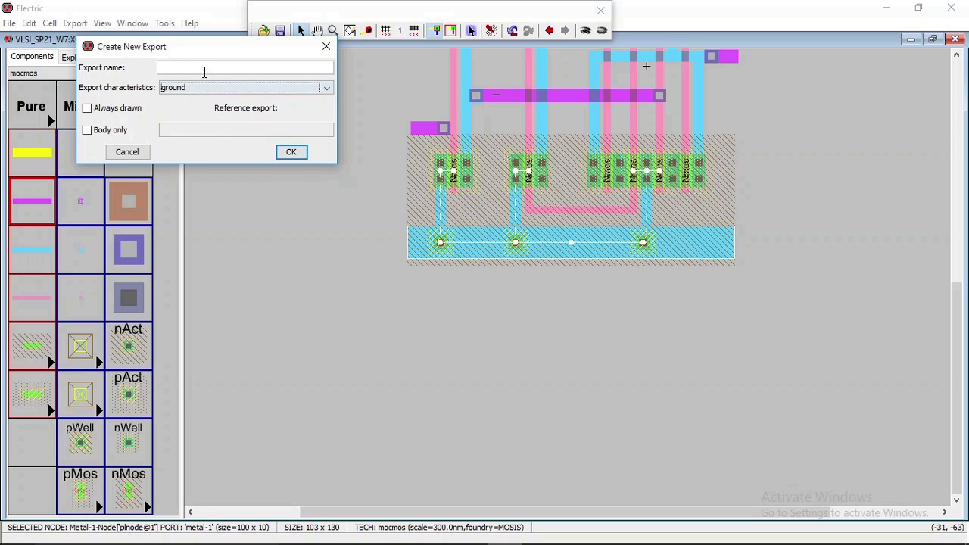
left_click(205, 69)
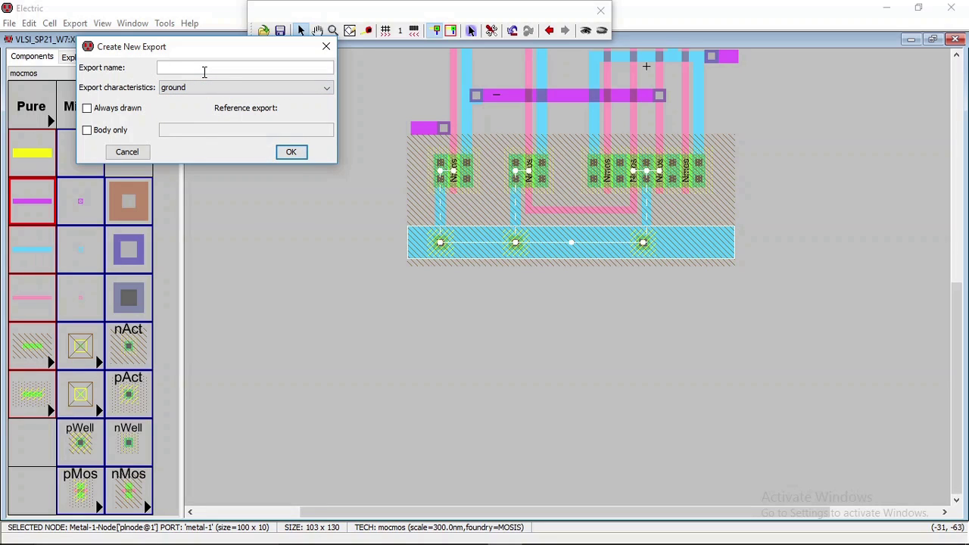
type("gnd")
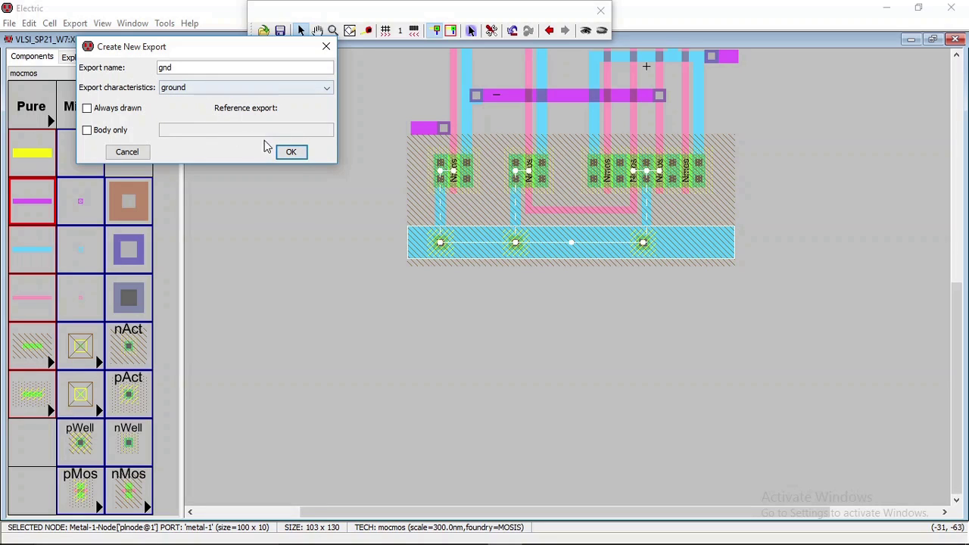
left_click(289, 151)
Set the text size of the gnd export label to 5 units.
left_click(569, 245)
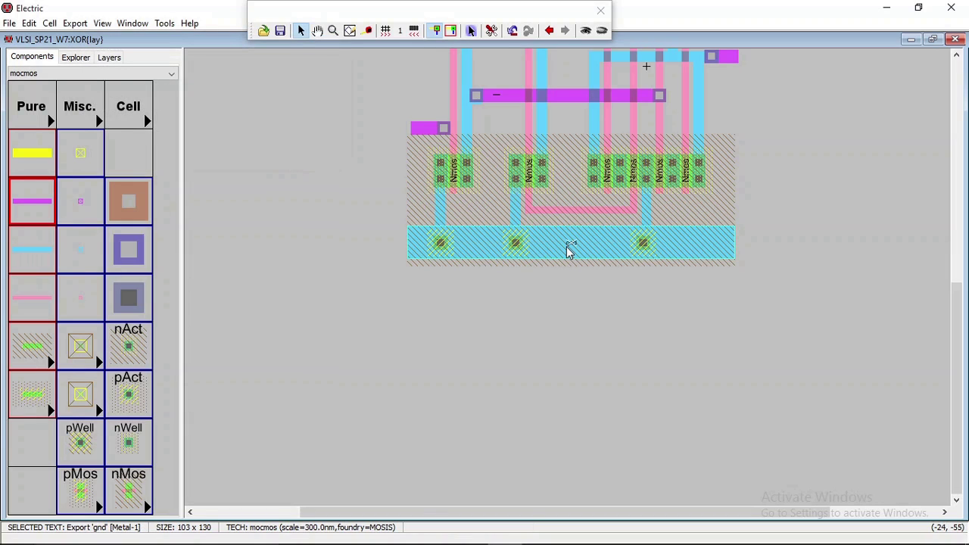
key("ctrl+i")
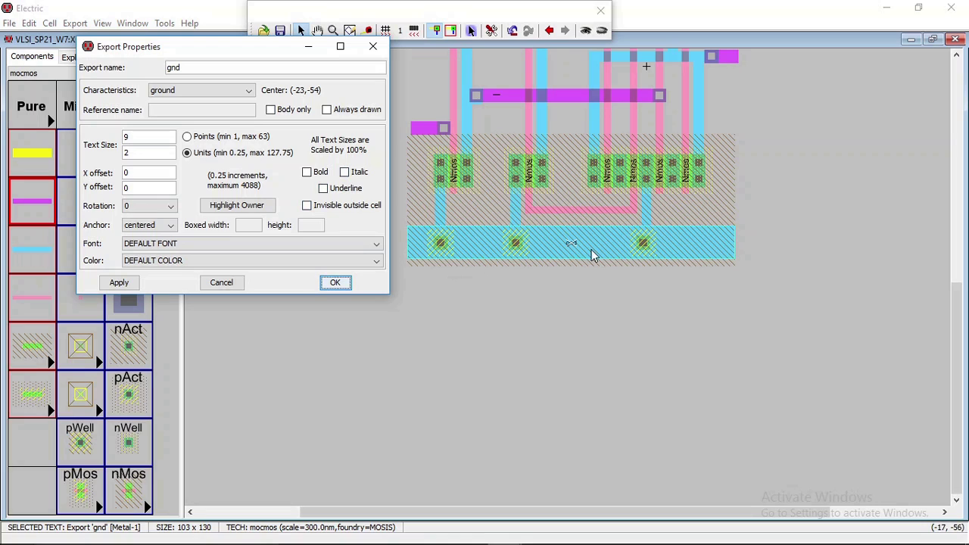
left_click(373, 47)
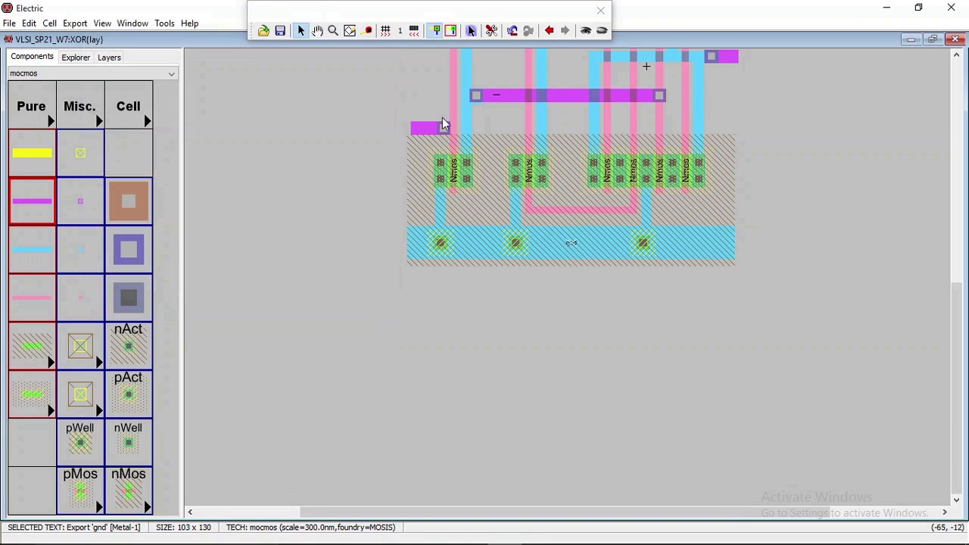
left_click(562, 321)
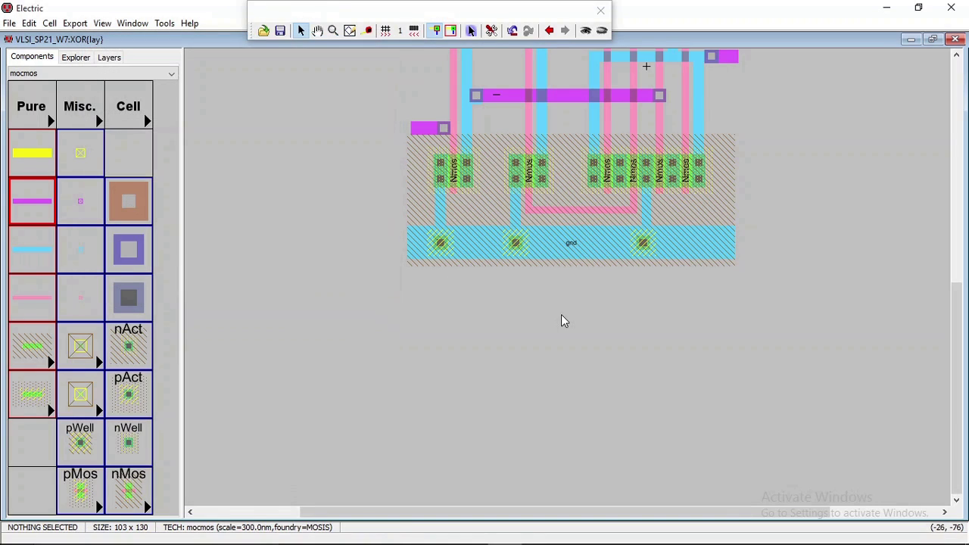
left_click(571, 247)
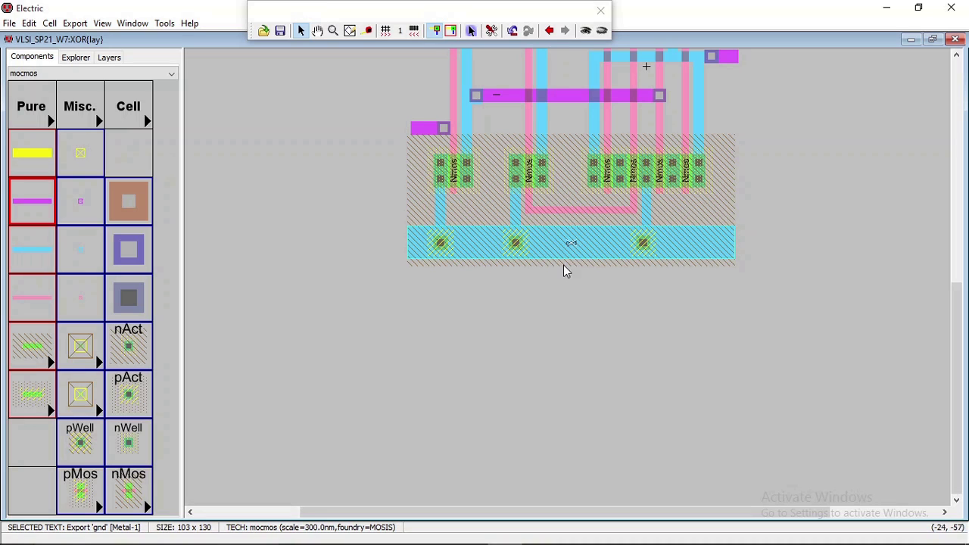
scroll(575, 253, "up", 2, "ctrl")
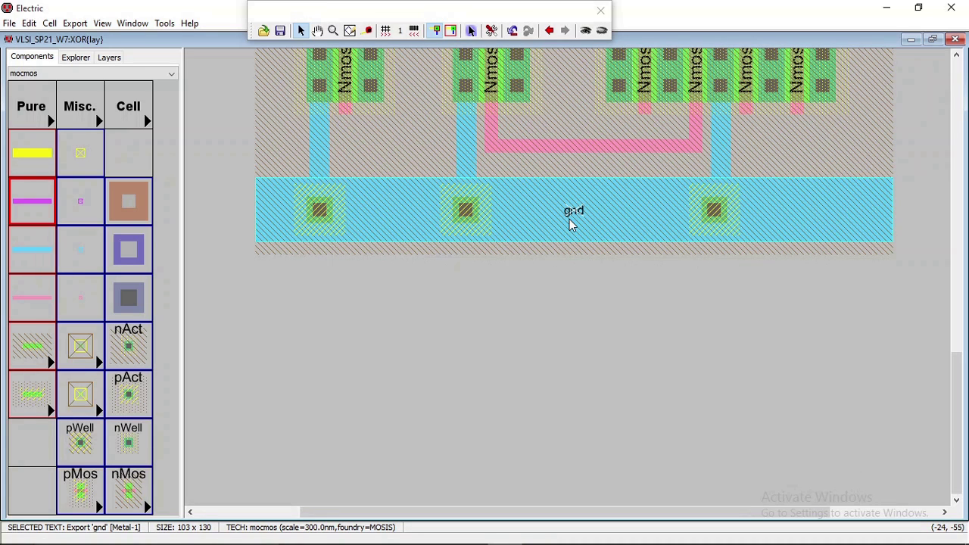
double_click(571, 224)
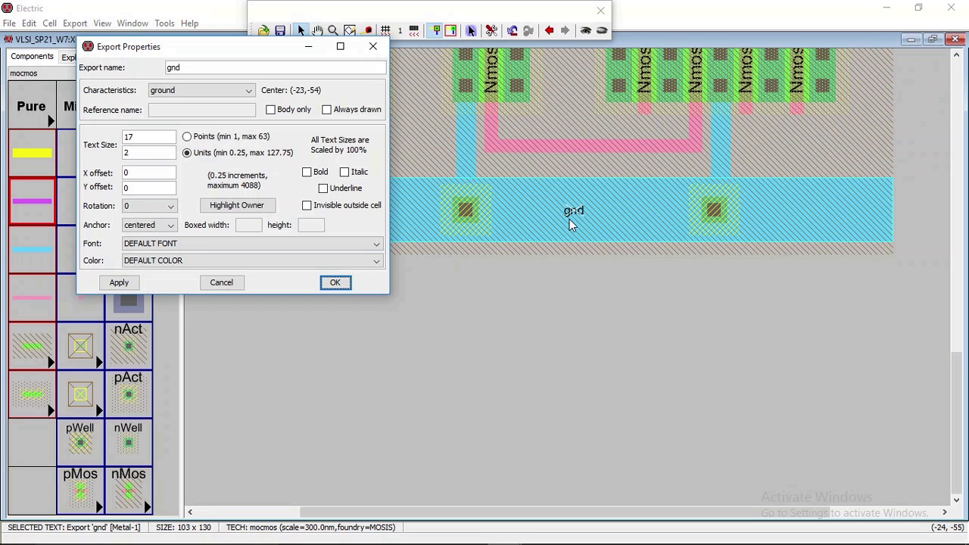
left_click(125, 153)
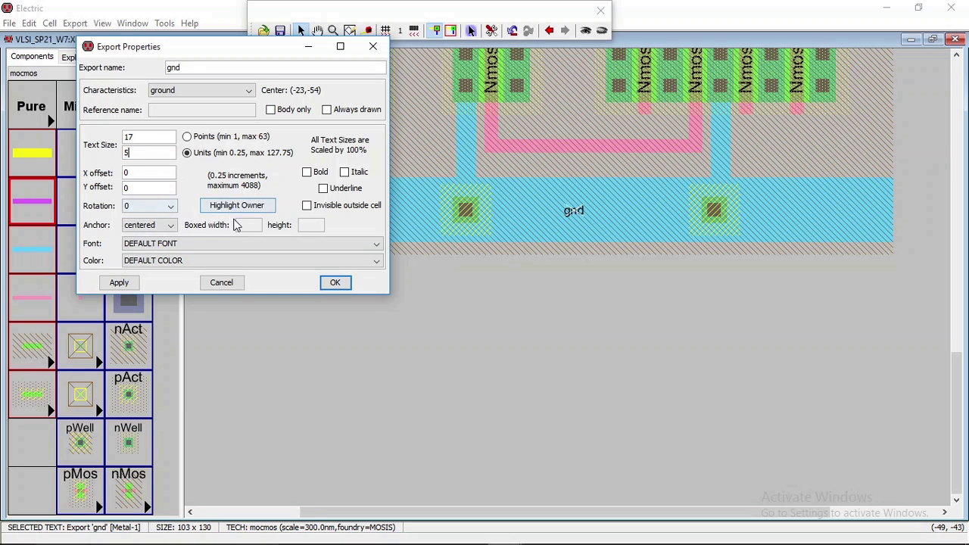
left_click(336, 282)
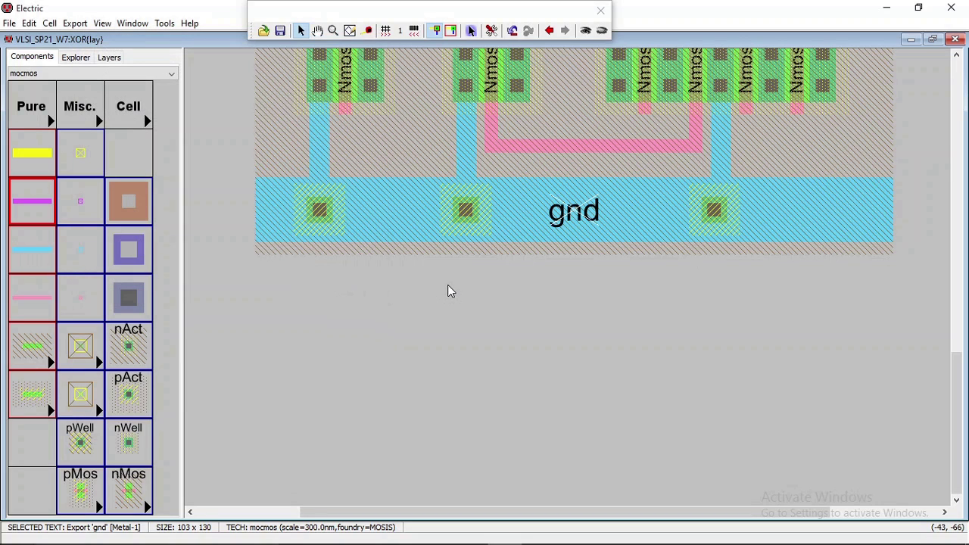
Examine the whole layout and trace the nets connected to the two Metal-2 input arcs.
key("ctrl+0")
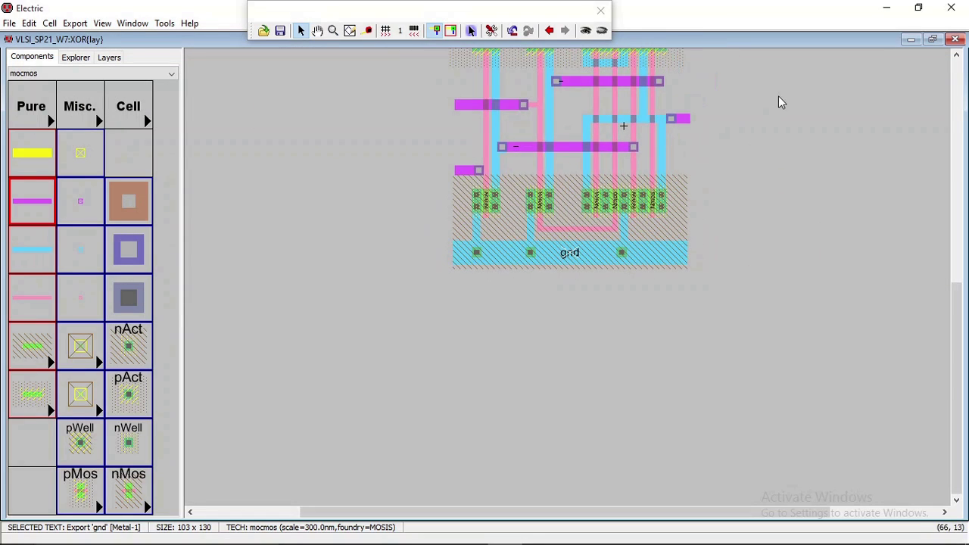
scroll(779, 97, "up", 3)
scroll(770, 121, "down", 3)
scroll(766, 121, "up", 3)
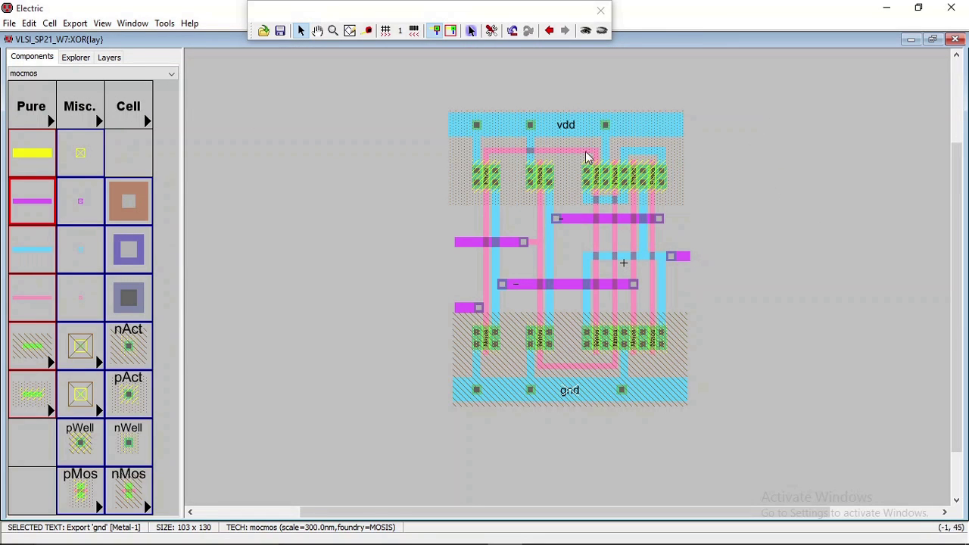
left_click(756, 297)
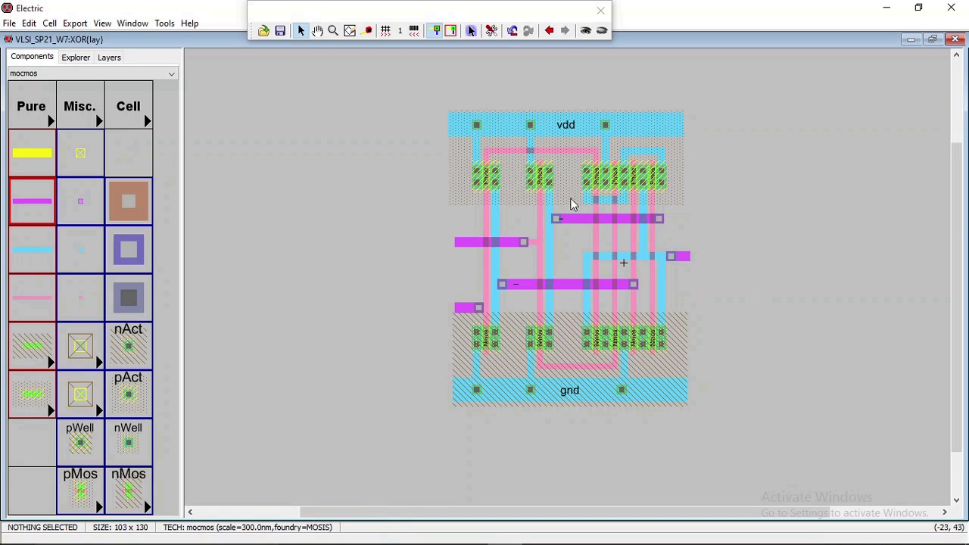
left_click(458, 243)
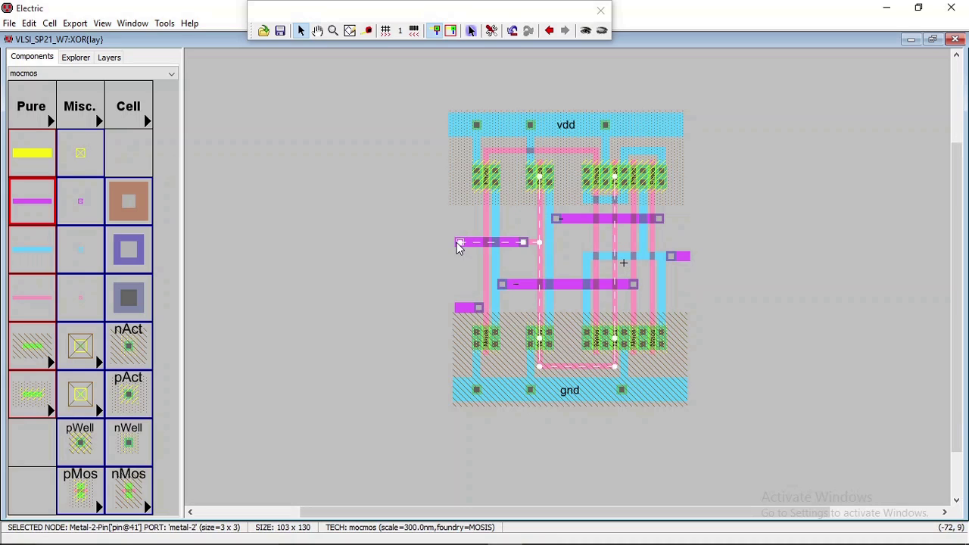
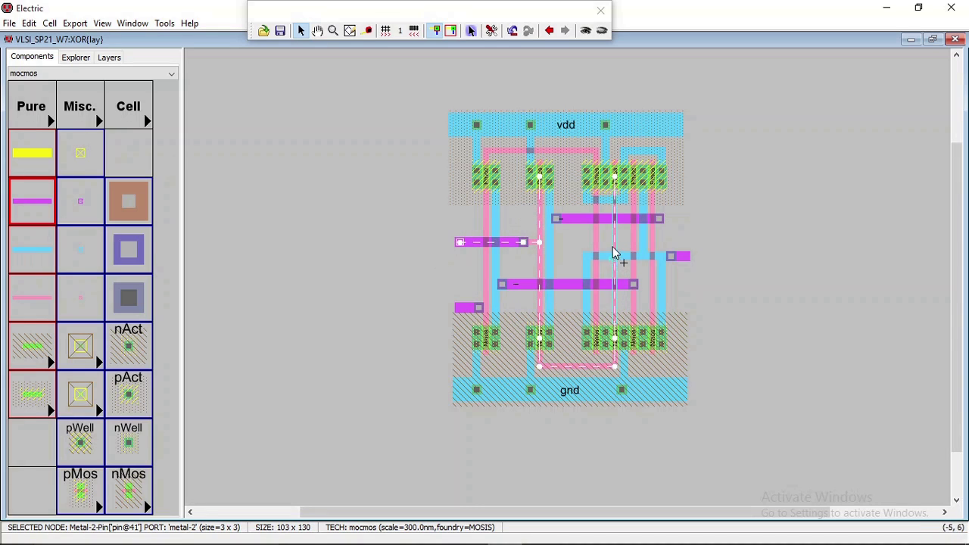
left_click(479, 308)
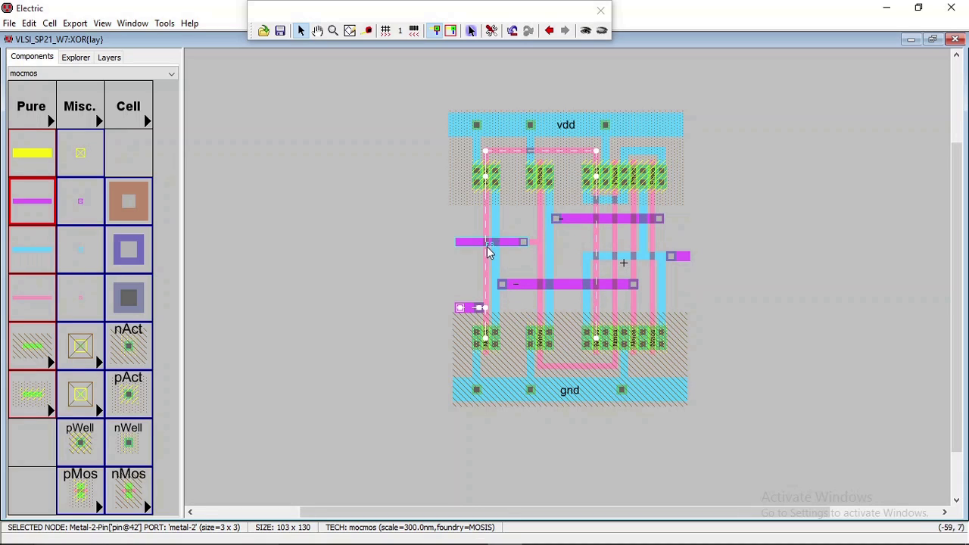
left_click(461, 242)
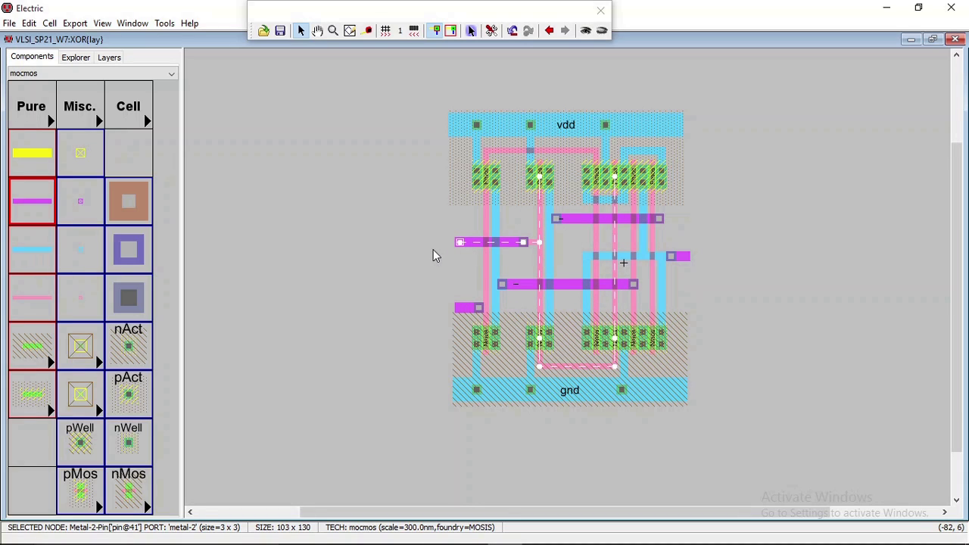
Undo the last text size change of the gnd export label.
right_click(433, 249)
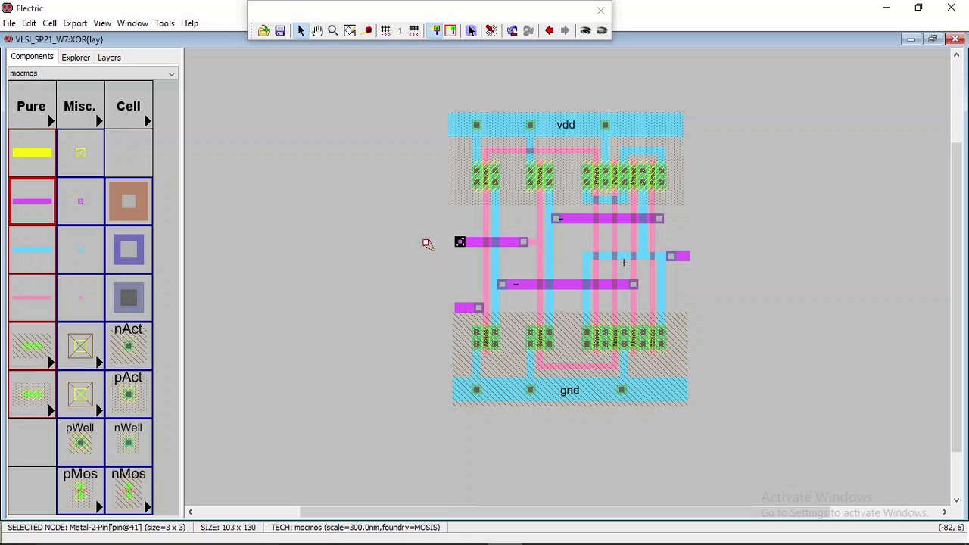
key("ctrl+z")
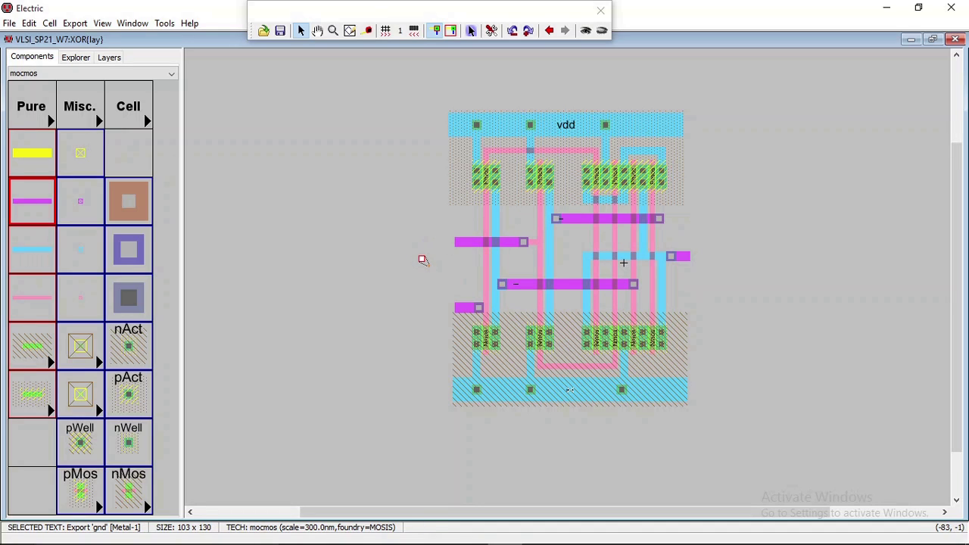
key("Escape")
Create an export named B with the input characteristic on the outer pin of the upper Metal-2 input arc.
left_click(460, 243)
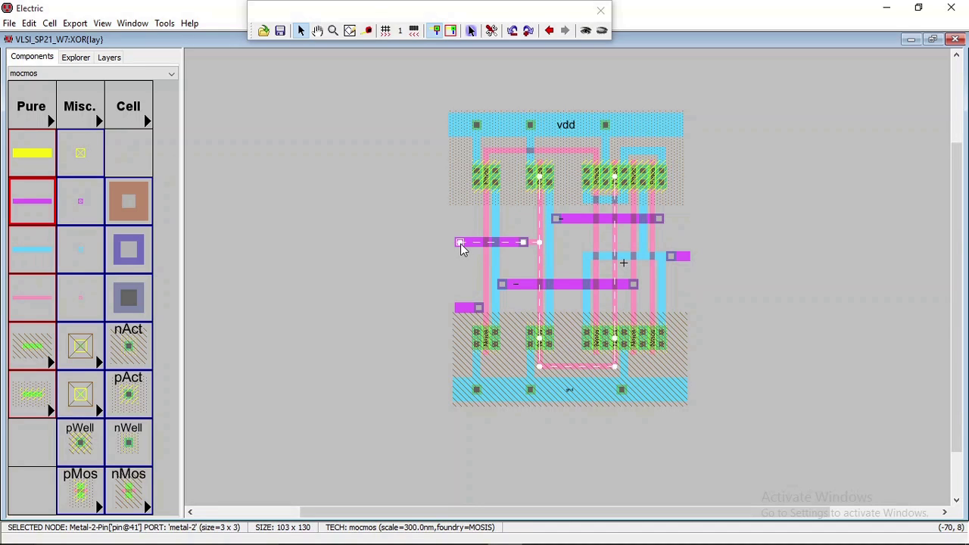
key("ctrl+e")
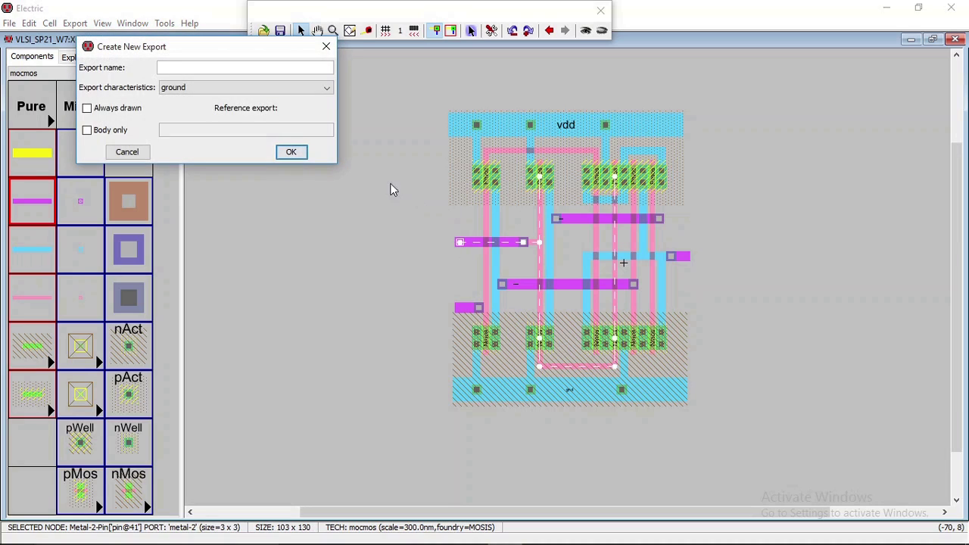
left_click(212, 88)
left_click(205, 103)
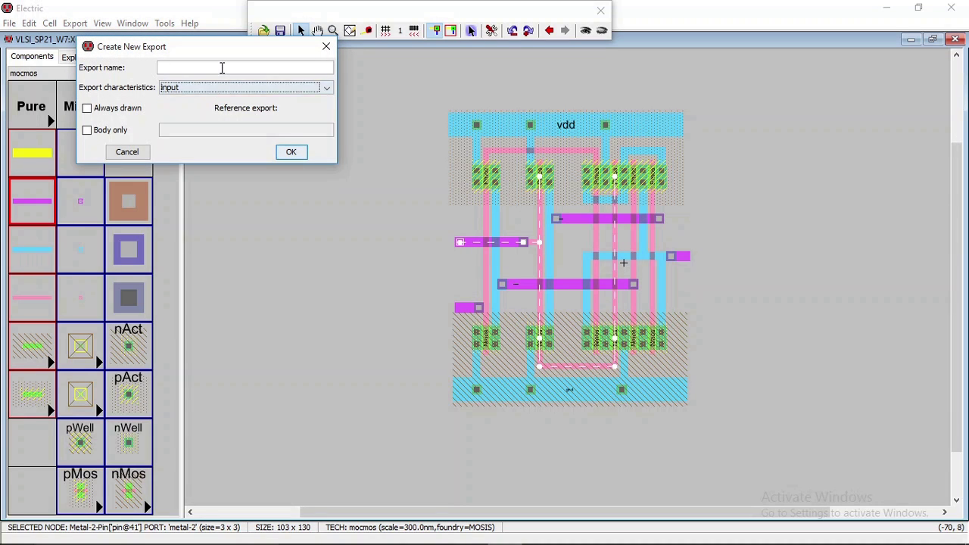
left_click(222, 68)
type("B")
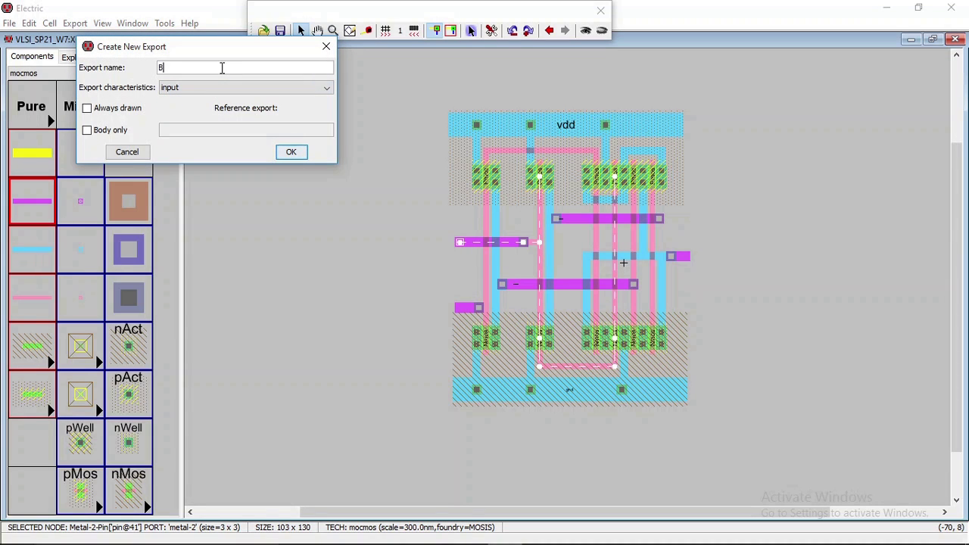
left_click(290, 154)
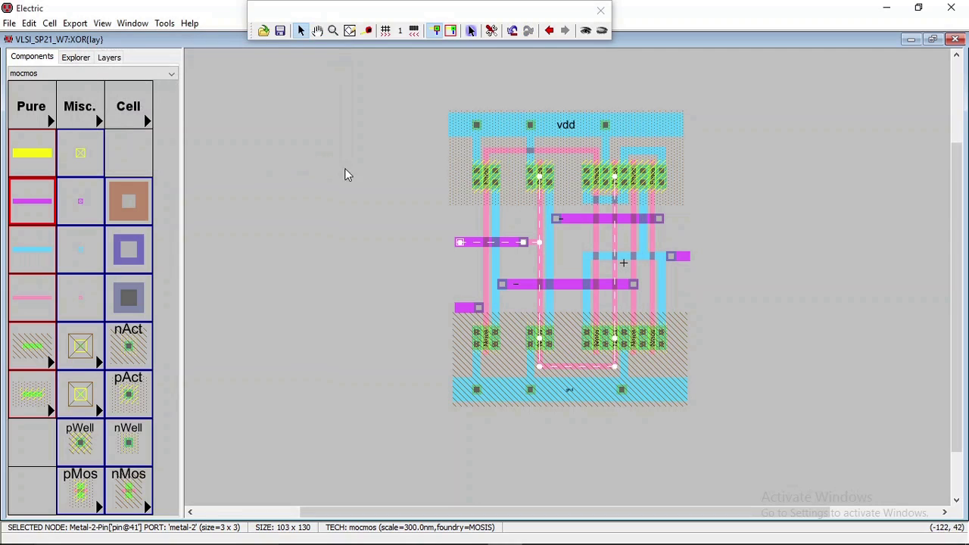
Create an input export named A on the outer pin of the lower Metal-2 input arc.
left_click(460, 308)
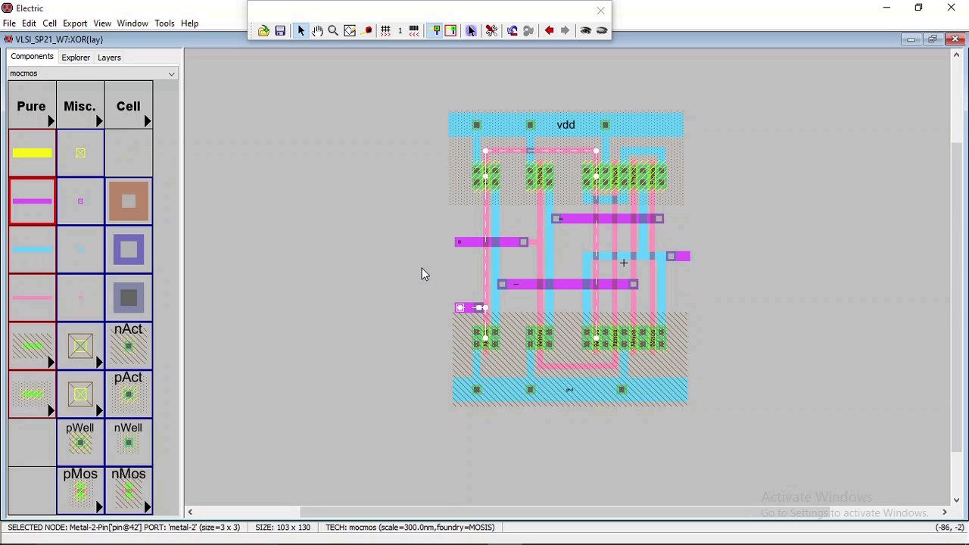
key("ctrl+e")
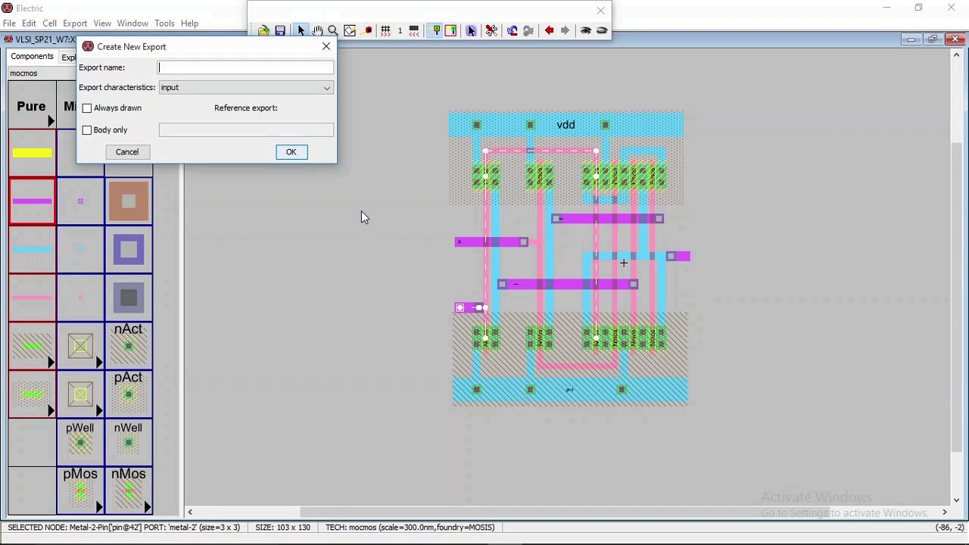
type("A")
left_click(301, 152)
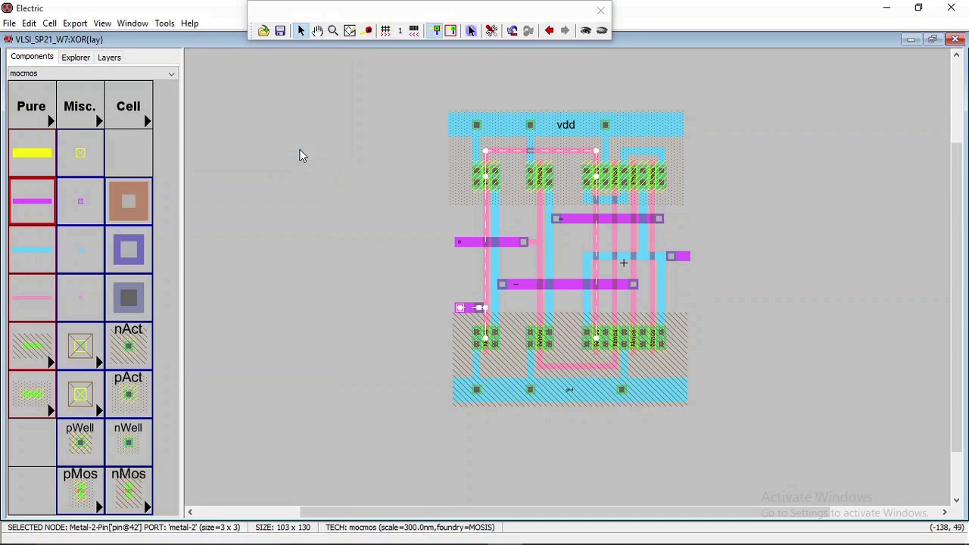
Create an export named O with the output characteristic on the outer pin of the Metal-2 output arc.
left_click(684, 257)
key("ctrl+e")
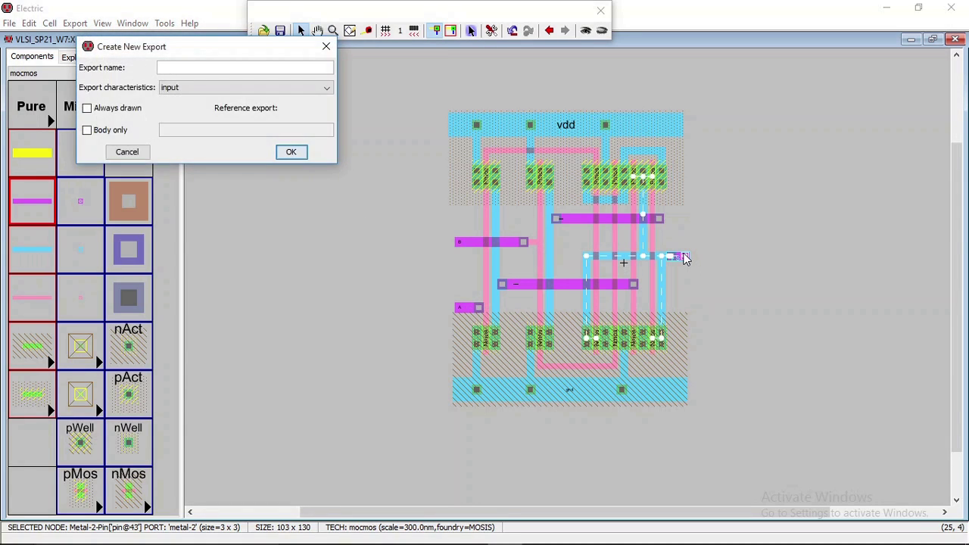
left_click(242, 70)
type("0")
left_click(212, 87)
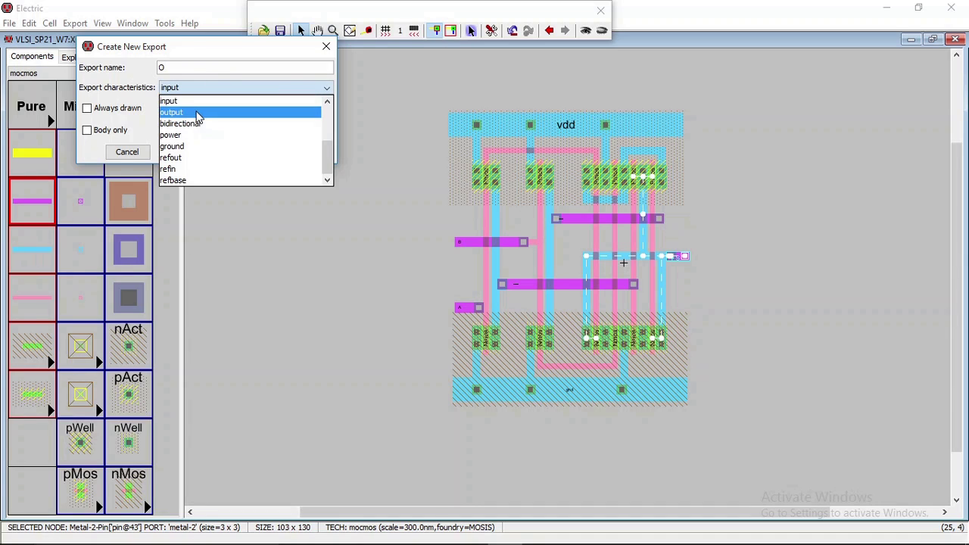
left_click(197, 112)
left_click(287, 152)
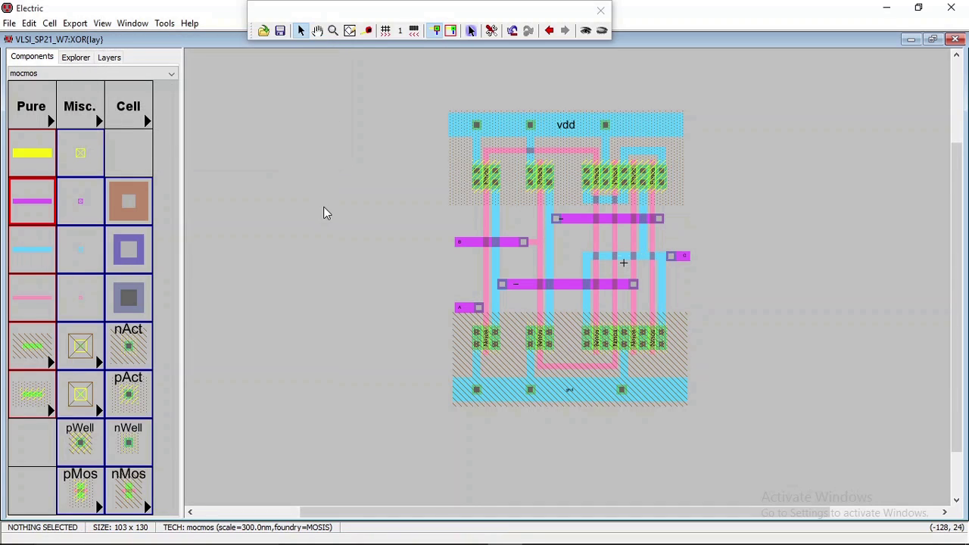
Set the text unit size of the A, B and O export labels and the Abar and Bbar arc names to 5.
left_click_drag(407, 203, 732, 328)
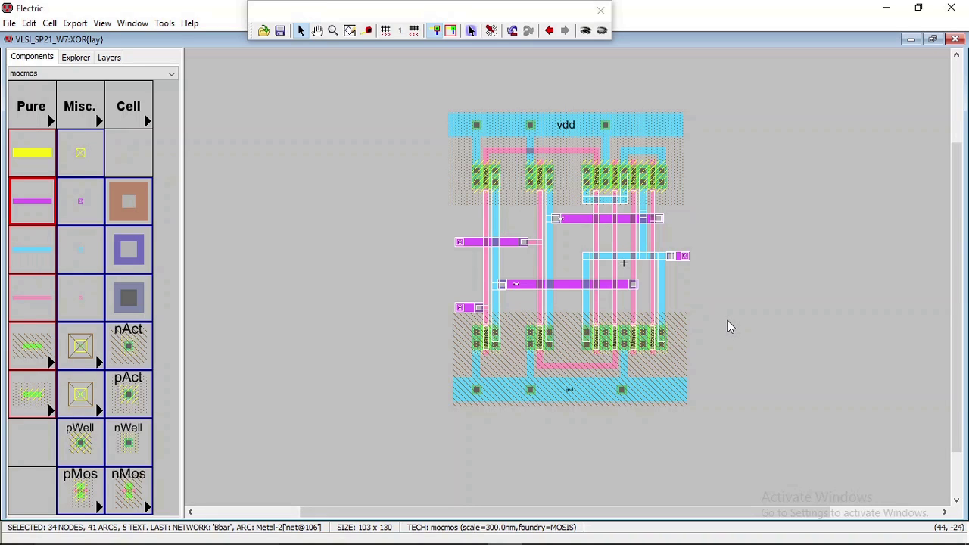
key("ctrl+i")
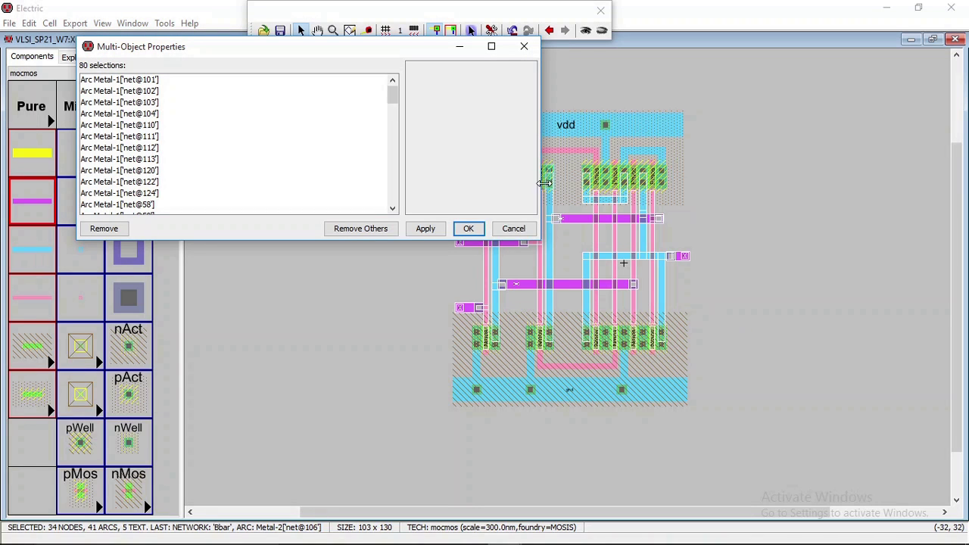
left_click_drag(393, 95, 392, 195)
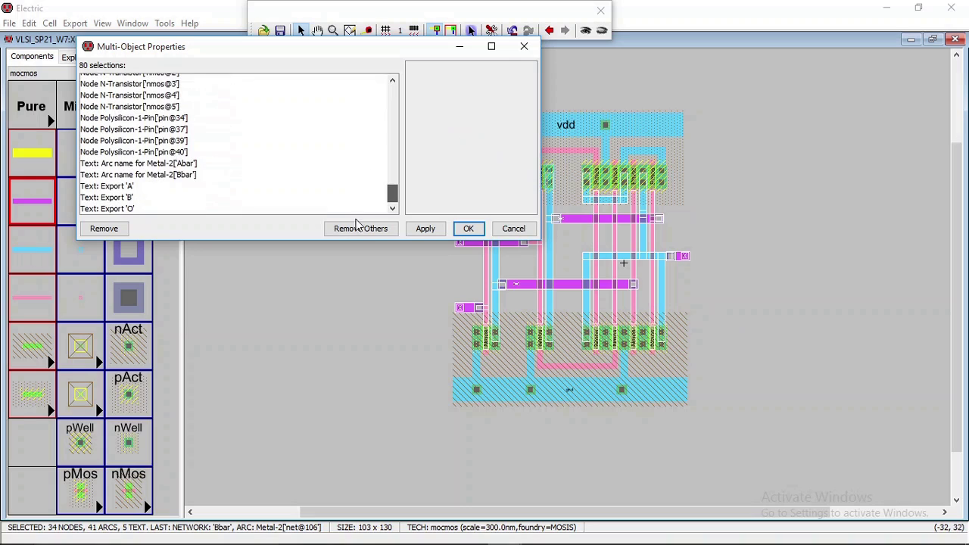
left_click(123, 186)
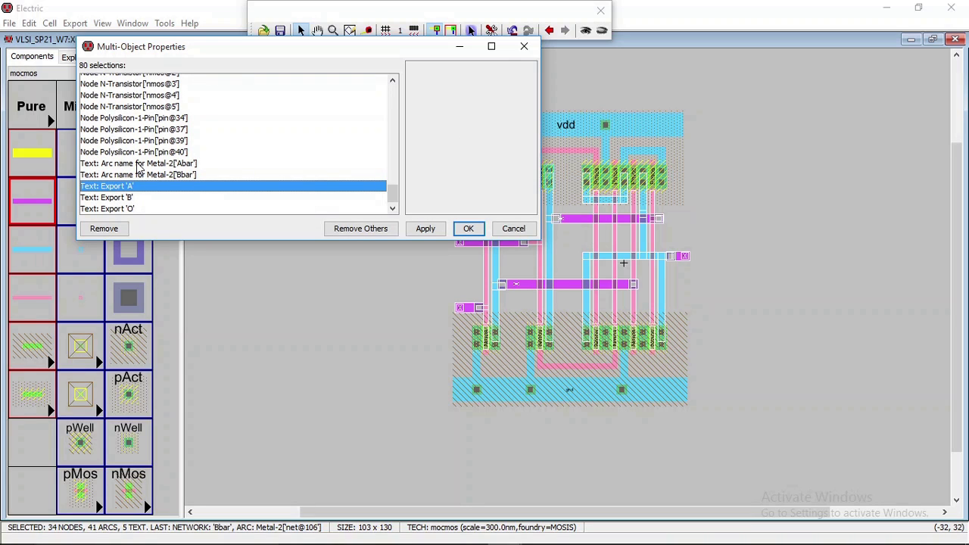
left_click_drag(138, 164, 126, 217)
left_click(362, 231)
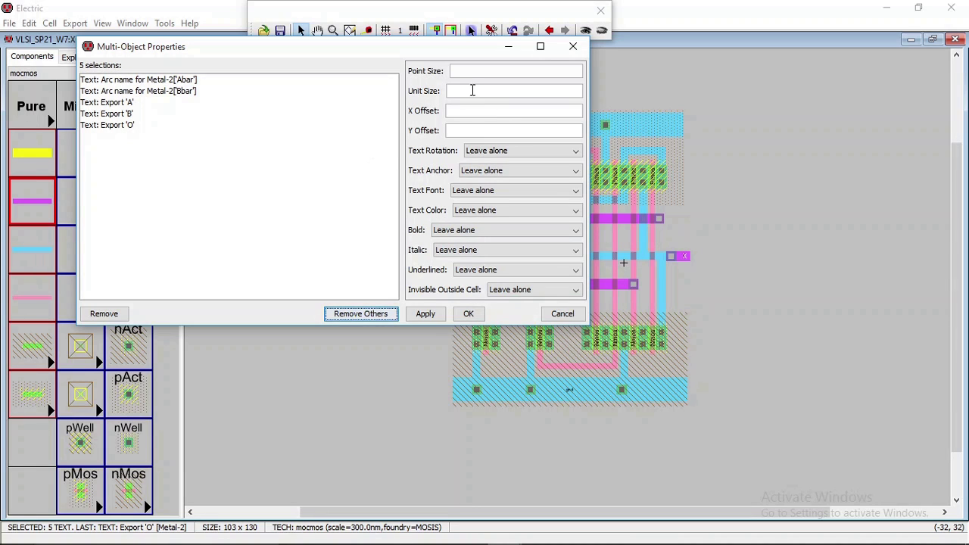
left_click(465, 90)
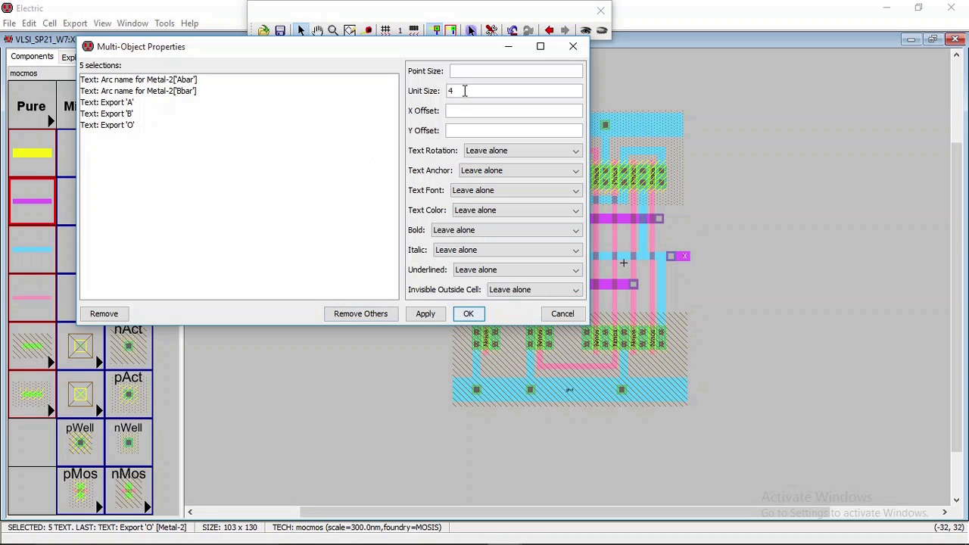
type("5")
left_click(469, 314)
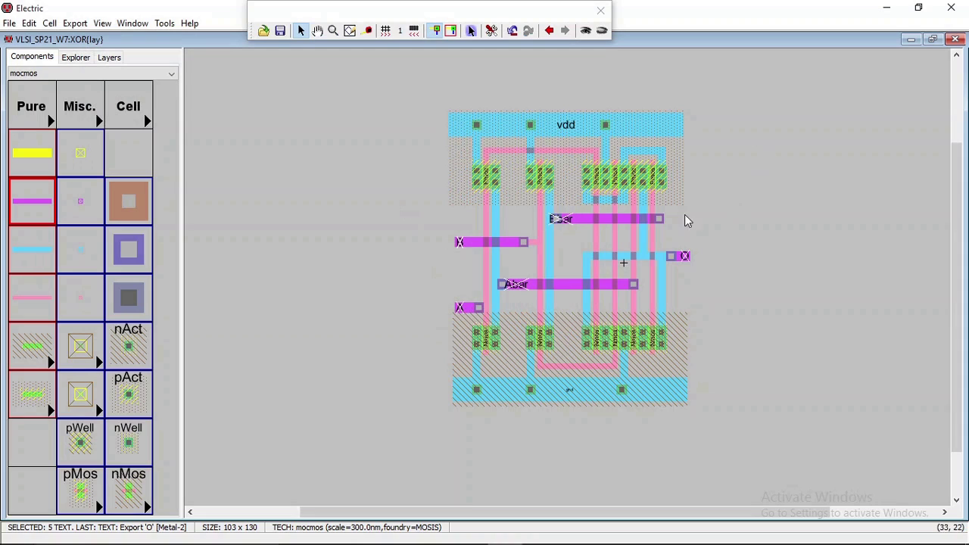
left_click(422, 223)
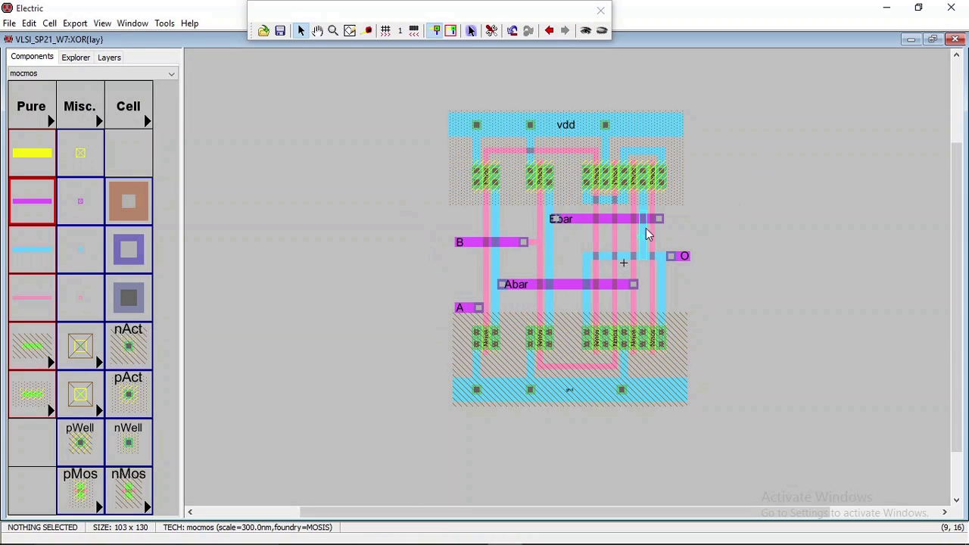
Shift the Bbar and Abar arc names along their Metal-2 arcs, clear of the contacts at their starts.
left_click(568, 220)
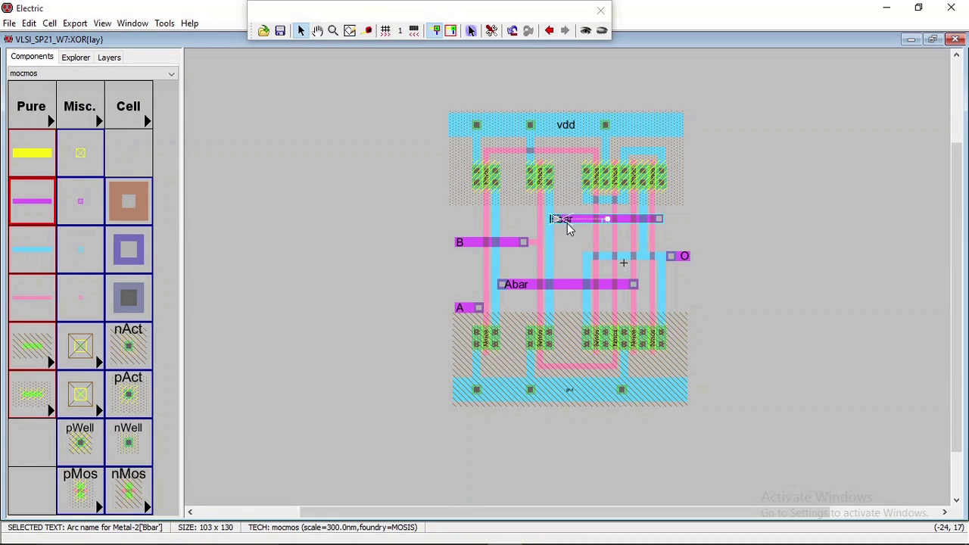
left_click_drag(567, 223, 582, 222)
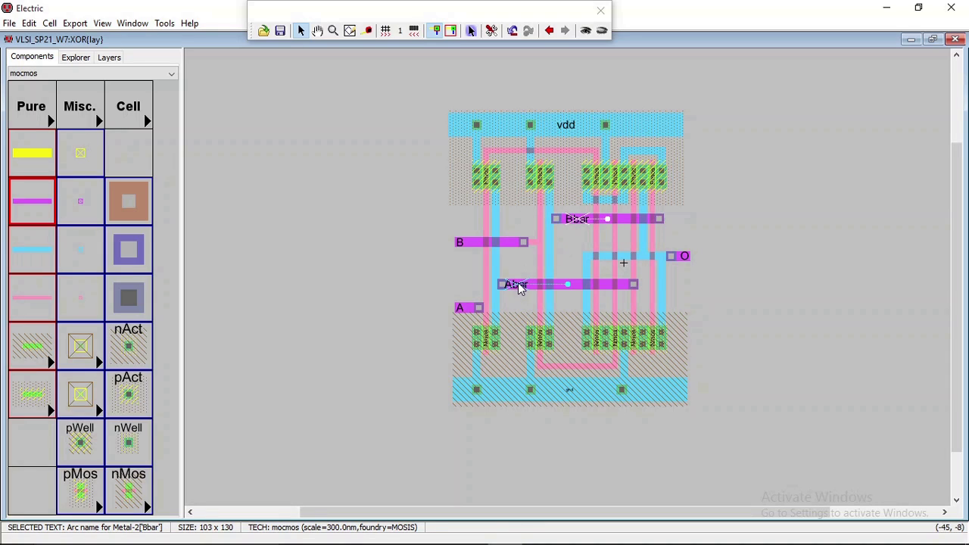
left_click_drag(520, 285, 532, 290)
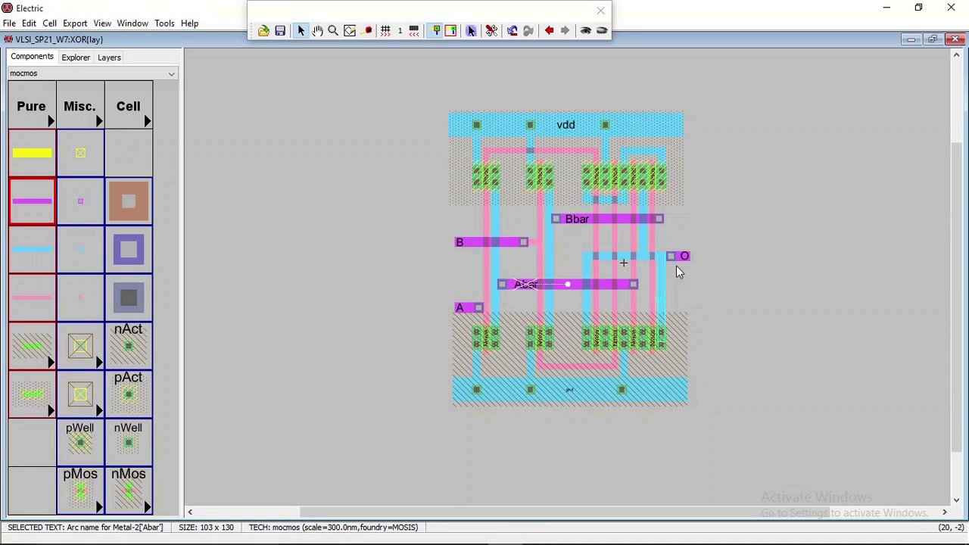
left_click(742, 224)
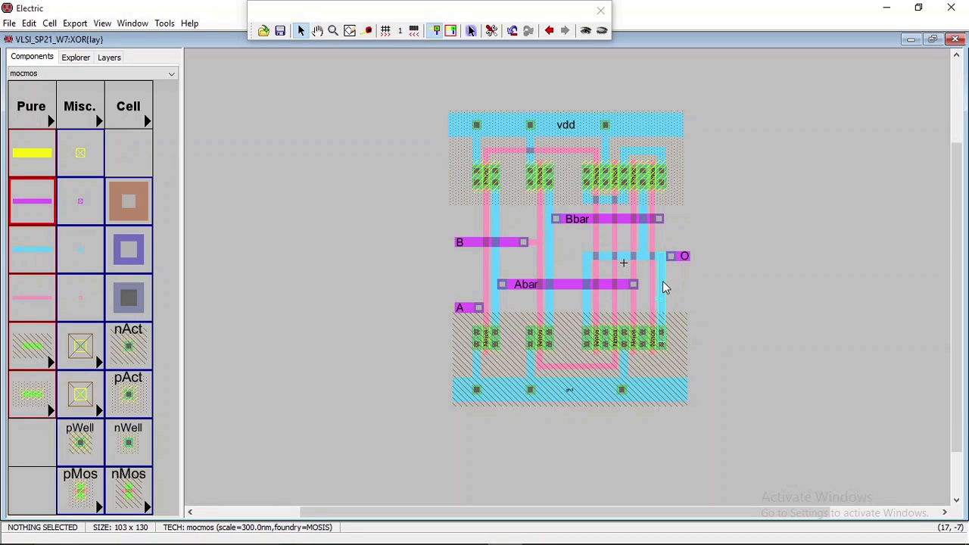
Highlight the Abar and Bbar networks from their end contacts to examine what each one connects.
left_click(633, 285)
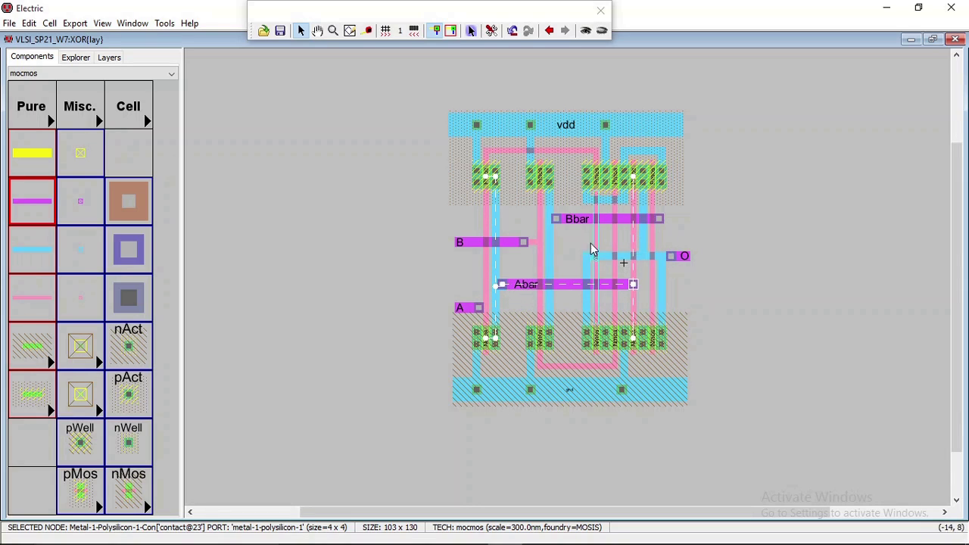
left_click(661, 219)
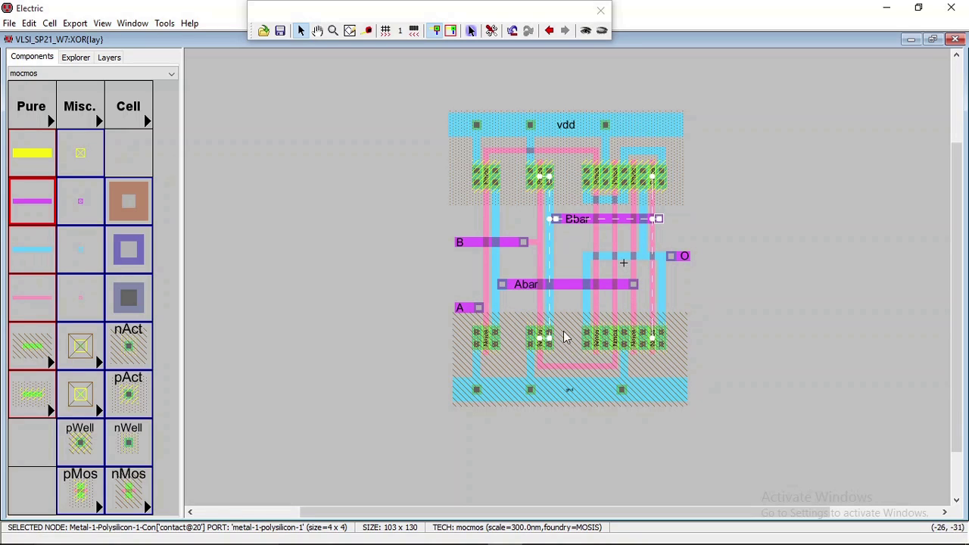
left_click(737, 204)
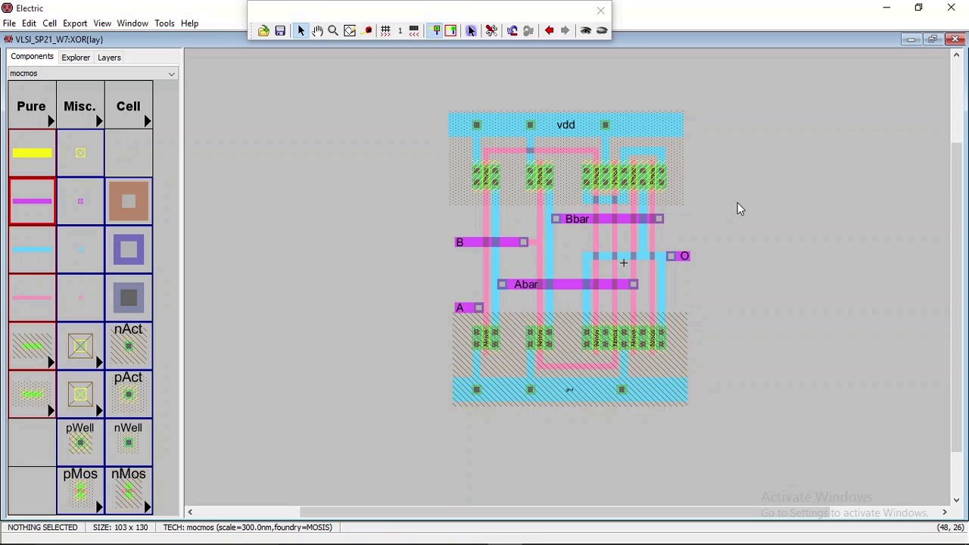
Compare the XOR schematic with the XOR layout, switching between both cells to examine how the series transistors are connected.
left_click(75, 58)
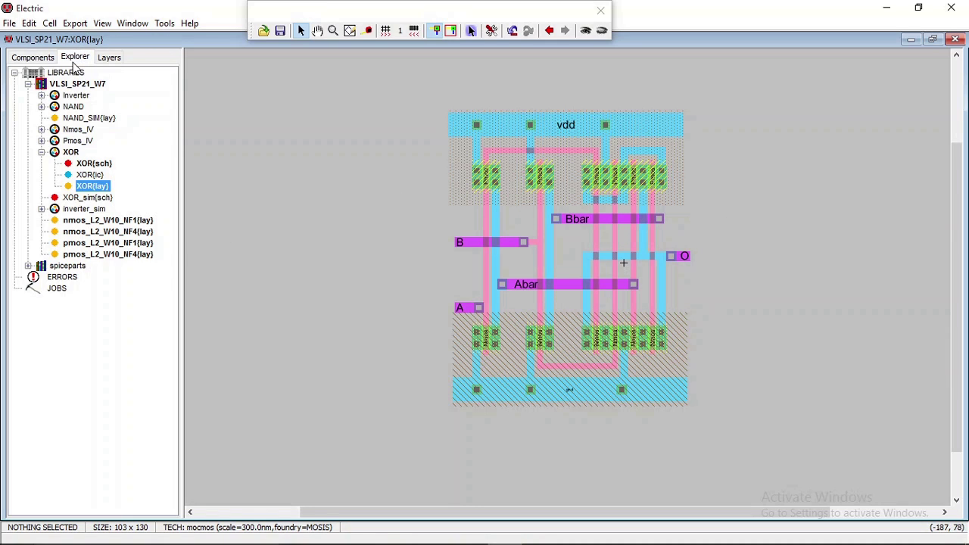
double_click(92, 164)
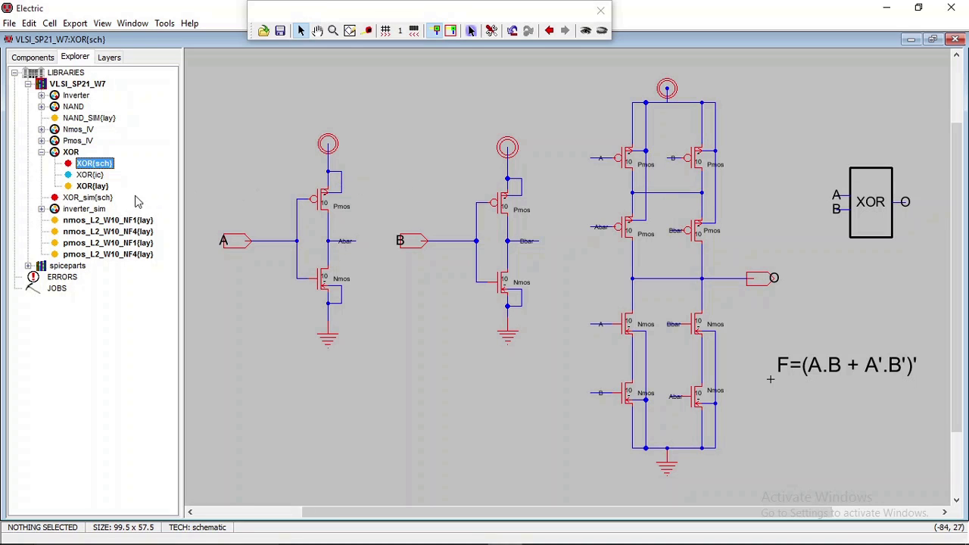
double_click(98, 187)
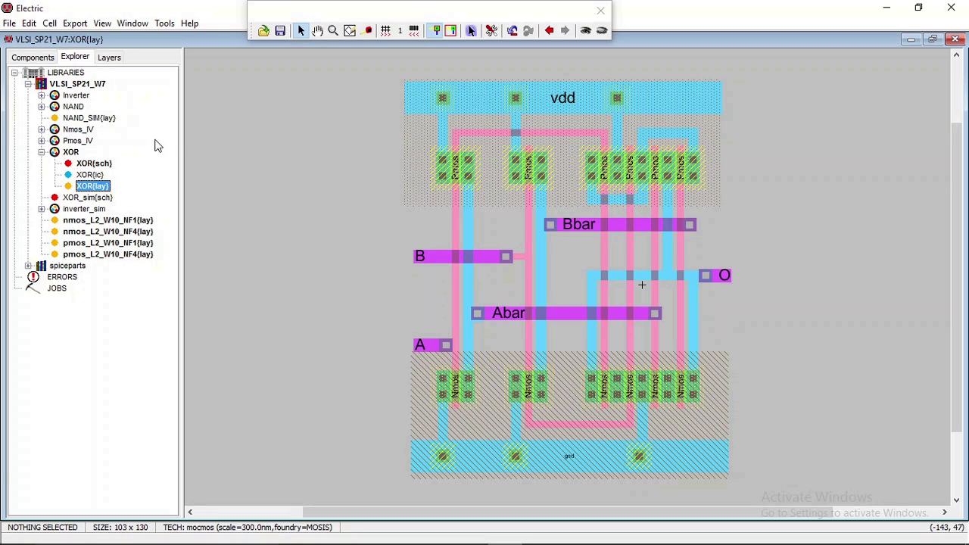
double_click(97, 164)
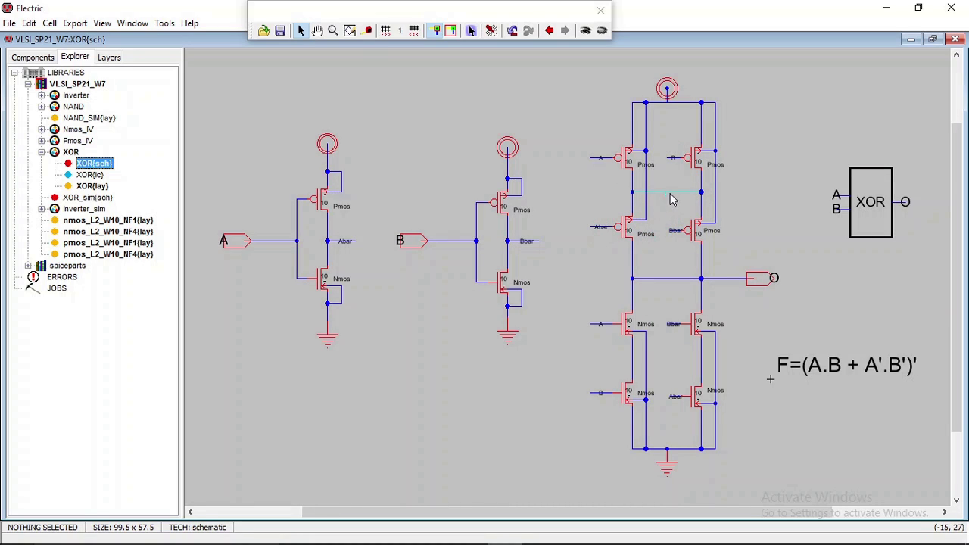
double_click(95, 188)
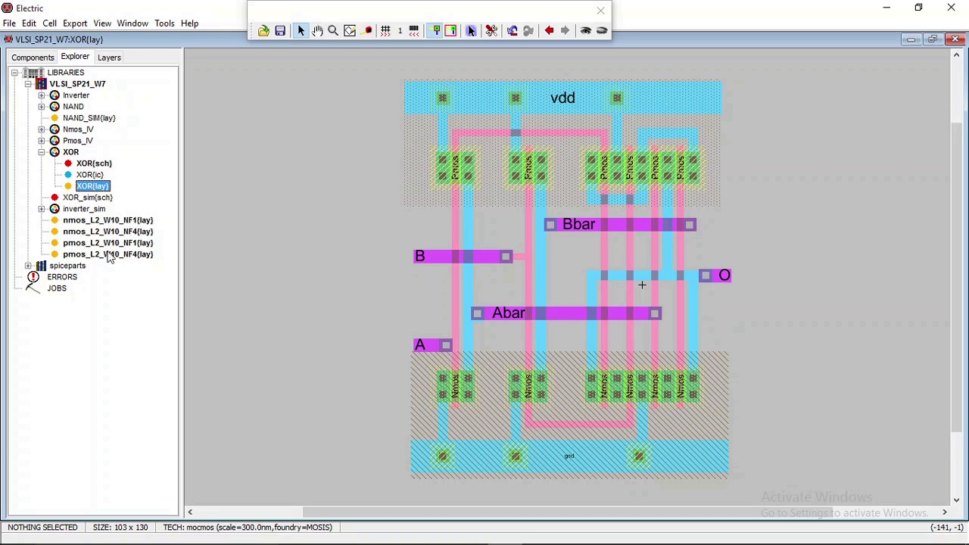
double_click(98, 165)
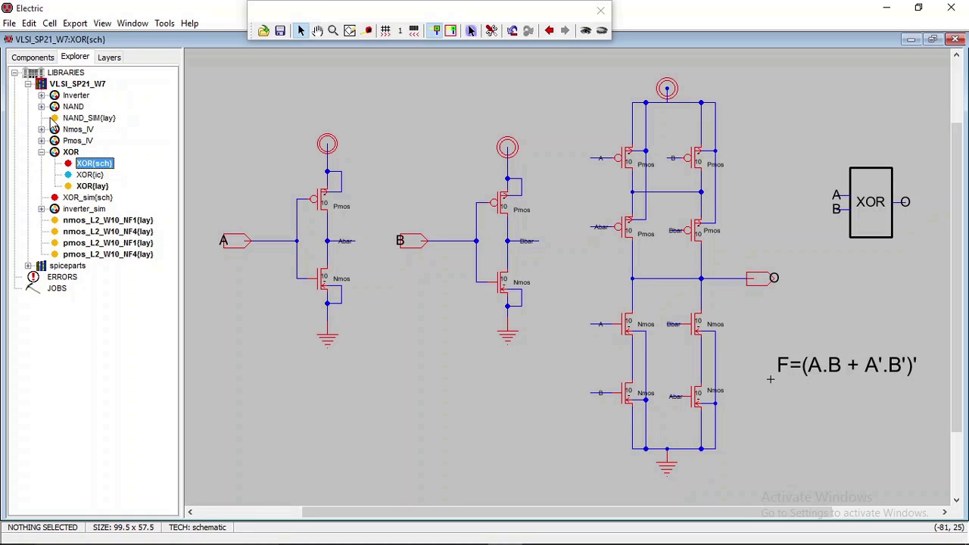
double_click(89, 186)
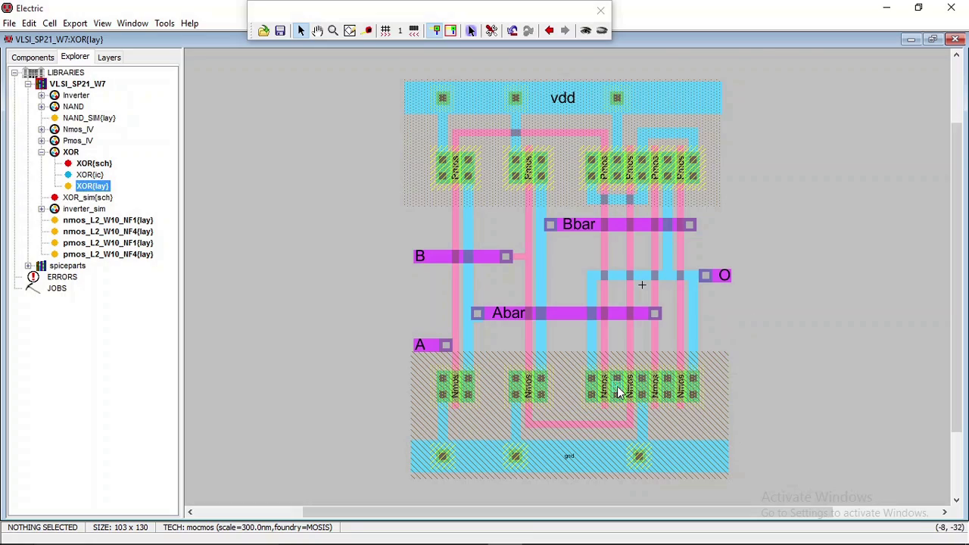
Delete the Metal-1-N-Active contact between the first and second Nmos transistors of the four-transistor group.
scroll(618, 387, "up", 4, "ctrl")
scroll(696, 273, "down", 5)
scroll(677, 184, "up", 5, "ctrl")
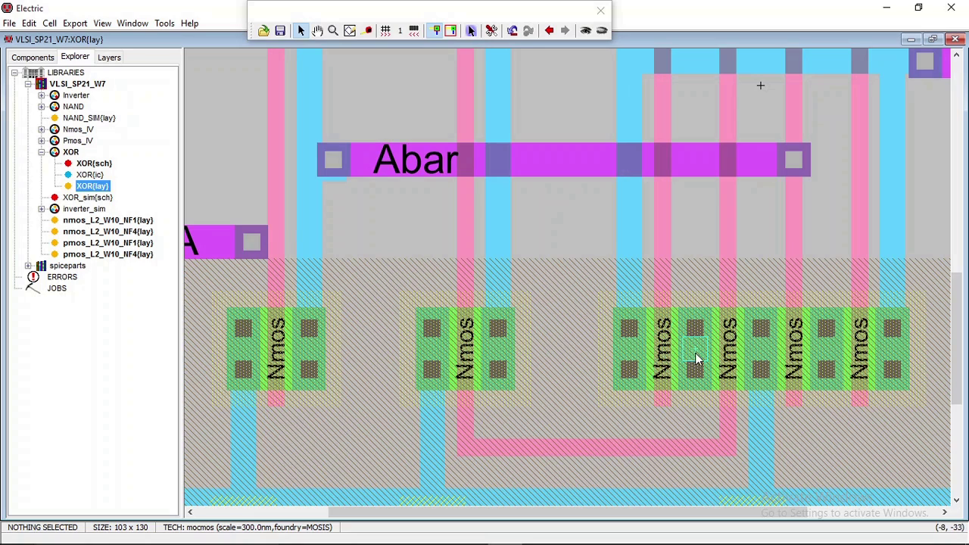
left_click(702, 330)
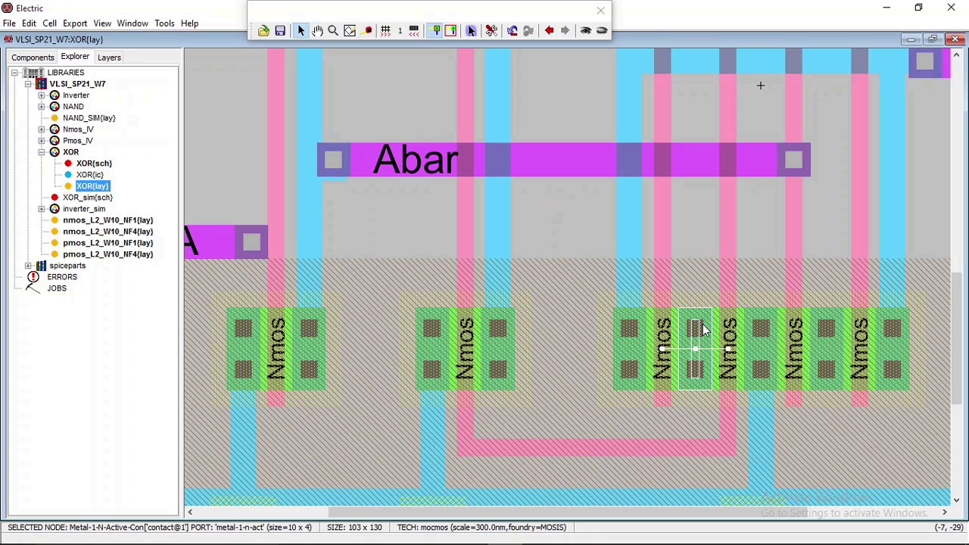
key("Delete")
Delete the Metal-1-N-Active contact between the third and fourth Nmos transistors of the four-transistor group.
left_click(825, 335)
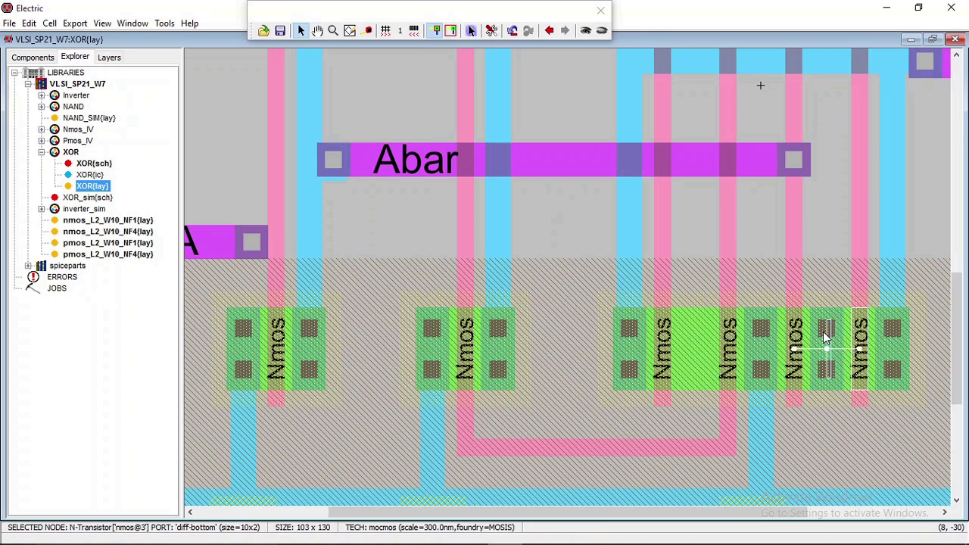
left_click(824, 237)
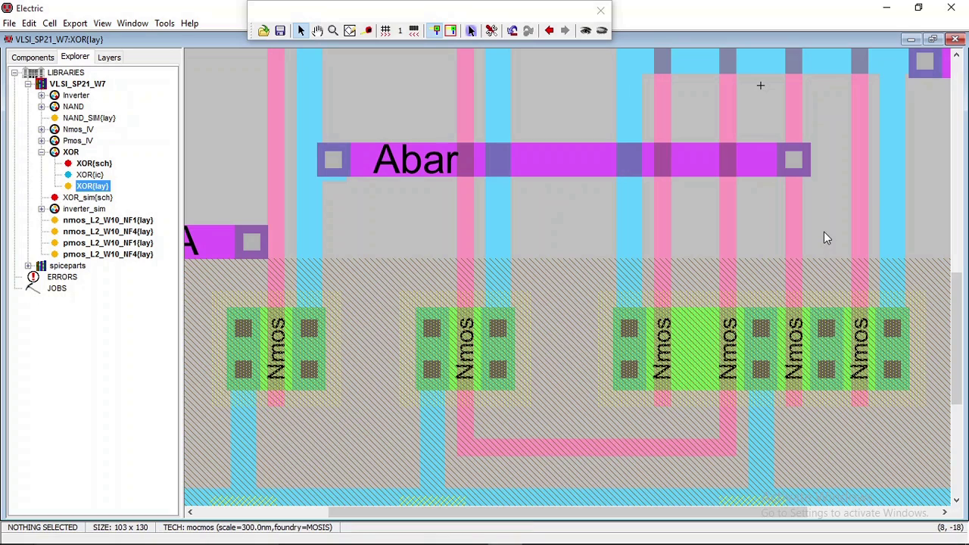
left_click(831, 319)
double_click(831, 320)
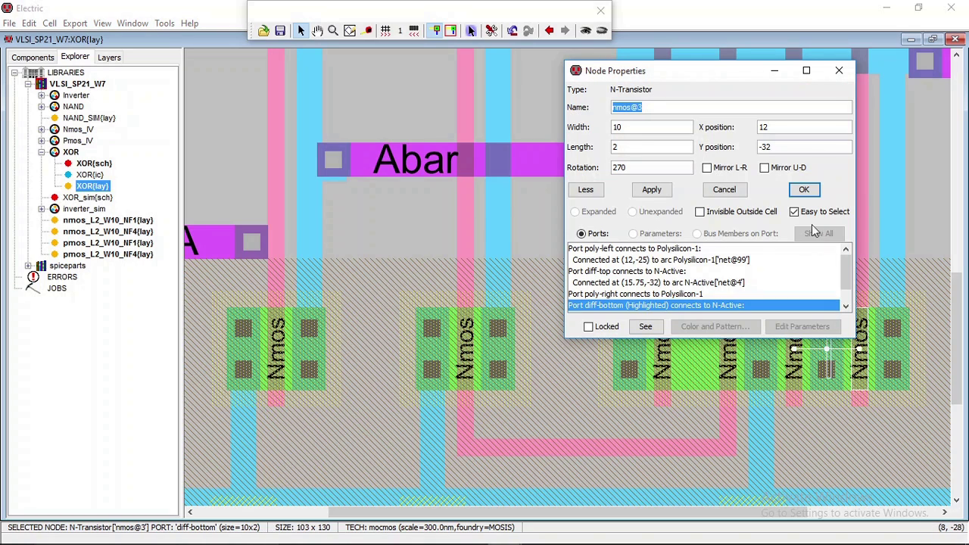
left_click(842, 71)
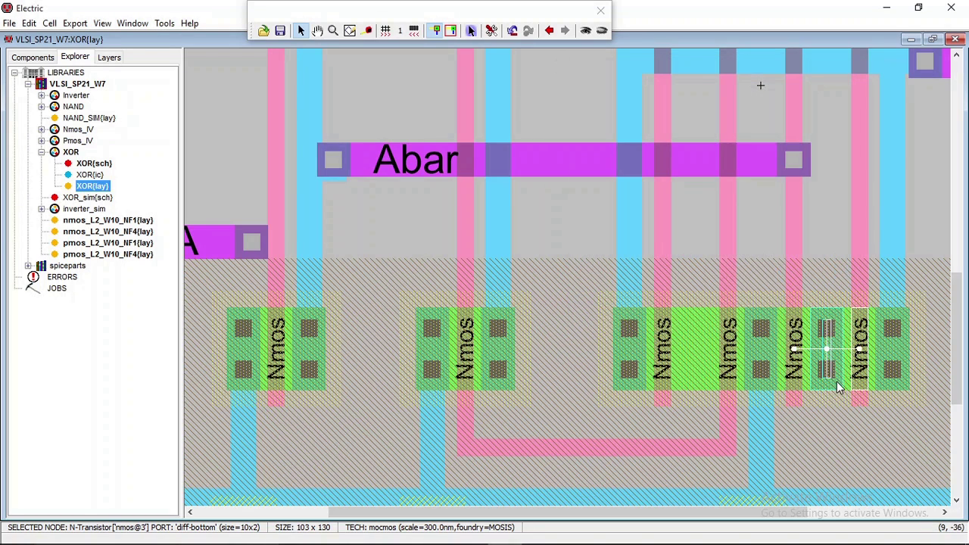
left_click(837, 382)
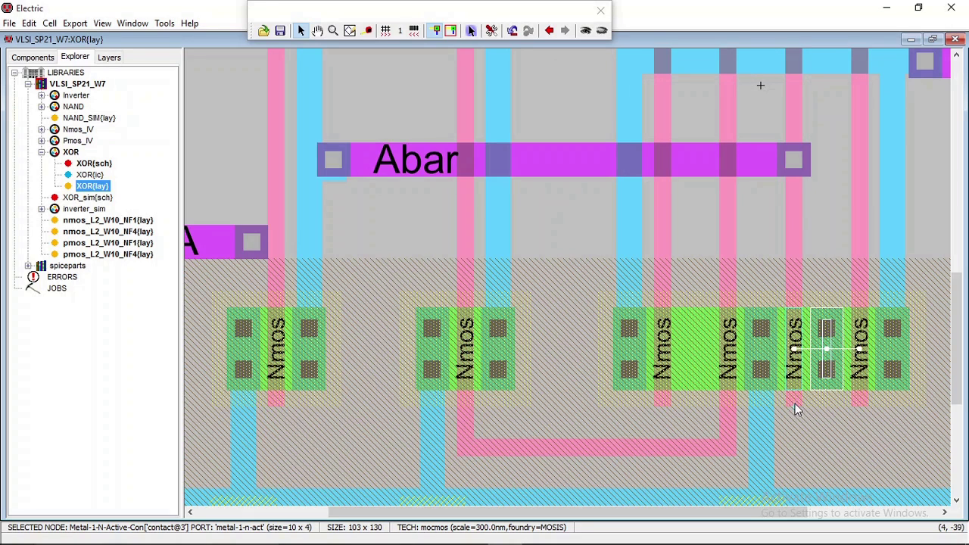
key("Delete")
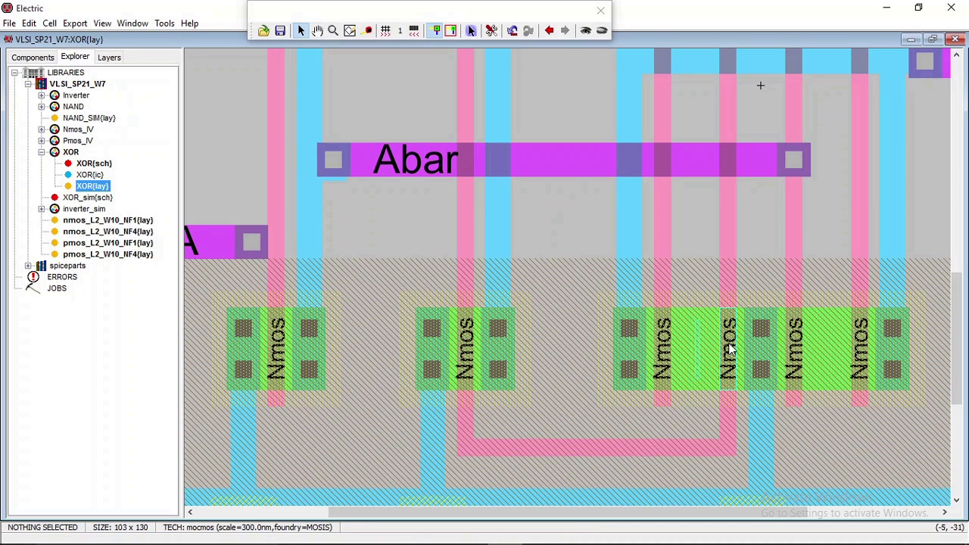
left_click(829, 347)
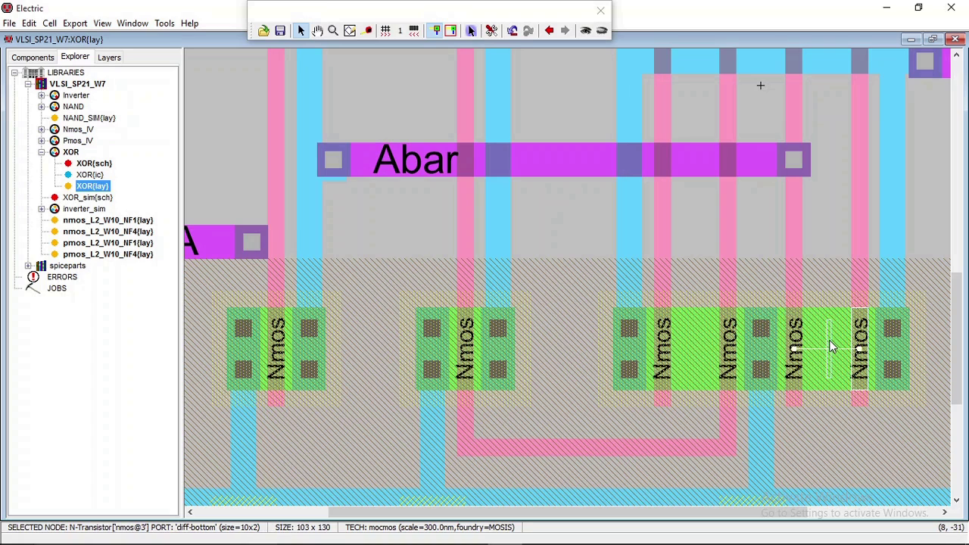
left_click(690, 359)
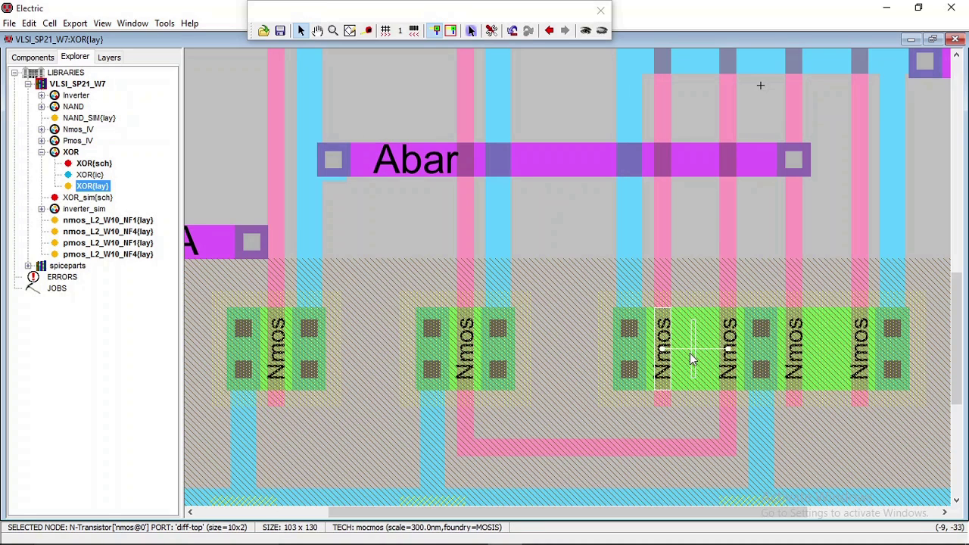
scroll(698, 232, "down", 2, "ctrl")
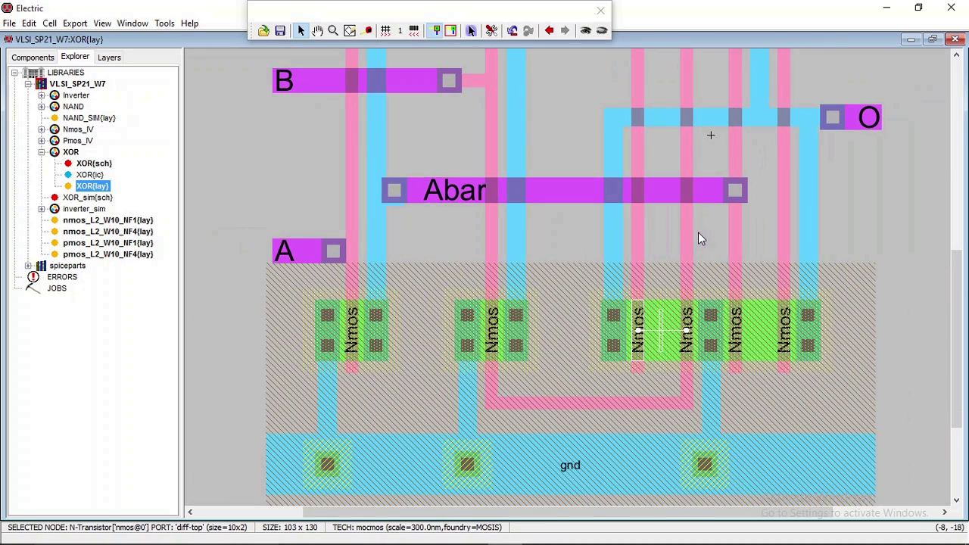
scroll(871, 272, "down", 3)
scroll(871, 278, "up", 2, "ctrl")
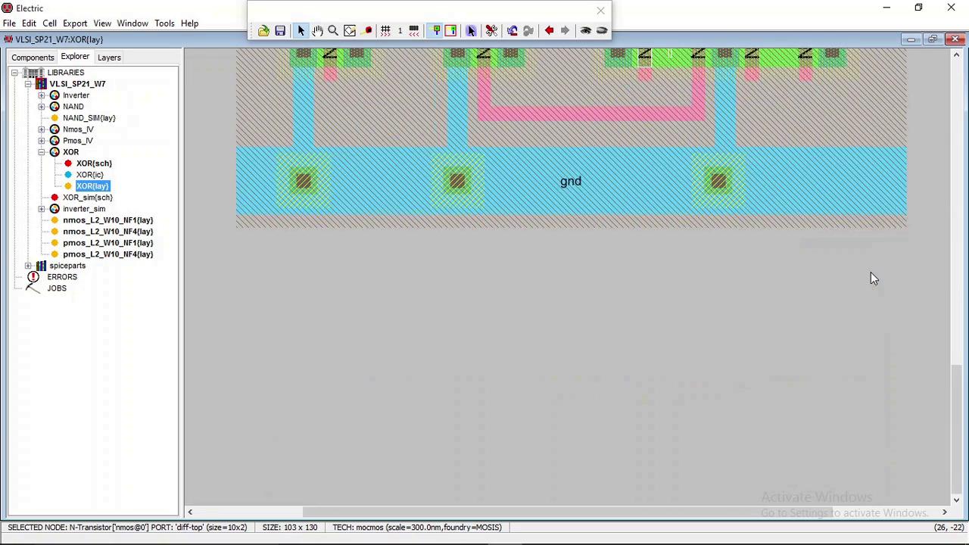
scroll(871, 279, "down", 3, "ctrl")
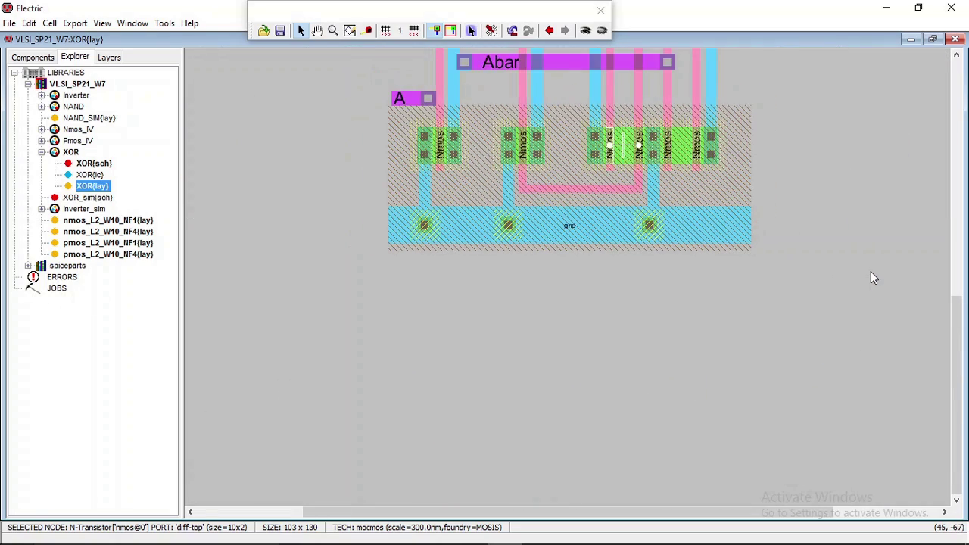
Set the text size of the gnd export label on the ground rail to 5 units.
scroll(871, 278, "up", 3)
scroll(871, 278, "down", 2)
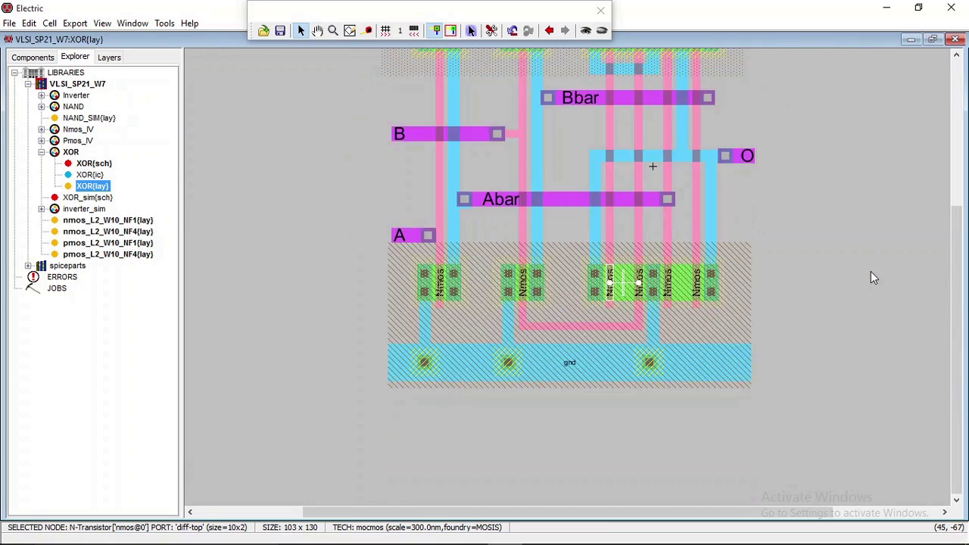
left_click(572, 368)
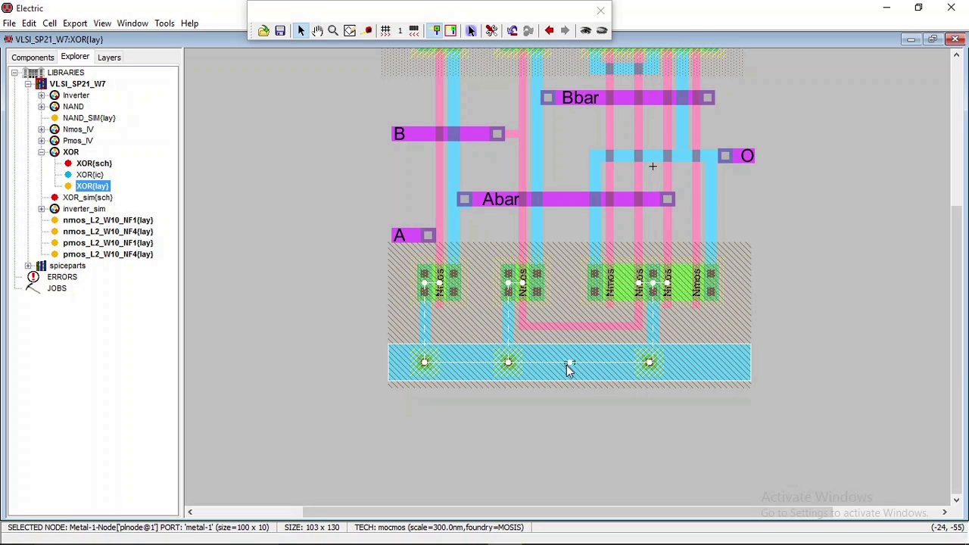
left_click(569, 369)
left_click(570, 369)
left_click(570, 369)
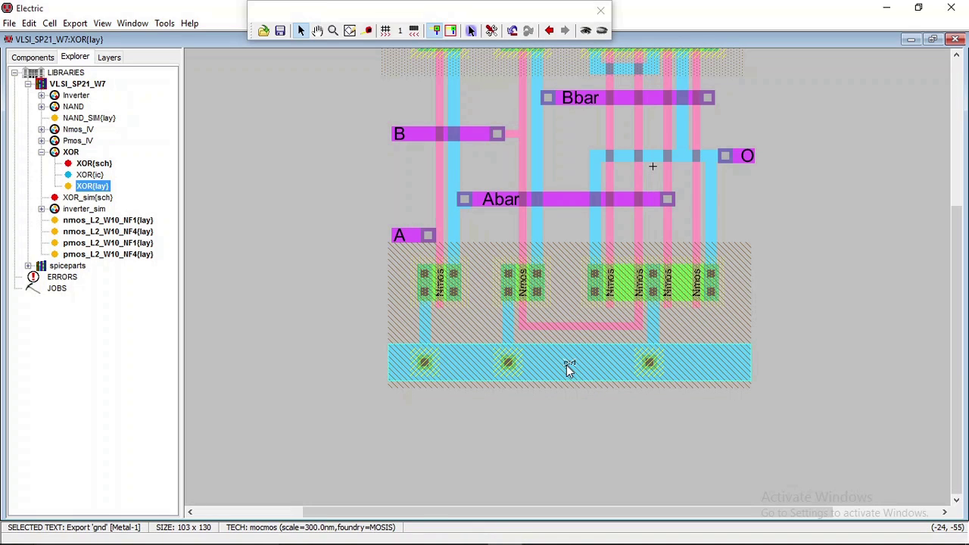
double_click(570, 369)
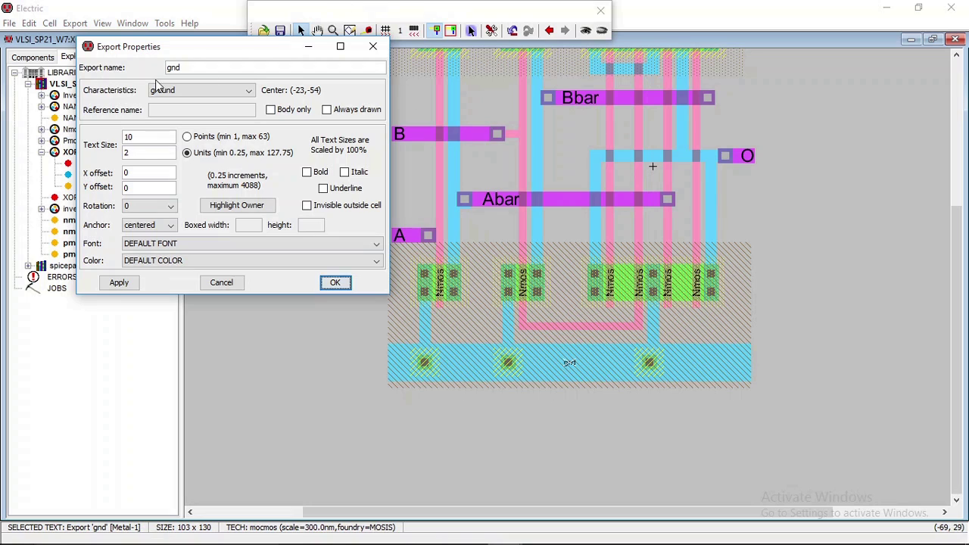
left_click_drag(147, 151, 97, 149)
type("5")
left_click(340, 282)
left_click(317, 313)
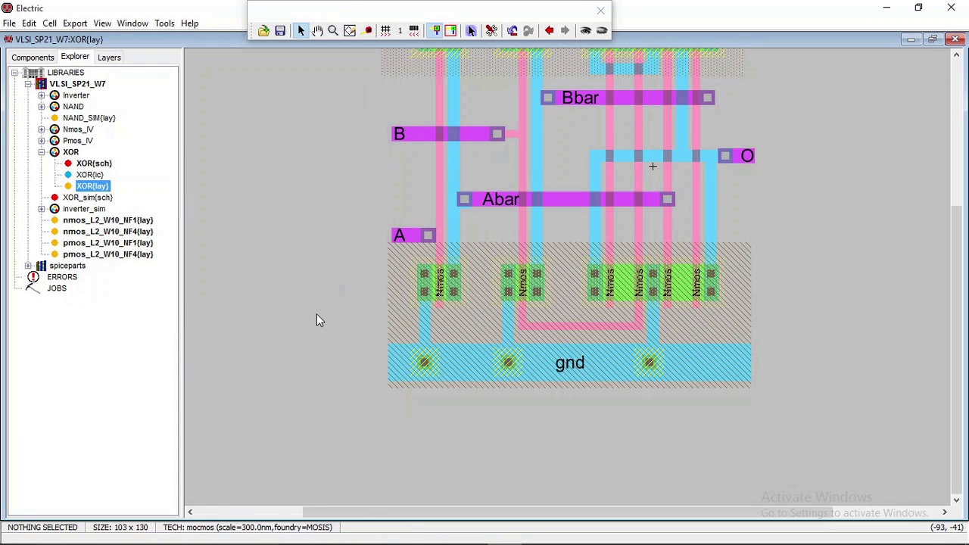
Examine the complete XOR layout from the vdd rail down to the gnd rail.
scroll(292, 248, "down", 4, "ctrl")
scroll(292, 247, "down", 1, "ctrl")
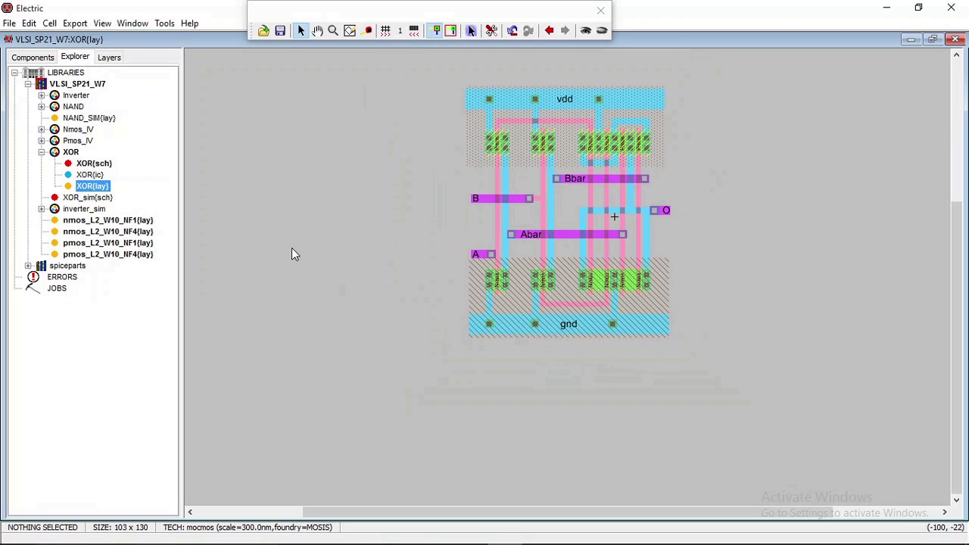
scroll(515, 230, "up", 3)
scroll(516, 231, "down", 3)
scroll(516, 230, "up", 3)
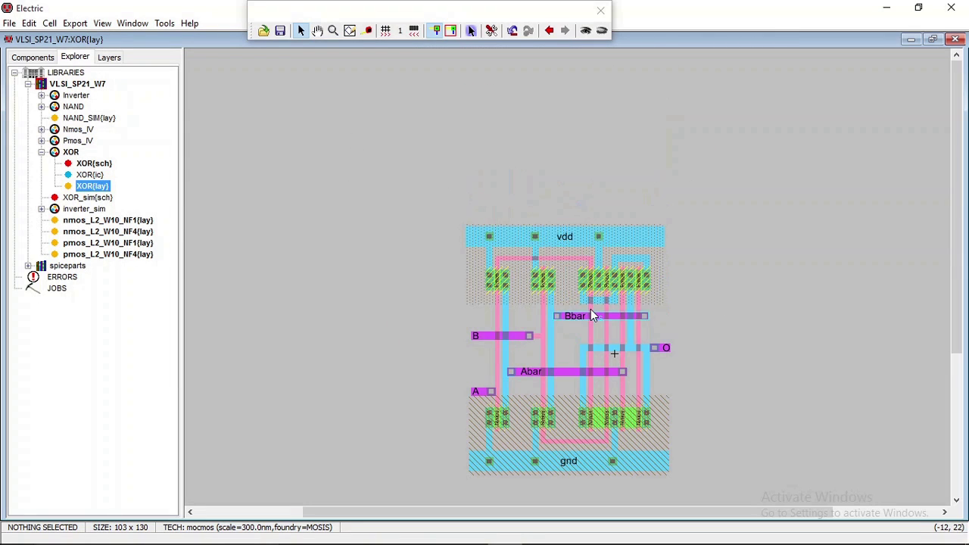
scroll(593, 315, "down", 3)
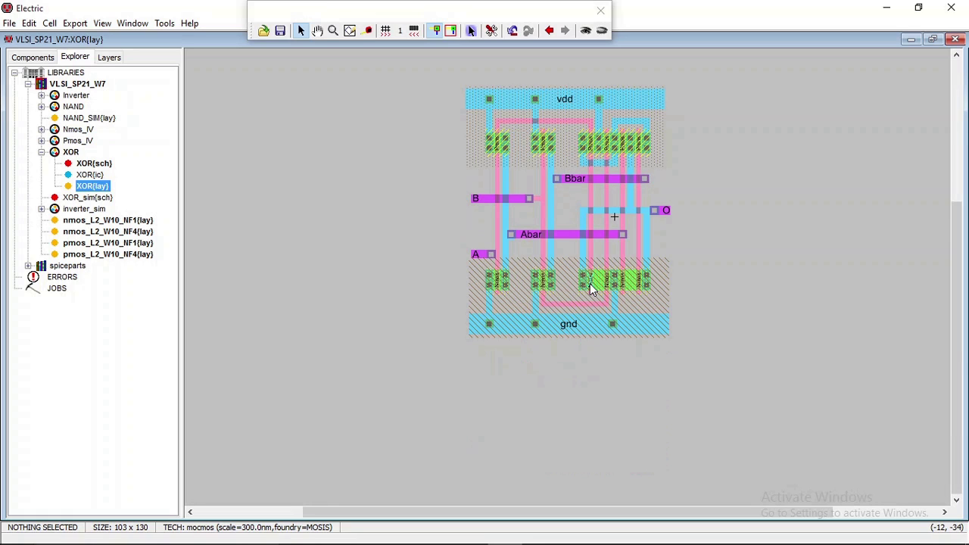
scroll(591, 292, "up", 1, "ctrl")
scroll(591, 284, "up", 1, "ctrl")
scroll(589, 283, "up", 3)
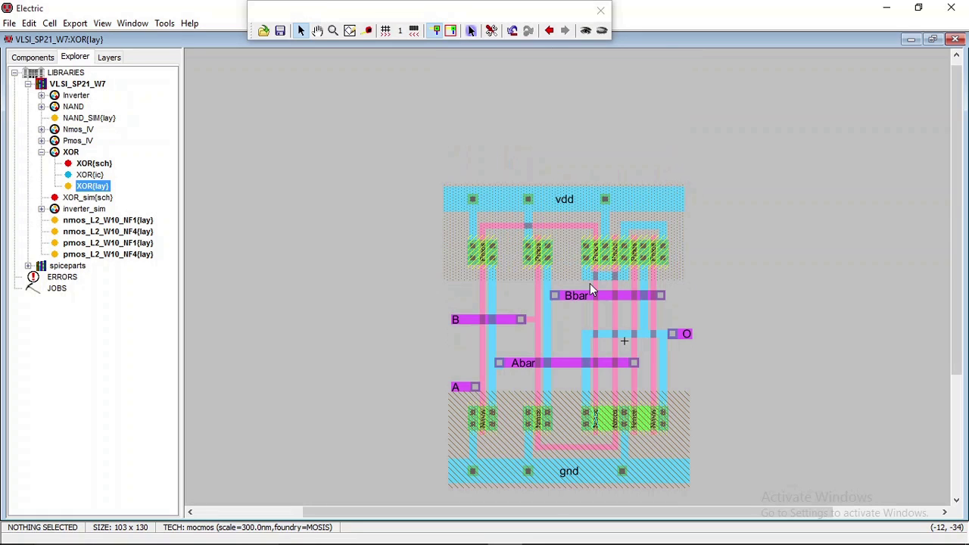
Run a hierarchical DRC on the XOR layout and highlight the first reported Metal-1 notch error.
left_click(165, 23)
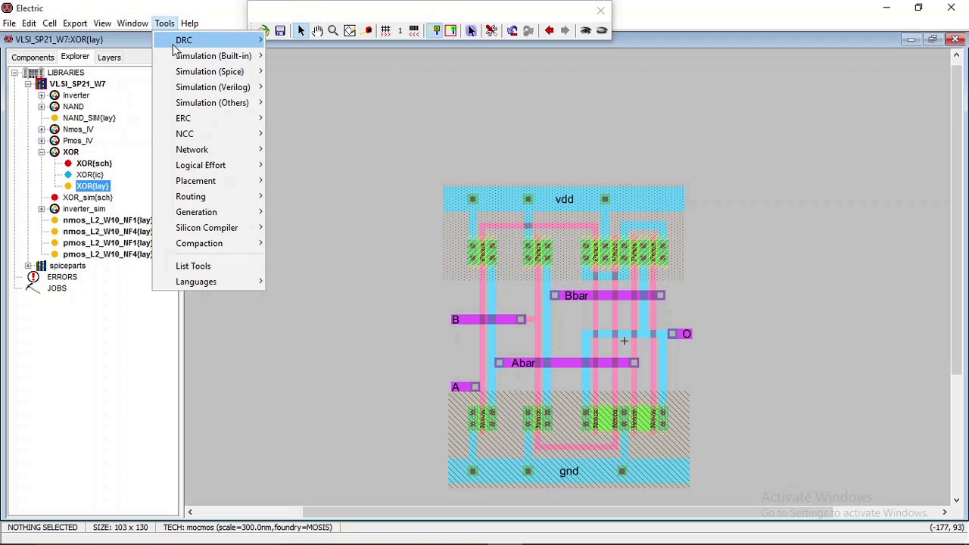
mouse_move(181, 40)
left_click(275, 39)
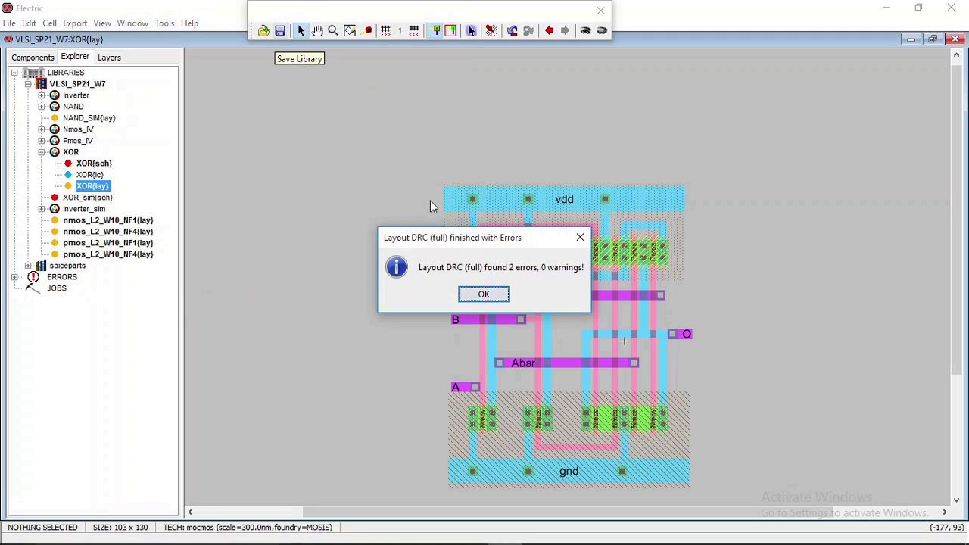
left_click(466, 295)
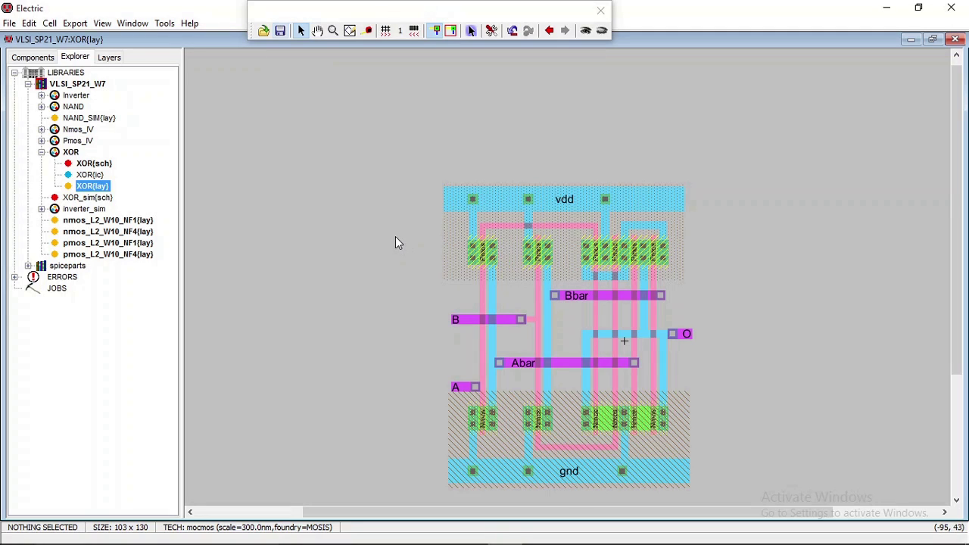
left_click(15, 278)
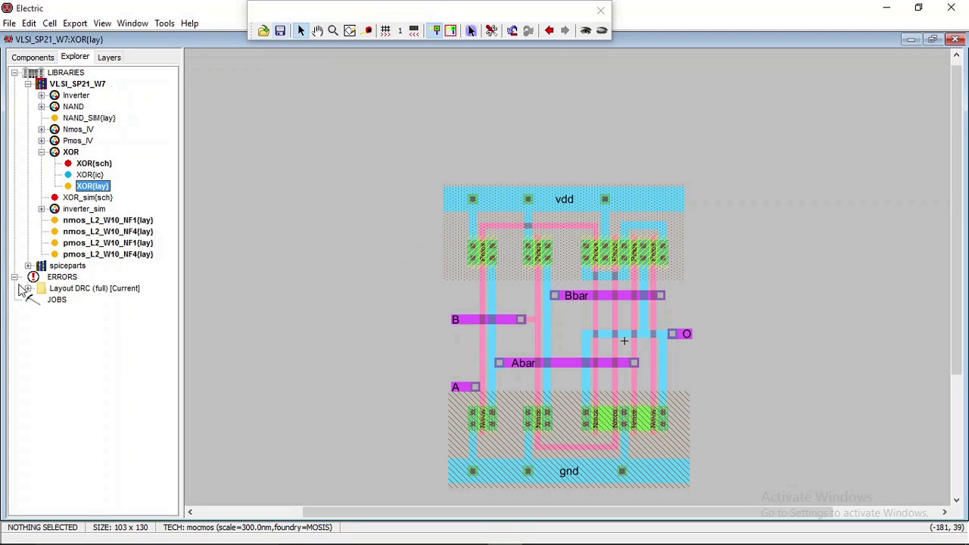
left_click(28, 288)
left_click(41, 300)
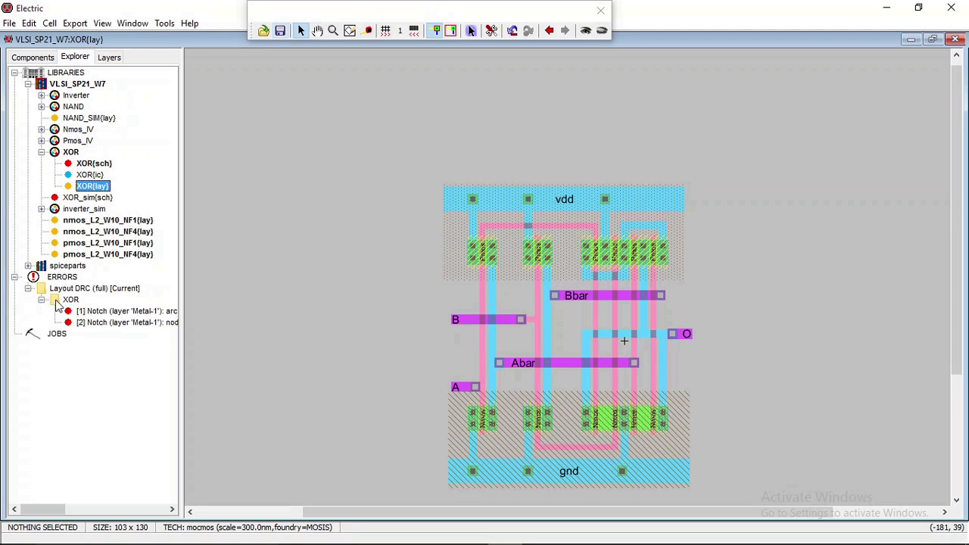
left_click(100, 314)
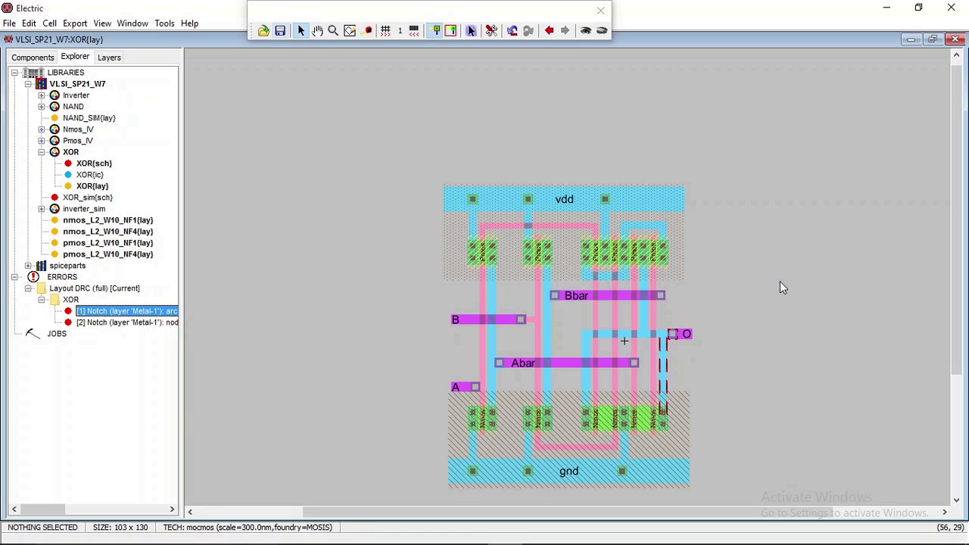
scroll(684, 357, "up", 2, "ctrl")
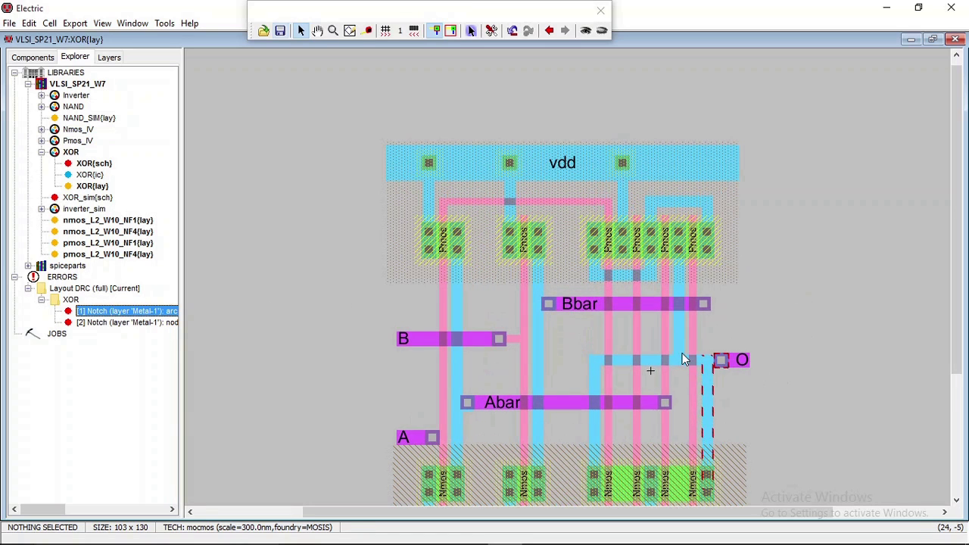
Move the O output's Metal-1-Metal-2 contact 4 units toward the layout, onto the corner of the output Metal-1 arc.
left_click(720, 360)
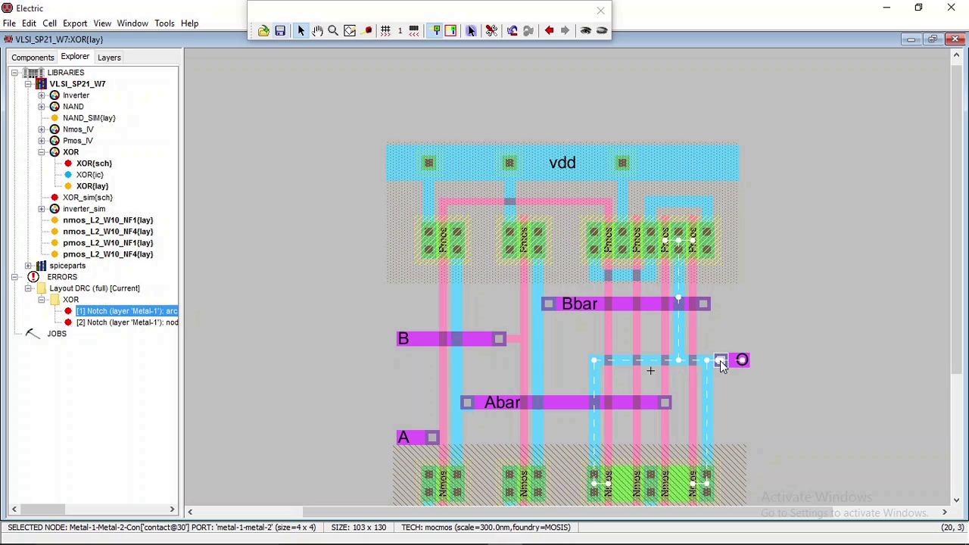
left_click_drag(720, 362, 706, 363)
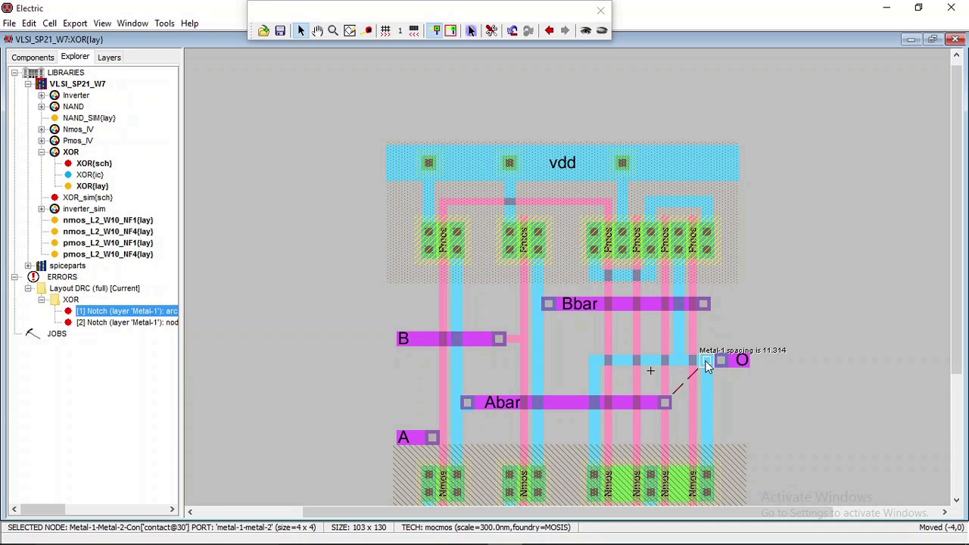
left_click(706, 364)
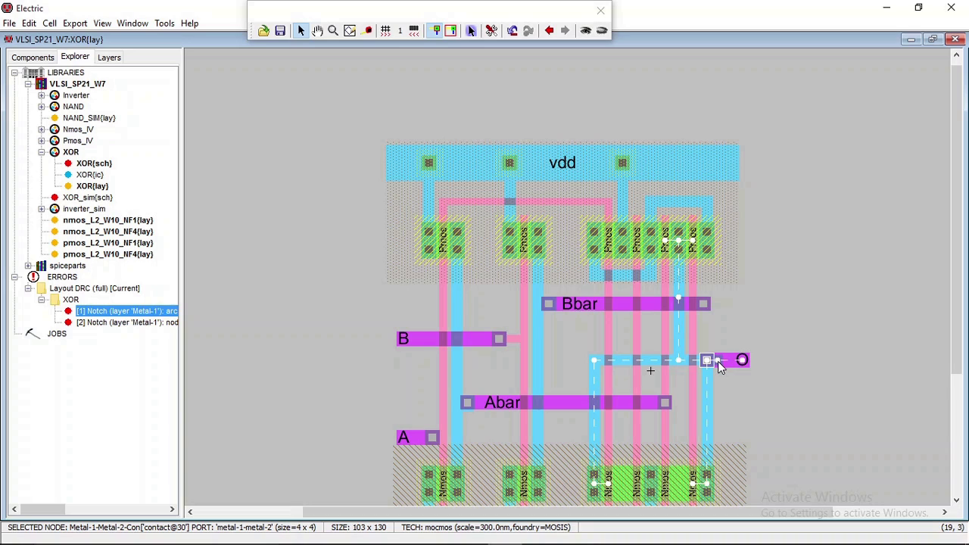
Highlight the second Metal-1 notch error, then repeat the hierarchical DRC on the edited XOR layout.
left_click(144, 322)
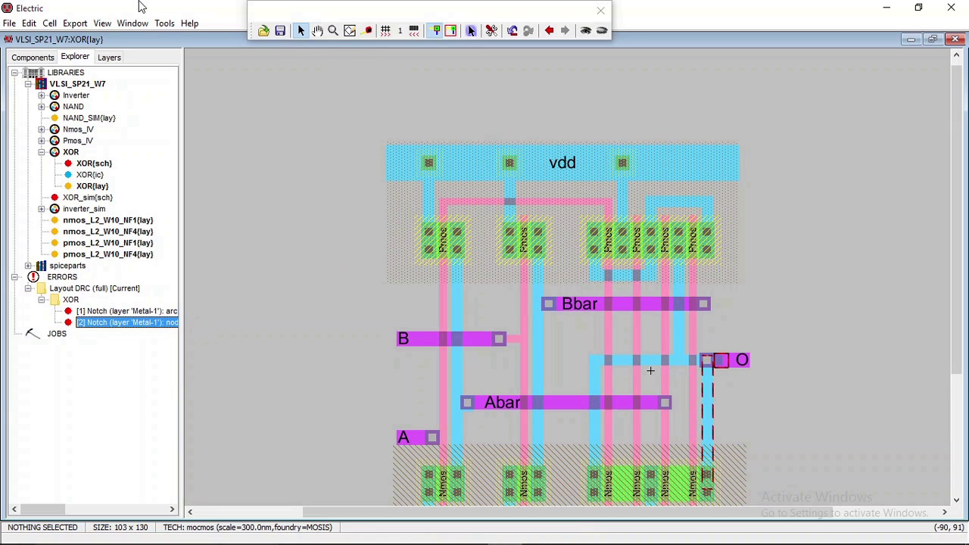
left_click(164, 23)
mouse_move(189, 40)
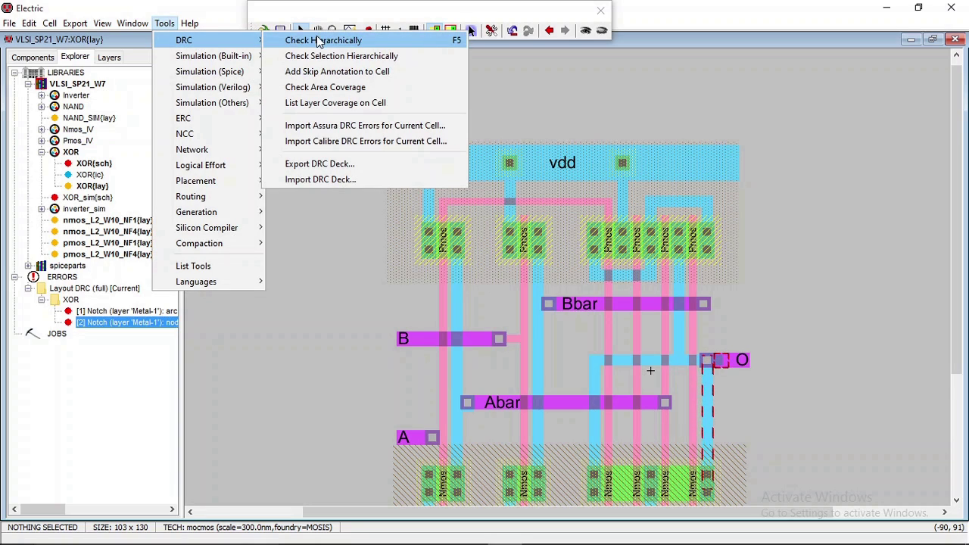
left_click(315, 38)
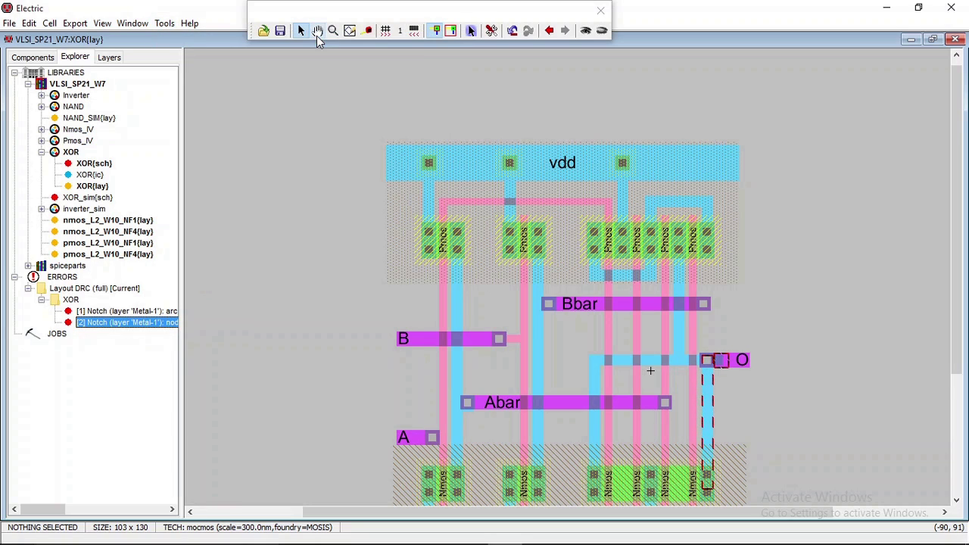
Delete all logged DRC errors and rerun the hierarchical DRC.
right_click(65, 279)
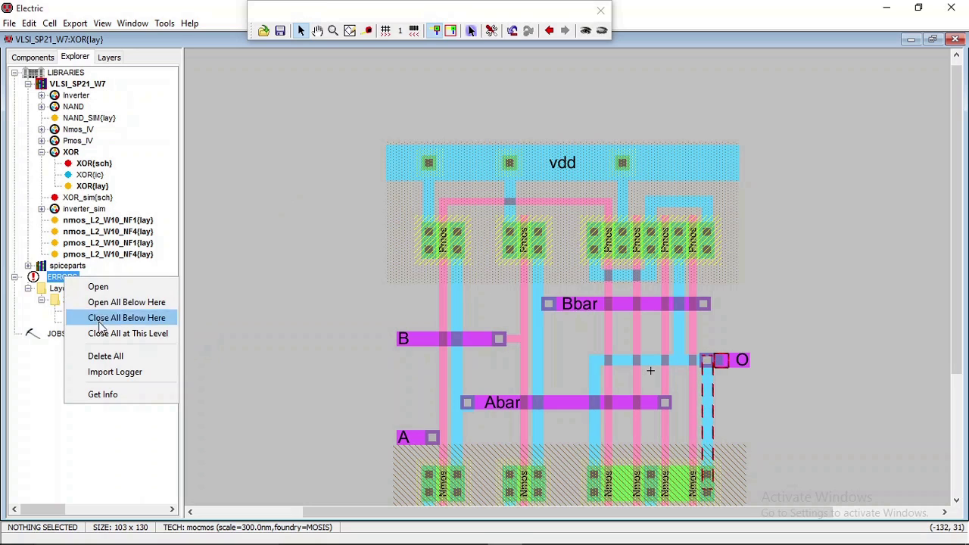
left_click(105, 356)
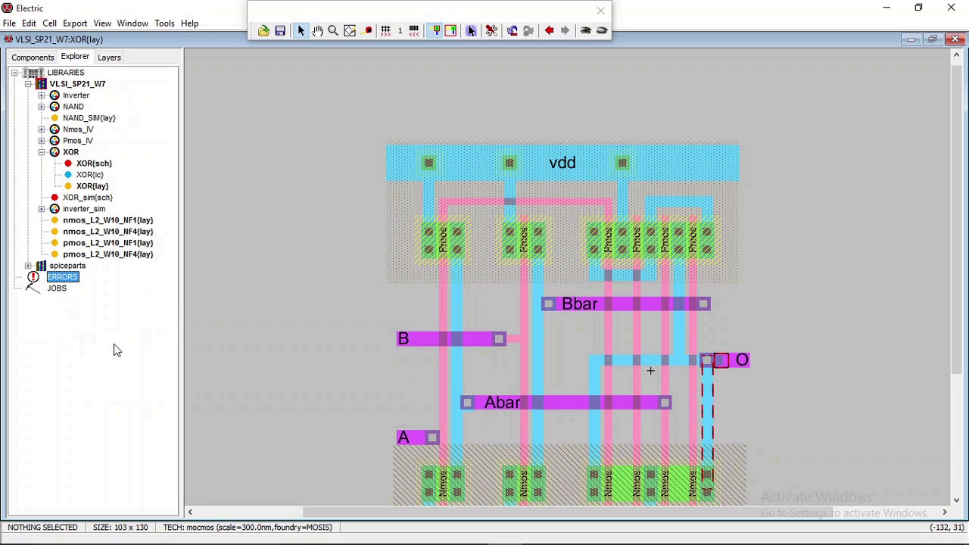
left_click(163, 24)
mouse_move(231, 39)
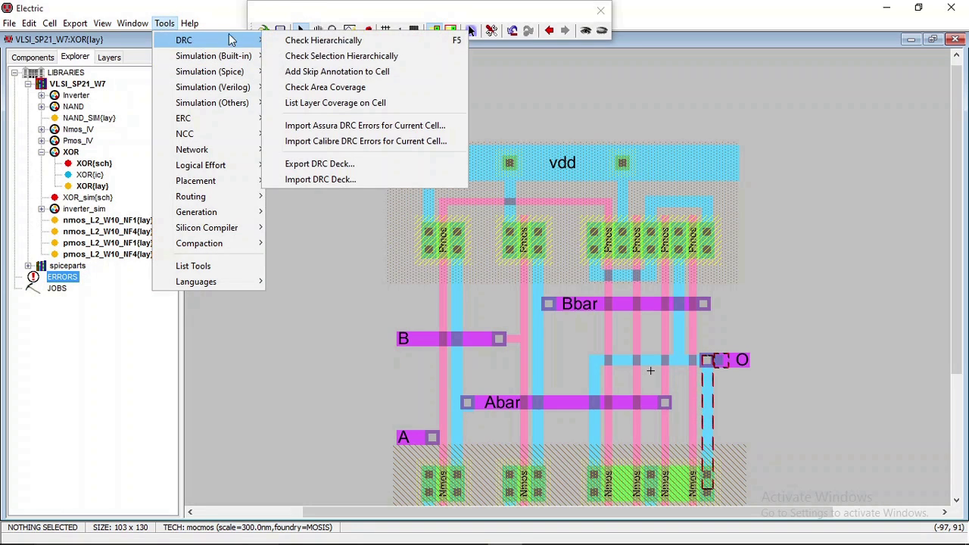
left_click(288, 40)
Replace the short Metal-1 arc between the corner pin at the O contact and the neighbouring output junction pin.
scroll(854, 176, "down", 2, "ctrl")
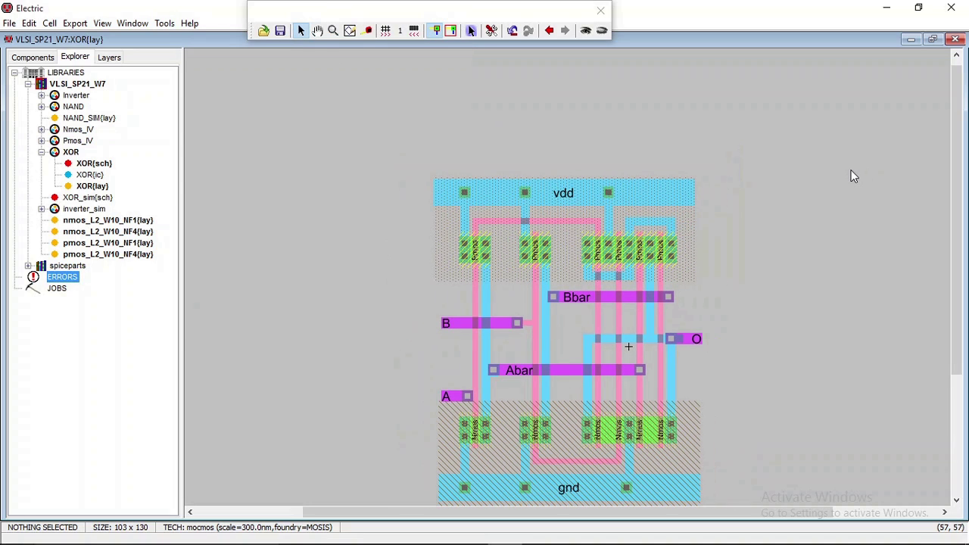
left_click(678, 341)
left_click(670, 320)
left_click(669, 338)
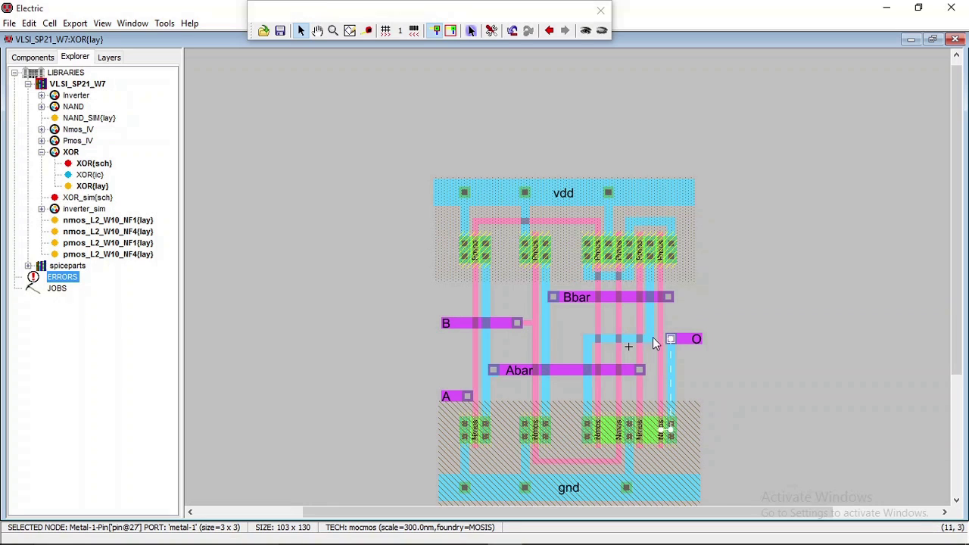
right_click(649, 339)
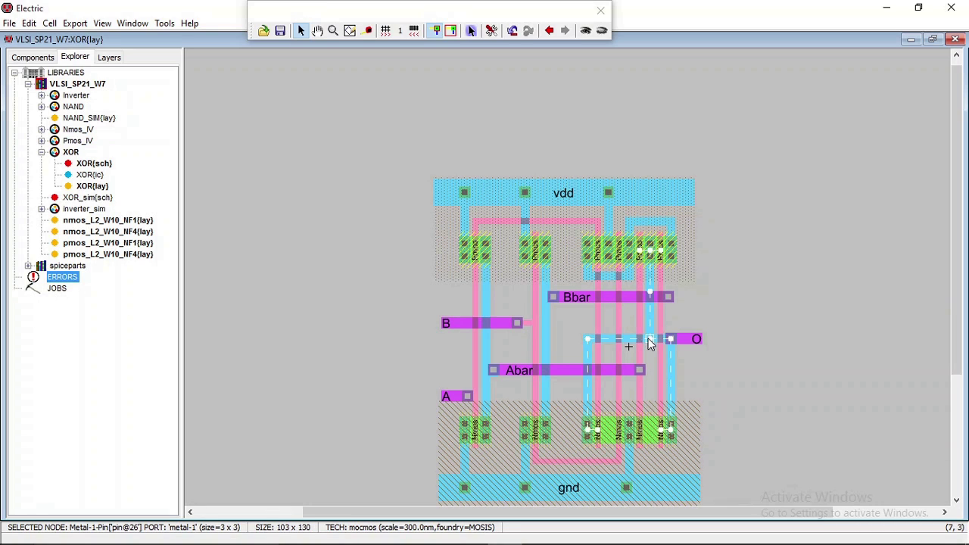
left_click(750, 304)
scroll(745, 288, "down", 1, "ctrl")
scroll(745, 289, "up", 1, "ctrl")
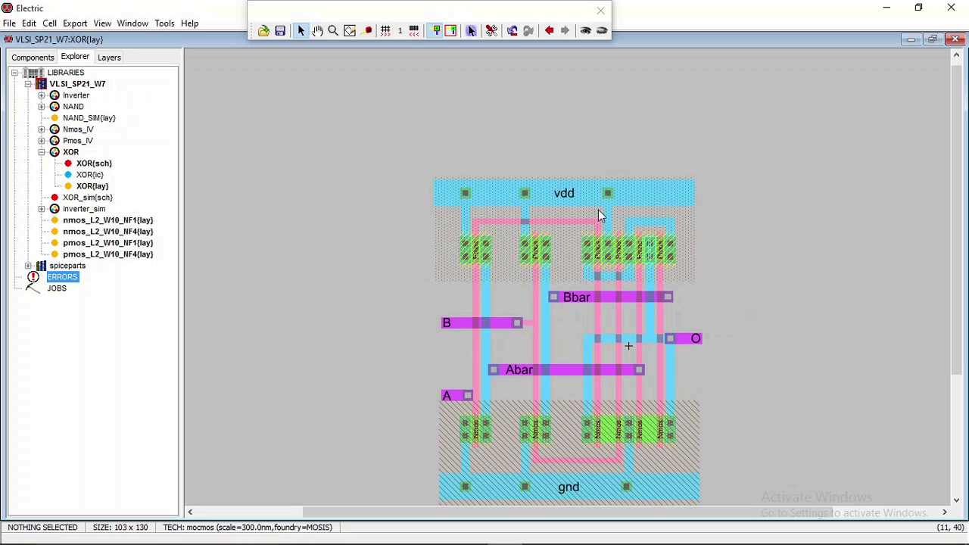
Check the reconnected layout with a hierarchical DRC and highlight the first error near the O contact.
left_click(165, 24)
mouse_move(184, 42)
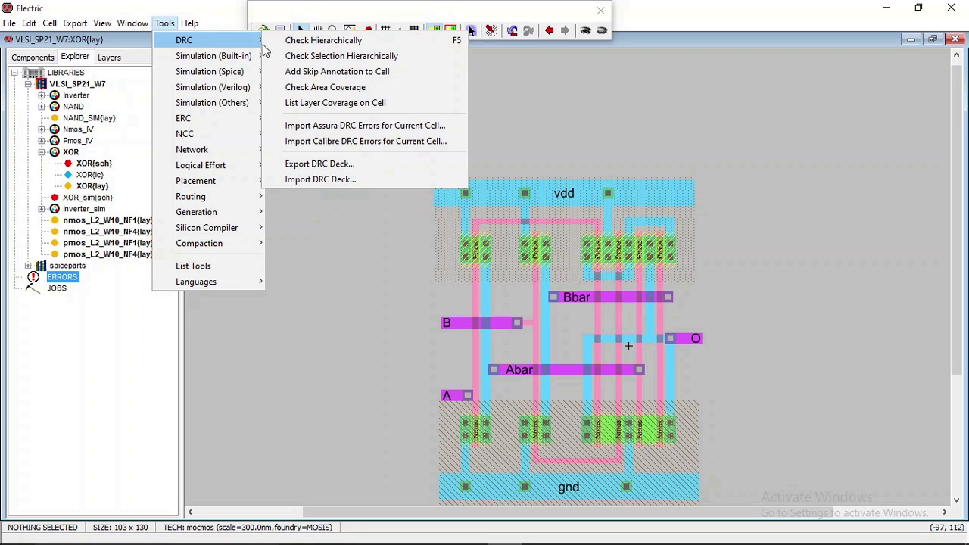
left_click(310, 40)
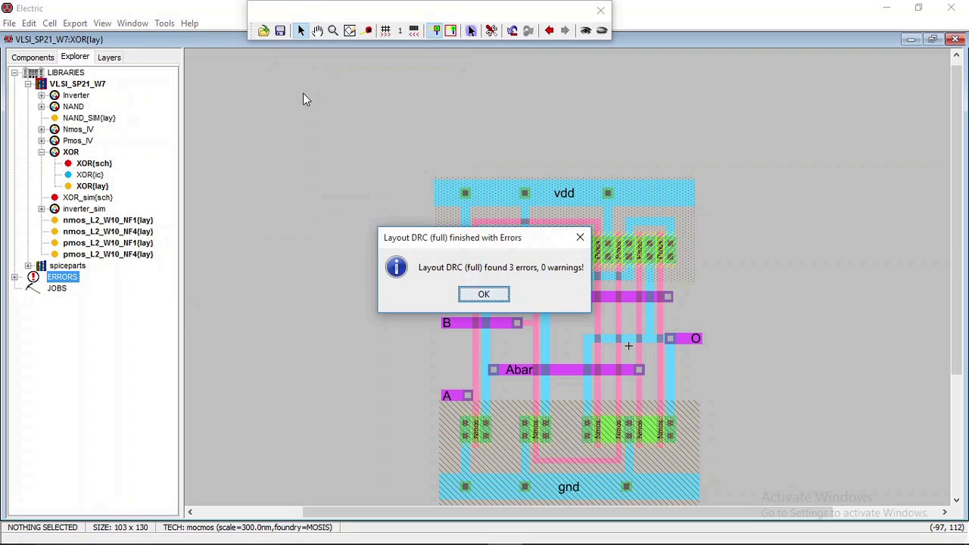
left_click(484, 294)
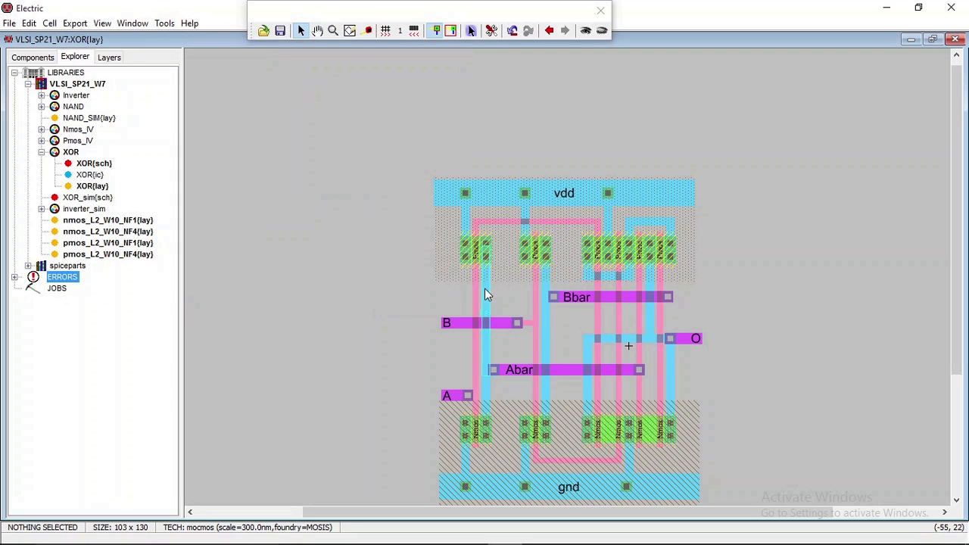
left_click(15, 278)
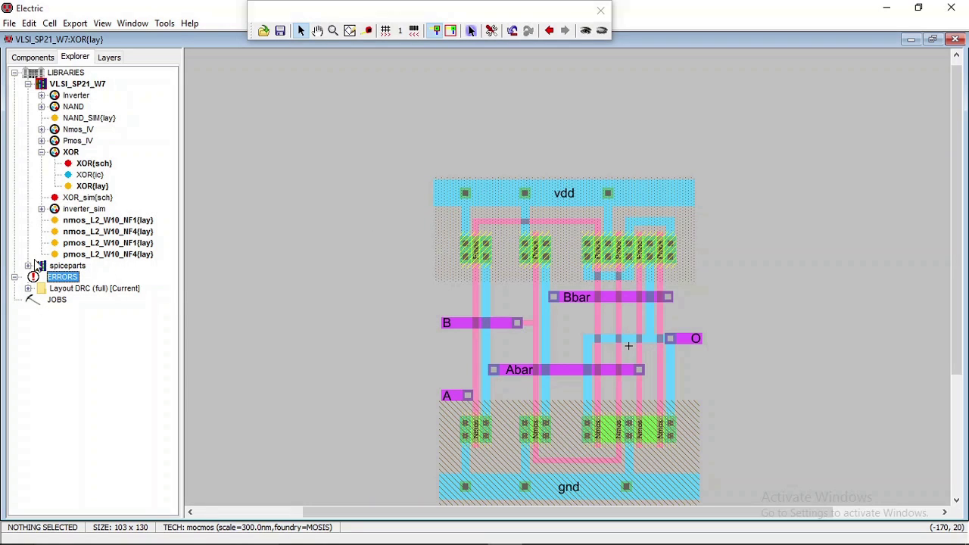
key("shift+period")
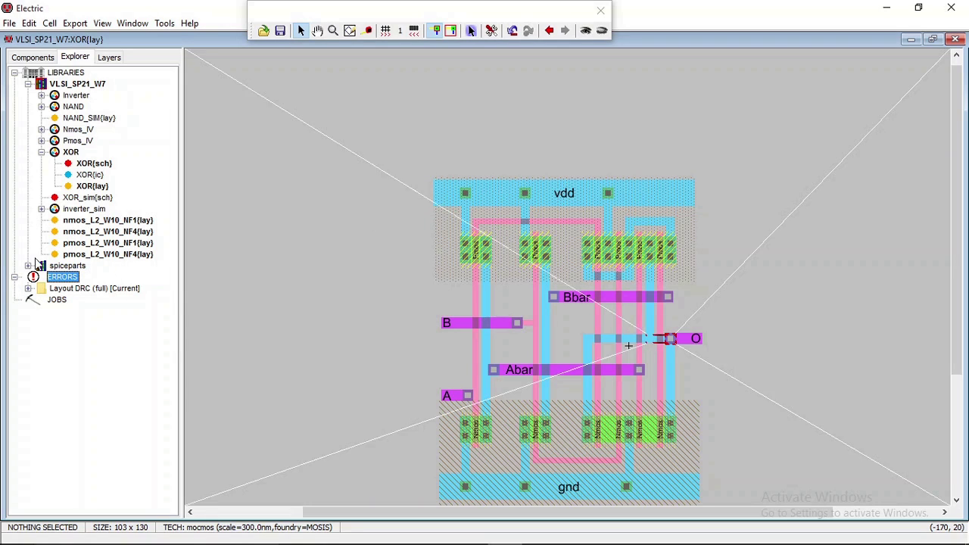
scroll(706, 344, "up", 5, "ctrl")
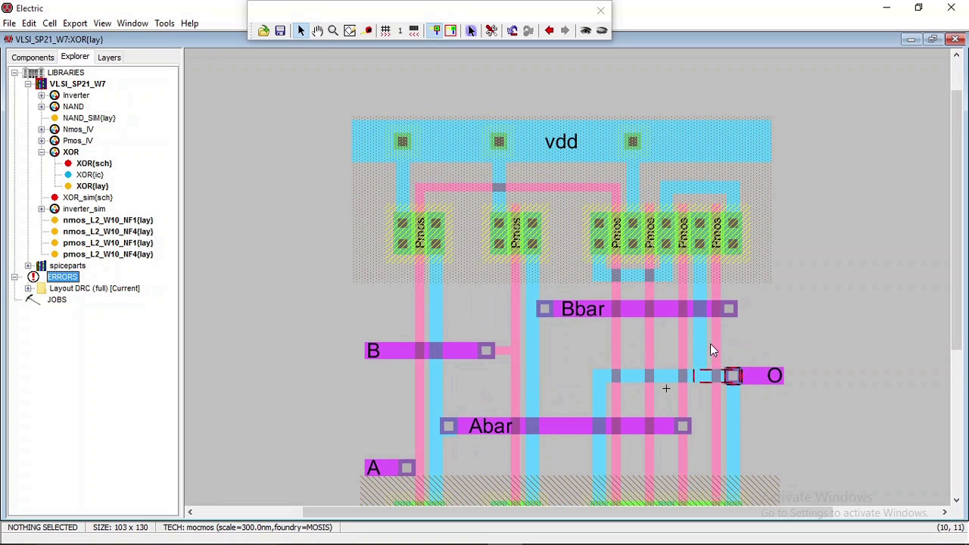
Shift the Metal-1 pin at the O contact slightly outward along the Metal-2 arc, keeping the link to the output junction.
left_click(732, 380)
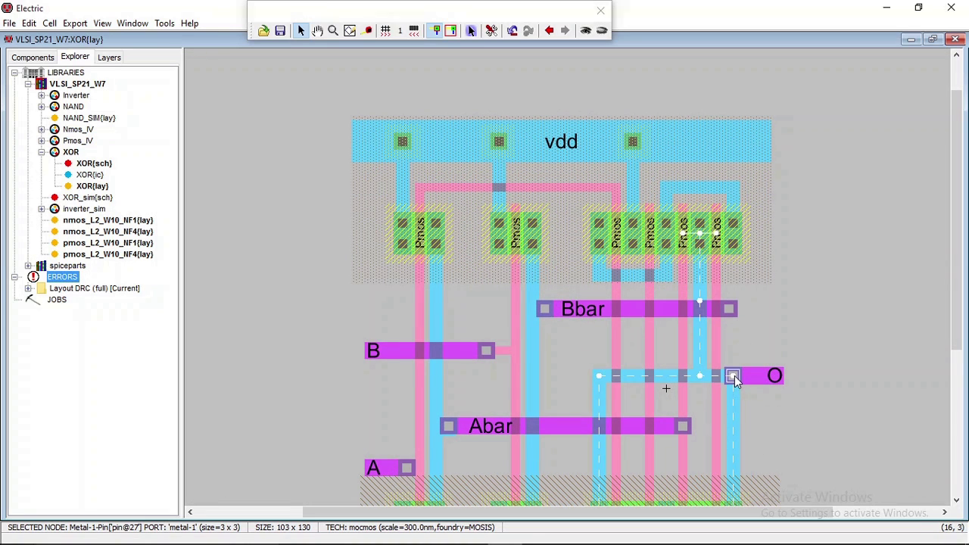
left_click(751, 347)
key("ctrl+z")
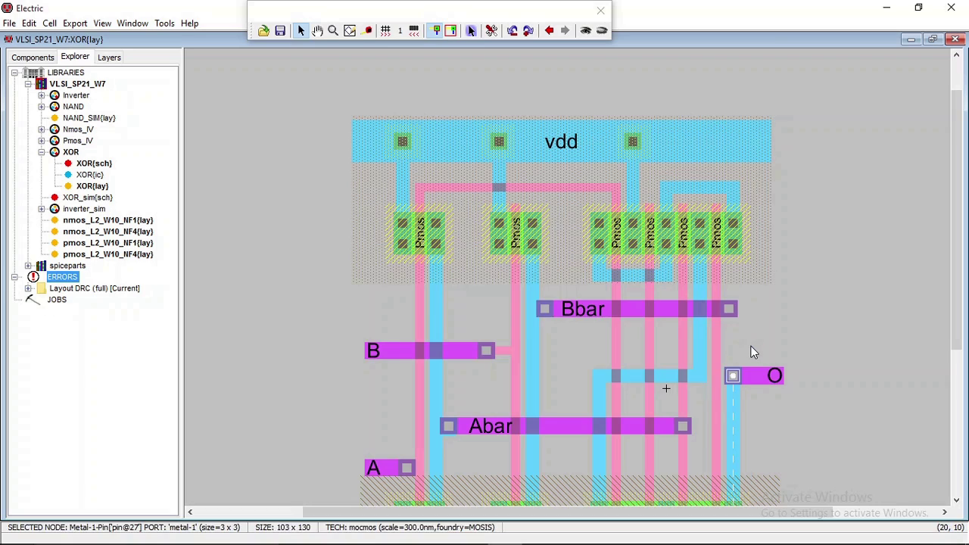
key("ctrl+y")
left_click(751, 379)
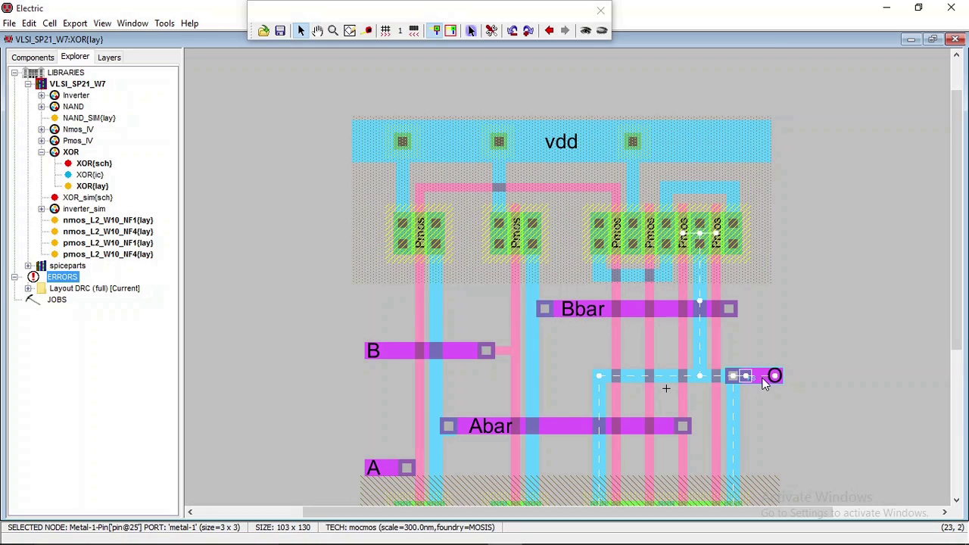
Try repositioning the Metal-2 O arc together with its contact near the output junction.
left_click(759, 381)
mouse_move(763, 381)
left_mouse_down()
mouse_move(803, 377)
mouse_move(782, 378)
left_mouse_up()
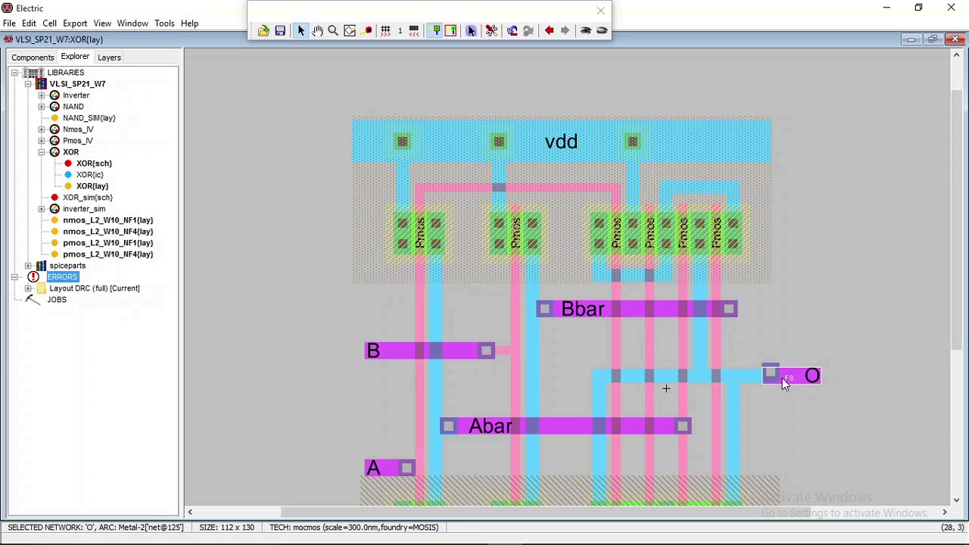
key("ctrl+z")
left_click_drag(773, 374, 737, 372)
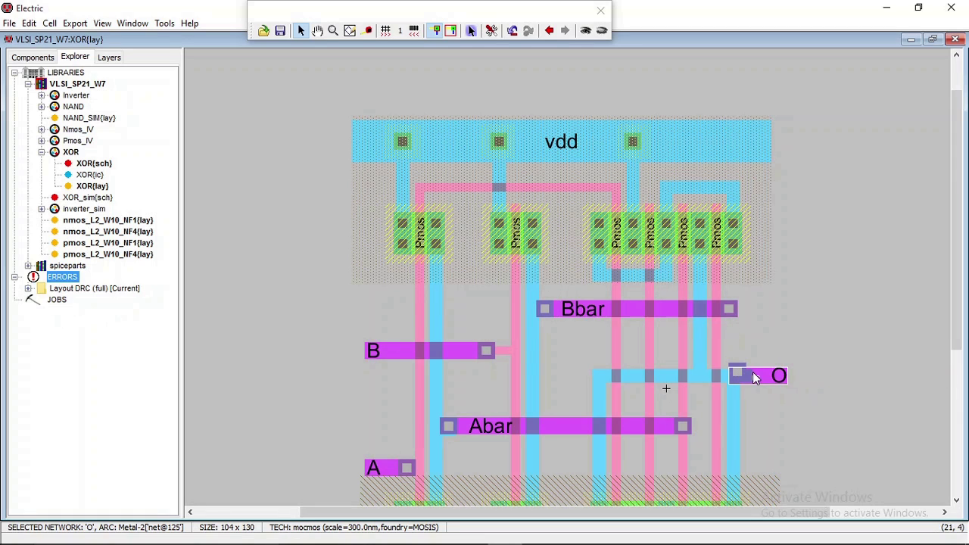
Check the layout with a hierarchical DRC and delete the logged errors.
left_click(166, 25)
mouse_move(184, 40)
left_click(282, 42)
right_click(64, 278)
left_click(112, 361)
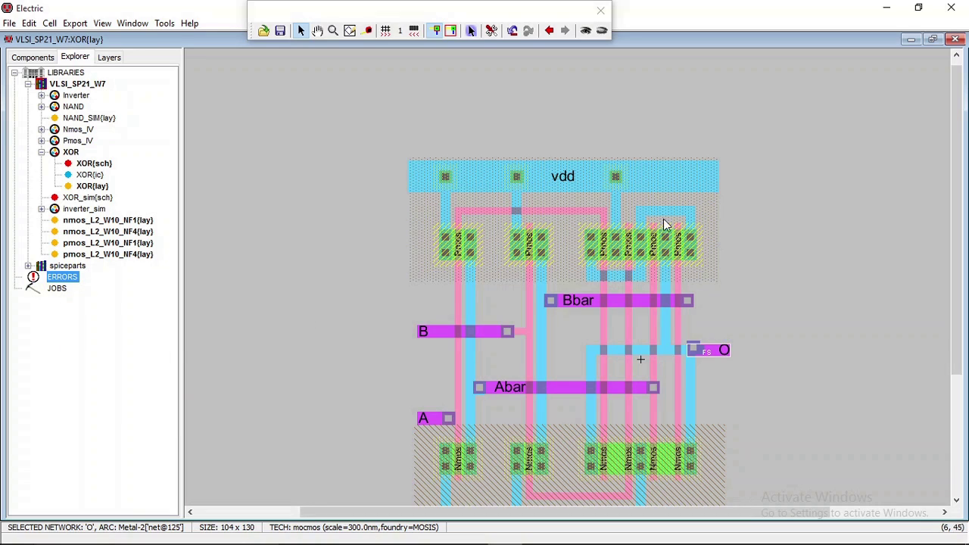
Undo the last moves of the O arc and its contact.
left_click(817, 202)
key("ctrl+z")
key("ctrl+z")
key("ctrl+z")
key("ctrl+y")
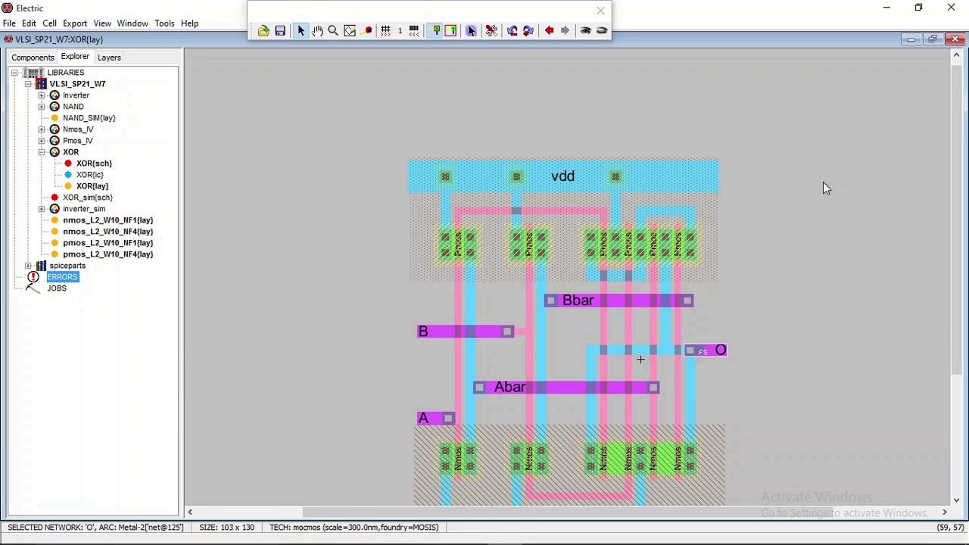
Rerun the hierarchical DRC on the complete XOR layout and bring its message log into view.
left_click(795, 190)
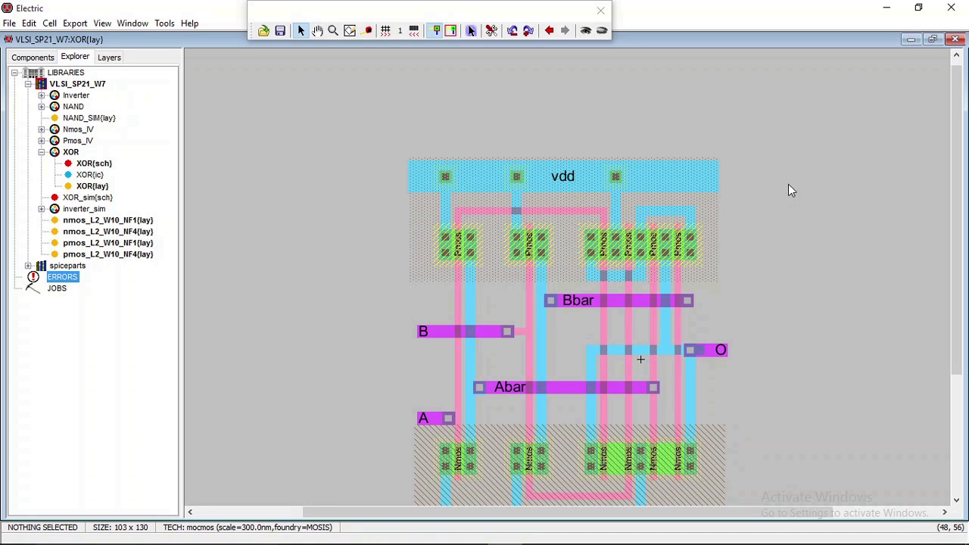
scroll(795, 178, "down", 3)
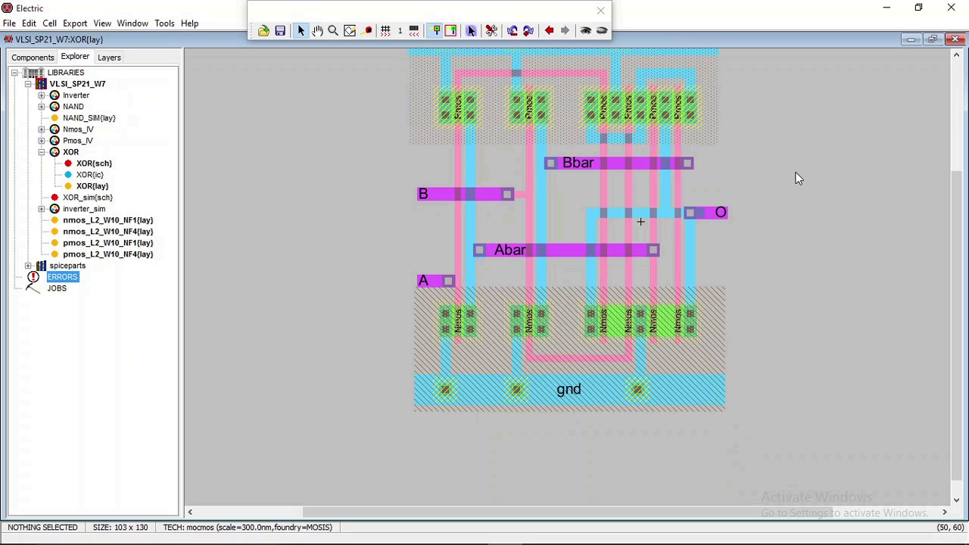
scroll(795, 178, "up", 3)
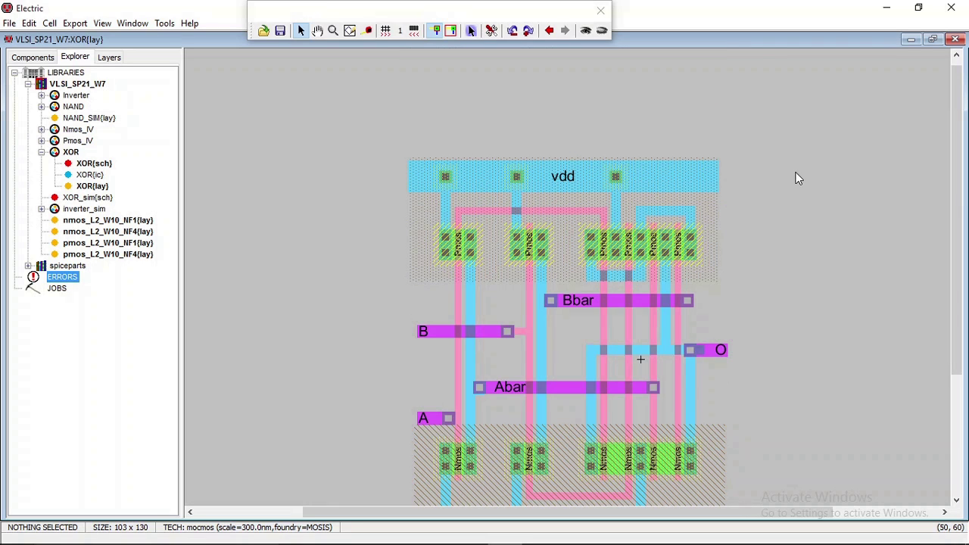
scroll(795, 178, "down", 3)
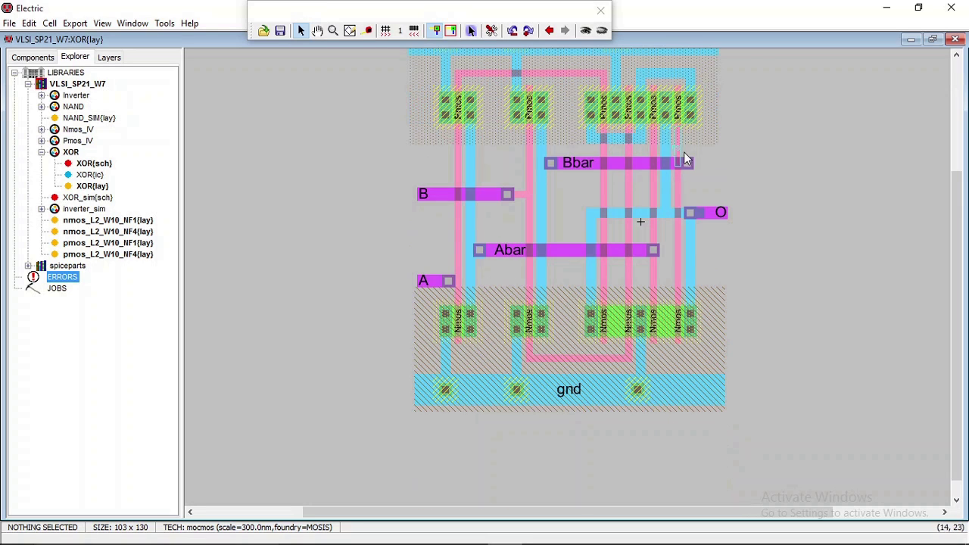
scroll(715, 153, "down", 2, "ctrl")
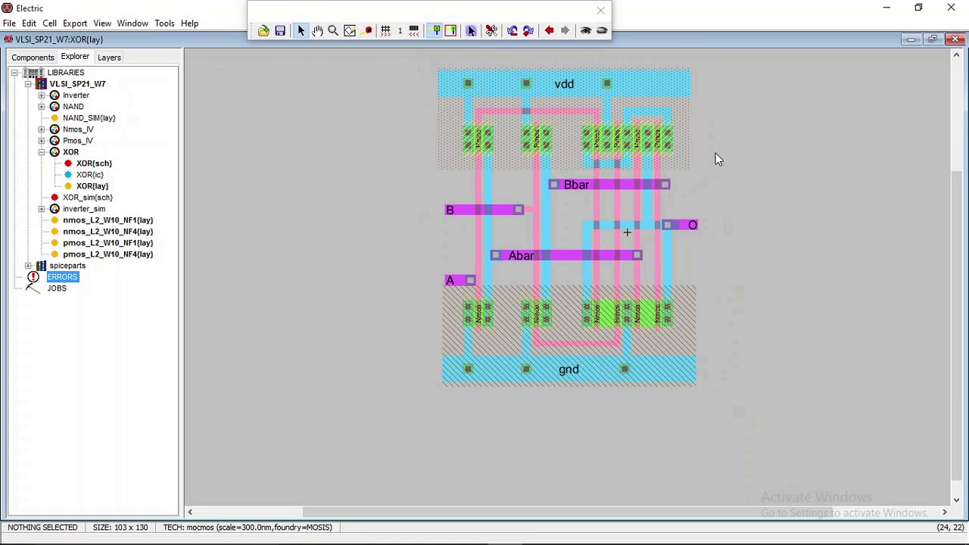
left_click(158, 24)
left_click(158, 25)
left_click(273, 38)
left_click(933, 39)
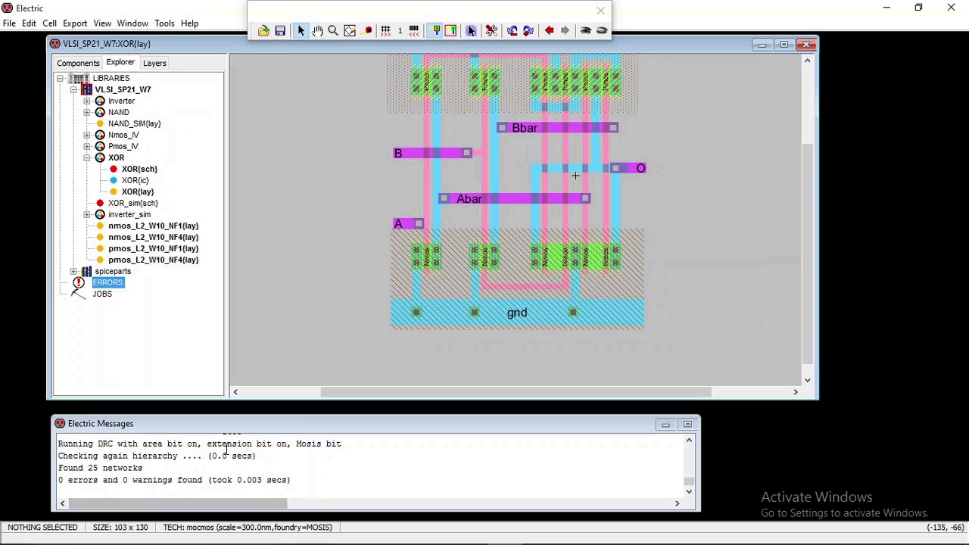
Run the ERC well check on the XOR layout.
left_click(164, 24)
mouse_move(201, 119)
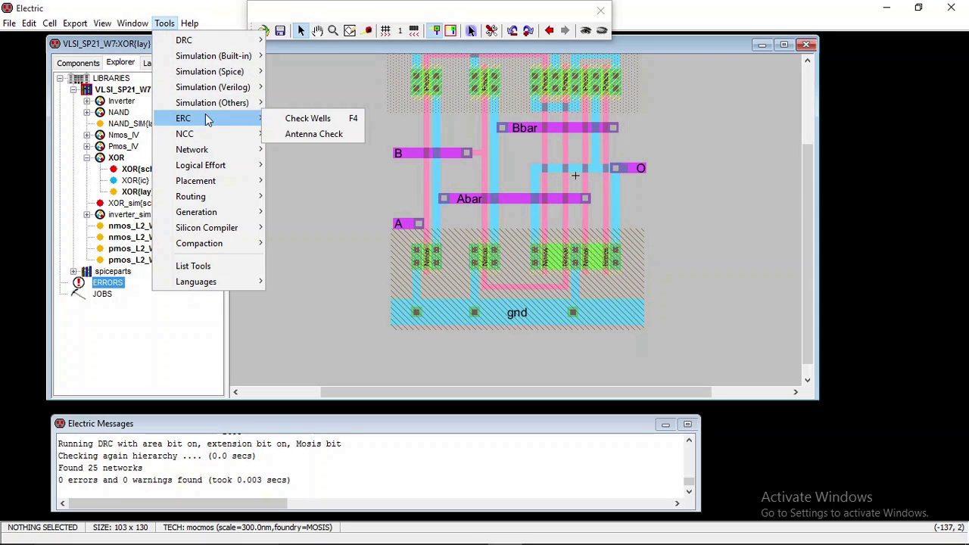
left_click(295, 119)
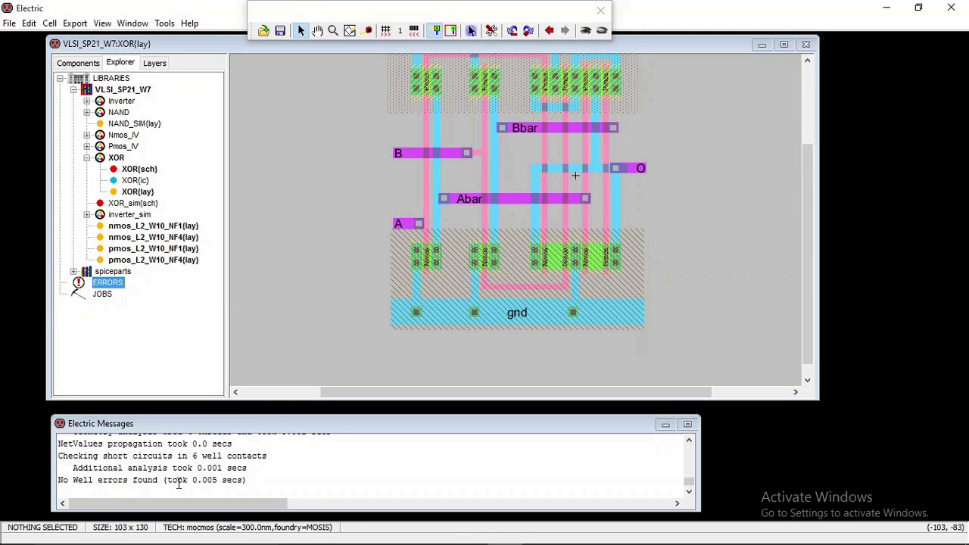
Open the XOR_sim schematic and examine its SPICE code for the supply, A and B pulses and transient analysis.
left_click(135, 203)
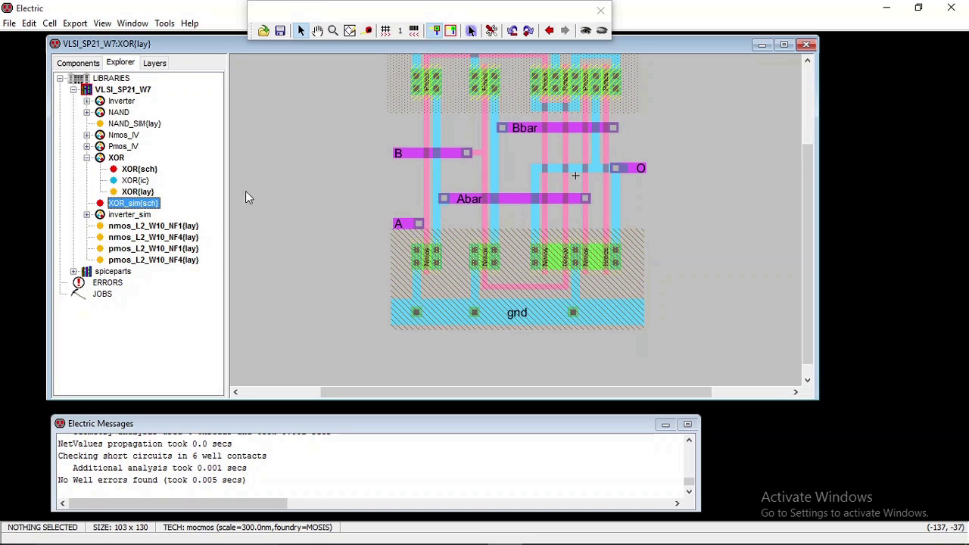
scroll(666, 231, "up", 3)
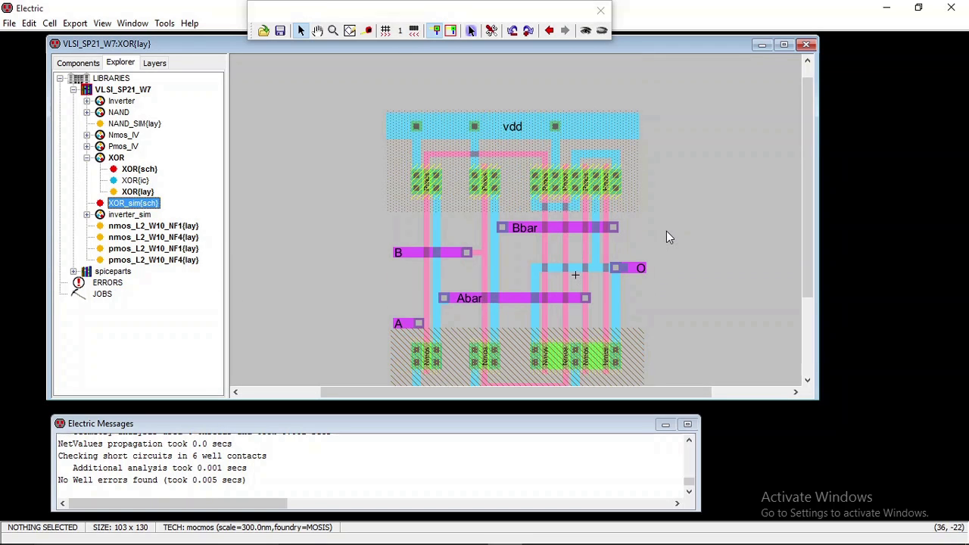
scroll(666, 231, "down", 3)
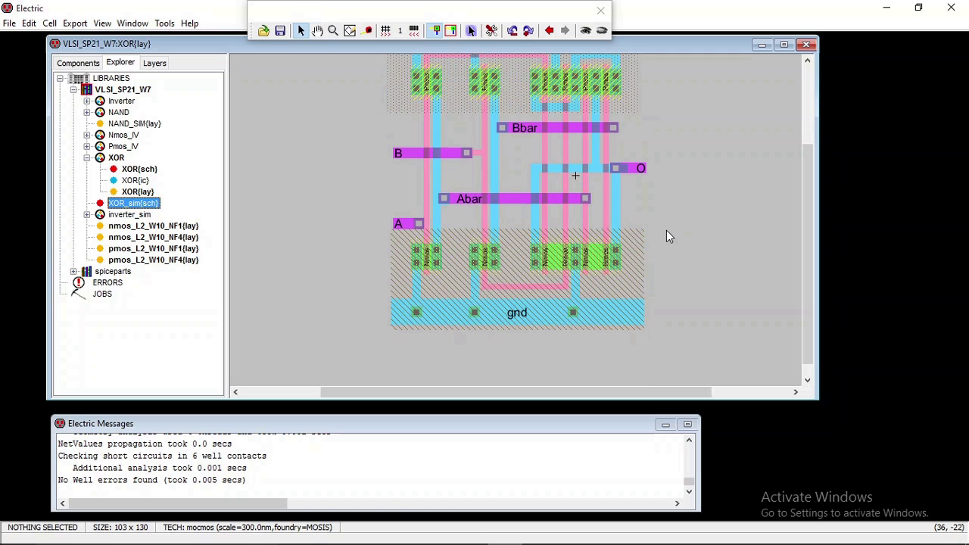
double_click(140, 206)
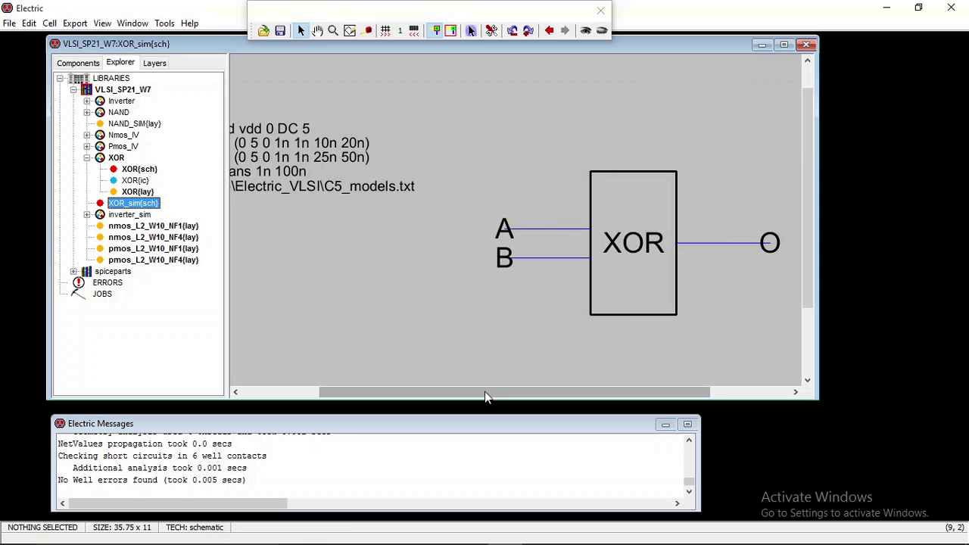
left_click_drag(484, 392, 397, 393)
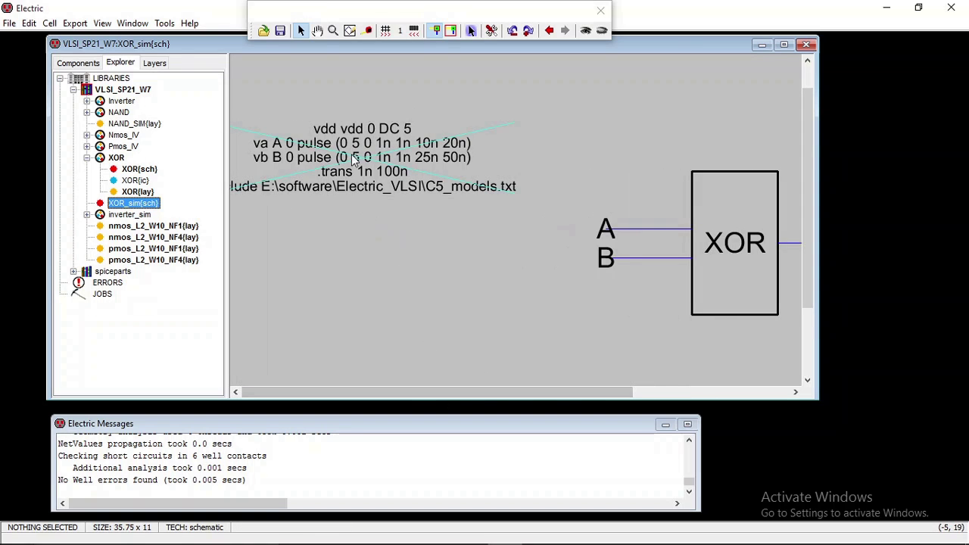
Create a new layout cell named XOR_sim in the VLSI_SP21_W7 library and select it within its expanded cell group.
double_click(137, 193)
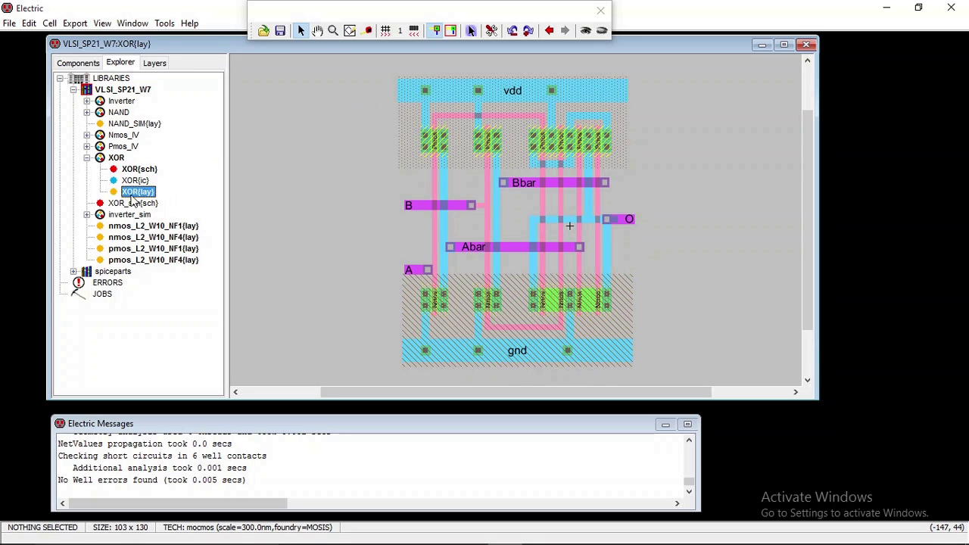
left_click(119, 160)
right_click(119, 167)
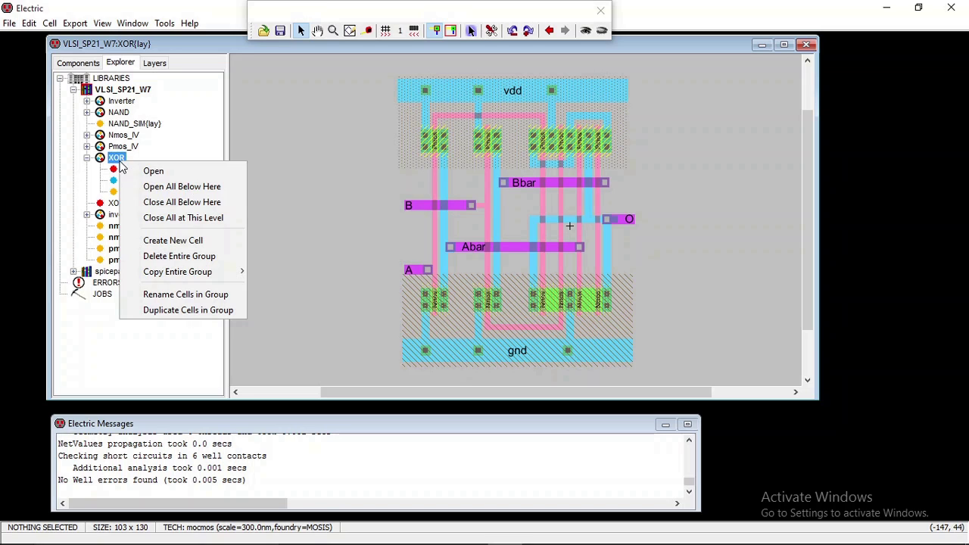
left_click(187, 241)
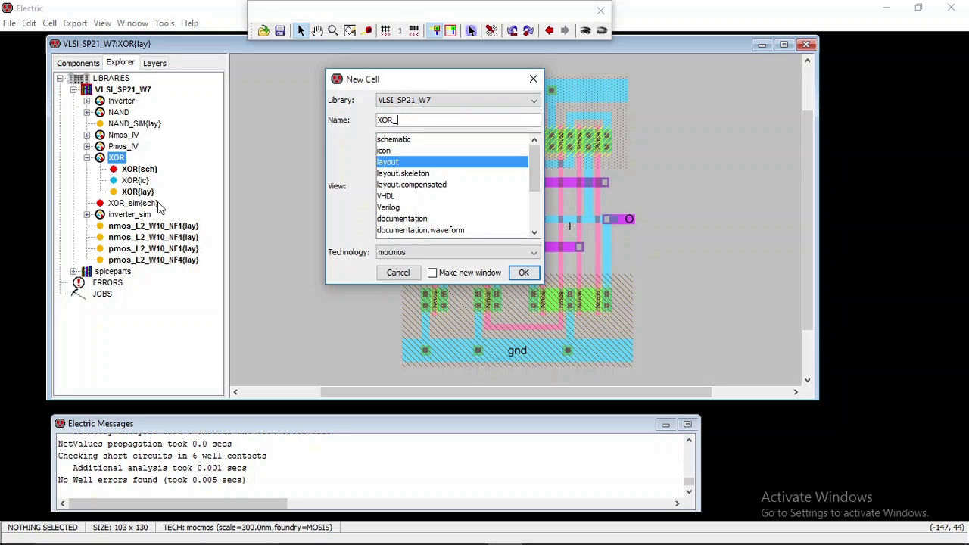
type("_sim")
left_click(515, 272)
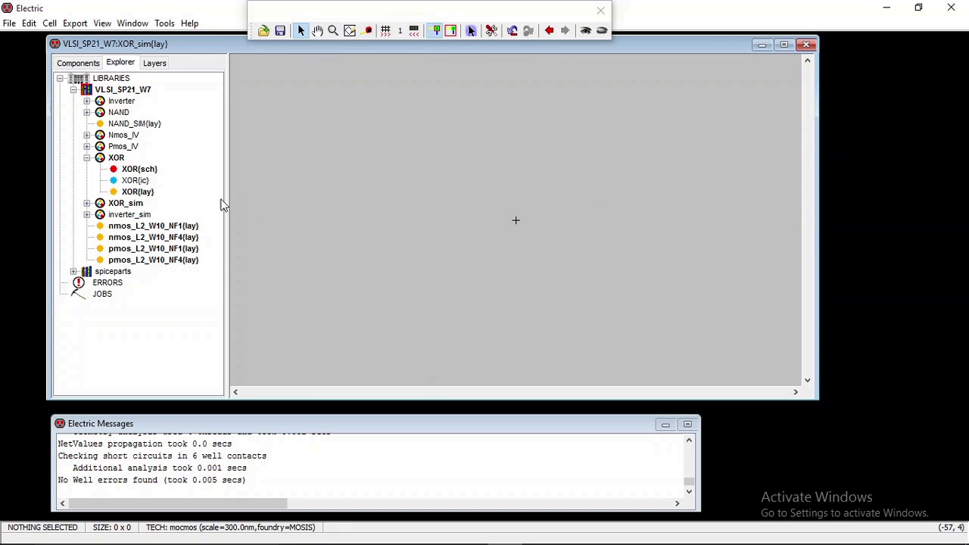
left_click(87, 203)
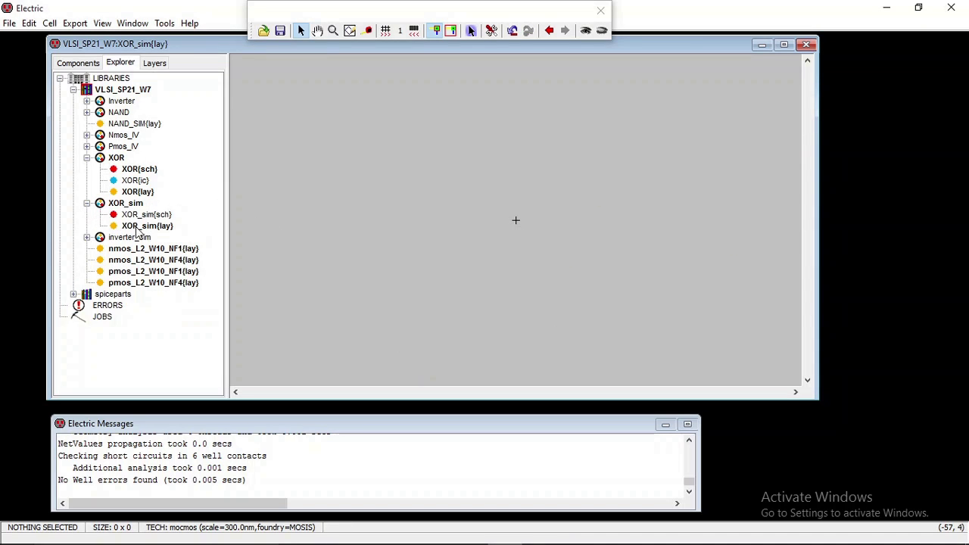
left_click(141, 227)
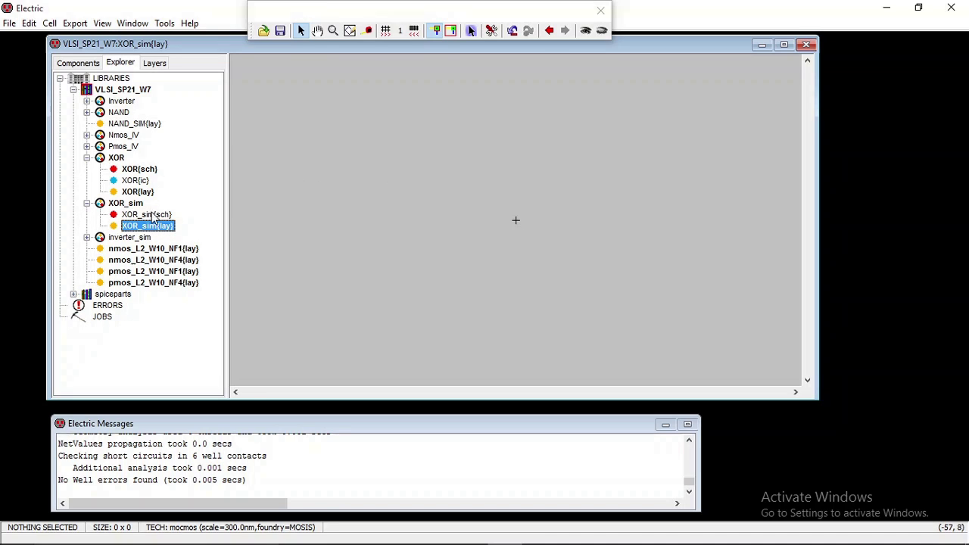
Undo the last wiring and node creation, and place an instance of XOR{lay} in the XOR_sim layout.
key("ctrl+z")
key("ctrl+z")
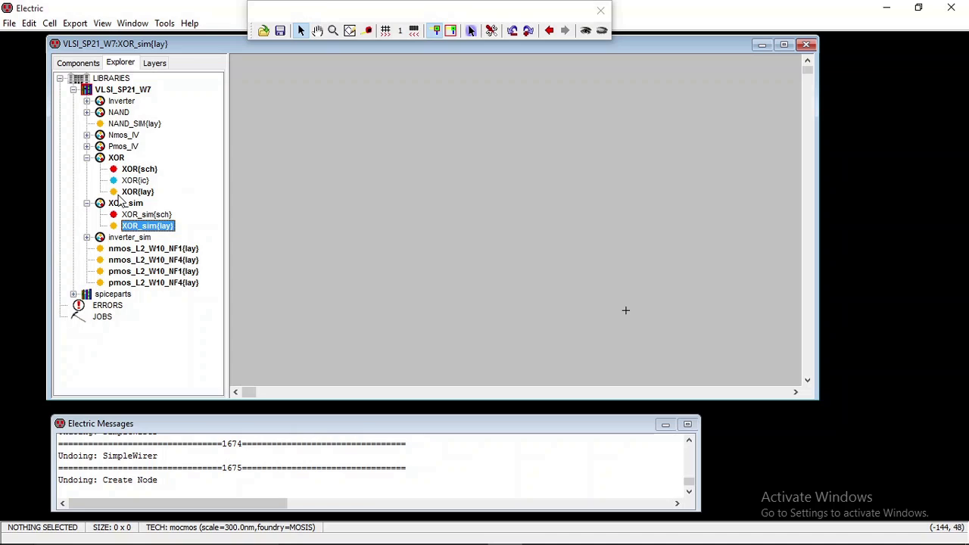
mouse_move(138, 192)
left_mouse_down()
mouse_move(543, 205)
mouse_move(569, 275)
mouse_move(549, 237)
mouse_move(325, 167)
mouse_move(156, 145)
mouse_move(131, 195)
mouse_move(151, 195)
left_mouse_up()
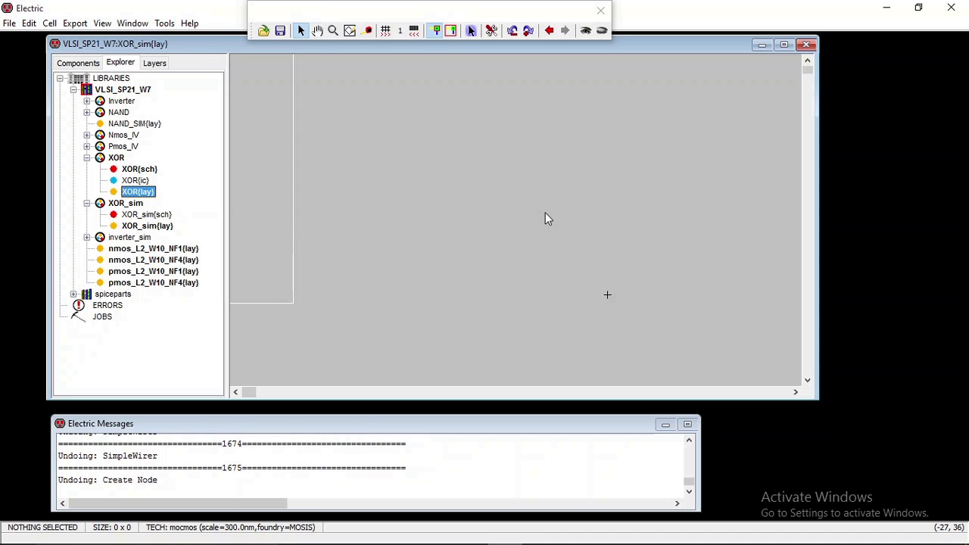
left_click_drag(546, 218, 519, 234)
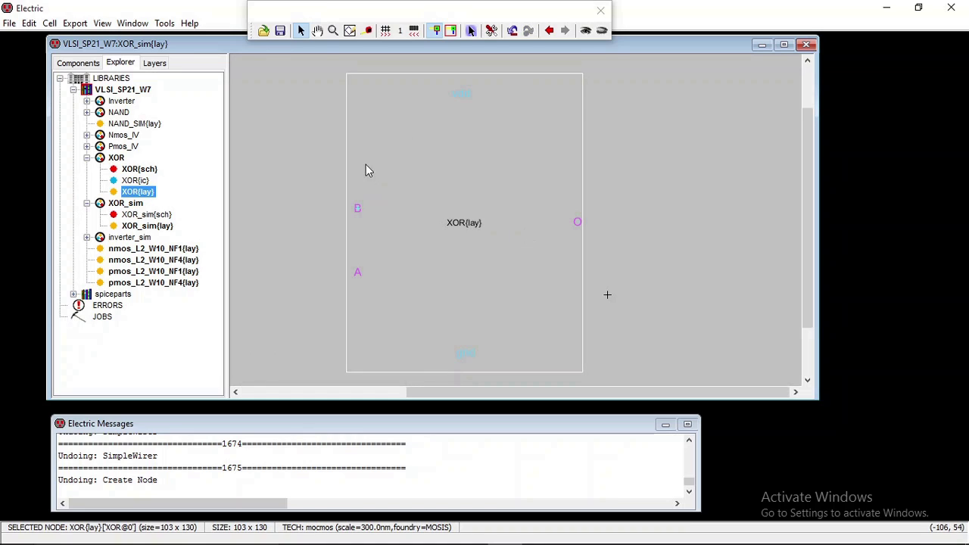
Draw Metal-1 arcs from the vdd and gnd ports and a Metal-2 arc from the O port past the XOR instance's edge.
left_click(489, 95)
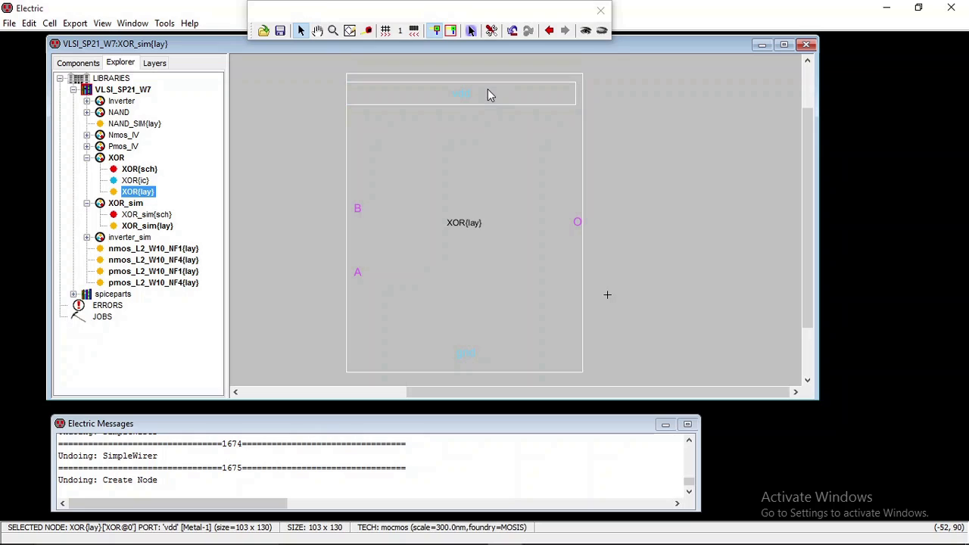
right_click(608, 94)
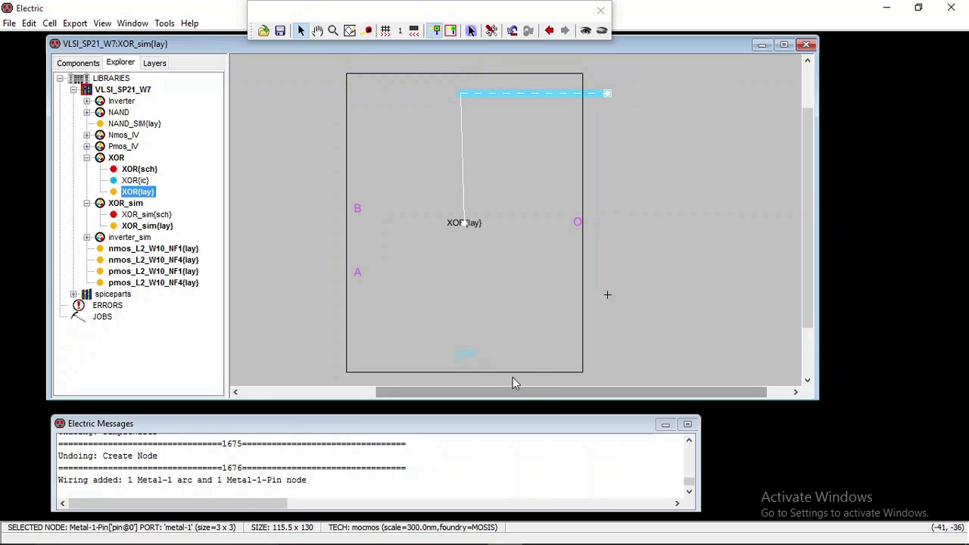
left_click(466, 354)
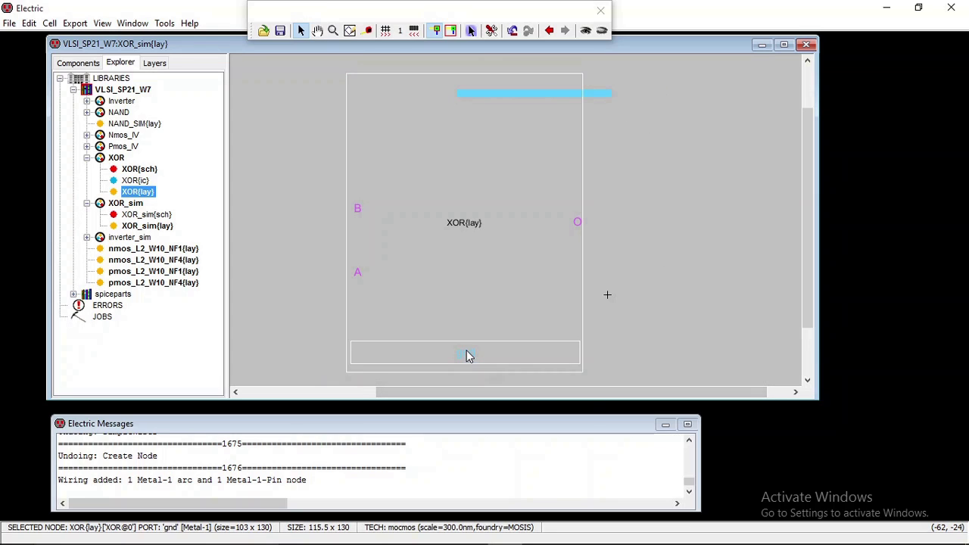
right_click(615, 350)
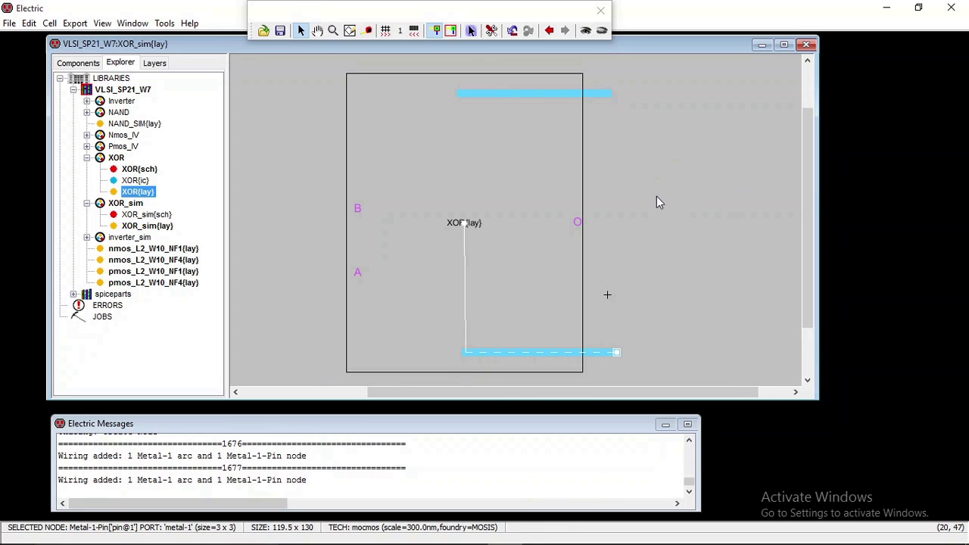
left_click(579, 222)
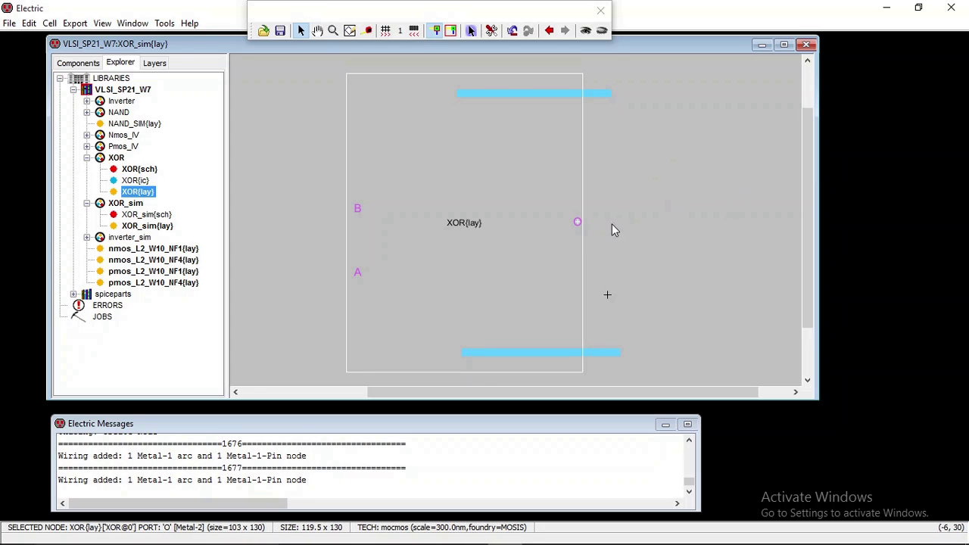
right_click(627, 222)
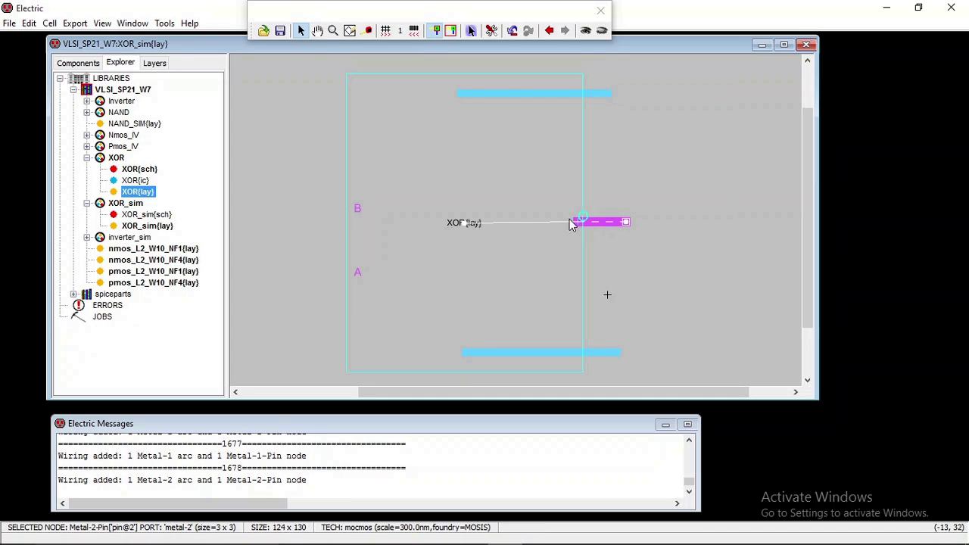
Draw Metal-2 arcs from the B and A ports outward past the XOR instance's edge, aligning A's end pin with B's.
left_click(358, 212)
right_click(306, 214)
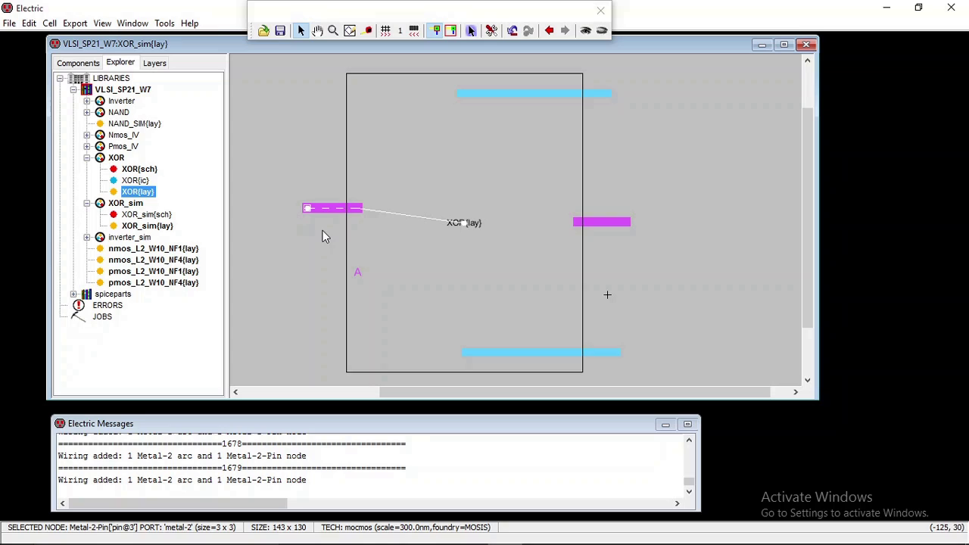
left_click(356, 274)
right_click(312, 272)
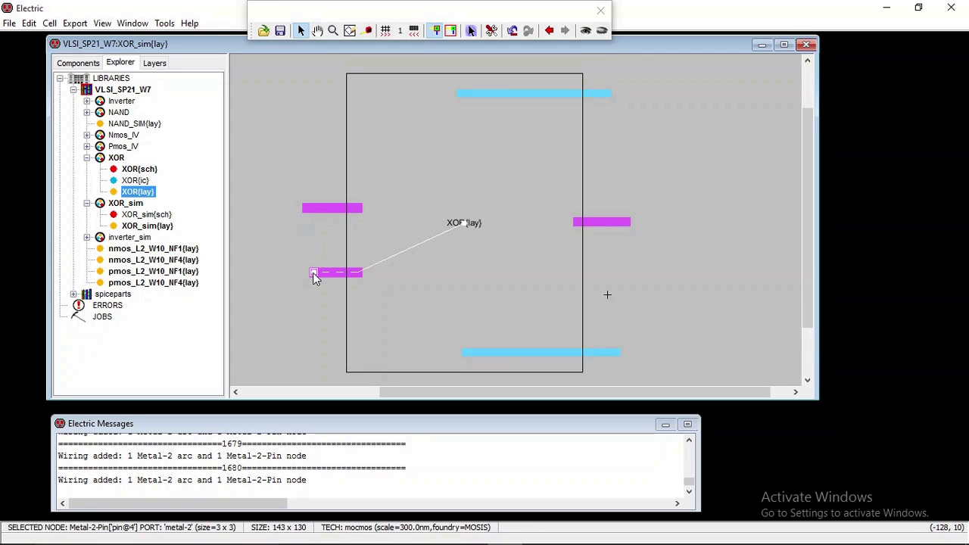
left_click_drag(315, 278, 306, 276)
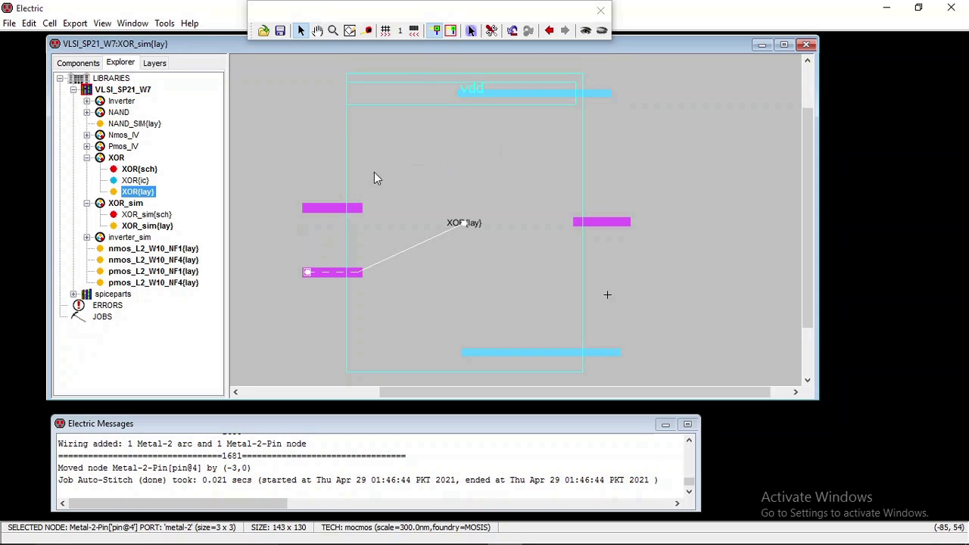
Expand the XOR instance to examine how the new arcs meet its internal layout, and collapse it again.
left_click(479, 178)
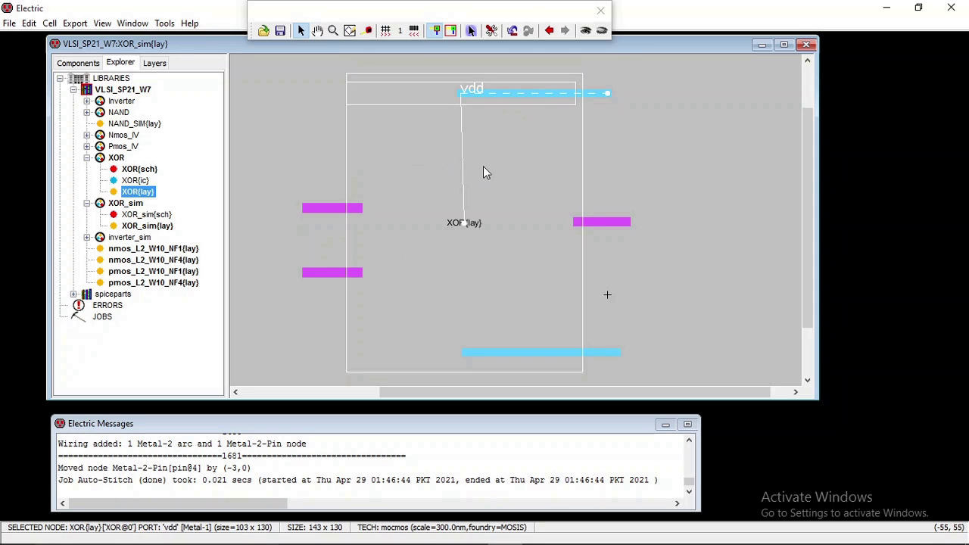
left_click(584, 34)
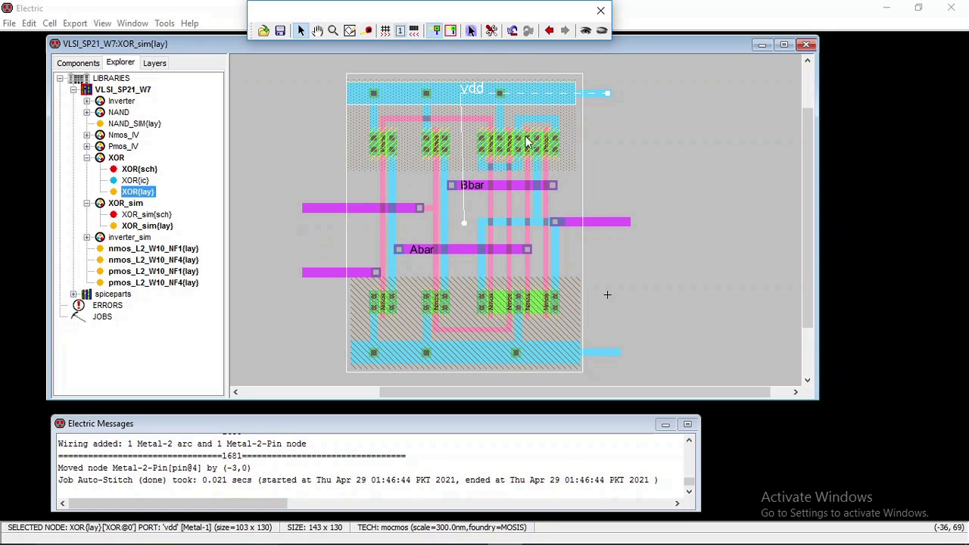
left_click(603, 32)
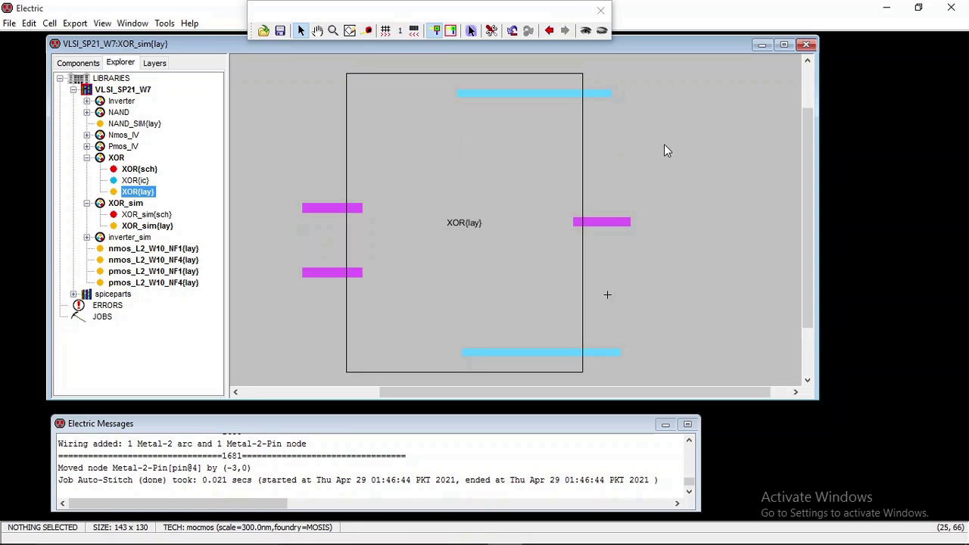
Create a power export named vdd on the end pin of the upper Metal-1 arc.
left_click(609, 94)
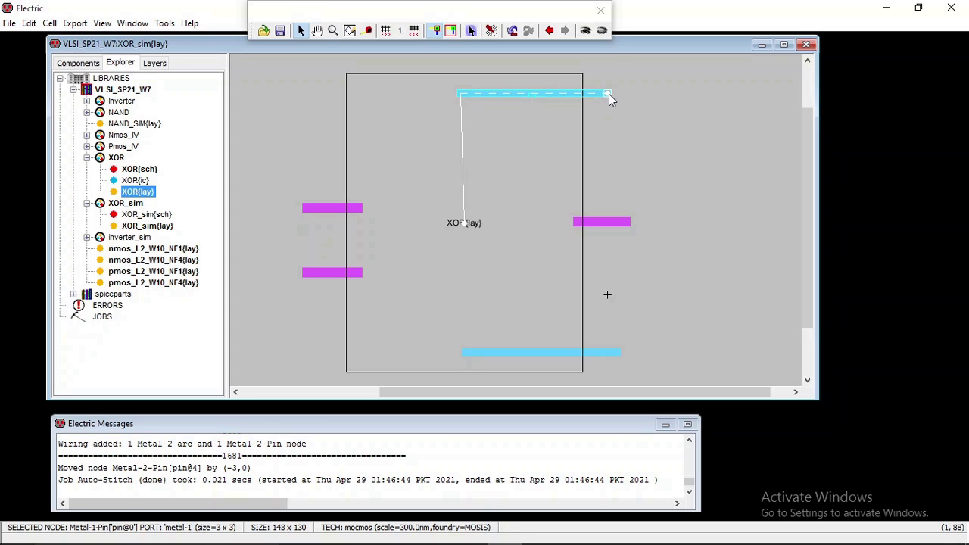
key("ctrl+e")
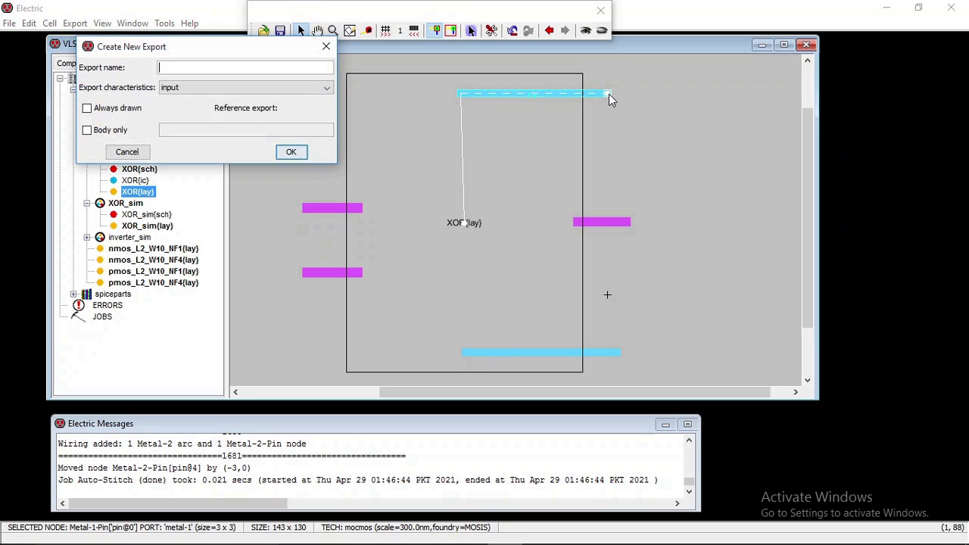
left_click(313, 88)
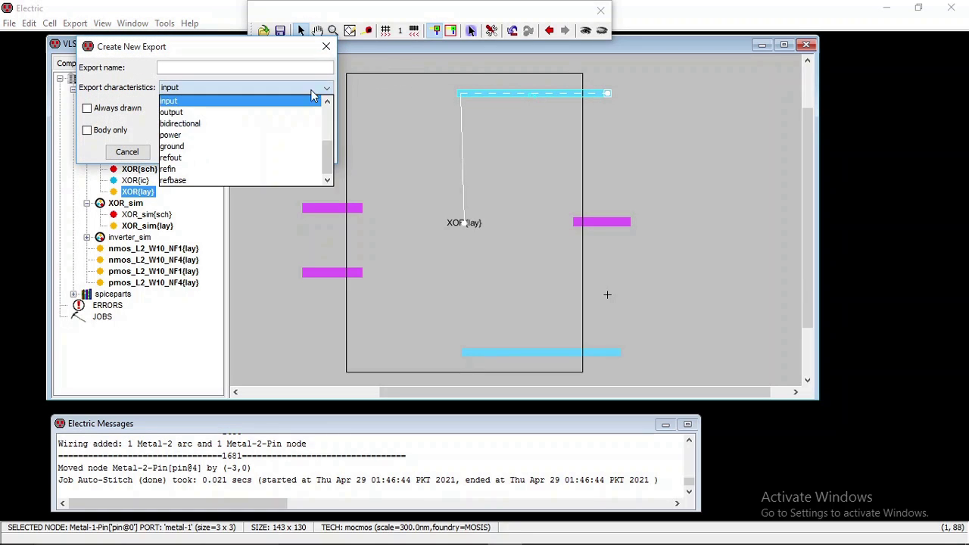
left_click(249, 135)
left_click(225, 67)
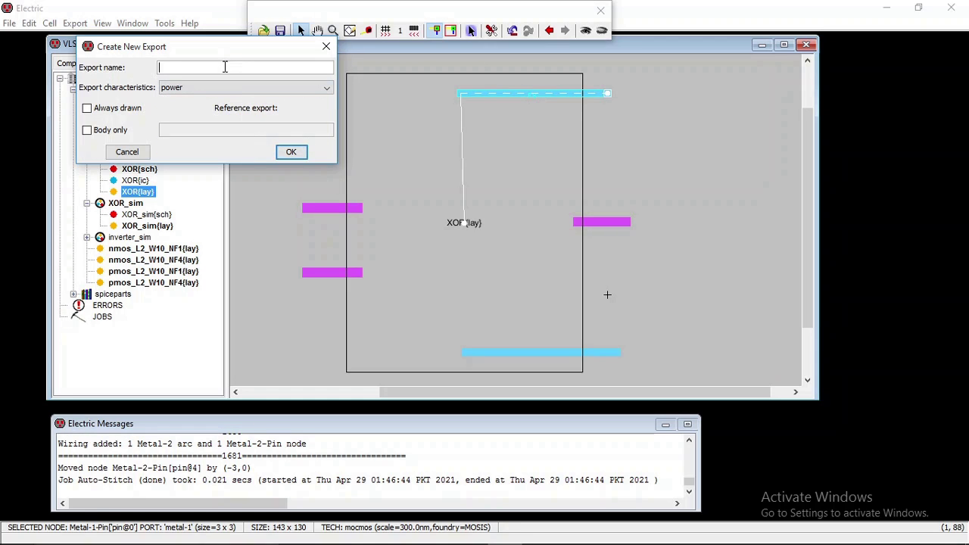
type("vdd")
left_click(282, 155)
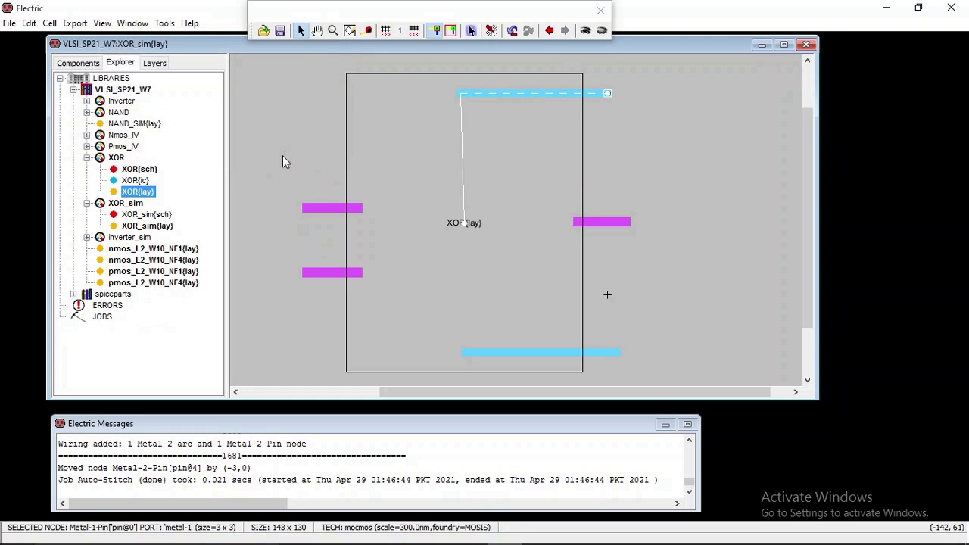
Create a ground export named gnd on the end pin of the lower Metal-1 arc.
left_click(618, 354)
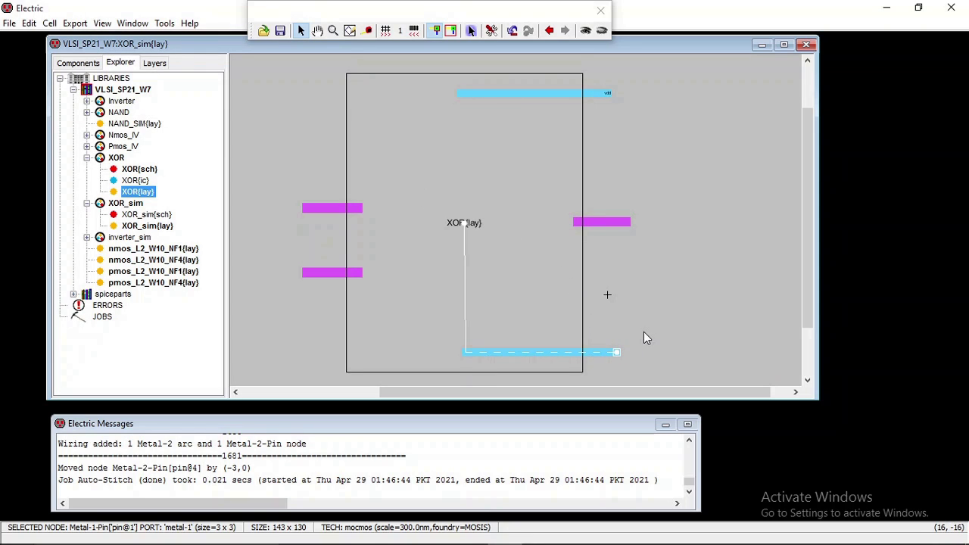
key("ctrl+e")
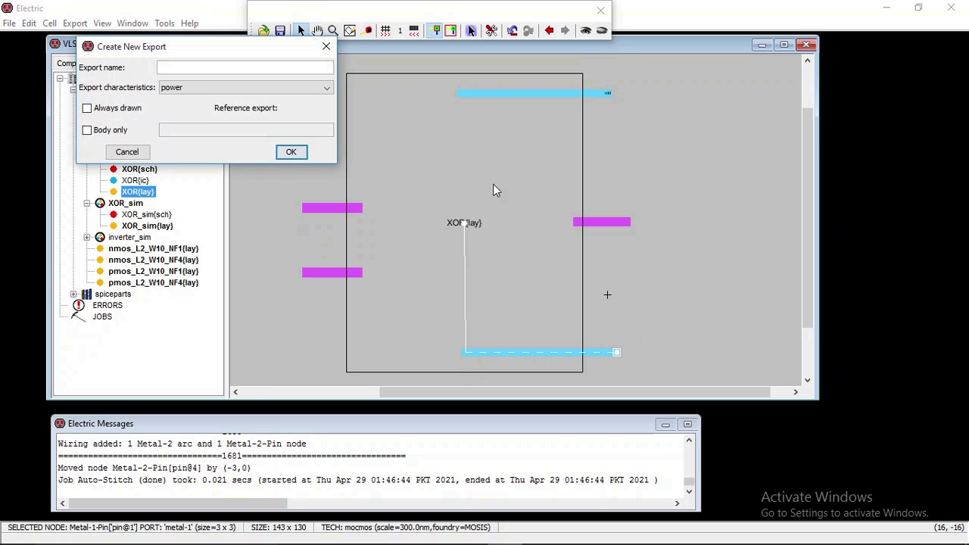
left_click(224, 90)
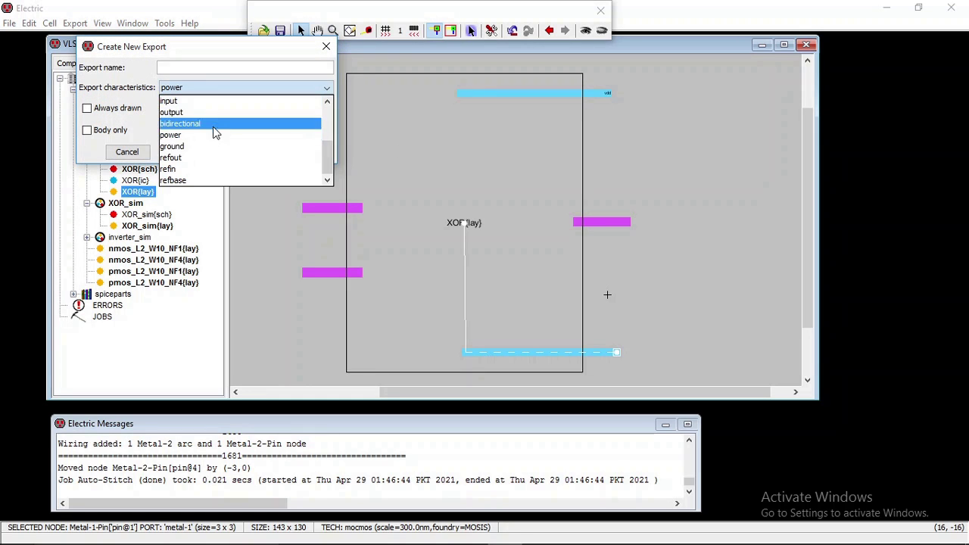
left_click(214, 147)
left_click(214, 68)
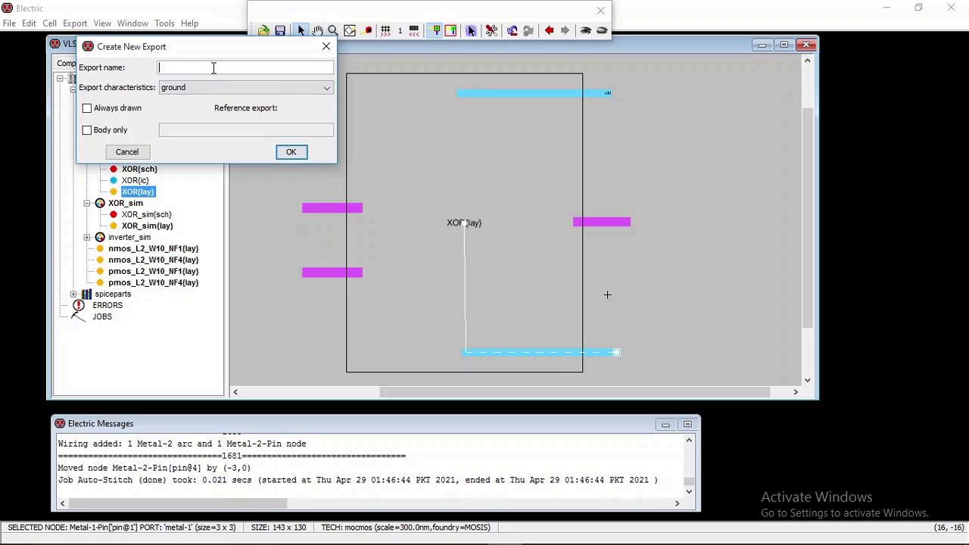
type("gnd")
left_click(298, 155)
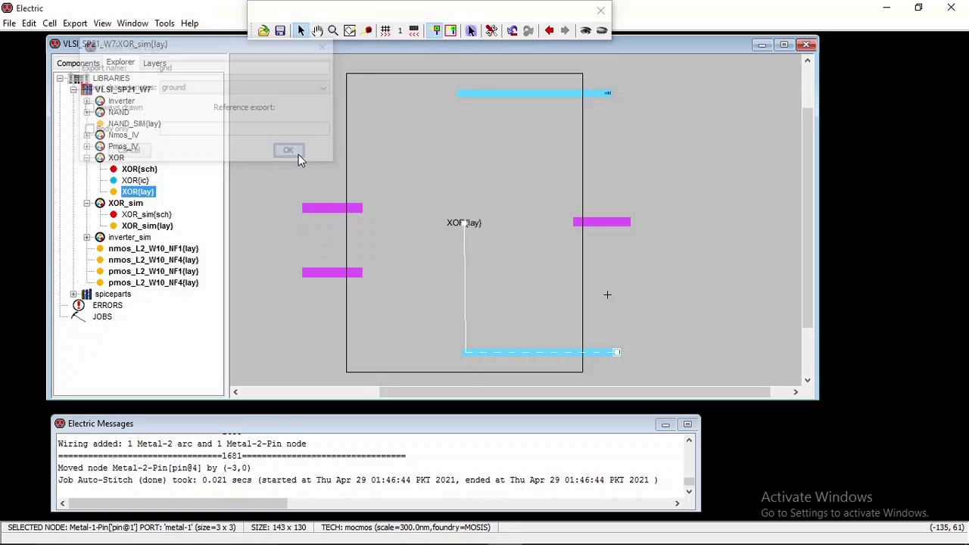
Create an output export named O on the end pin of the Metal-2 arc from the XOR output.
left_click(627, 223)
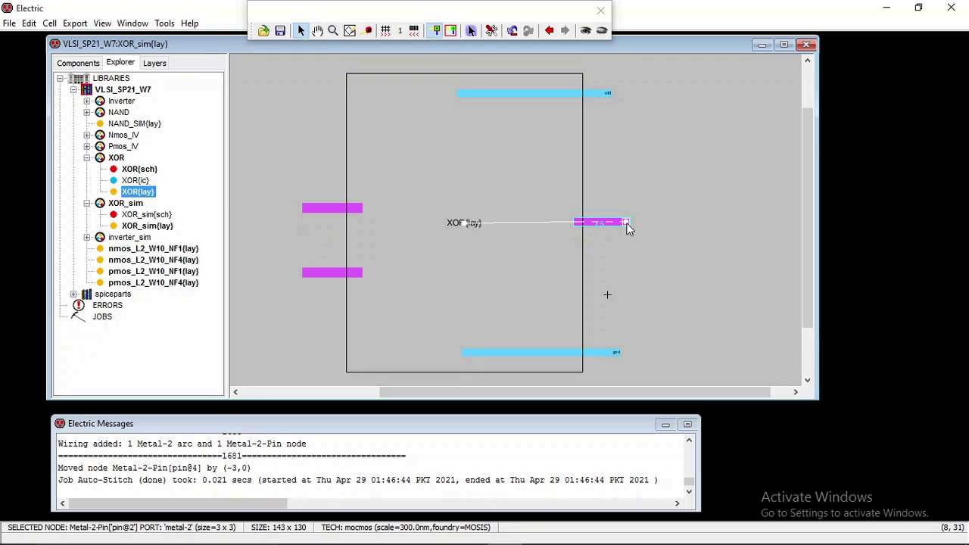
key("ctrl+e")
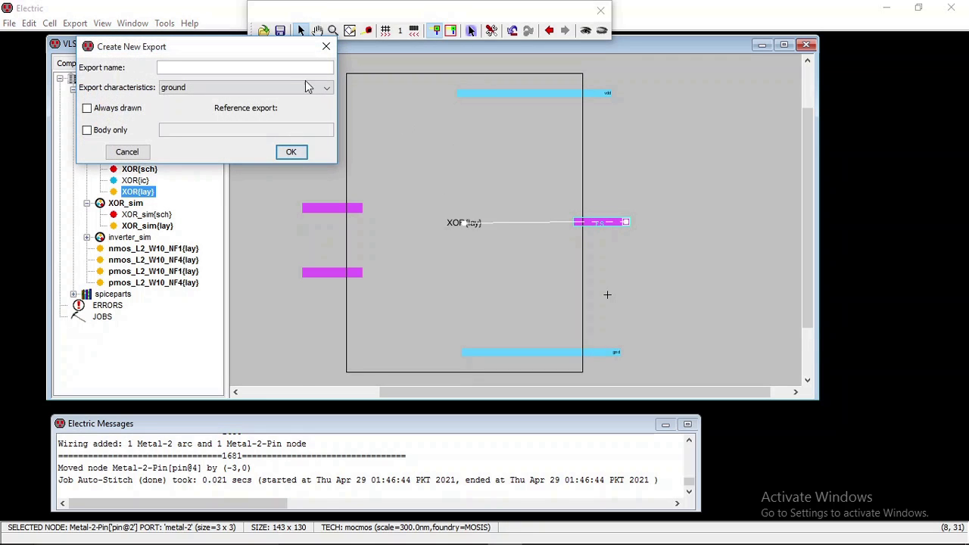
left_click(269, 91)
left_click(245, 113)
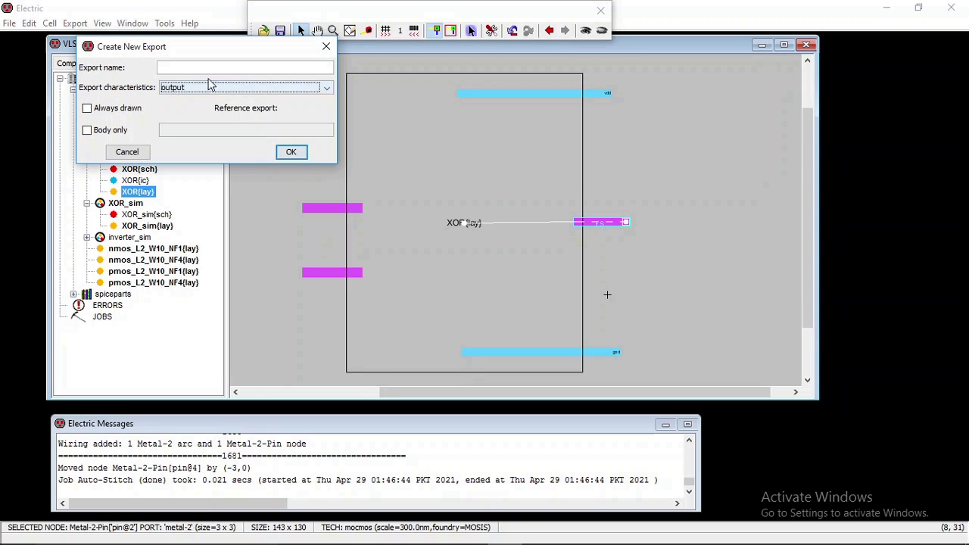
left_click(207, 68)
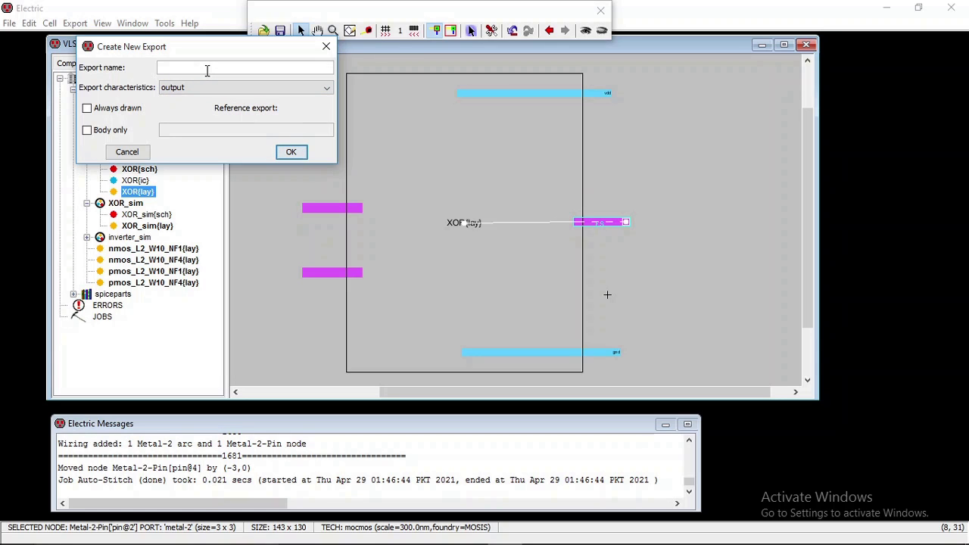
type("O")
left_click(291, 152)
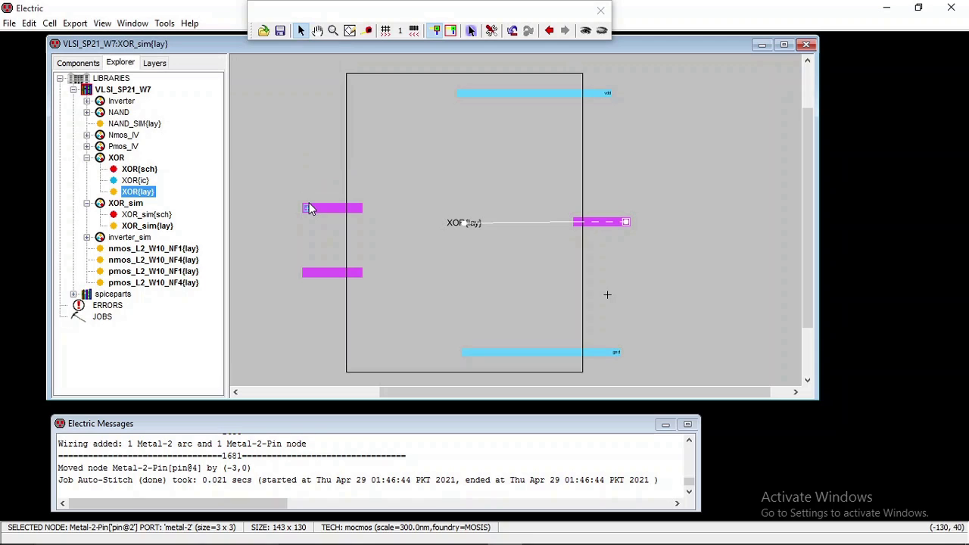
Create an input export named B on the end pin of the upper Metal-2 input arc.
left_click(313, 209)
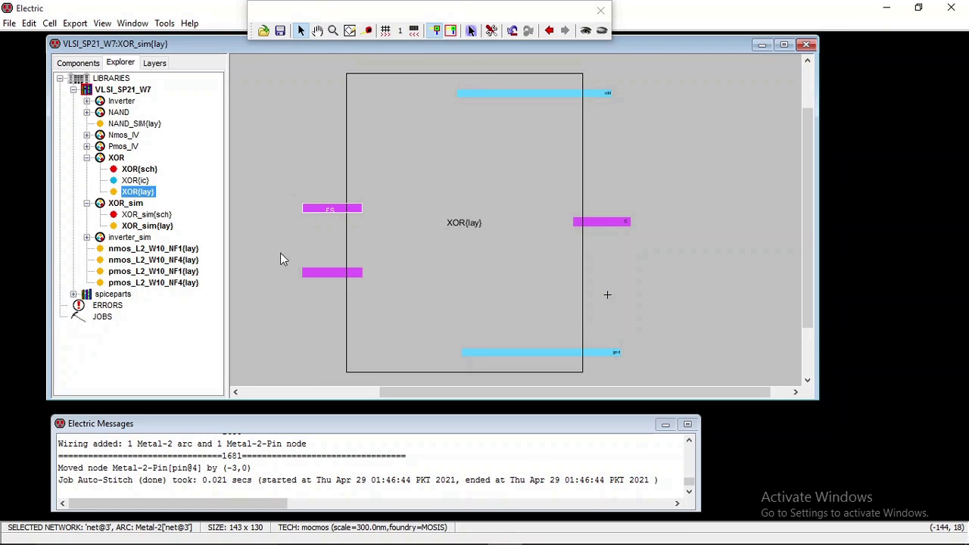
left_click(321, 225)
left_click(309, 216)
left_click(309, 208)
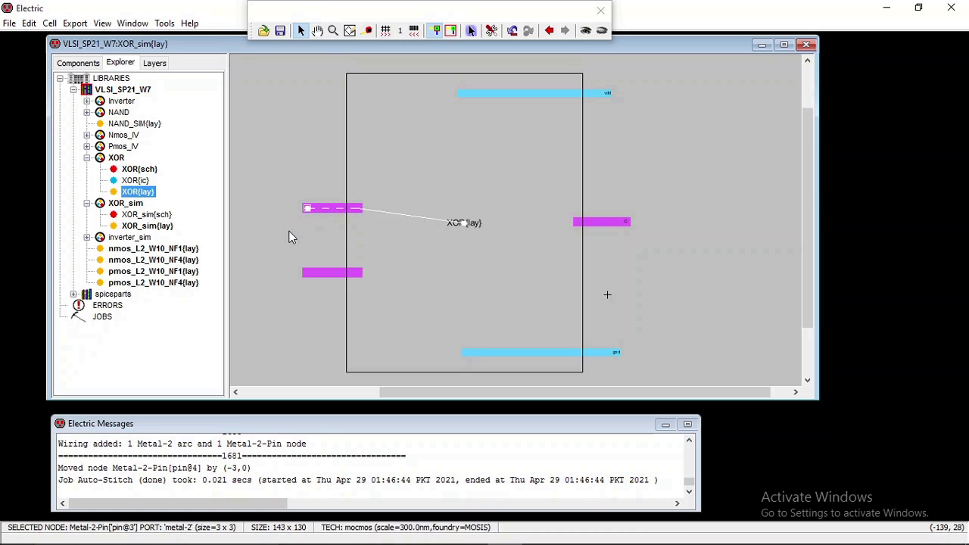
key("ctrl+e")
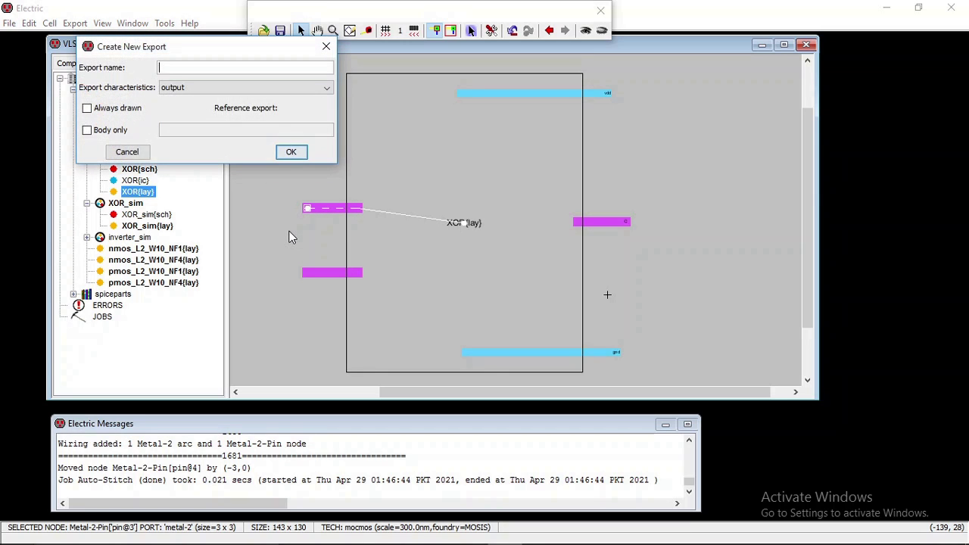
left_click(272, 90)
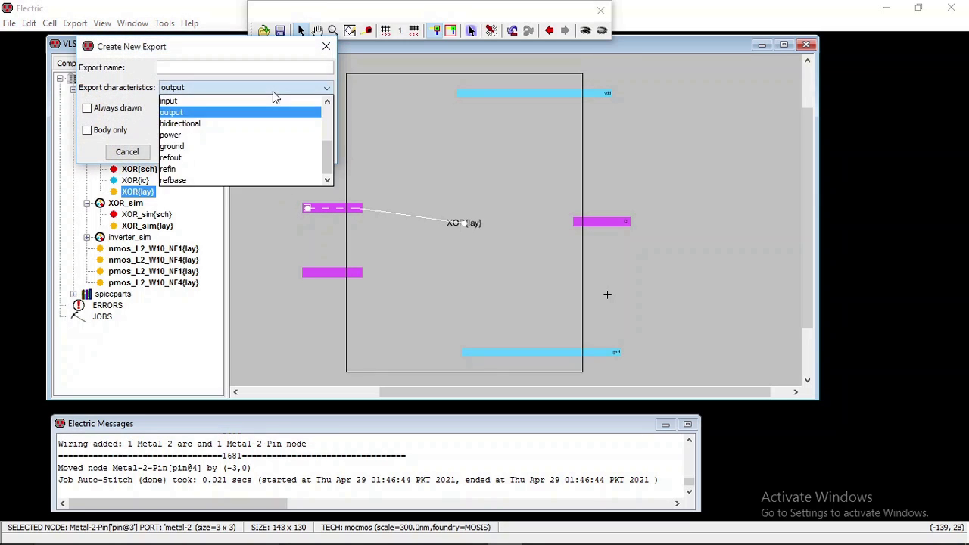
left_click(269, 99)
left_click(243, 67)
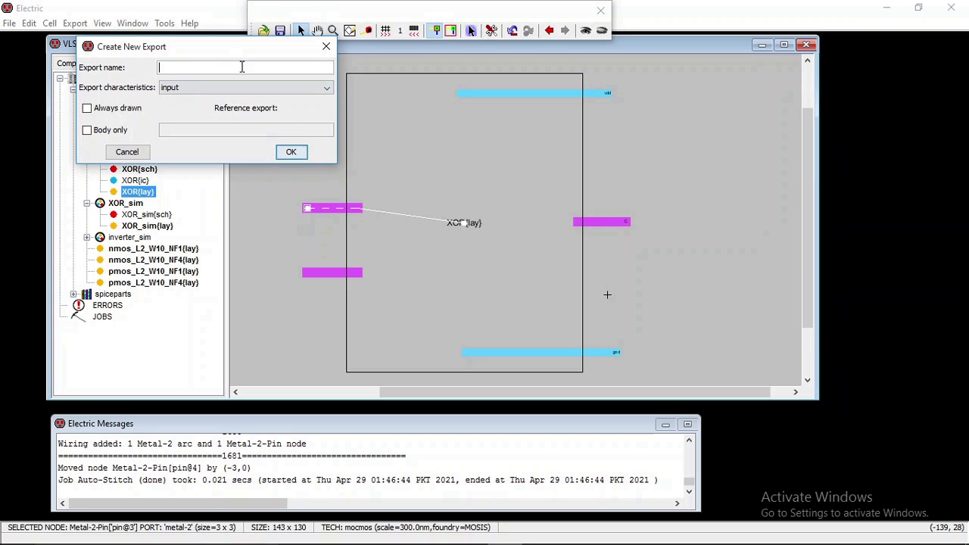
type("B")
left_click(291, 153)
Create an input export named A on the end pin of the lower Metal-2 input arc.
left_click(308, 275)
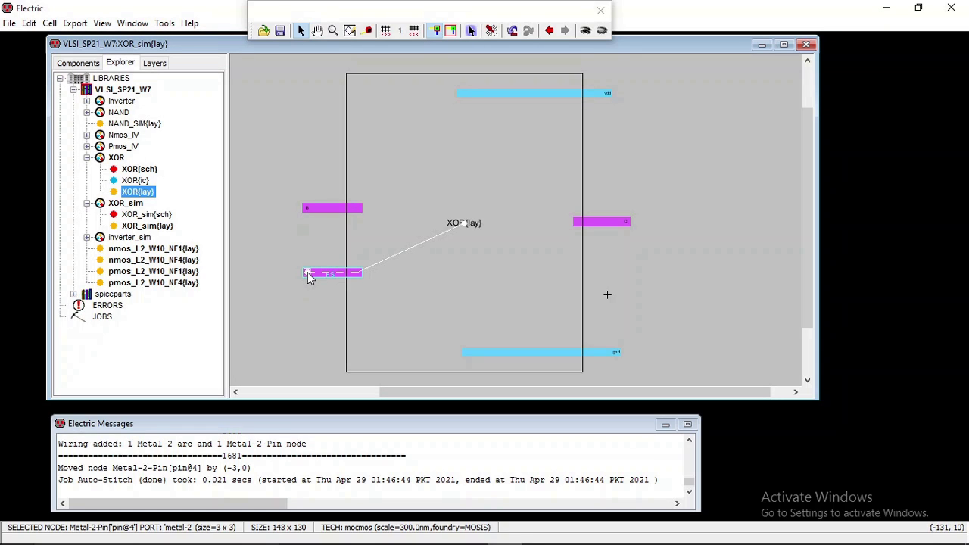
key("ctrl+e")
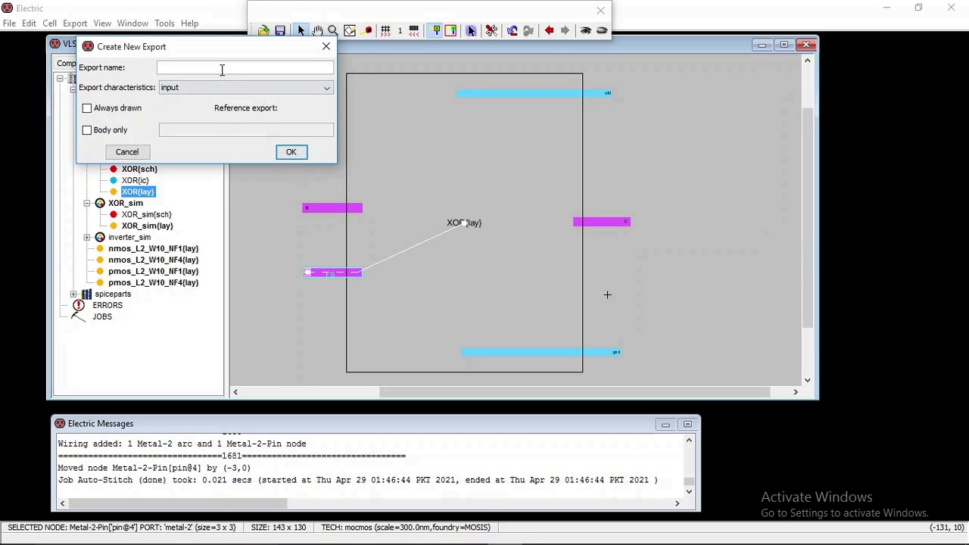
type("A")
left_click(295, 155)
Set the text size of the A, B, O, gnd and vdd export labels together to 5 units.
scroll(301, 151, "down", 3, "ctrl")
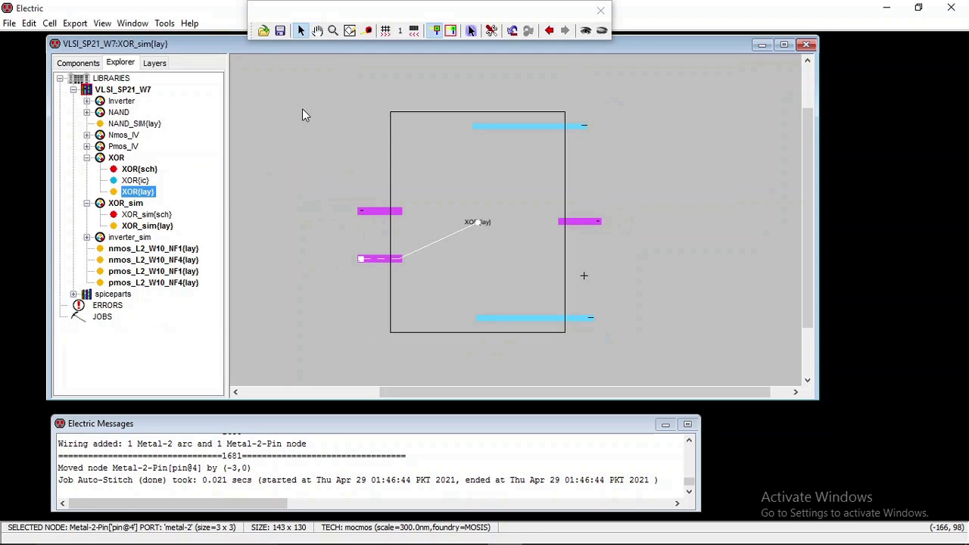
left_click_drag(304, 88, 659, 361)
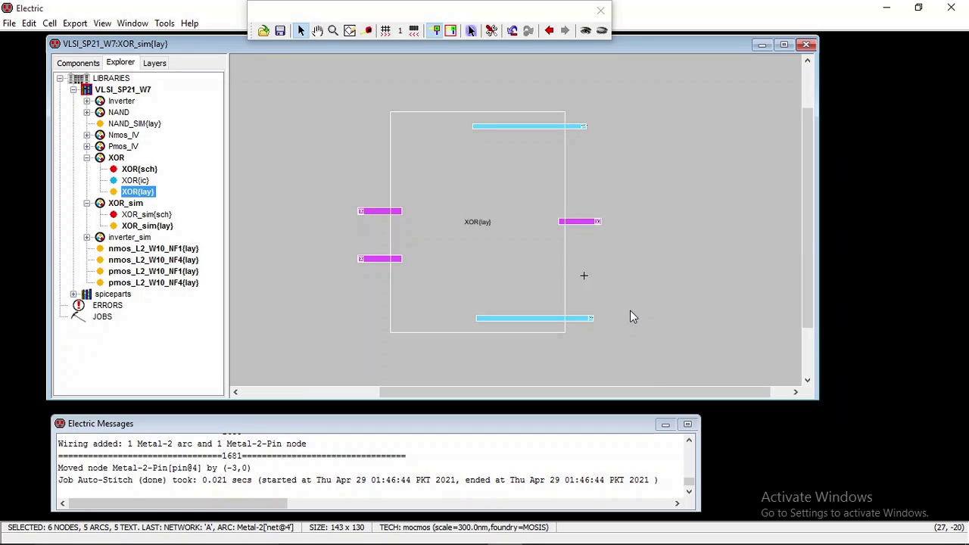
key("ctrl+i")
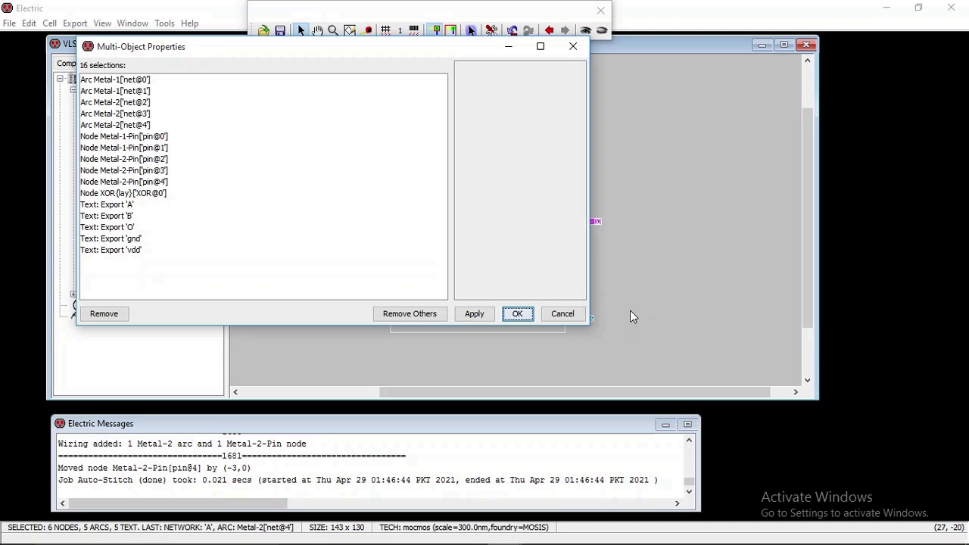
left_click(114, 204)
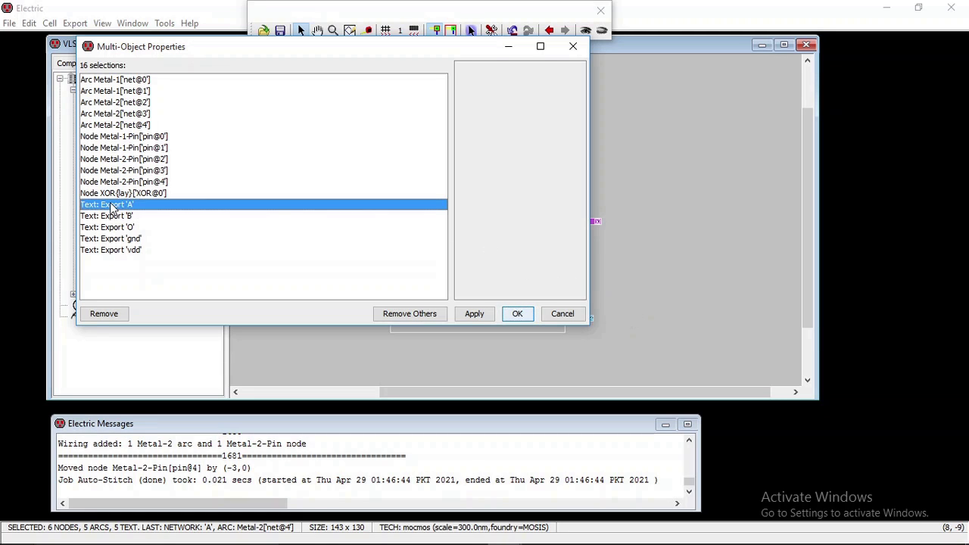
left_click(114, 250, "shift")
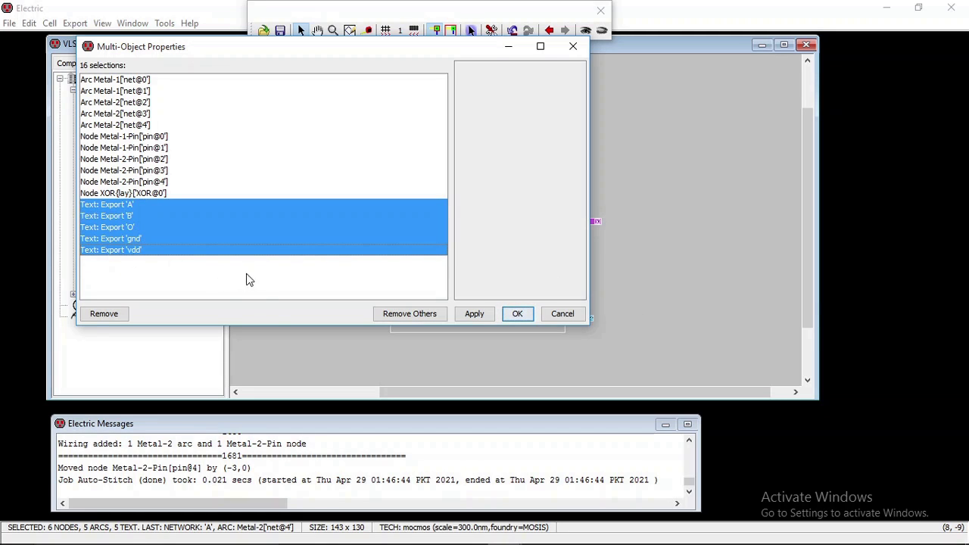
left_click(432, 317)
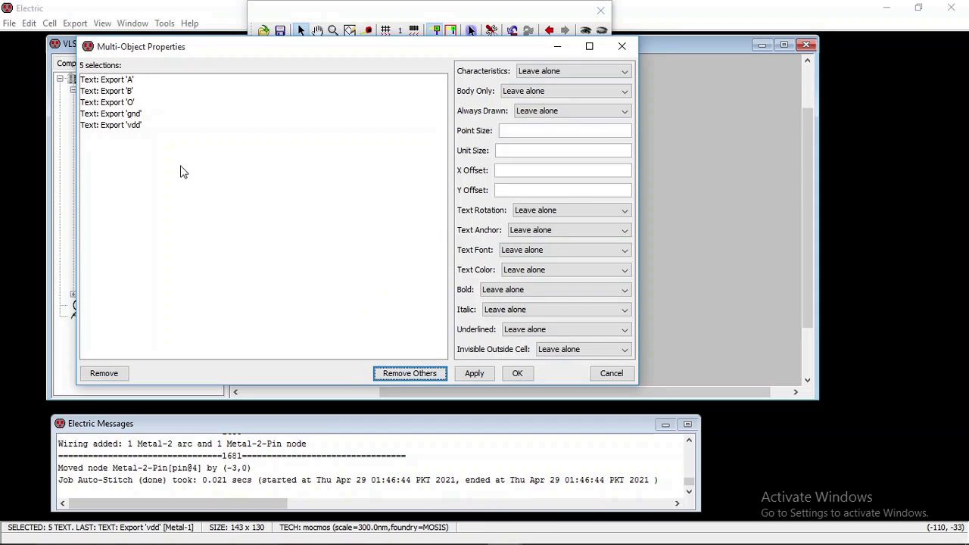
left_click(516, 149)
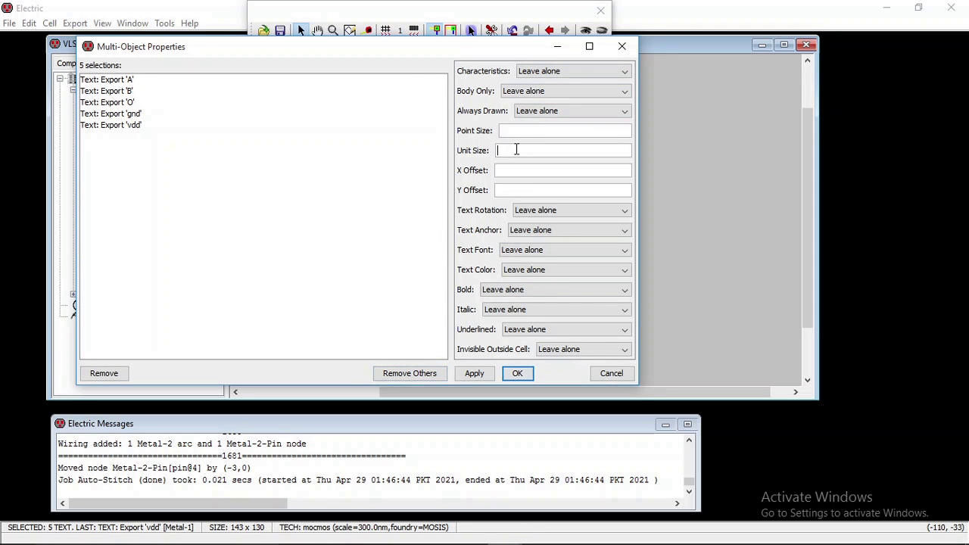
type("5")
left_click(518, 376)
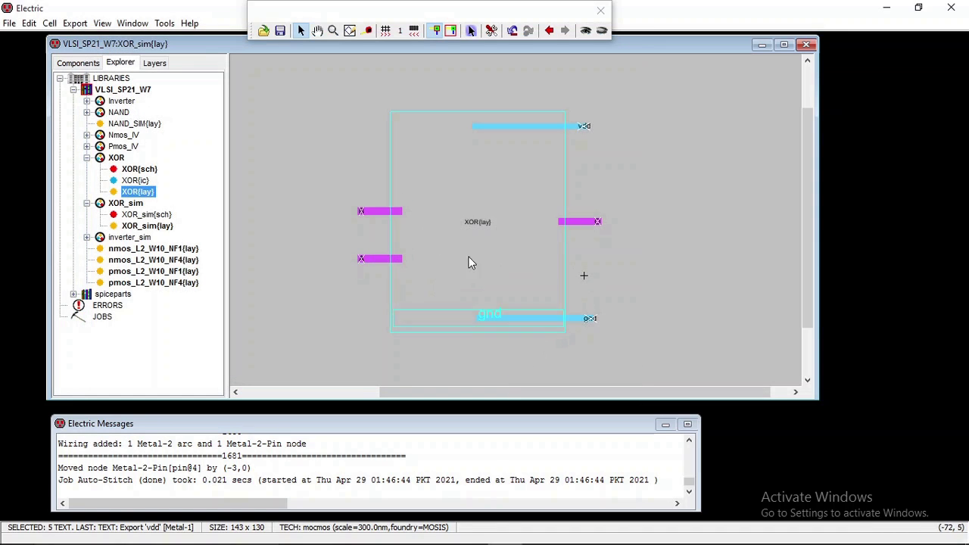
left_click(645, 141)
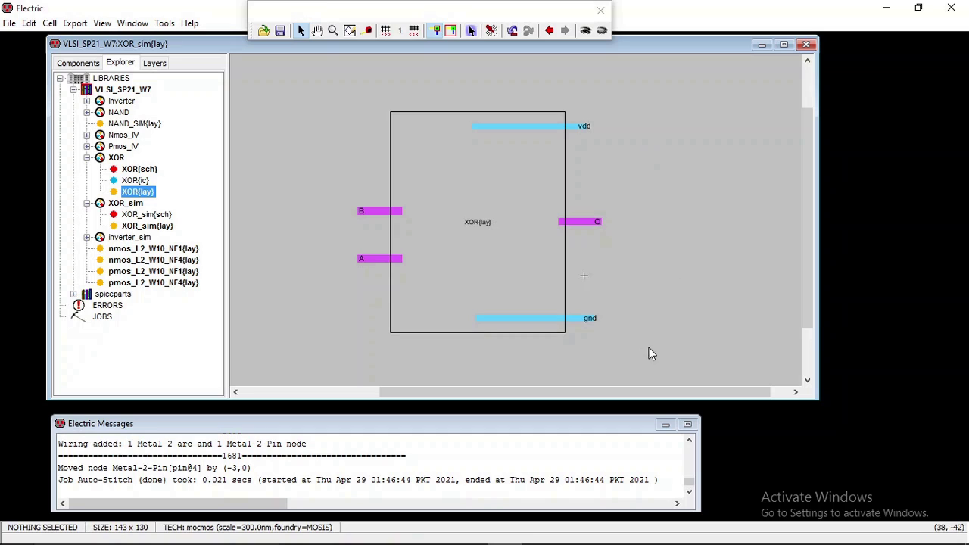
Expand the XOR layout instance in XOR_sim{lay} so its internal geometry is drawn.
left_click_drag(586, 390, 465, 392)
left_click(517, 135)
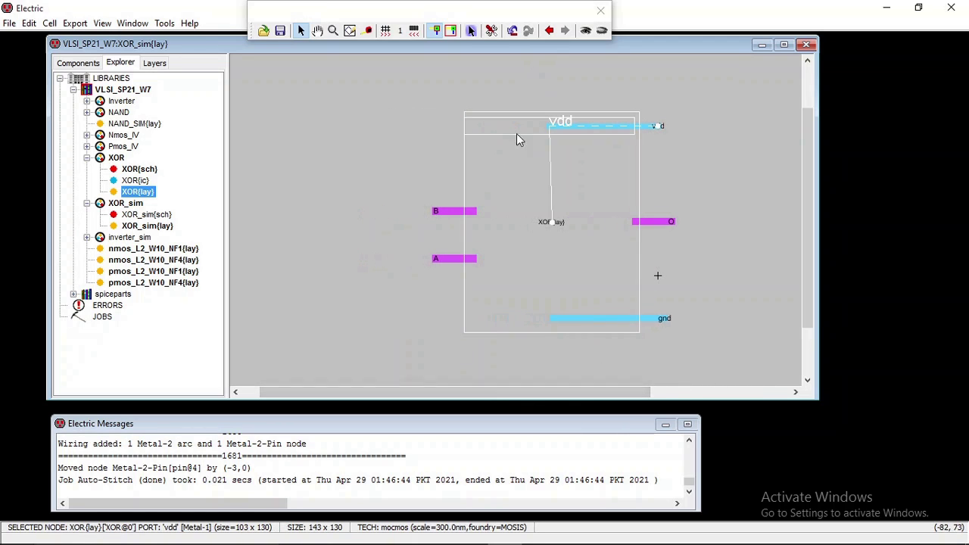
left_click(588, 31)
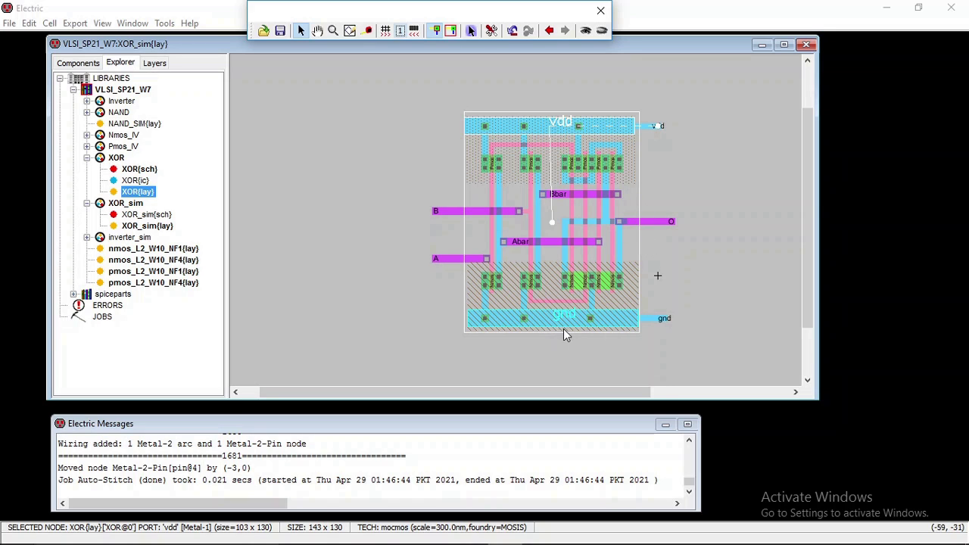
left_click(318, 170)
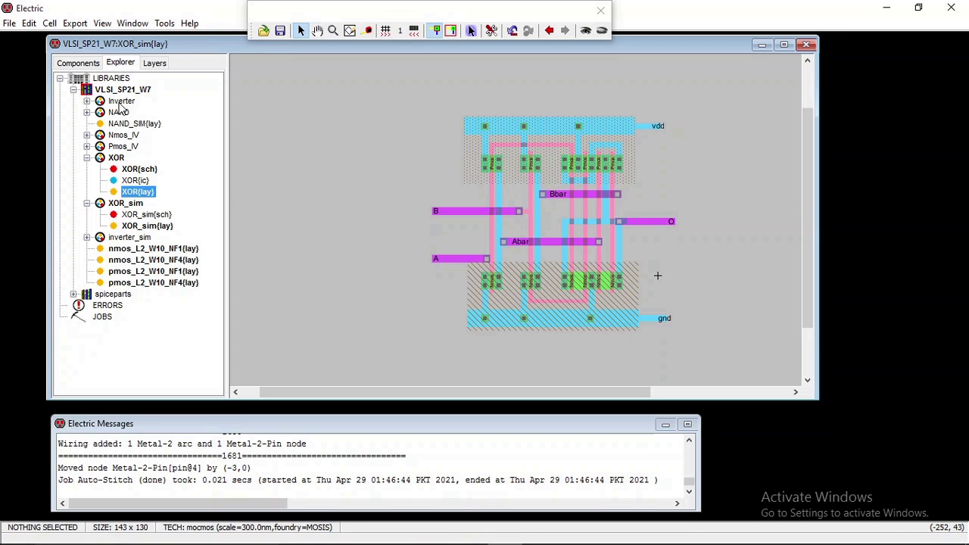
Place a SPICE code text in the empty area at the upper left of the XOR instance in XOR_sim{lay}.
left_click(95, 65)
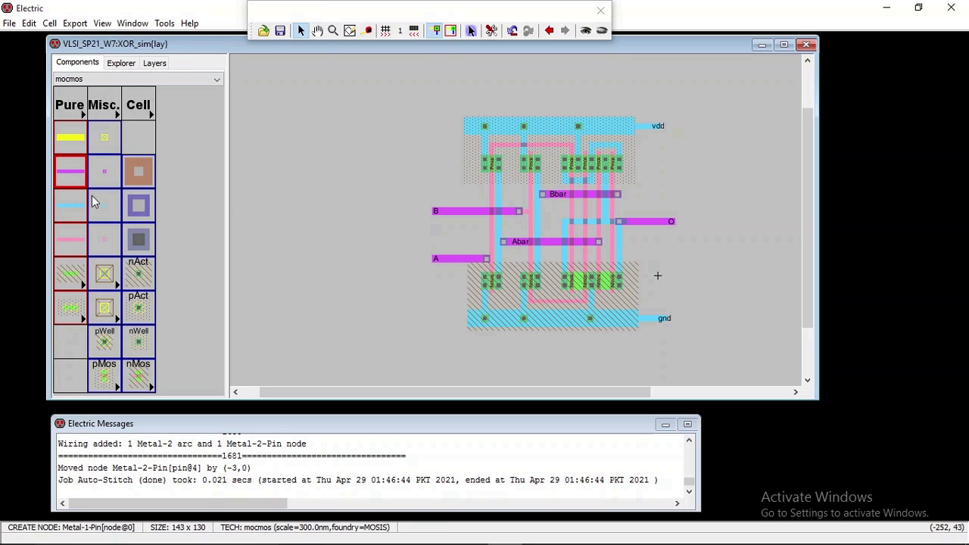
left_click(81, 117)
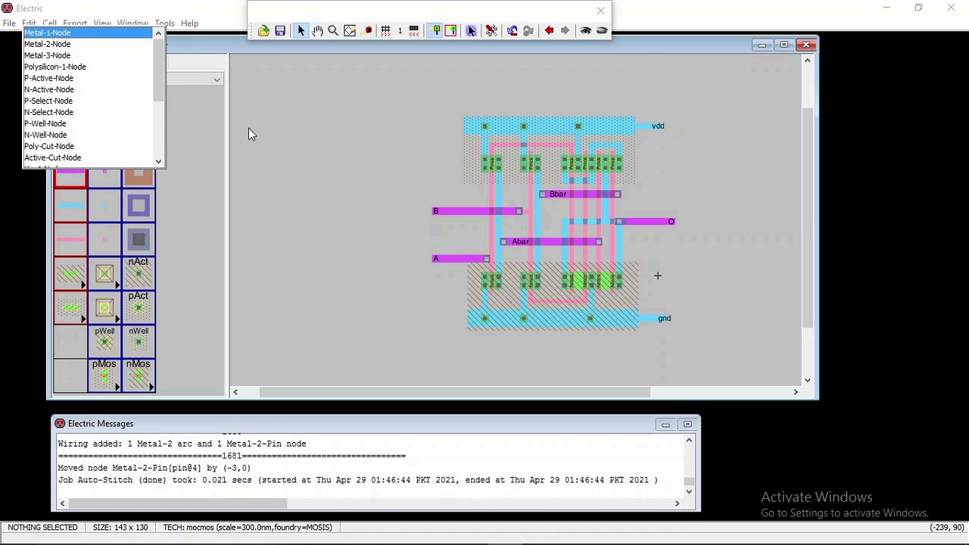
left_click(200, 171)
left_click(118, 115)
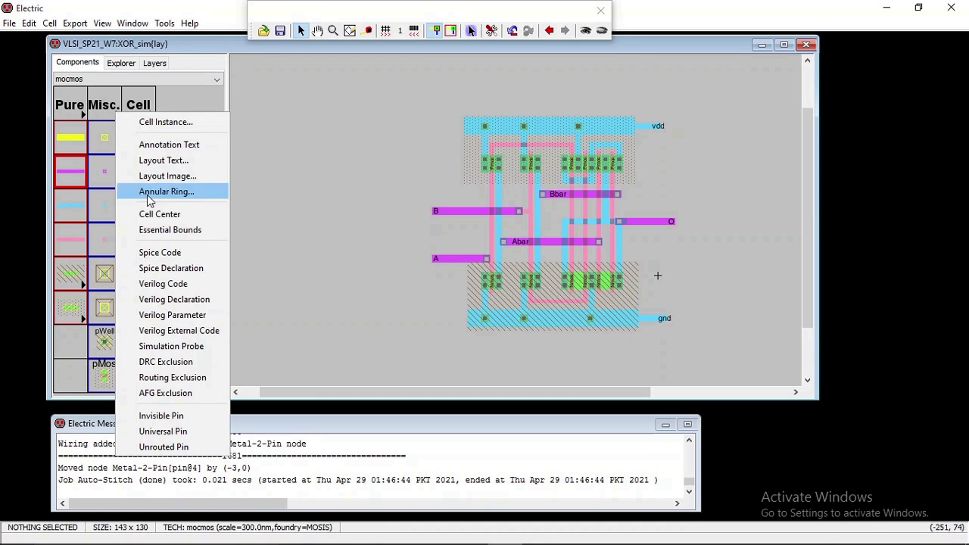
left_click(182, 258)
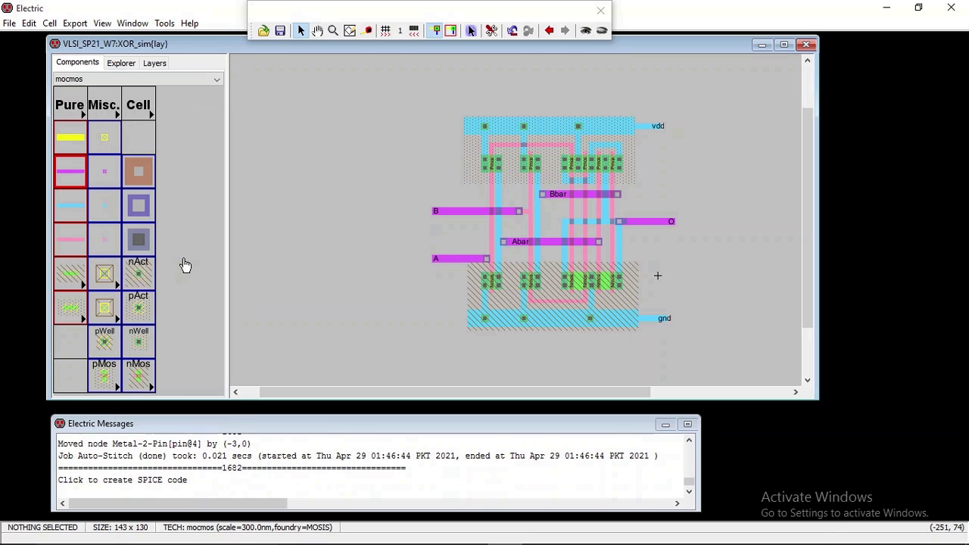
left_click(300, 153)
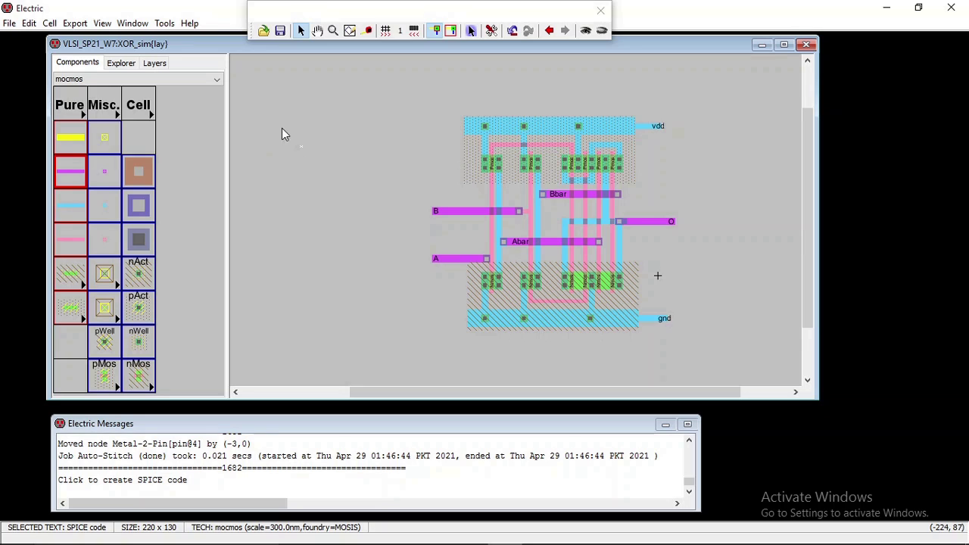
Locate the newly placed SPICE code text in the layout and magnify it until it is readable.
scroll(289, 152, "up", 2, "ctrl")
left_click_drag(420, 388, 312, 390)
scroll(357, 132, "up", 5, "ctrl")
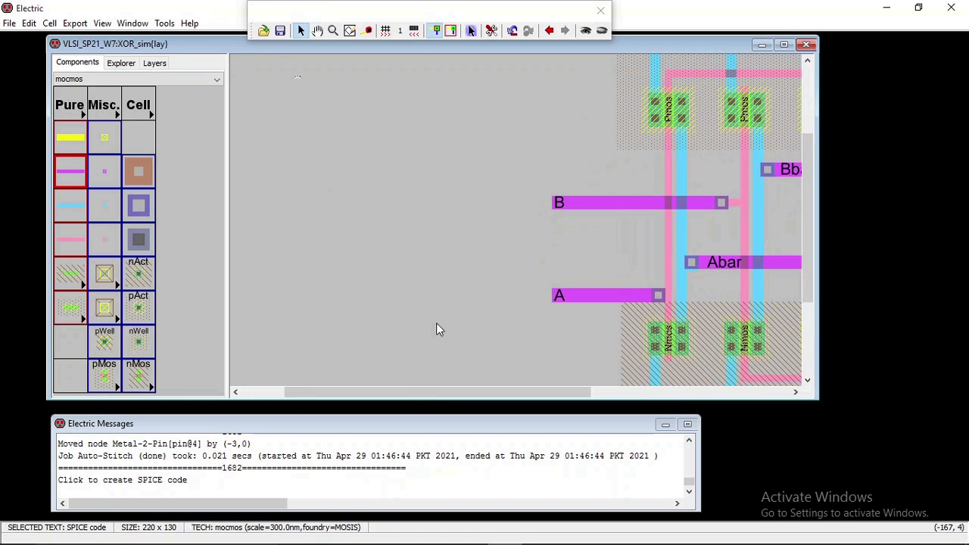
left_click_drag(408, 392, 354, 391)
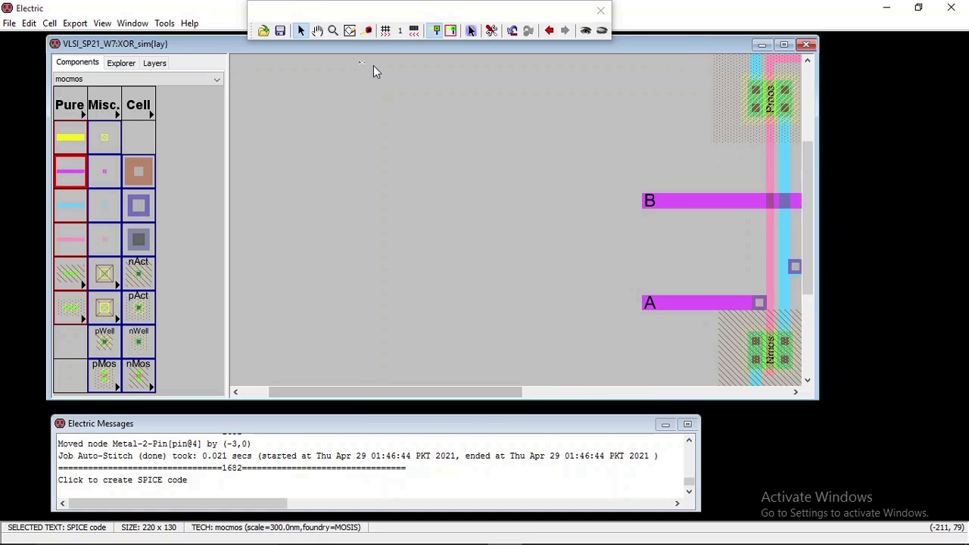
scroll(703, 126, "up", 1, "ctrl")
left_click_drag(807, 178, 557, 129)
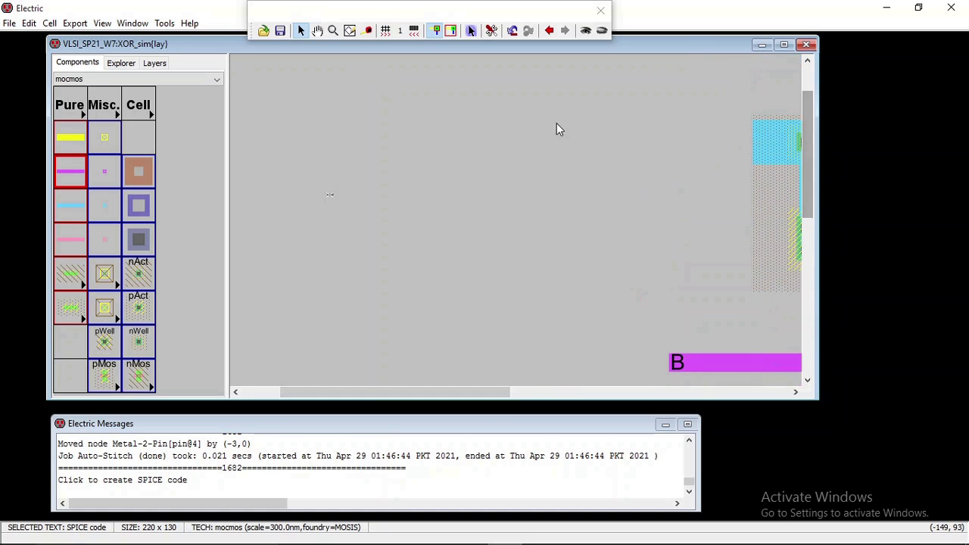
left_click_drag(318, 155, 347, 207)
left_click(333, 30)
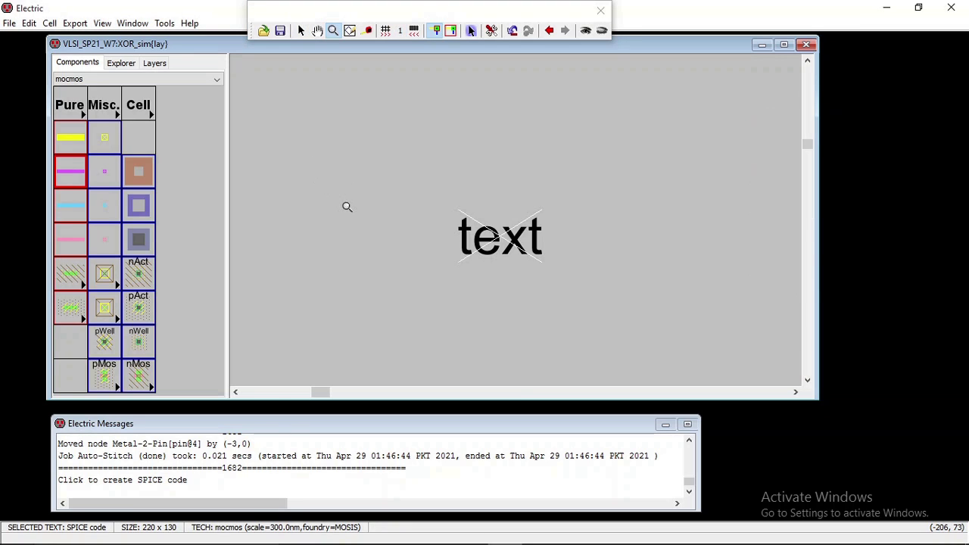
Copy the complete multi-line SPICE code from the text in the XOR_sim{sch} schematic.
left_click(121, 63)
double_click(125, 168)
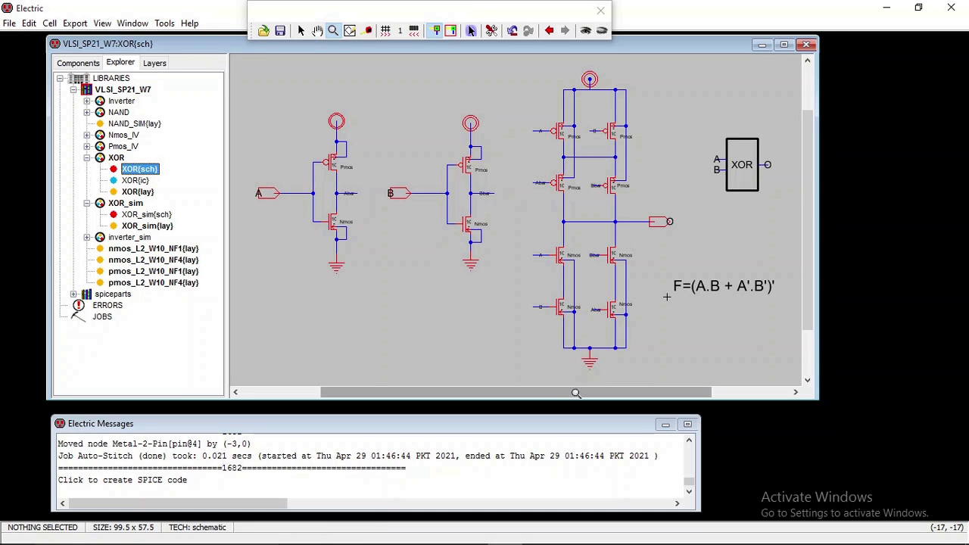
left_click_drag(579, 390, 292, 397)
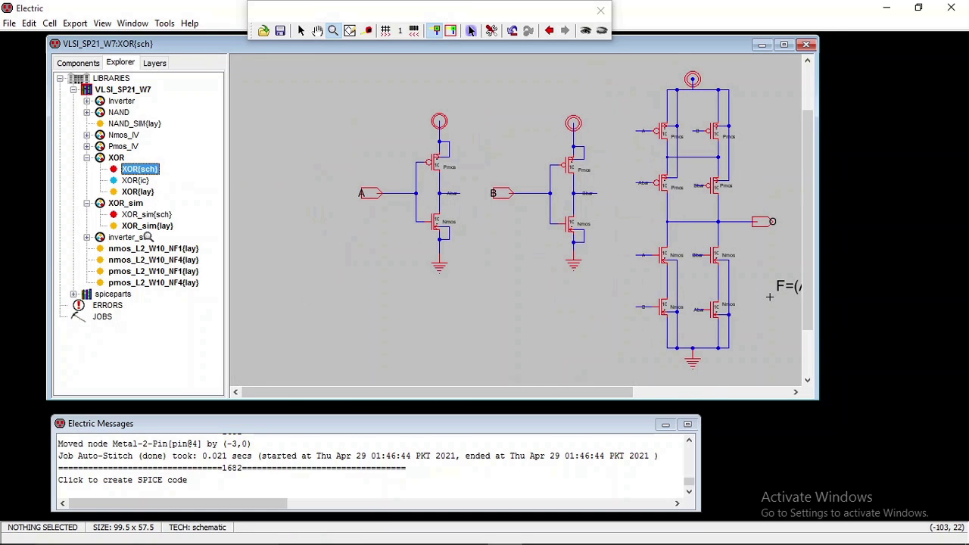
double_click(155, 215)
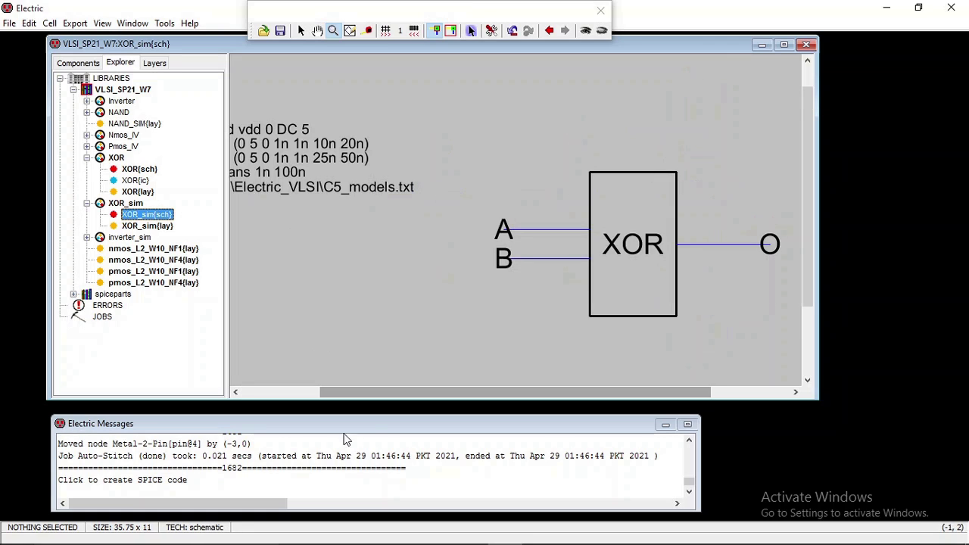
left_click_drag(372, 392, 223, 370)
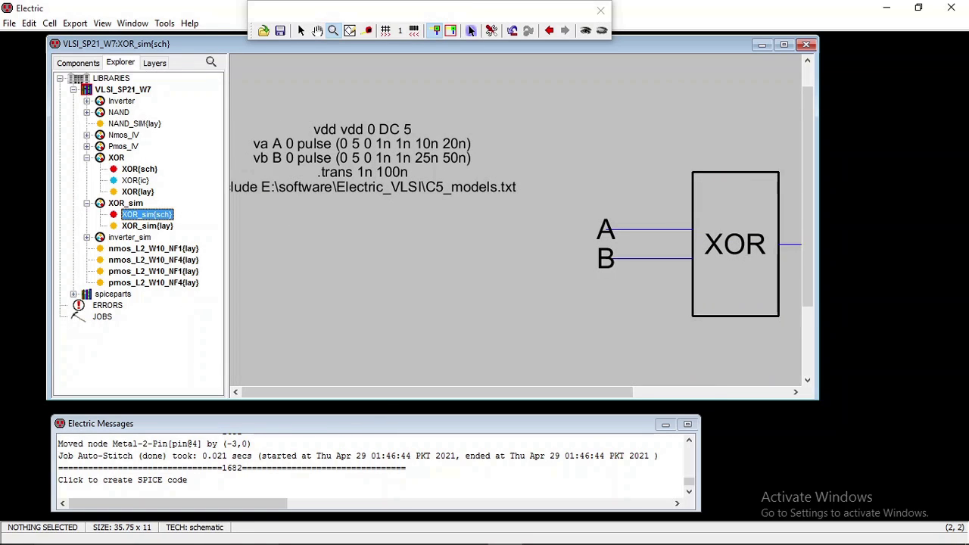
left_click(300, 30)
left_click(338, 140)
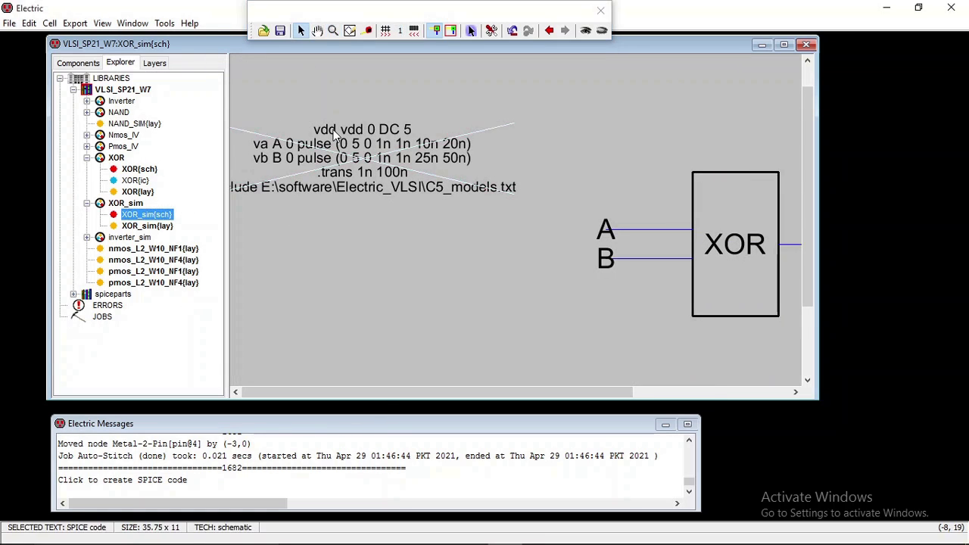
double_click(342, 144)
key("ctrl+c")
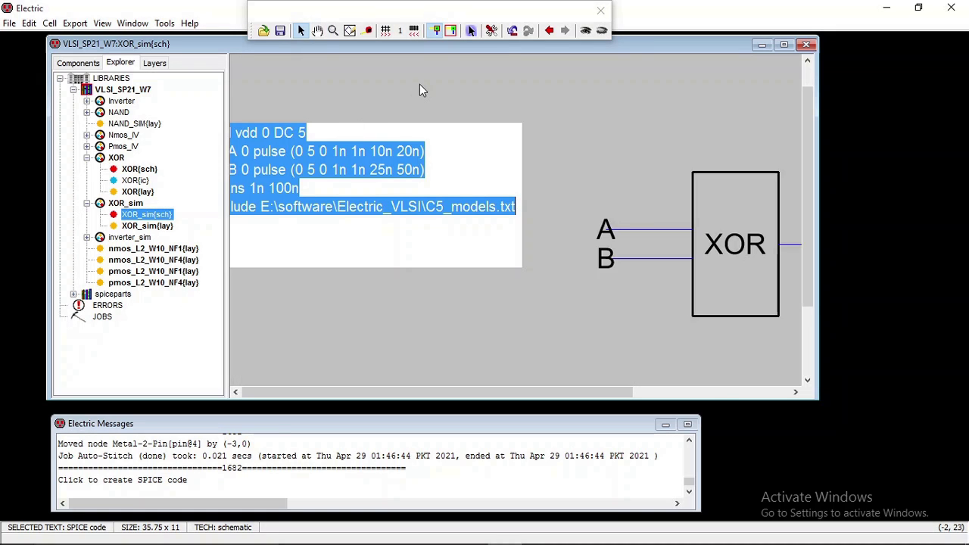
key("ctrl+i")
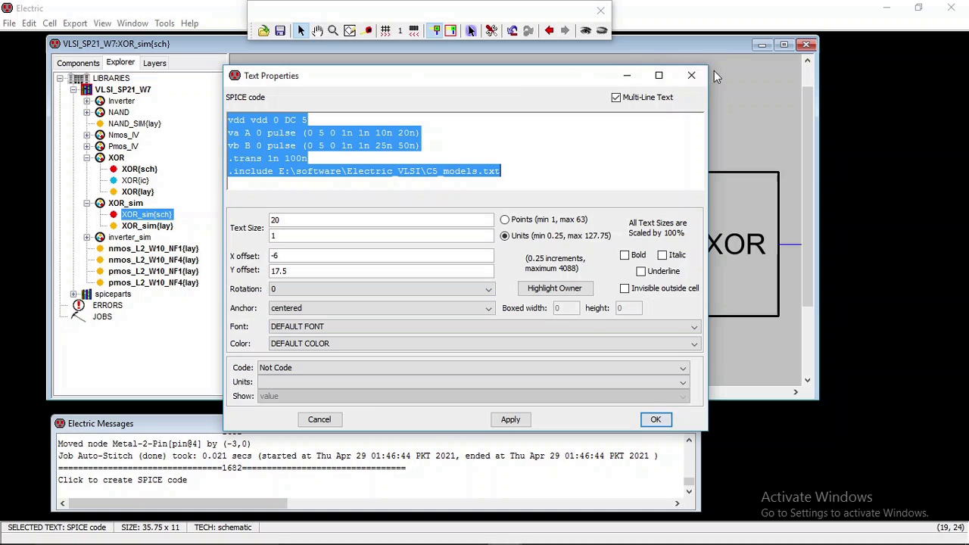
left_click(693, 76)
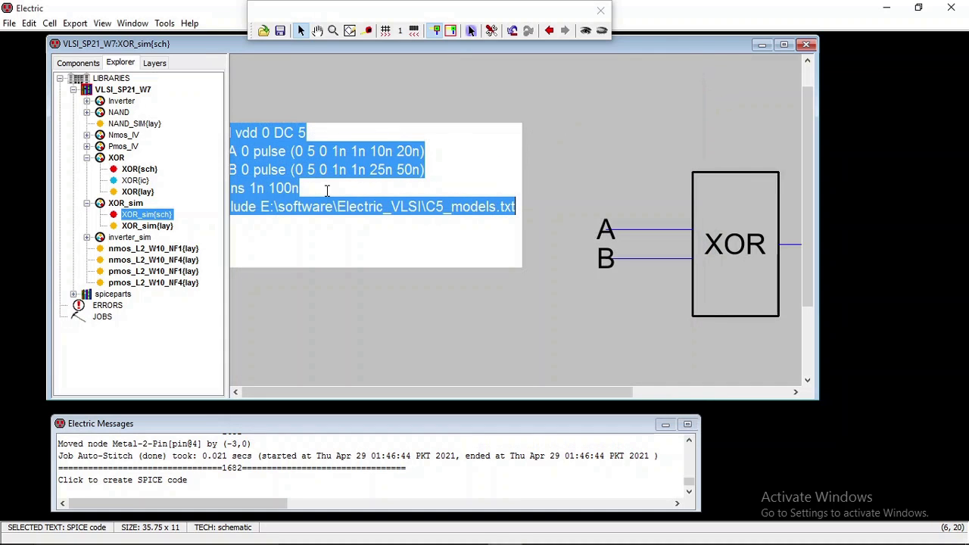
Replace the placeholder SPICE text in XOR_sim{lay} with the copied schematic code as multi-line text, and enlarge its unit size.
double_click(147, 226)
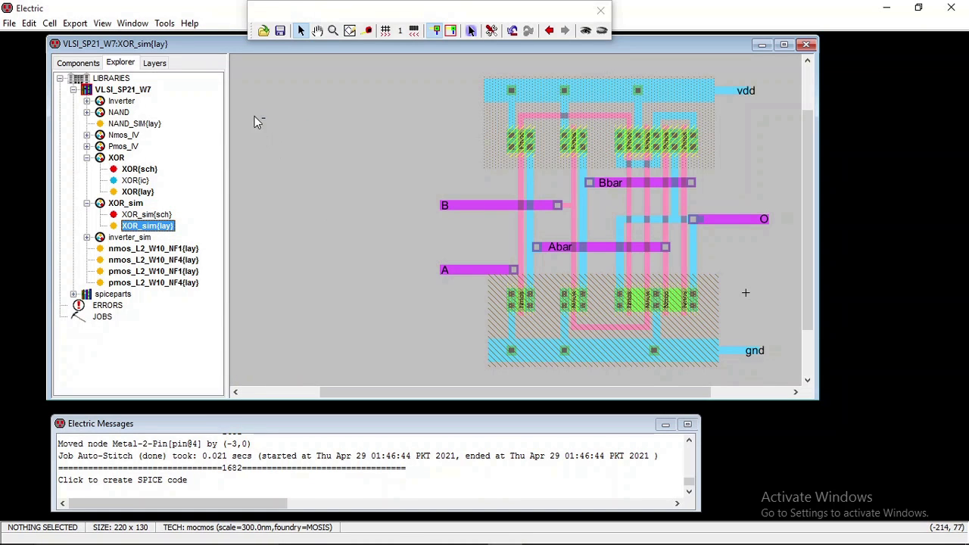
left_click(332, 31)
left_click_drag(253, 108, 280, 141)
left_click(112, 78)
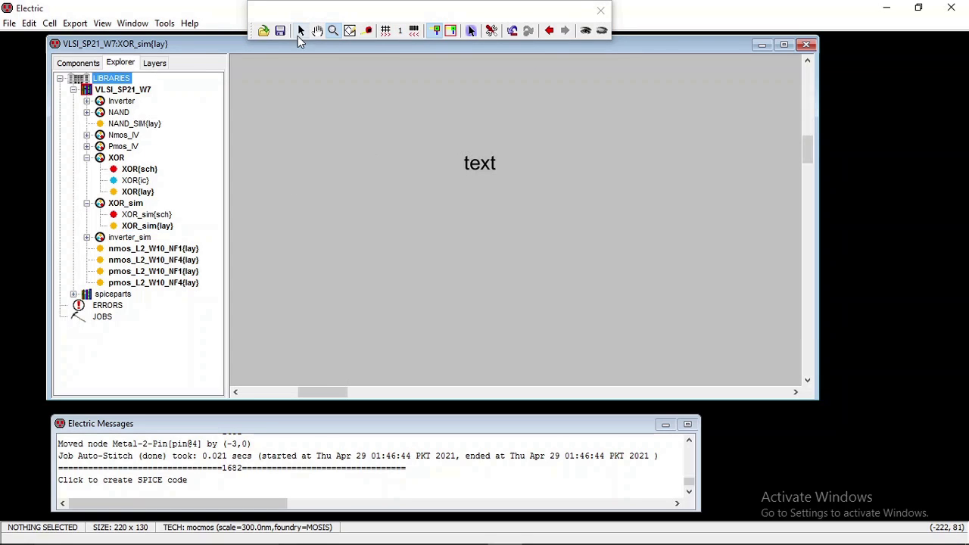
left_click(301, 30)
double_click(491, 165)
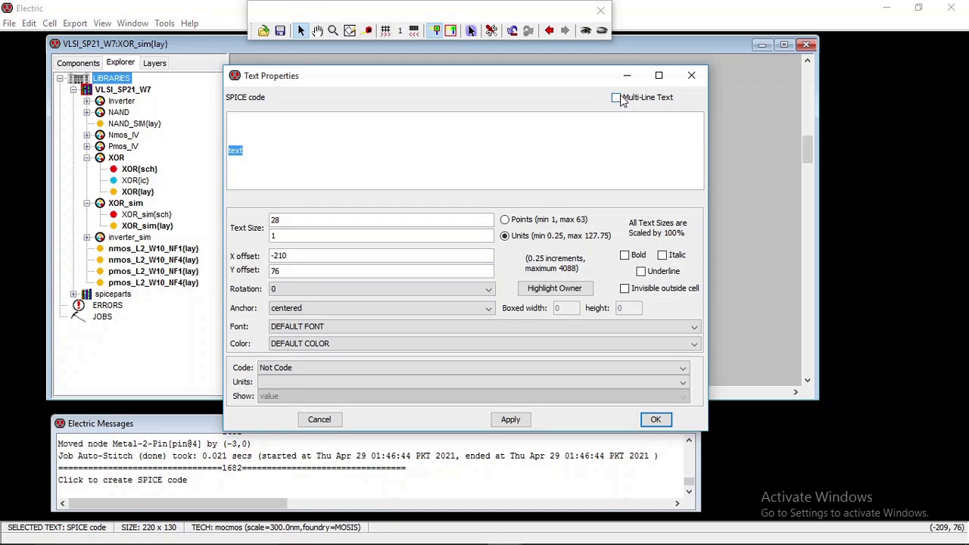
left_click(617, 97)
left_click_drag(253, 119, 194, 117)
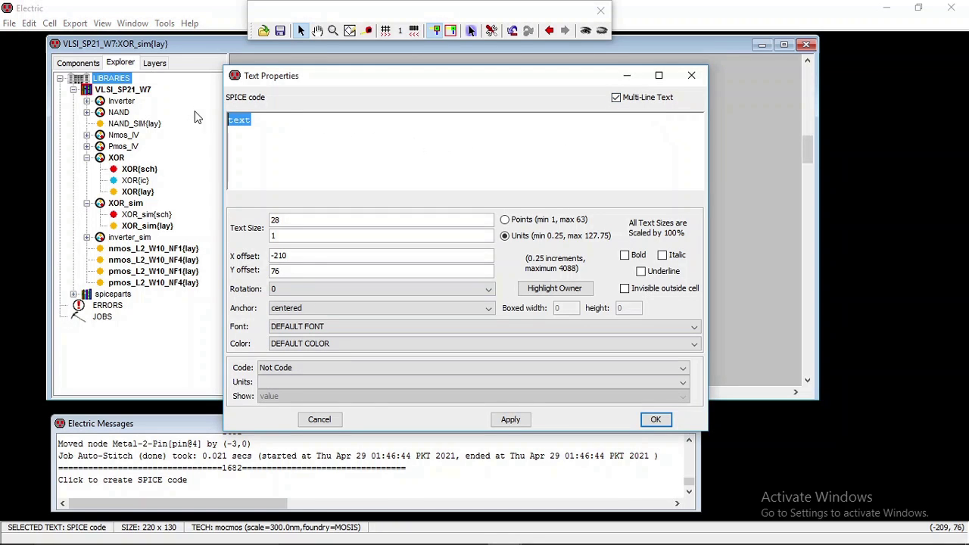
key("ctrl+v")
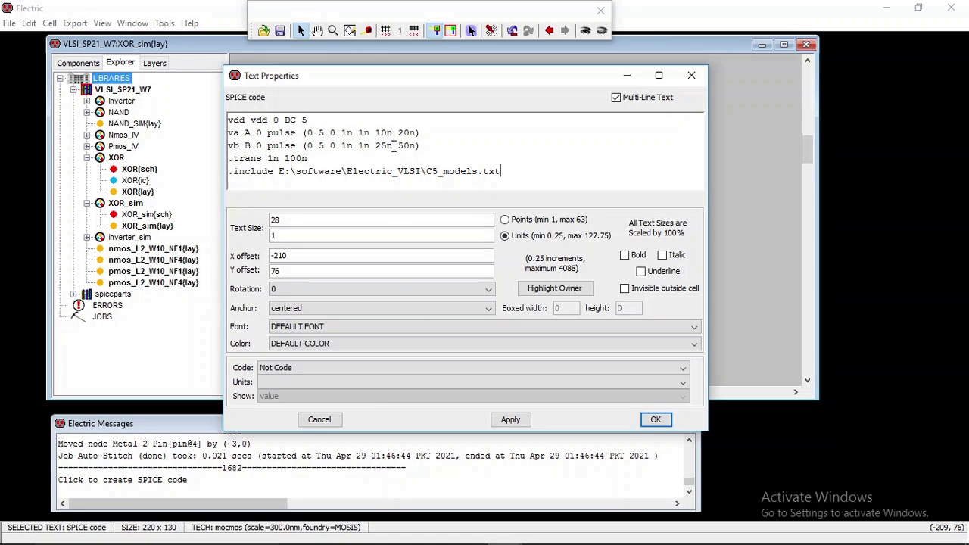
left_click(279, 236)
left_click(655, 420)
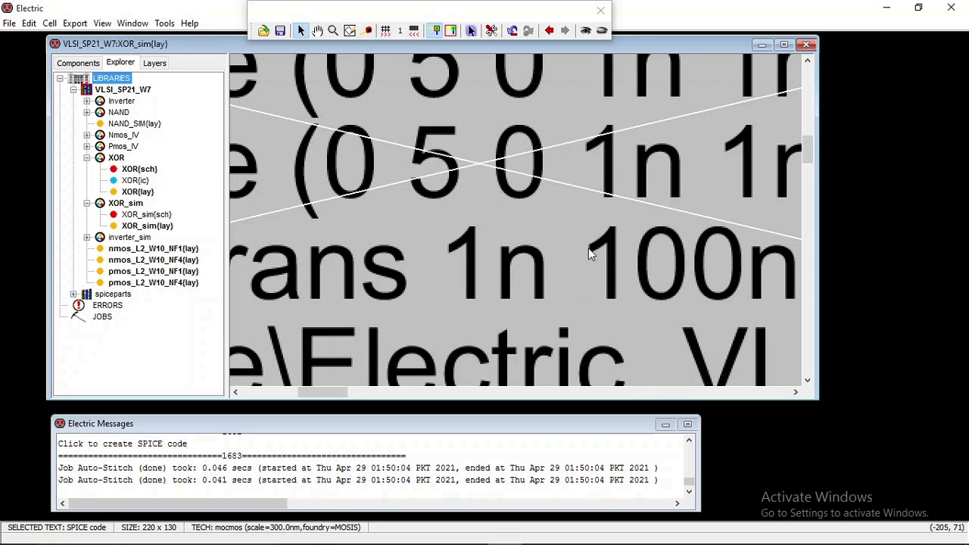
Run the hierarchical DRC check and the ERC well check on the XOR_sim{lay} cell.
scroll(534, 243, "down", 6, "ctrl")
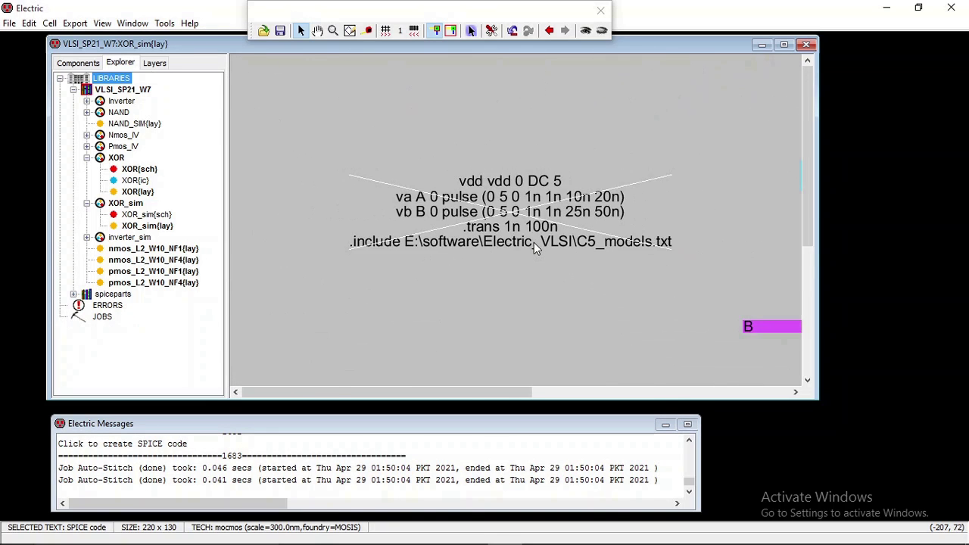
scroll(534, 243, "down", 2, "ctrl")
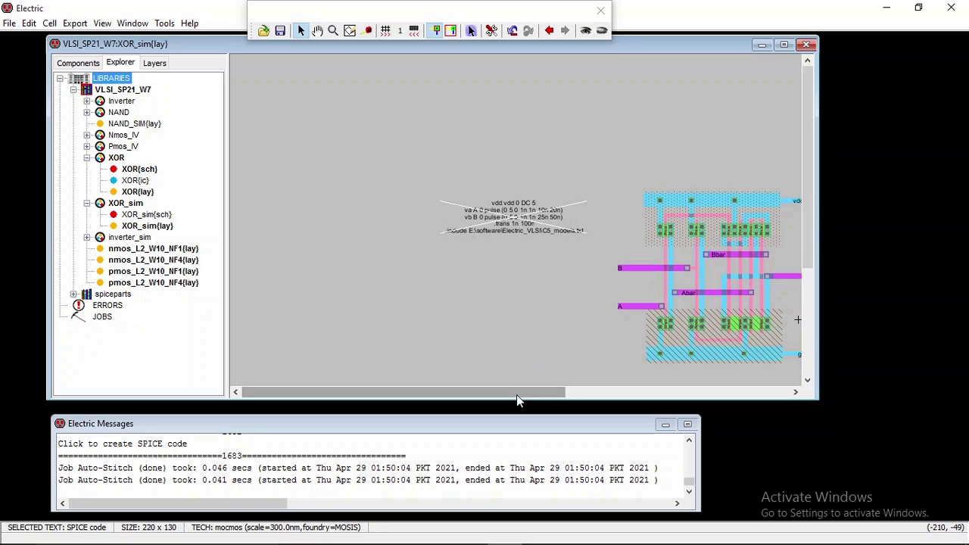
left_click_drag(516, 395, 651, 396)
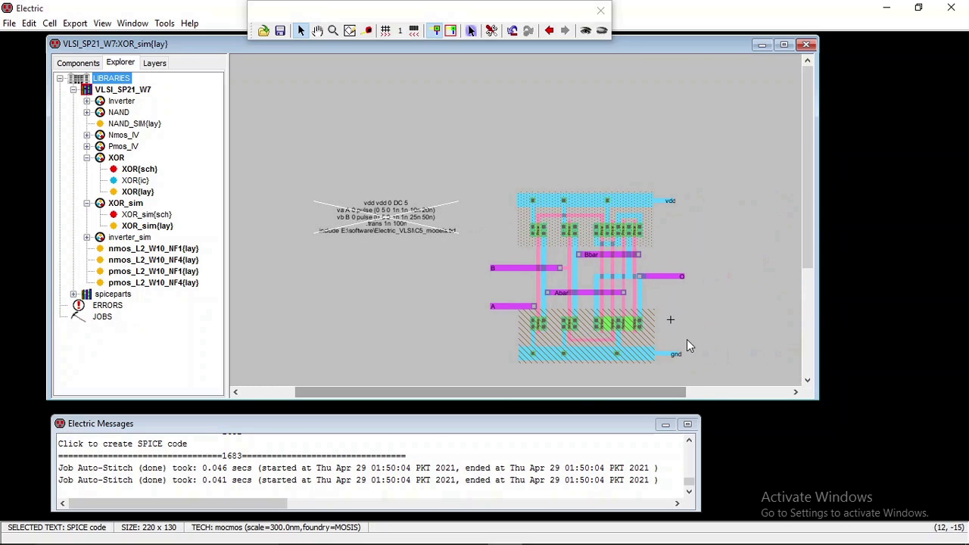
left_click(483, 165)
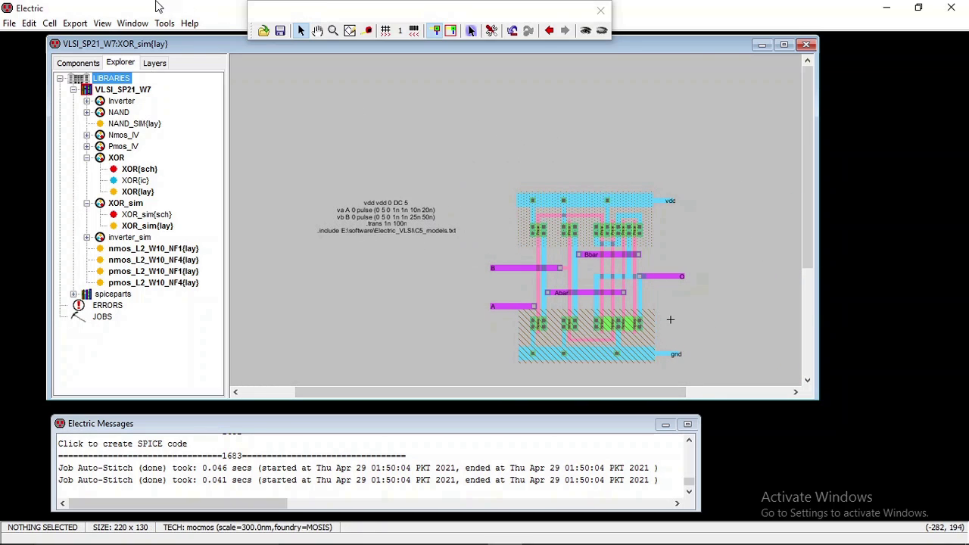
left_click(164, 24)
mouse_move(189, 41)
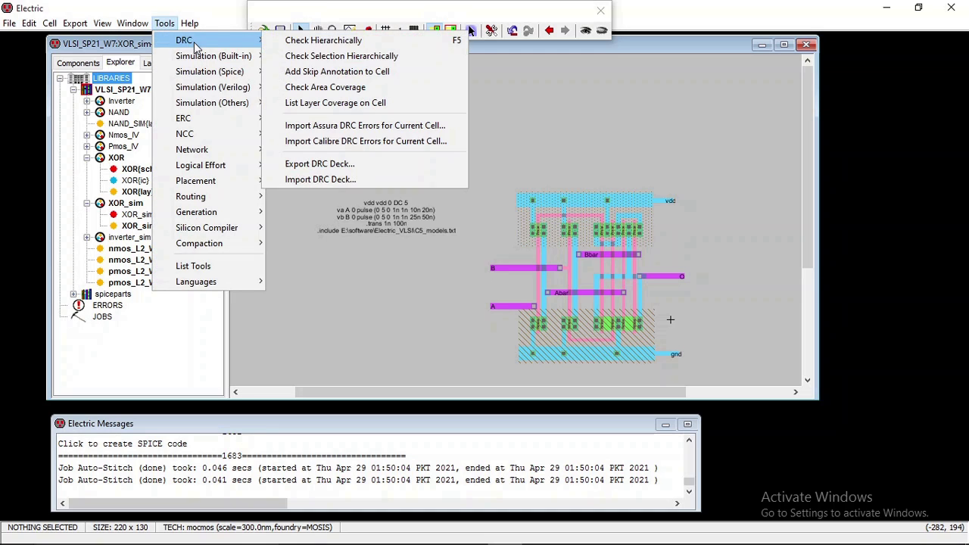
left_click(307, 41)
left_click(164, 24)
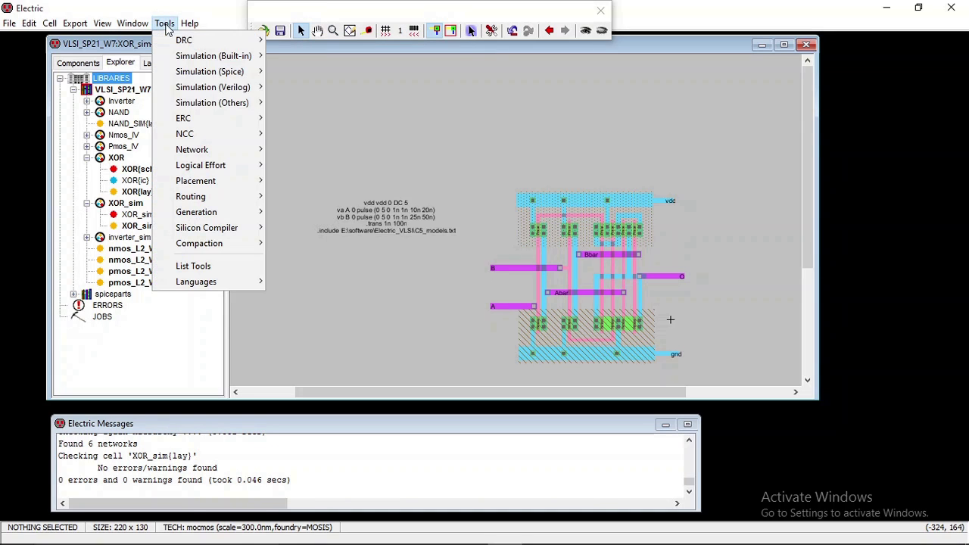
mouse_move(204, 125)
left_click(318, 118)
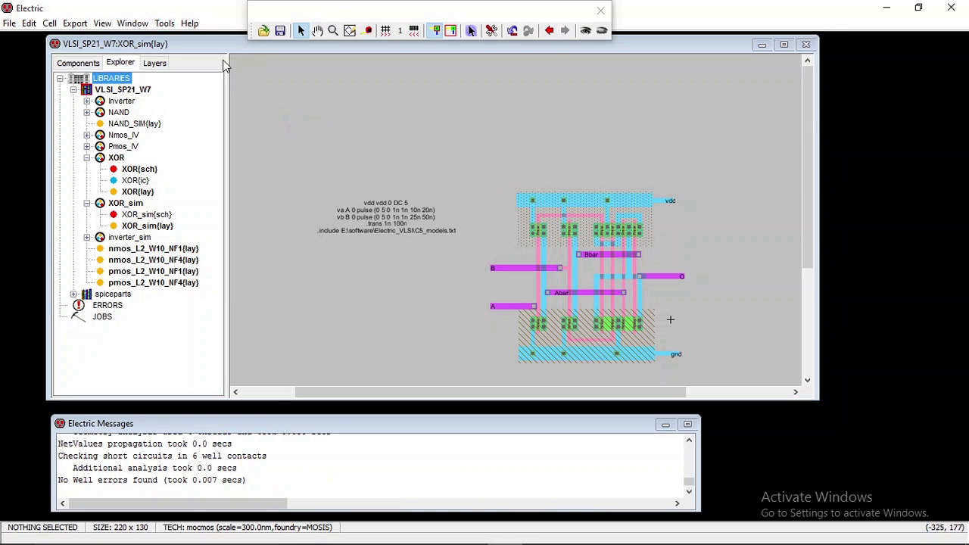
Write the SPICE deck for XOR_sim{lay} and run its simulation in LTspice.
left_click(164, 23)
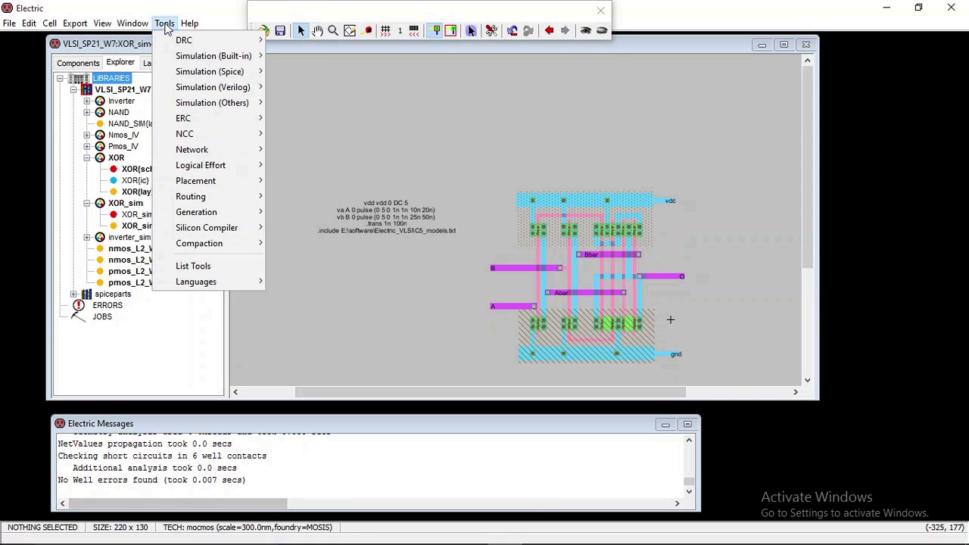
mouse_move(219, 71)
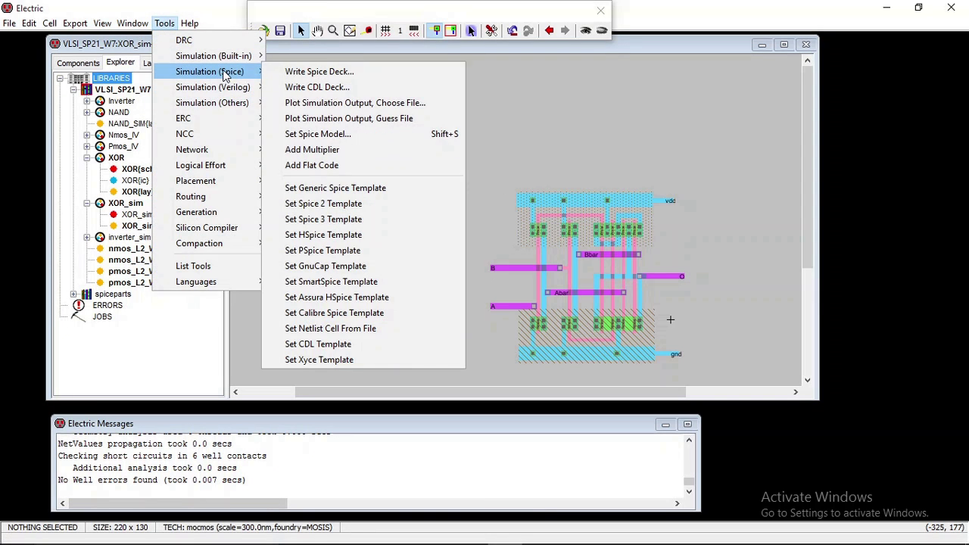
left_click(314, 66)
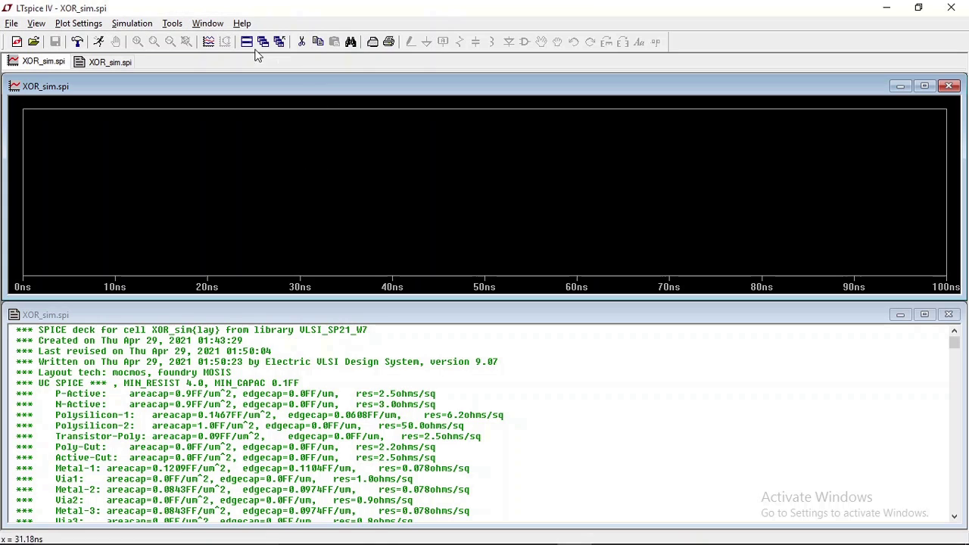
Plot the V(a), V(b) and V(o) waveforms of the XOR_sim simulation together.
left_click(213, 42)
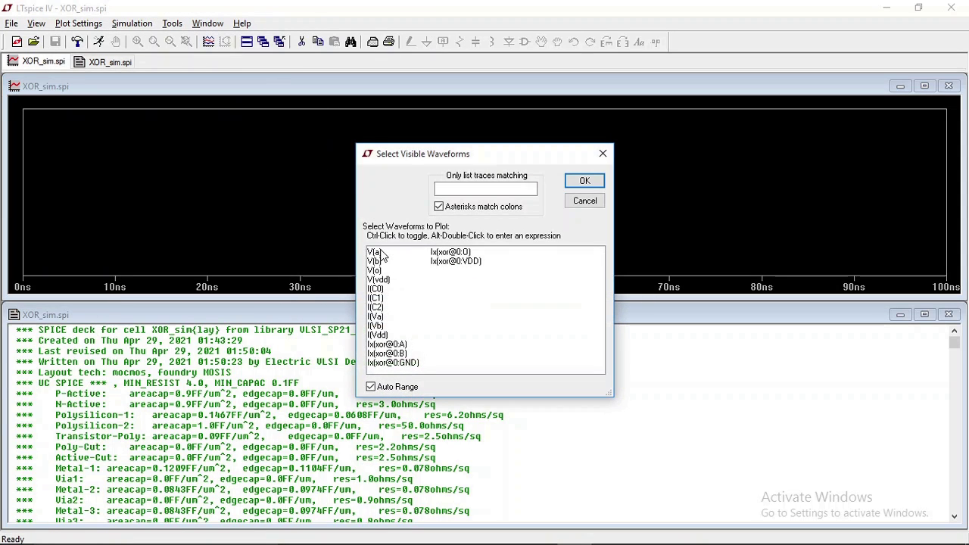
left_click_drag(382, 256, 382, 273)
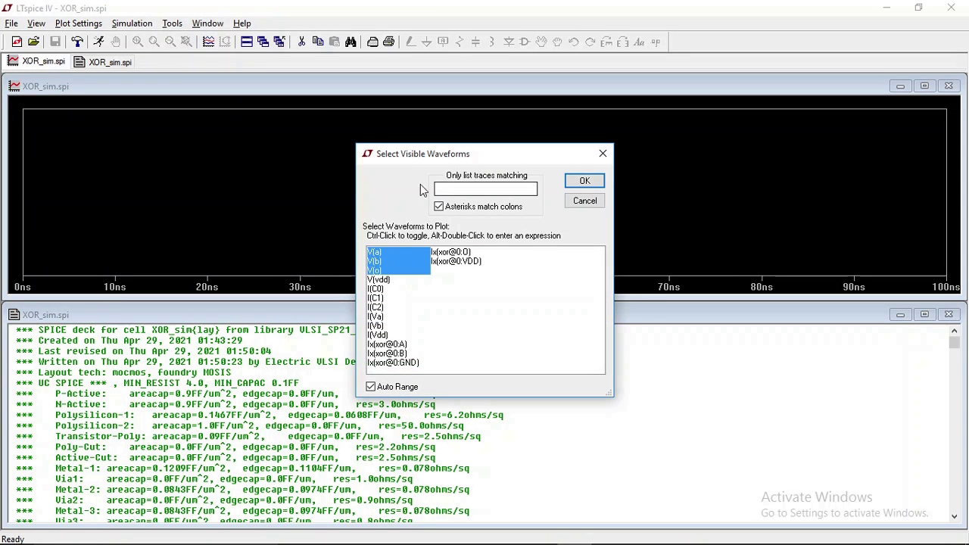
left_click(583, 181)
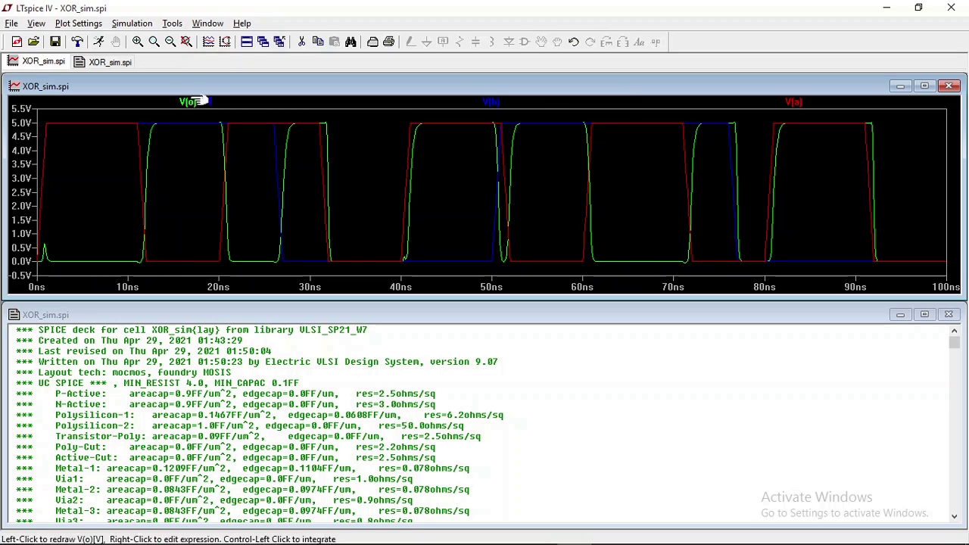
Add two plot panes and move V(b) to the middle pane and V(a) to the uppermost, leaving V(o) in the original pane.
left_click(71, 24)
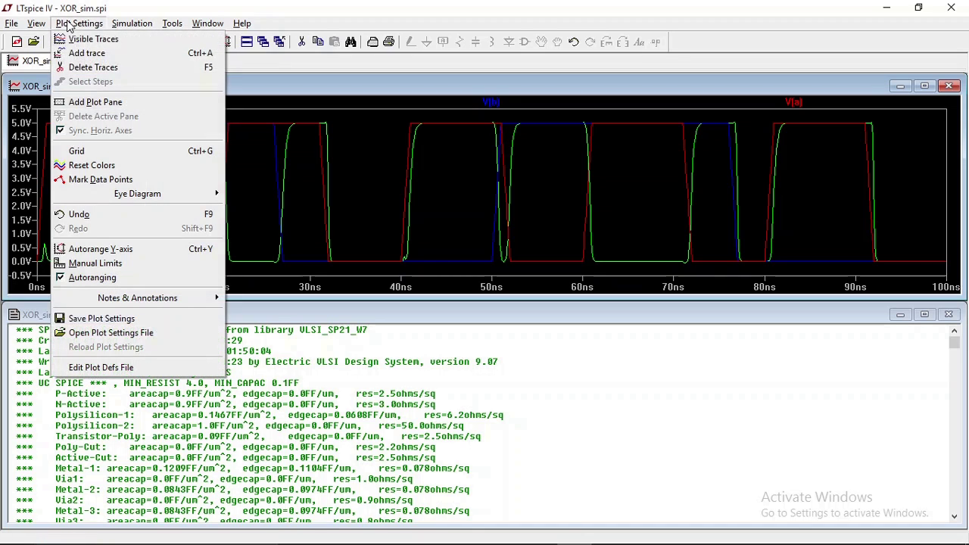
left_click(94, 102)
left_click(96, 24)
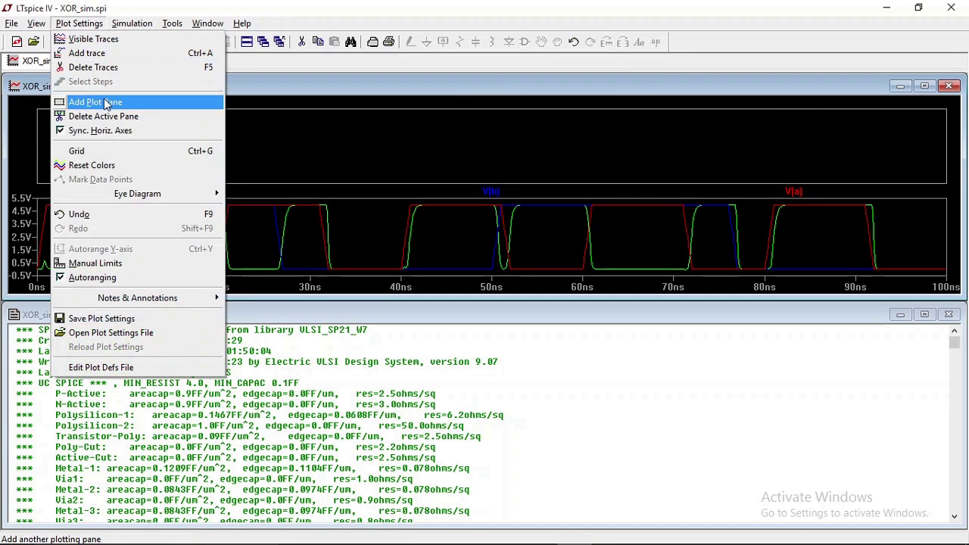
left_click(106, 104)
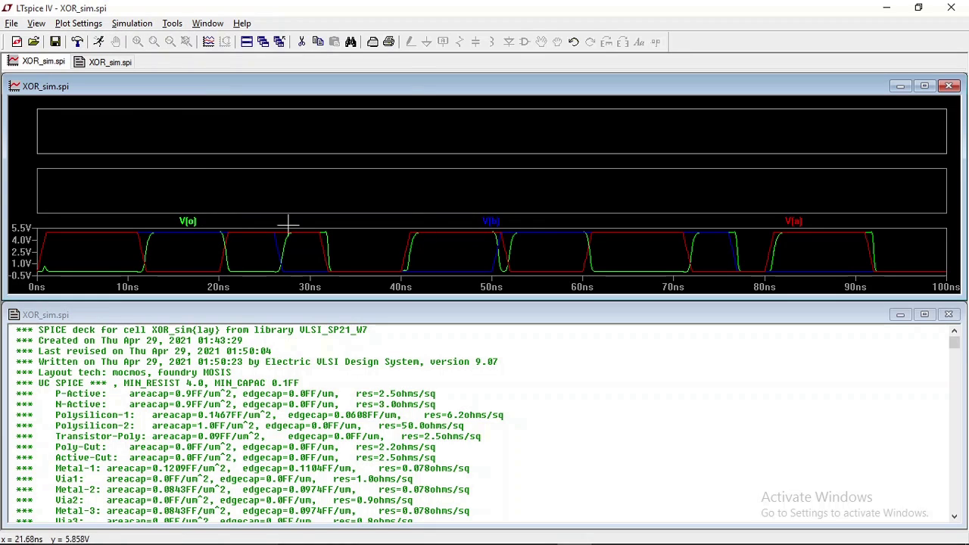
left_click_drag(504, 224, 497, 190)
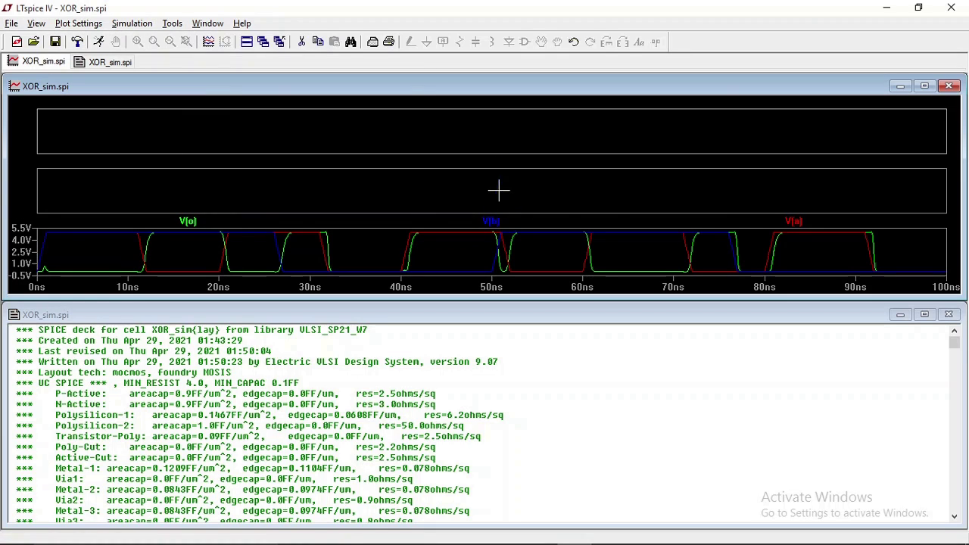
mouse_move(719, 221)
left_mouse_down()
mouse_move(727, 196)
mouse_move(700, 128)
left_mouse_up()
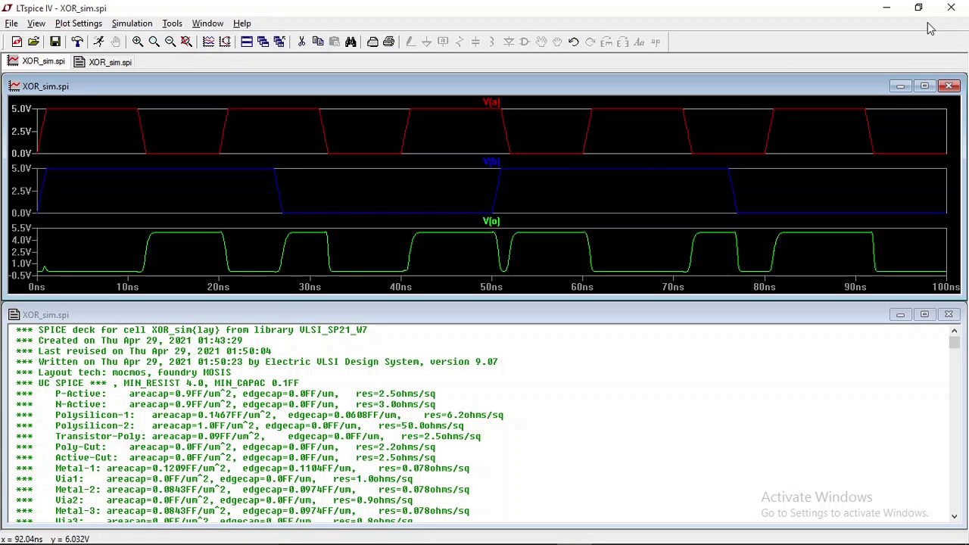
Close LTspice and the XOR_sim waveform window in Electric, and return to the XOR_sim{lay} layout.
left_click(951, 8)
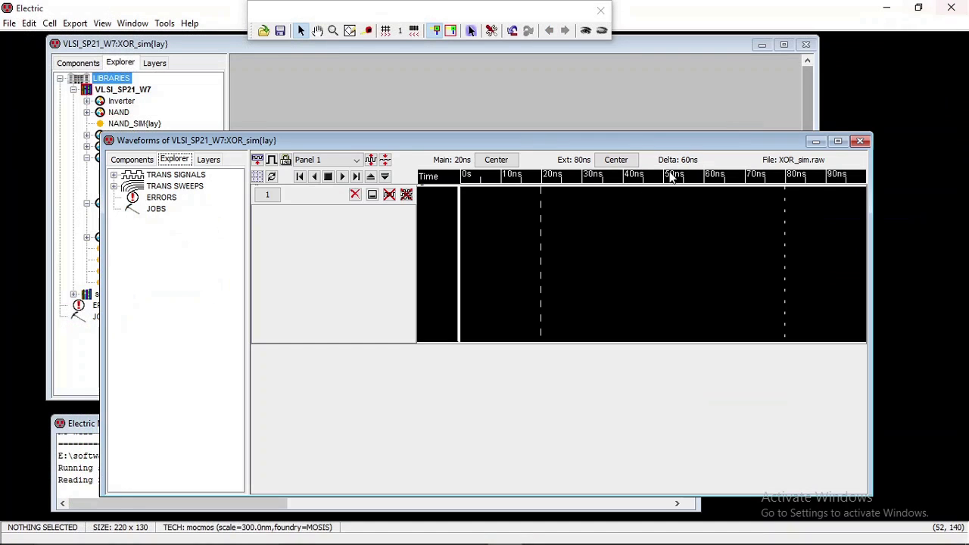
left_click(863, 142)
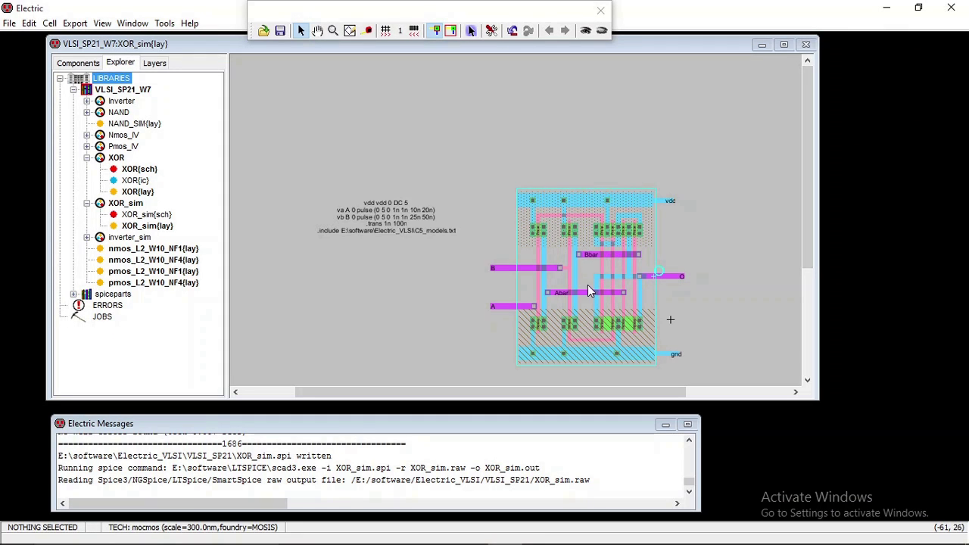
scroll(594, 282, "down", 1, "ctrl")
scroll(601, 276, "up", 2, "ctrl")
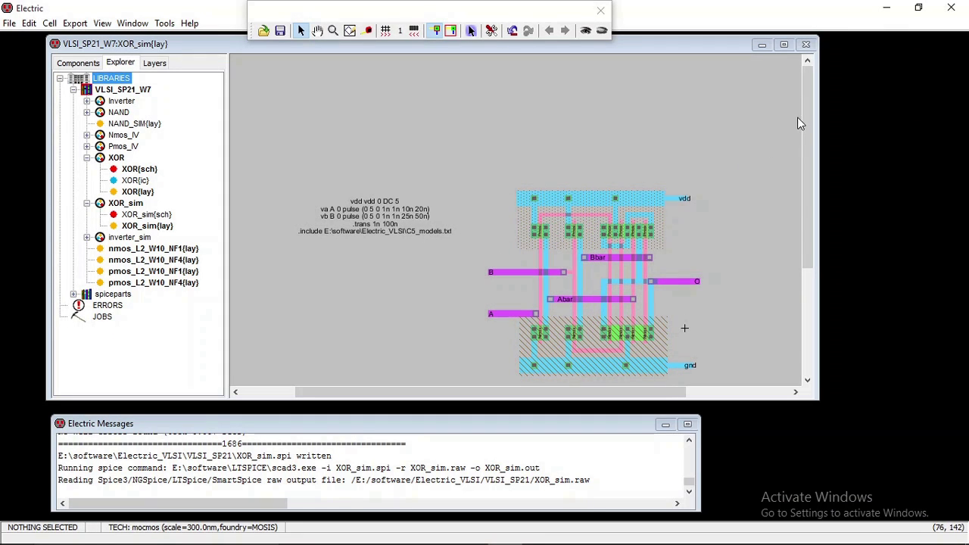
left_click_drag(807, 111, 810, 184)
scroll(661, 216, "up", 3, "ctrl")
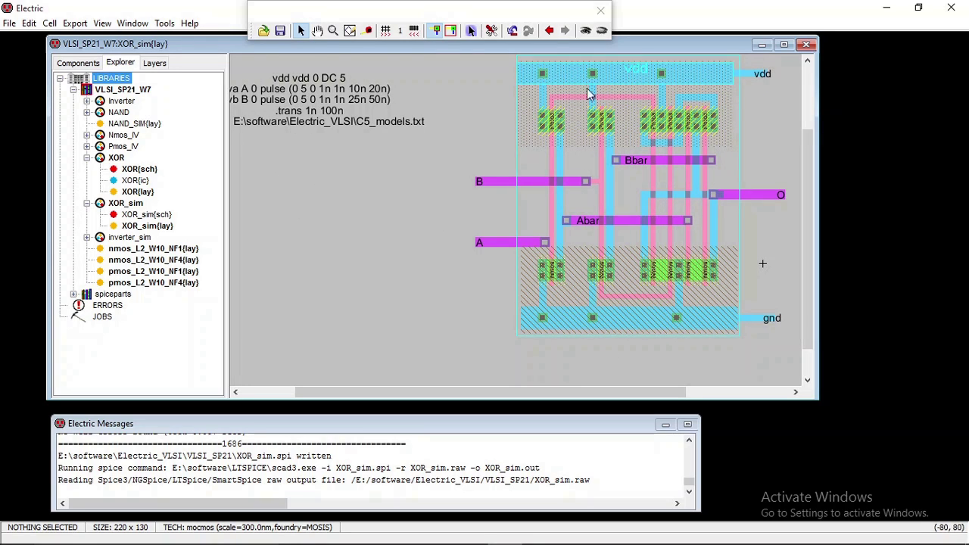
Compare the XOR{sch} transistor schematic with the XOR_sim{lay} layout, including its ports and SPICE code.
double_click(138, 170)
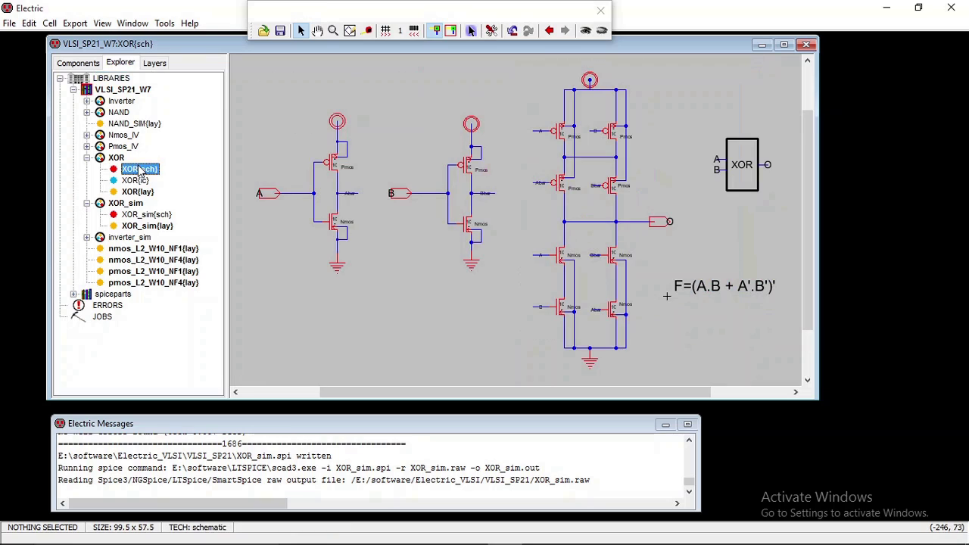
double_click(159, 227)
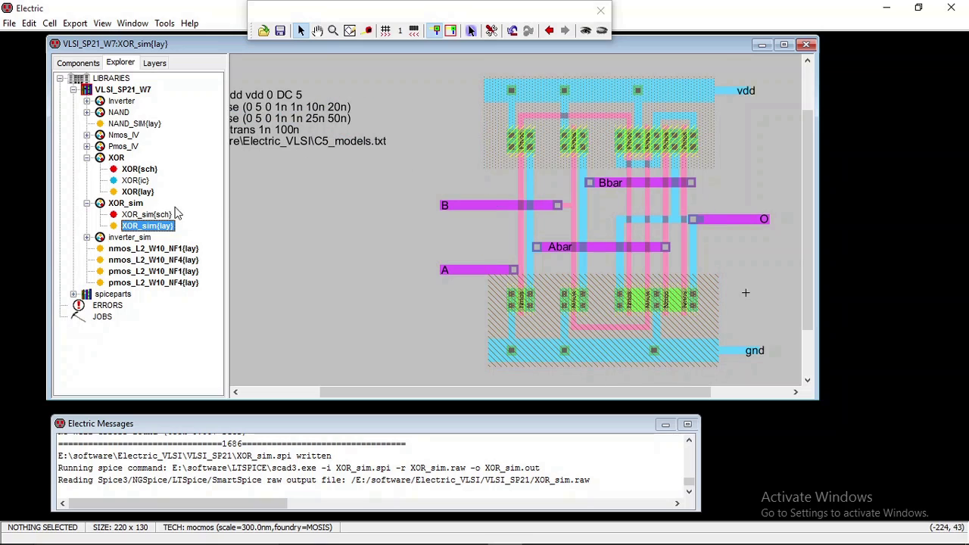
double_click(130, 169)
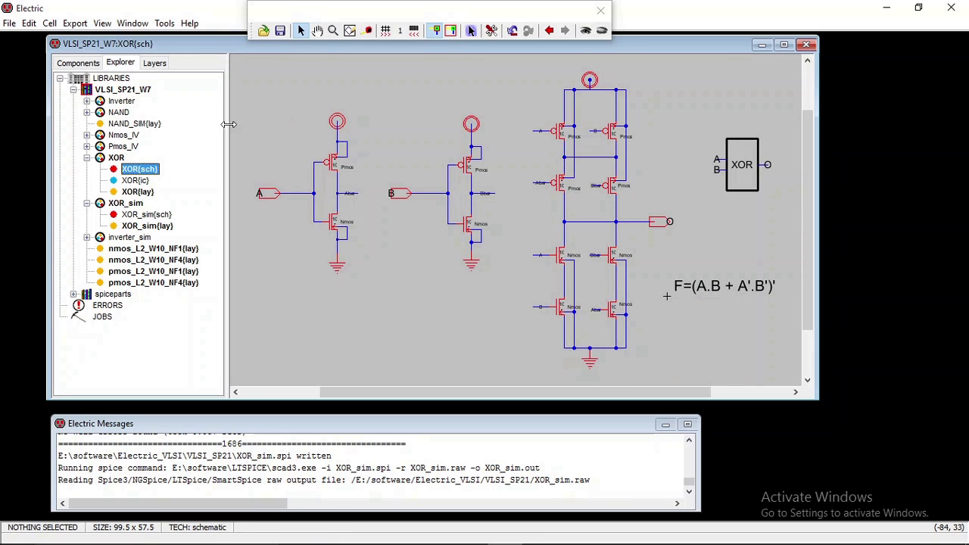
double_click(151, 227)
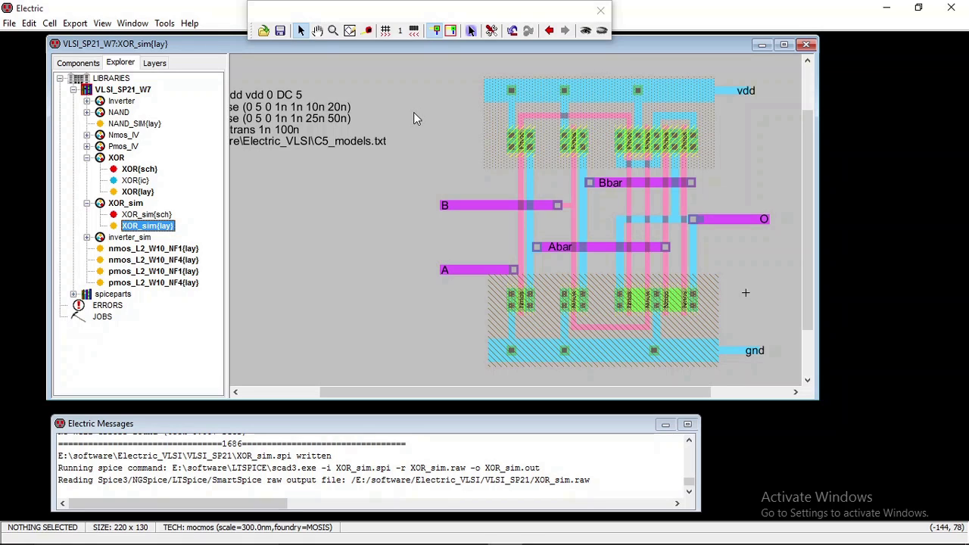
scroll(414, 113, "down", 2, "ctrl")
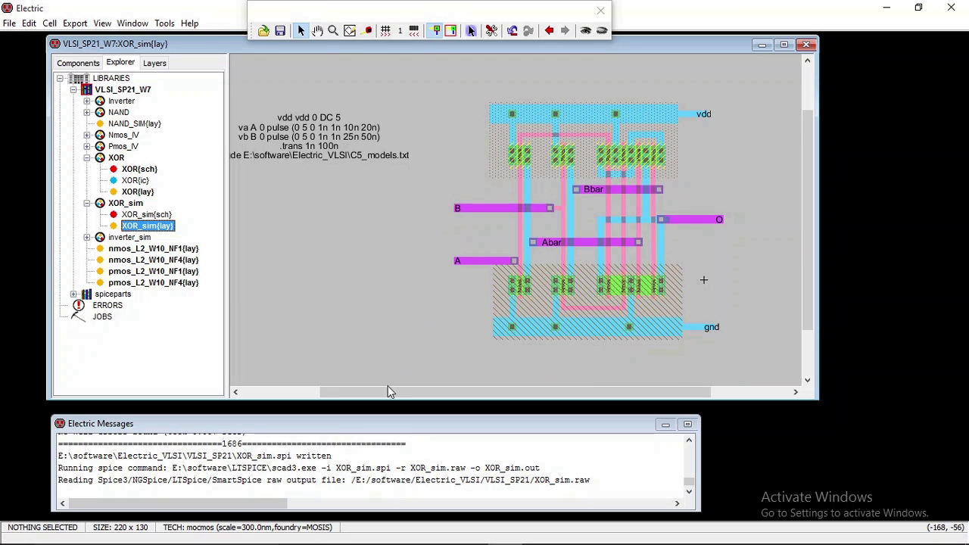
left_click_drag(387, 391, 329, 389)
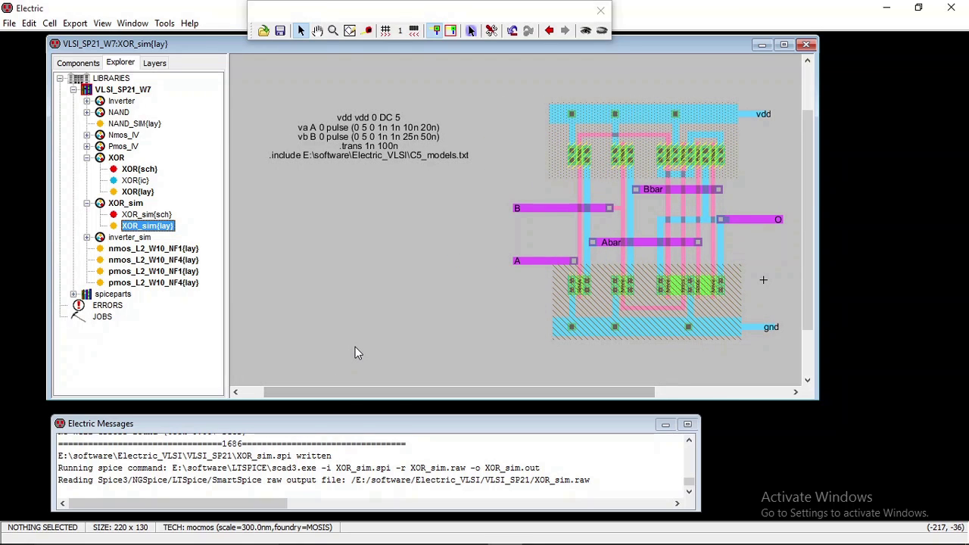